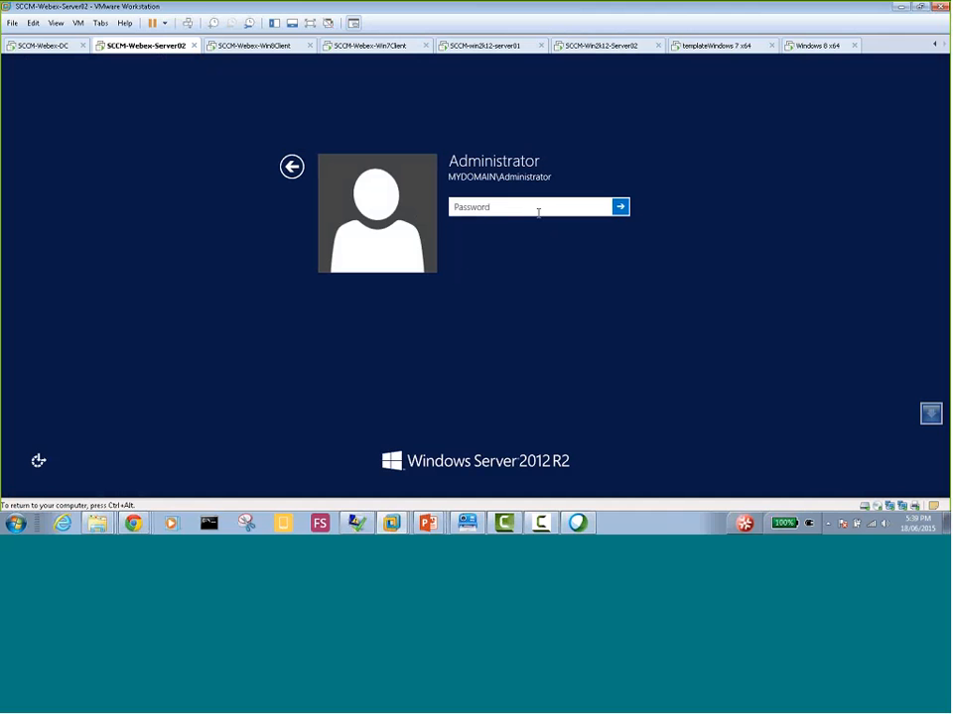
Sign in to the domain administrator account with its password and dismiss the Shutdown Event Tracker without giving a reason
text(******)
key(Return)
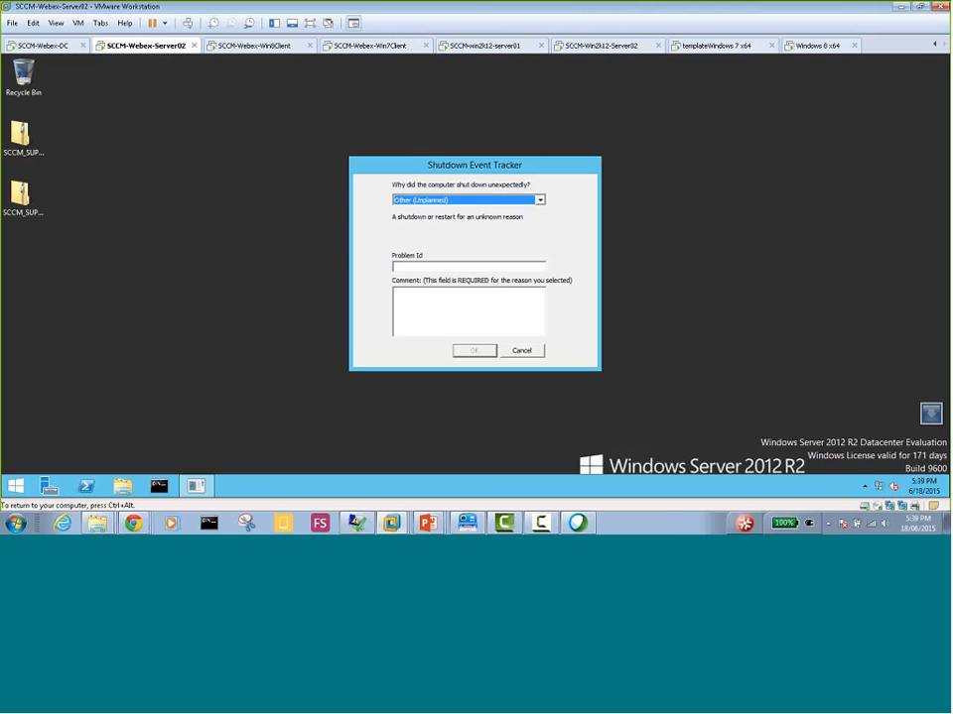
click(522, 350)
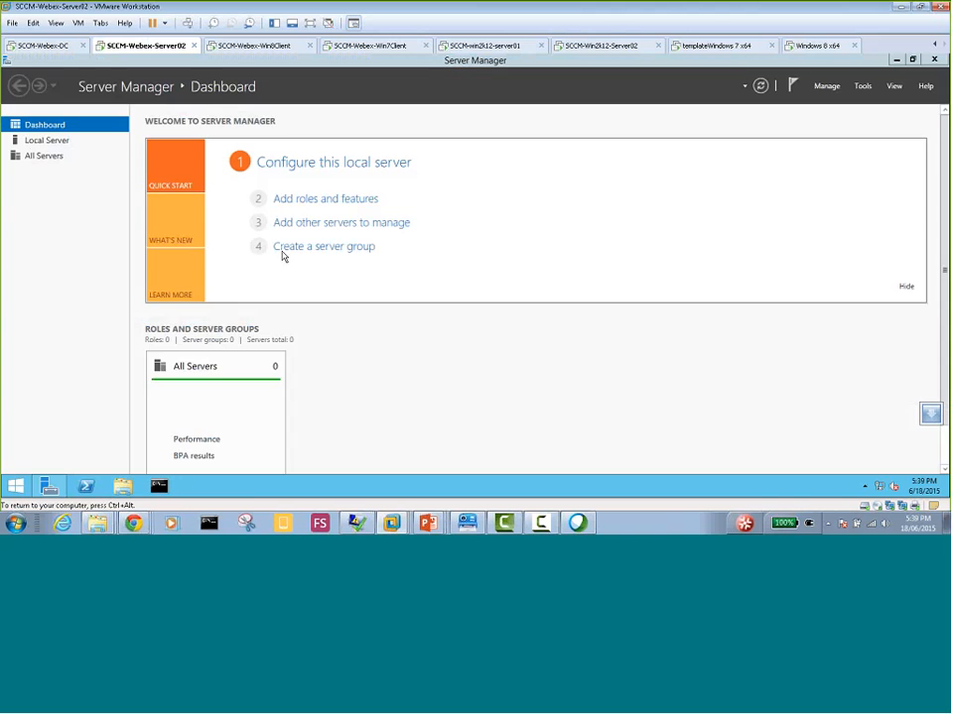
Launch the Configuration Manager Console from the server's list of all installed apps
click(16, 485)
click(81, 474)
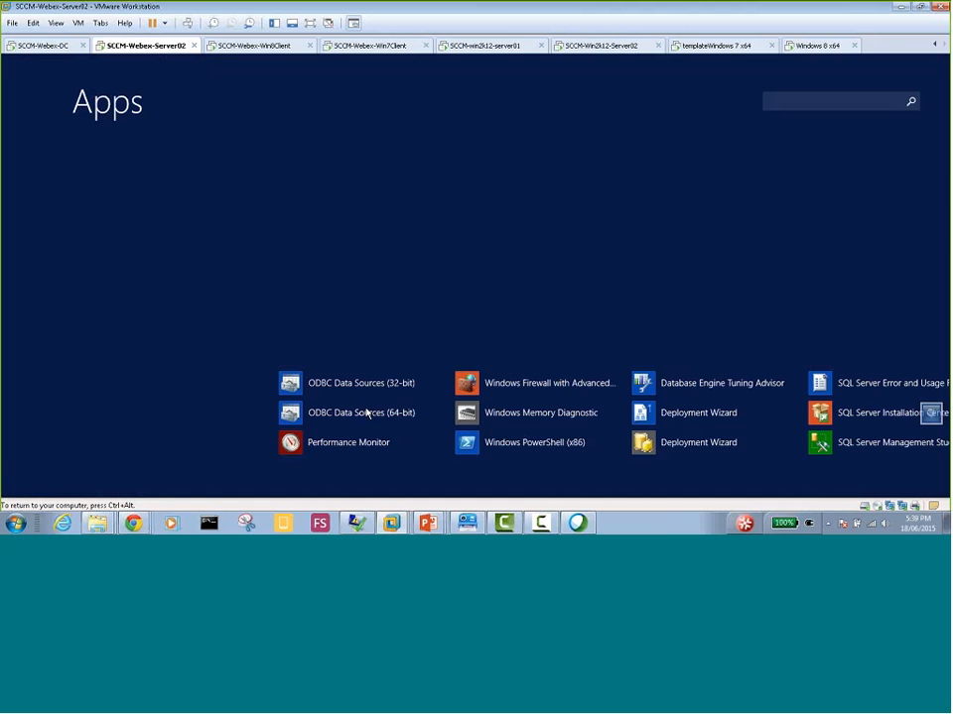
click(710, 494)
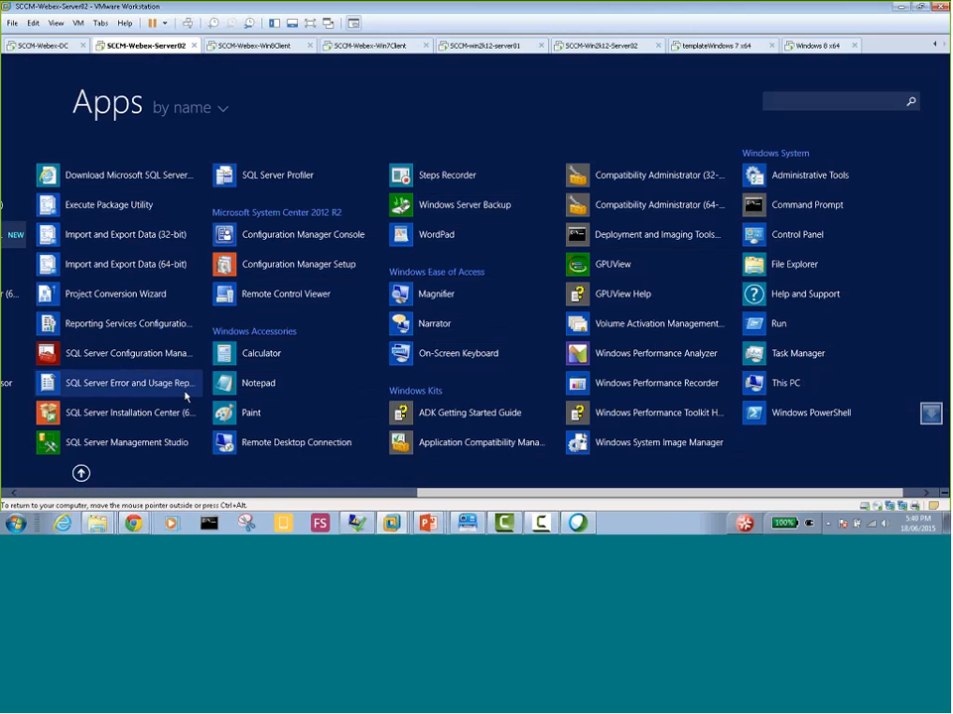
click(288, 240)
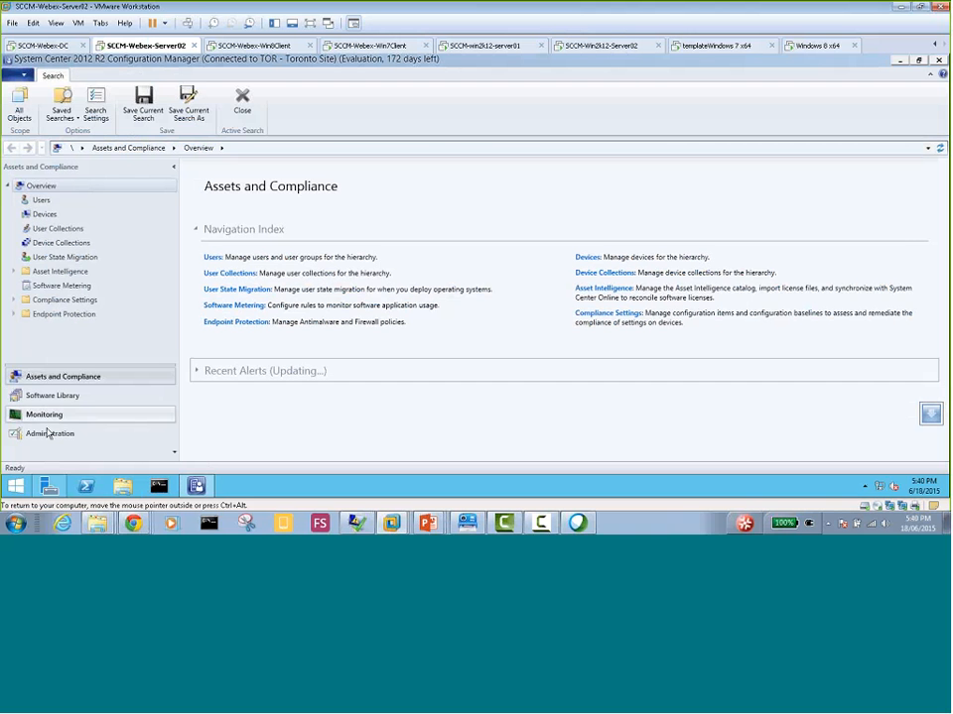
Go to Servers and Site System Roles under Site Configuration in the Administration workspace
click(48, 433)
click(14, 230)
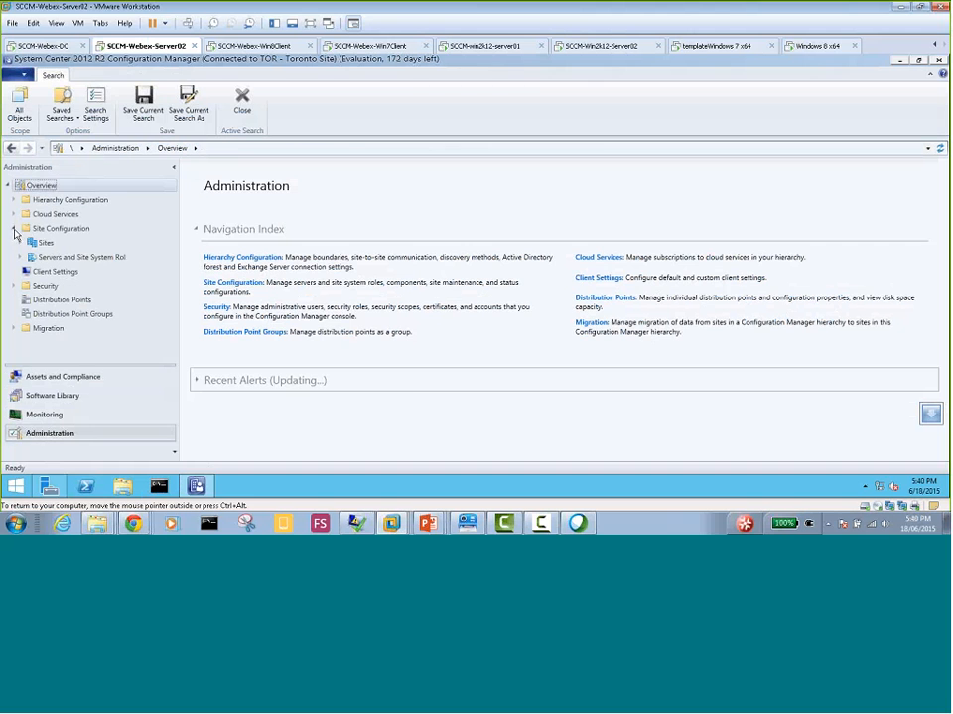
click(74, 258)
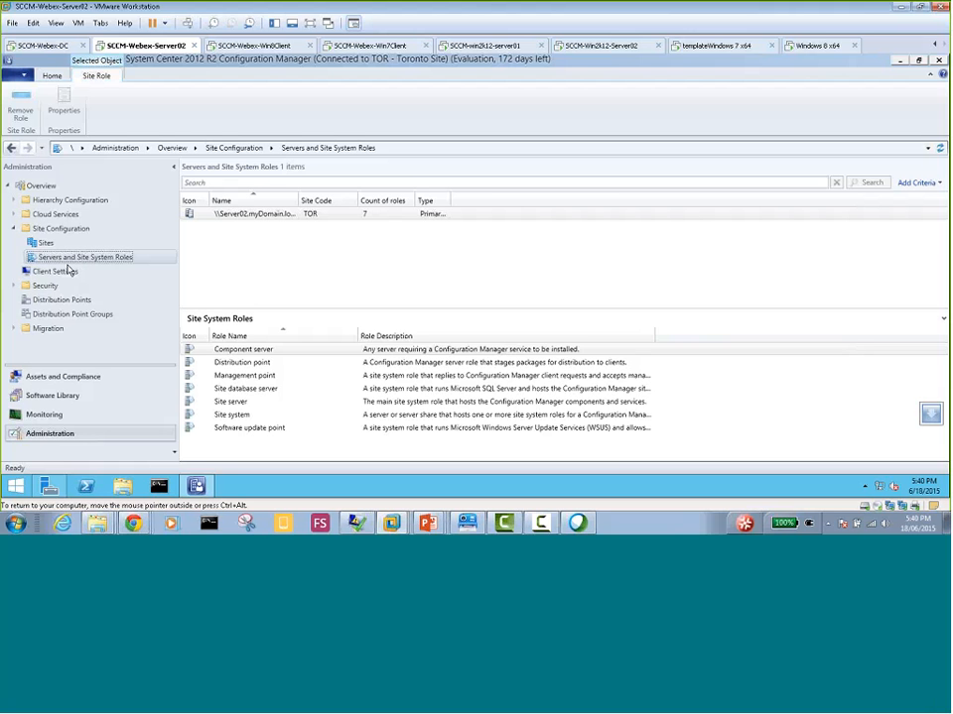
Start adding site system roles to Server02.myDomain.local, keeping the default general settings and no proxy server
right_click(300, 219)
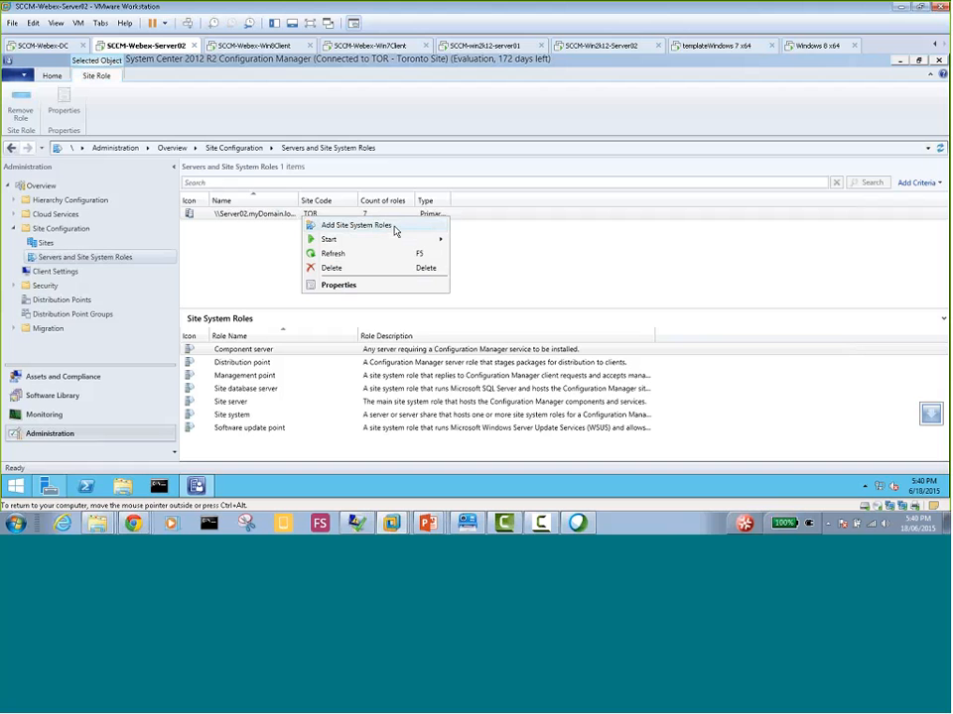
click(377, 227)
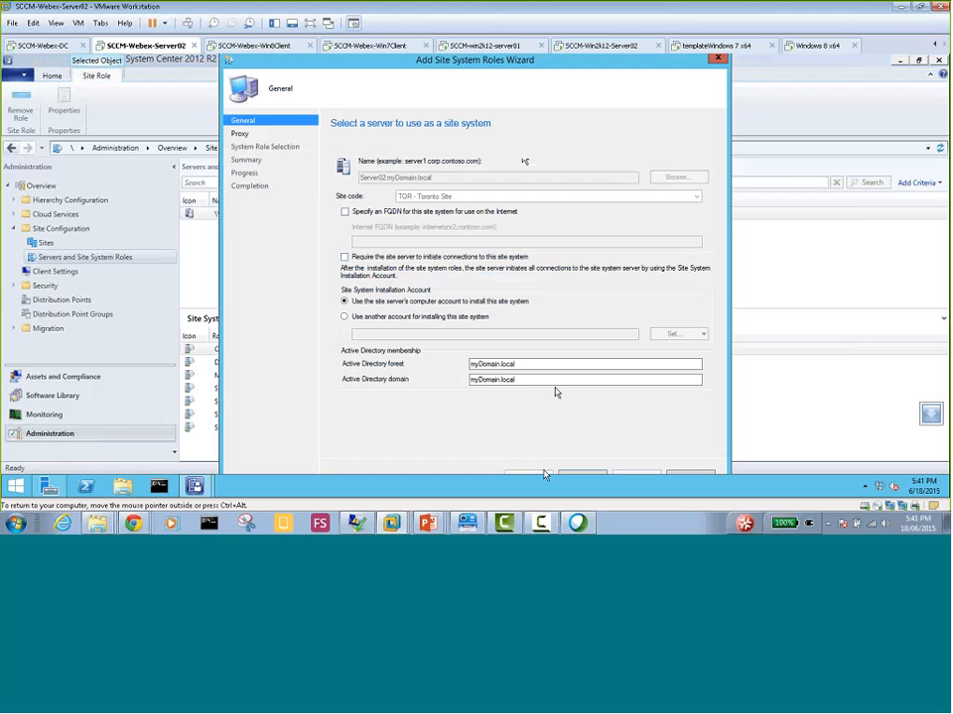
drag(491, 67, 486, 68)
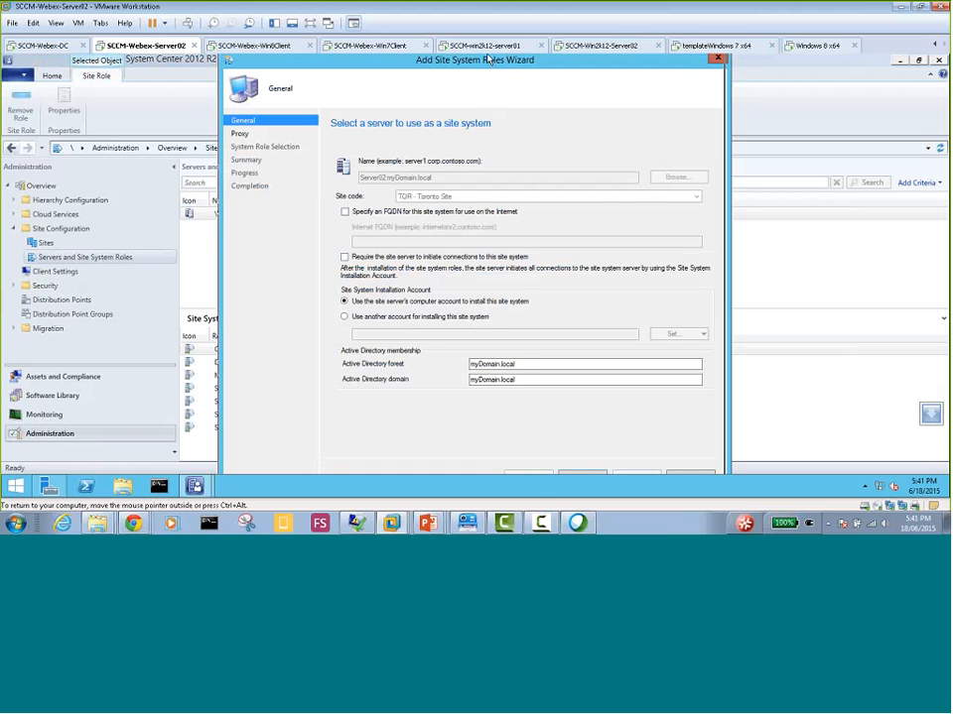
click(578, 474)
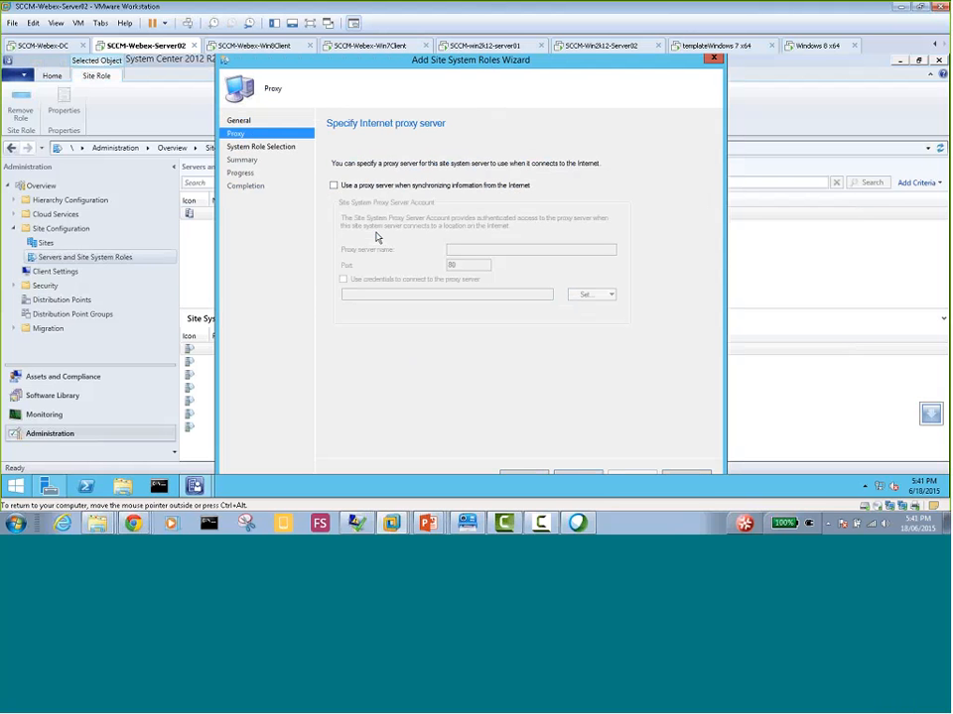
click(517, 473)
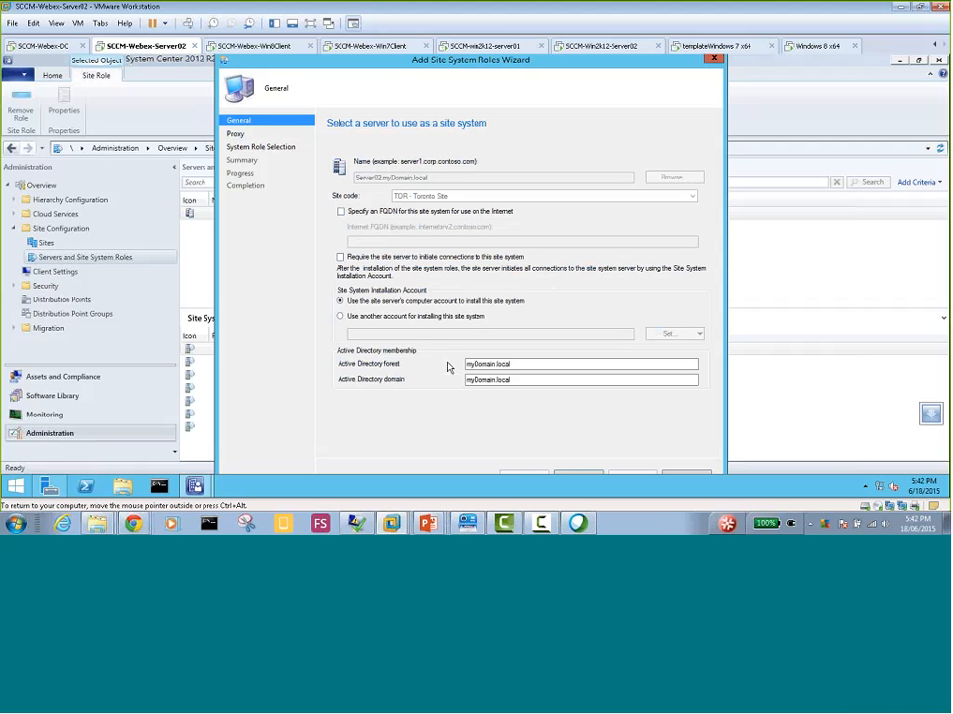
click(567, 474)
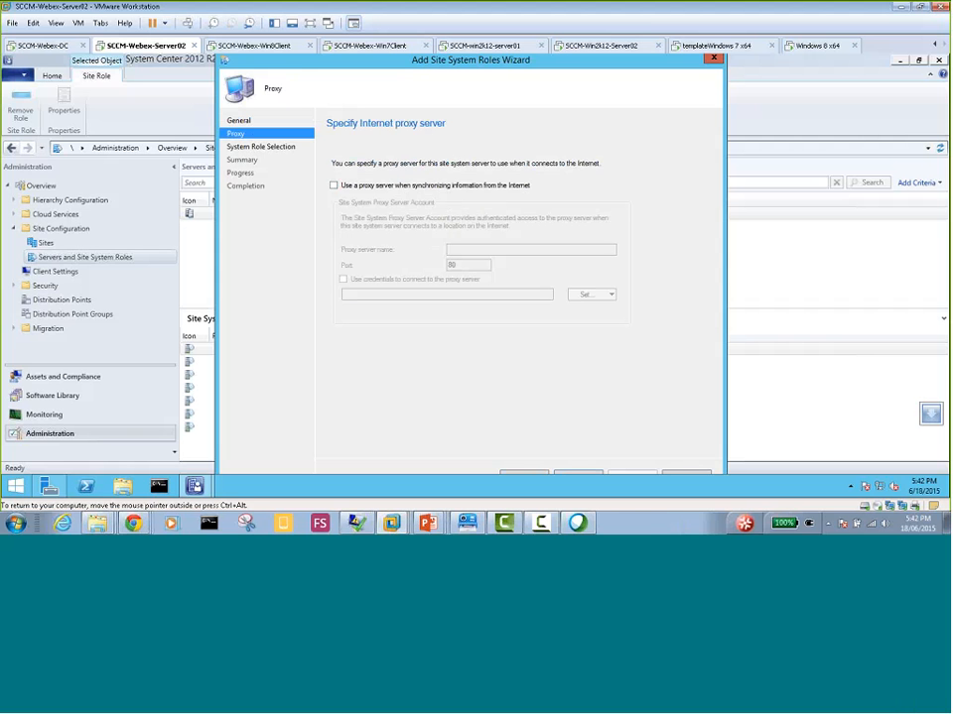
click(573, 475)
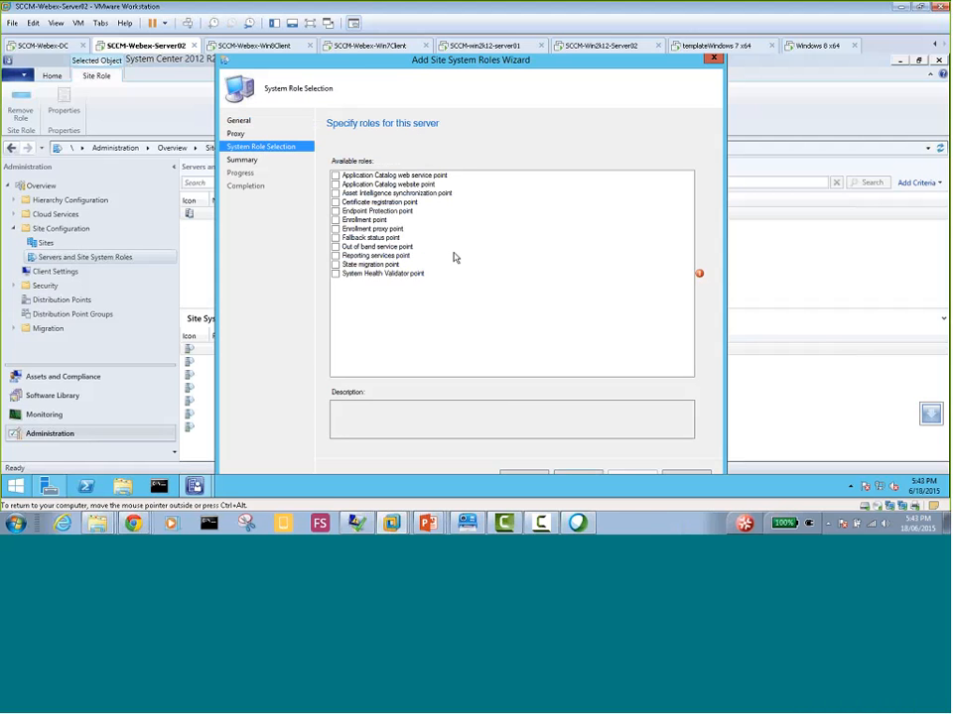
Select the Application Catalog web service point and Application Catalog website point roles for the server
click(334, 175)
click(335, 185)
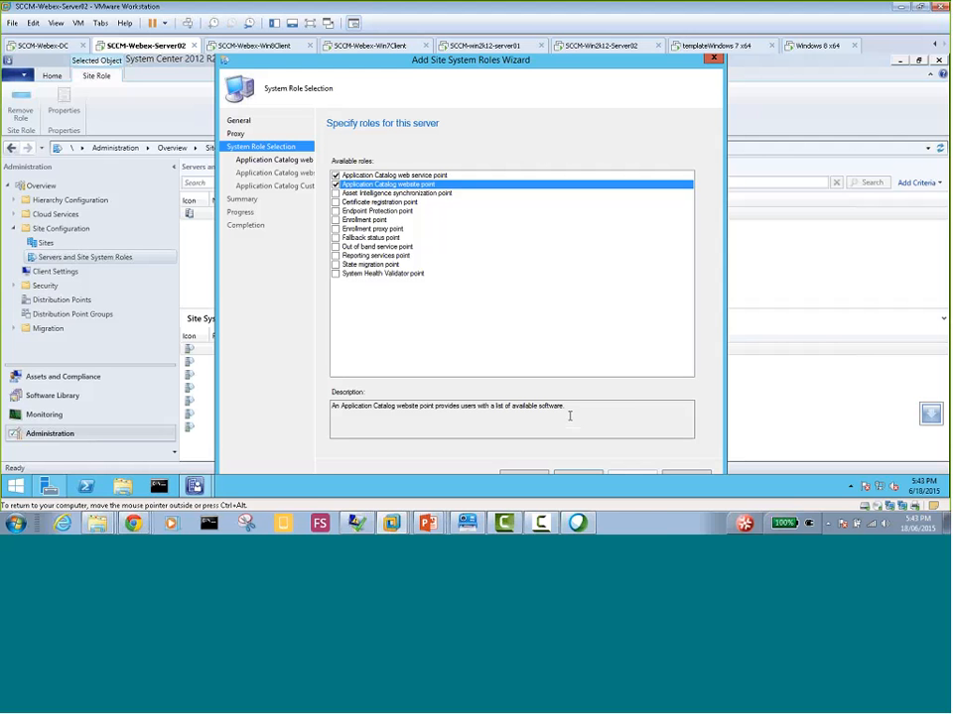
click(577, 474)
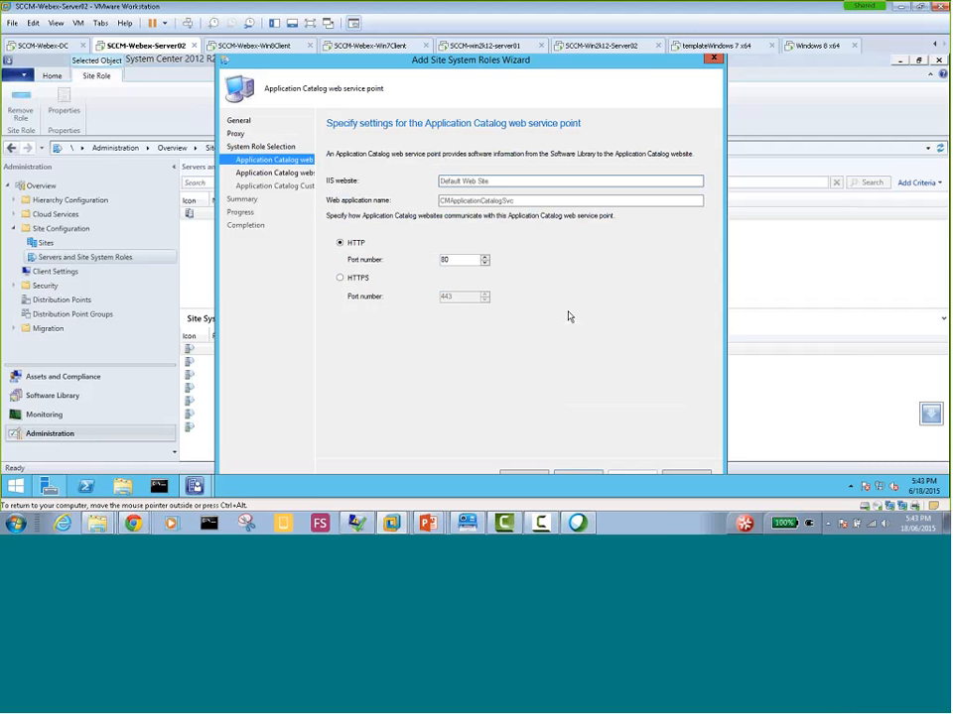
click(542, 478)
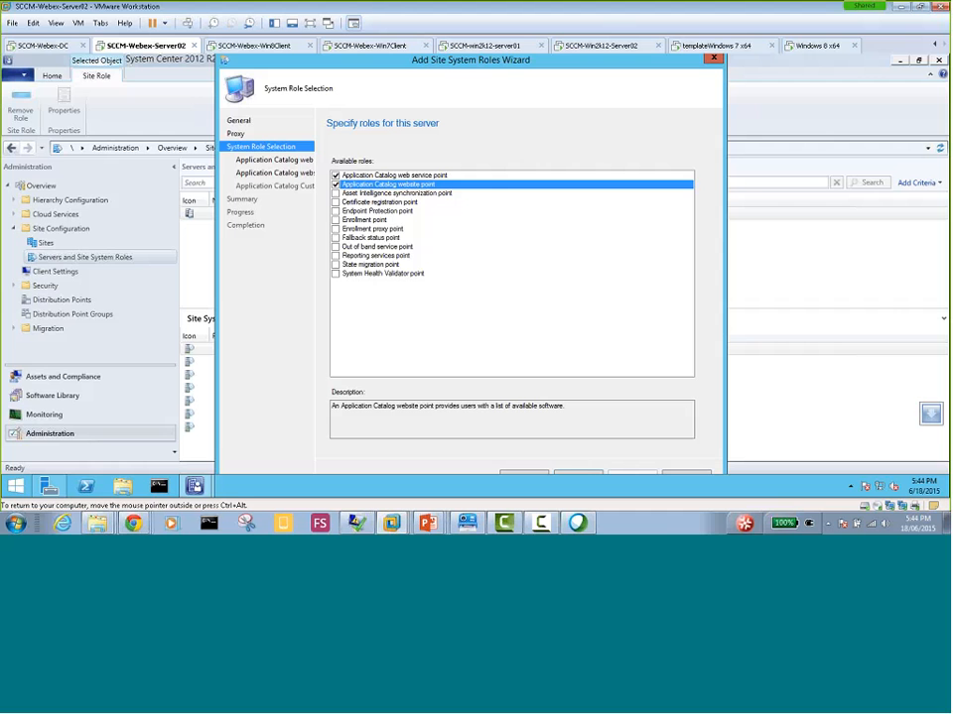
click(580, 478)
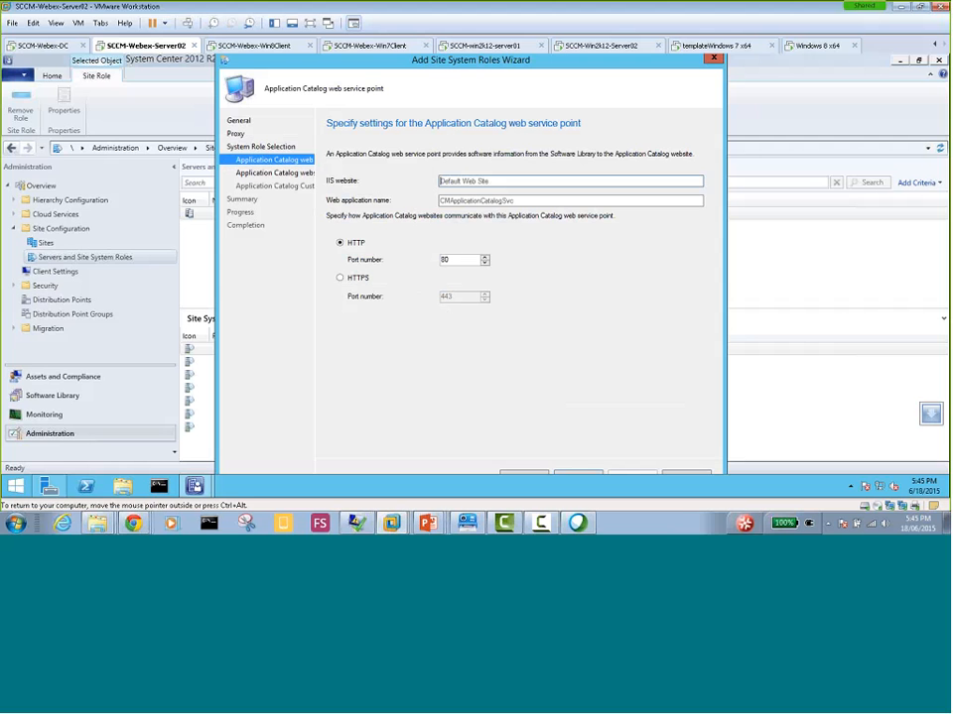
Accept the default web service point and website point settings over HTTP port 80, and show the virtual machine full screen
click(585, 476)
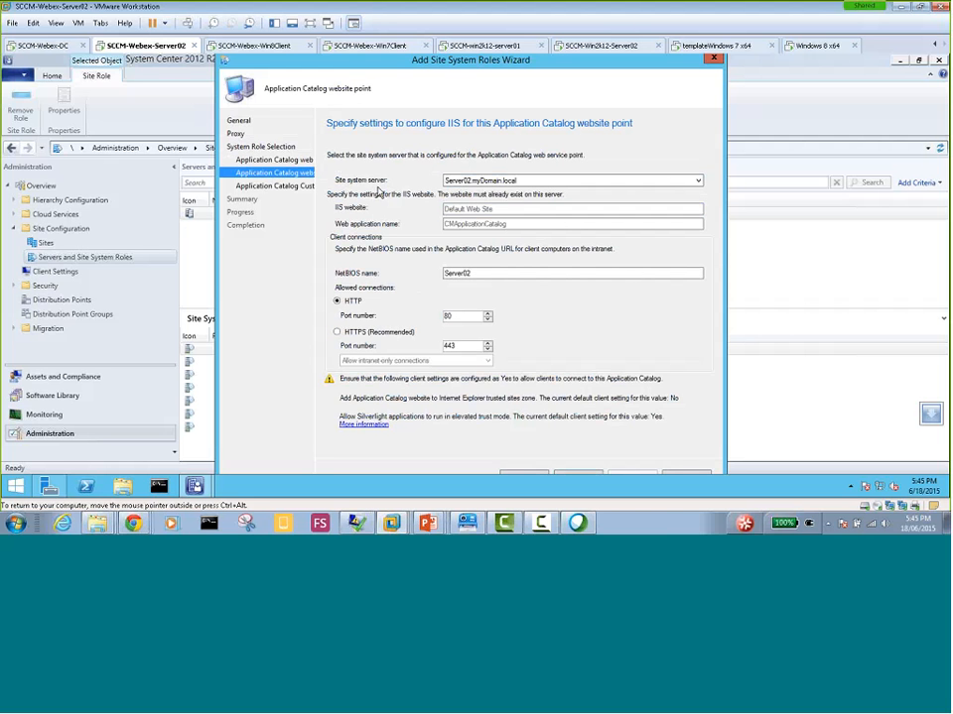
click(517, 184)
click(310, 23)
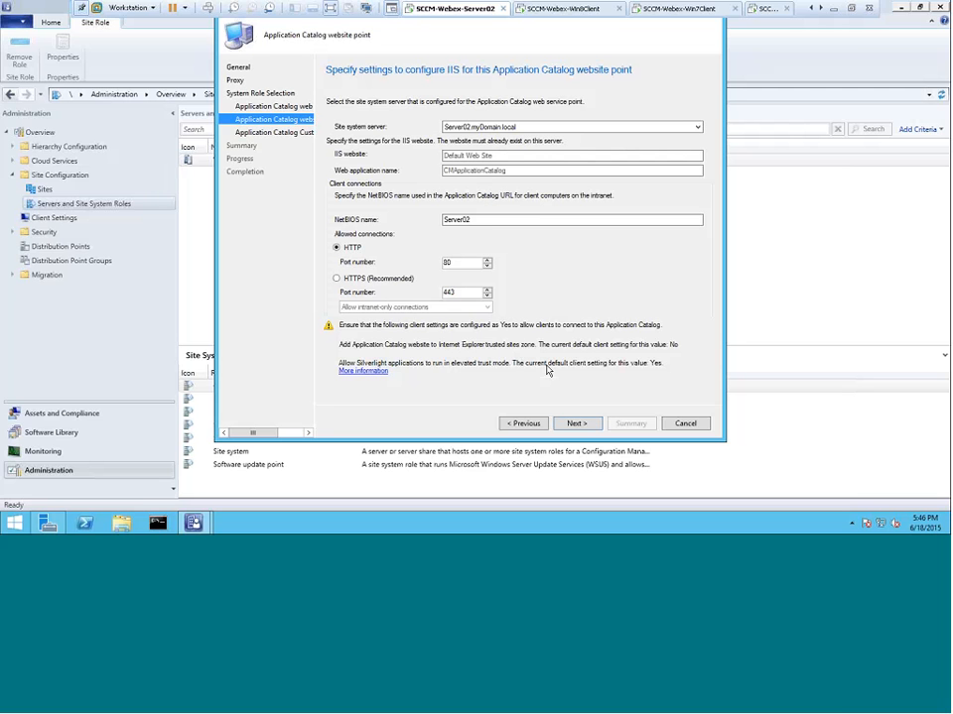
click(576, 424)
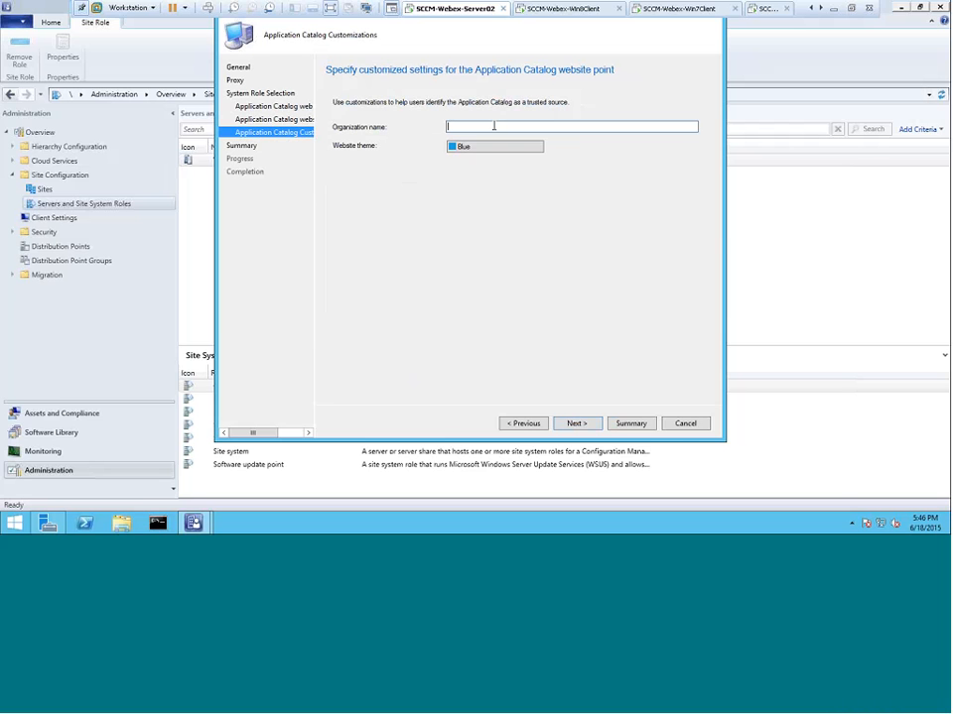
Set the Application Catalog's organization name to My Organization
text(C)
key(BackSpace)
text(My Organizatio)
key(BackSpace)
key(BackSpace)
text(ion)
Examine the website theme colors available for the Application Catalog, leaving the theme on Blue
click(512, 150)
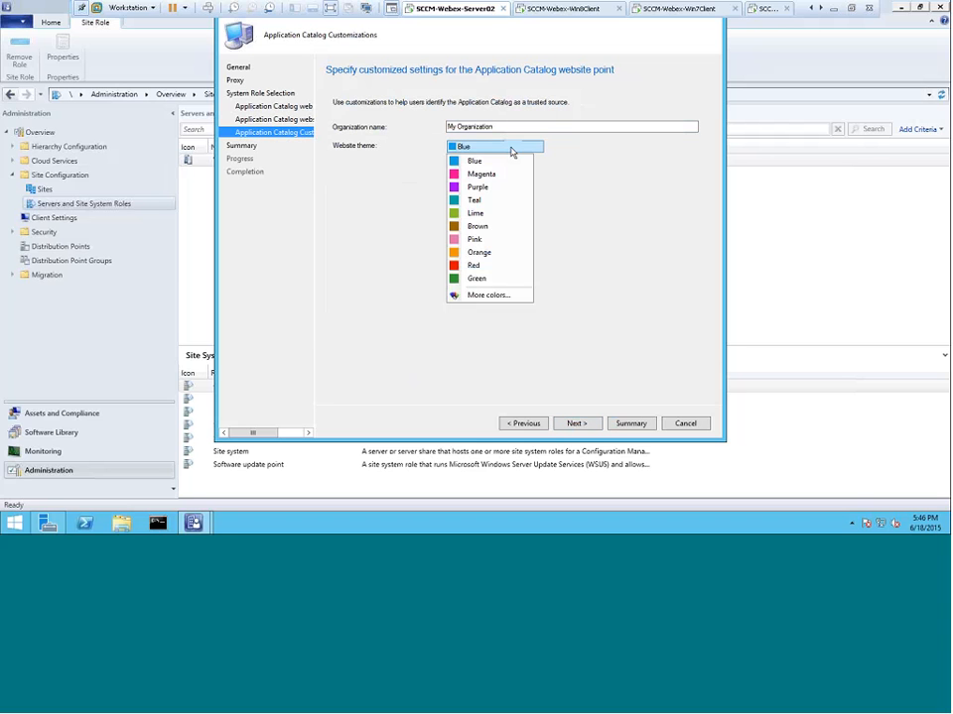
click(512, 150)
click(514, 152)
click(565, 165)
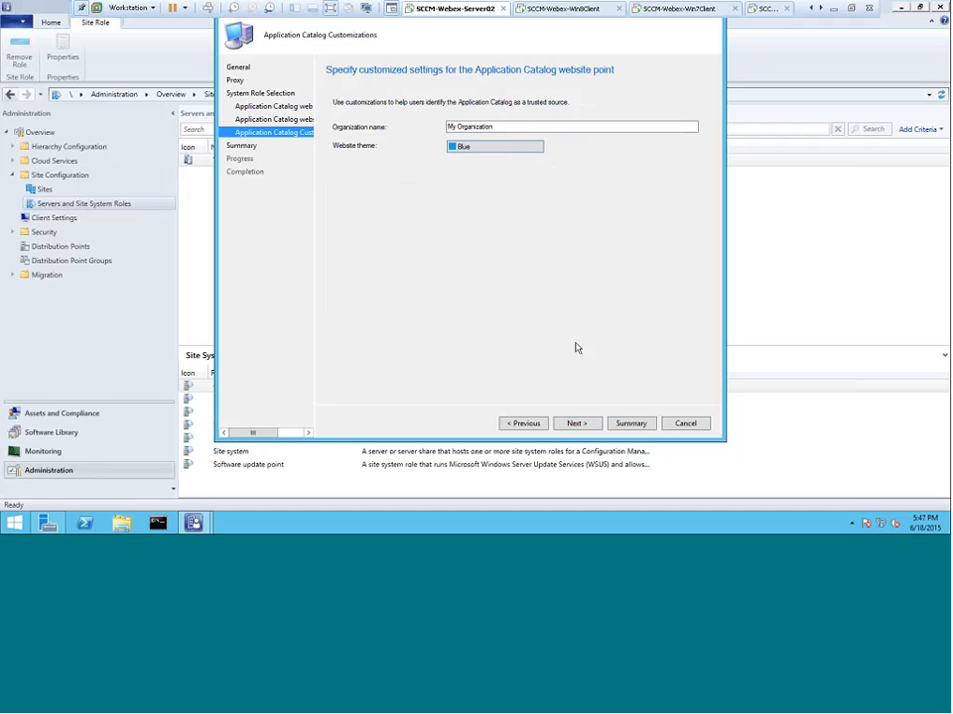
click(516, 150)
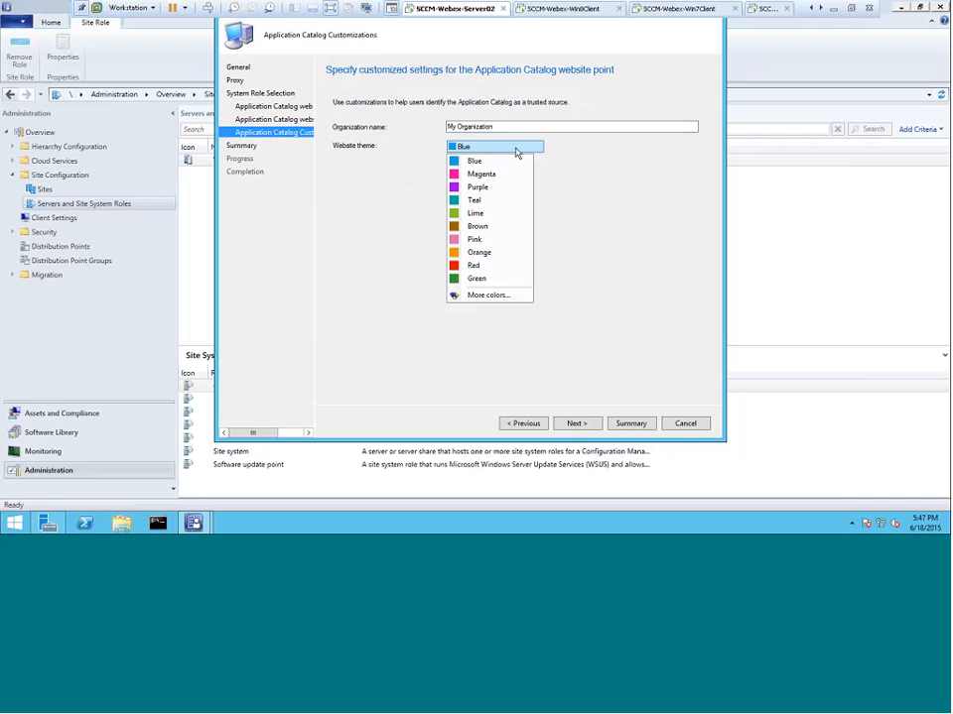
click(516, 152)
click(517, 152)
click(516, 152)
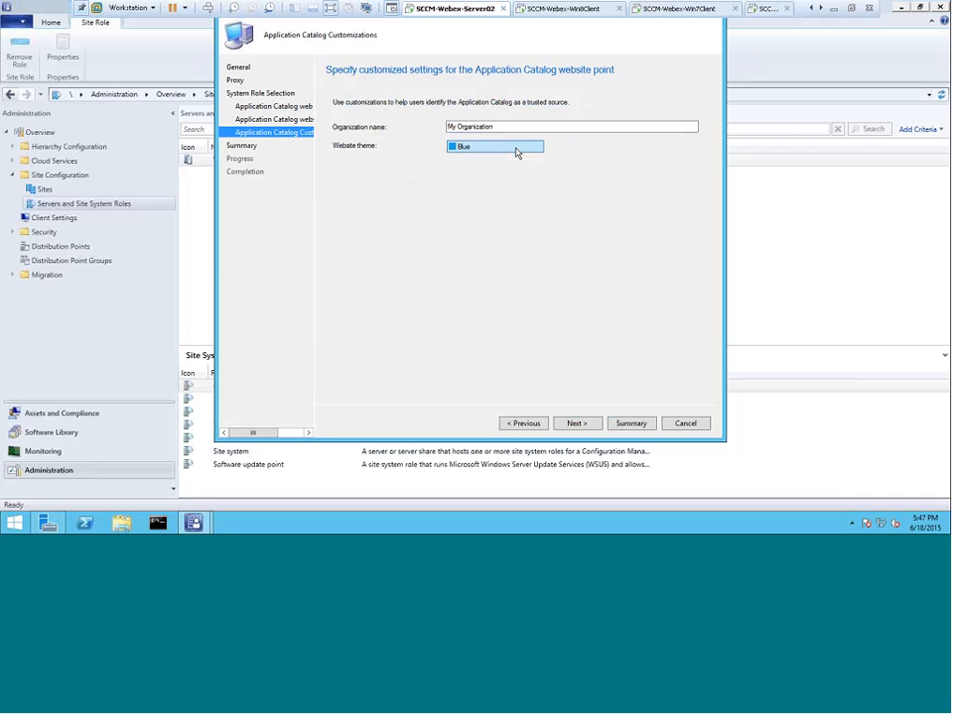
click(518, 152)
click(609, 192)
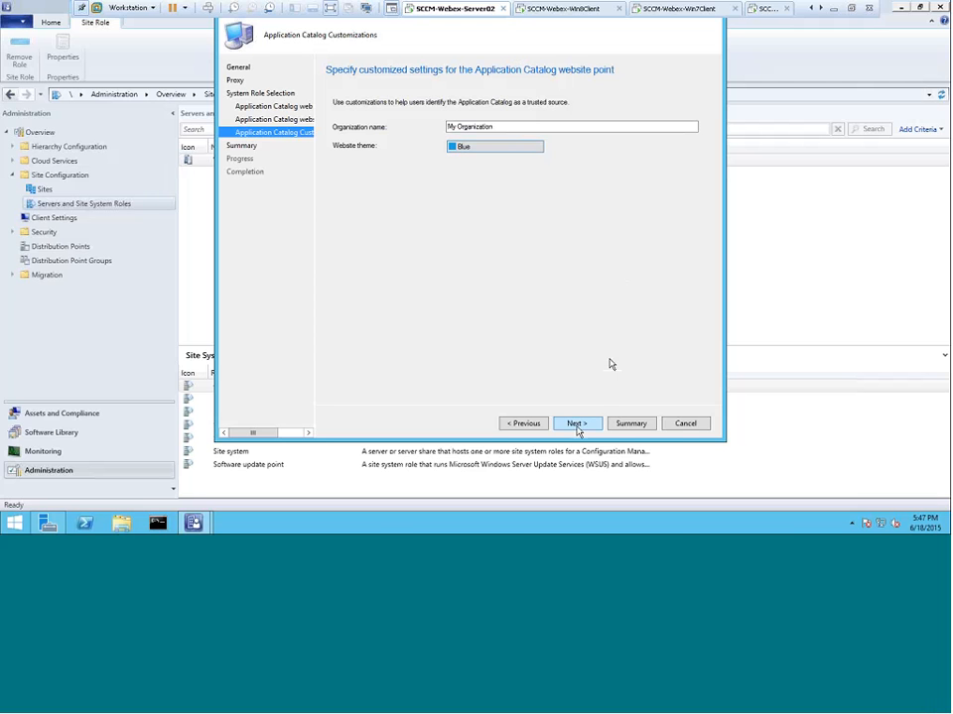
click(529, 149)
click(528, 147)
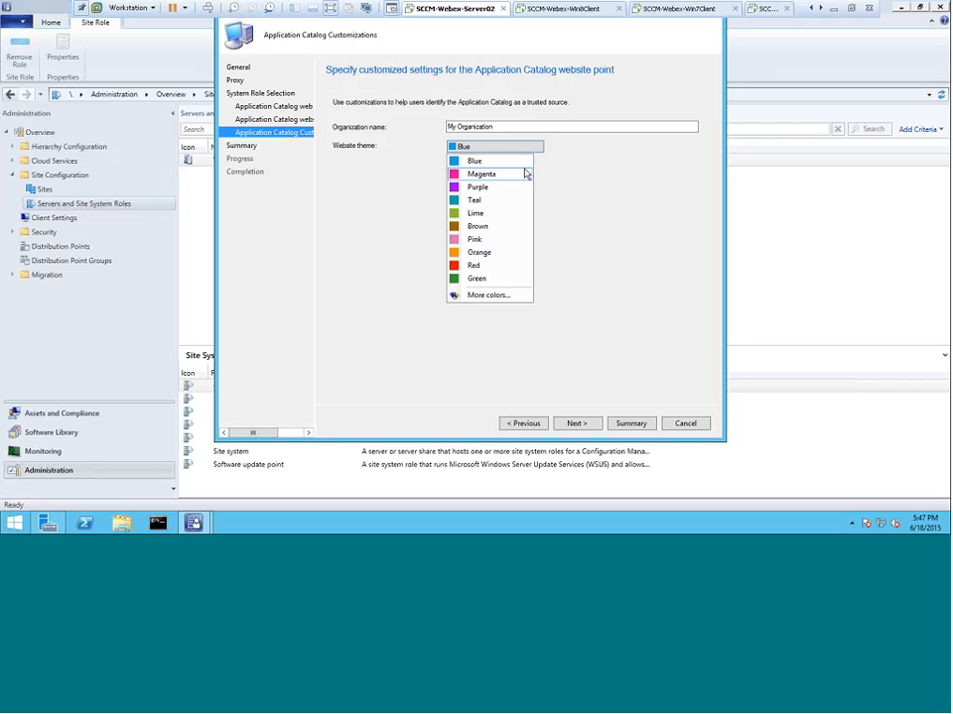
click(586, 200)
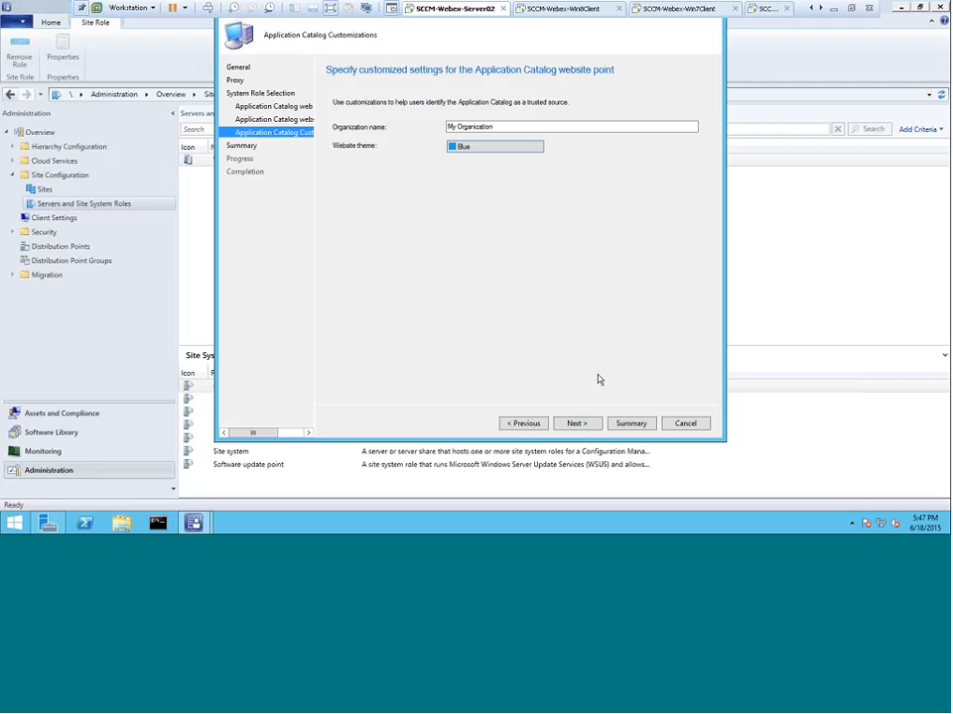
Apply the summarized role settings and close the Add Site System Roles Wizard
click(577, 424)
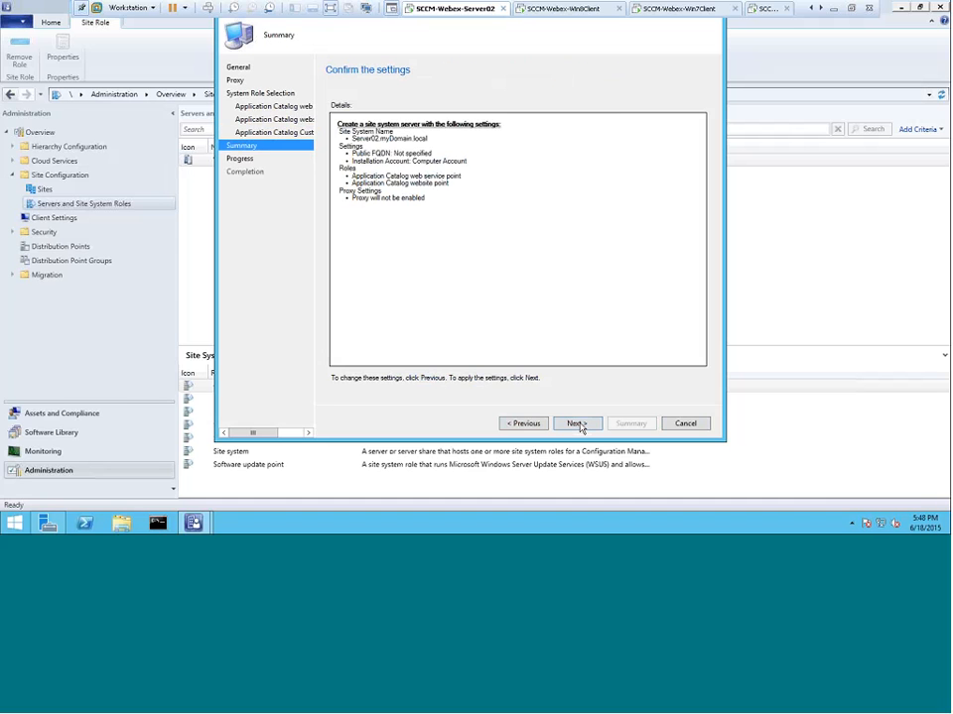
click(577, 423)
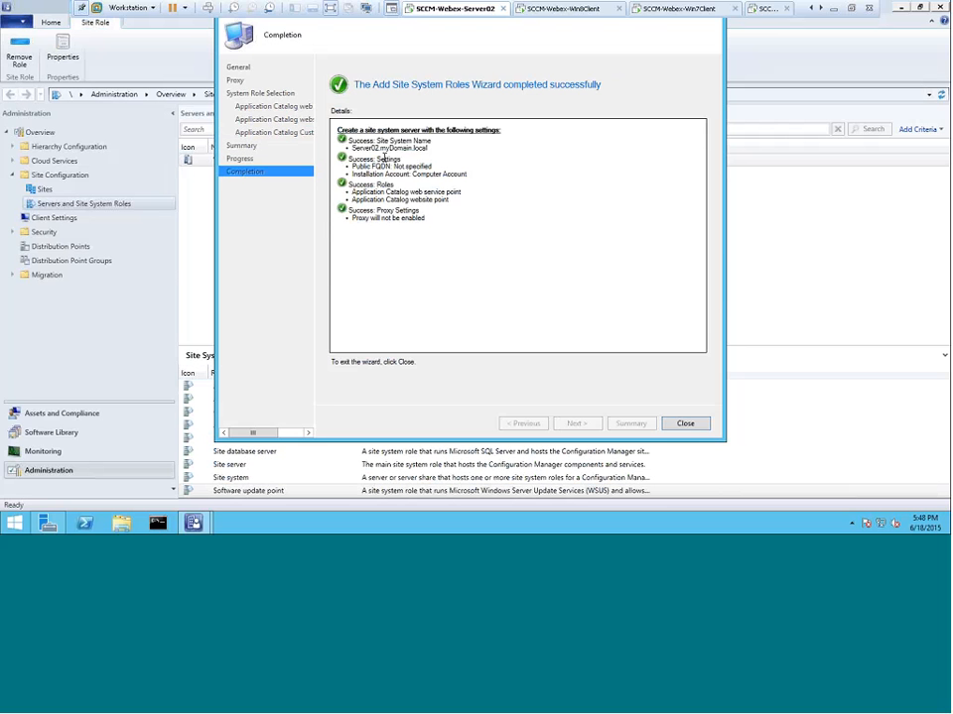
click(688, 424)
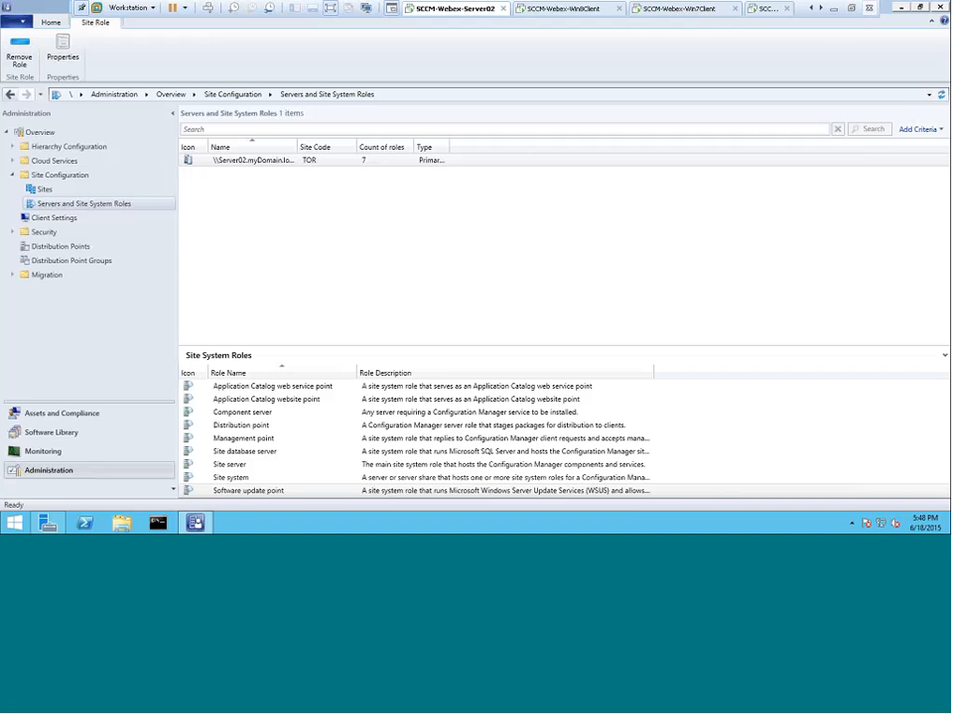
Switch to the PowerPoint slide show and advance to the slide on configuring clients to use the Application Catalog
click(854, 9)
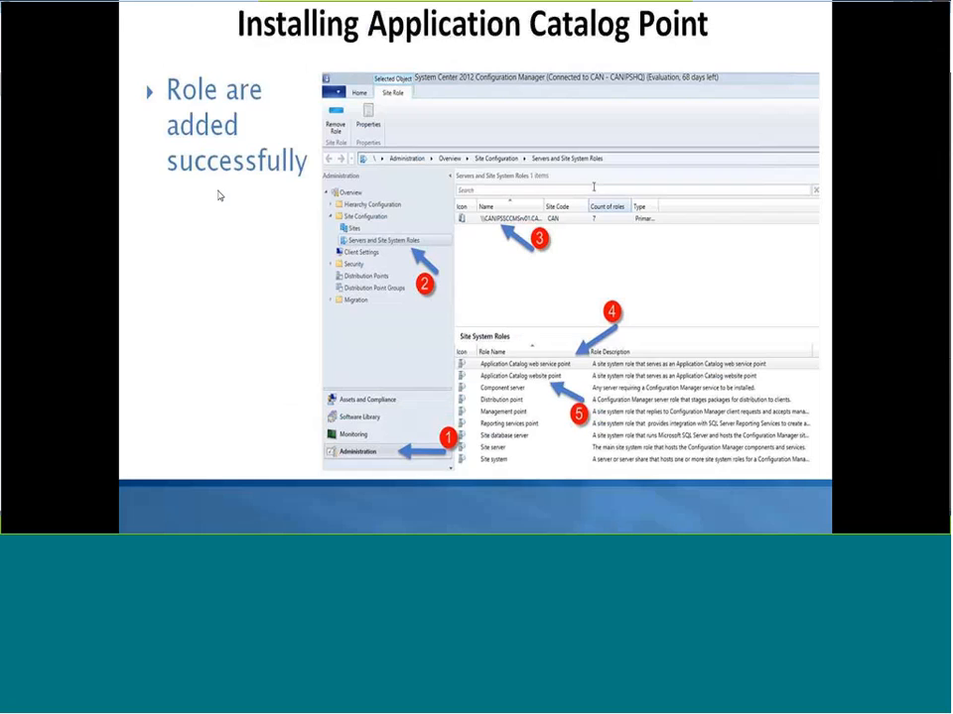
click(220, 192)
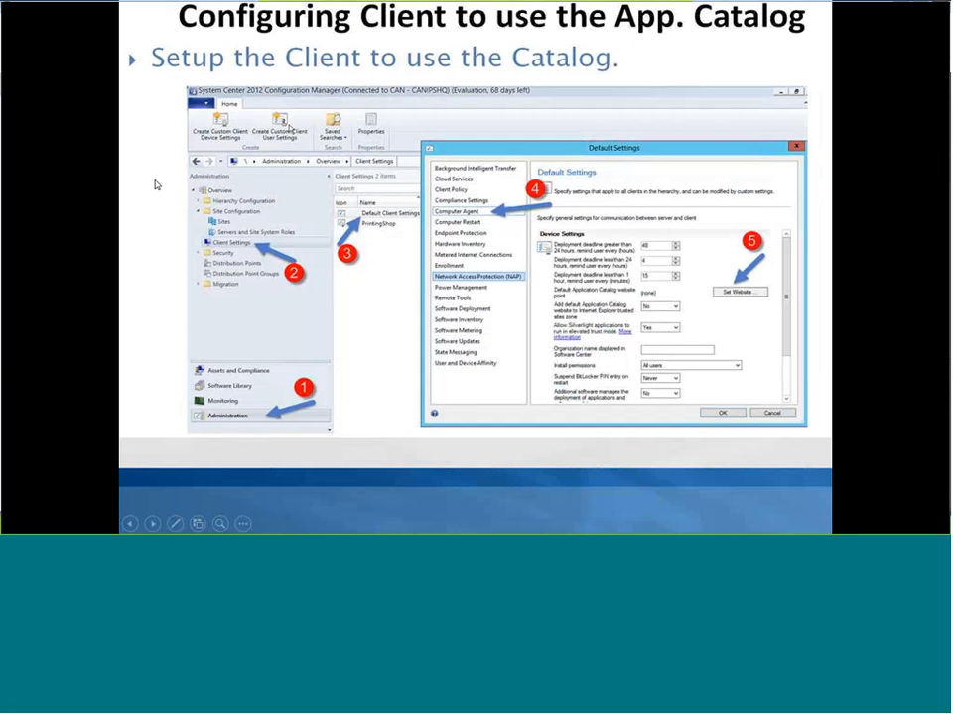
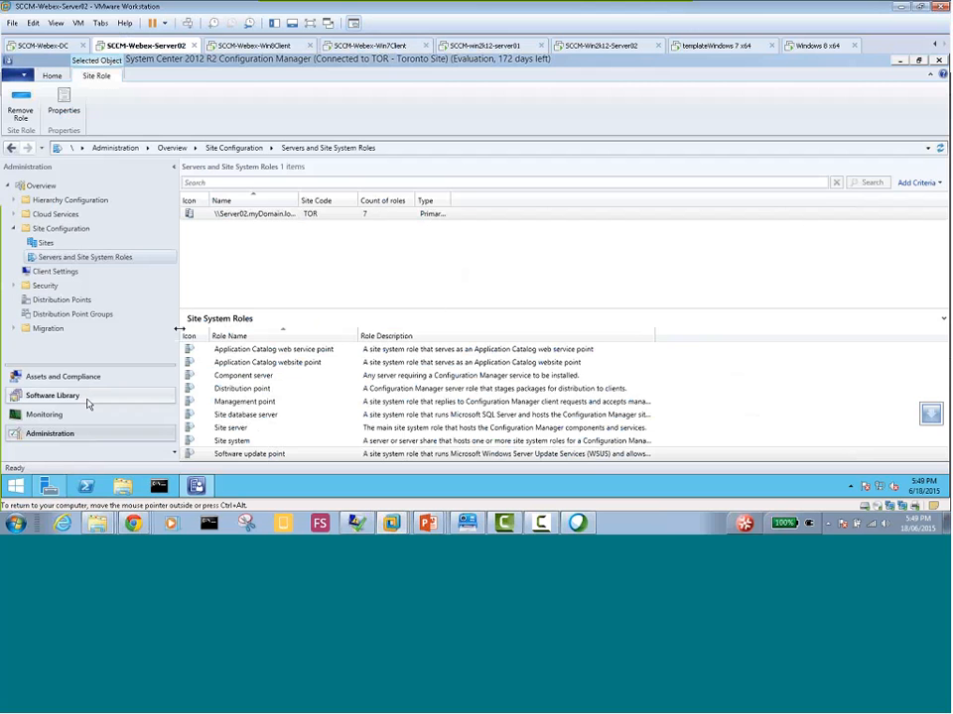
Open the Computer Agent settings in the properties of Default Client Settings
click(57, 277)
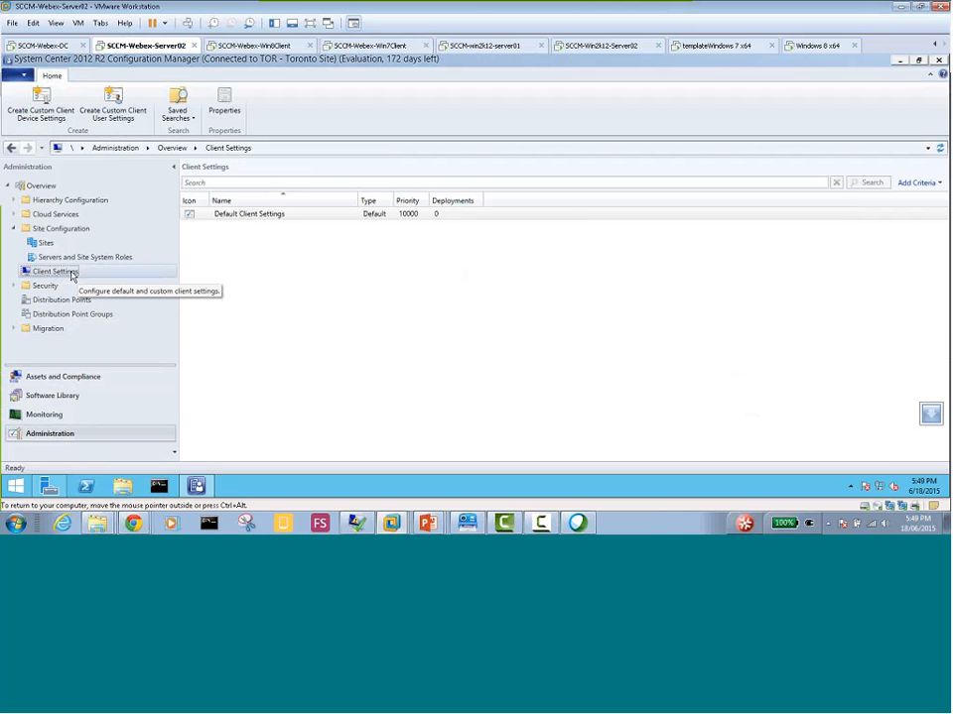
click(253, 215)
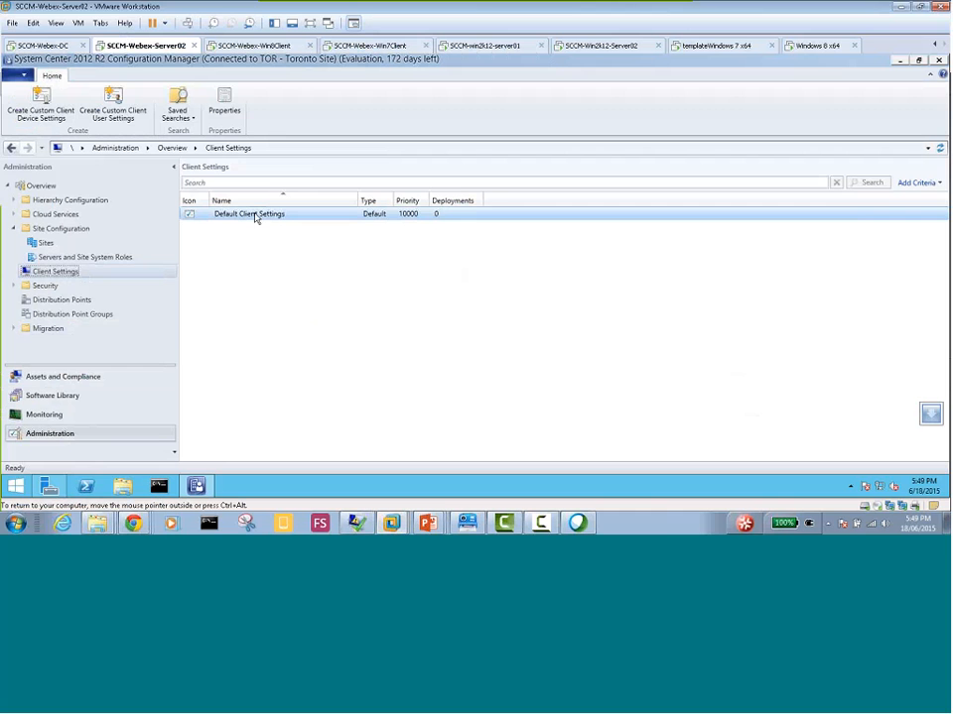
right_click(255, 216)
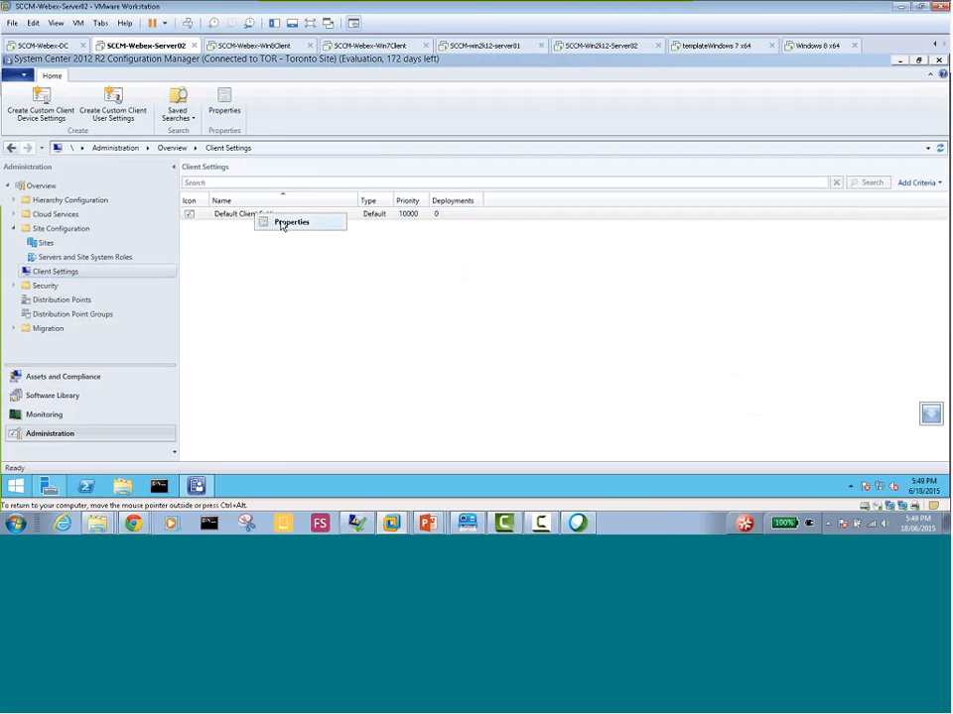
click(288, 222)
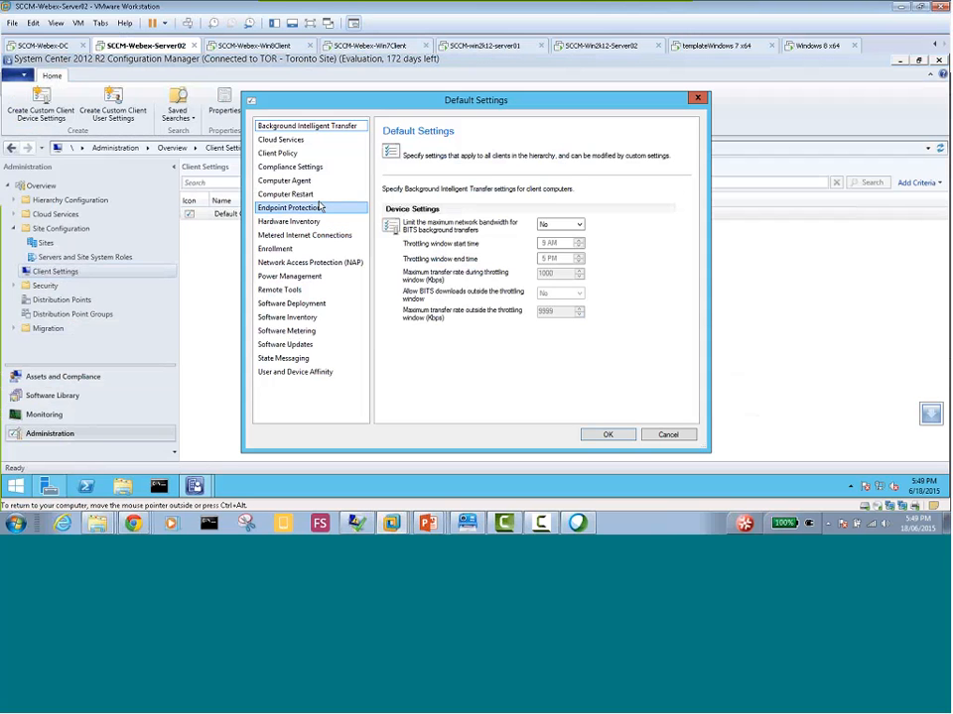
click(300, 183)
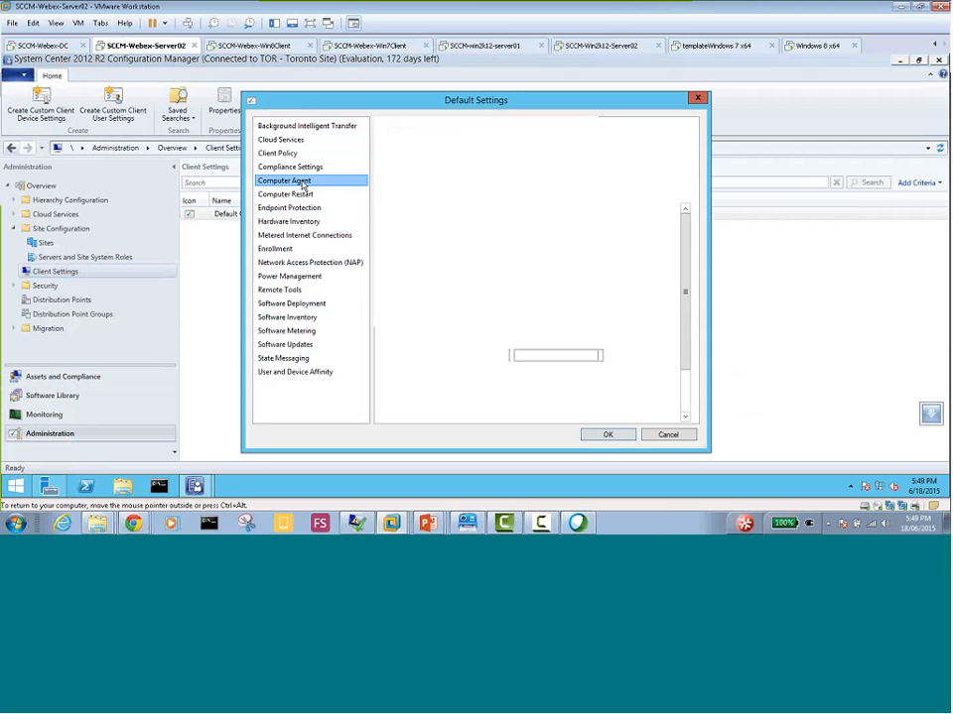
click(305, 194)
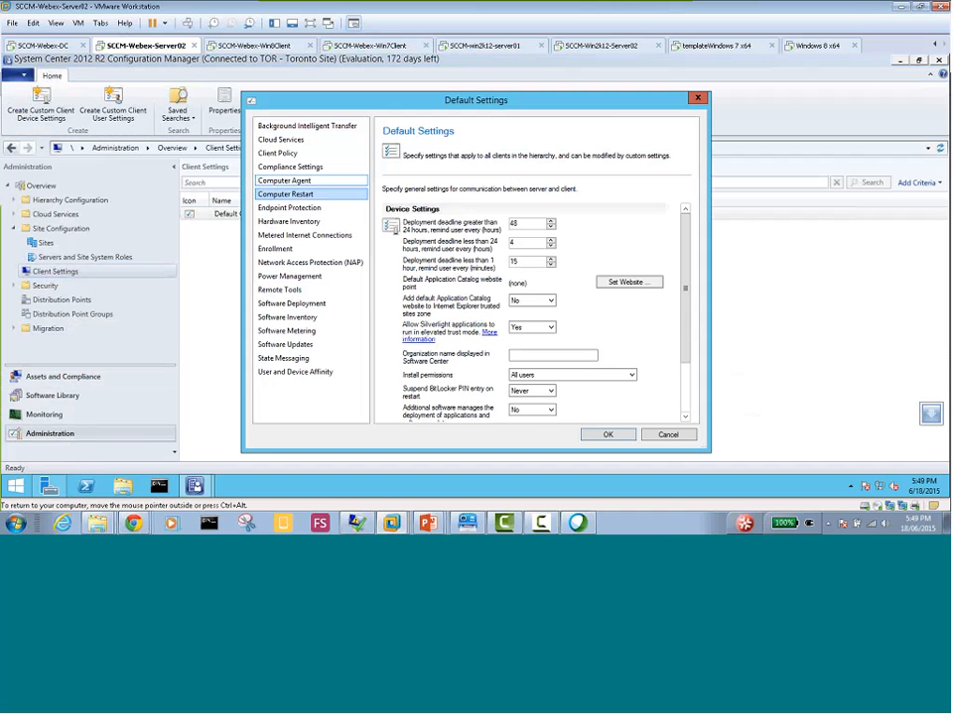
Set the default Application Catalog website point to Server02.myDomain.local using the intranet FQDN
click(626, 284)
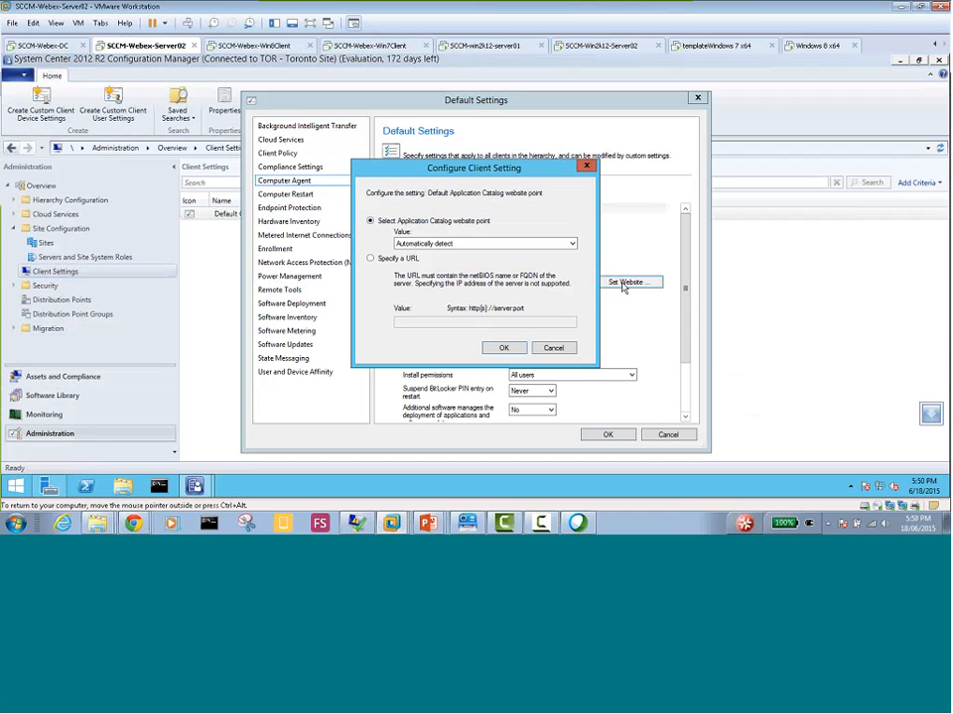
click(455, 244)
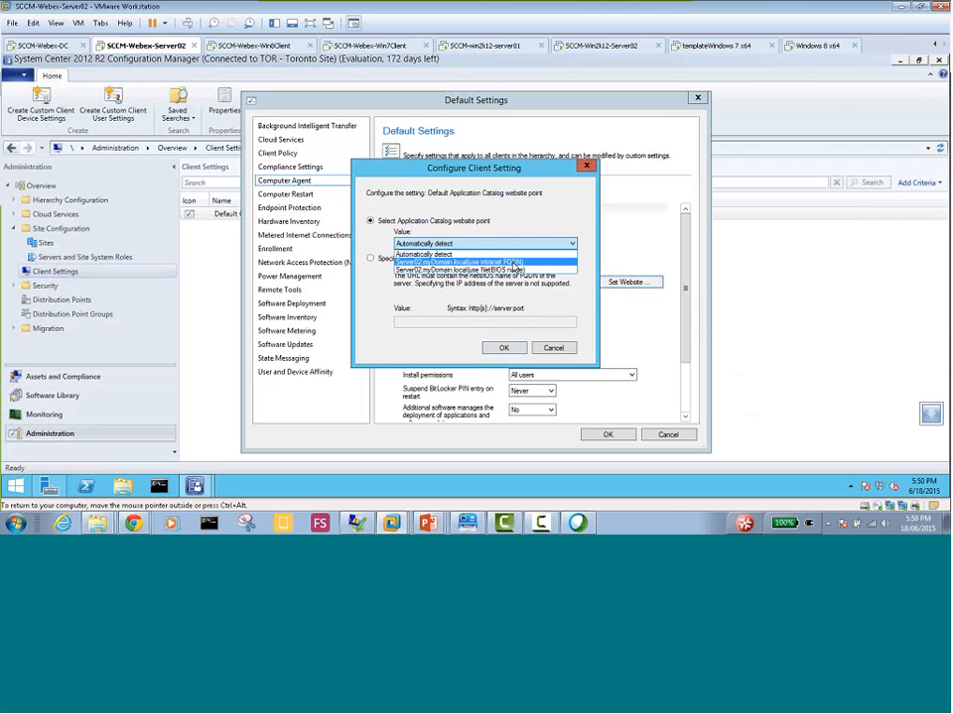
click(514, 262)
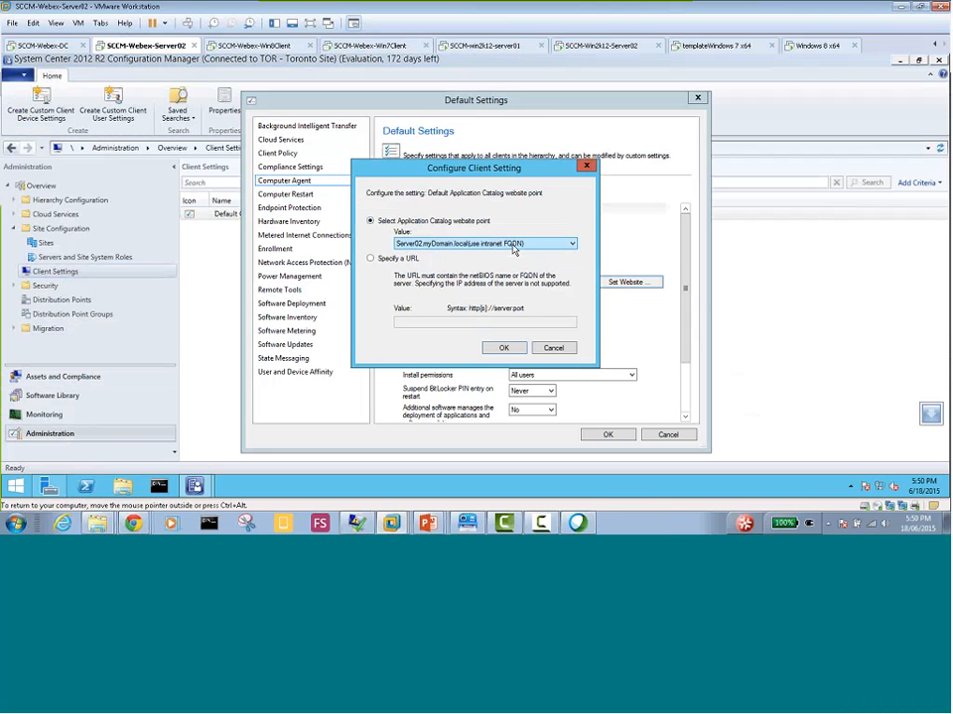
click(503, 347)
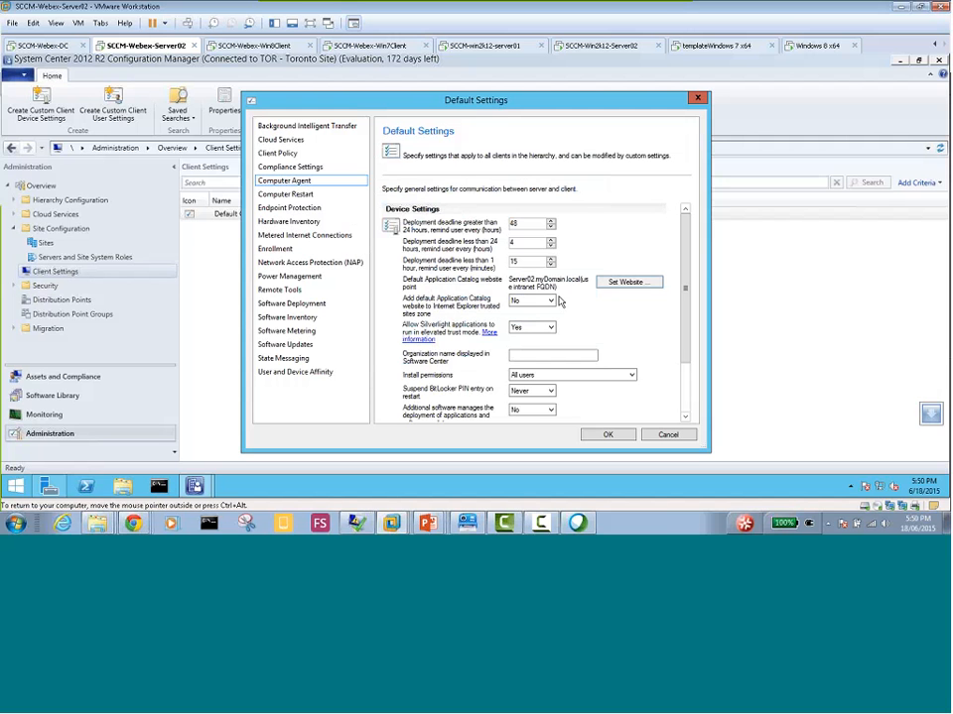
Set adding the Application Catalog website to the Internet Explorer trusted sites zone to Yes and the Software Center organization name to My Organization
click(549, 300)
click(544, 318)
click(516, 357)
text(My Organization)
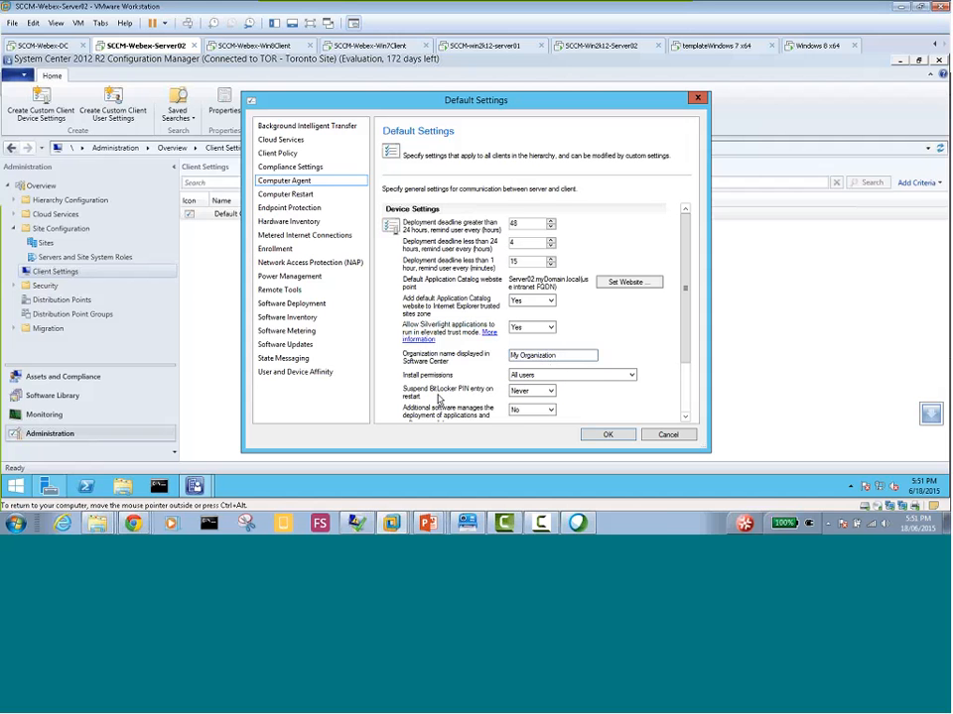
Review the remaining Computer Agent settings, including deployment notifications, and save the default client settings
click(684, 418)
click(684, 418)
click(684, 418)
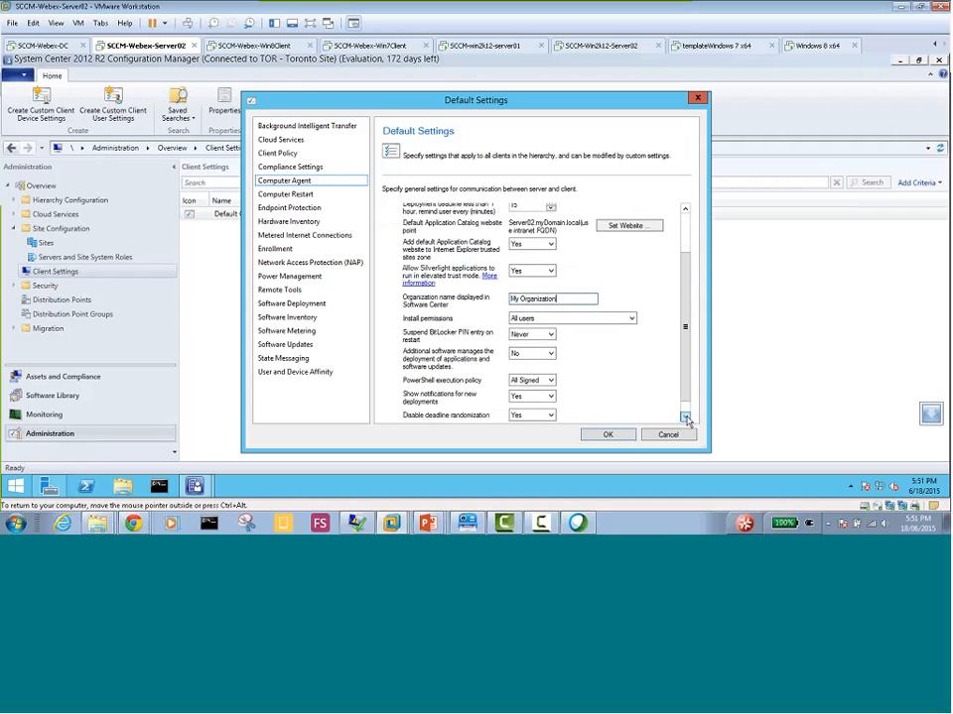
click(685, 417)
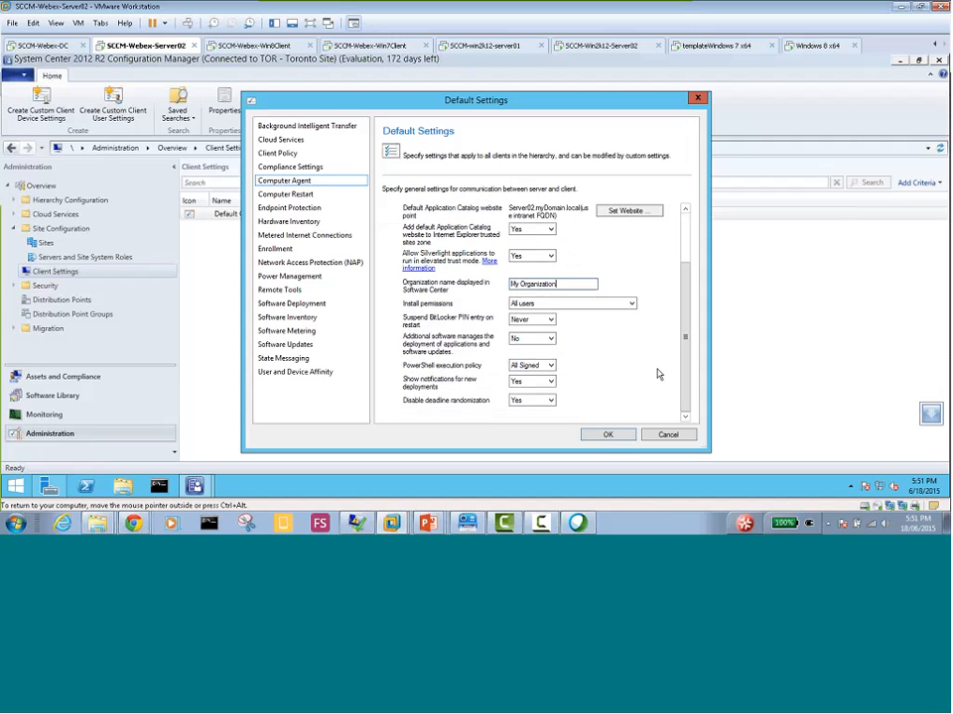
click(606, 436)
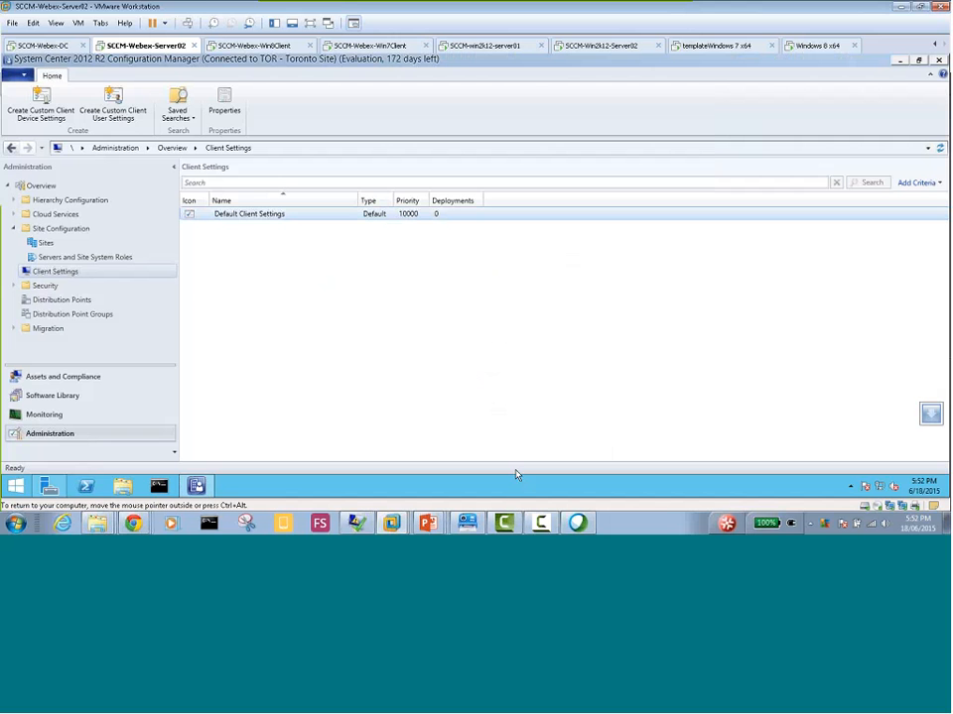
Reopen the Default Client Settings to check the Computer Agent values for the Application Catalog, then close them
right_click(260, 215)
click(266, 221)
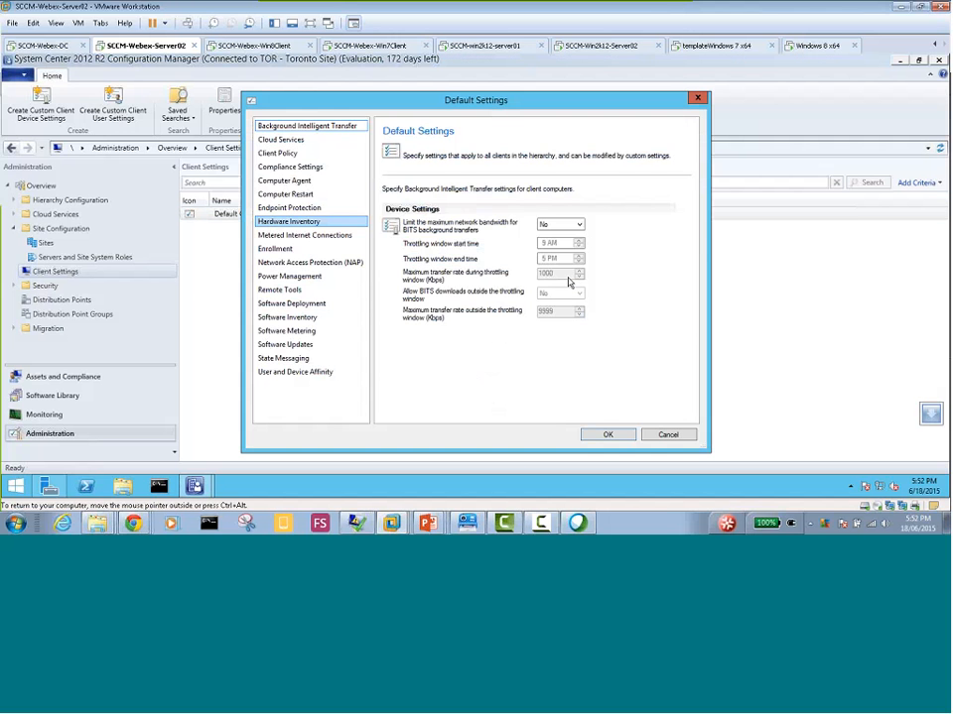
click(288, 181)
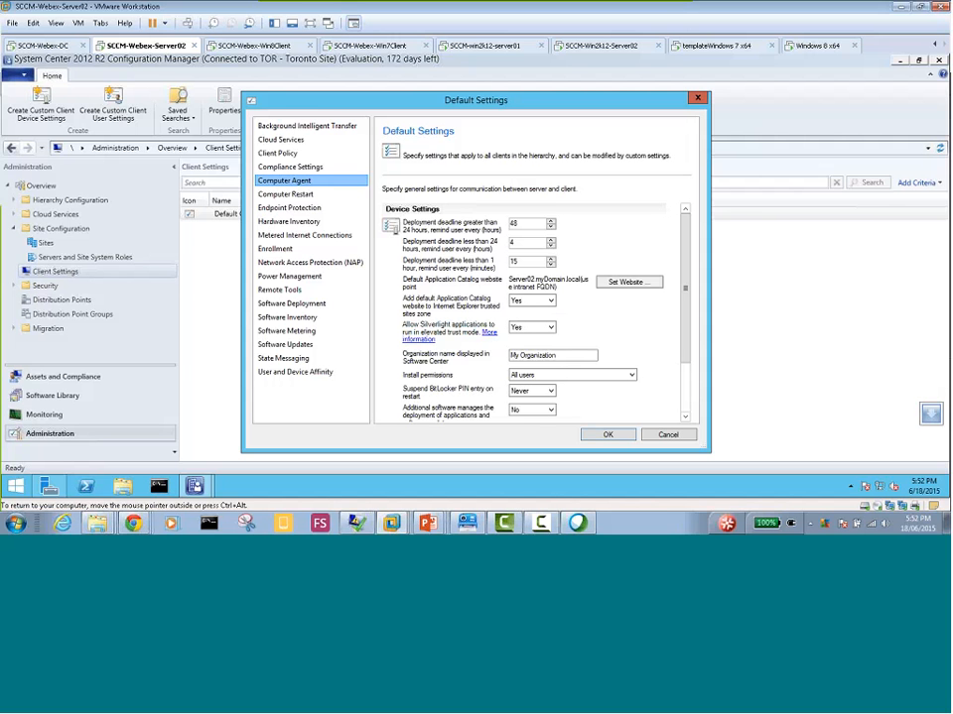
click(350, 269)
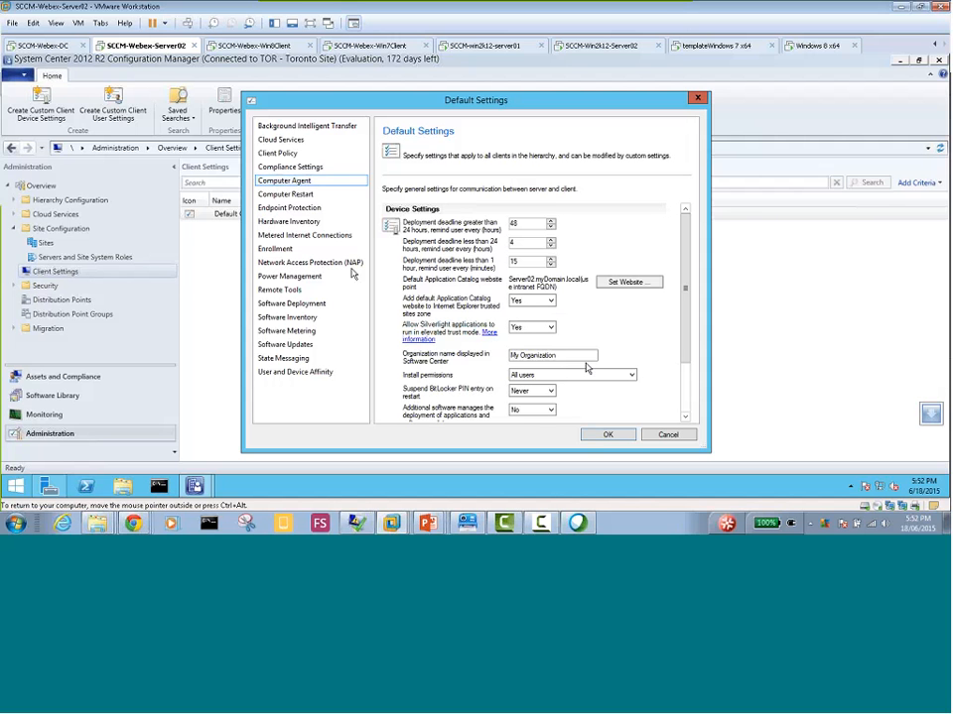
click(603, 437)
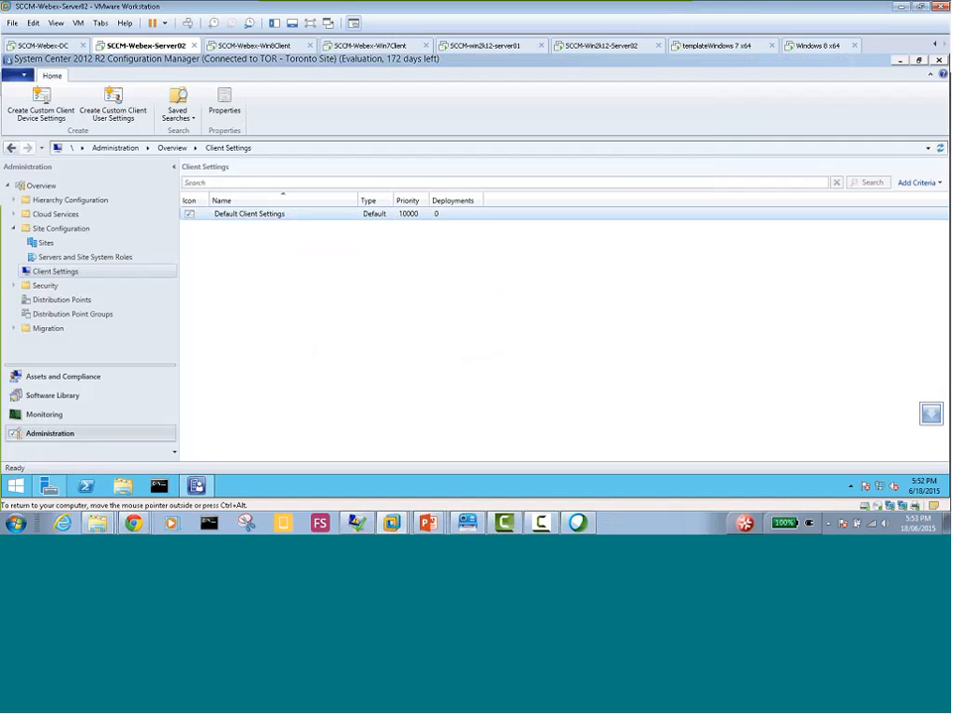
Switch to the PowerPoint slide show and advance to the slide on rerunning all Configuration Manager cycles on the client
mouse_move(427, 523)
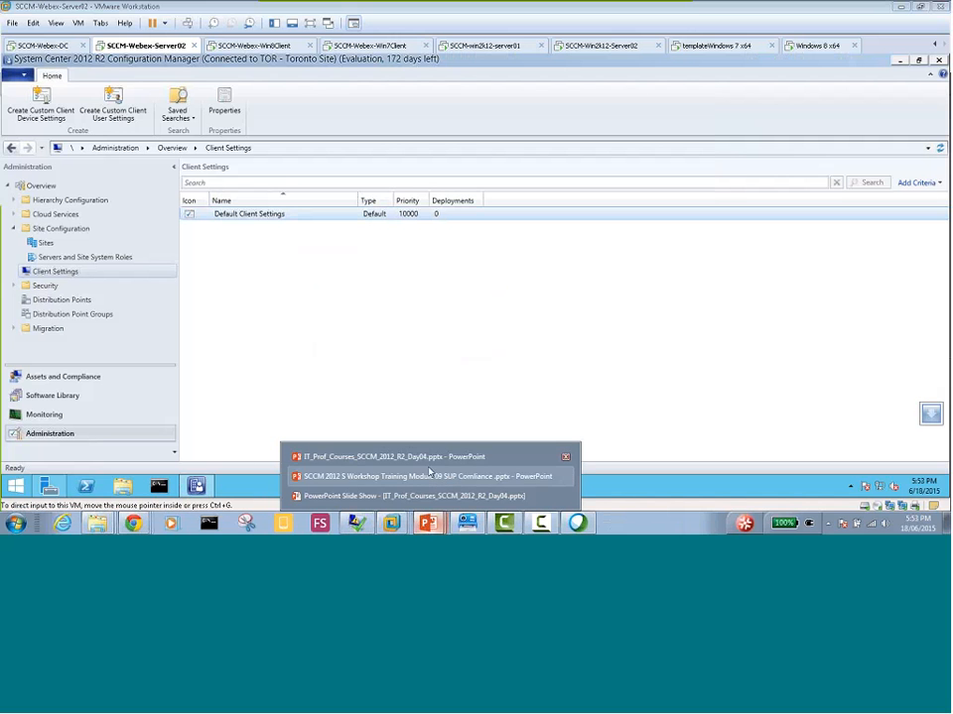
click(426, 476)
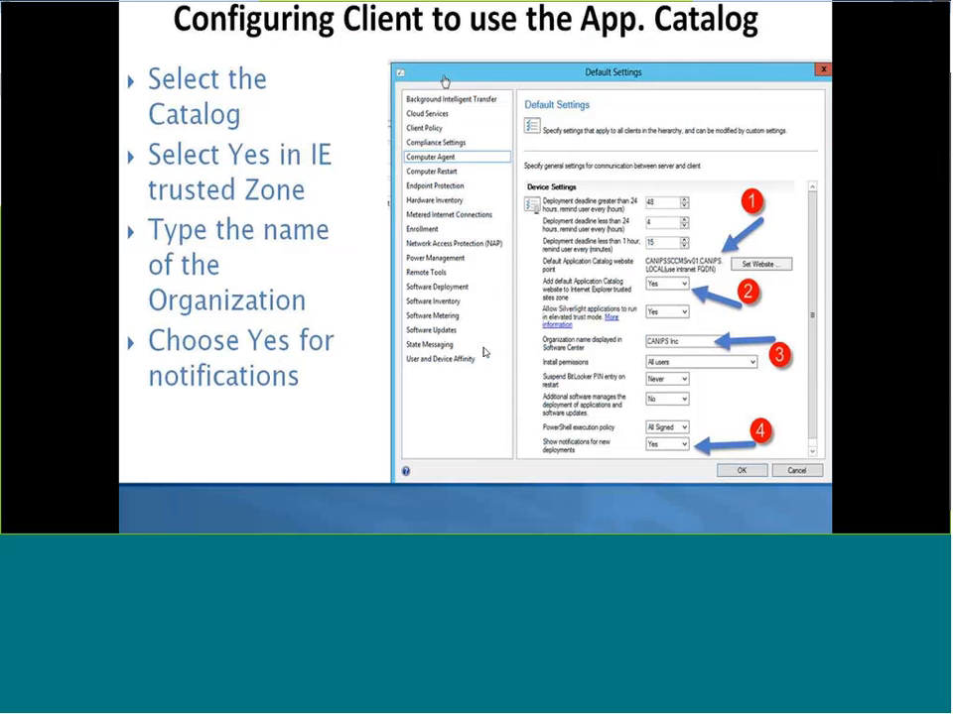
click(333, 301)
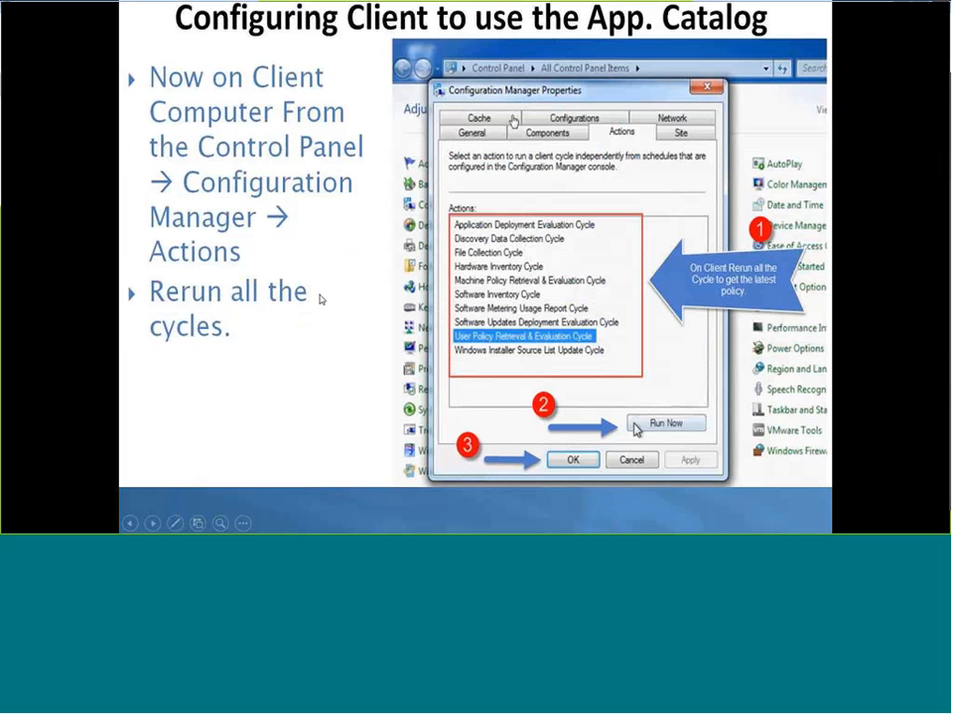
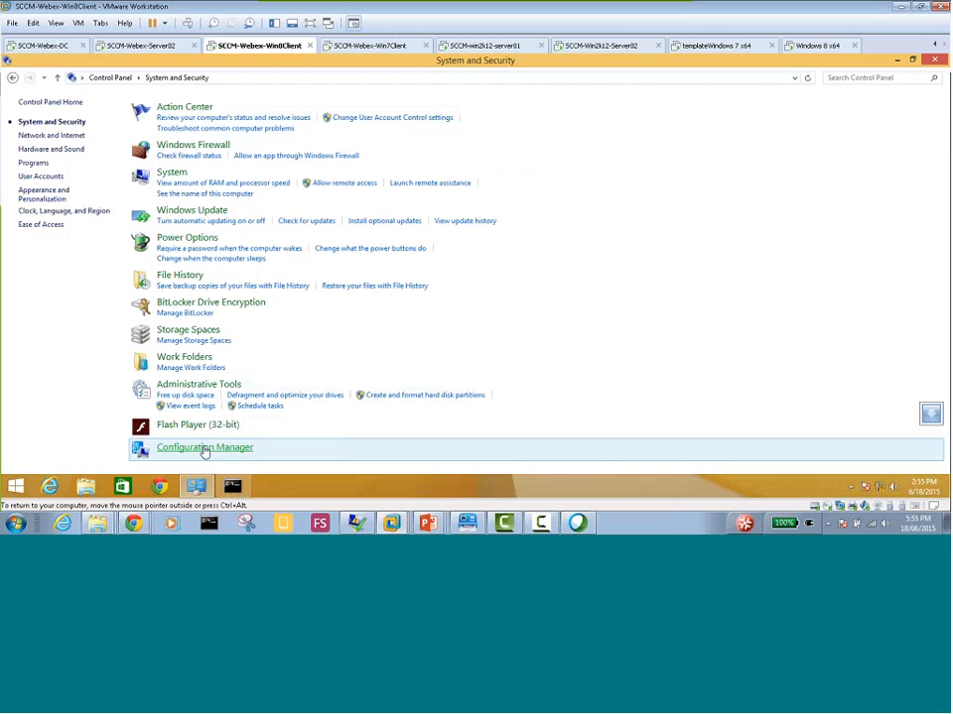
Open the Configuration Manager client properties on the Windows 8 client and run the Application Deployment Evaluation Cycle
click(203, 450)
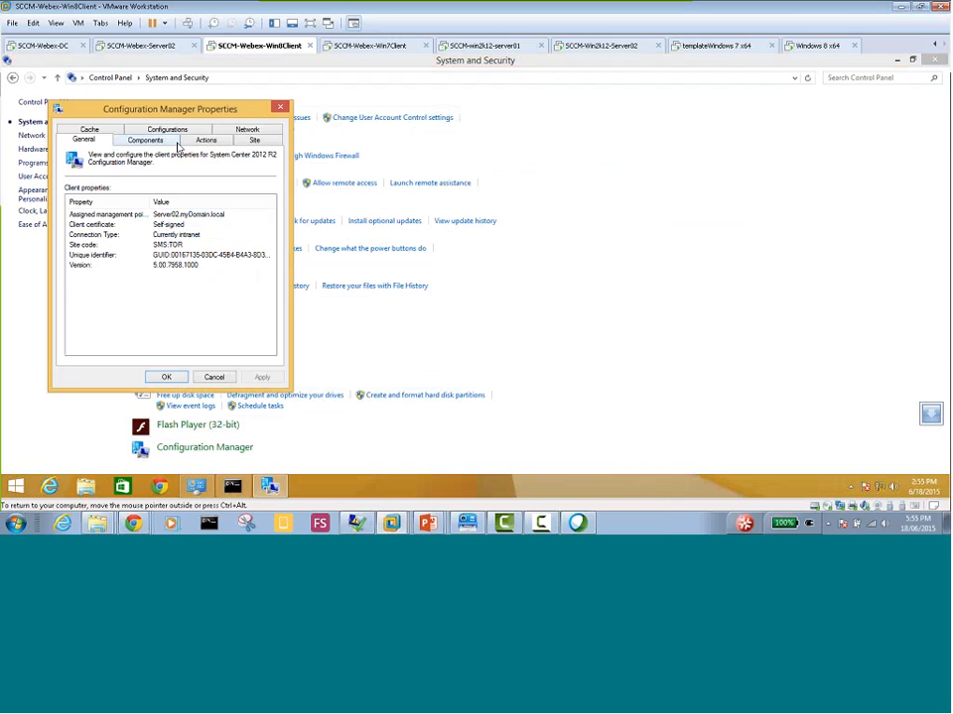
click(206, 140)
click(129, 206)
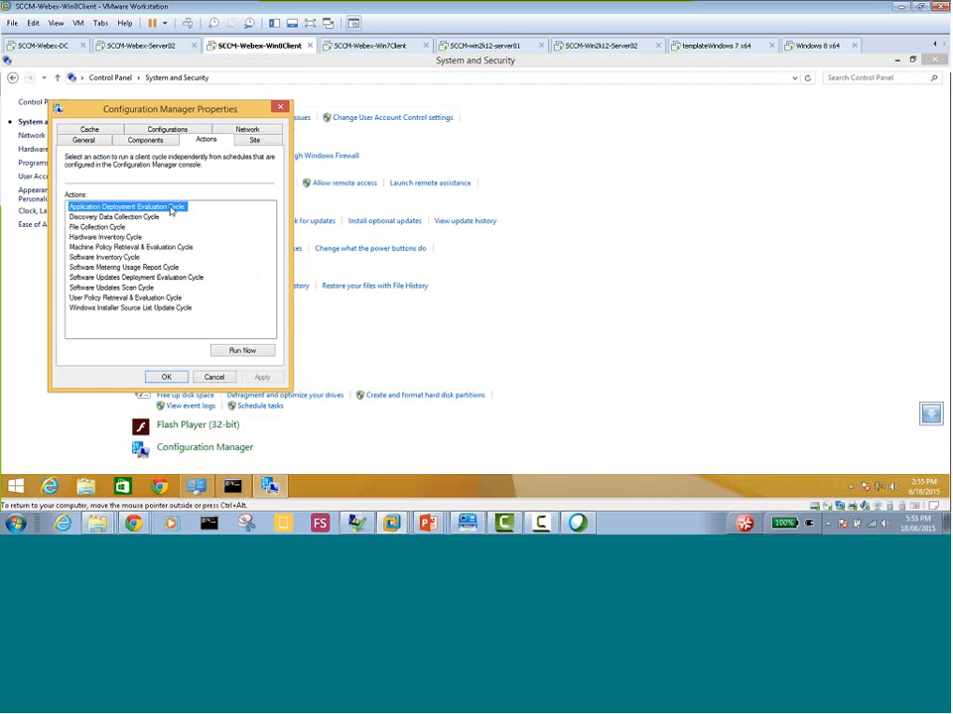
click(136, 277)
click(151, 209)
click(248, 350)
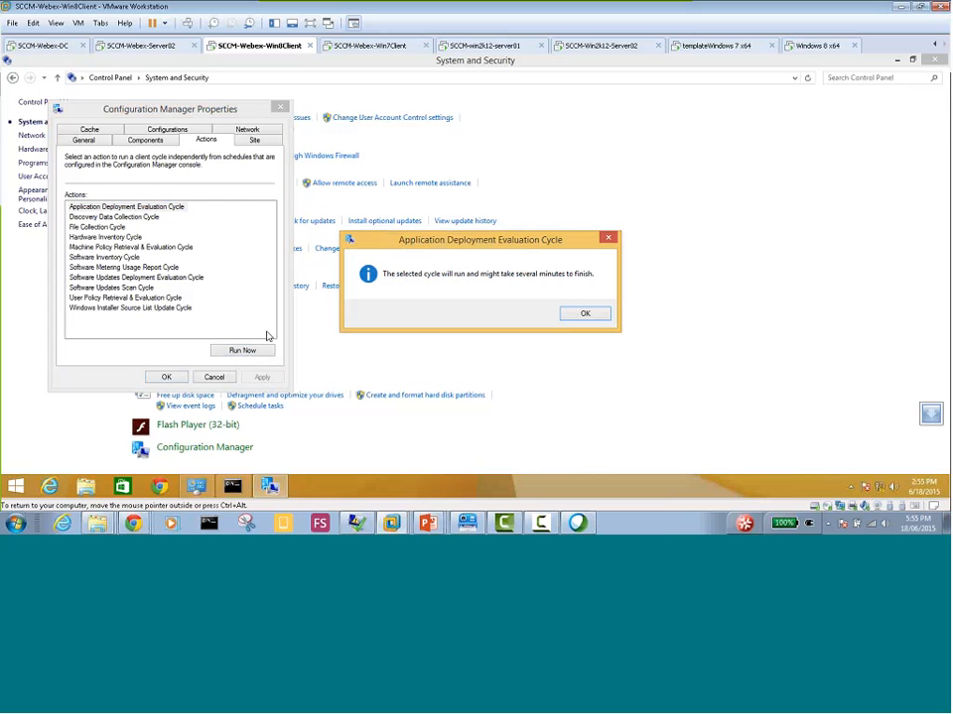
click(581, 315)
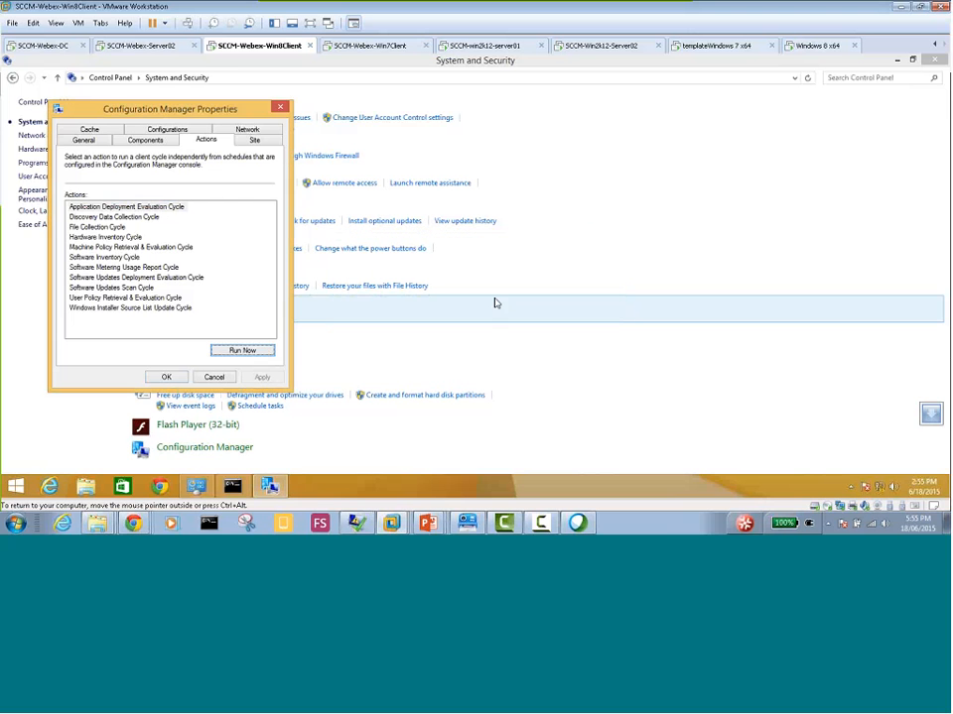
Run the Discovery Data Collection Cycle and the File Collection Cycle on the client
click(131, 218)
click(242, 350)
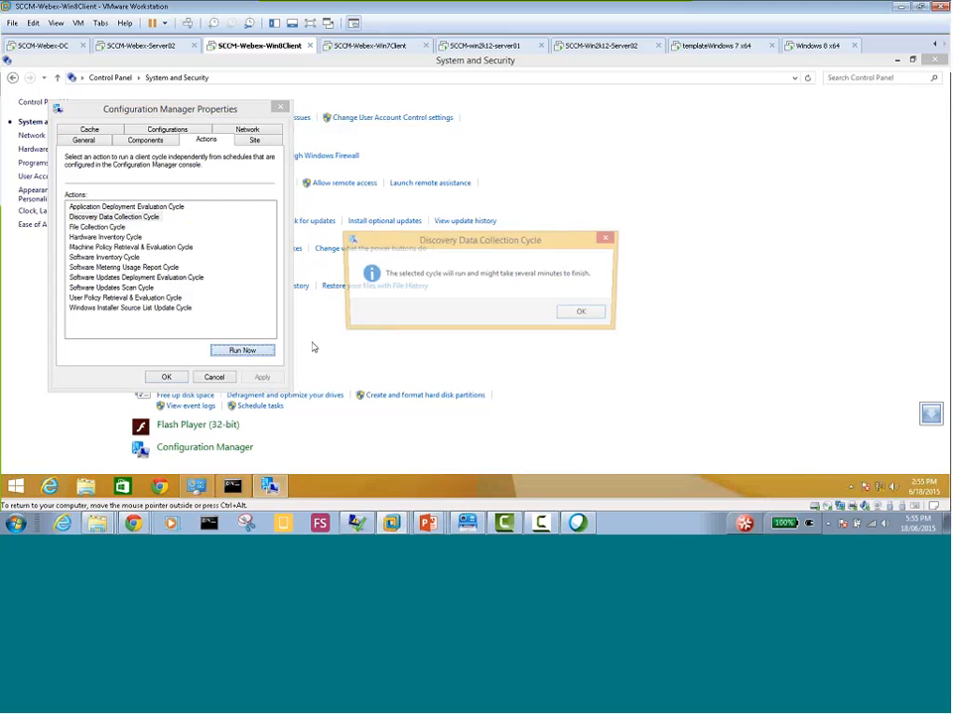
click(566, 314)
click(119, 229)
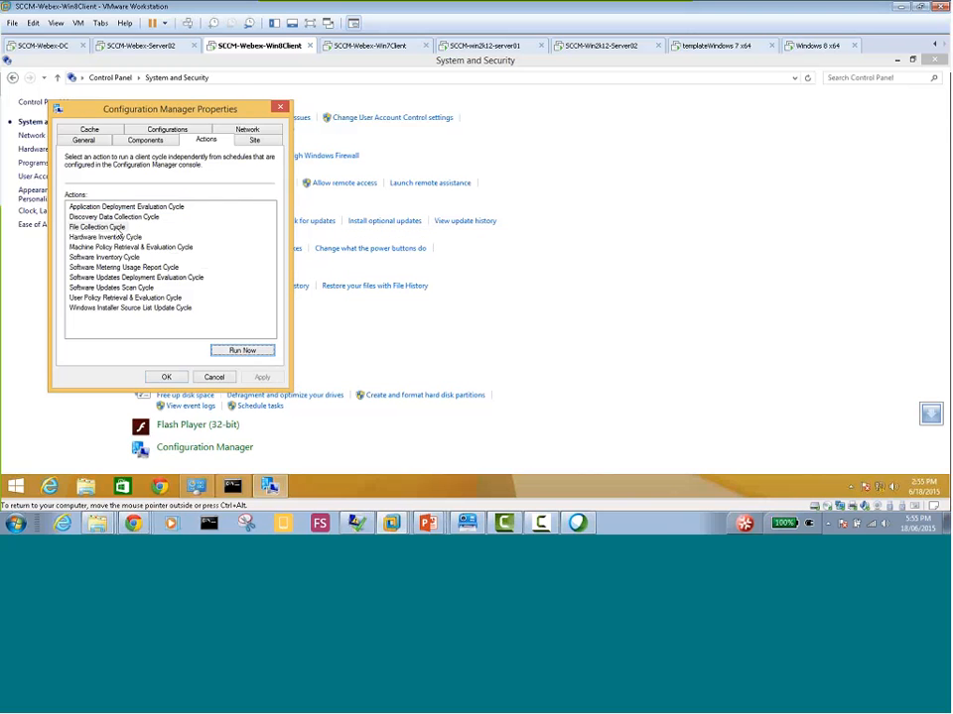
click(242, 350)
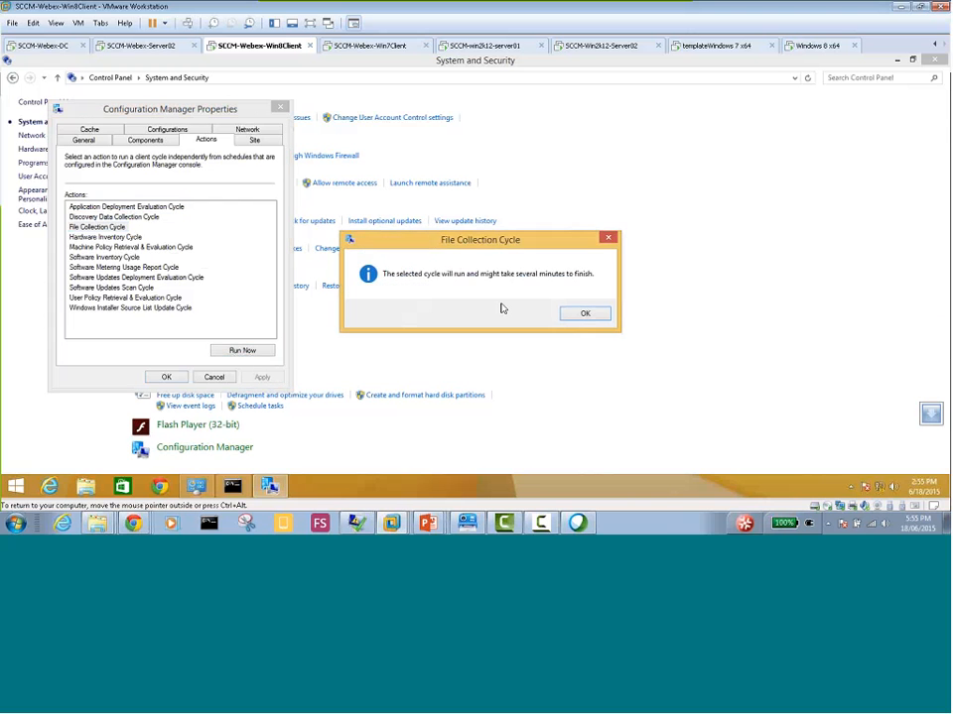
click(573, 314)
Run the Hardware Inventory Cycle and the Machine Policy Retrieval & Evaluation Cycle on the client
click(129, 237)
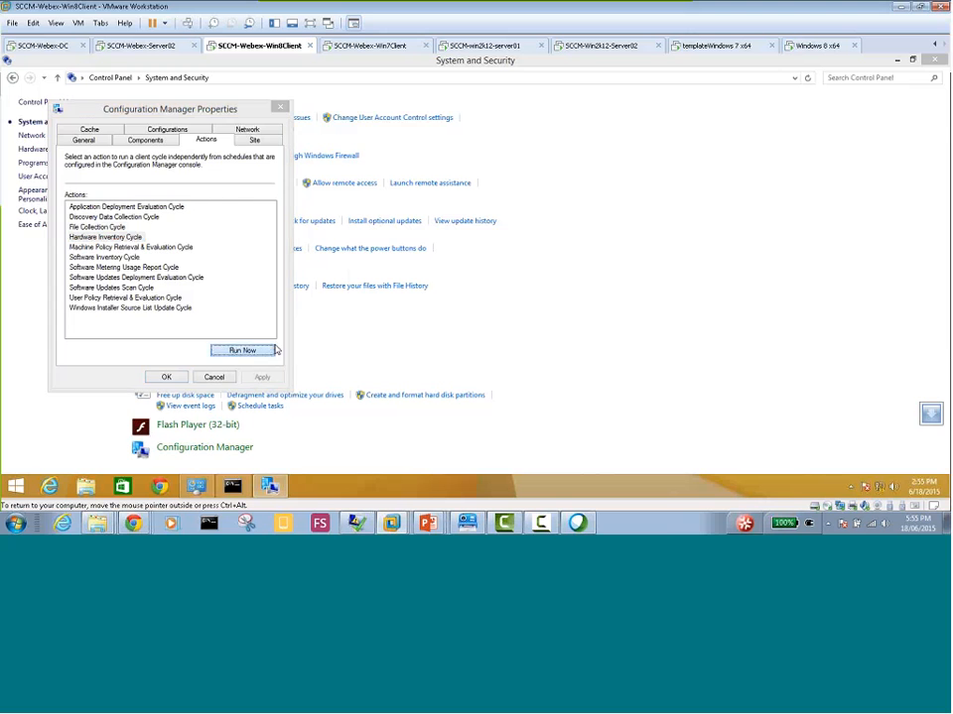
click(242, 350)
click(584, 314)
click(129, 248)
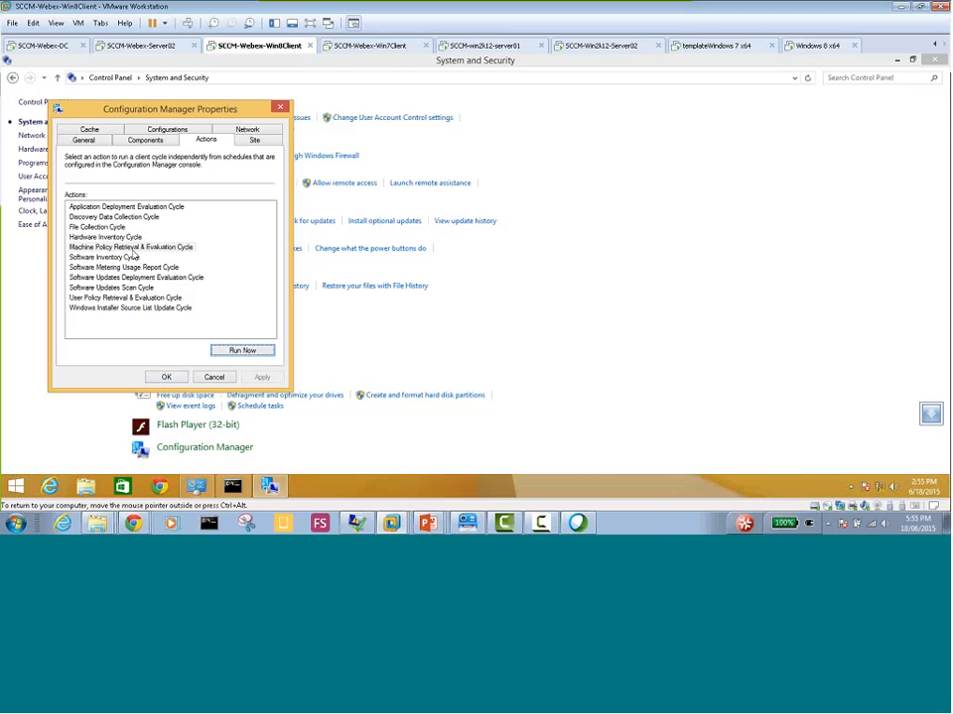
click(244, 351)
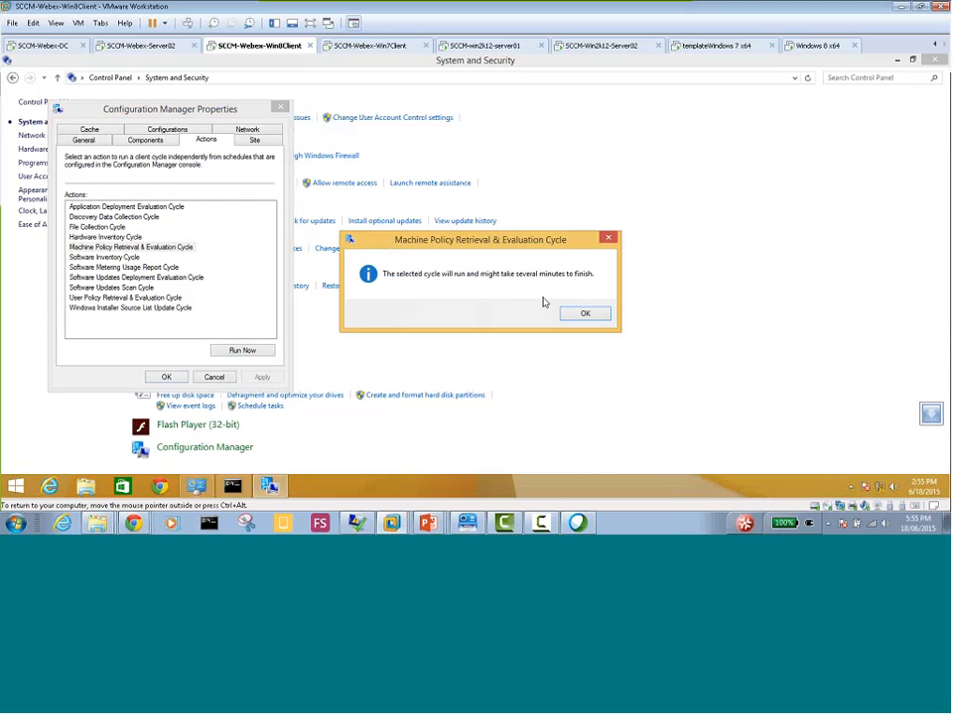
click(579, 315)
Run the Software Inventory Cycle and the Software Metering Usage Report Cycle on the client
click(125, 258)
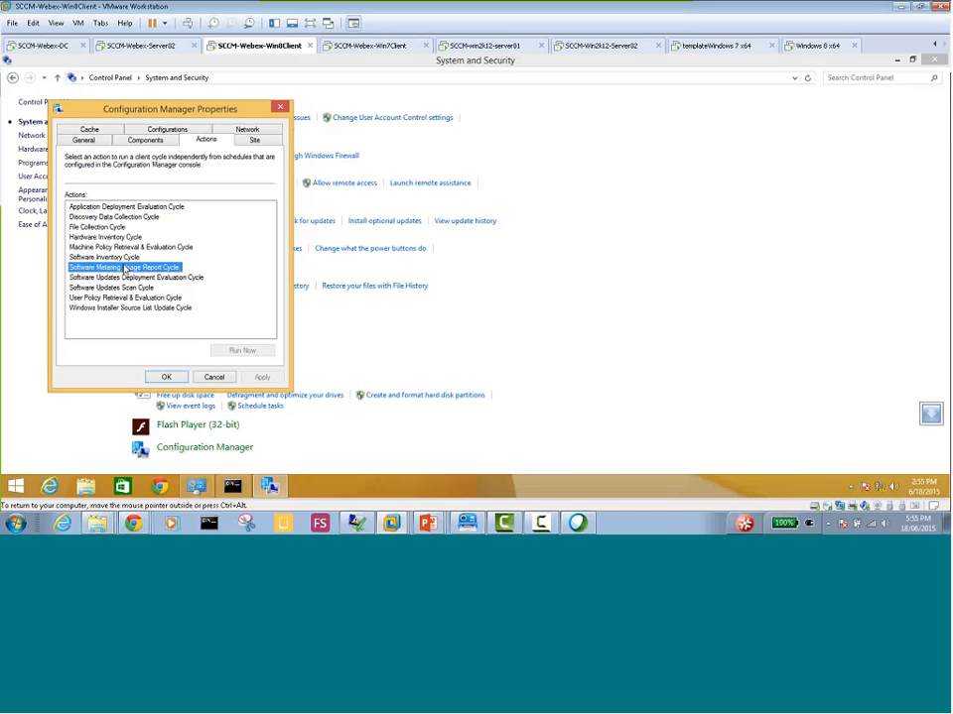
click(239, 351)
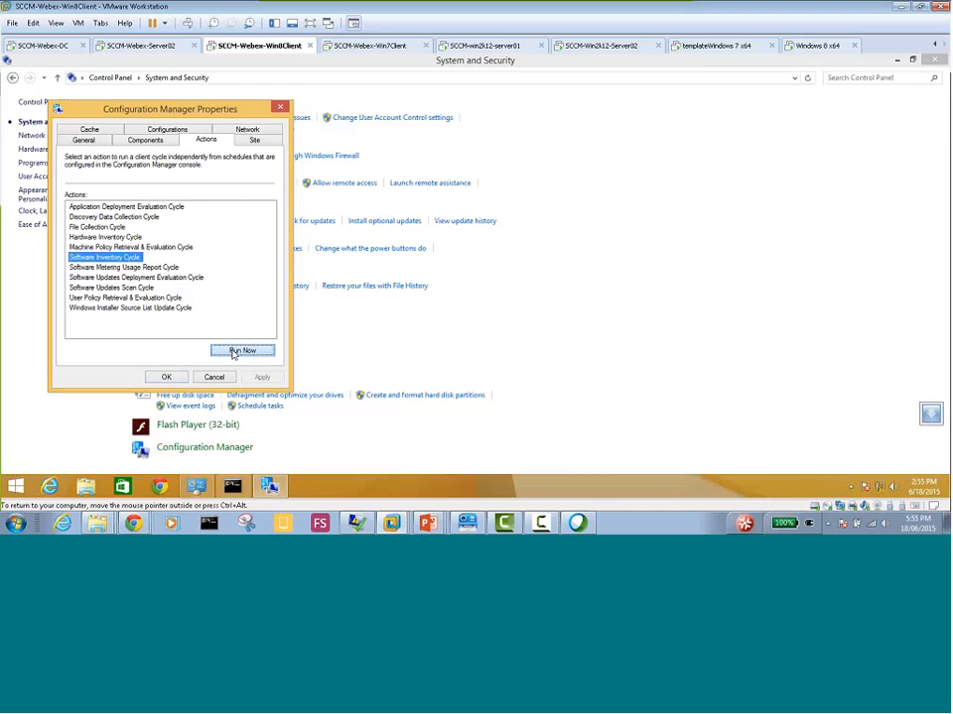
key(Return)
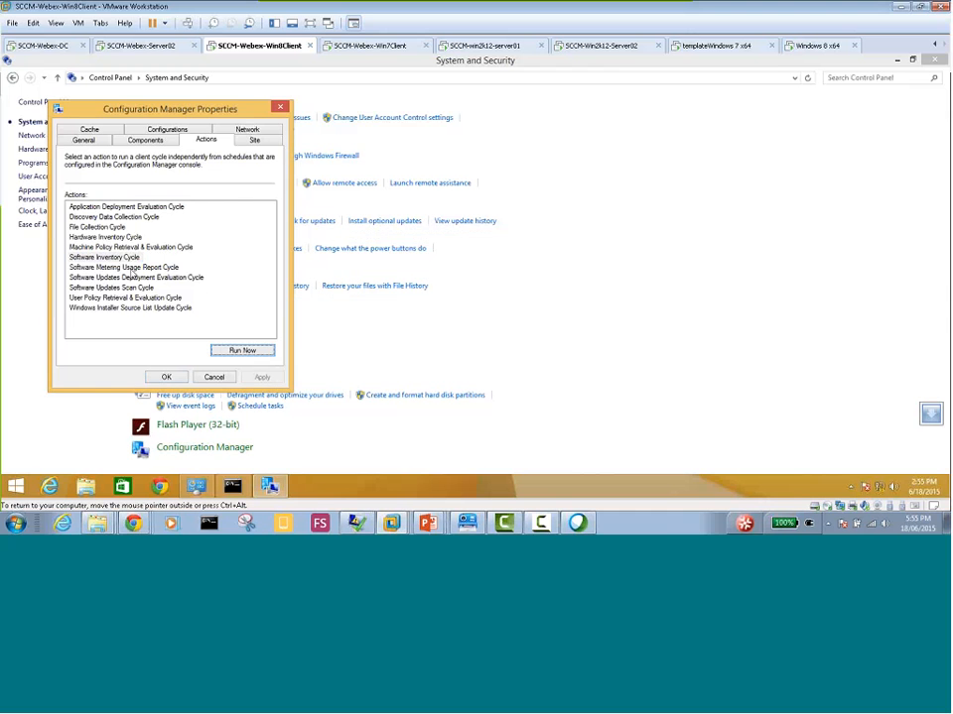
click(126, 267)
click(241, 350)
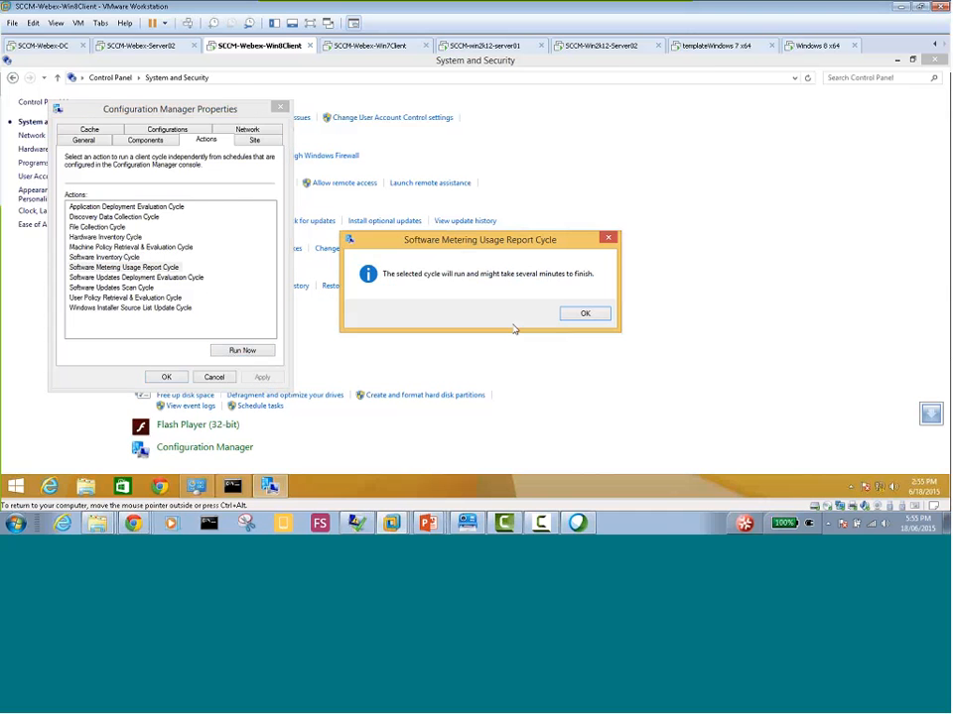
click(584, 314)
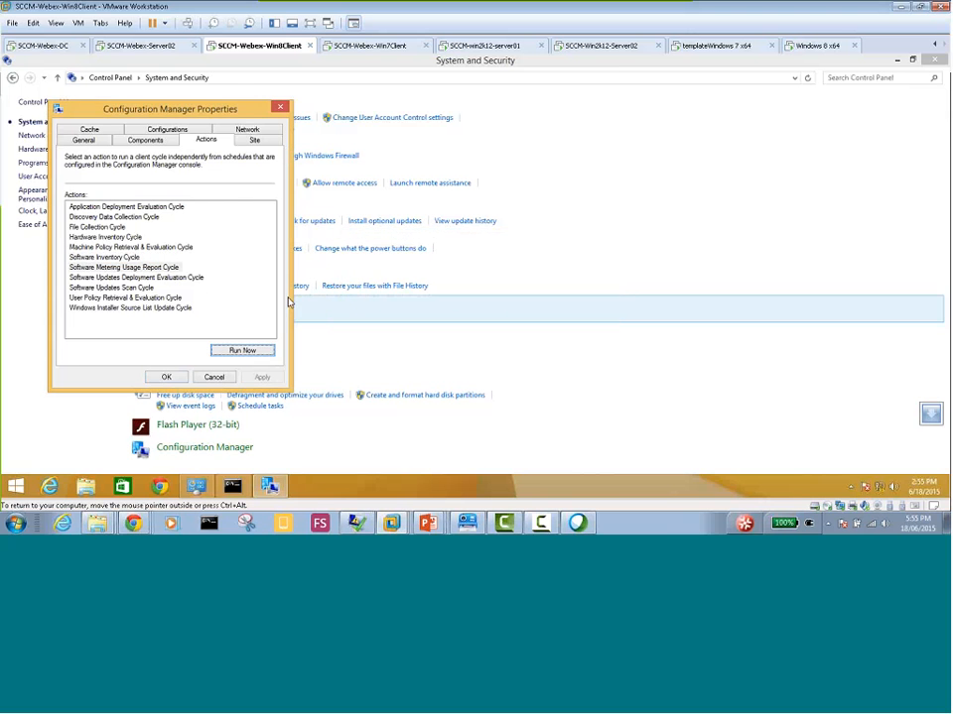
Run the Software Updates Deployment Evaluation Cycle and the Software Updates Scan Cycle on the client
click(136, 278)
click(244, 350)
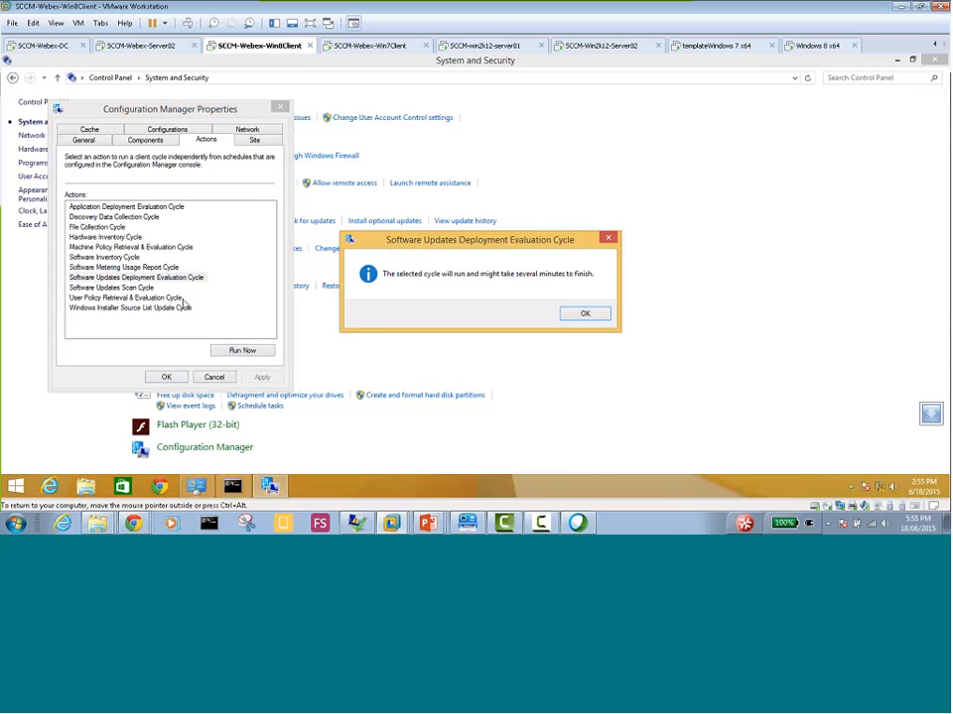
click(584, 314)
click(111, 288)
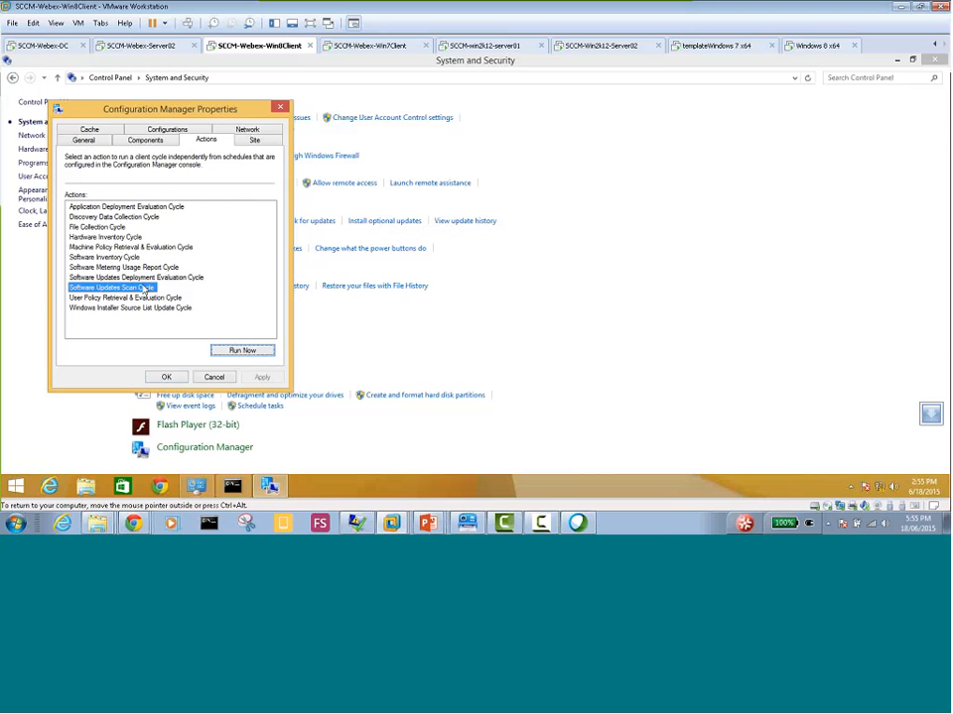
click(243, 350)
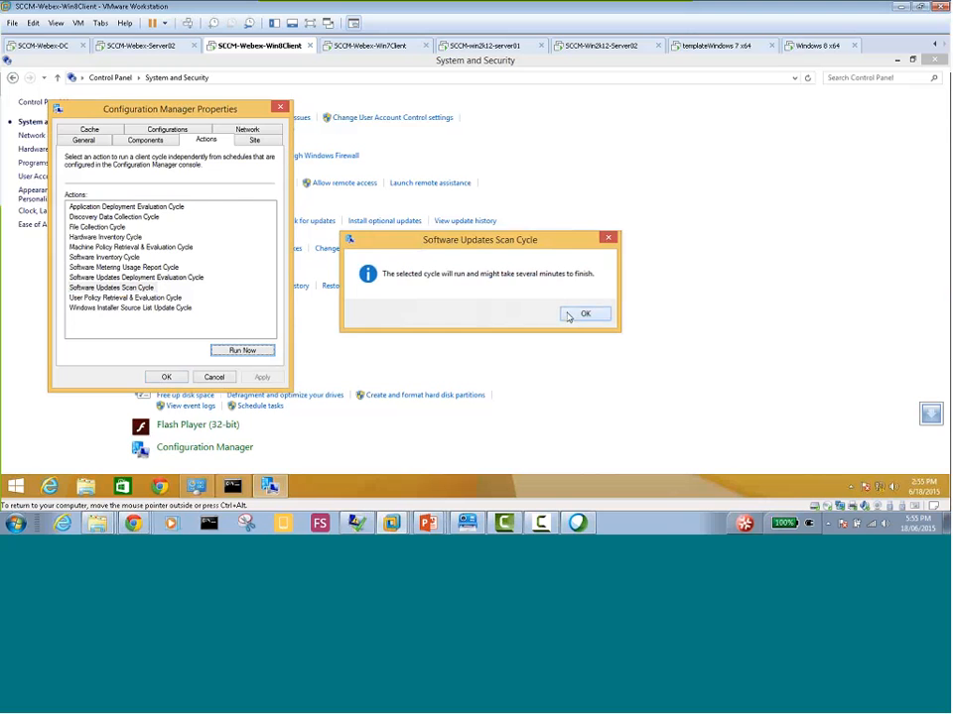
click(572, 314)
Run the User Policy Retrieval & Evaluation Cycle and the Windows Installer Source List Update Cycle on the client
click(149, 297)
click(240, 350)
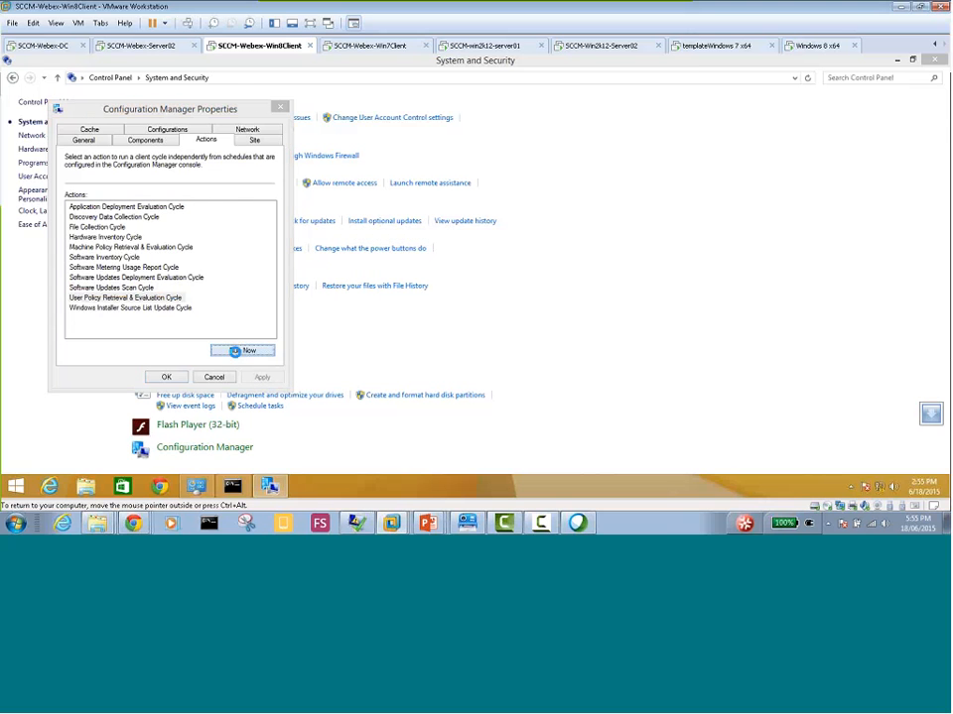
click(585, 314)
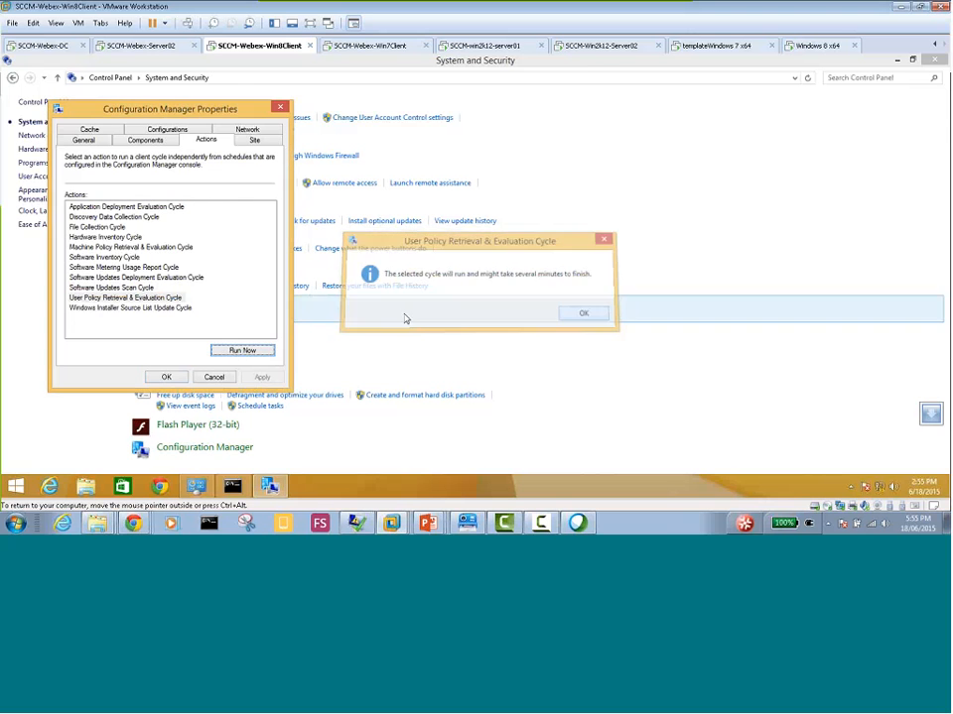
click(129, 307)
click(242, 350)
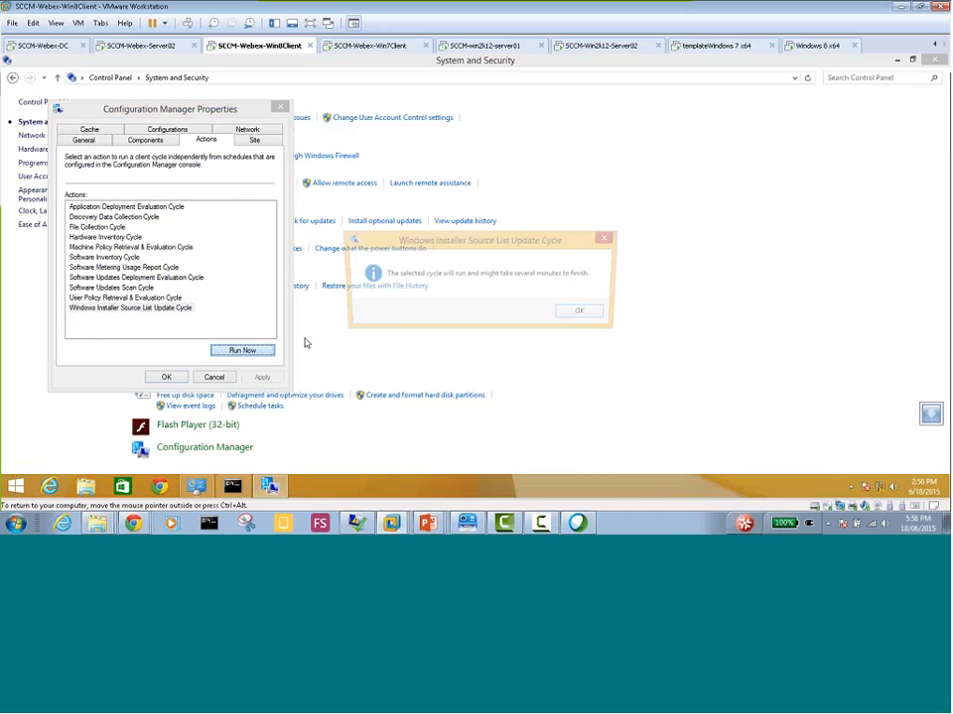
click(581, 313)
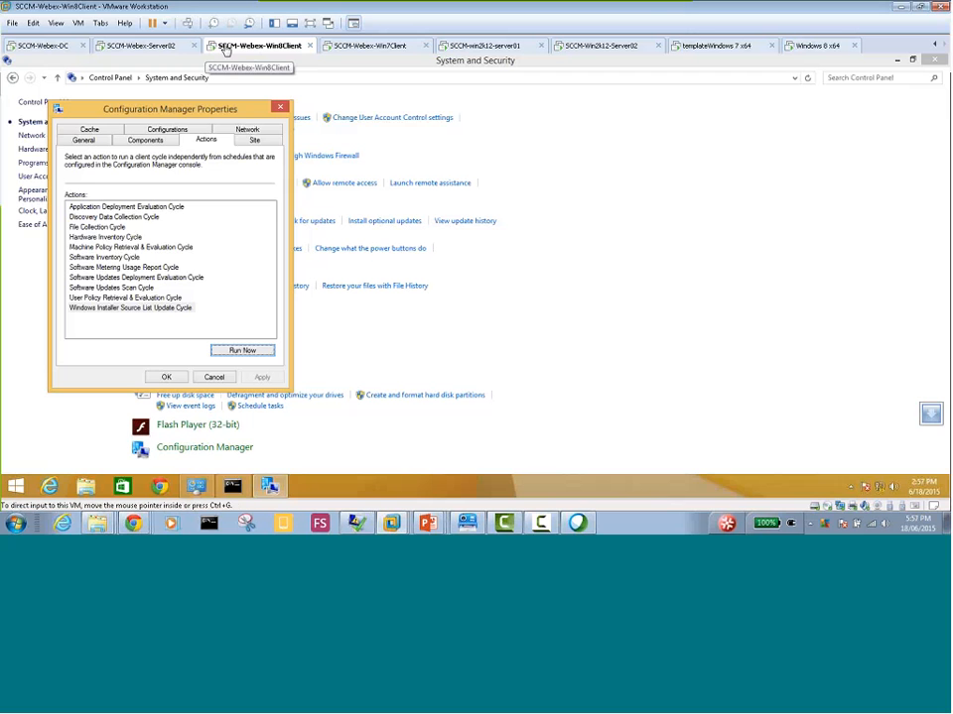
Switch to the SCCM-Webex-Server02 virtual machine and open the properties of the Default Client Settings
click(145, 45)
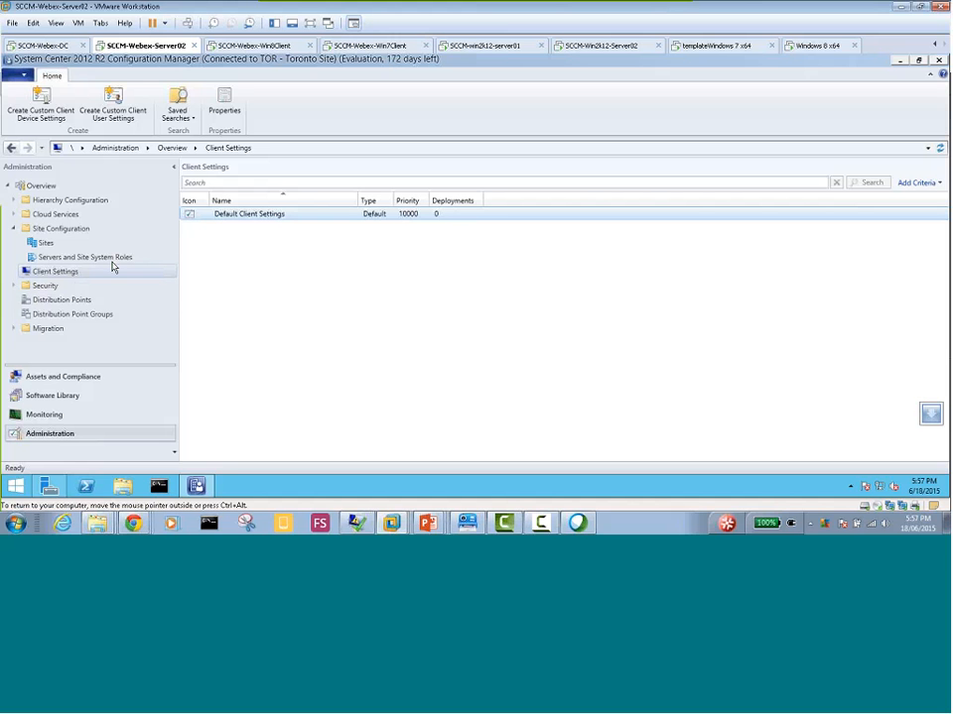
click(253, 215)
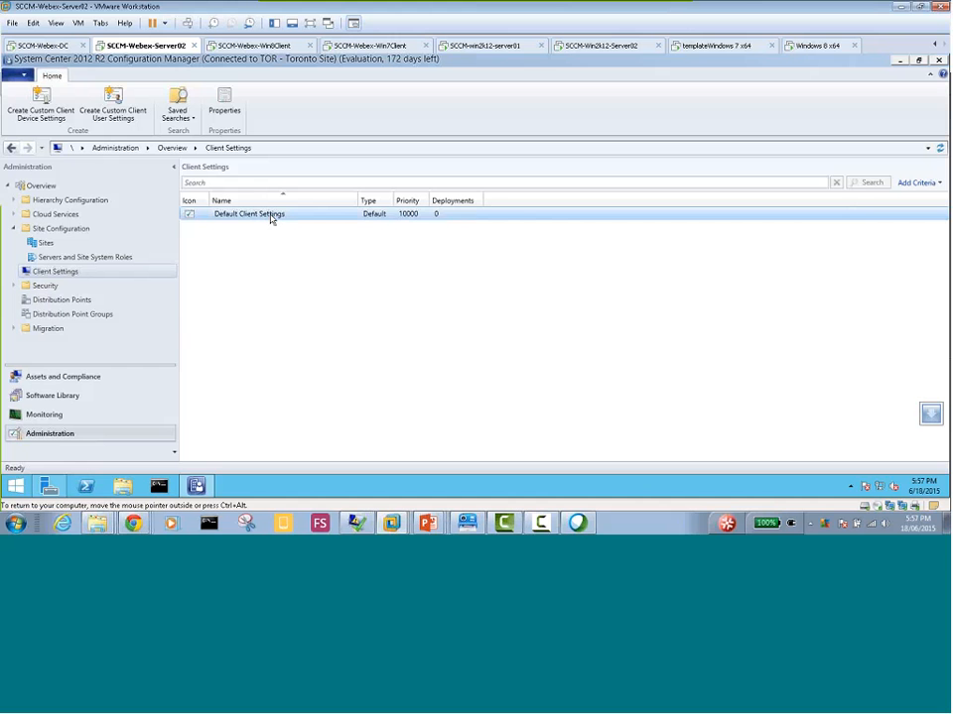
right_click(274, 220)
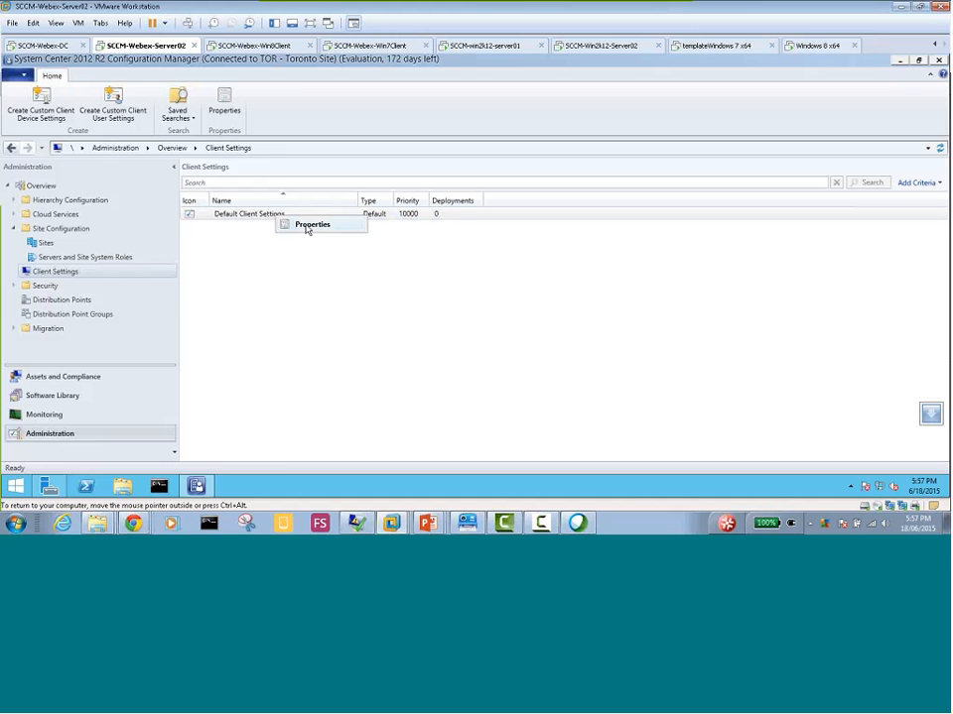
click(314, 228)
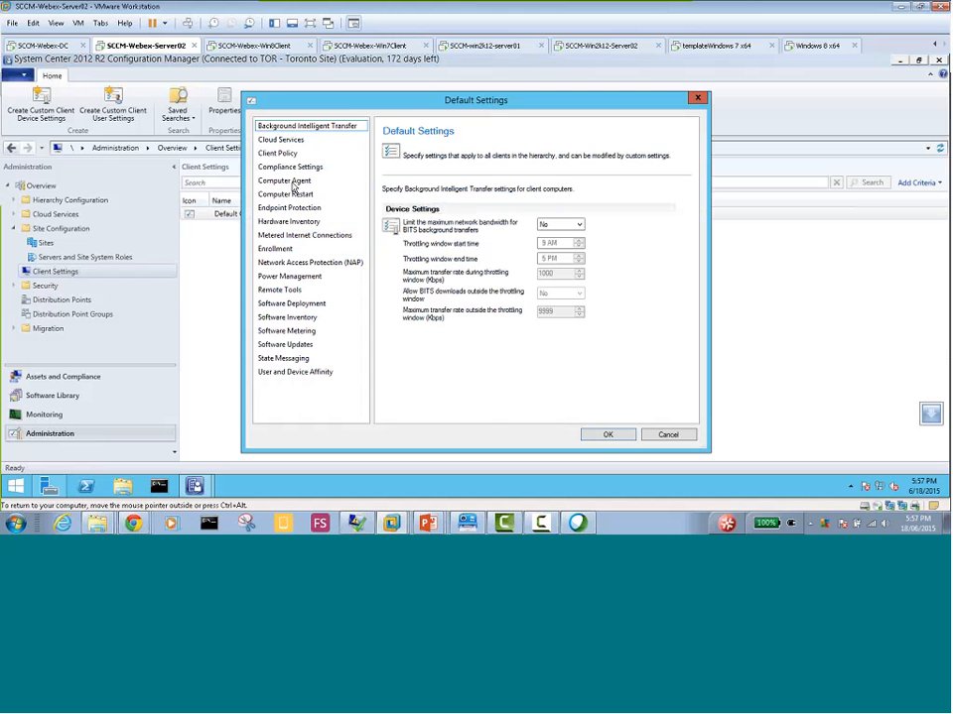
Review the Computer Agent, Compliance Settings and Client Policy settings, including the client policy polling interval
click(291, 183)
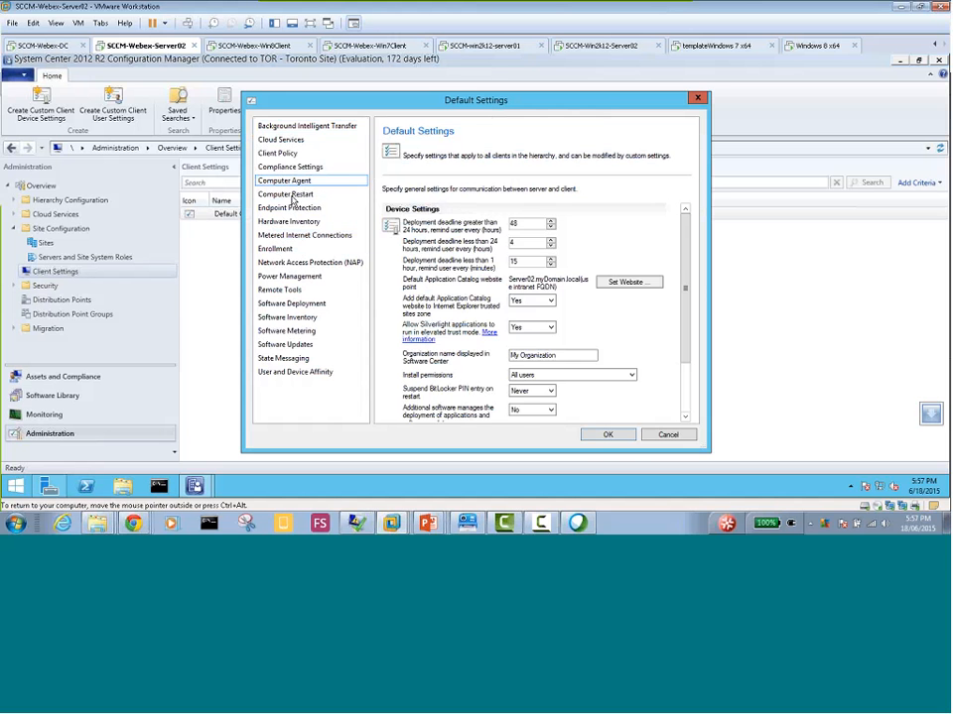
click(291, 196)
click(290, 168)
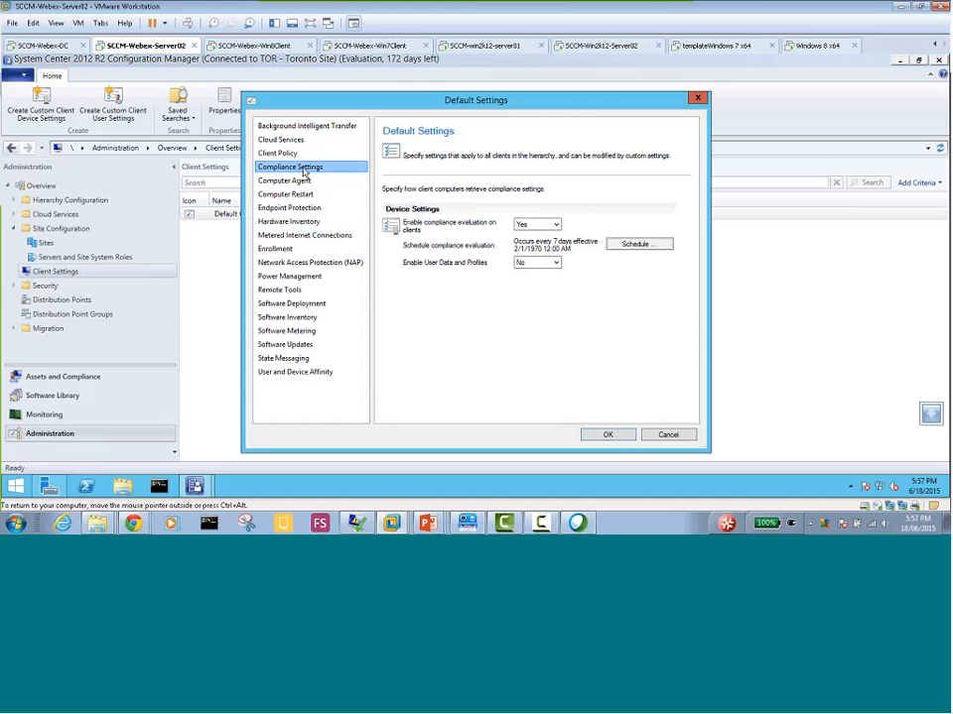
click(292, 154)
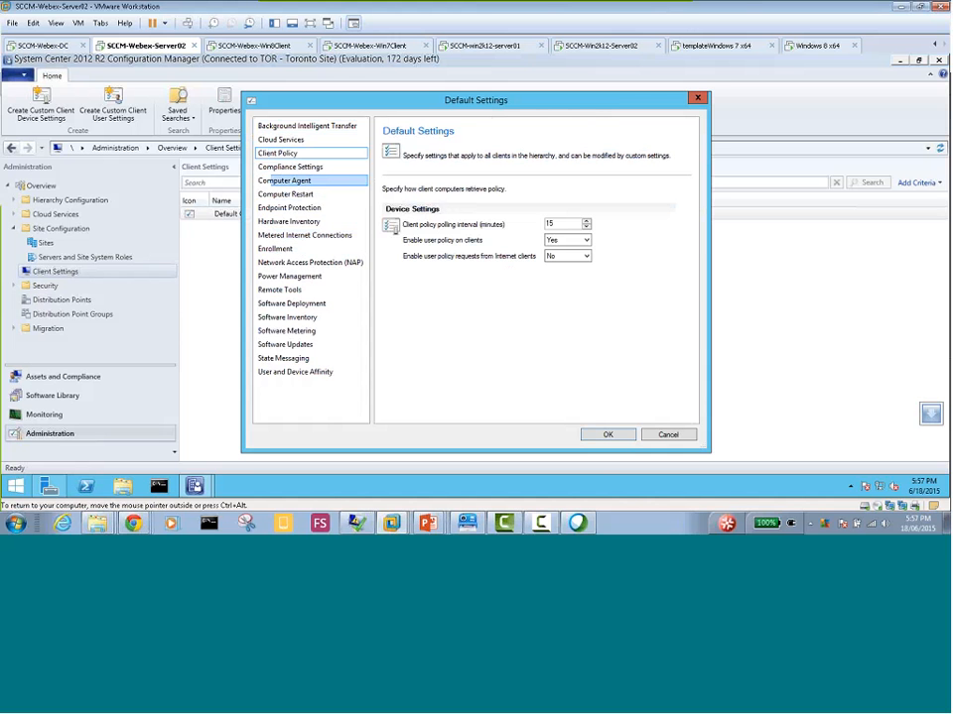
click(279, 179)
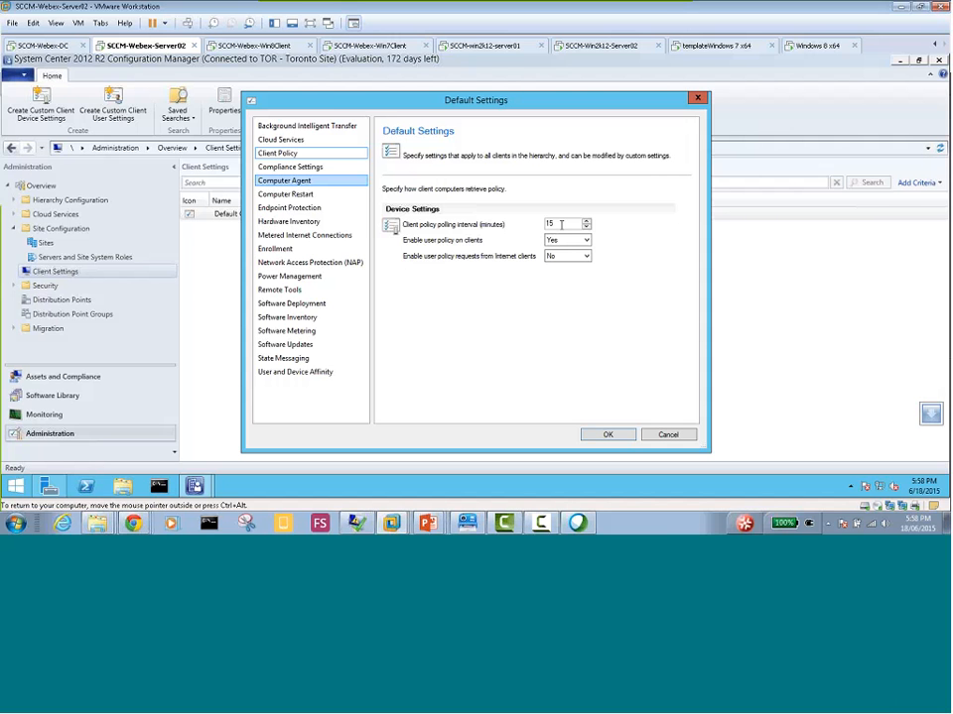
double_click(556, 222)
Set the compliance evaluation in Compliance Settings to a simple schedule that runs every 1 hour
click(314, 168)
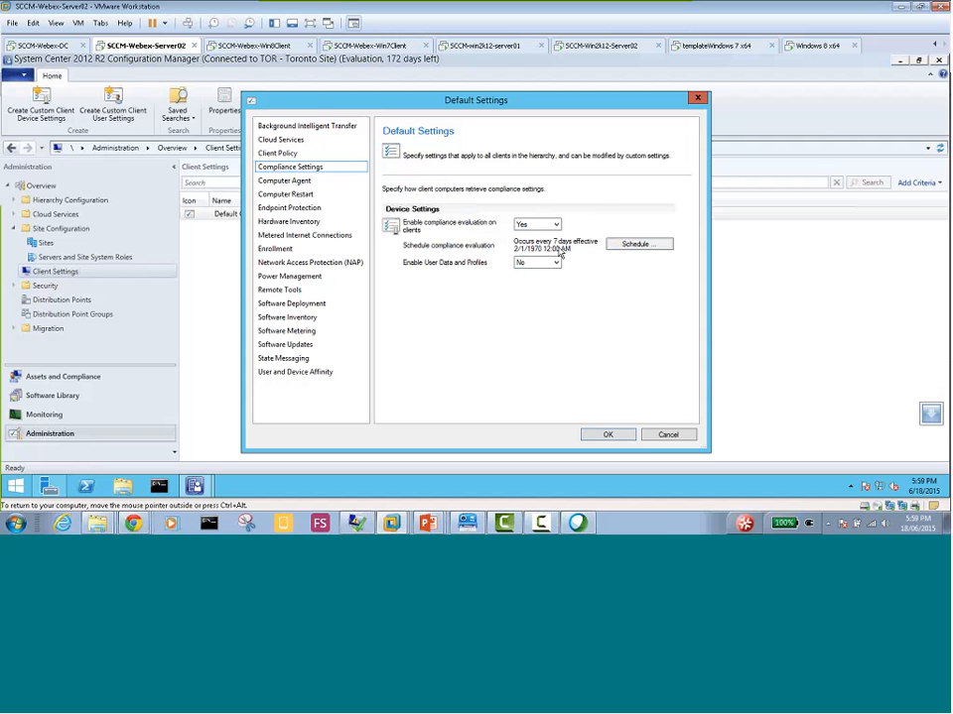
click(631, 244)
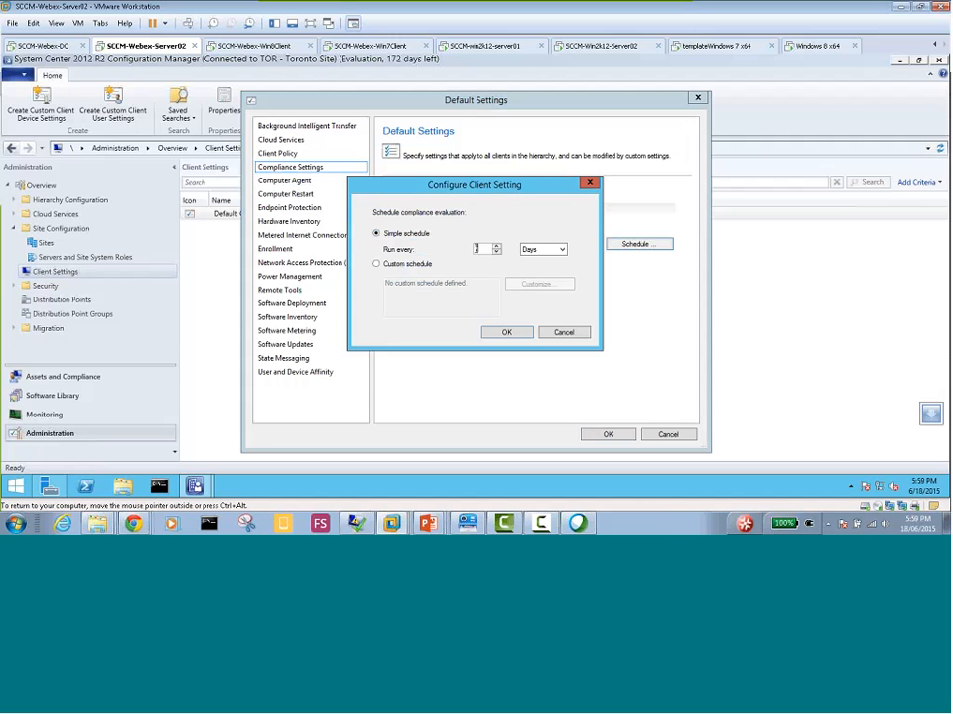
drag(481, 249, 459, 252)
text(1)
click(562, 250)
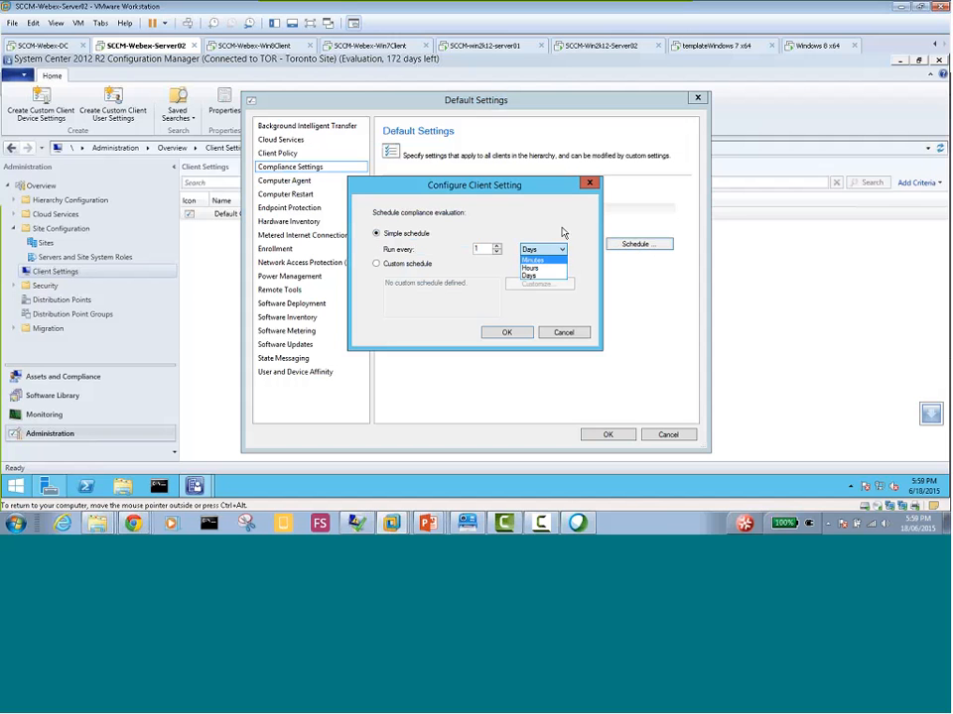
click(540, 270)
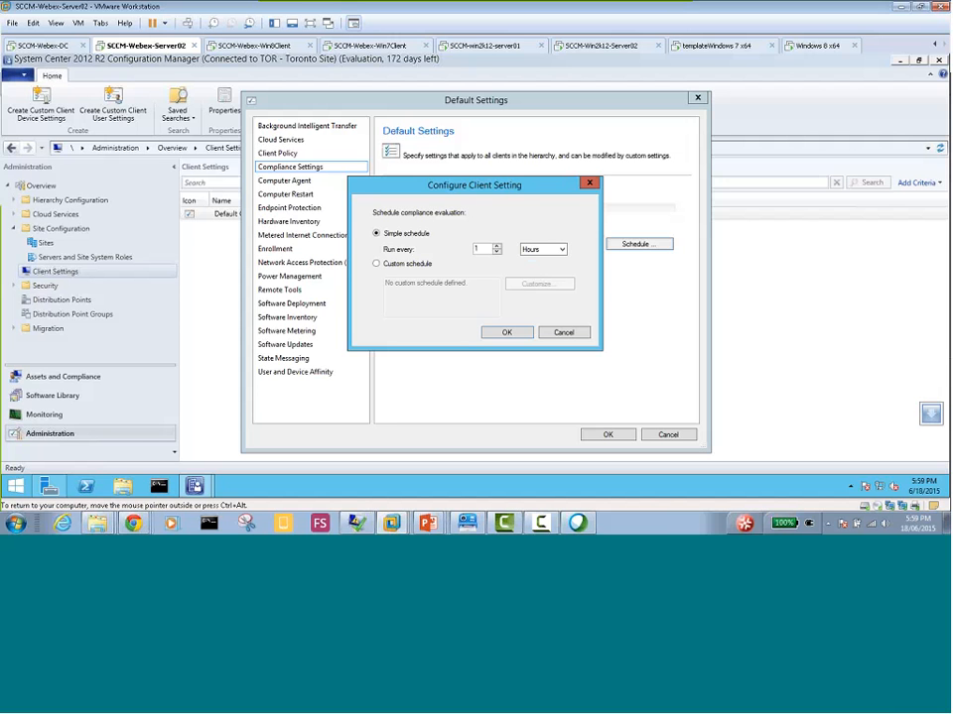
click(505, 332)
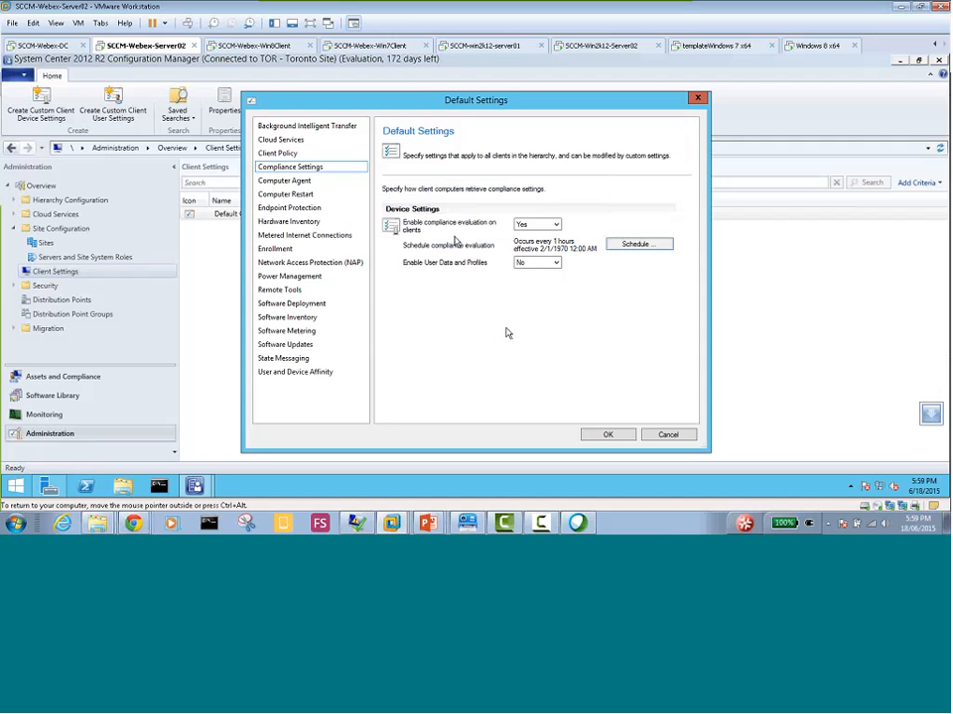
Check the Computer Restart and Client Policy settings, and save the Default Client Settings
click(290, 196)
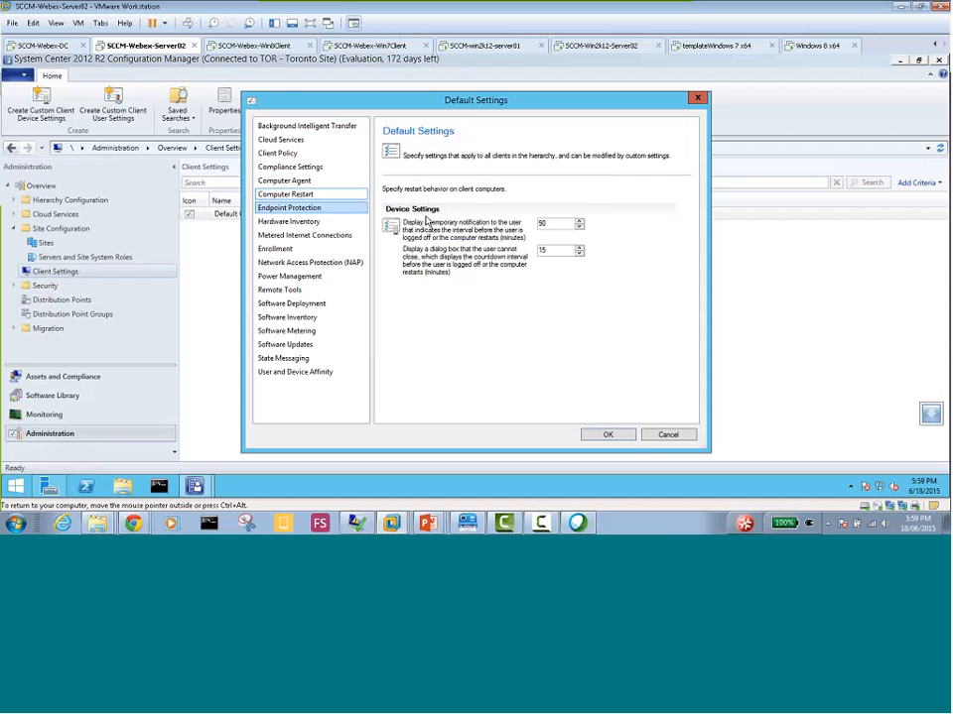
click(283, 153)
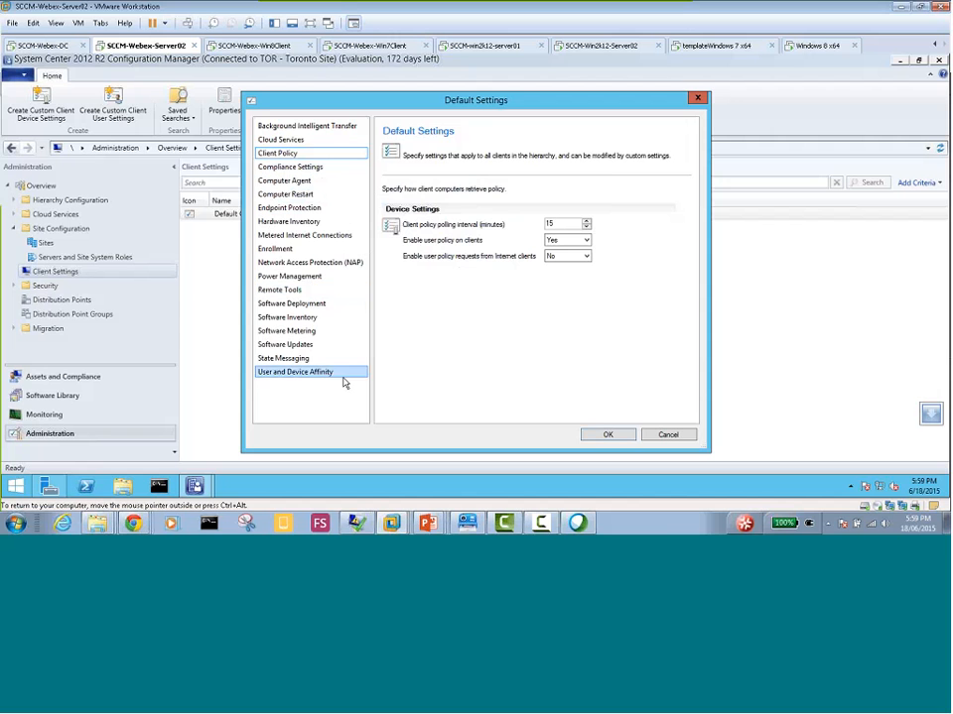
click(606, 435)
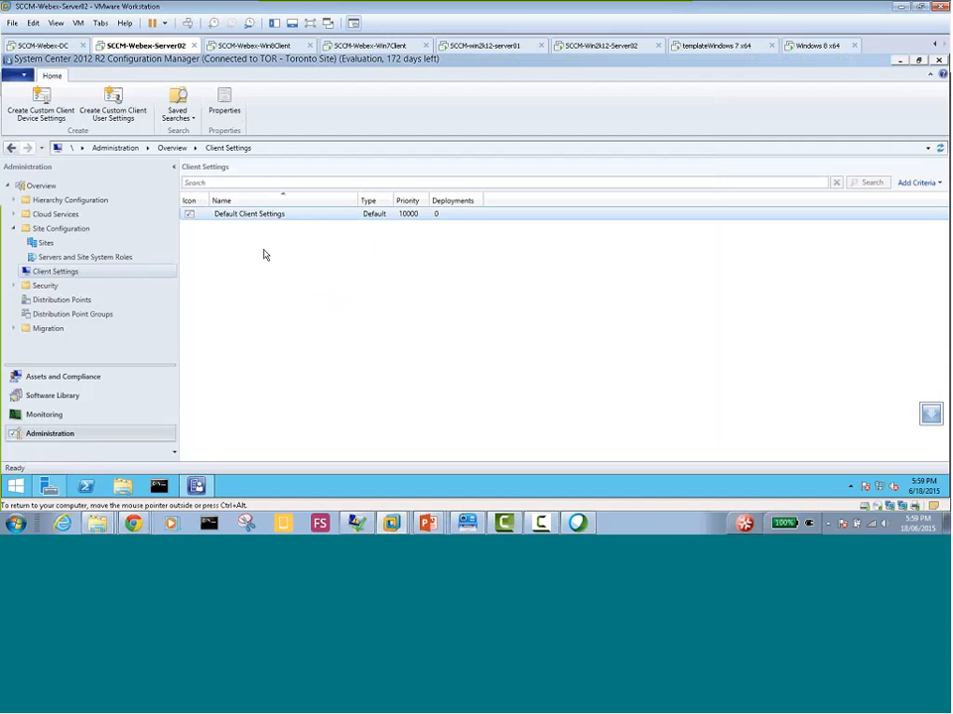
Switch to the SCCM-Webex-Win8Client virtual machine, close Configuration Manager Properties and minimize the System and Security window
click(281, 48)
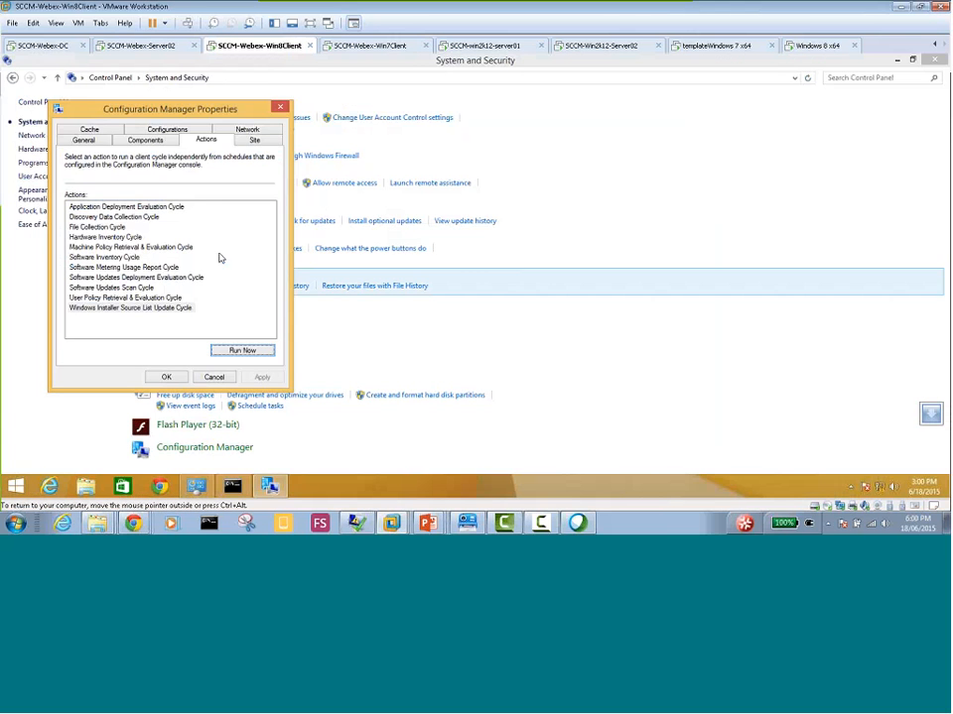
click(165, 377)
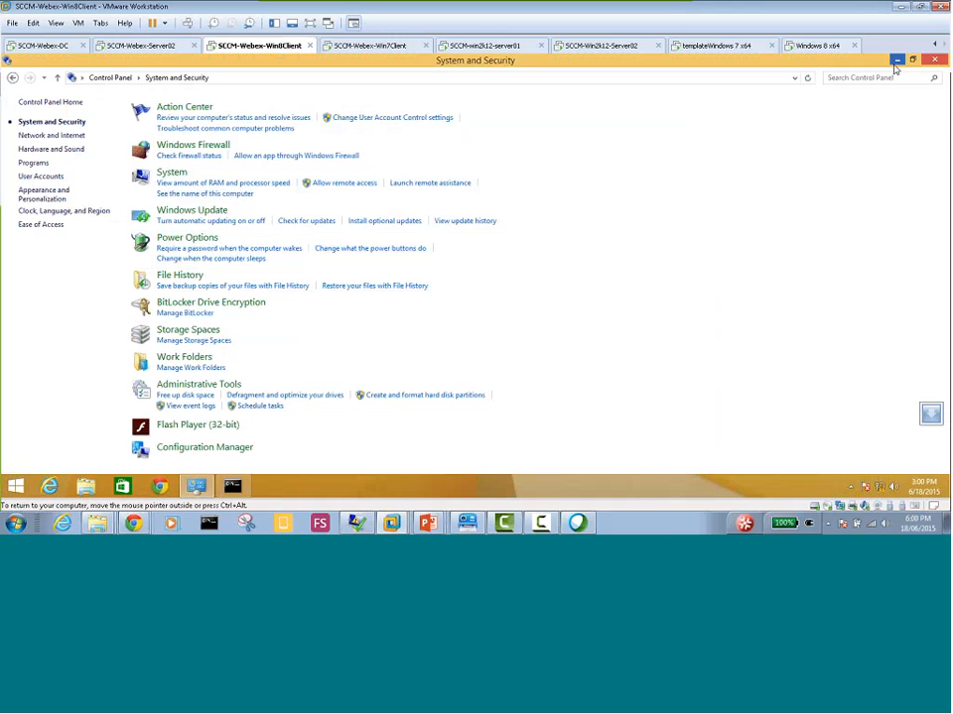
click(895, 62)
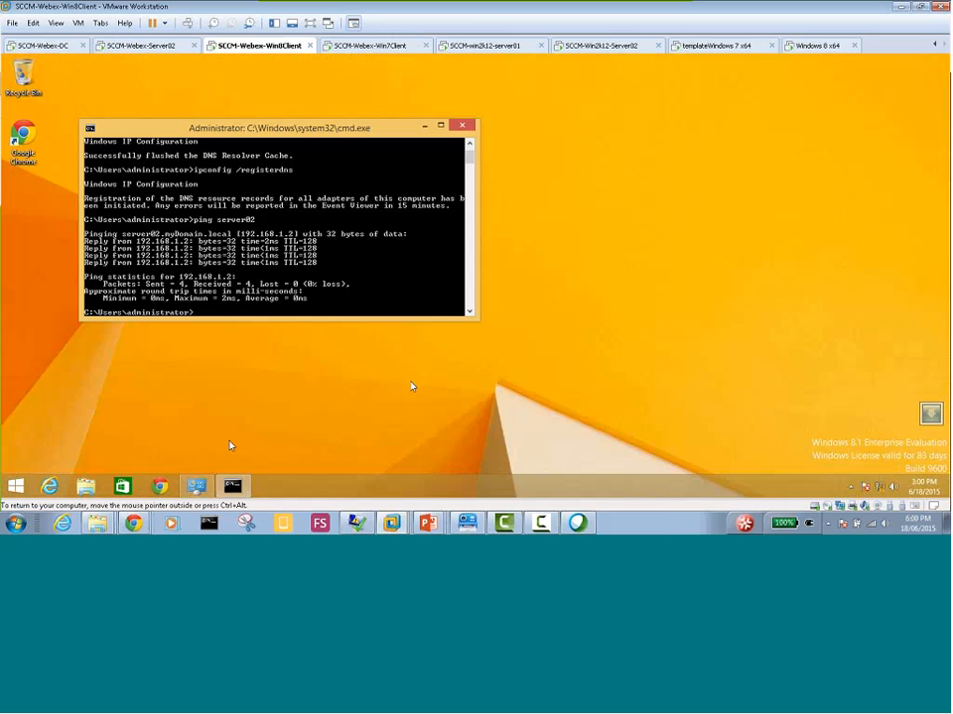
Search for Software Center on the client, launch it and pin it to the taskbar
click(18, 485)
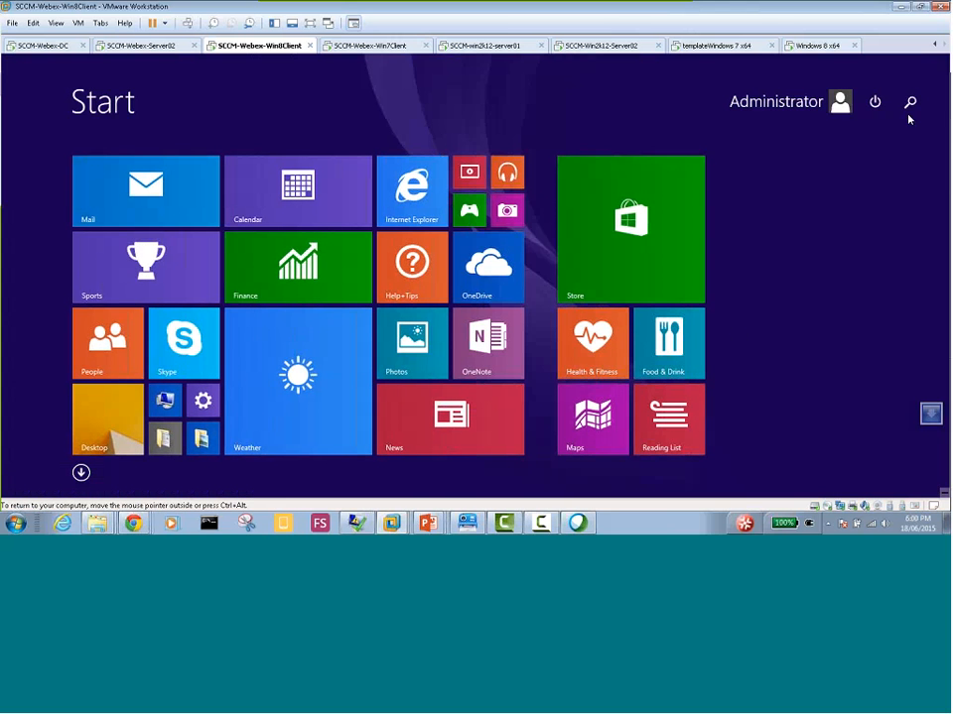
click(910, 104)
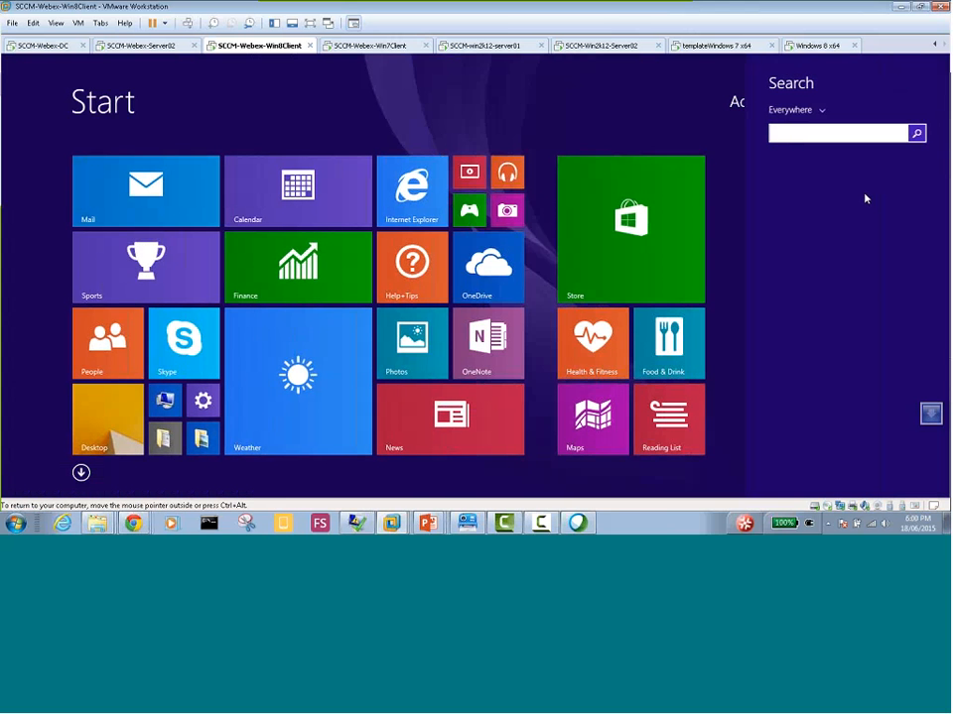
text(softwar)
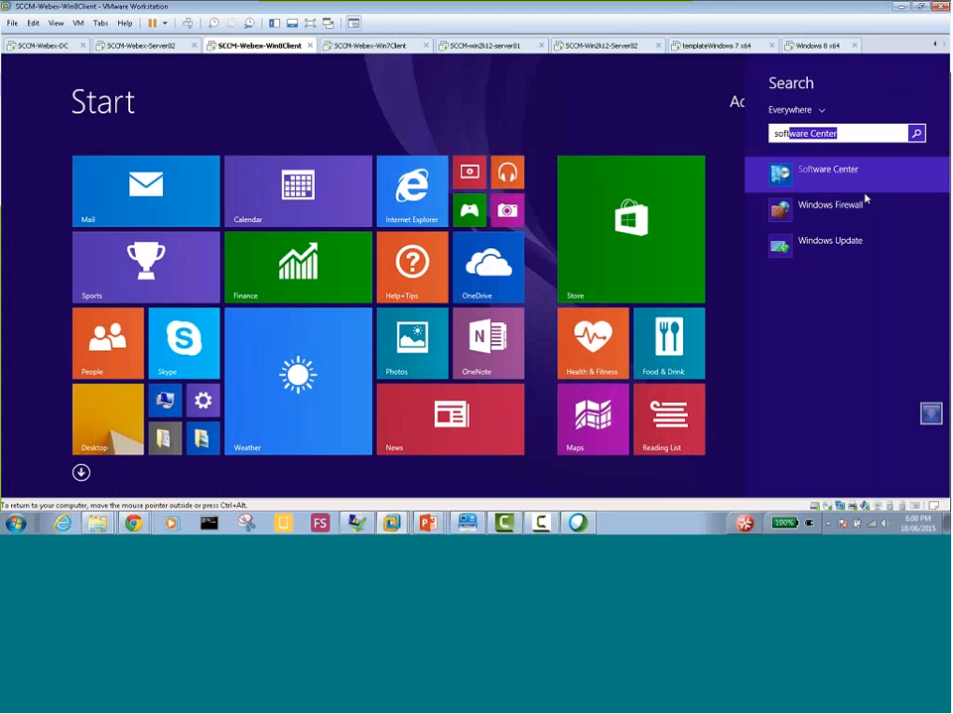
text(e)
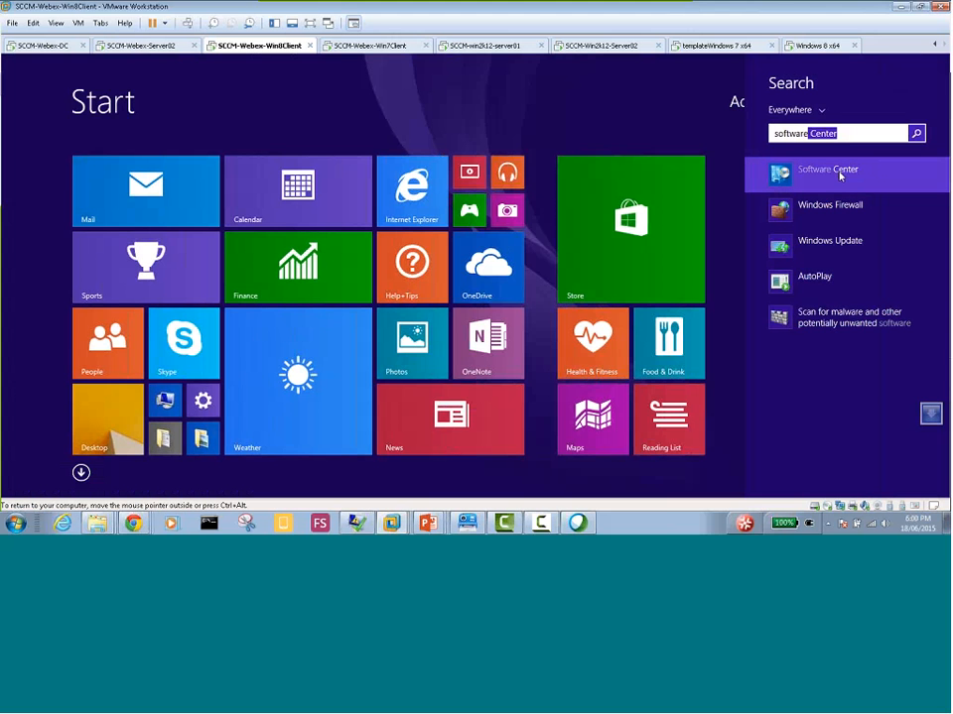
click(839, 175)
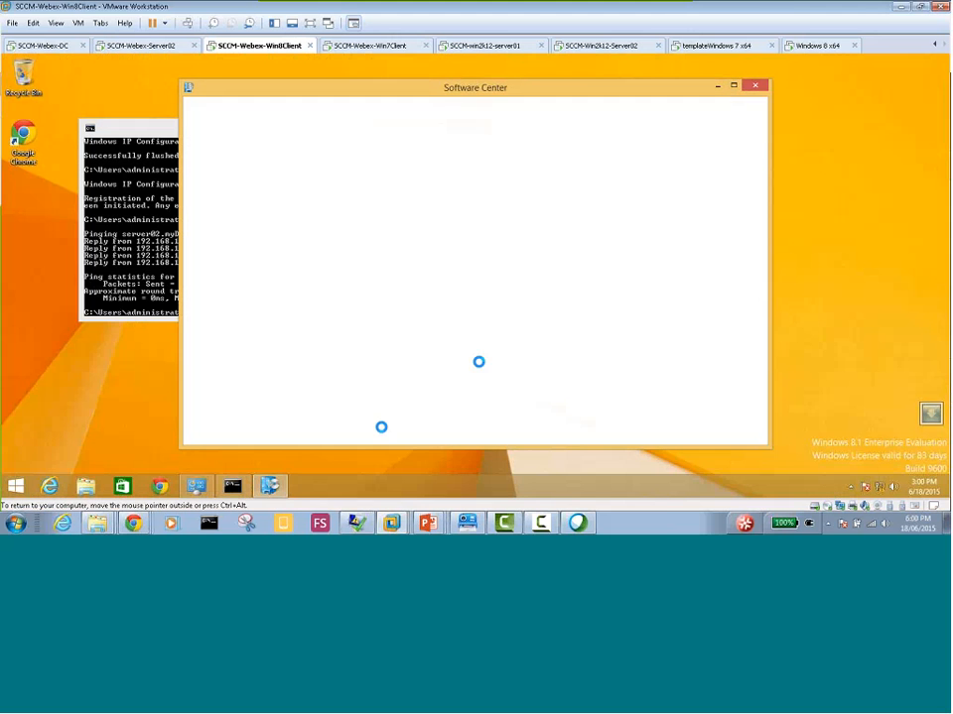
right_click(269, 487)
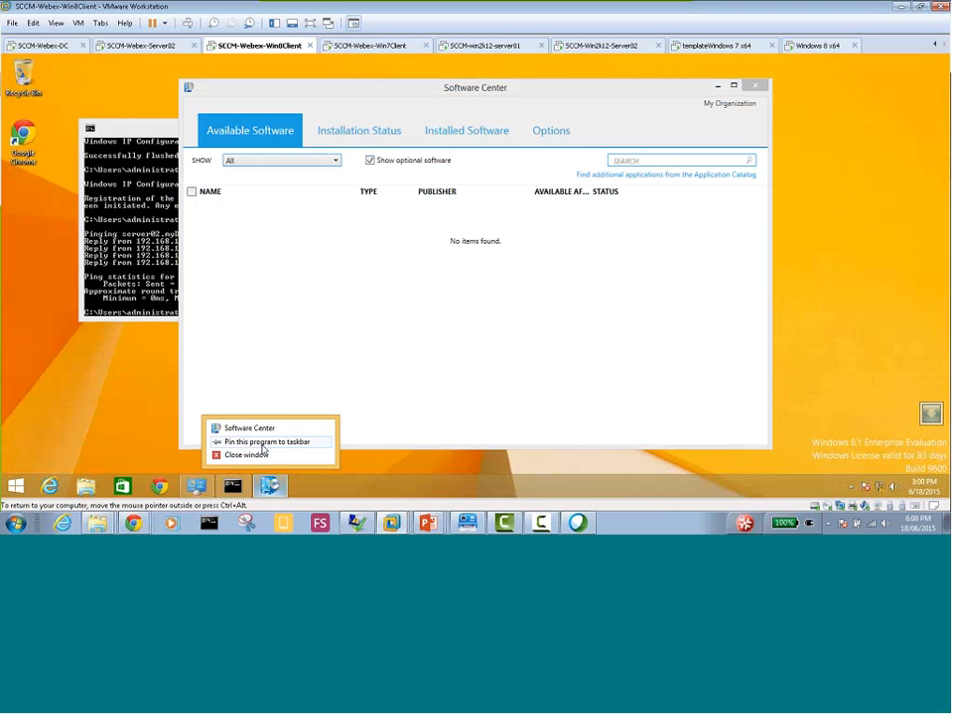
click(272, 443)
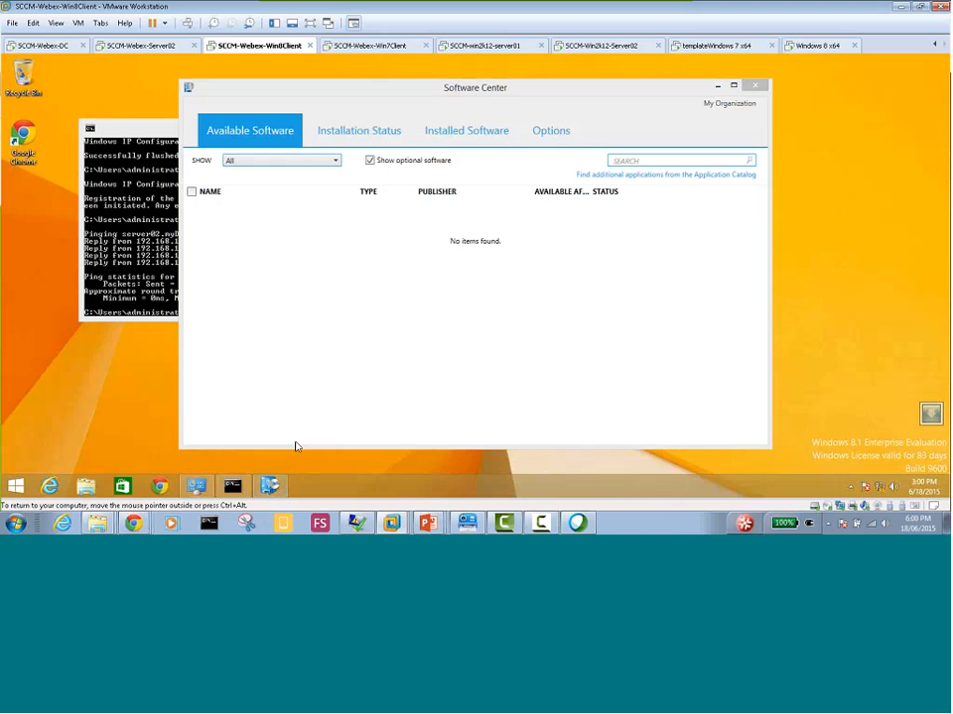
Review the Installation Status, Installed Software and Options pages in Software Center
click(368, 132)
click(478, 140)
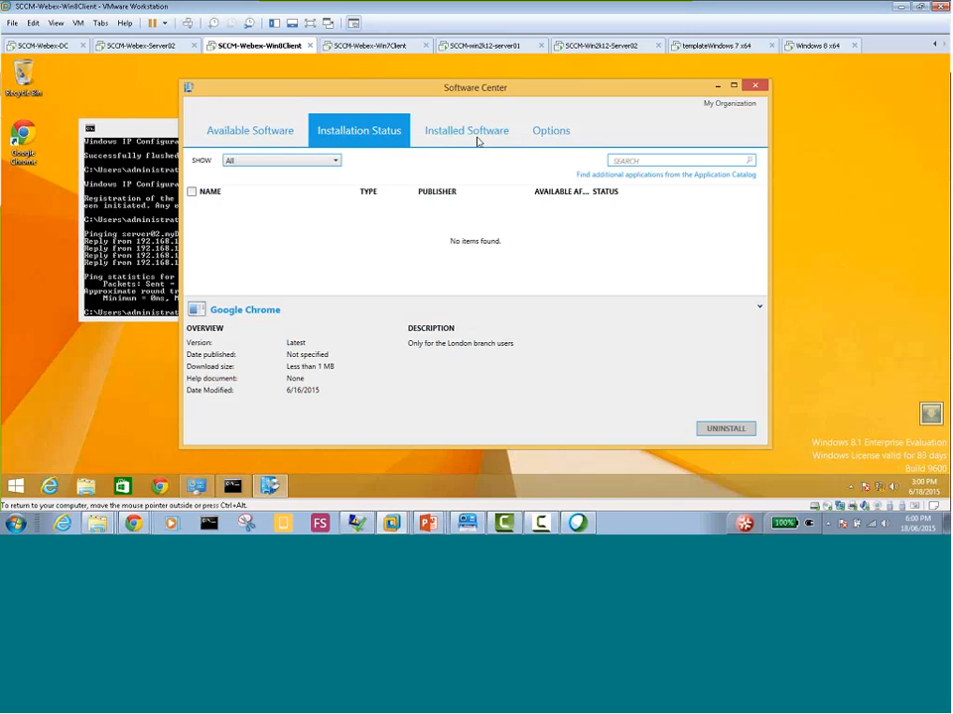
click(547, 133)
click(475, 137)
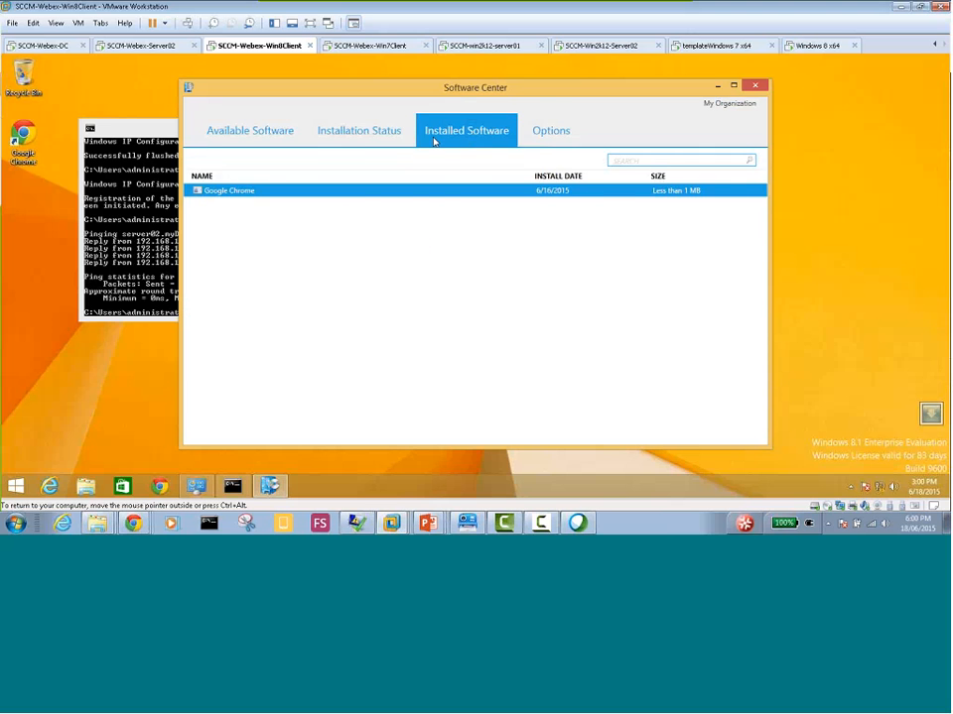
click(369, 133)
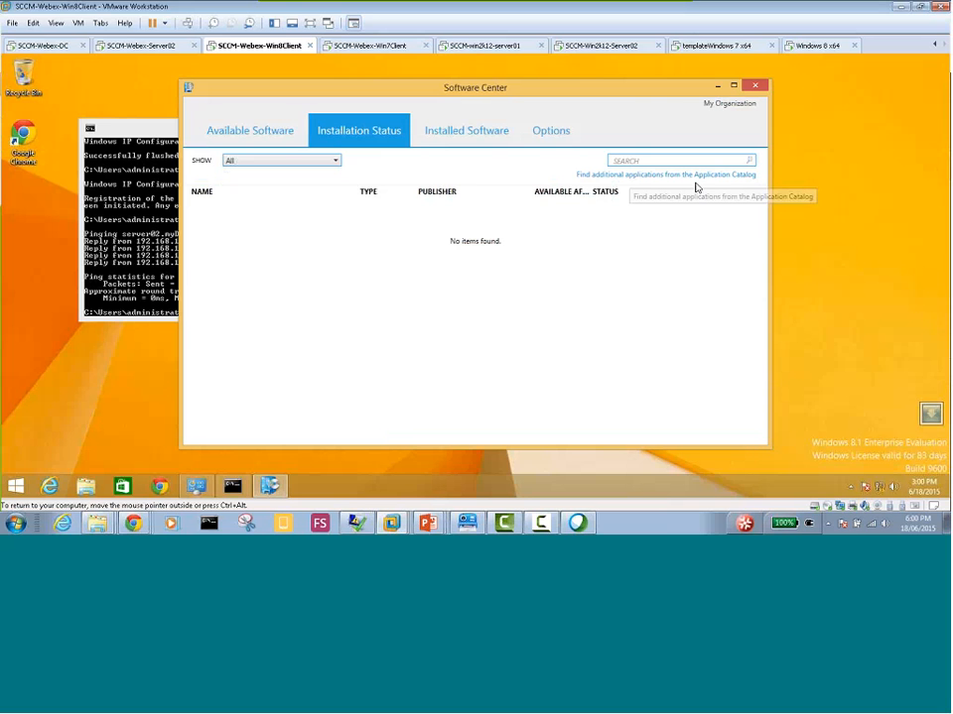
Open the Application Catalog from Software Center and sign in with the domain account's user name and password
click(645, 178)
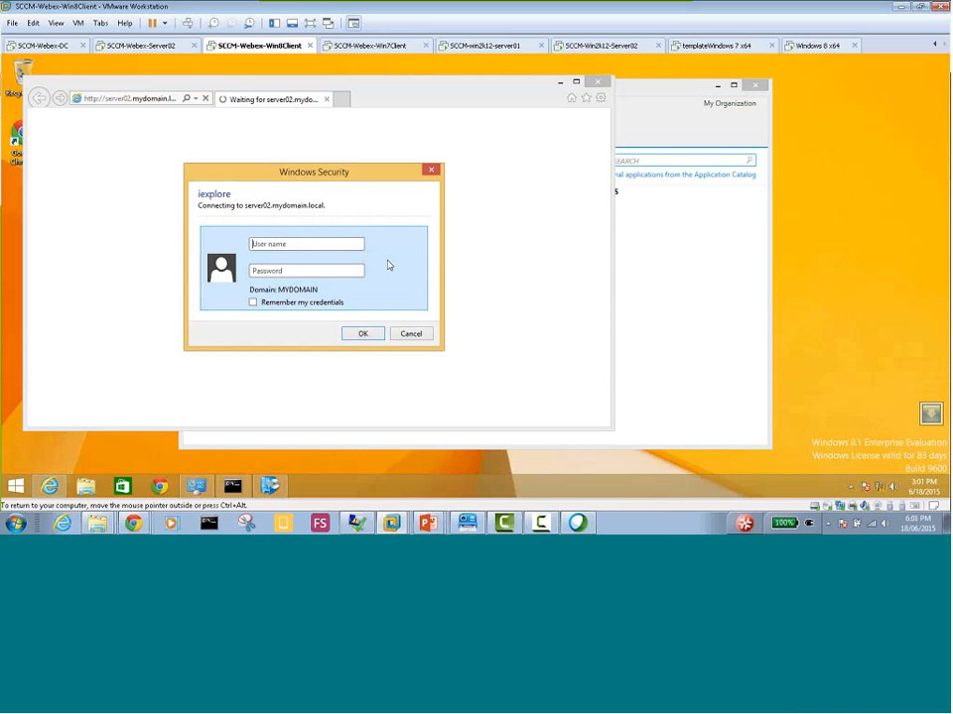
text(administrator)
key(Tab)
text(••••••••)
click(362, 334)
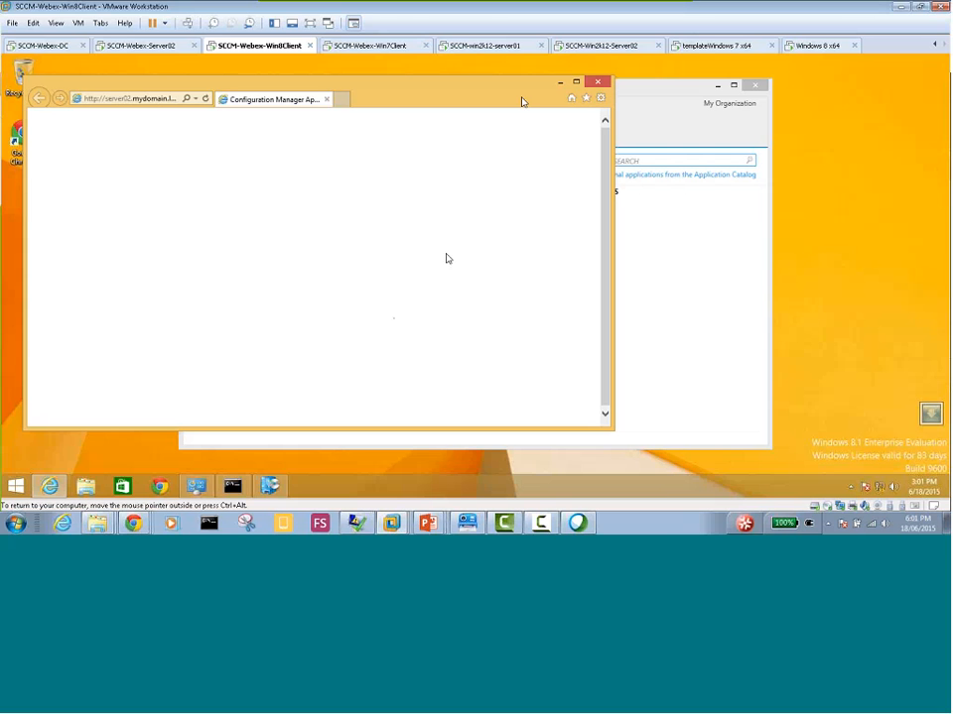
click(600, 98)
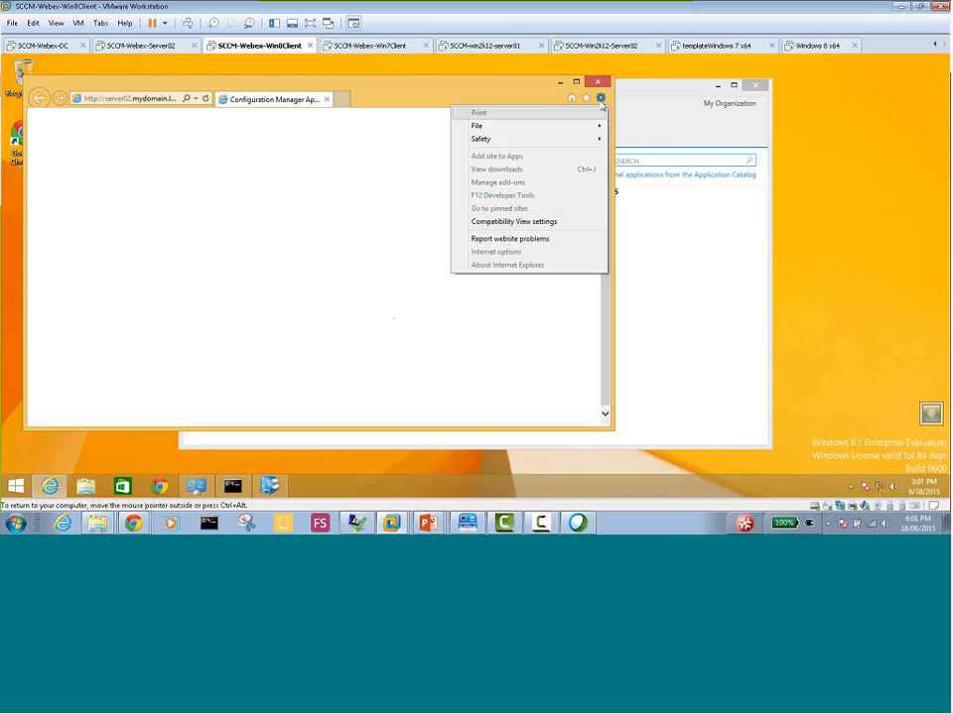
click(601, 100)
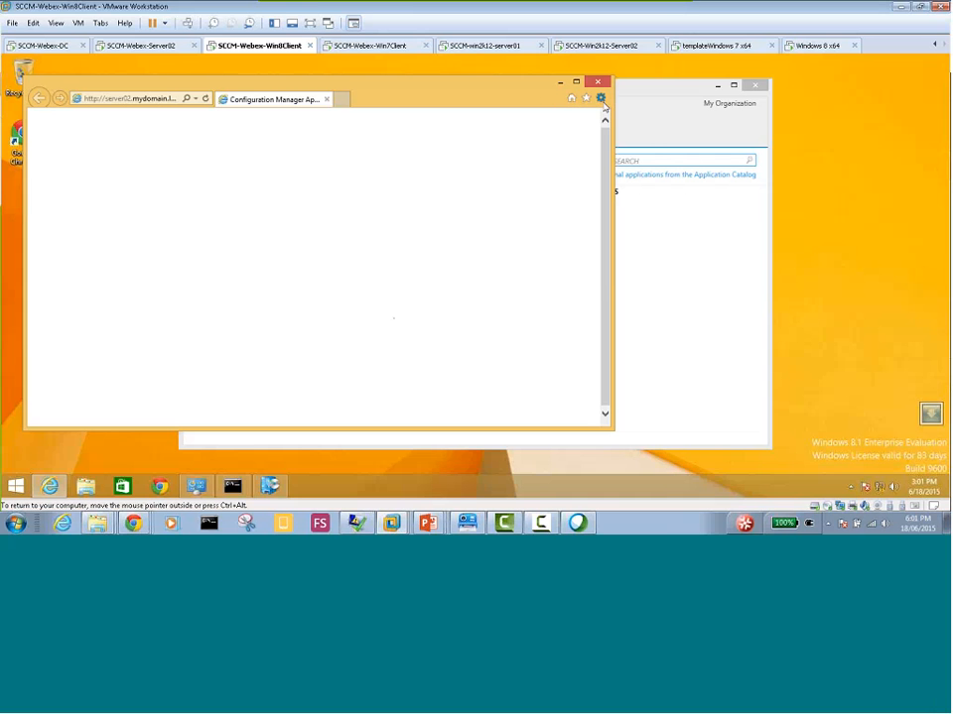
click(601, 98)
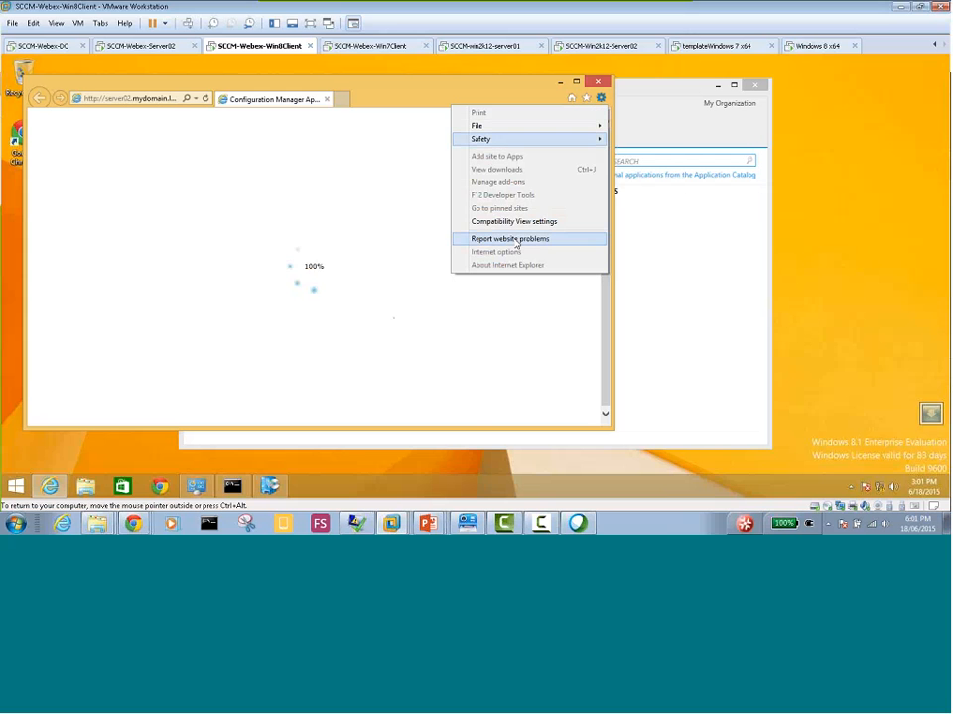
click(442, 86)
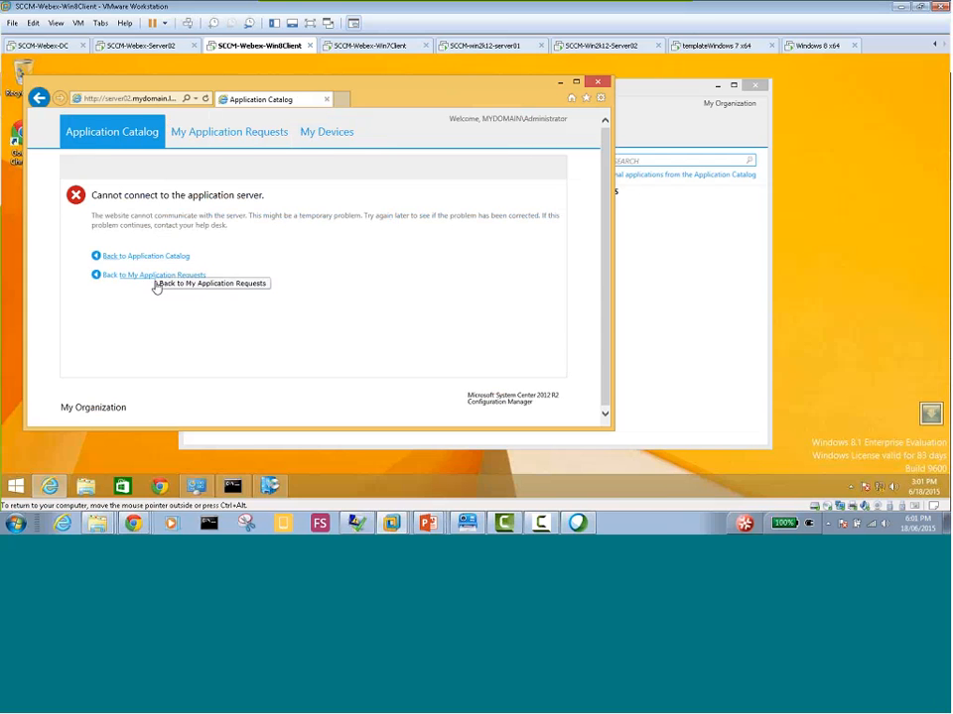
Check the My Application Requests, My Devices and Application Catalog pages of the catalog website
click(228, 132)
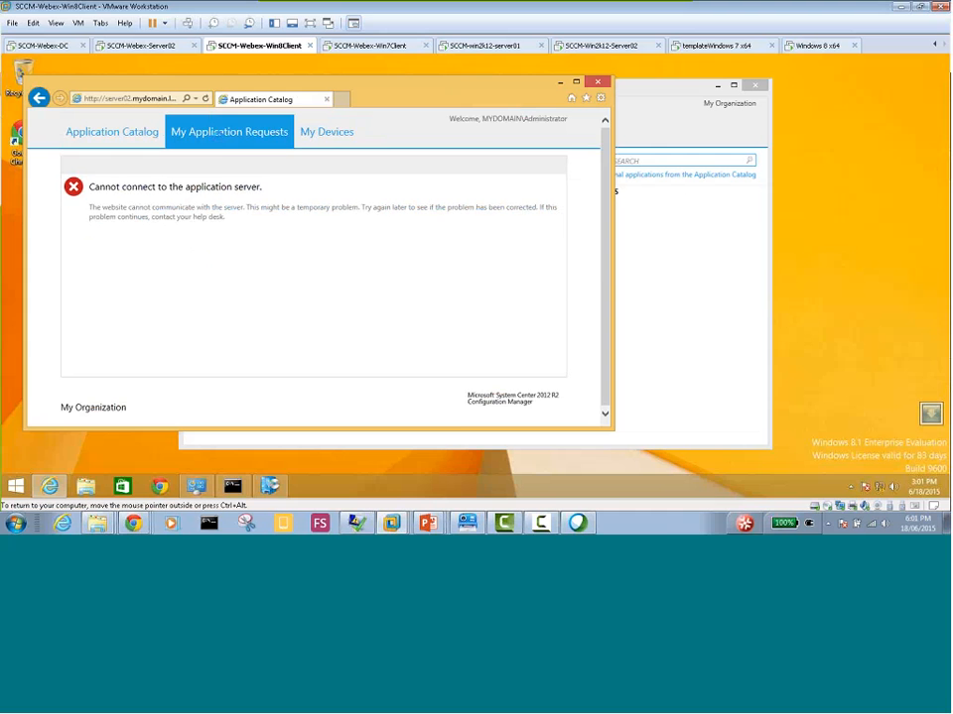
click(326, 133)
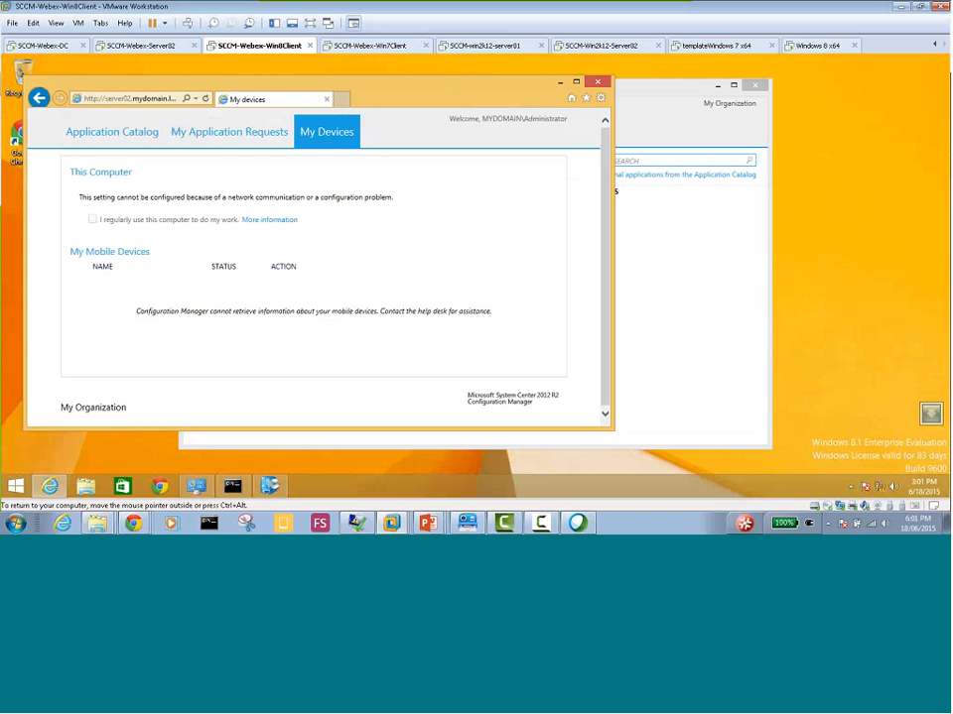
click(227, 132)
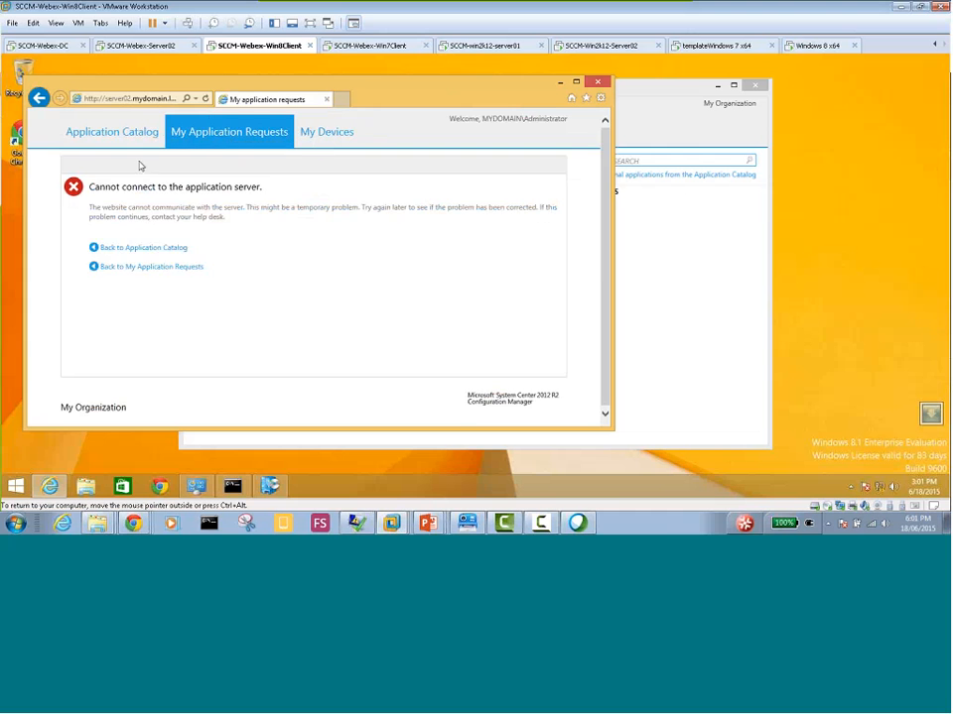
click(97, 132)
click(128, 258)
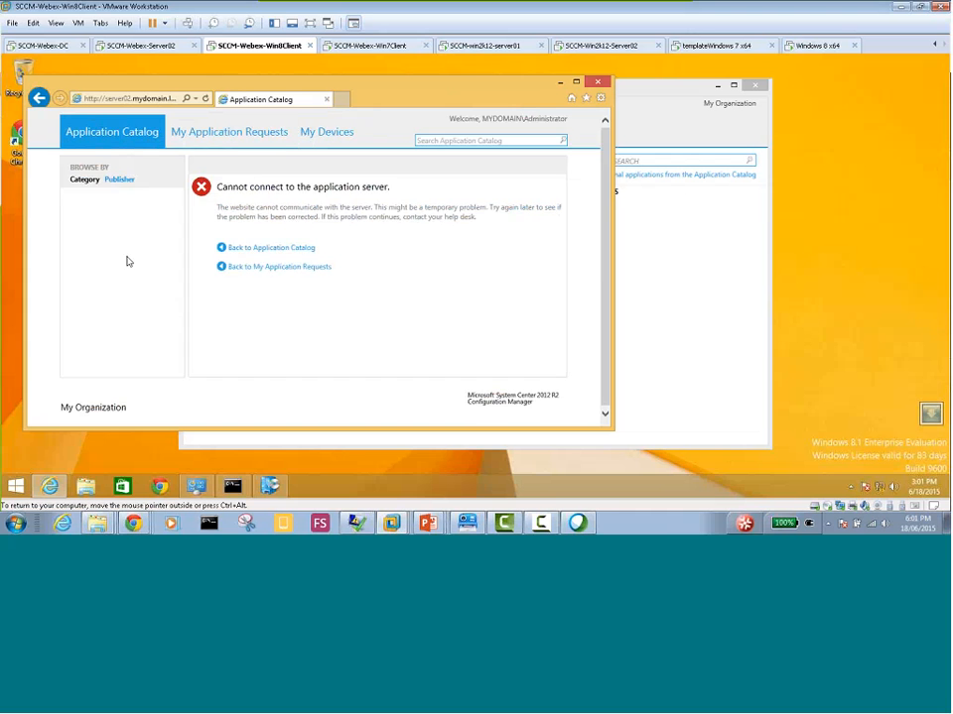
click(128, 258)
click(132, 277)
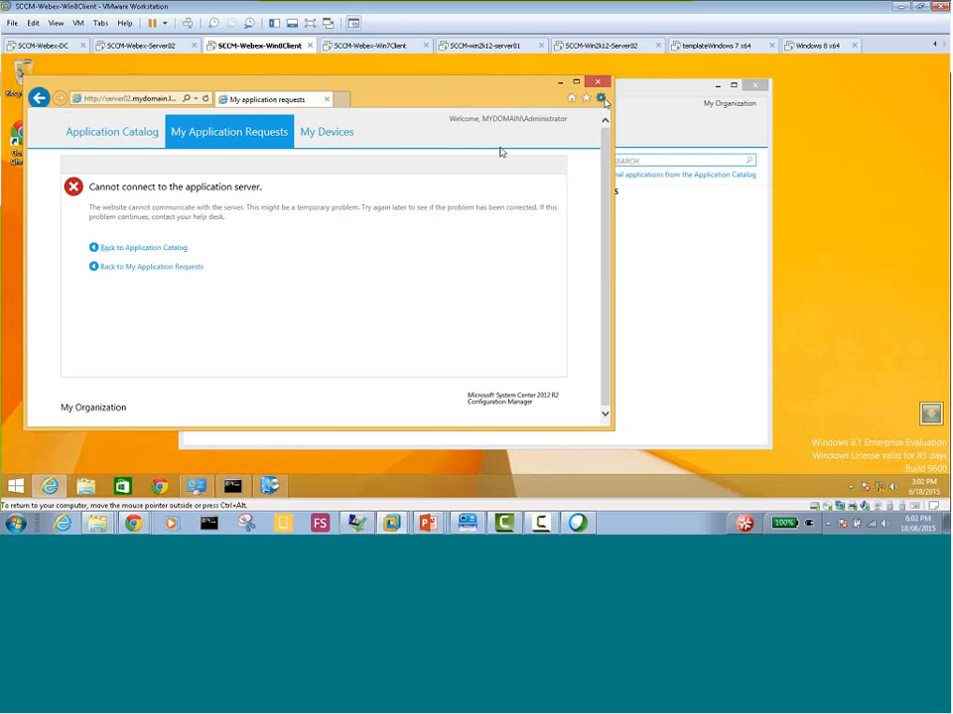
Open Internet Options and check which websites are listed in the Trusted sites security zone
click(600, 97)
click(507, 266)
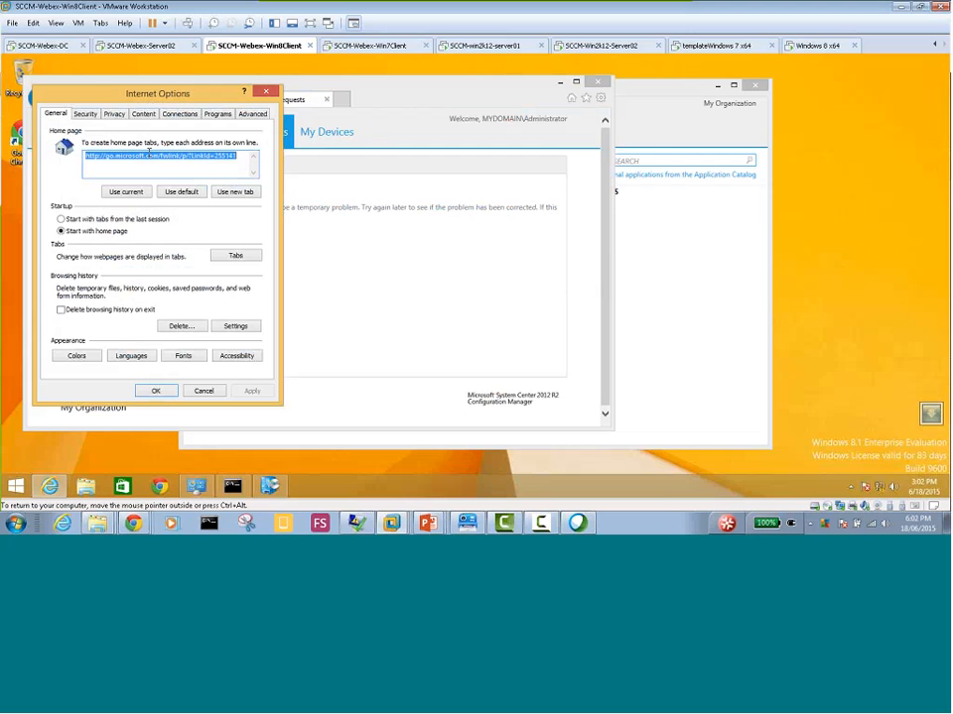
click(86, 113)
click(162, 159)
click(229, 199)
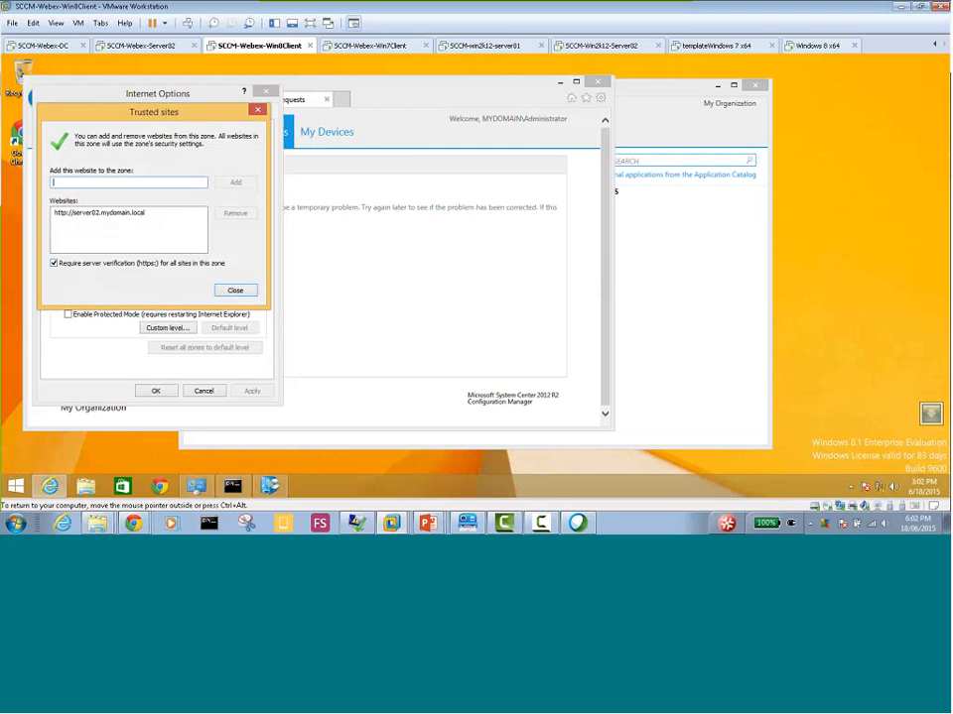
click(235, 289)
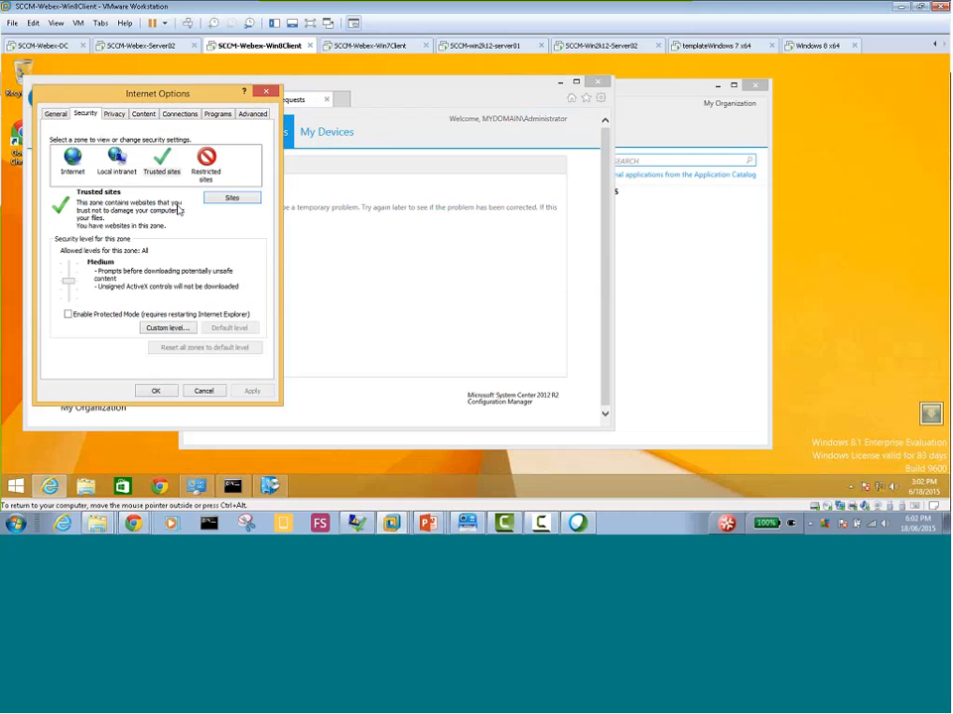
click(118, 171)
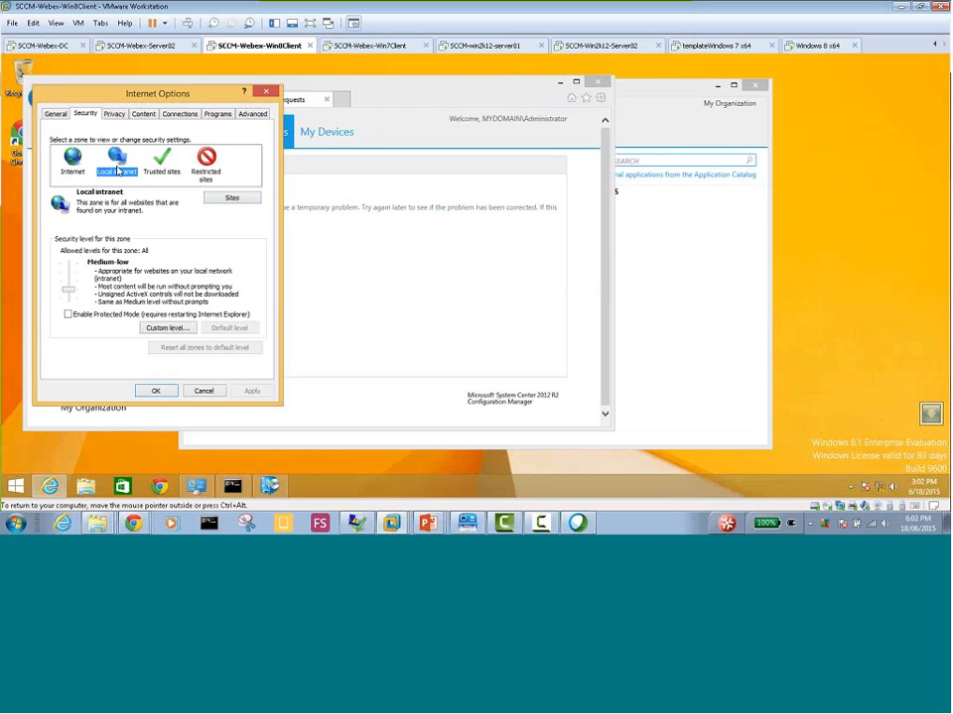
click(232, 200)
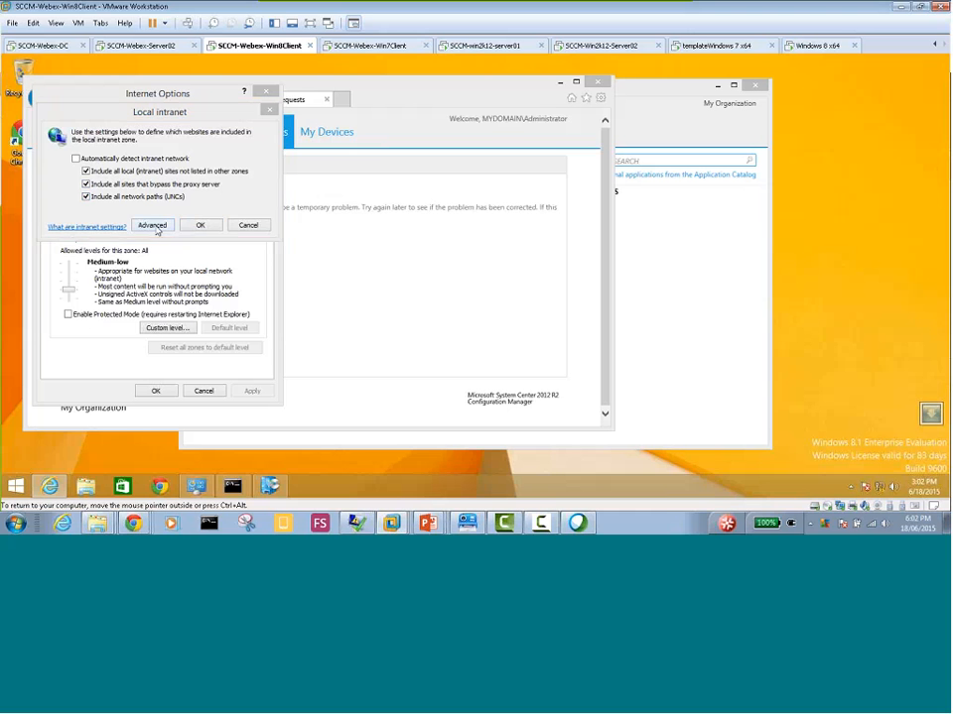
click(152, 225)
click(241, 200)
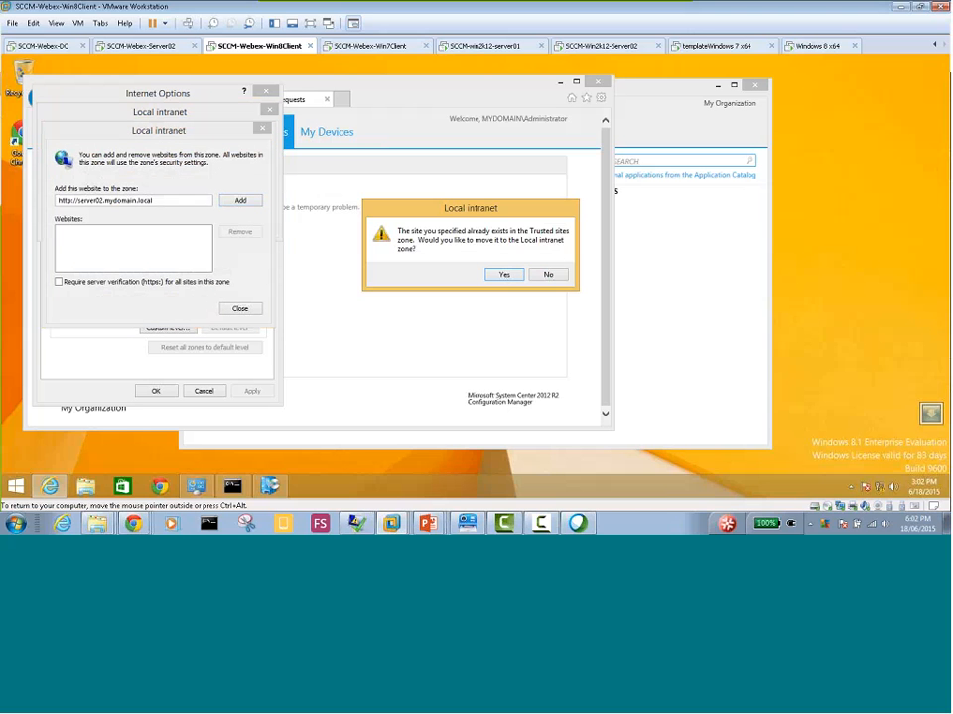
click(504, 275)
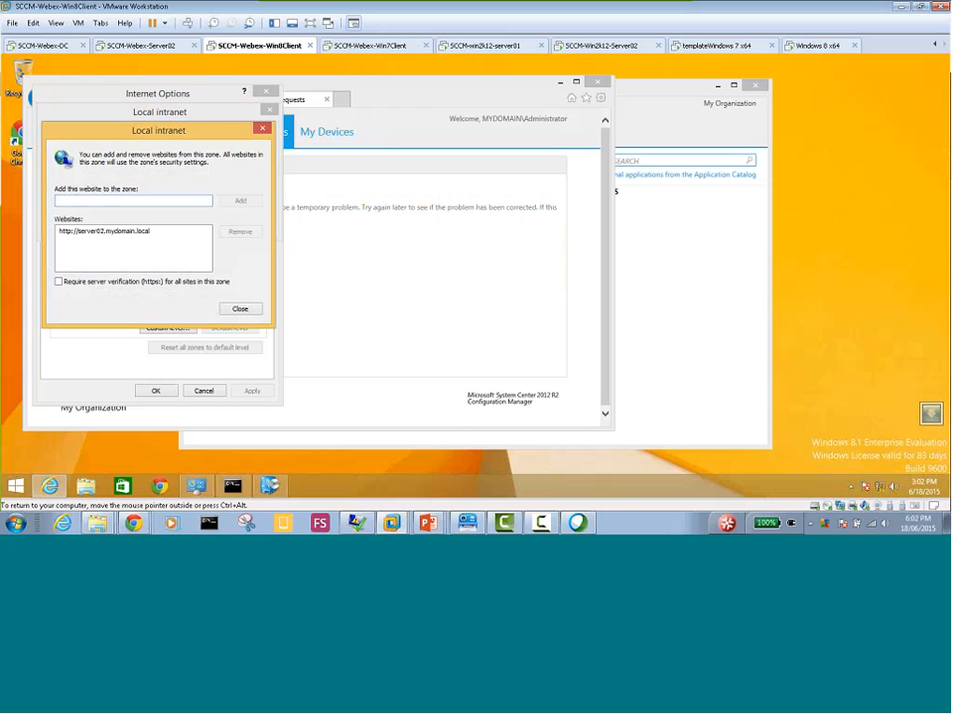
click(238, 309)
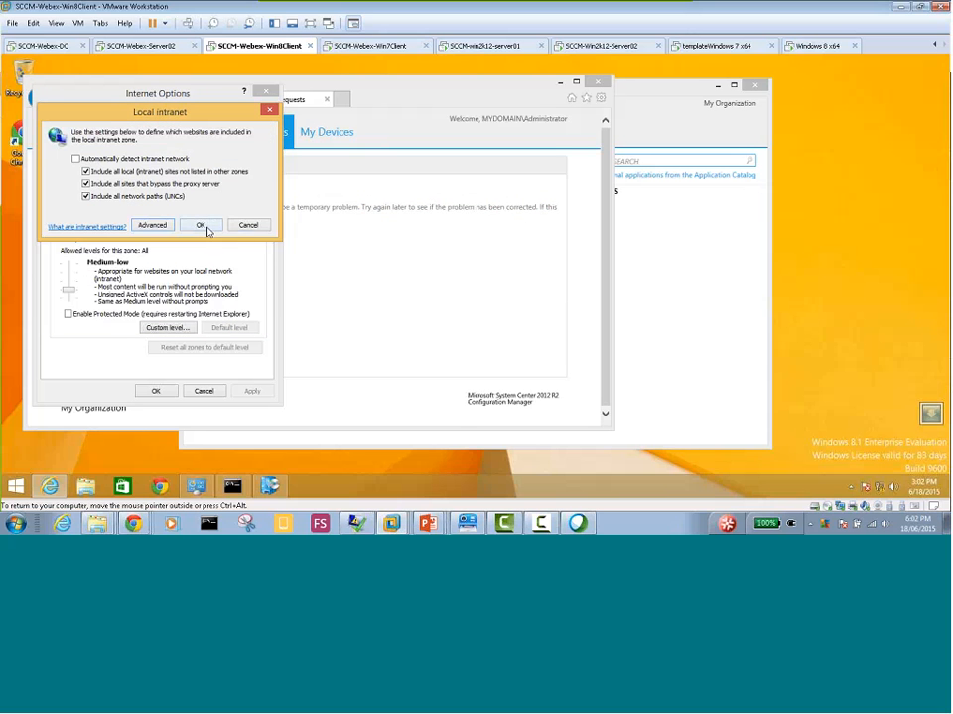
click(204, 226)
Check the Local intranet zone's website list, accept the Internet Options settings and reload the catalog website
click(161, 161)
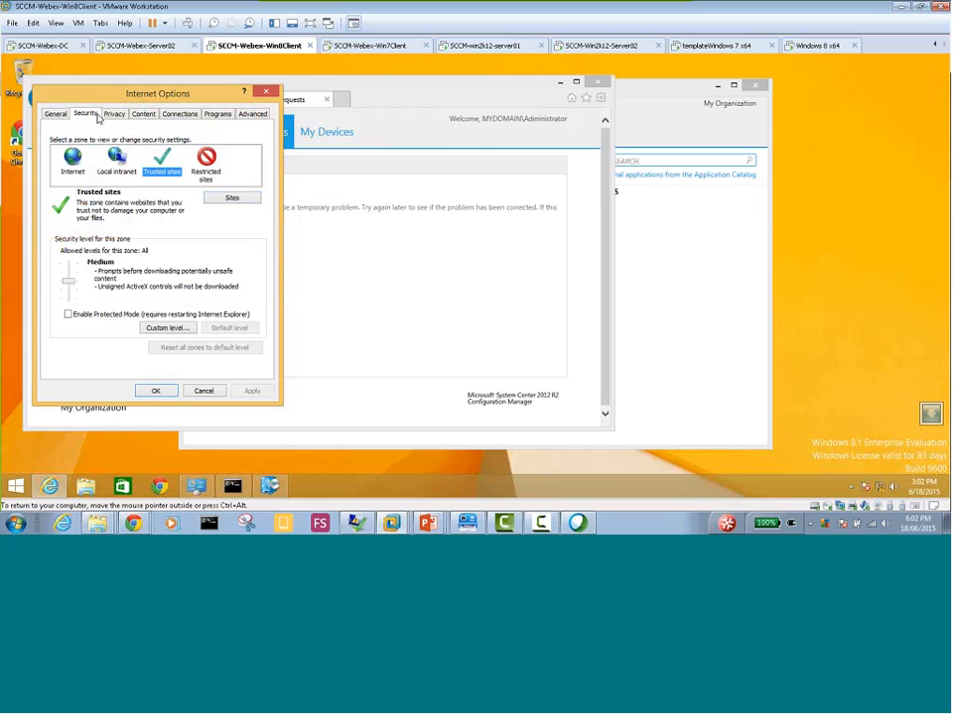
click(119, 175)
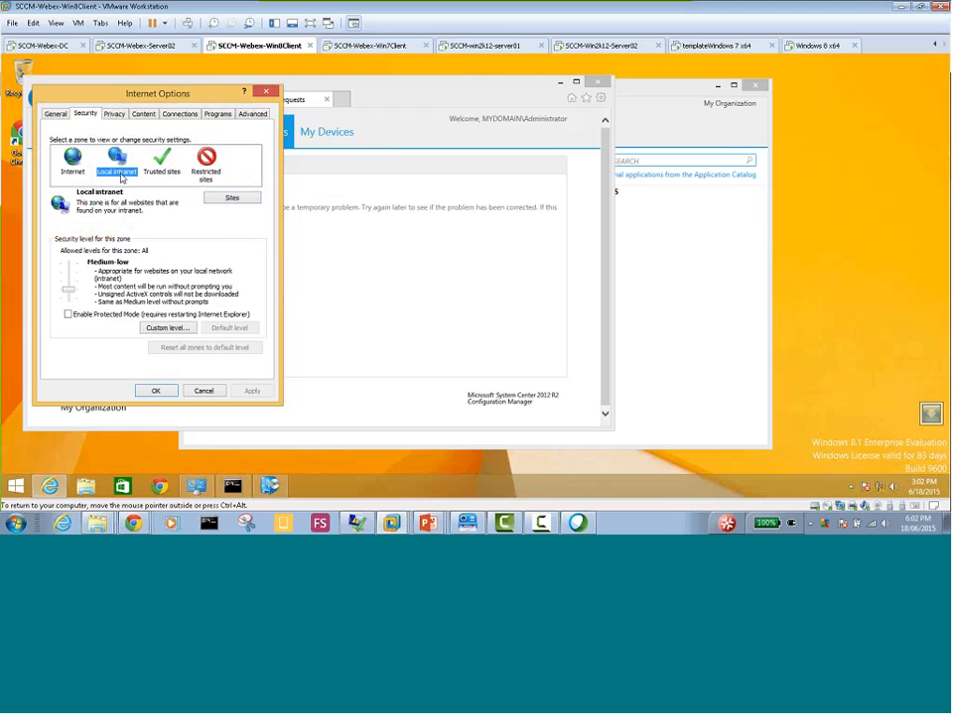
click(228, 197)
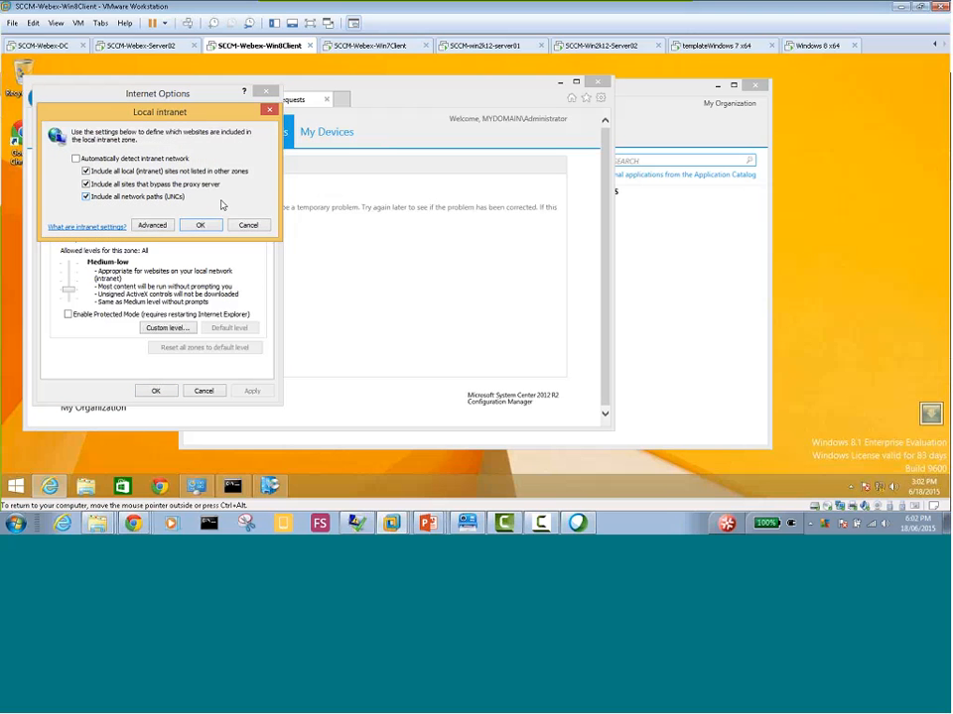
click(154, 226)
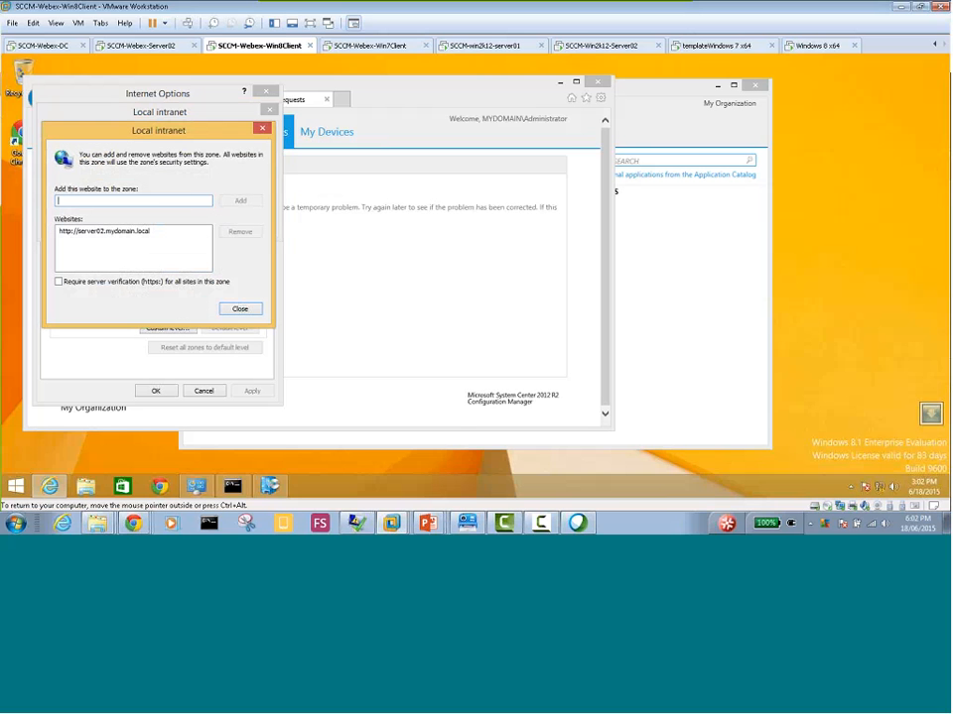
click(239, 309)
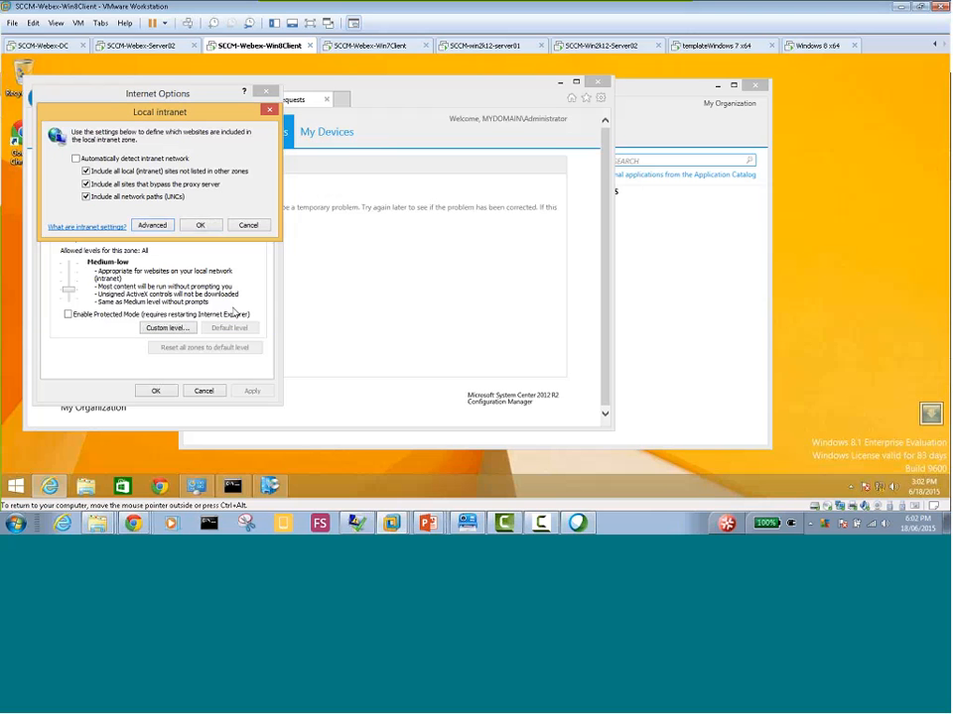
click(200, 225)
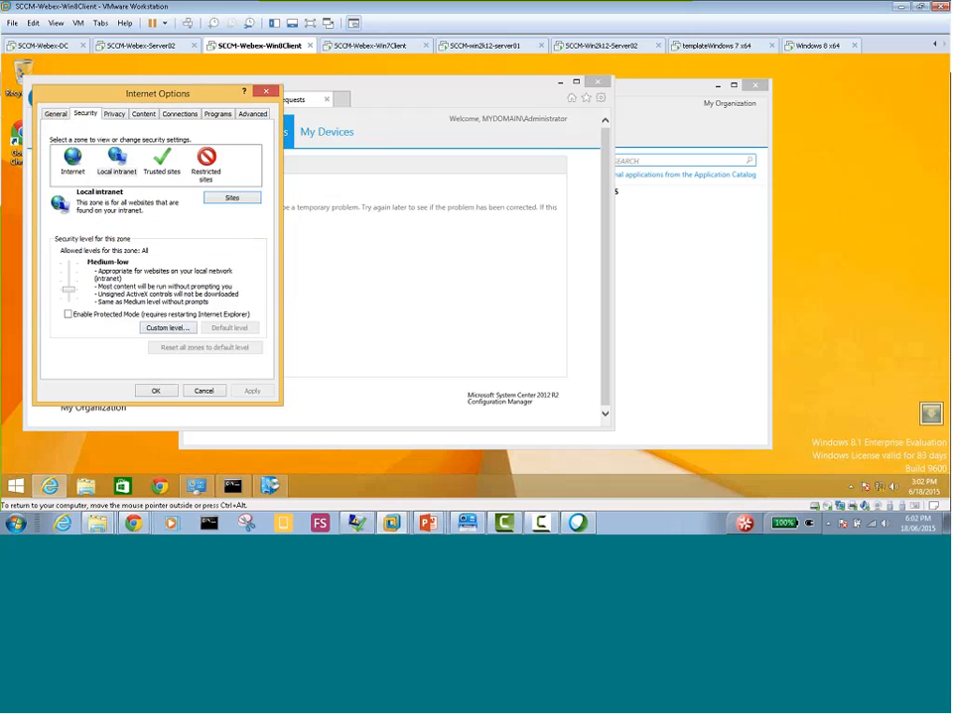
click(155, 391)
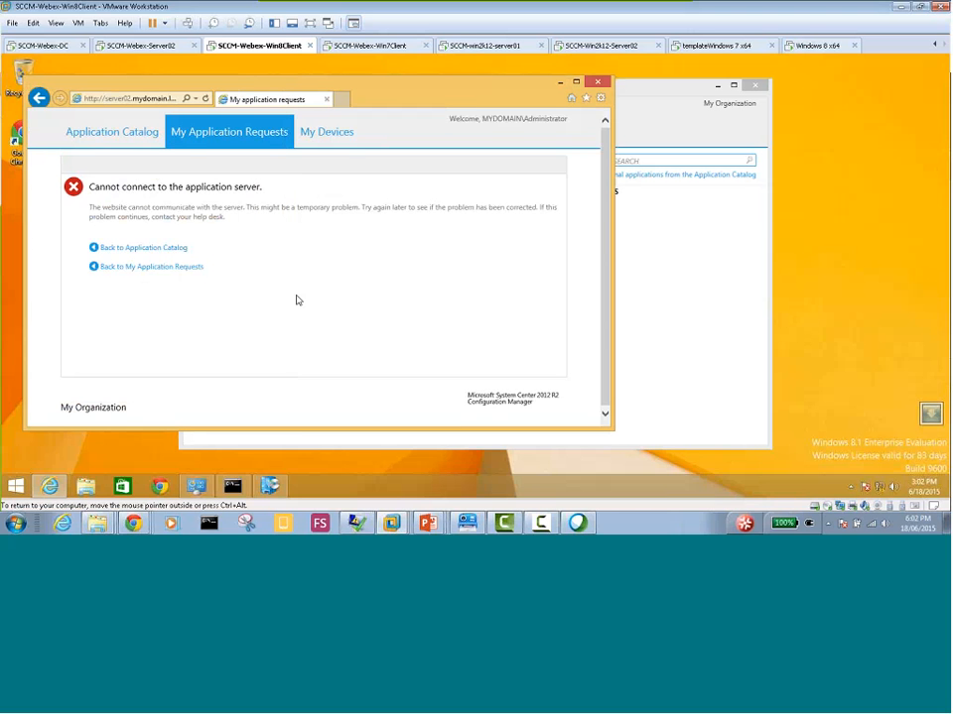
key(F5)
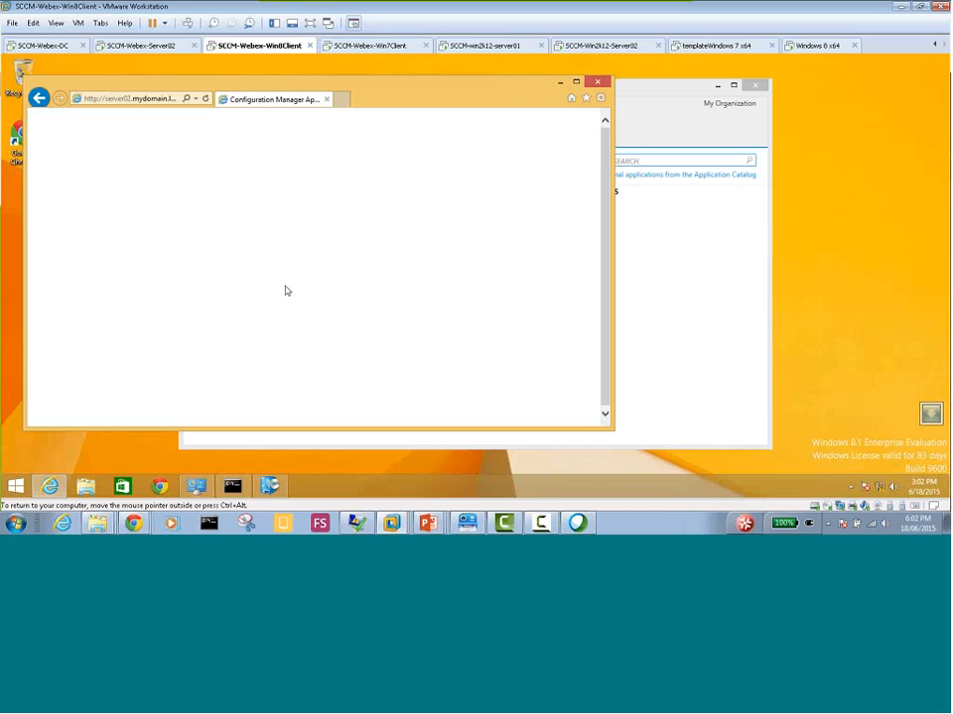
Check the Windows Firewall state of Server02 from Server Manager's Local Server properties, and return to the Windows 8 client
click(133, 46)
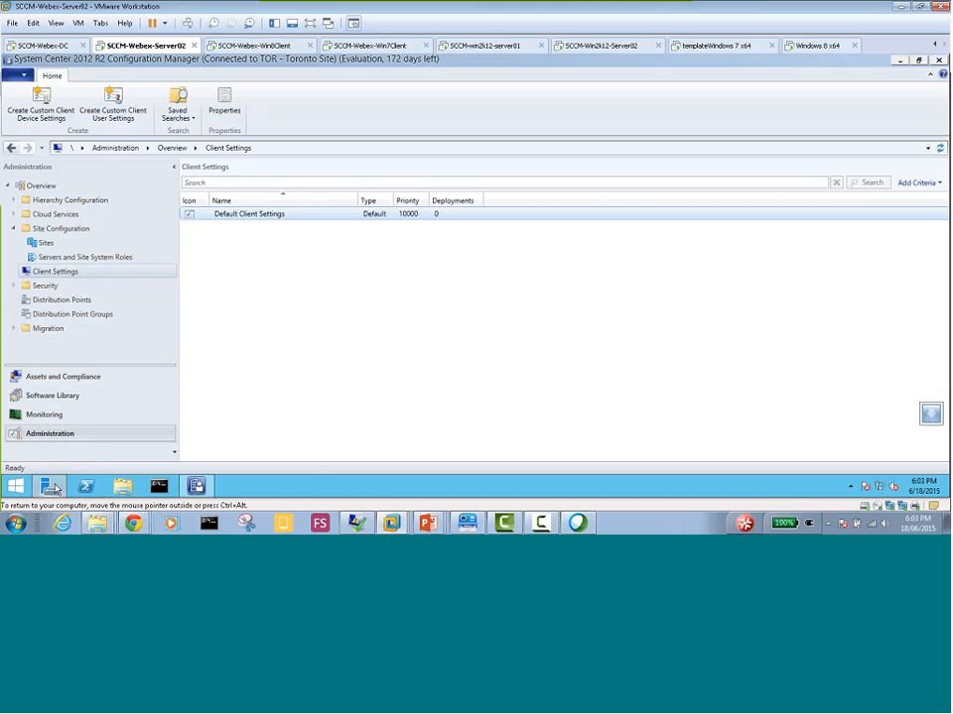
click(48, 486)
click(47, 139)
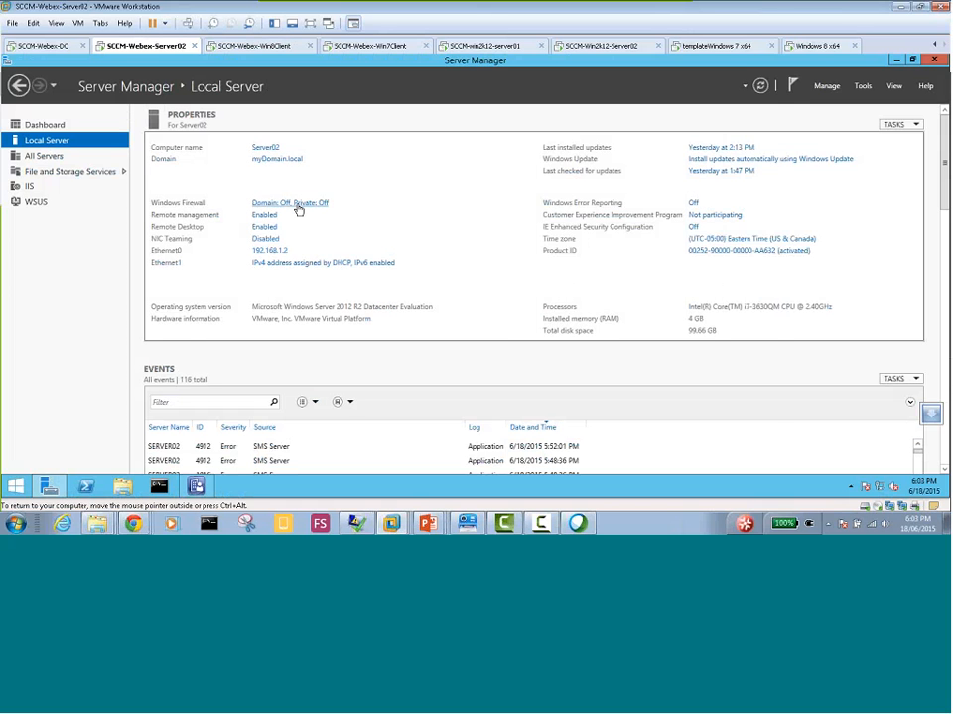
click(297, 205)
scroll(697, 296, down, 2)
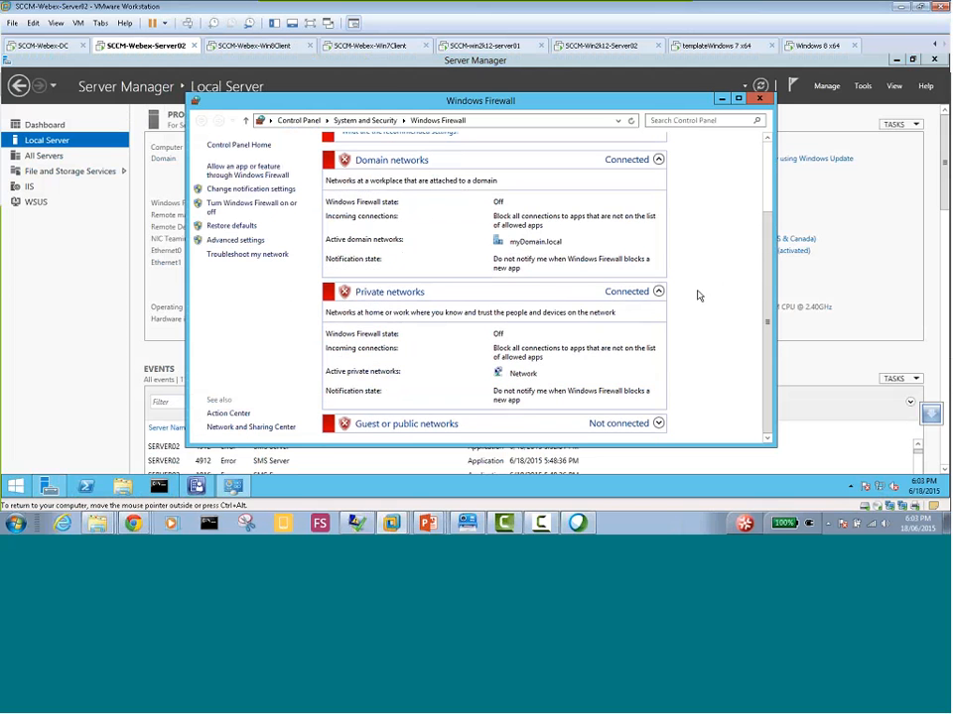
click(760, 98)
click(260, 47)
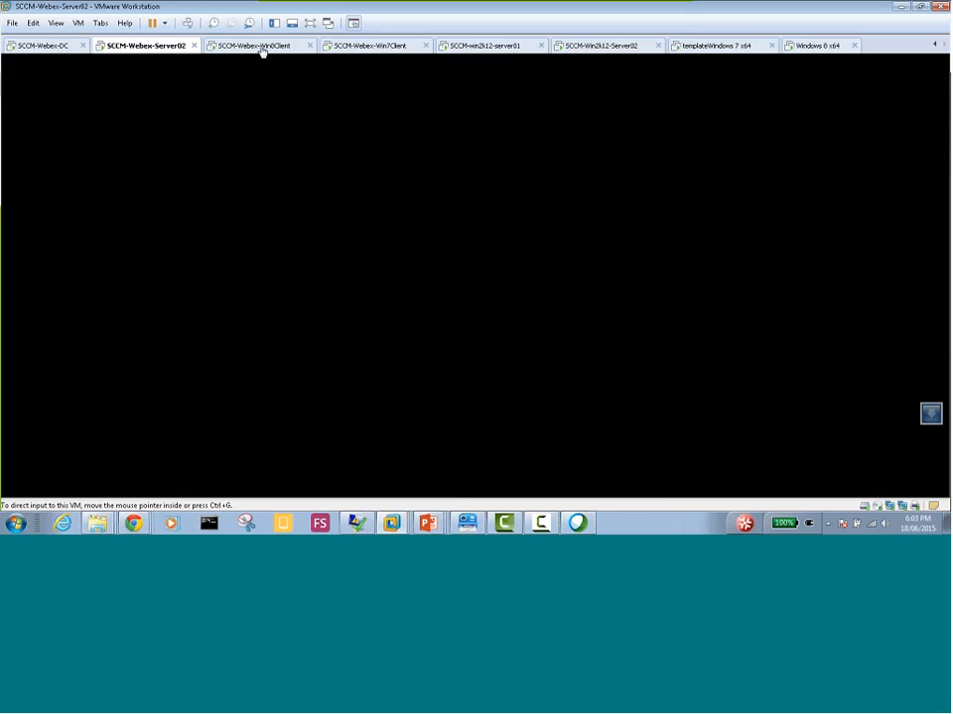
On the Windows 7 client, open the Configuration Manager client properties from the System and Security section of Control Panel
click(372, 46)
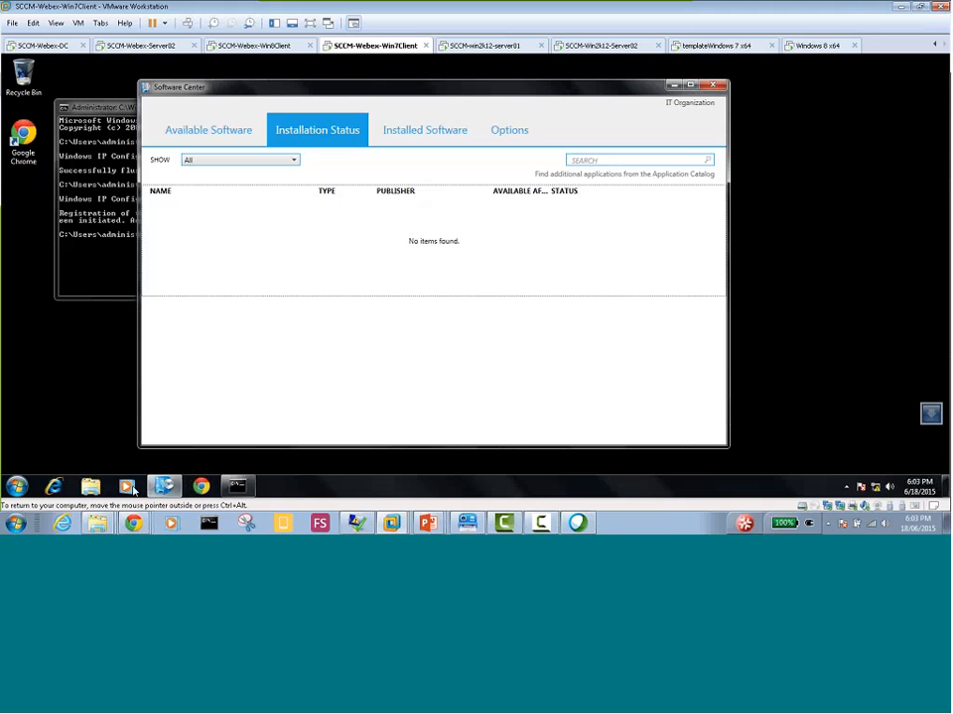
click(20, 485)
click(207, 336)
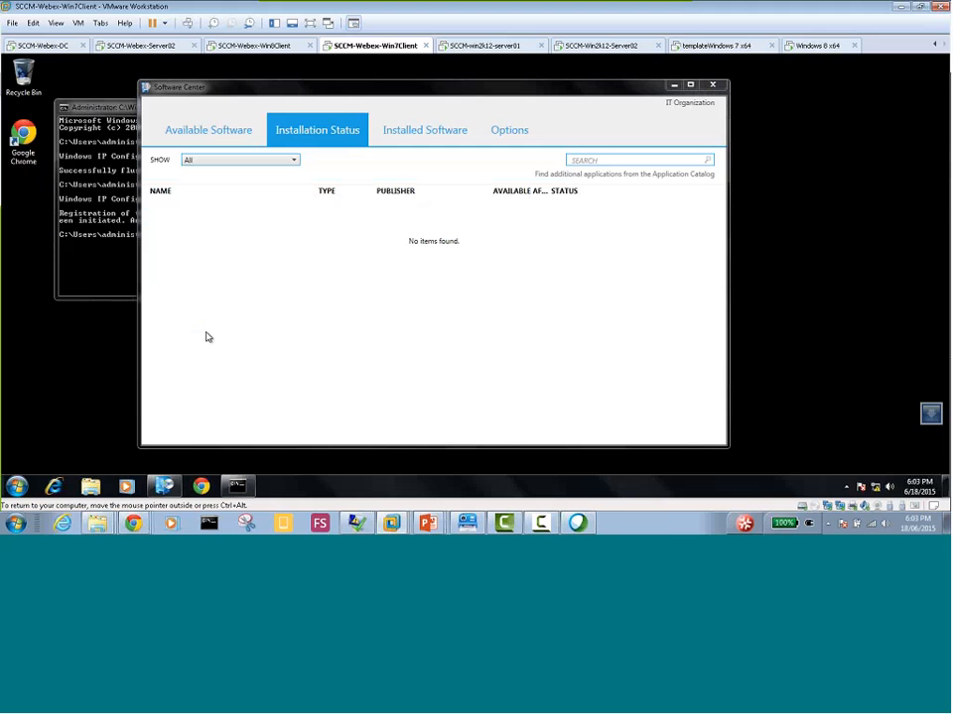
click(385, 167)
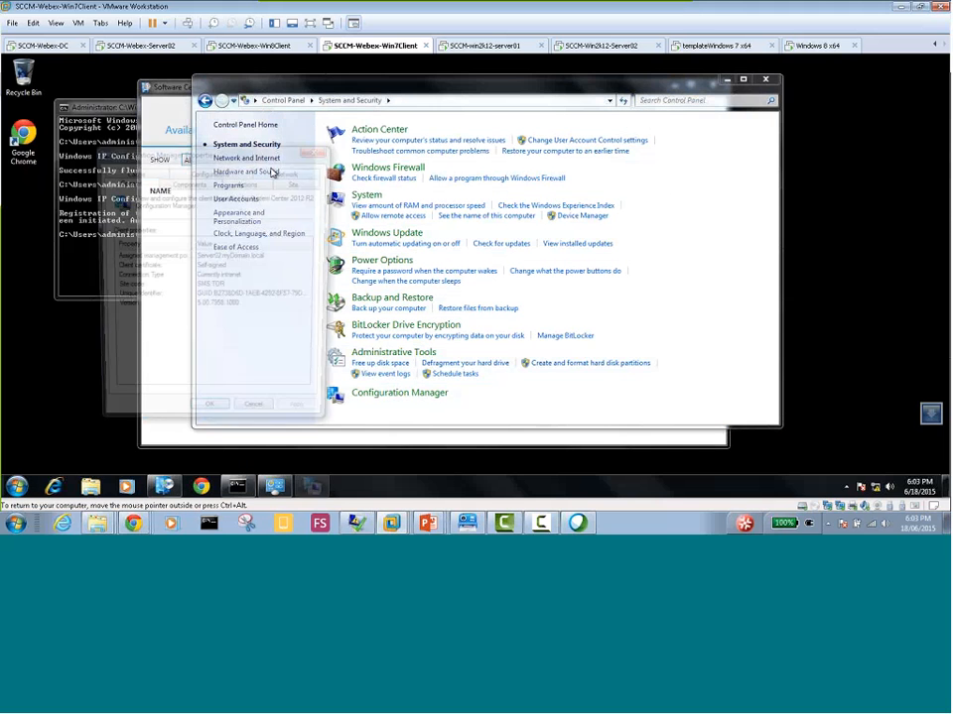
Close and relaunch Software Center on the Windows 7 client, and follow its link to the Application Catalog
click(174, 100)
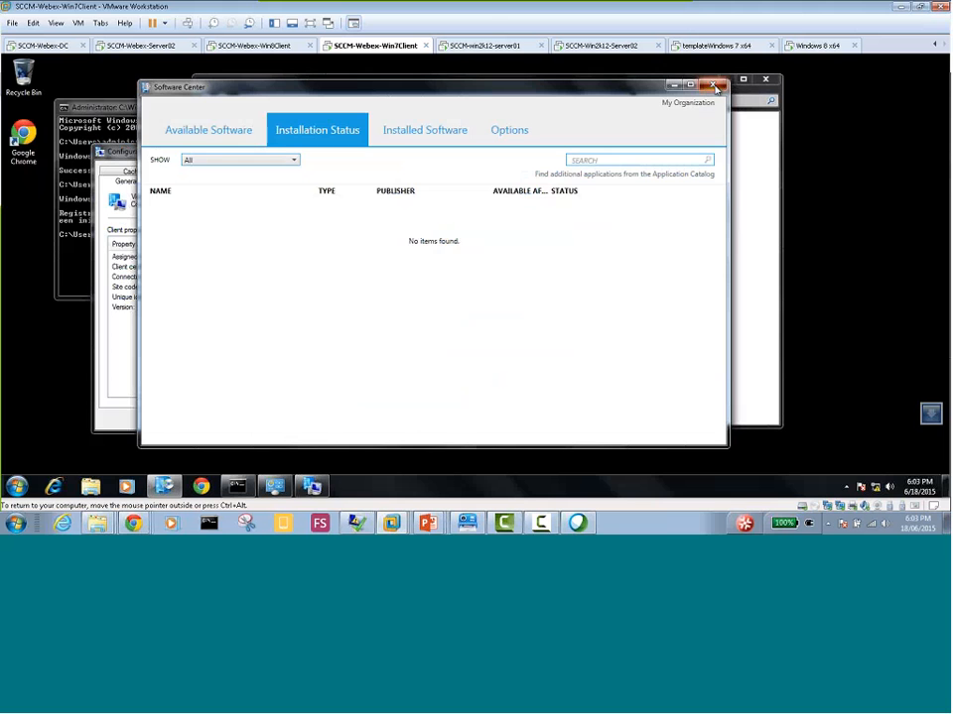
click(165, 486)
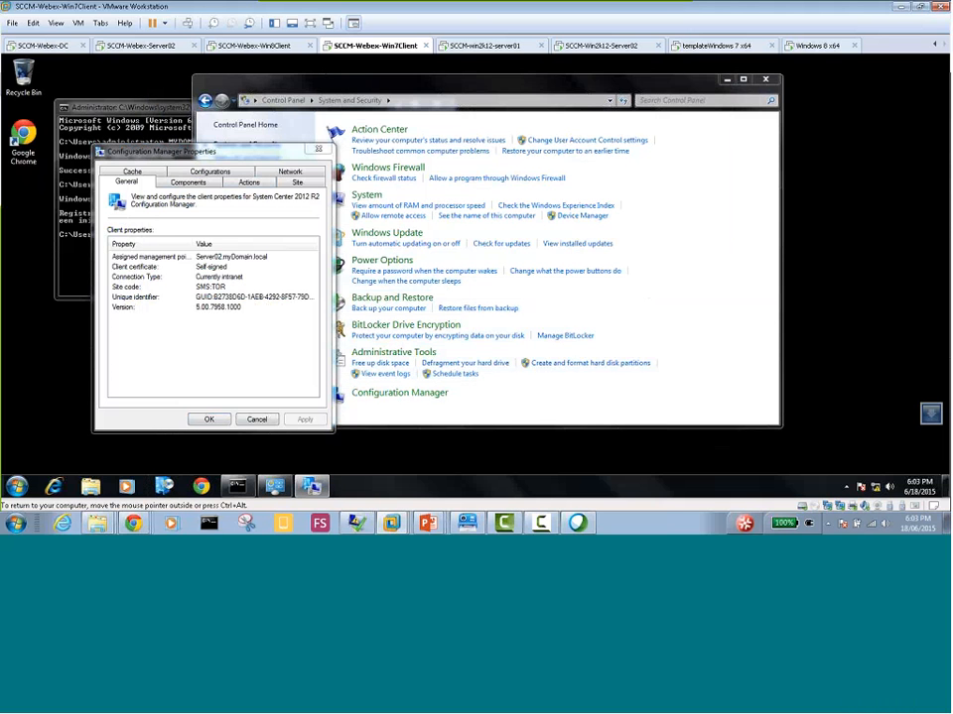
click(166, 490)
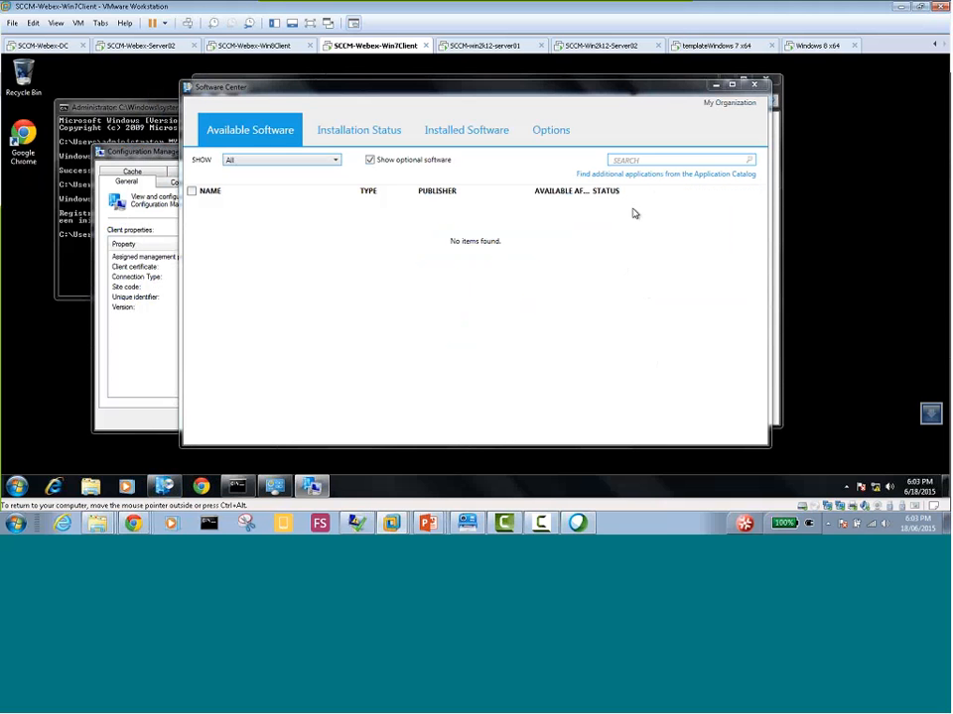
click(645, 176)
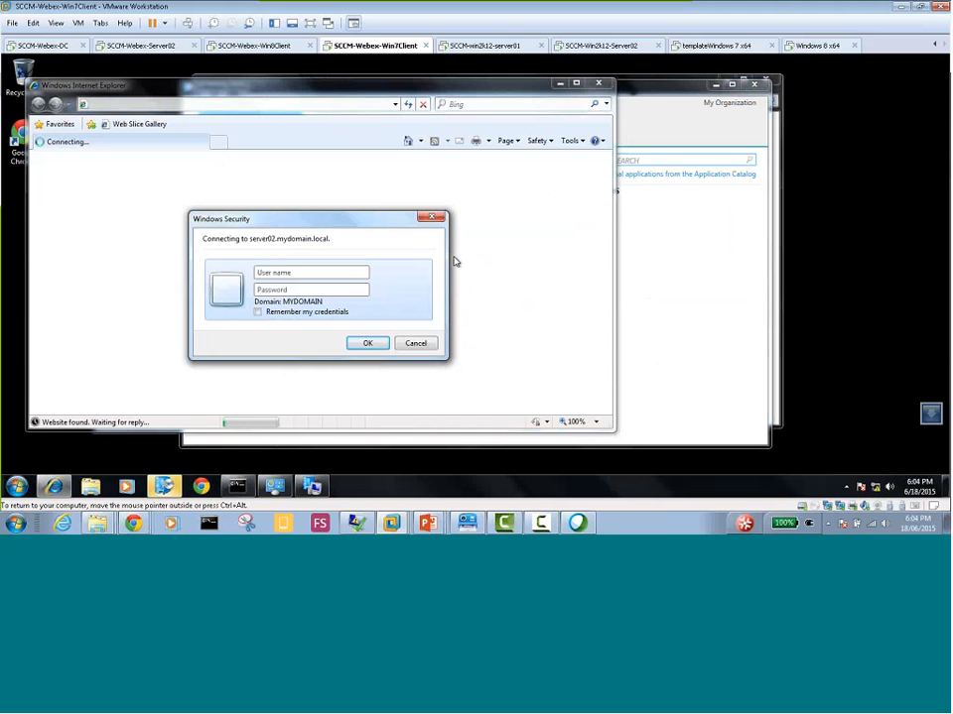
Sign in to server02.mydomain.local with the domain account's user name and password
text(adminis)
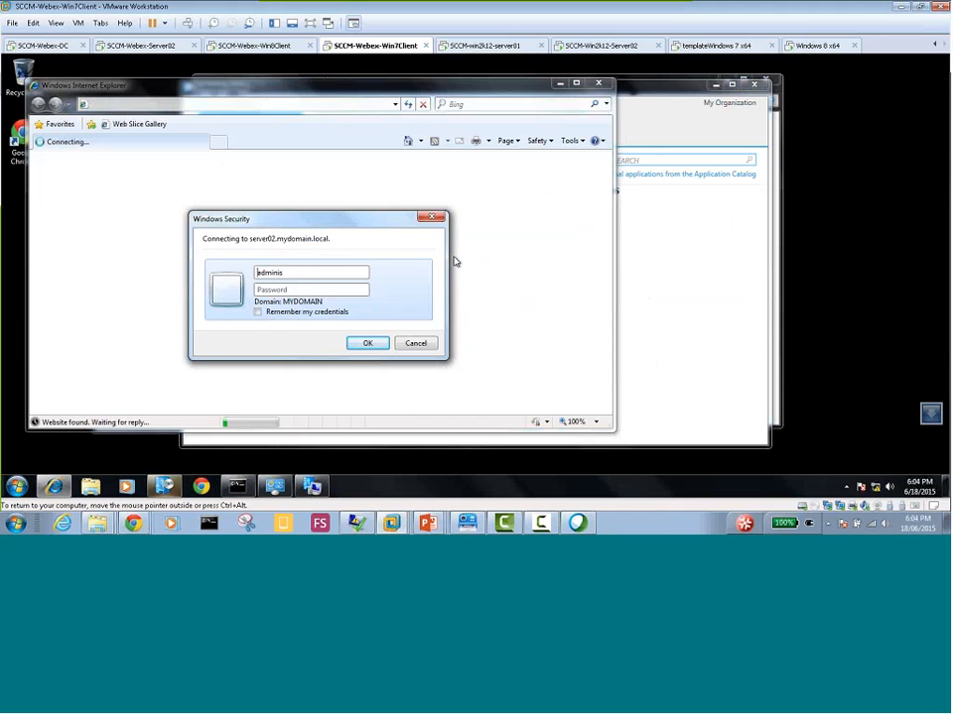
key(Home)
text(mydomain)
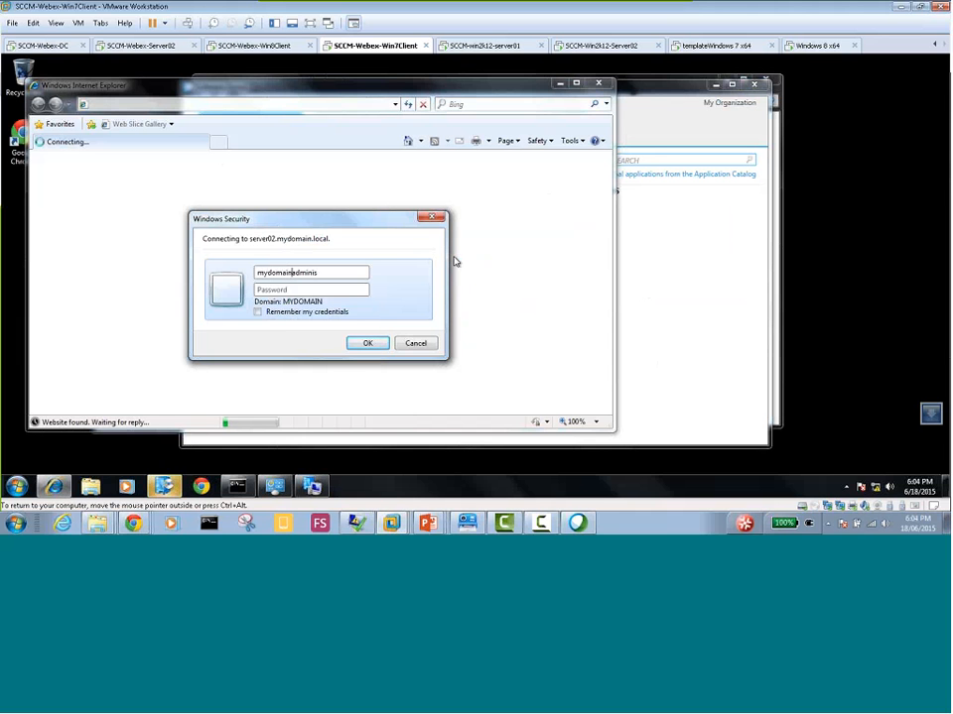
text(\)
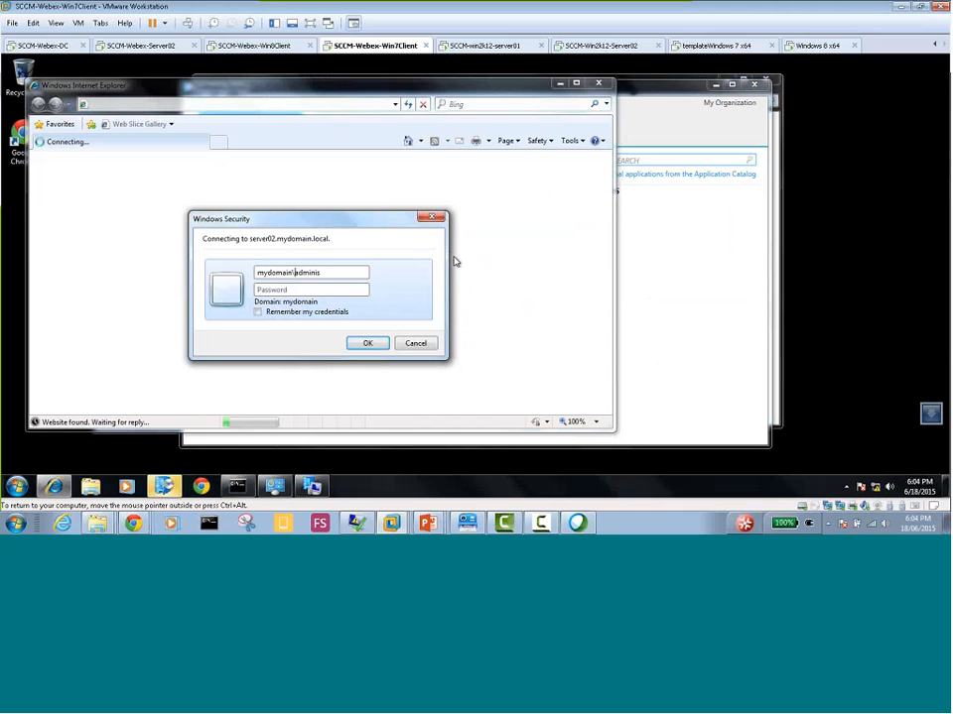
key(End)
text(trator)
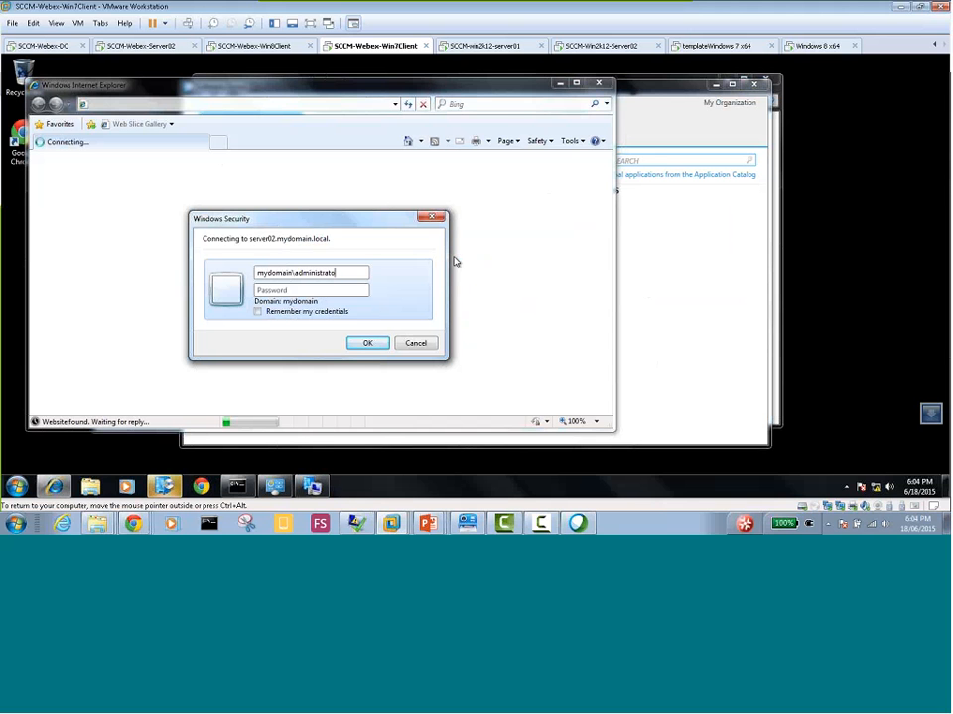
key(Tab)
text(•••••••••)
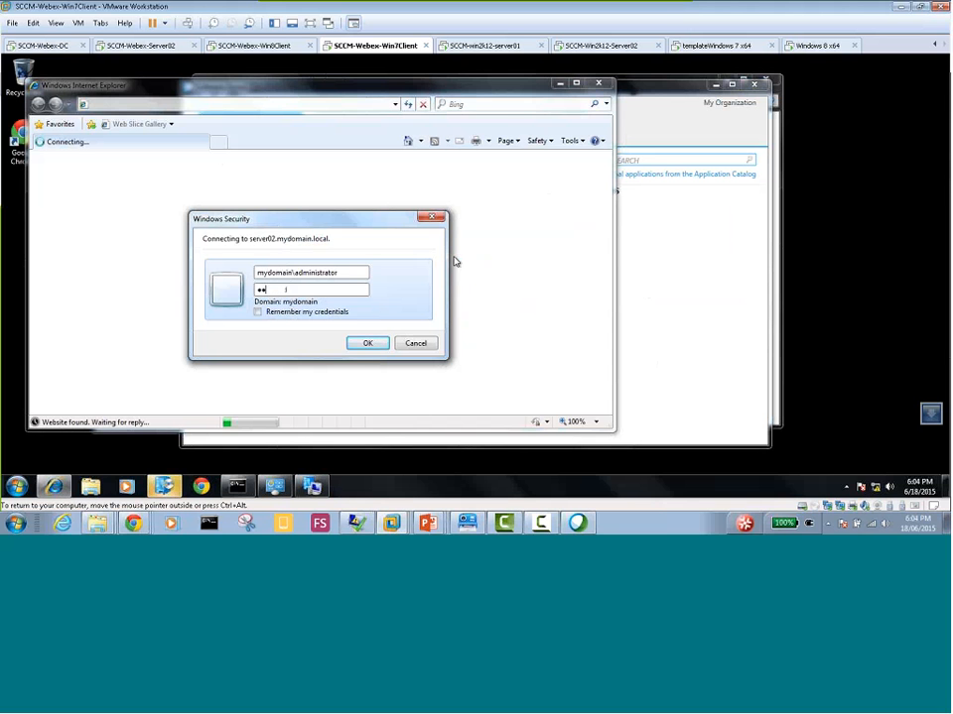
key(Return)
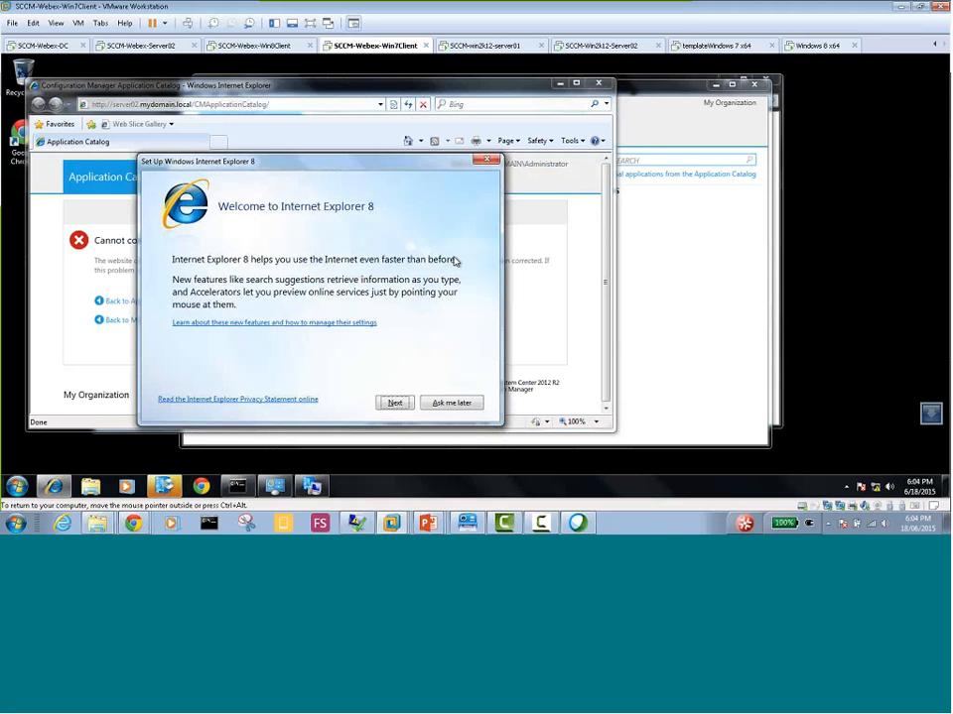
Complete the Internet Explorer 8 setup with Suggested Sites turned on and express settings, and return to the Application Catalog page
click(395, 402)
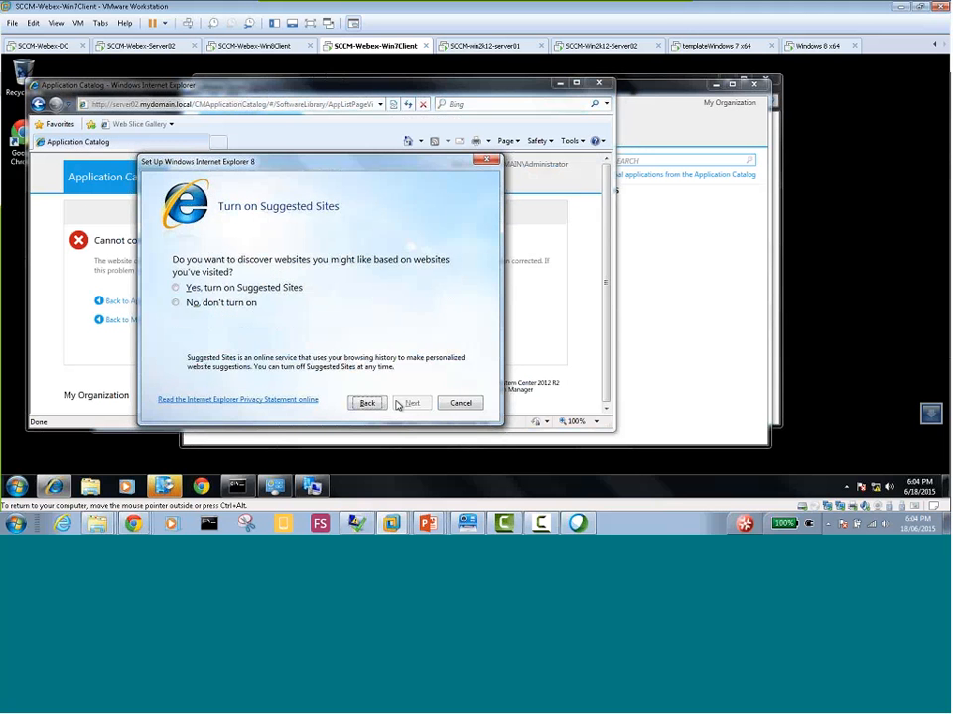
click(176, 287)
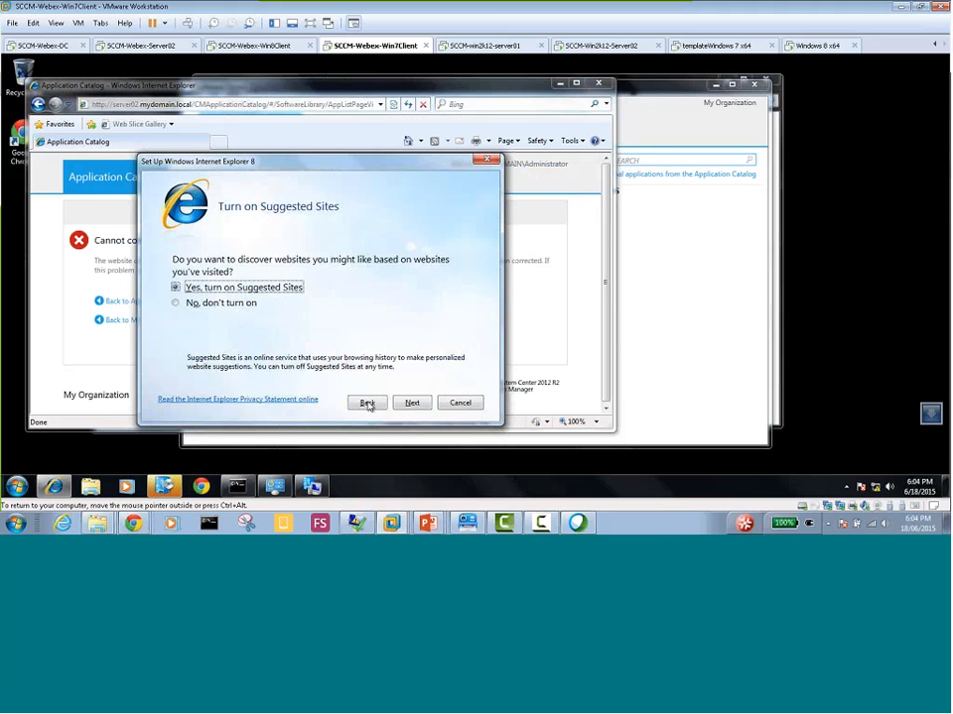
click(411, 403)
click(245, 283)
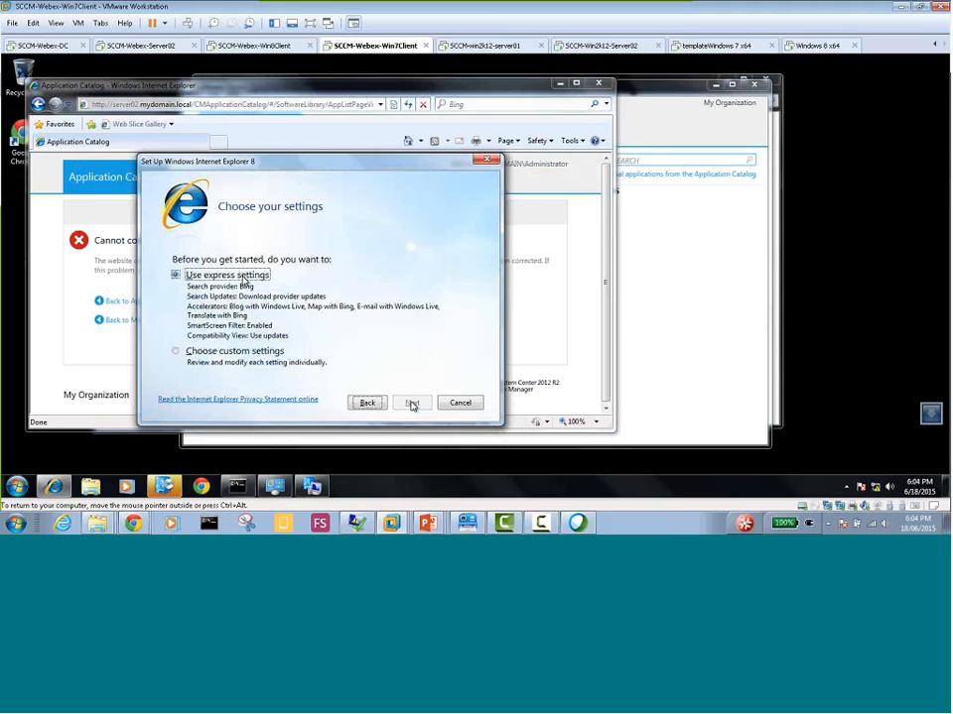
click(411, 403)
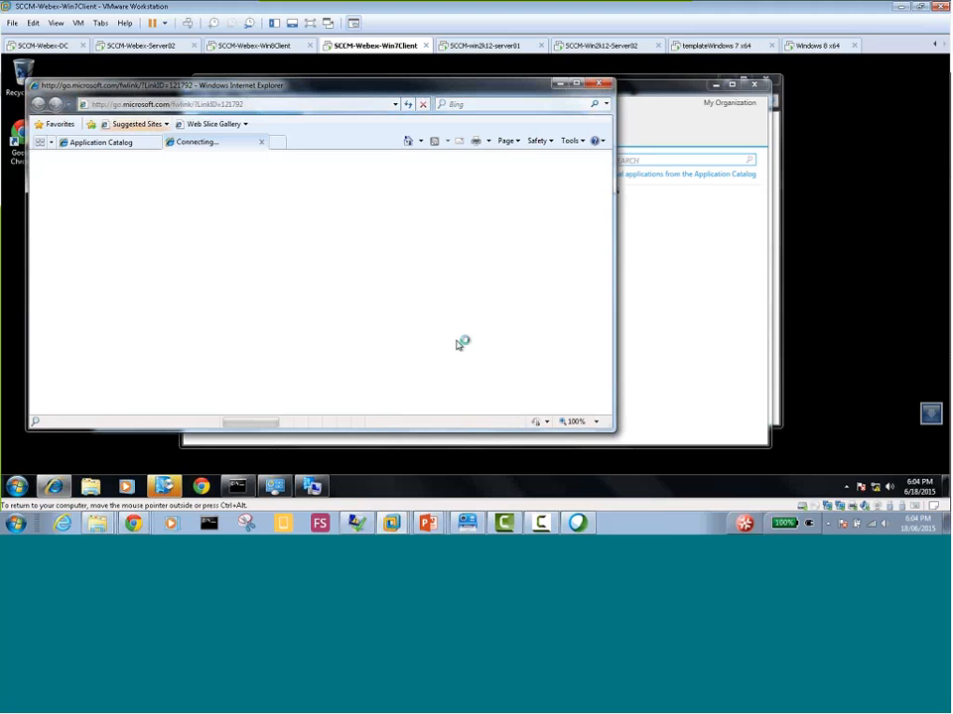
click(105, 144)
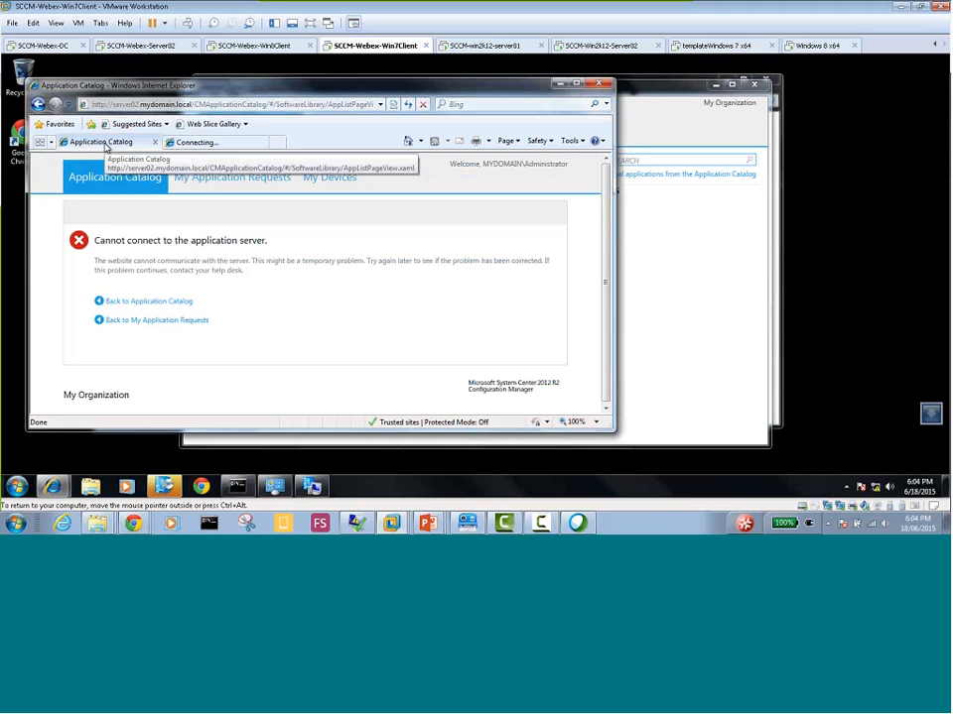
Switch to the Server02 virtual machine and bring up the Configuration Manager console at Client Settings
click(232, 47)
click(163, 47)
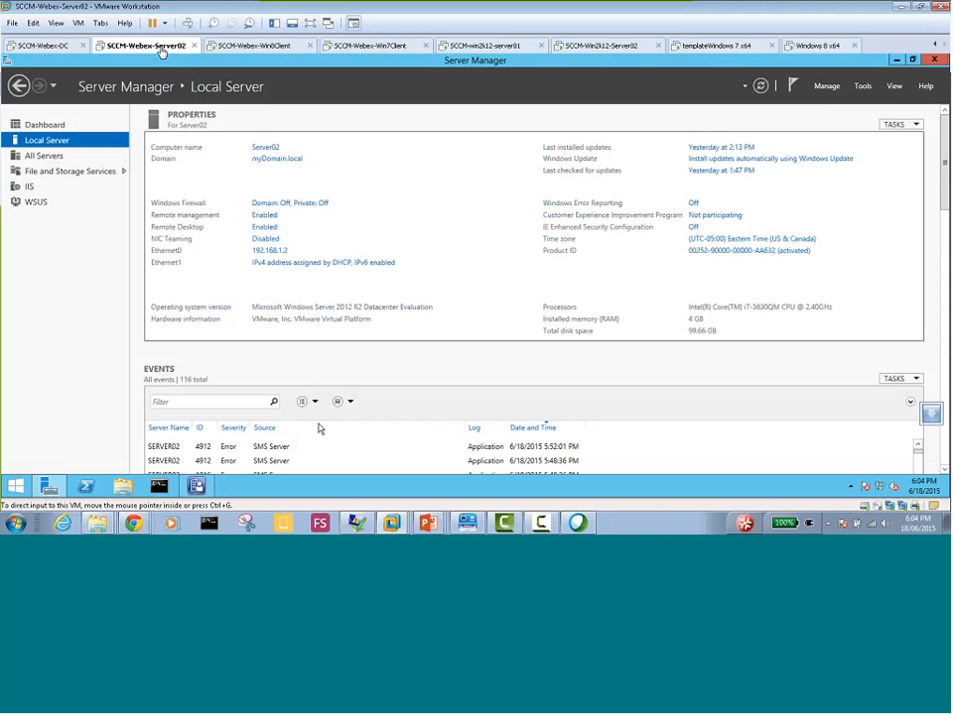
click(198, 486)
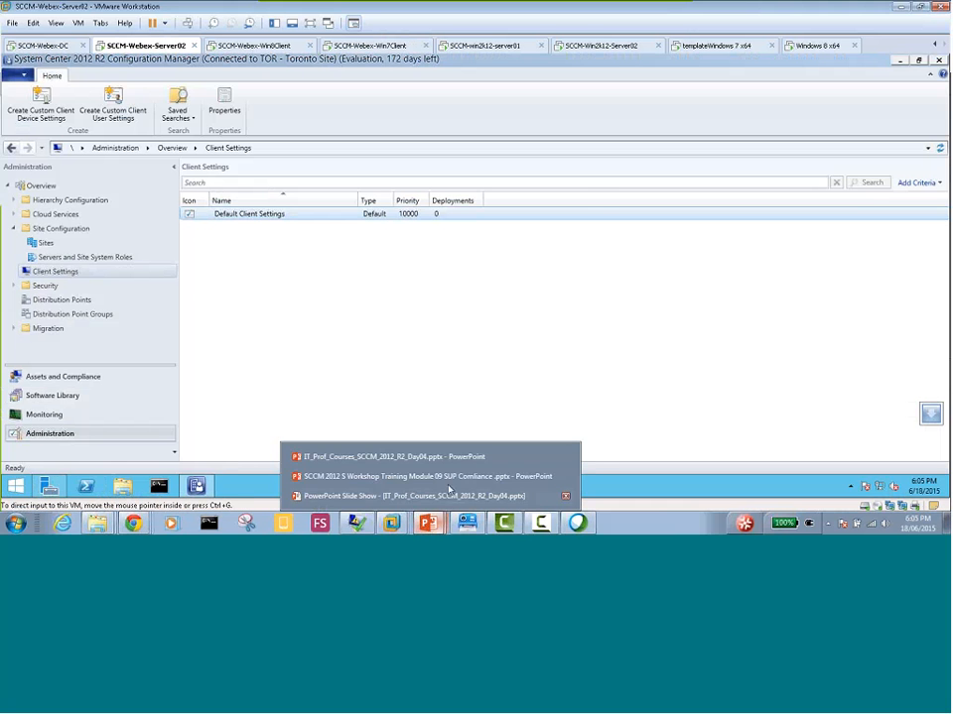
Switch to the PowerPoint slide show and review the slides on configuring a client to use the App. Catalog
click(431, 475)
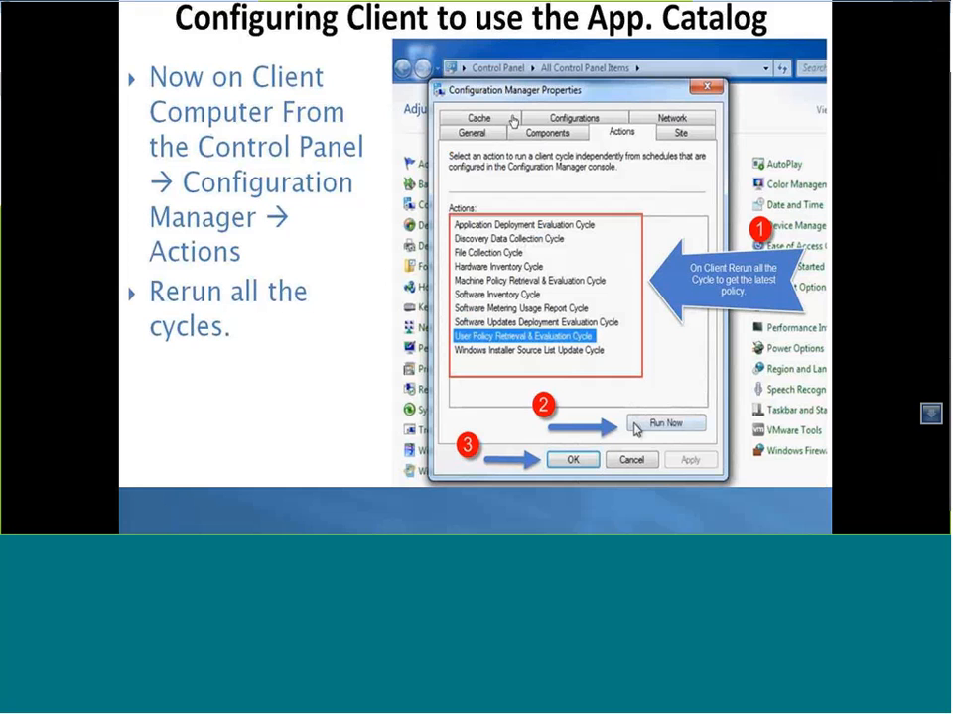
click(262, 245)
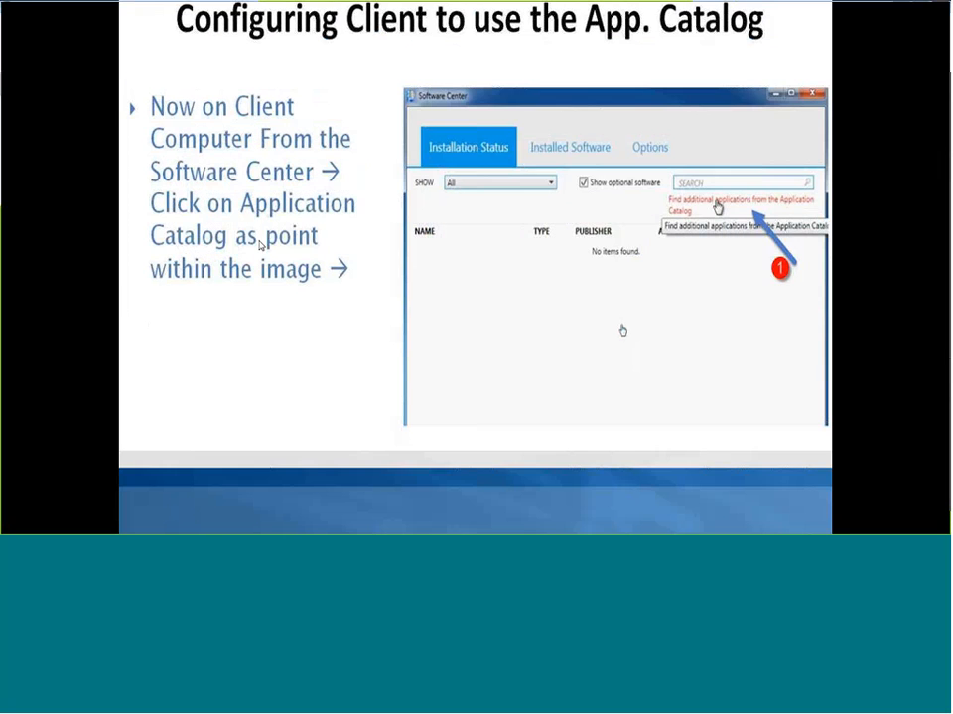
click(260, 246)
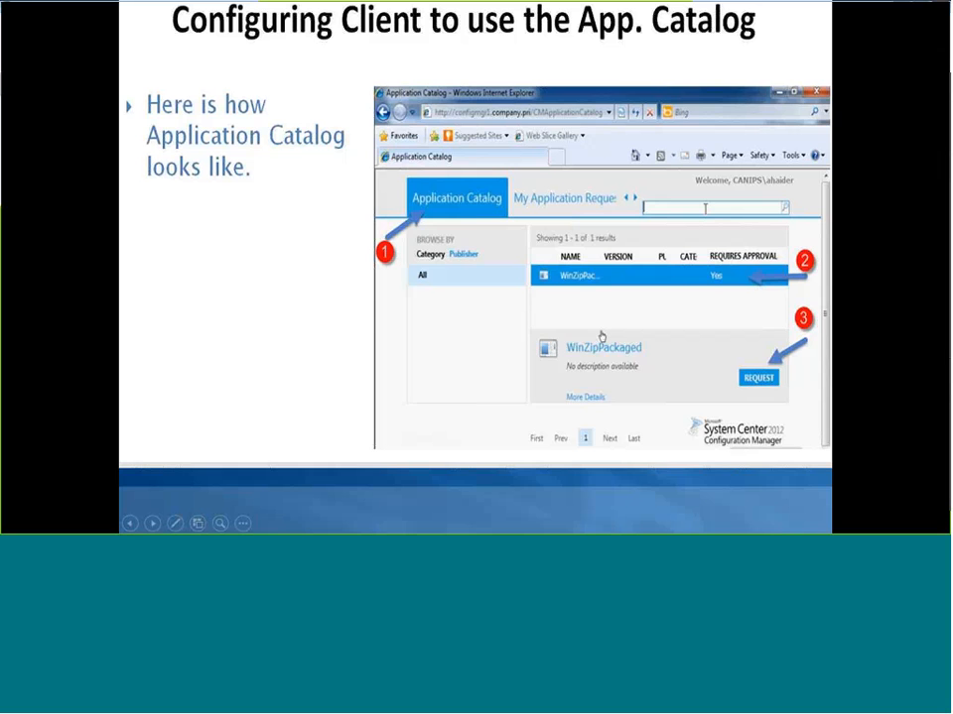
click(281, 337)
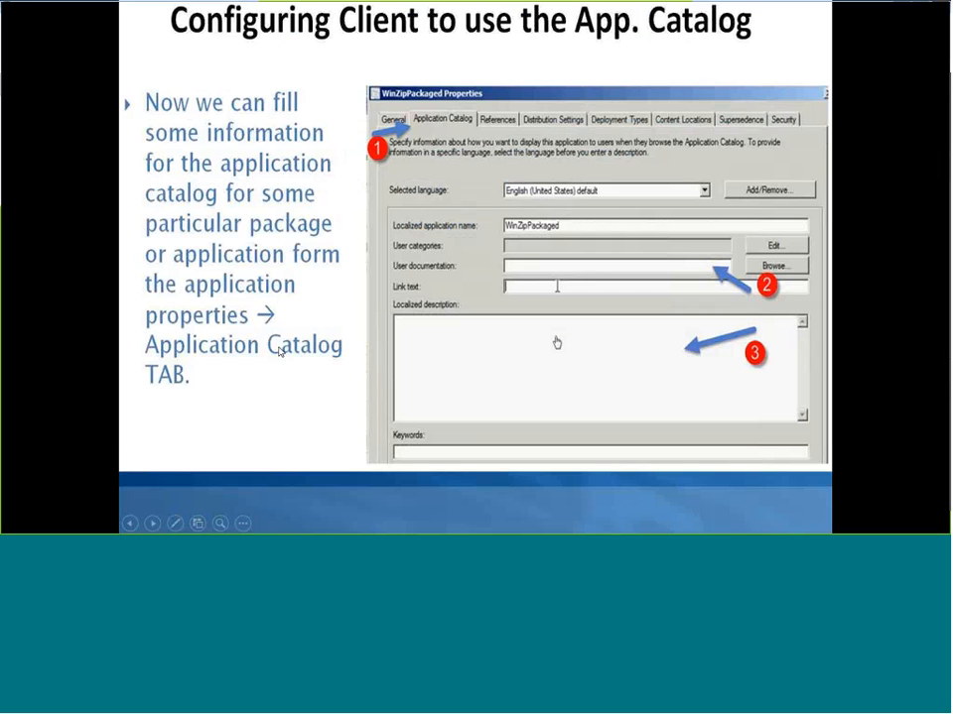
click(266, 162)
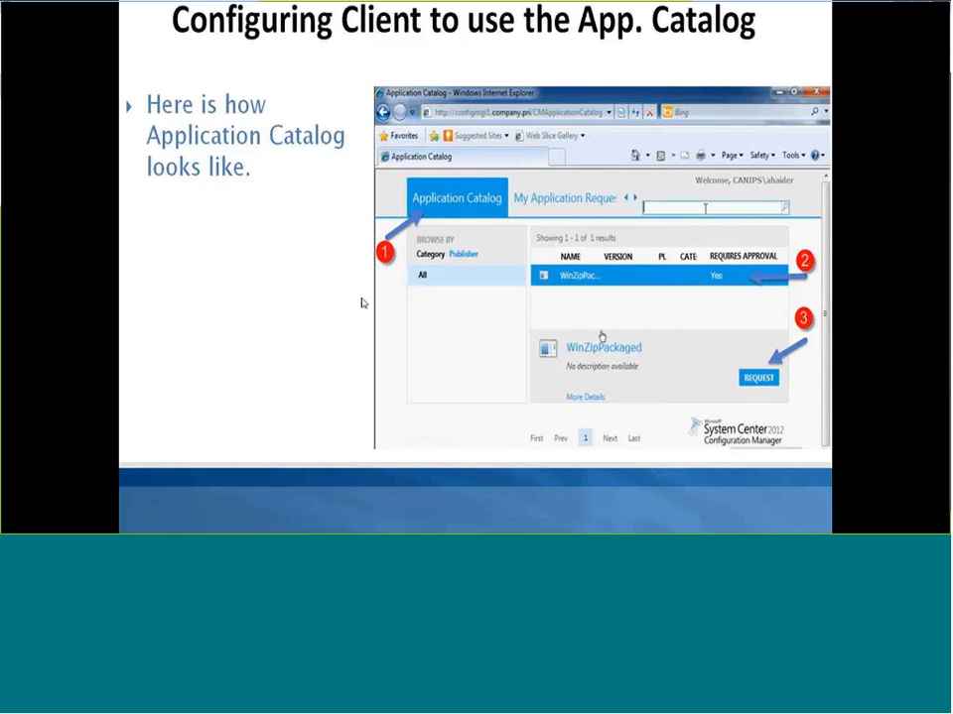
key(Left)
key(Right)
key(Right)
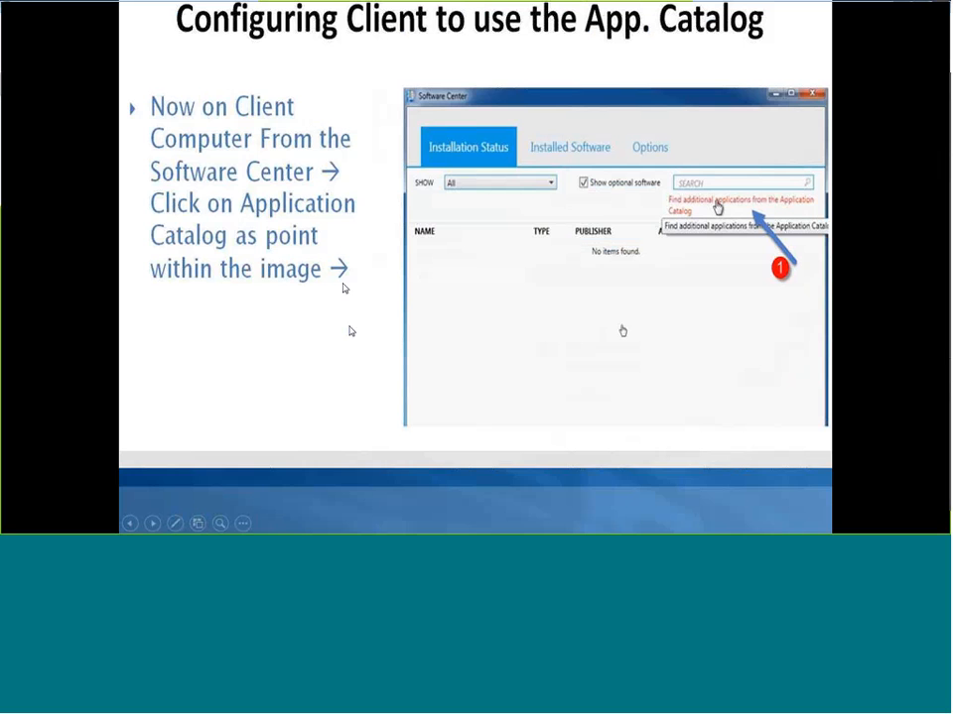
key(Right)
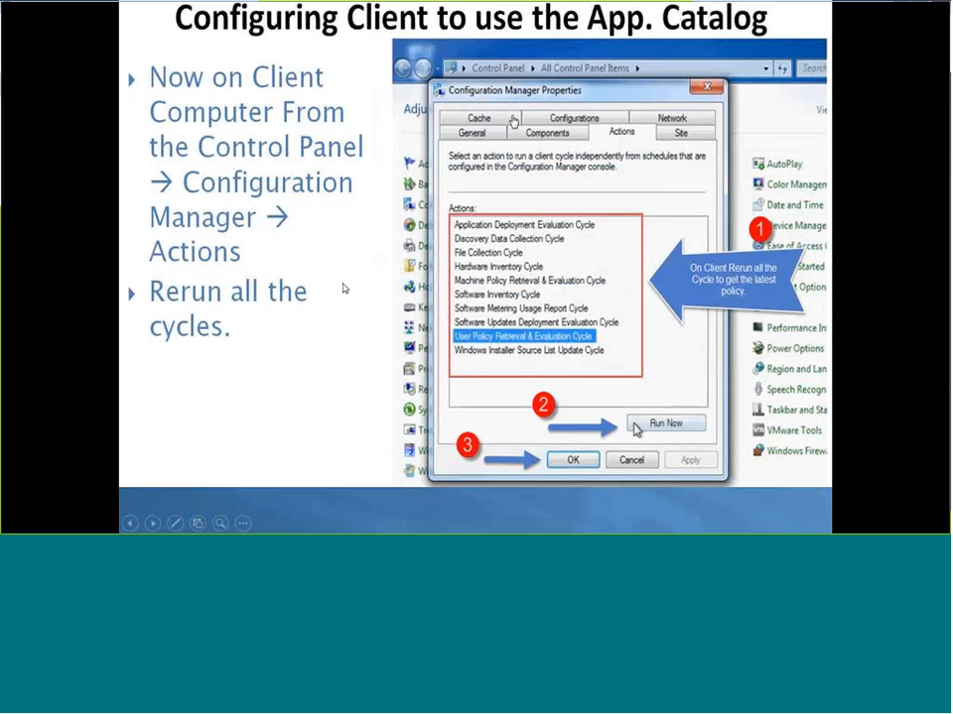
key(Right)
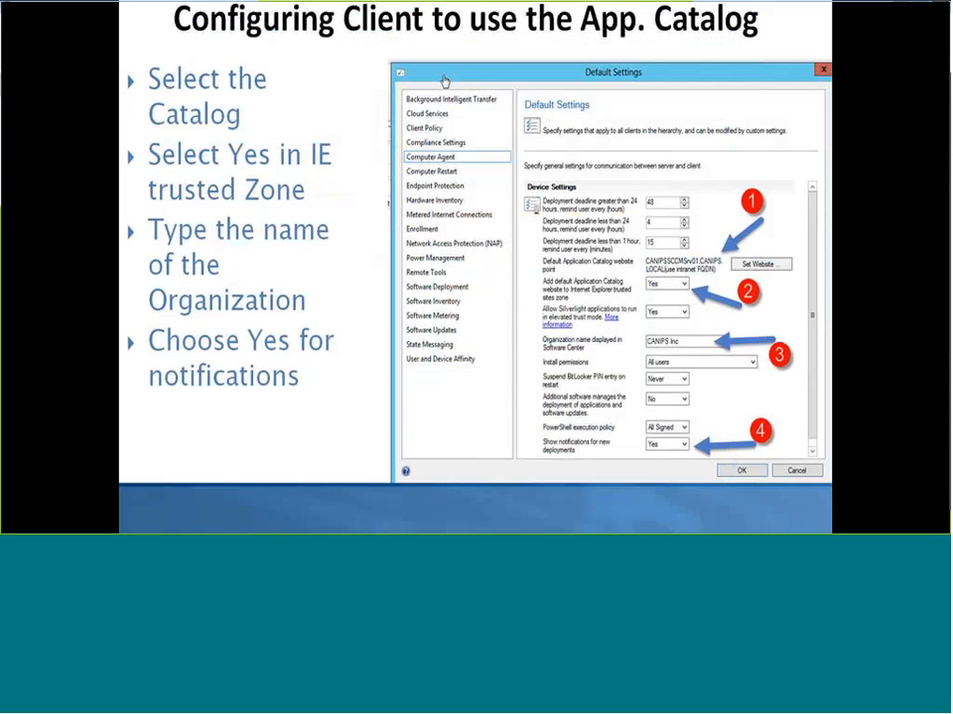
Return to the Windows 7 client in VMware Workstation and retry the Application Catalog from its error page
key(super)
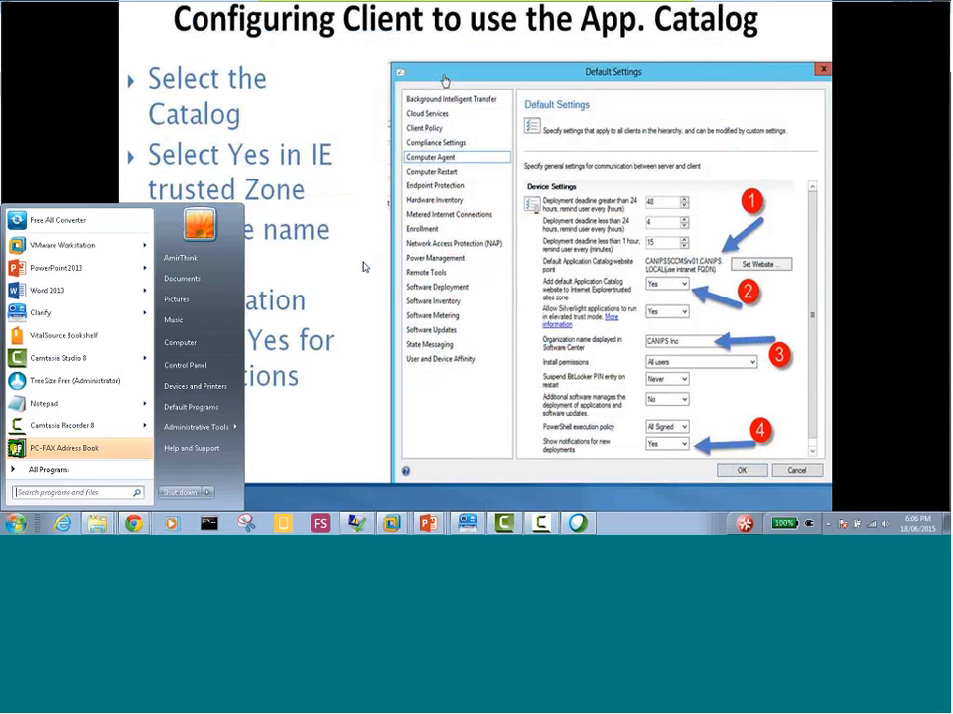
click(395, 525)
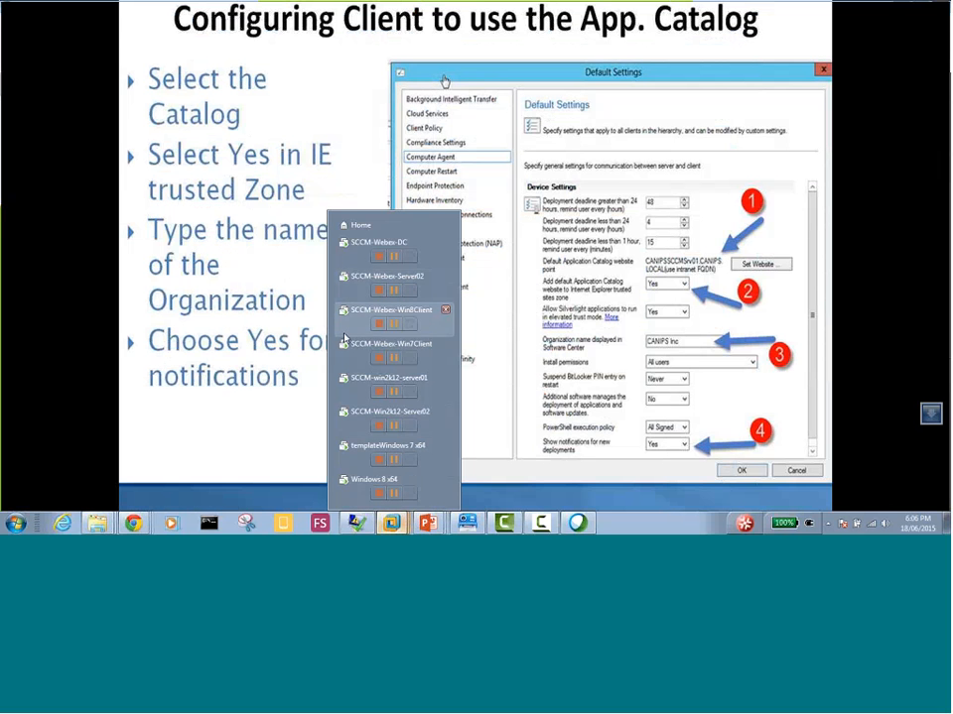
click(348, 349)
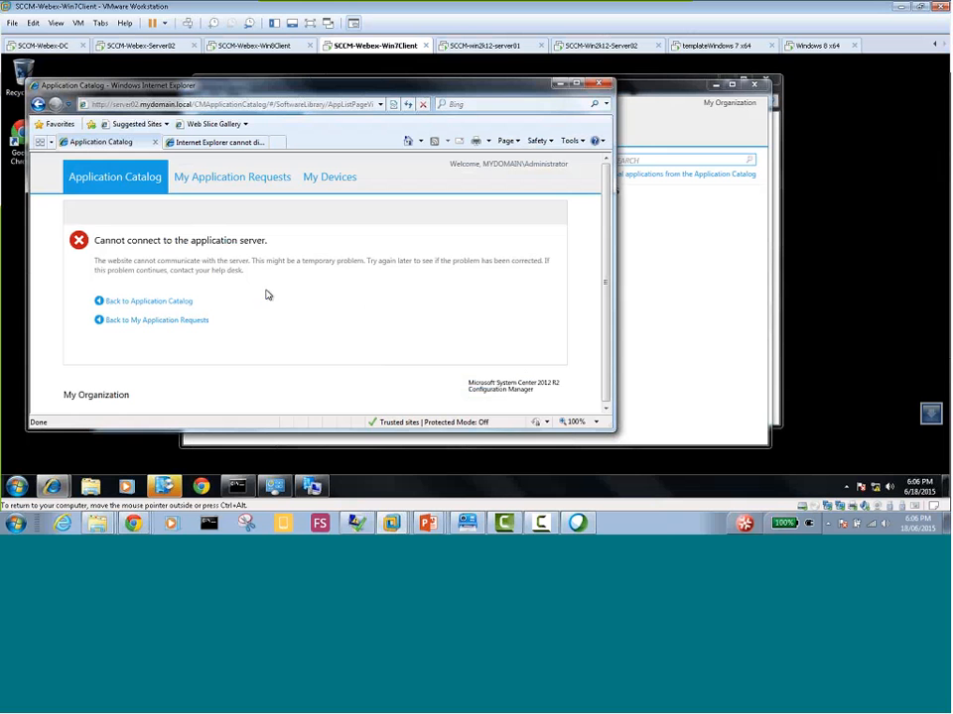
click(164, 301)
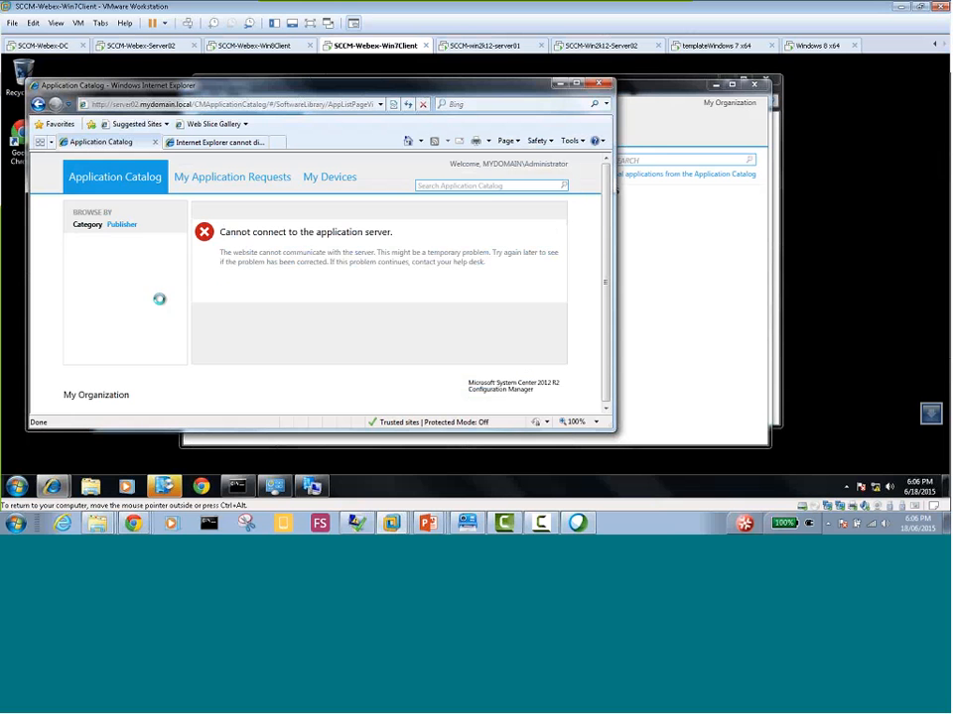
click(286, 296)
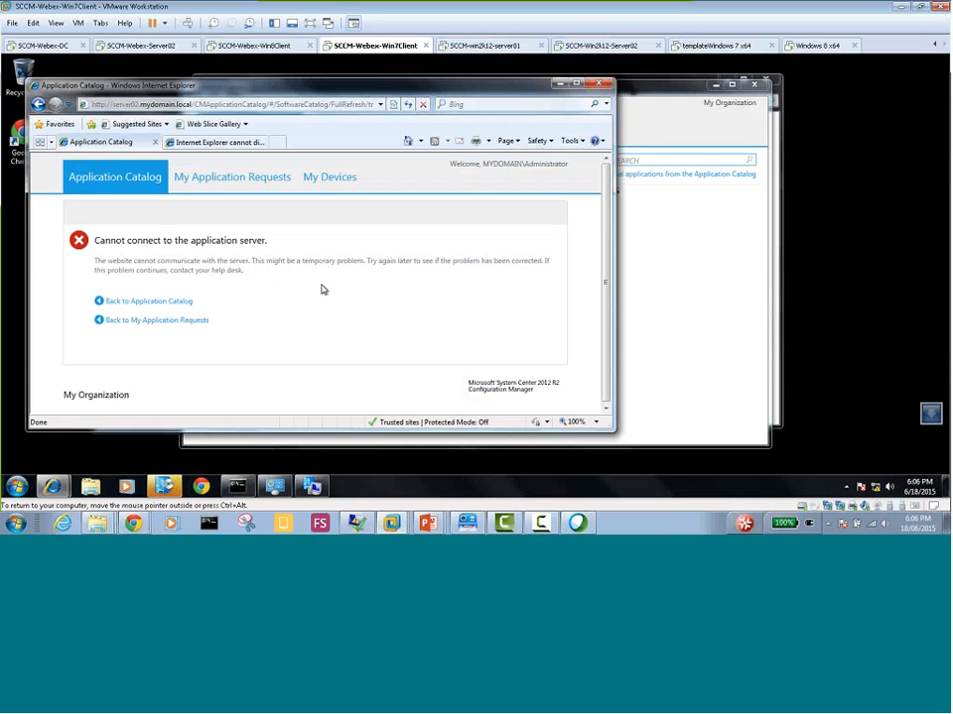
drag(346, 89, 513, 94)
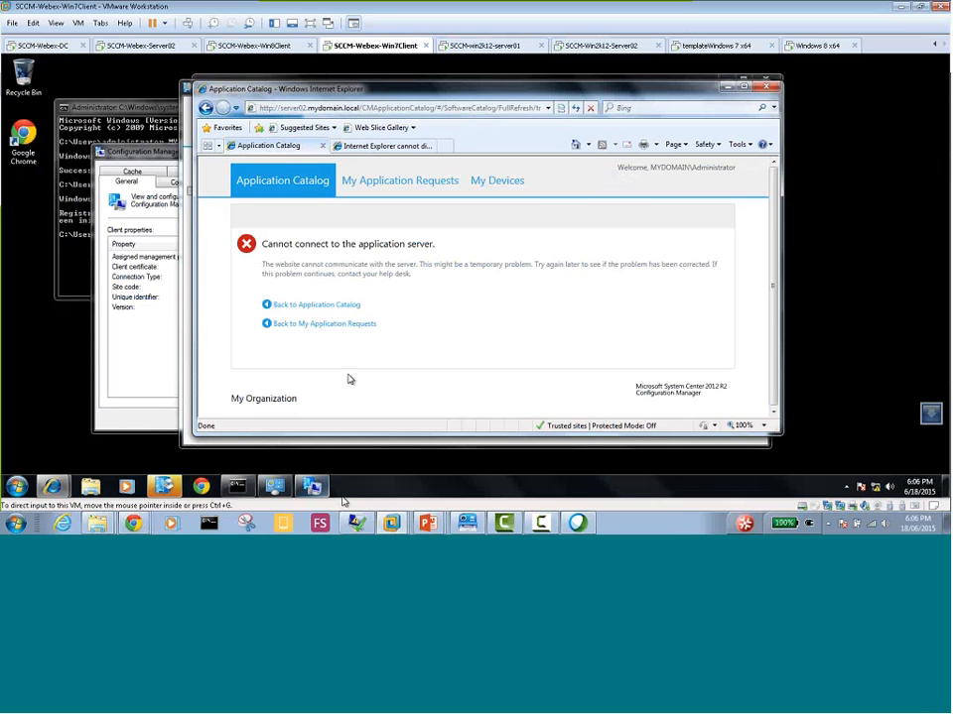
Flush the Windows 7 client's DNS resolver cache from the command prompt with ipconfig /flushdns
click(238, 485)
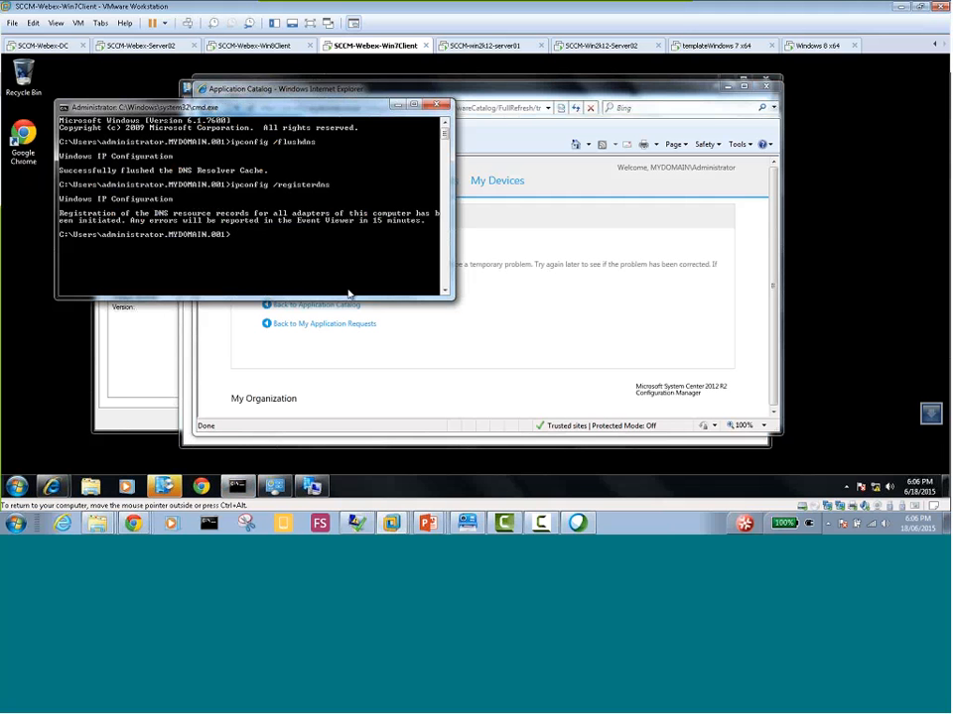
text(ipconfig /flushdns)
key(Return)
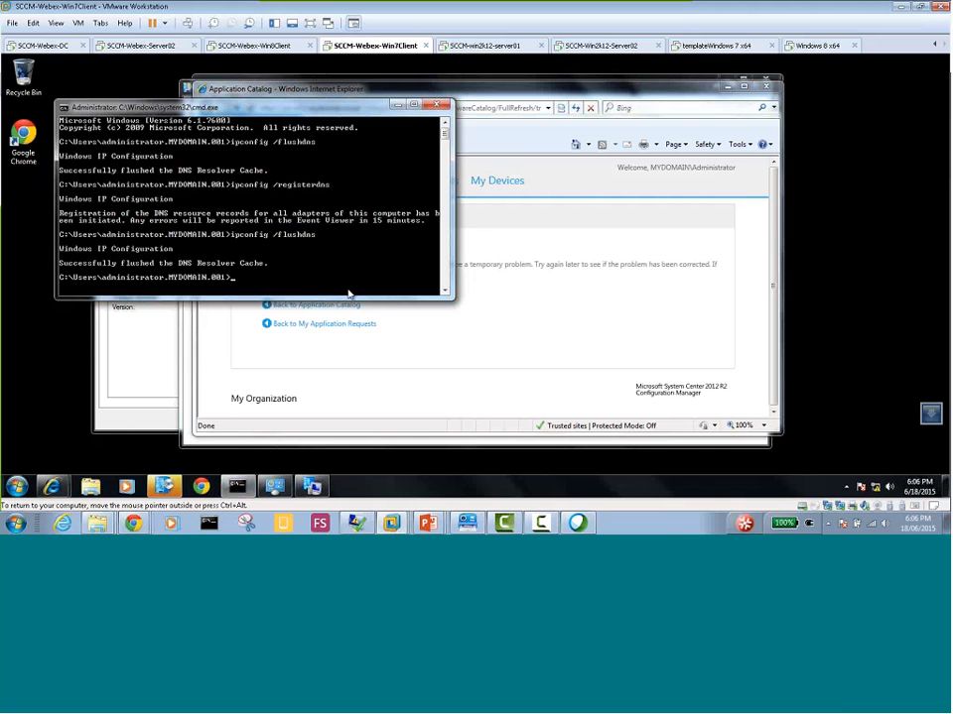
Re-register the Windows 7 client's DNS records with ipconfig /registerdns, and minimize the command prompt
key(Up)
key(BackSpace)
key(BackSpace)
key(BackSpace)
key(BackSpace)
key(BackSpace)
key(BackSpace)
key(BackSpace)
key(BackSpace)
text(registerdns)
key(Return)
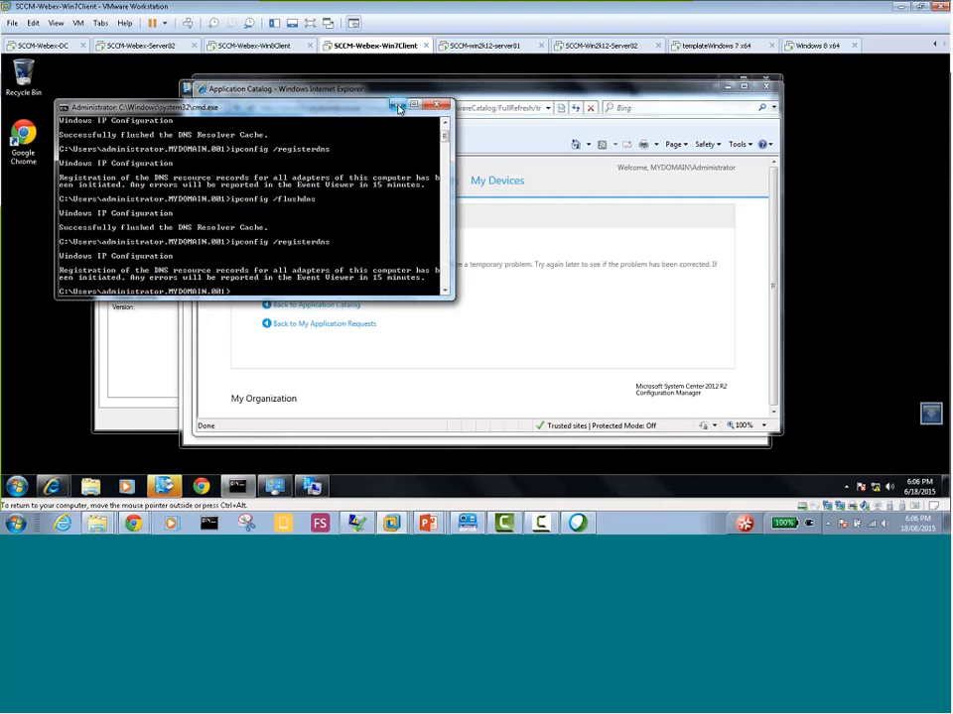
click(397, 106)
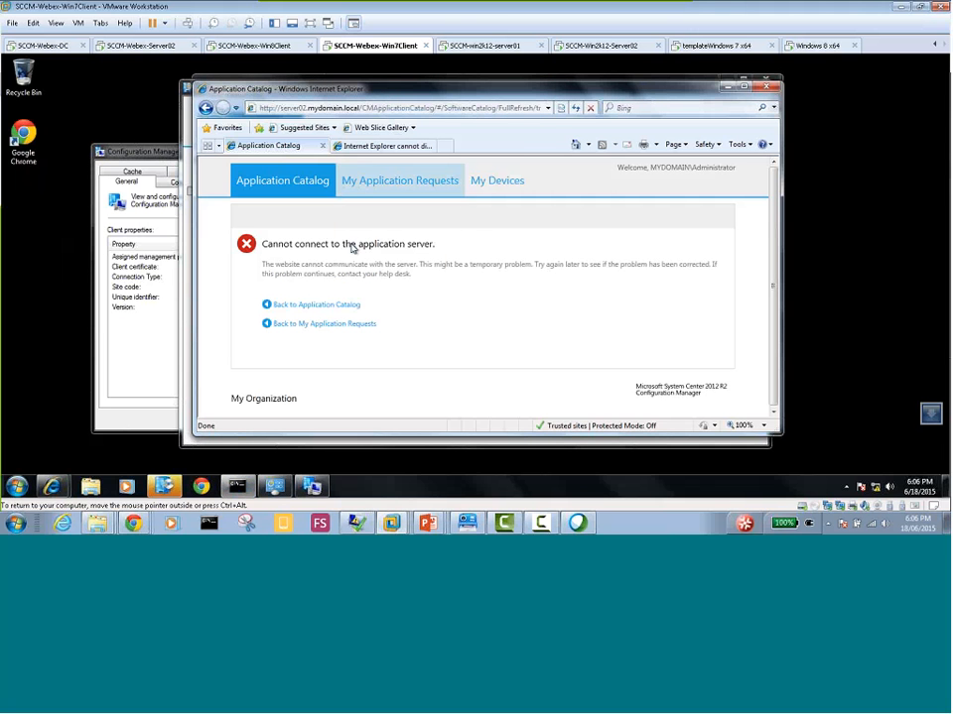
Refresh the Application Catalog page on the Windows 7 client and retry its link back to the catalog
key(F5)
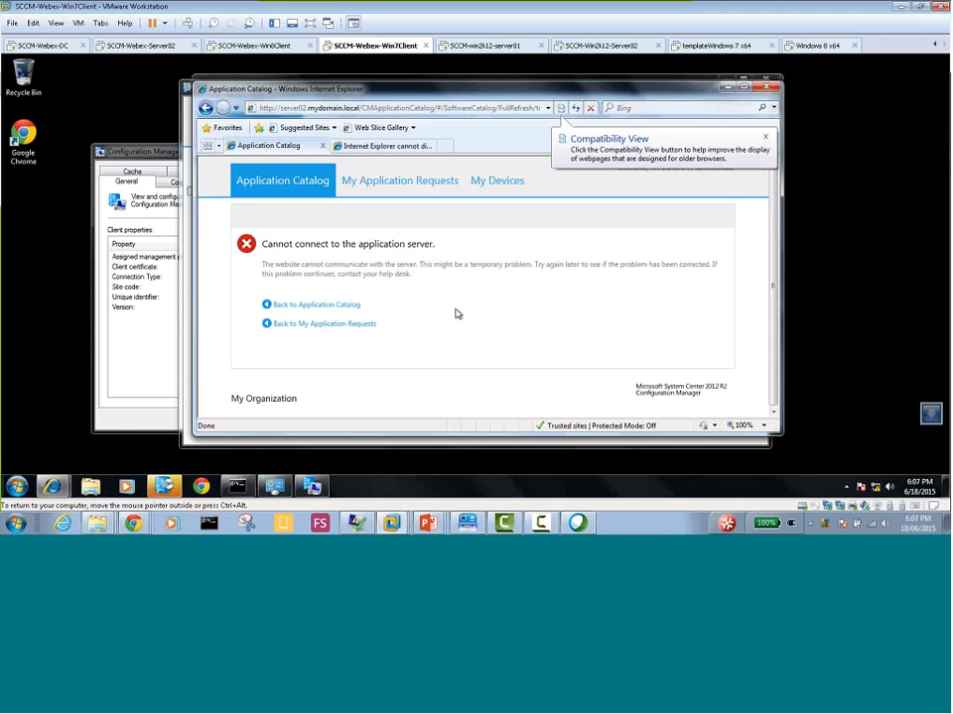
click(312, 326)
click(342, 297)
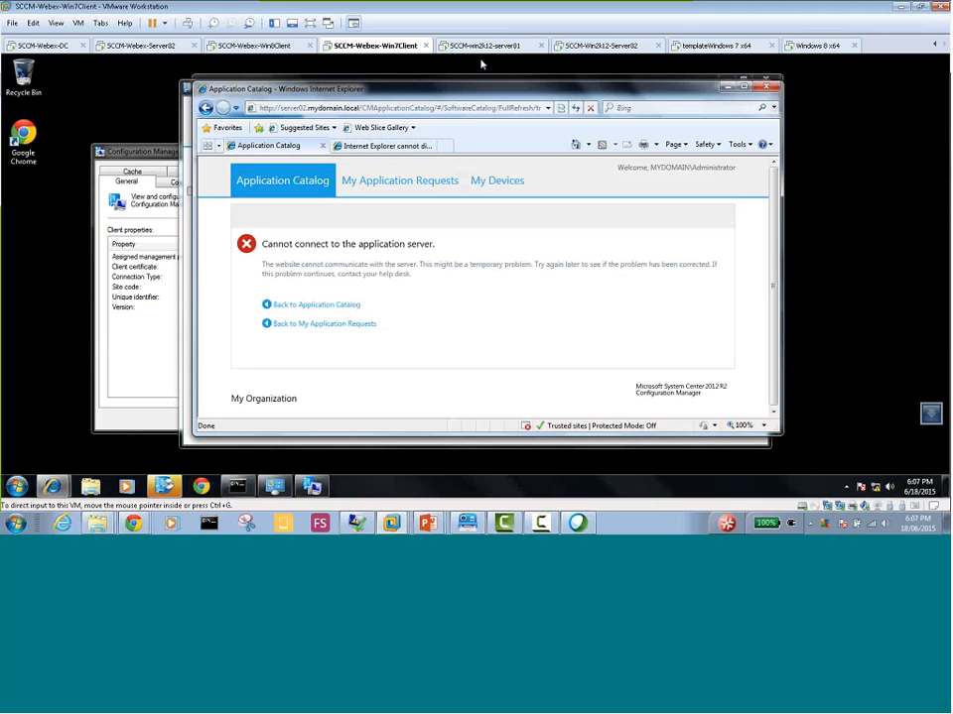
On the Windows 8 client, close the browser and reopen the Application Catalog from Software Center
click(260, 46)
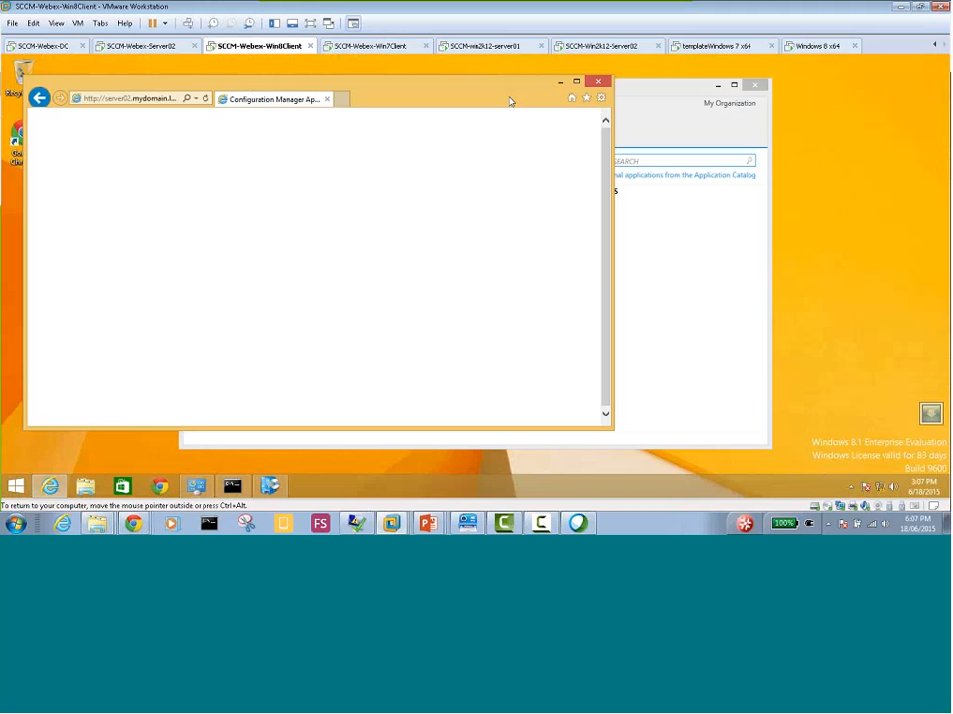
click(597, 82)
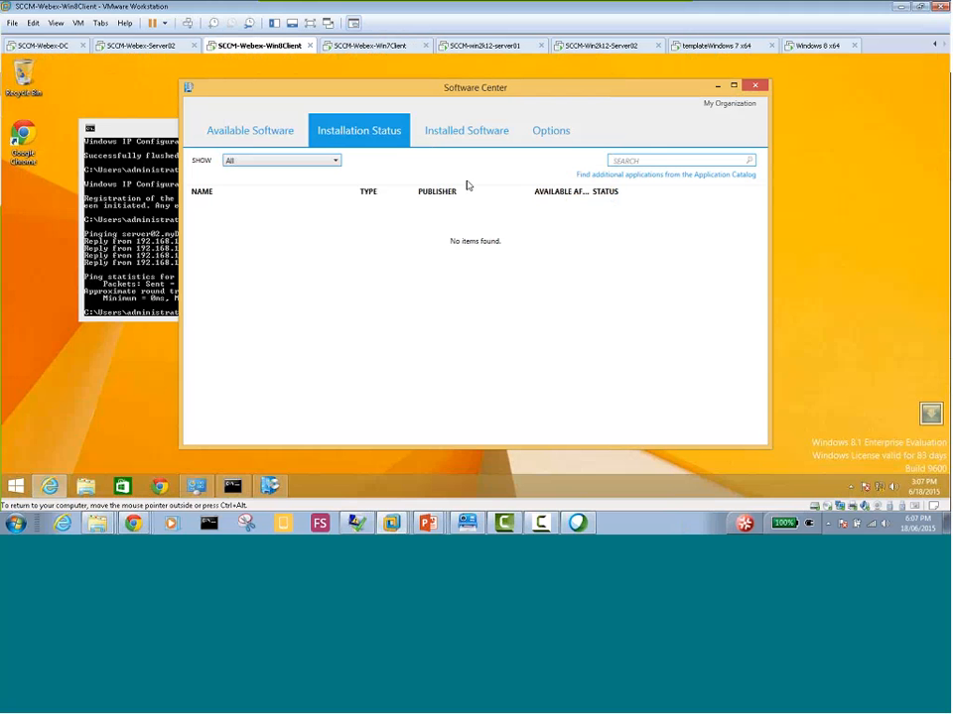
click(659, 176)
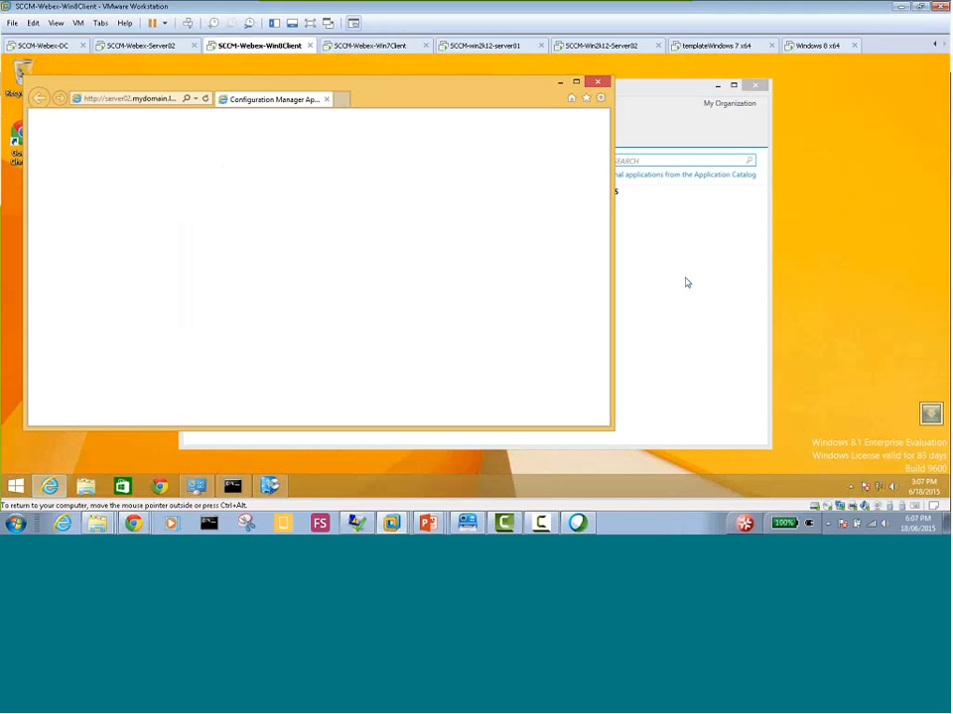
Look through Server02's apps, including a search for "software", and return to its desktop
click(150, 47)
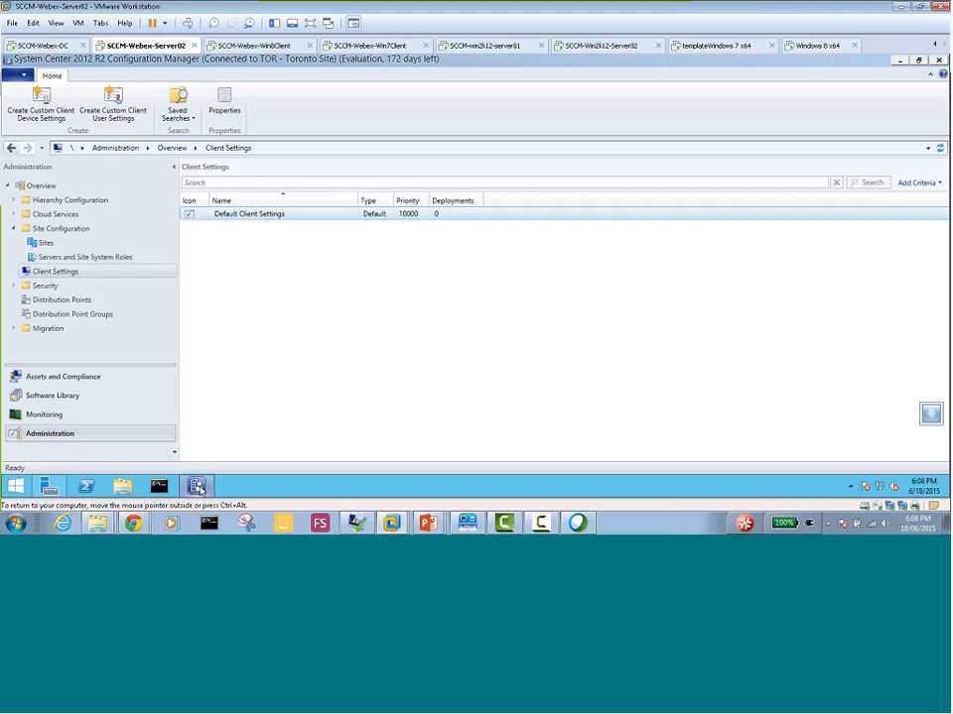
click(197, 487)
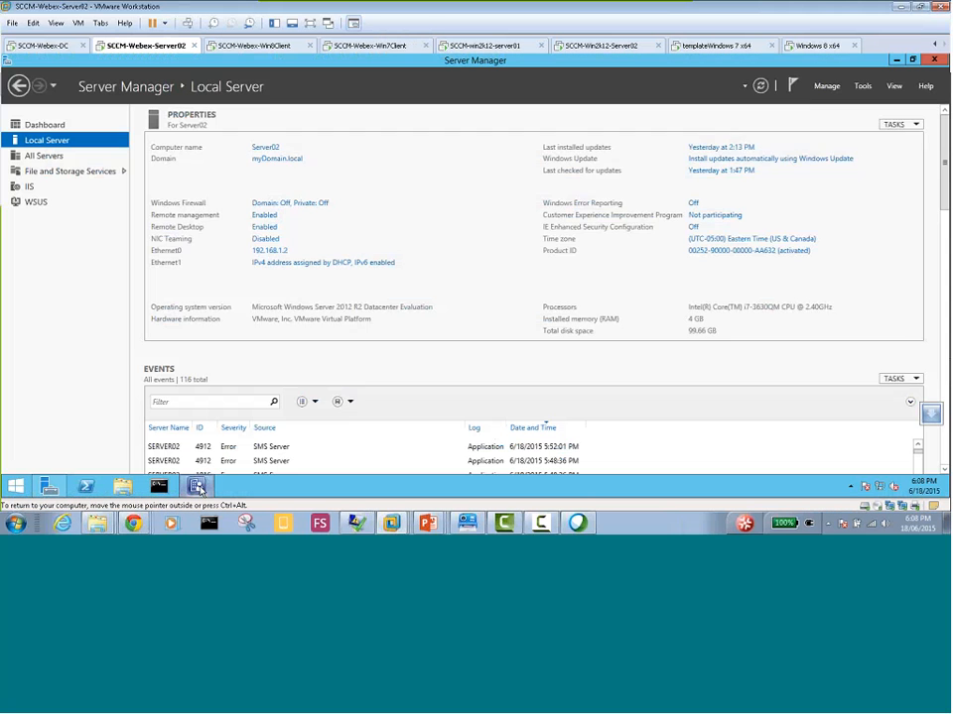
click(15, 486)
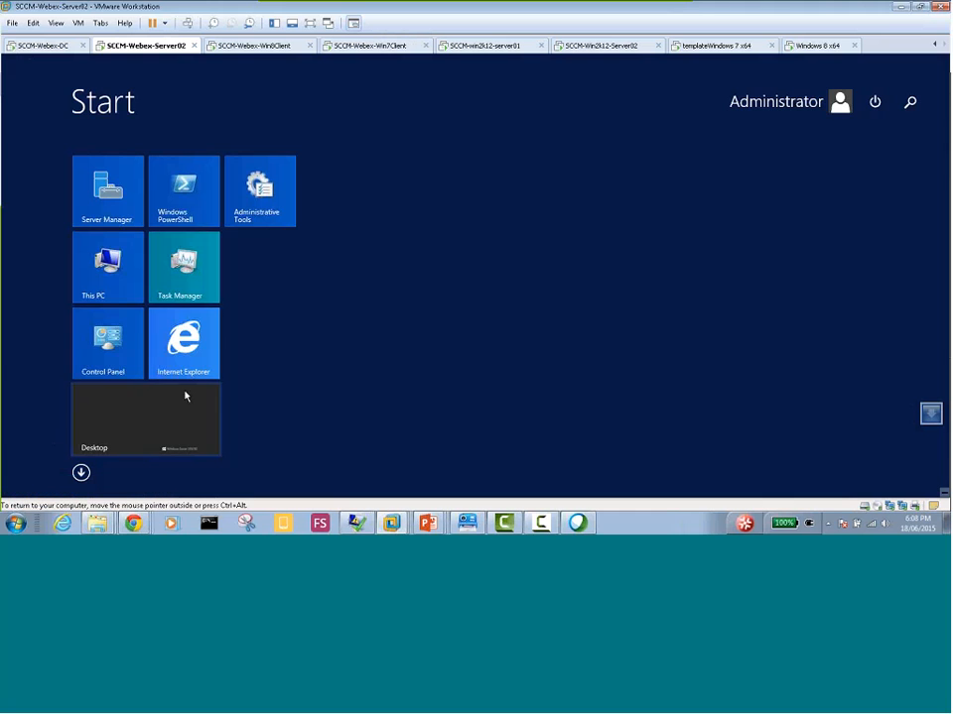
click(911, 103)
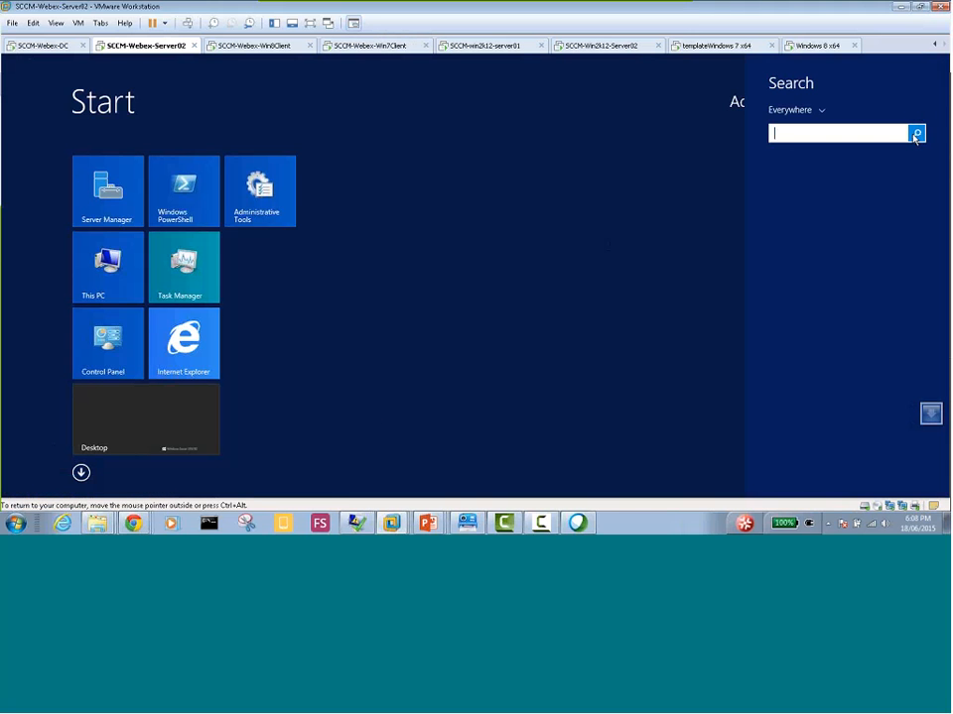
text(softwa)
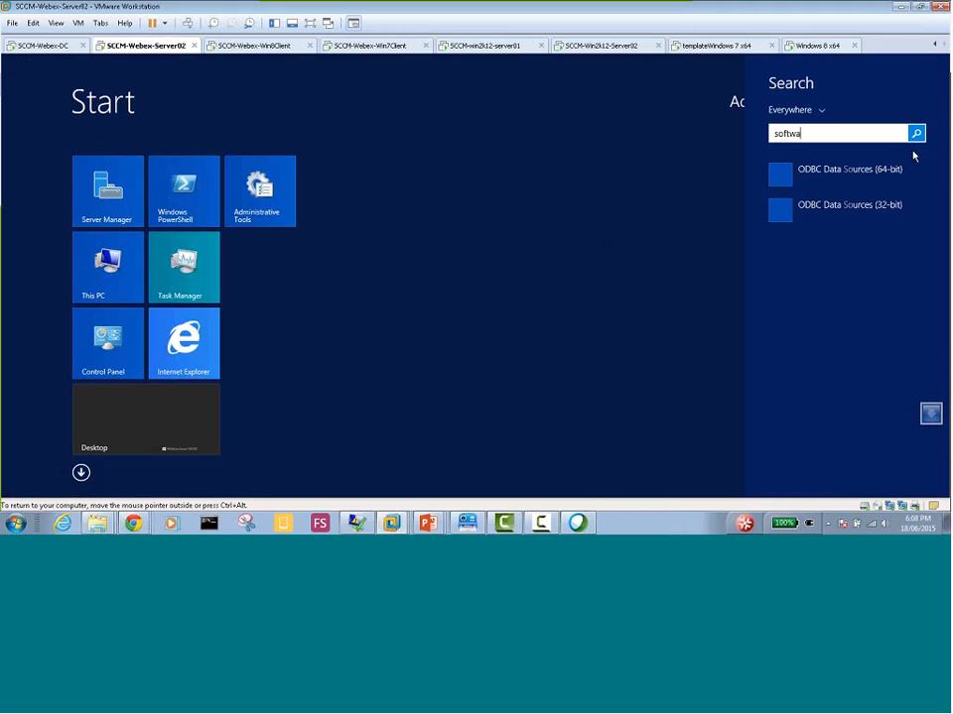
text(re)
click(16, 486)
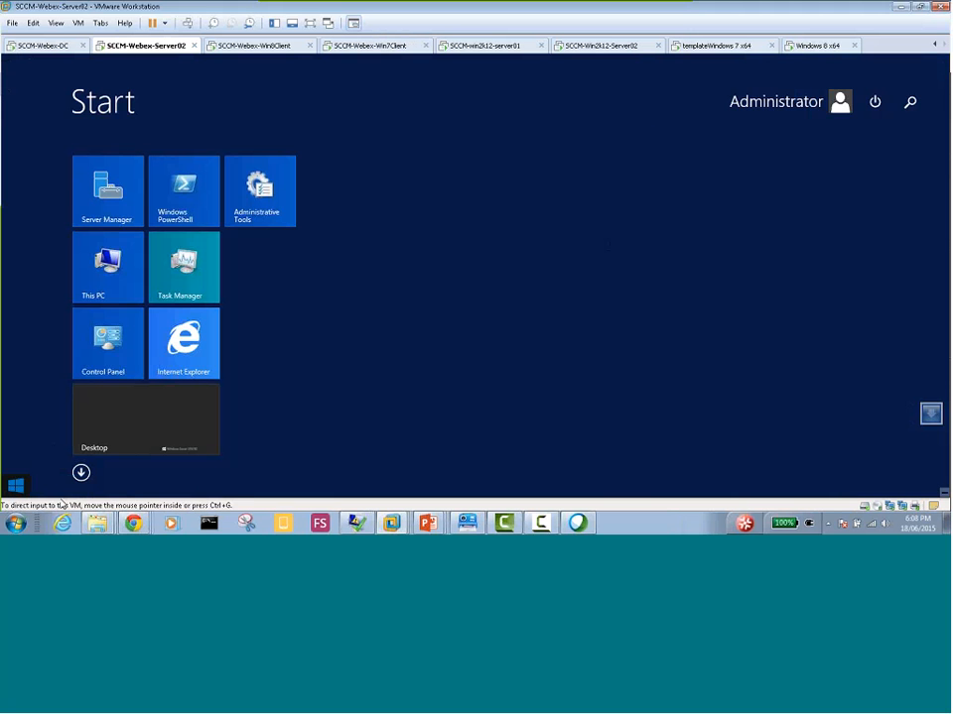
click(80, 473)
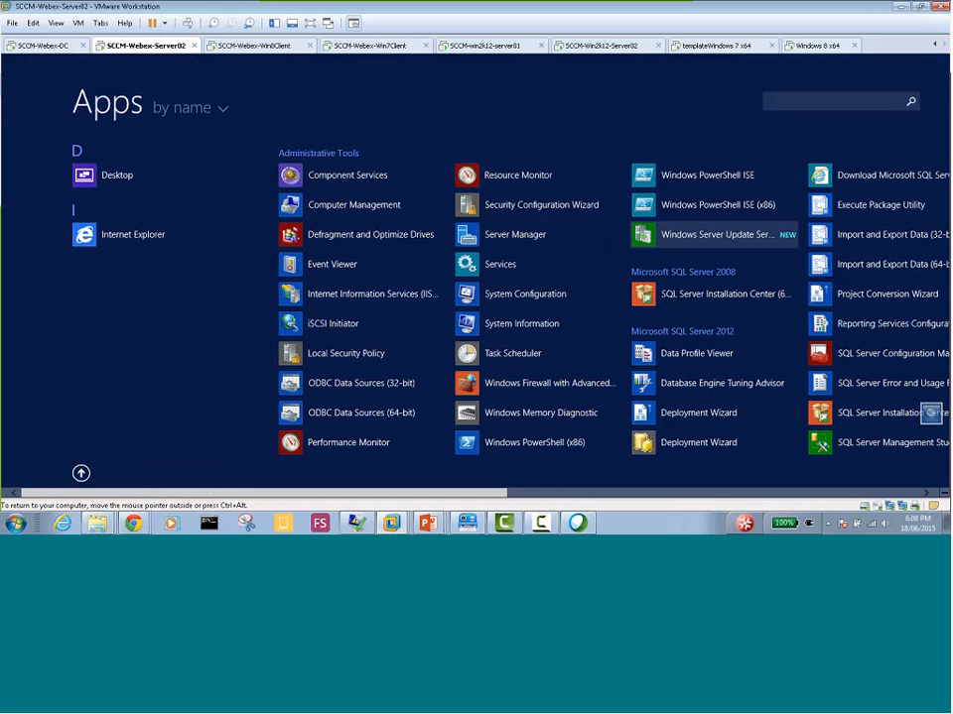
click(82, 473)
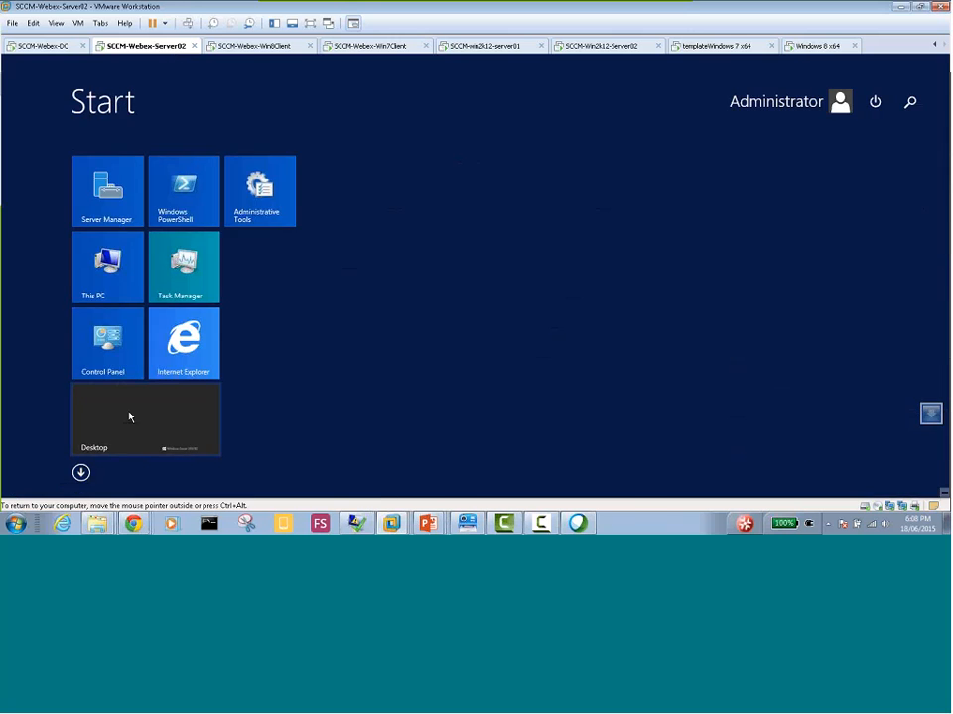
click(132, 417)
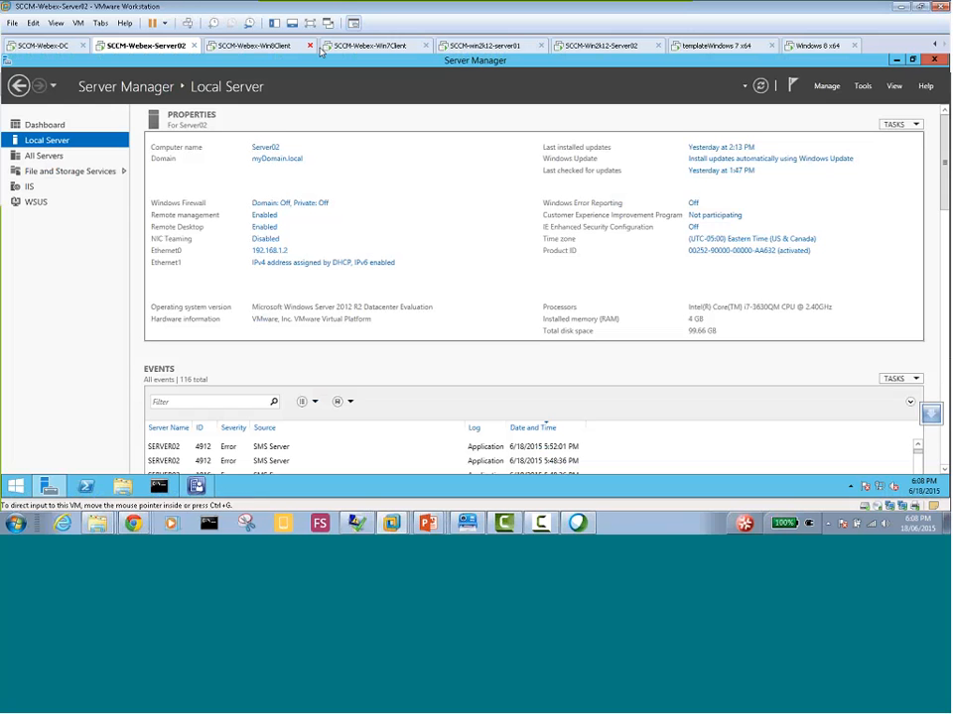
On the Windows 8 client, retry the Application Catalog error page's links to My Application Requests and back to the catalog
click(260, 46)
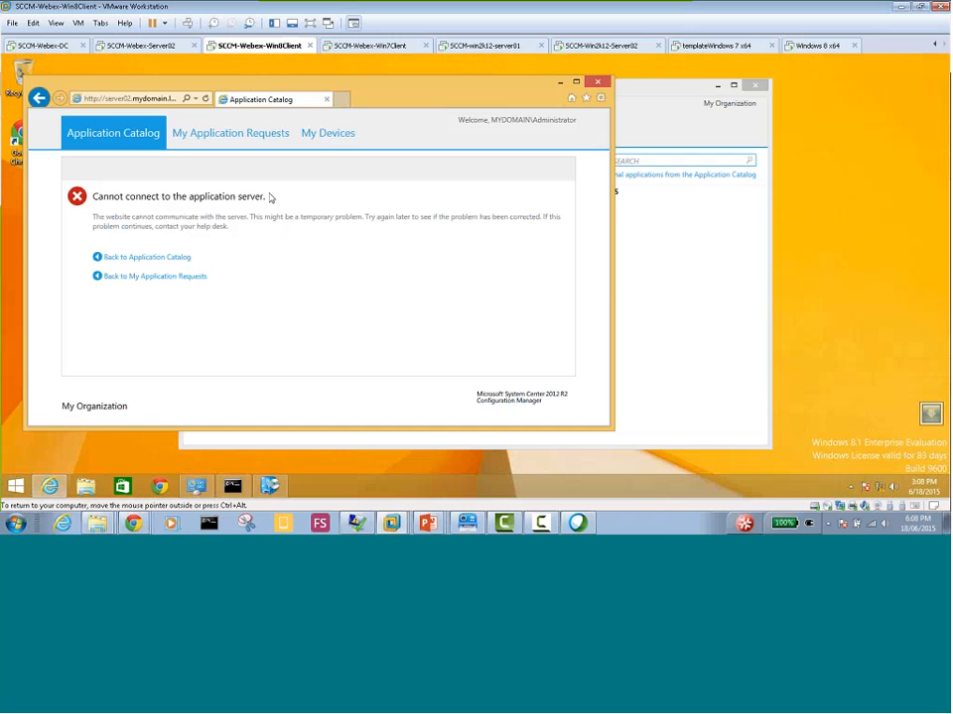
click(144, 275)
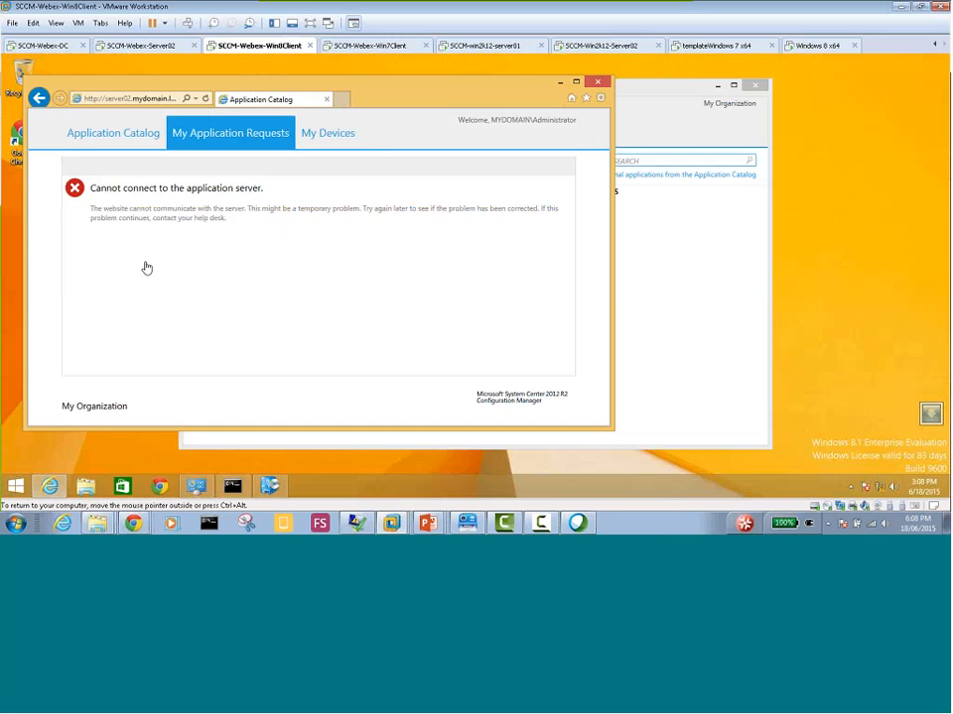
click(154, 256)
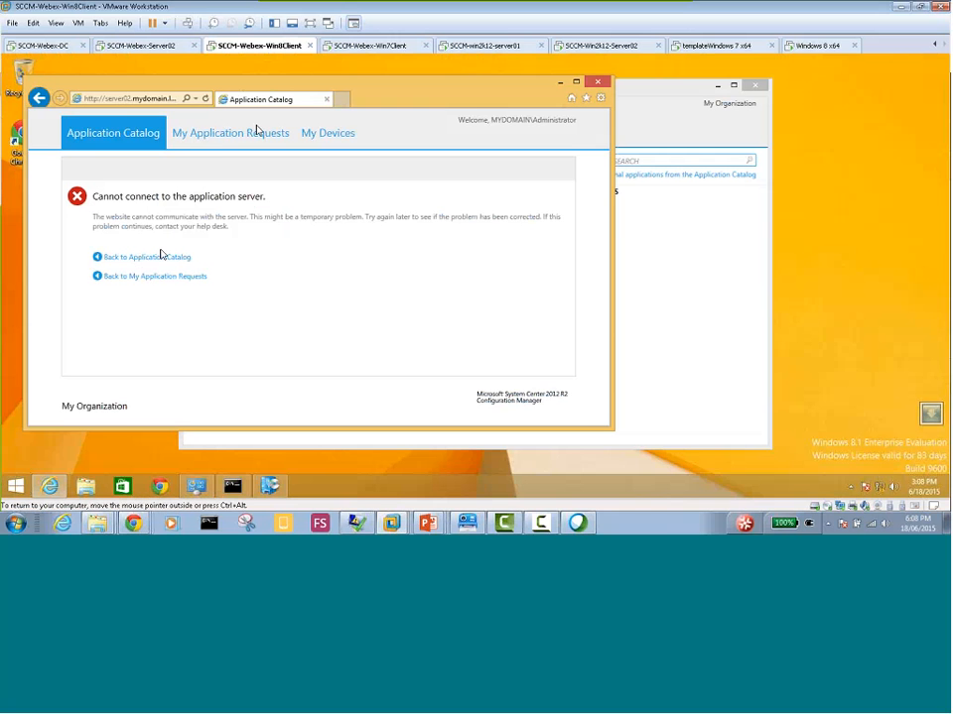
Switch to Server02 and bring up the Configuration Manager console at its Client Settings list
click(149, 46)
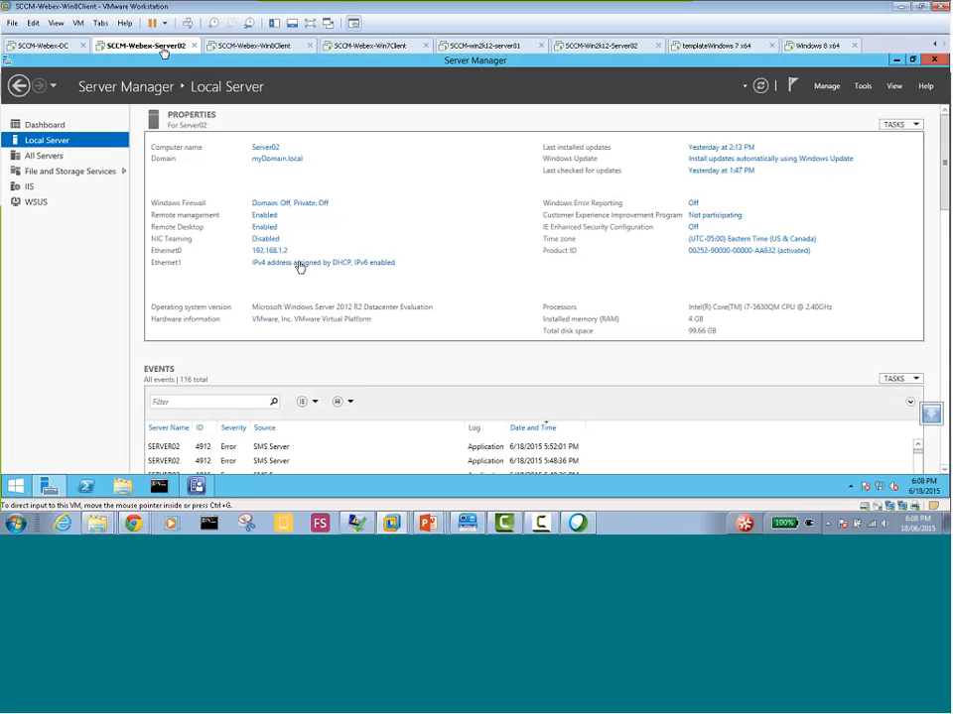
click(203, 488)
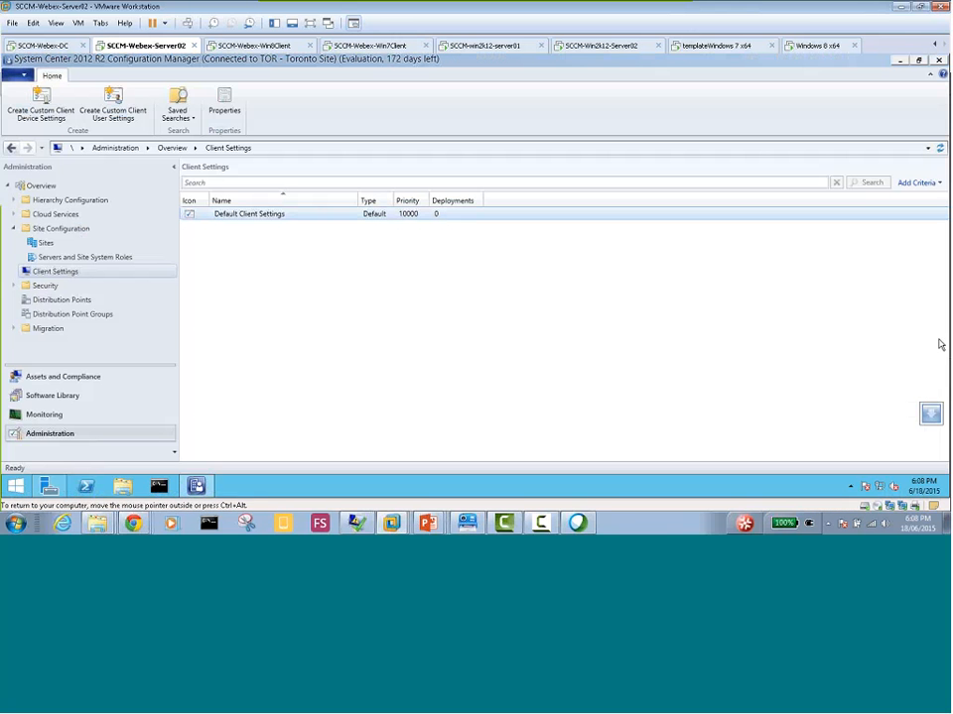
mouse_move(133, 523)
click(231, 363)
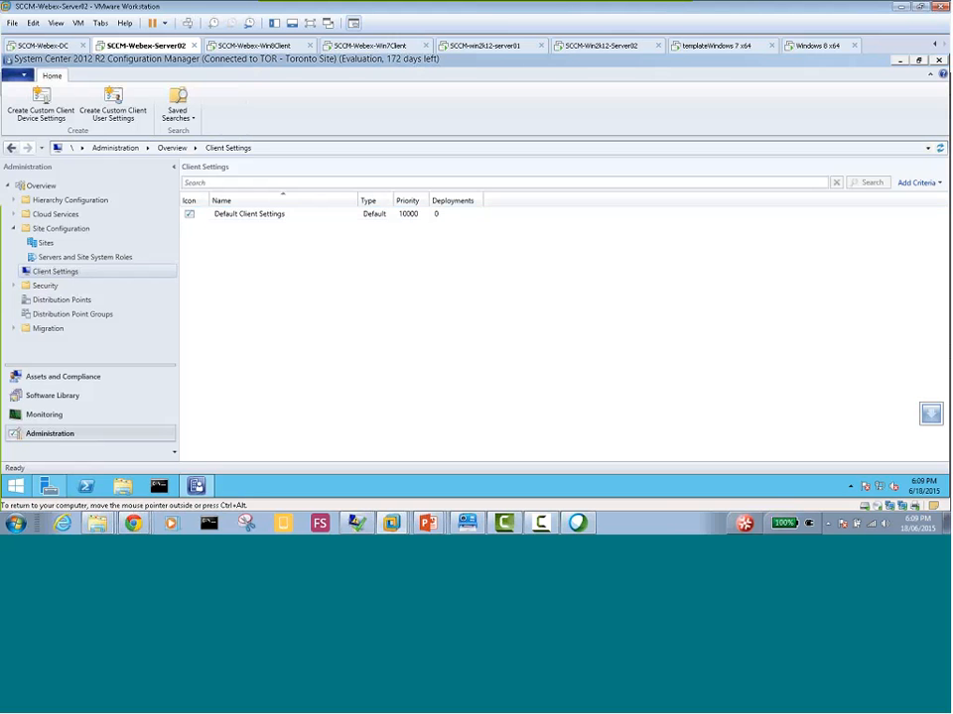
click(17, 487)
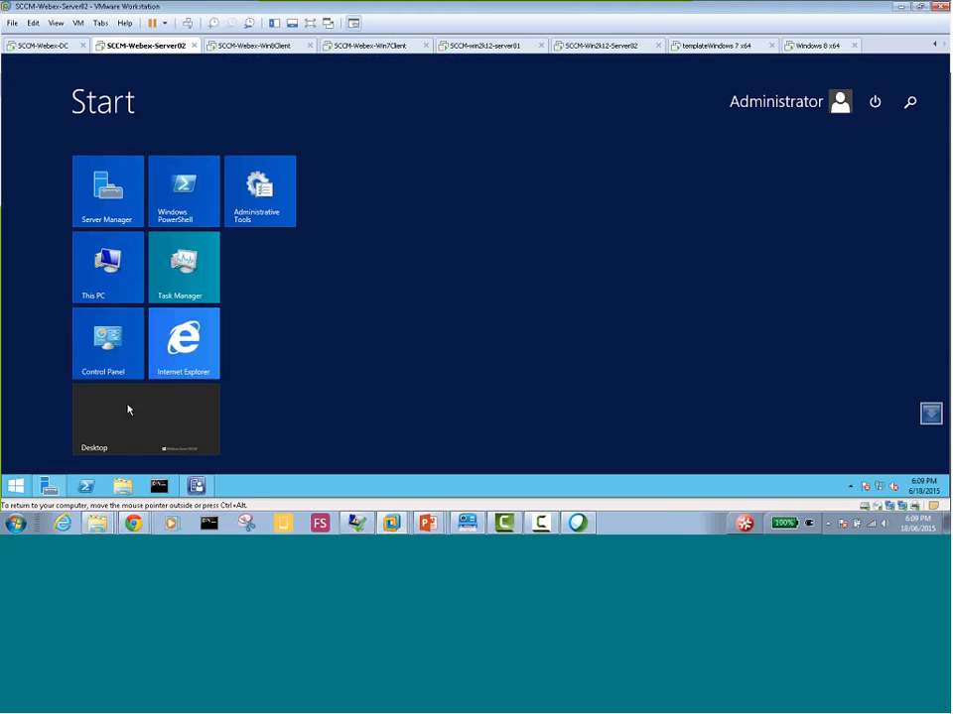
click(176, 337)
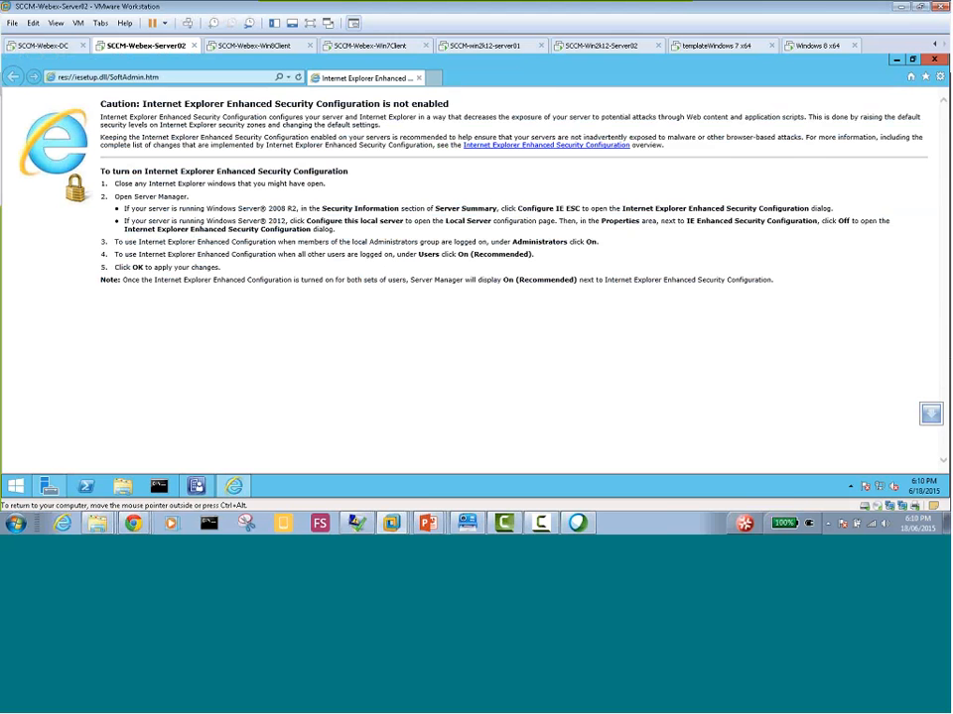
click(287, 77)
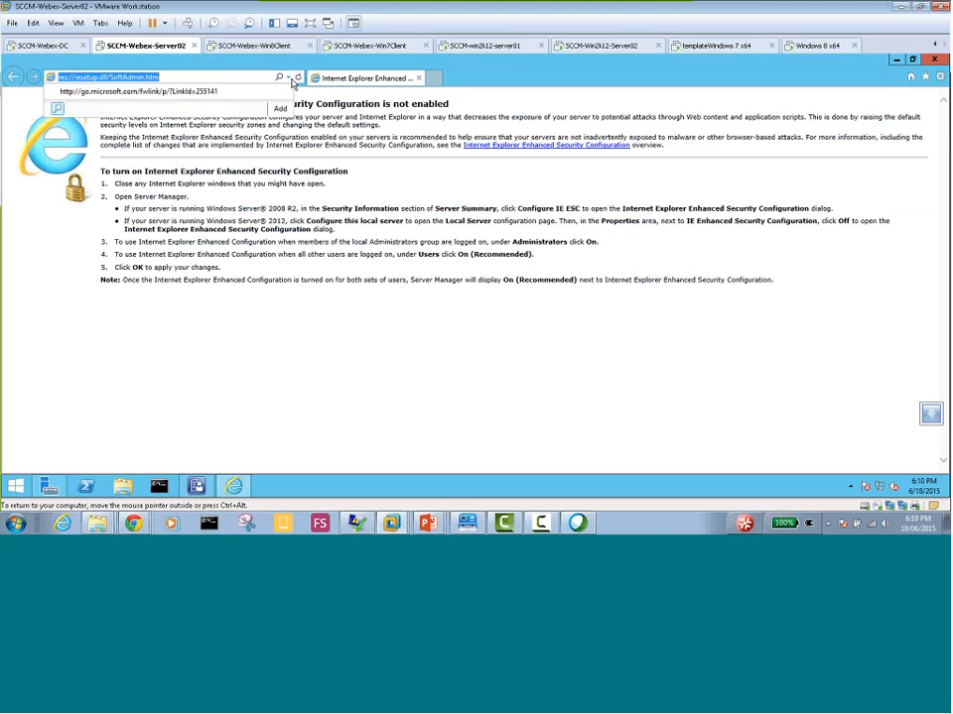
click(270, 91)
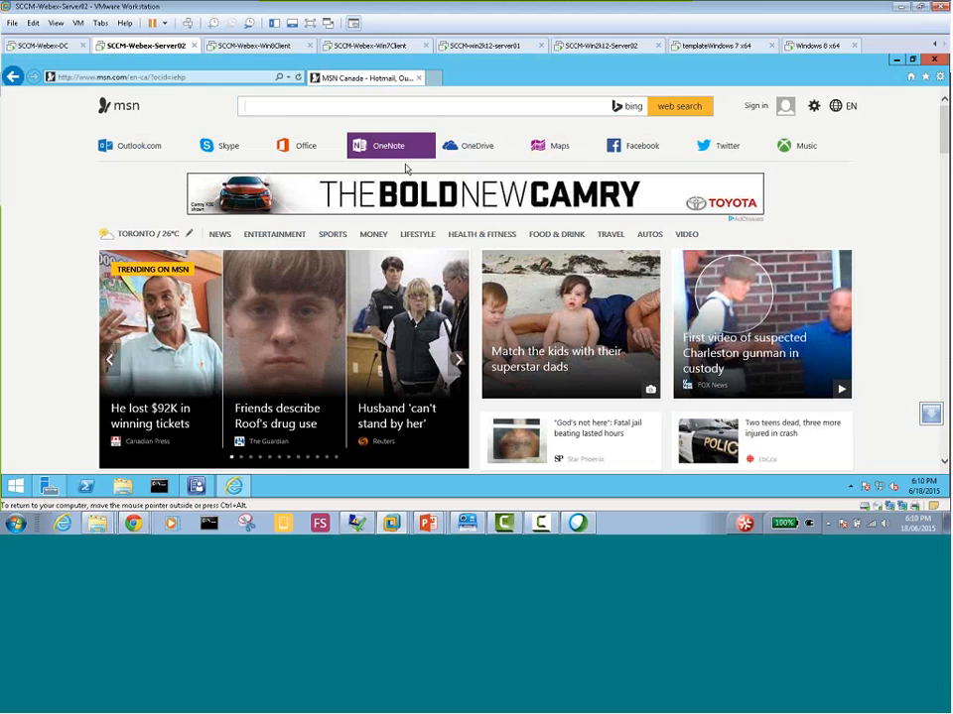
click(419, 78)
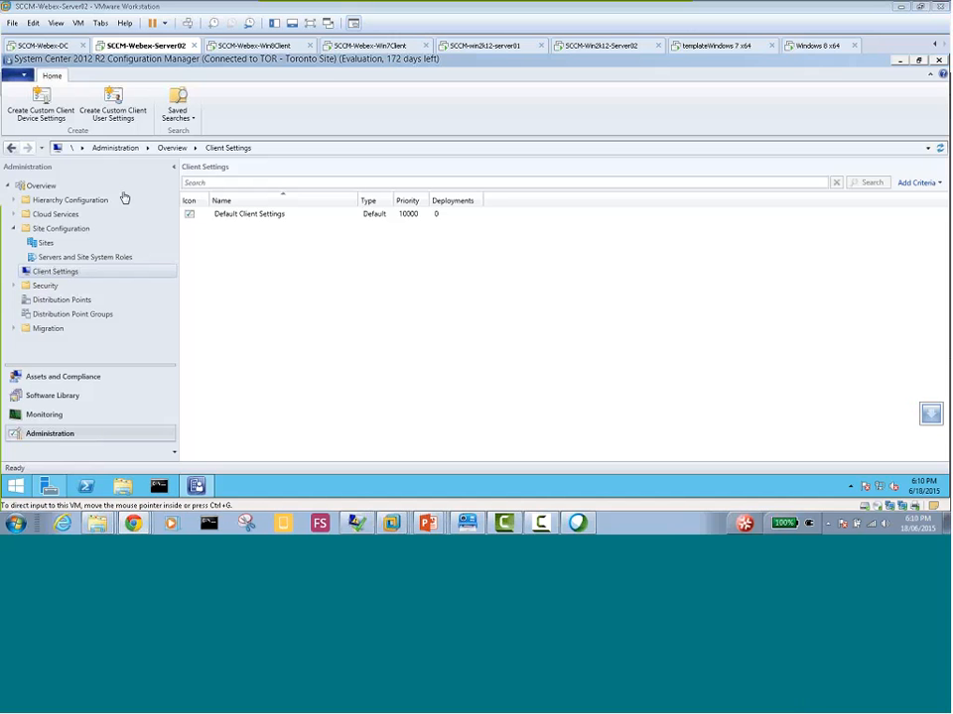
Examine Network Adapter 2 in the Server02 virtual machine's settings, and close the settings dialog
right_click(145, 52)
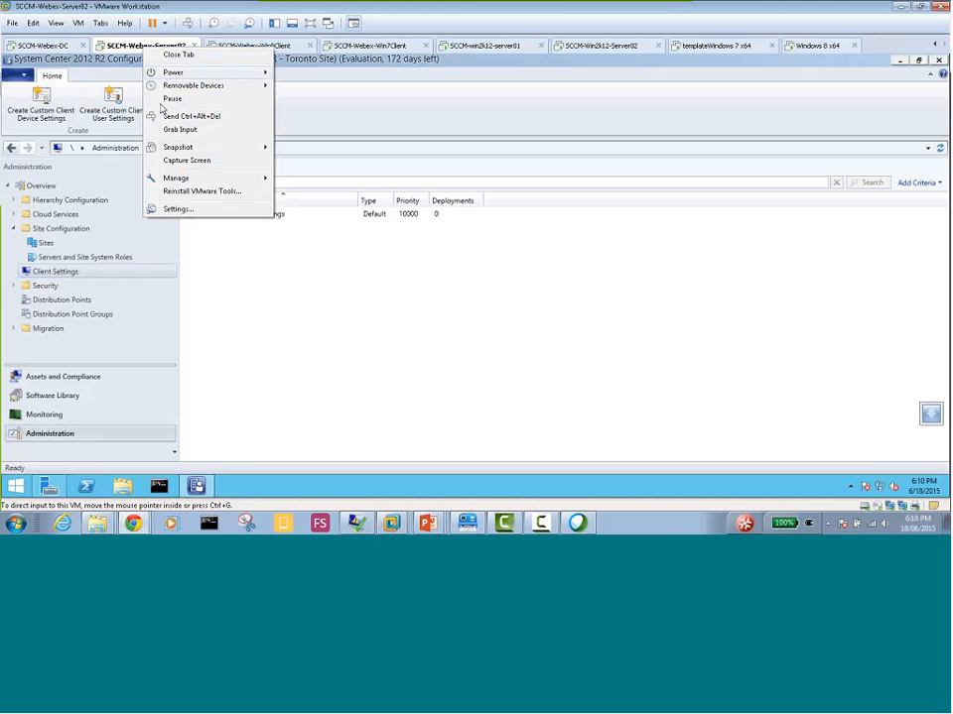
key(Escape)
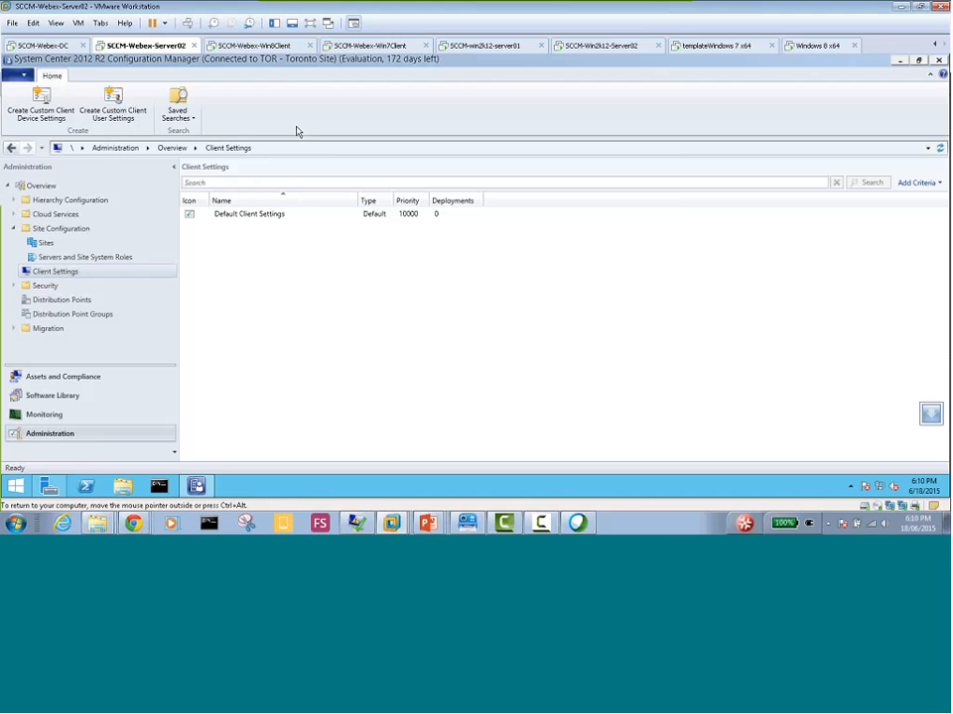
double_click(135, 50)
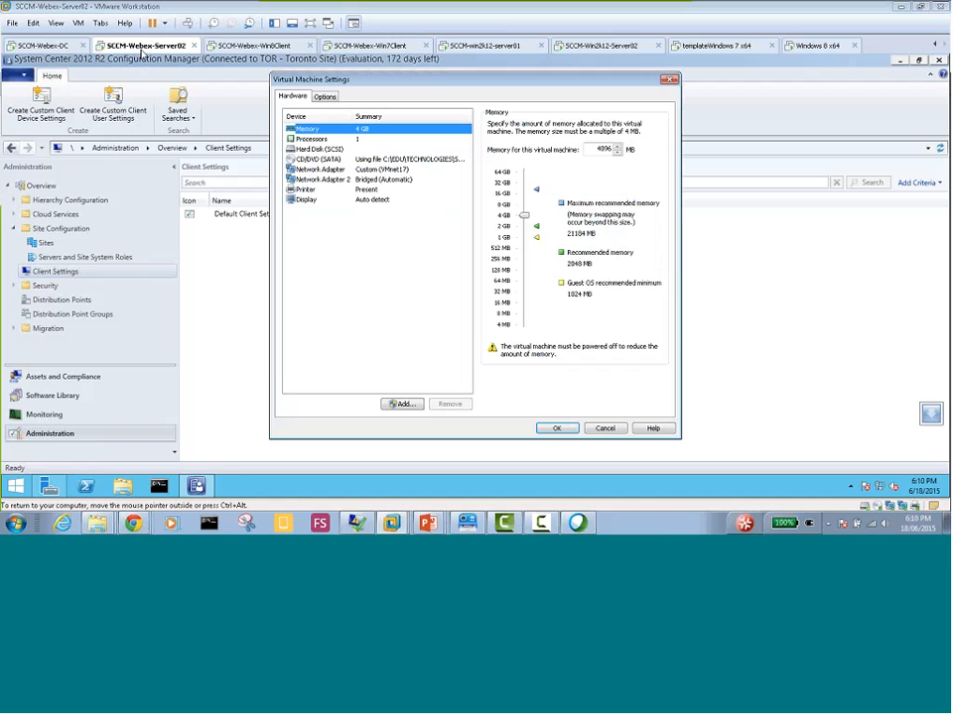
click(407, 180)
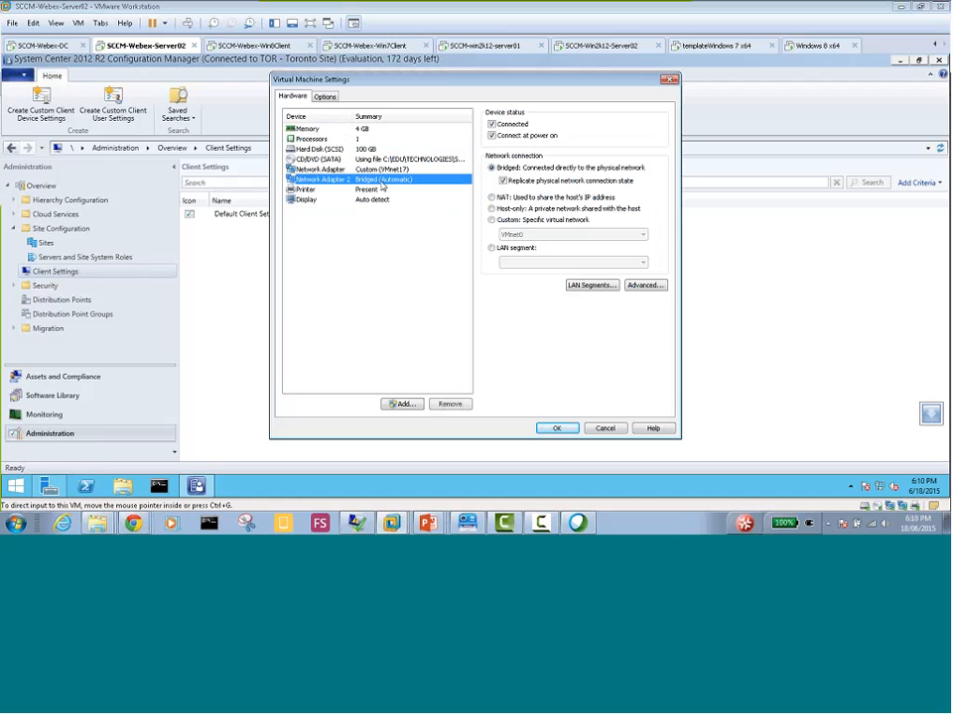
click(553, 429)
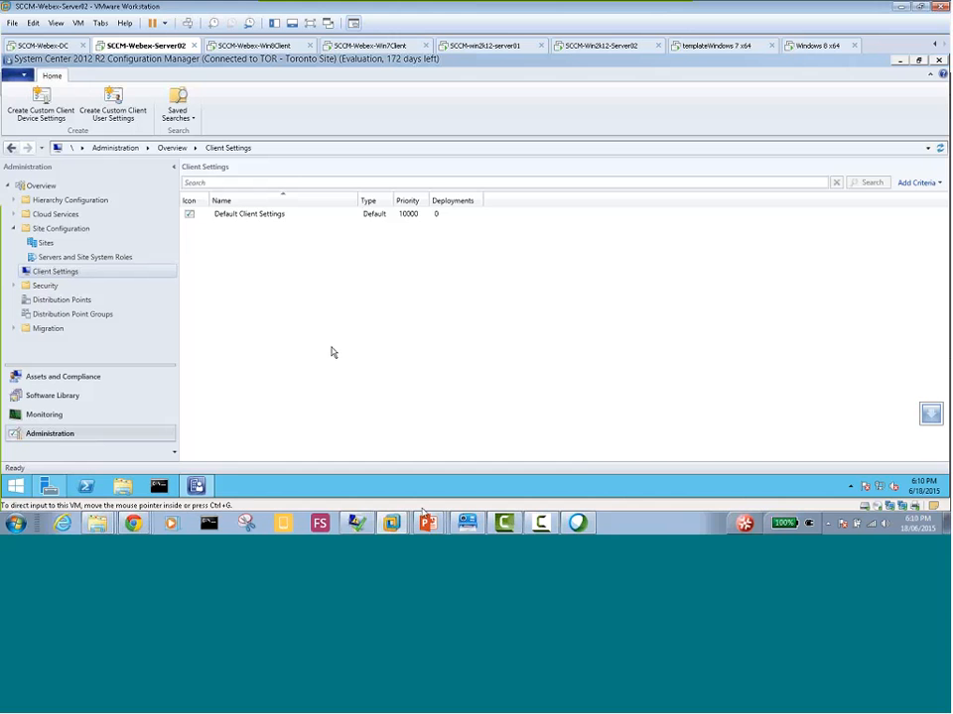
Switch to the PowerPoint slide show and advance through the client configuration slides to the one on additional application information in the catalog
click(429, 525)
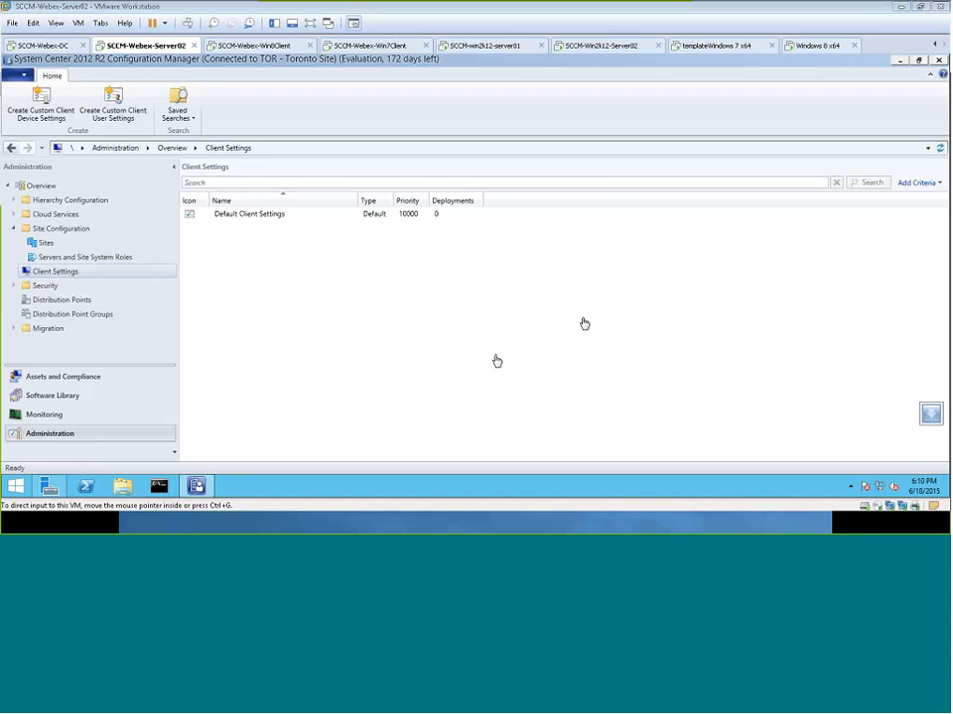
click(403, 516)
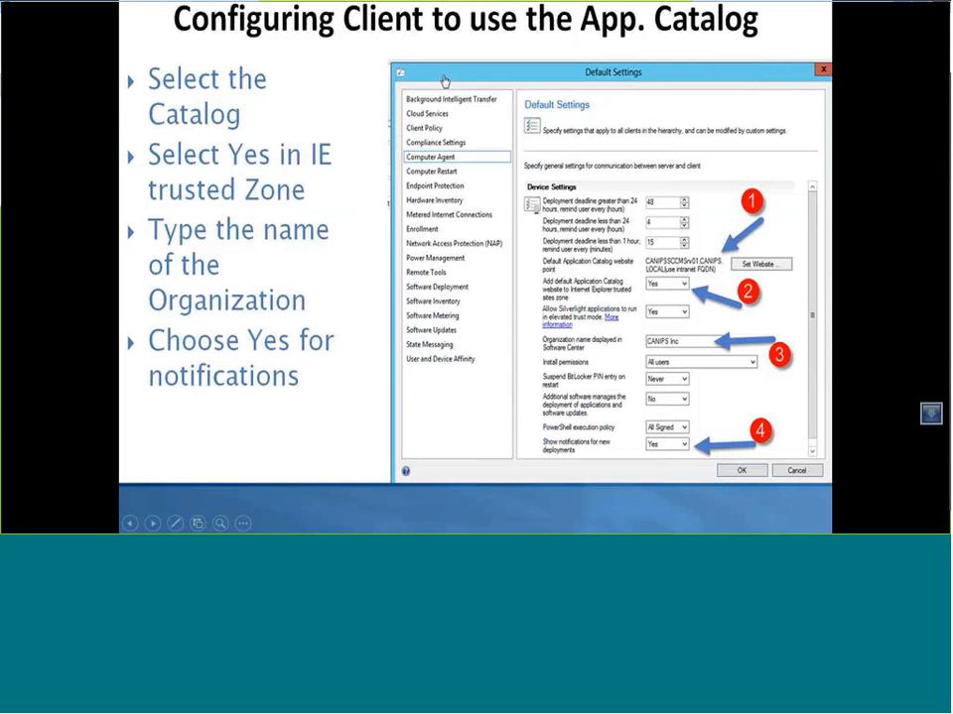
click(346, 239)
click(347, 239)
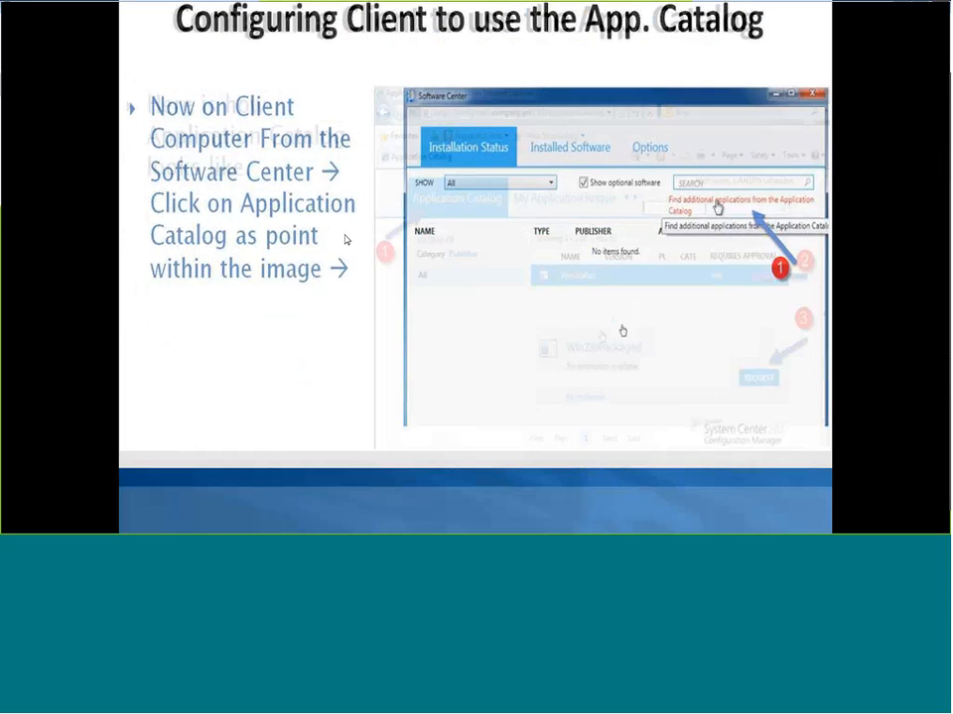
click(347, 239)
click(347, 239)
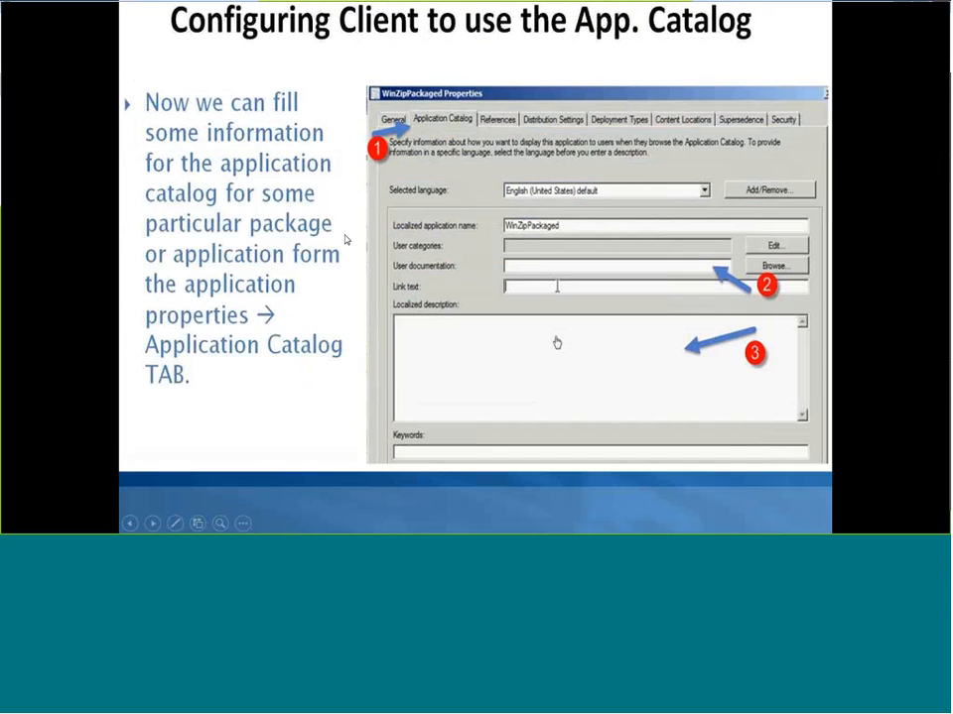
click(346, 239)
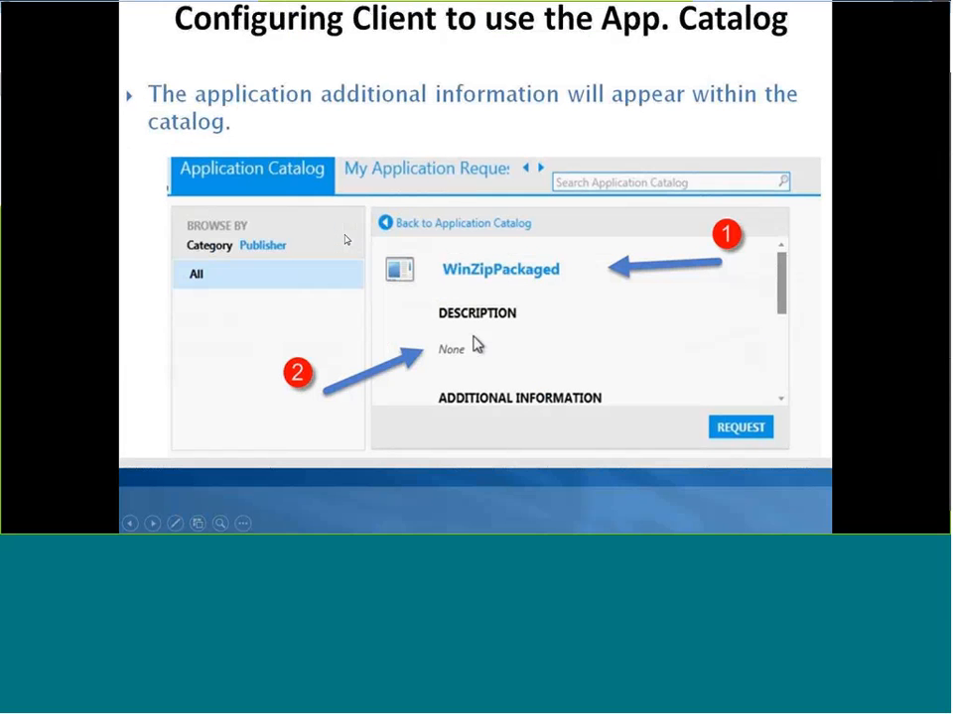
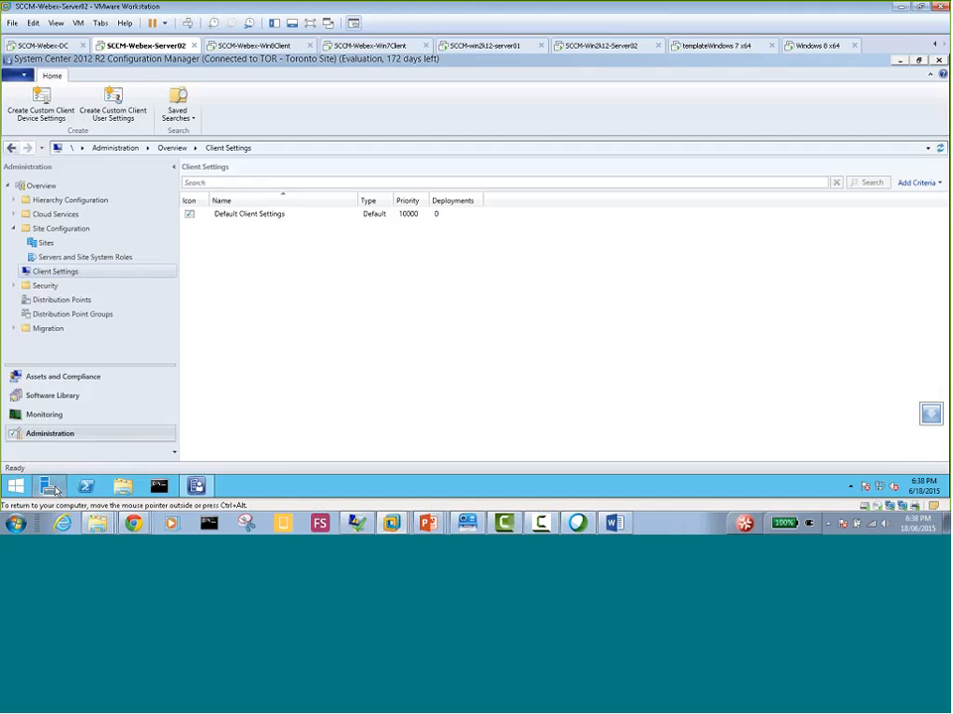
Bring up Server Manager on Server02 and review its installed roles on the Dashboard
mouse_move(56, 490)
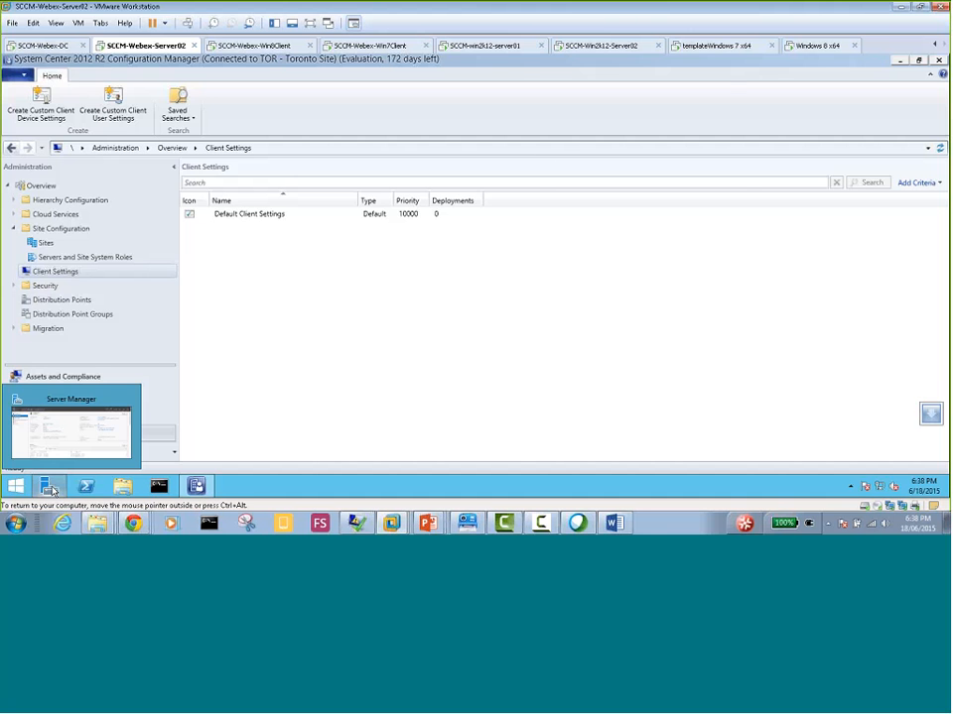
click(47, 446)
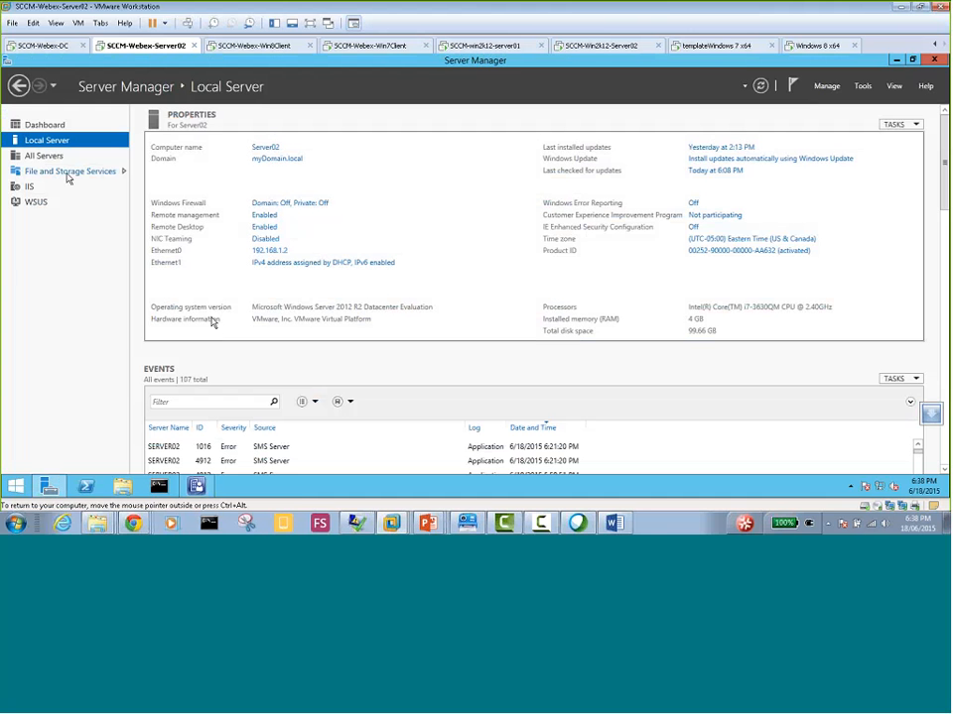
click(58, 126)
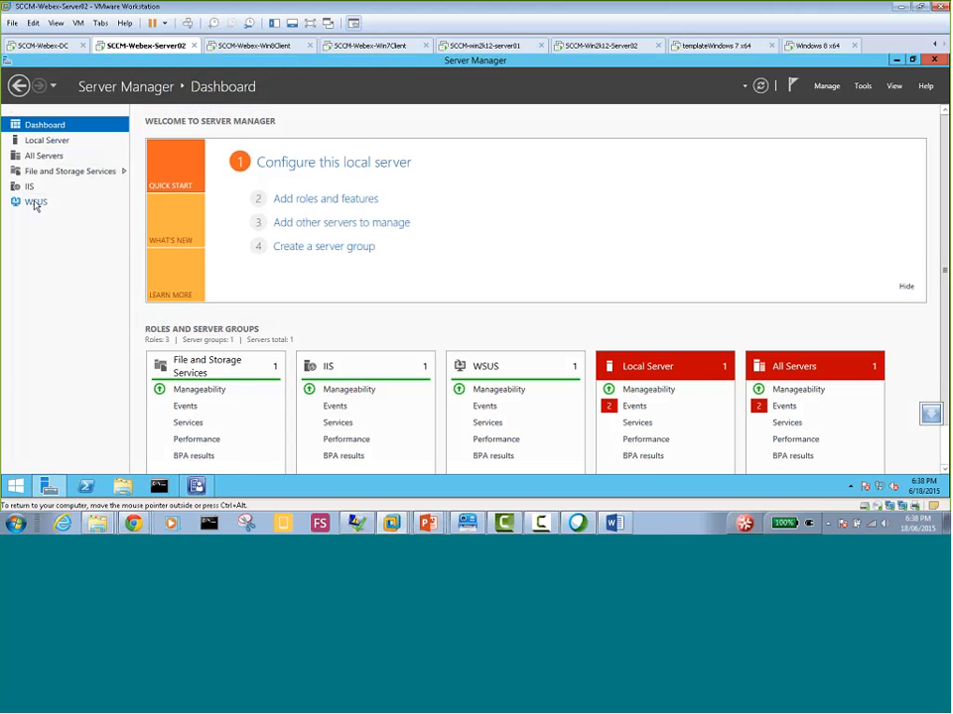
Switch to the SCCM-Win2k12-Server02 virtual machine and start adding roles in Server Manager with a role-based installation on Server04.watankabob.com
click(601, 46)
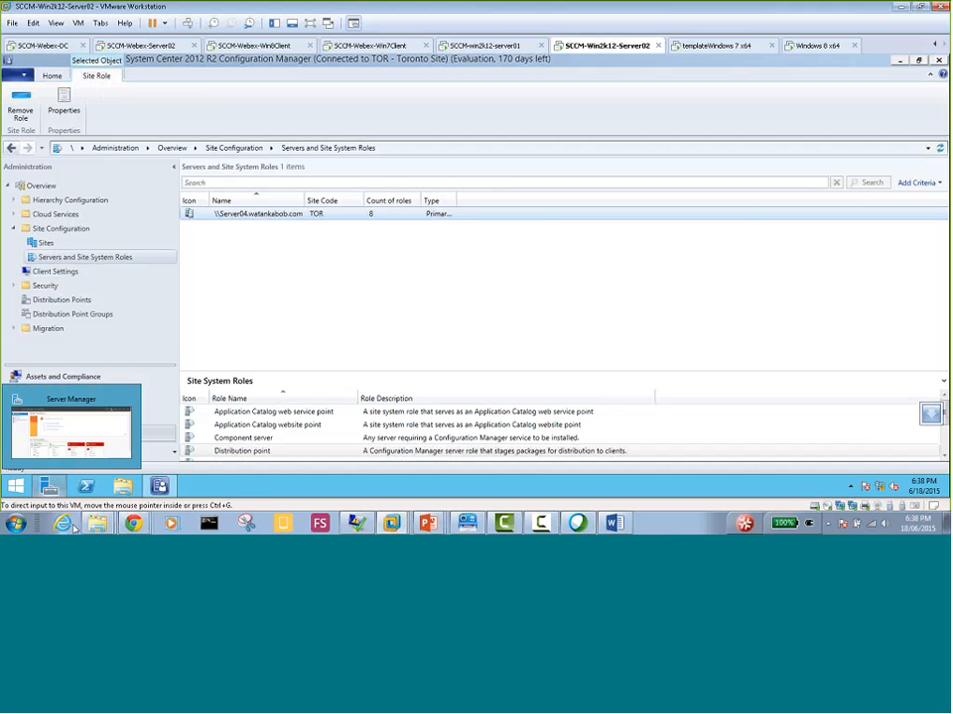
click(51, 486)
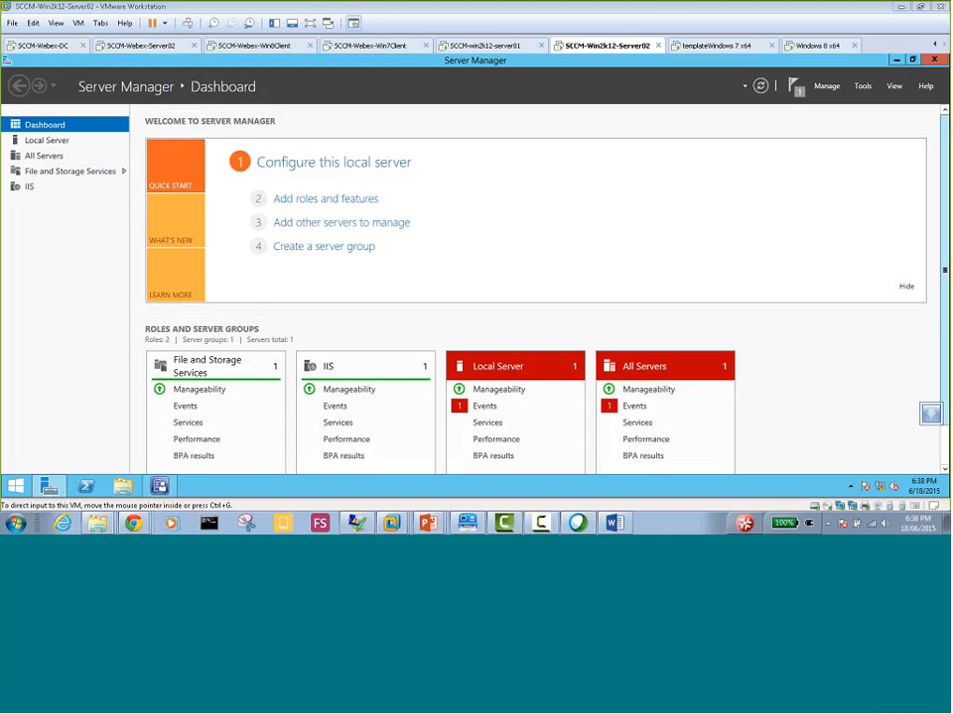
click(306, 203)
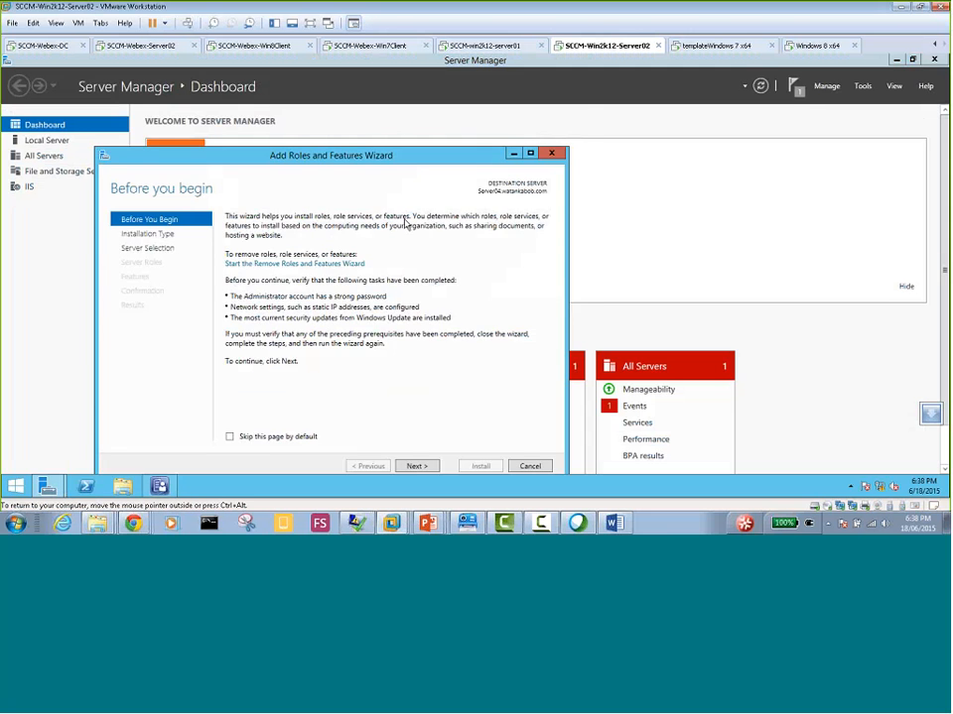
drag(378, 159, 392, 118)
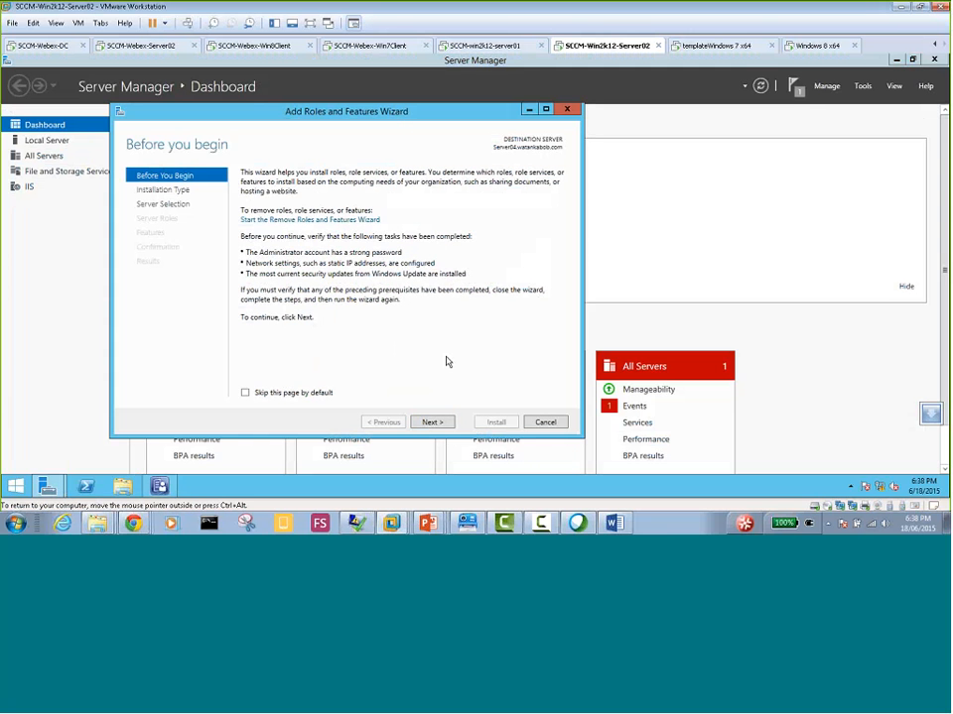
click(433, 423)
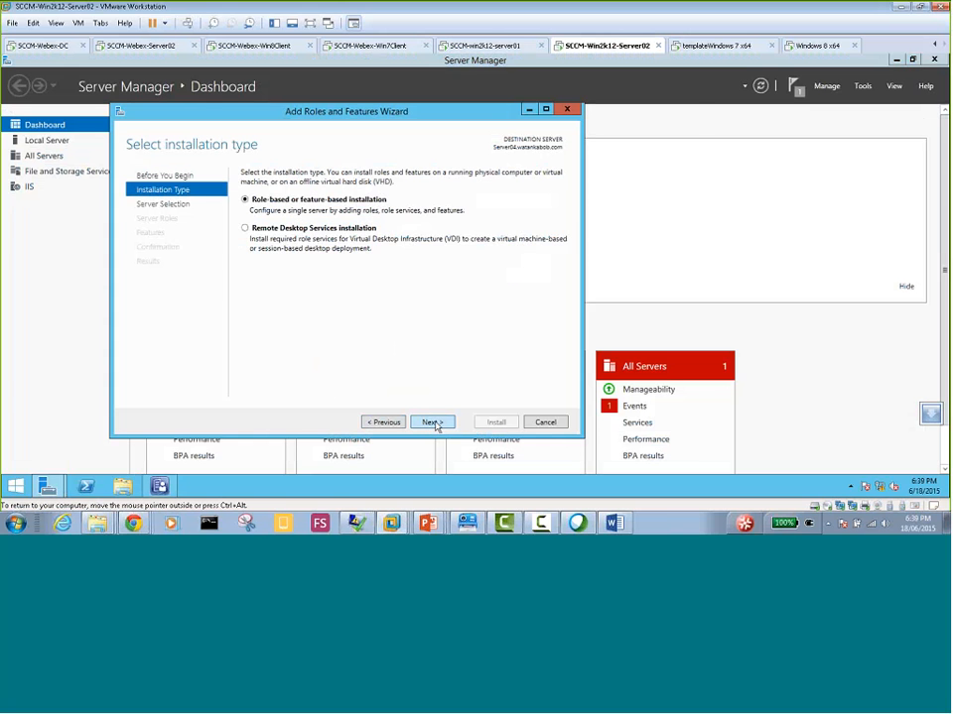
click(433, 424)
click(433, 422)
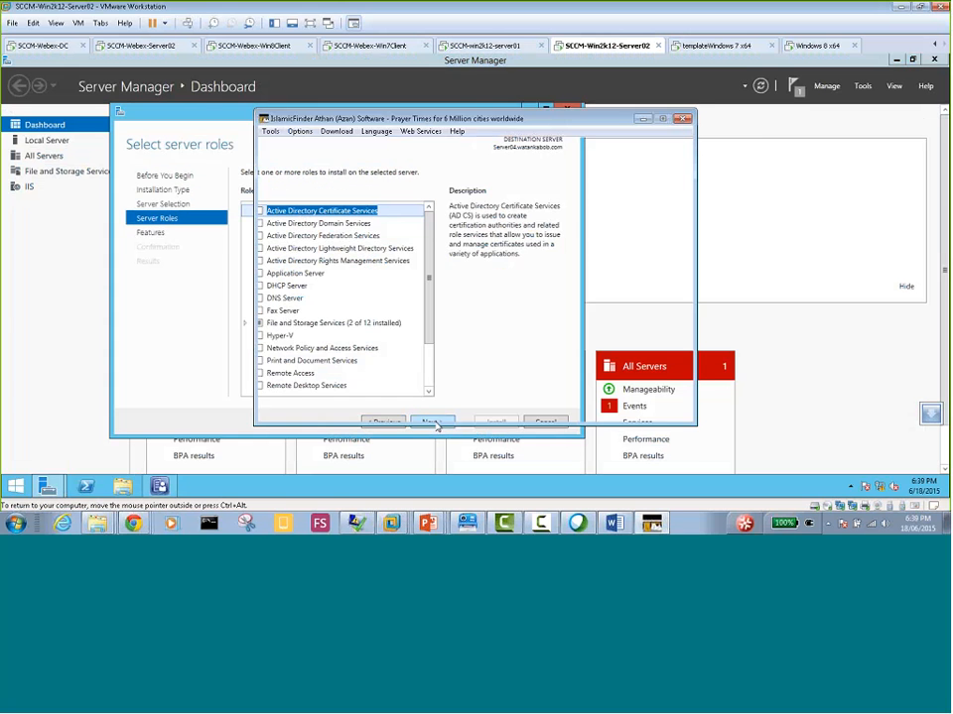
click(643, 119)
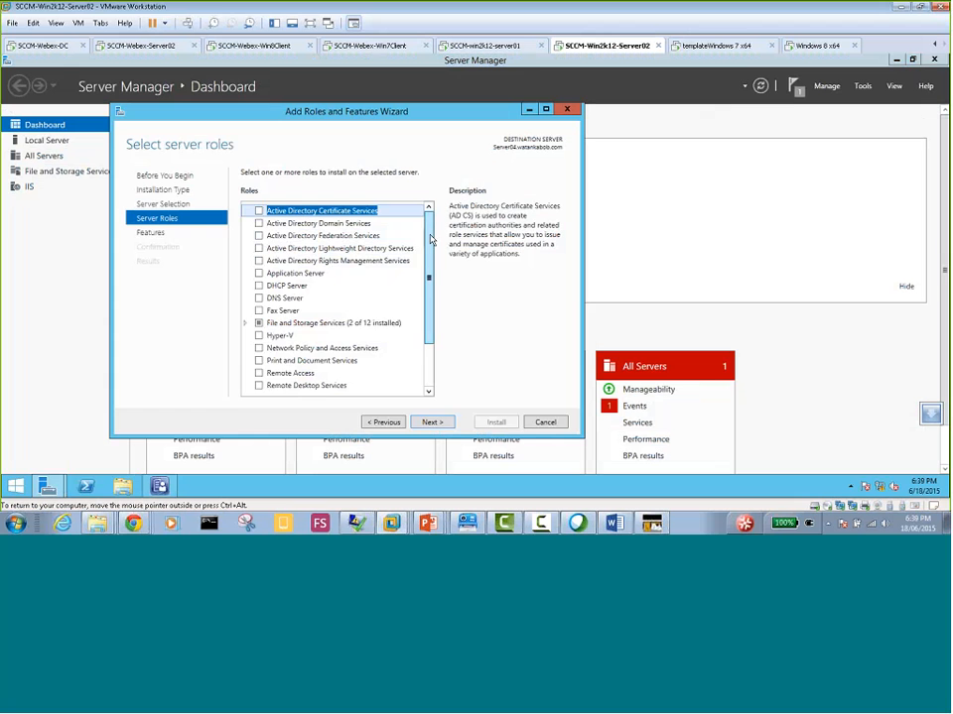
Select the Windows Server Update Services role with its required management tools, keep the default features, and proceed to the WSUS role services
drag(426, 272, 425, 312)
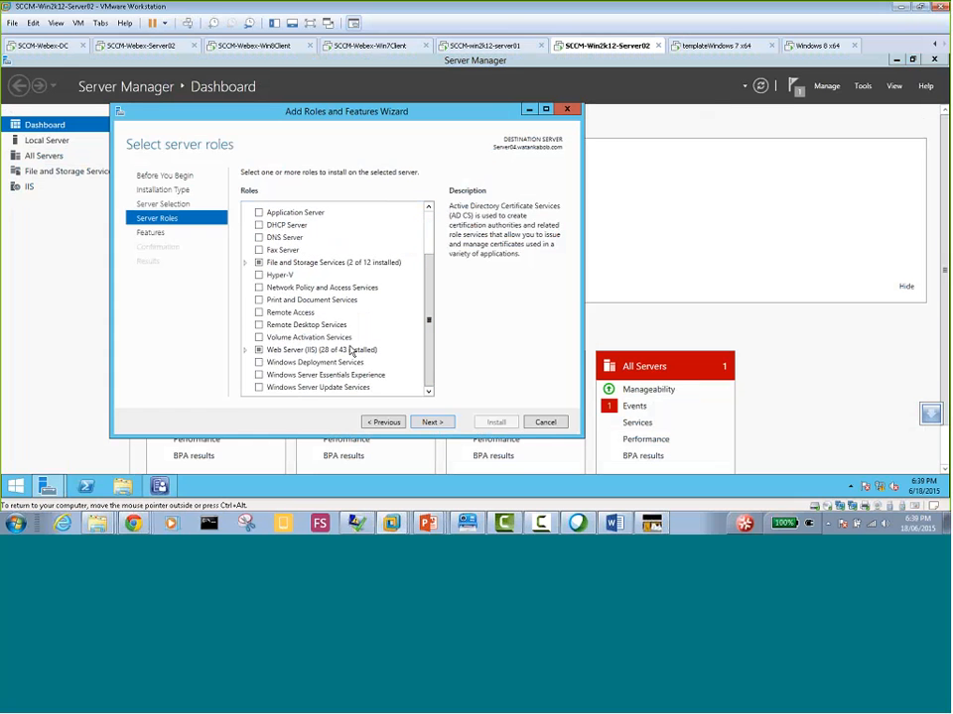
click(259, 390)
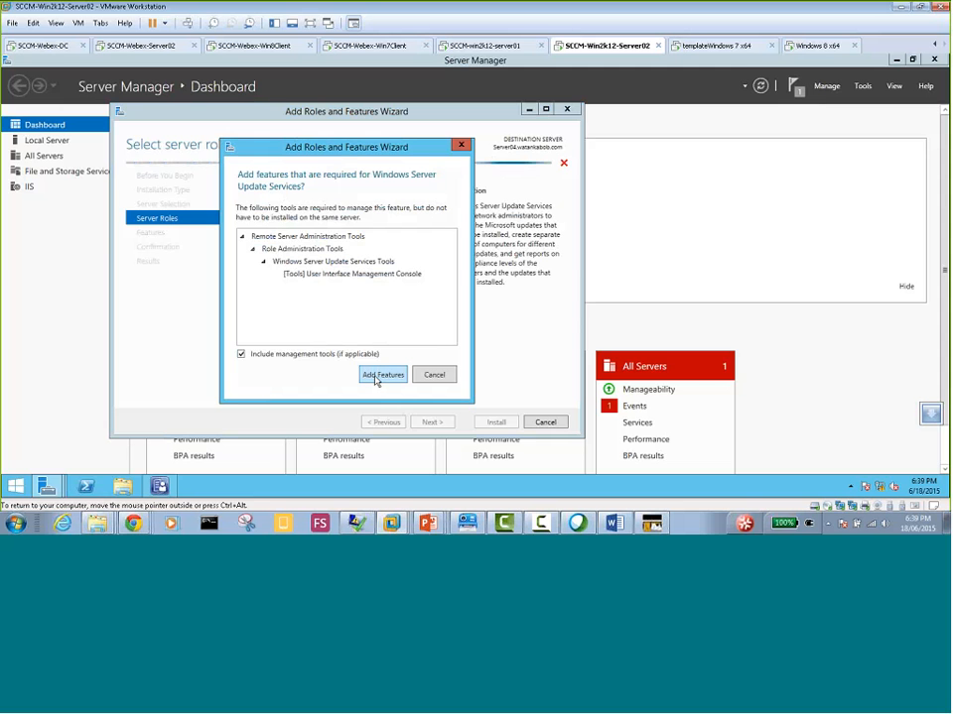
click(379, 376)
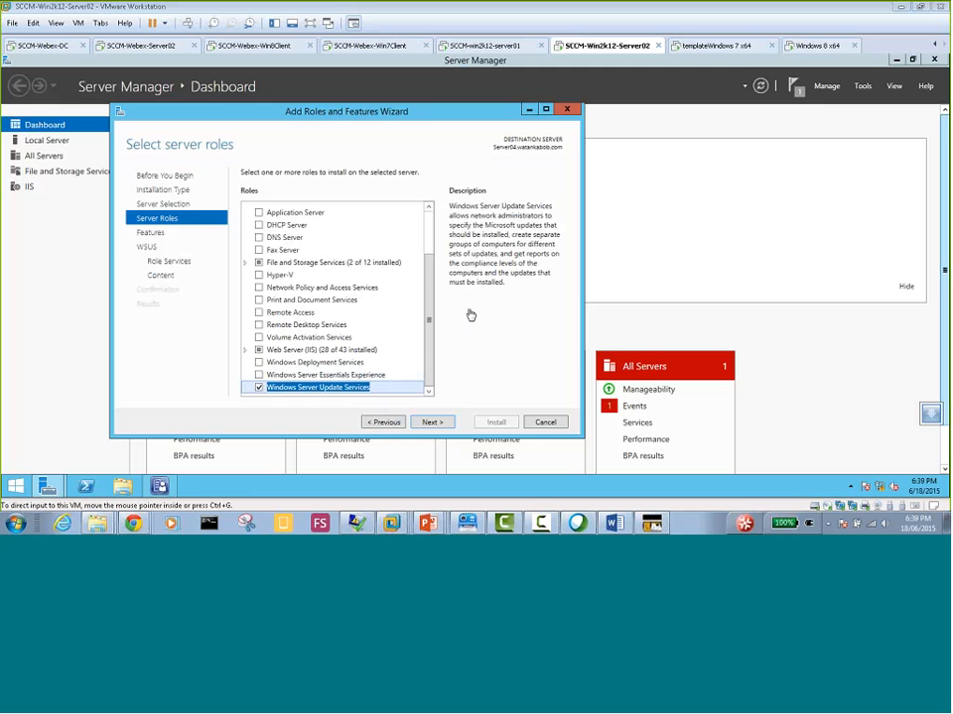
click(437, 424)
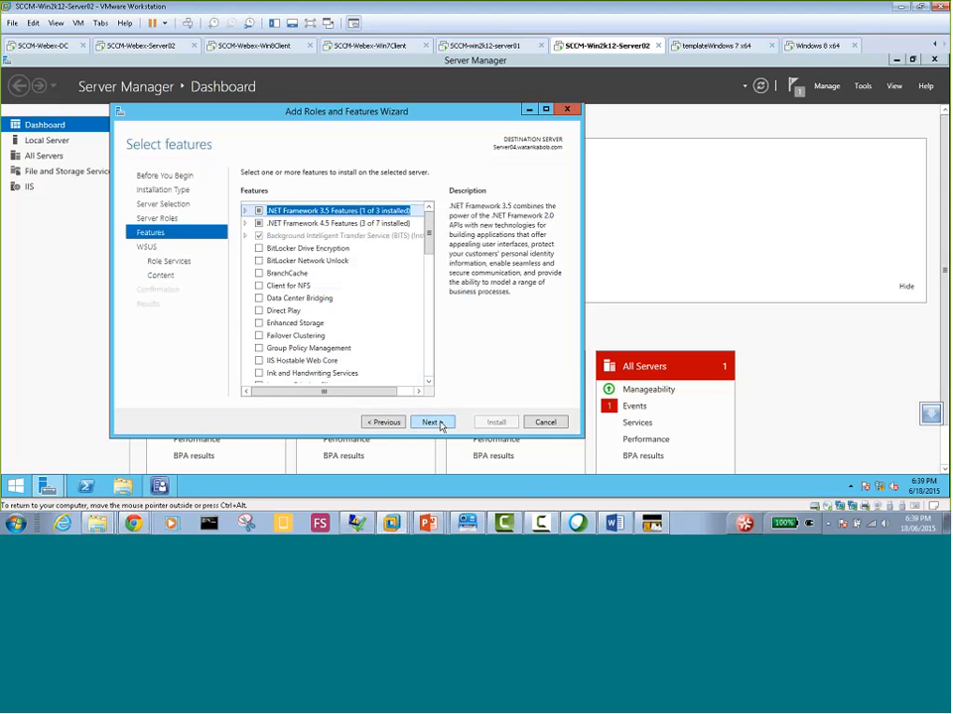
click(435, 423)
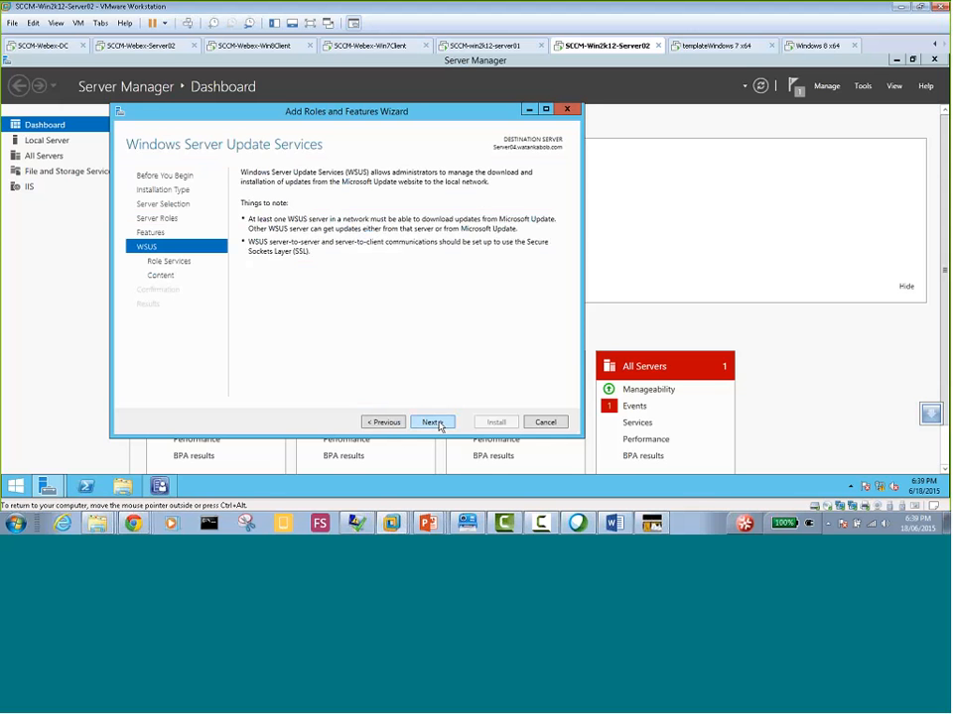
click(435, 422)
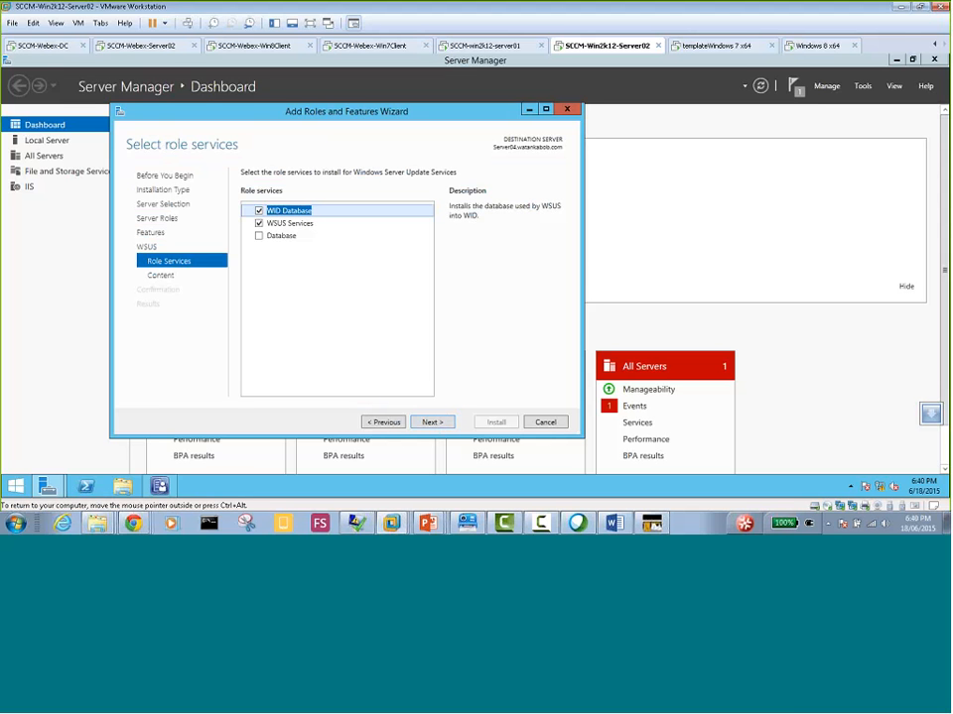
Deselect WID Database and select Database alongside WSUS Services as the WSUS role services
click(259, 212)
click(259, 237)
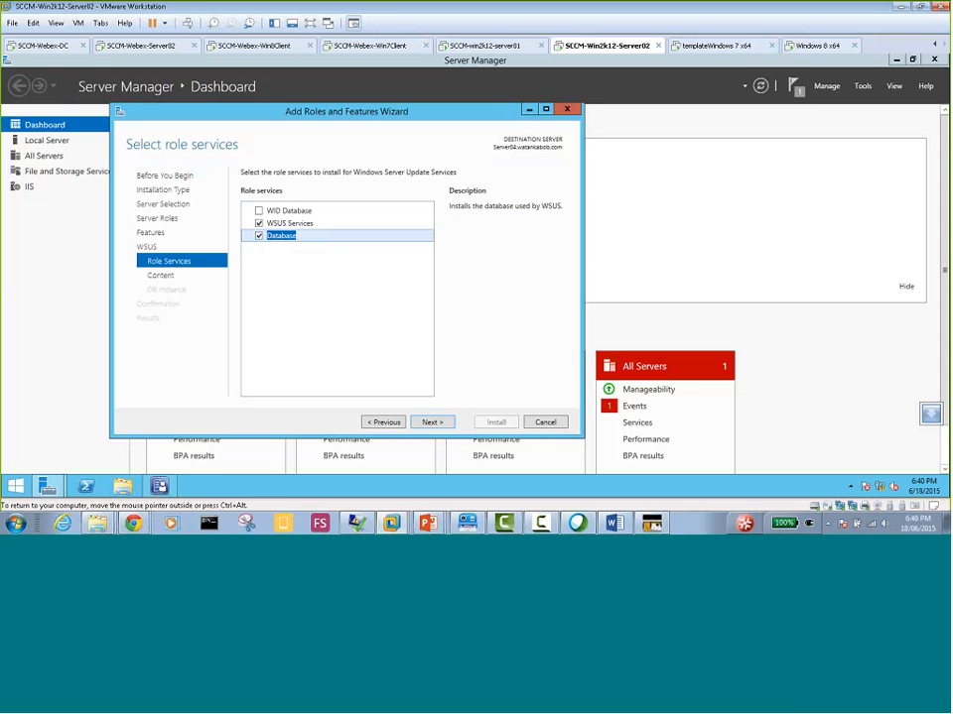
click(432, 423)
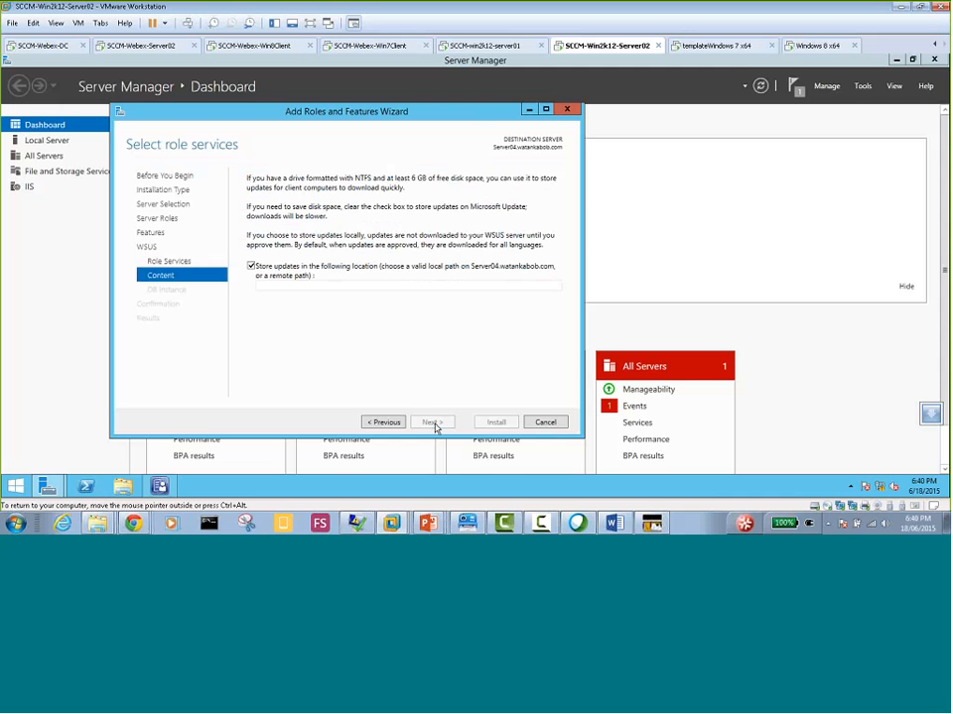
Set the WSUS update storage location to c:\WSUS and proceed to the database instance selection
click(296, 286)
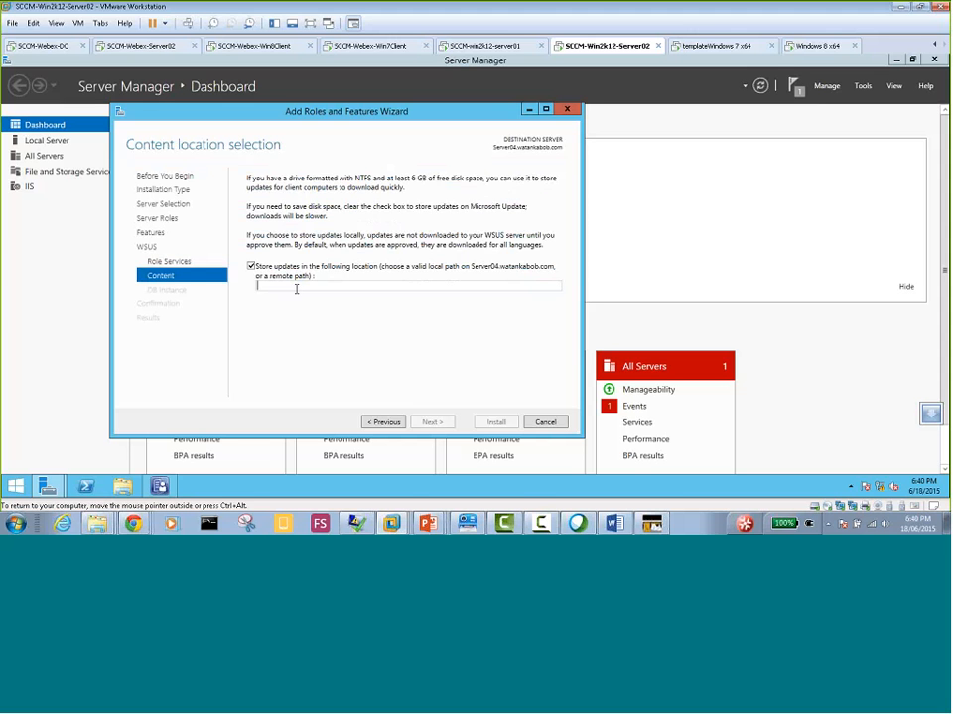
text(c:\)
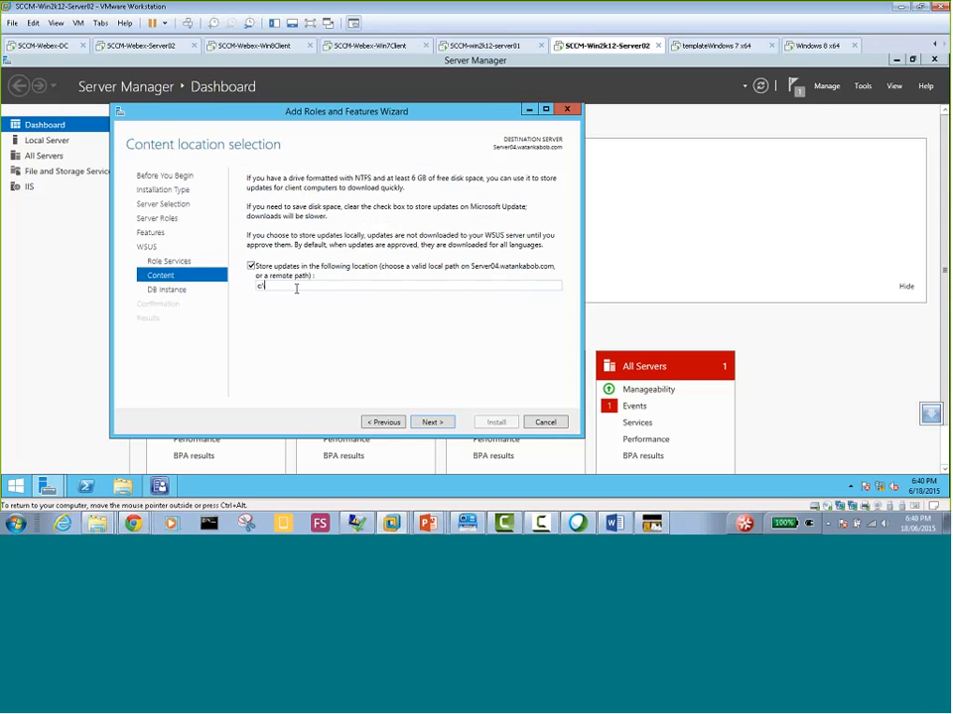
text(WSUS)
click(431, 423)
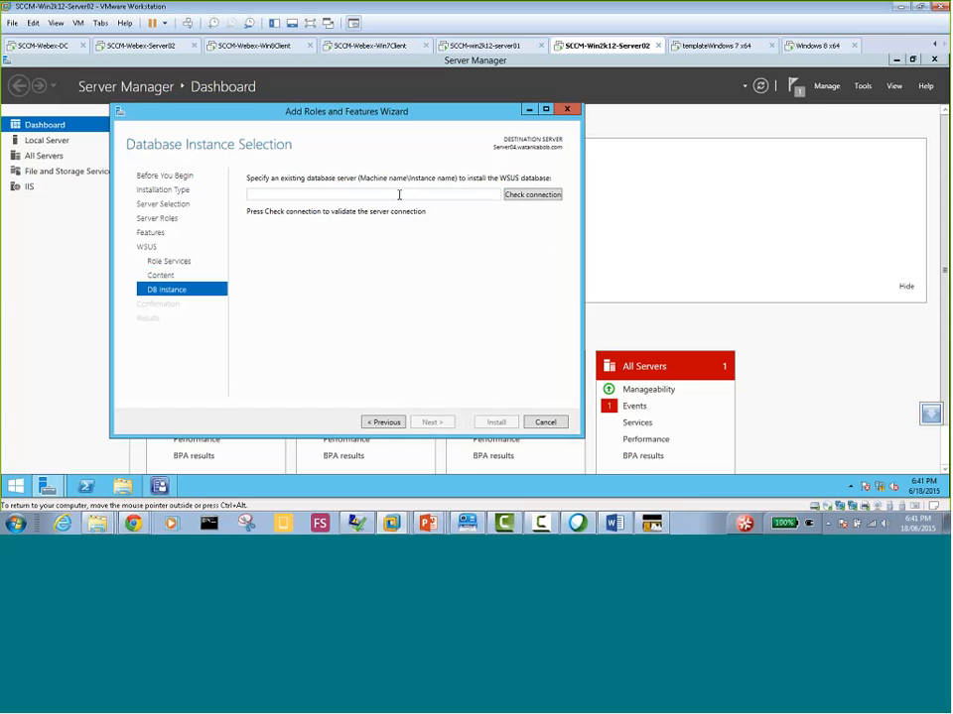
Try to connect to Server02.mydomain.local as the WSUS database server
text(Server02.mydomain.local)
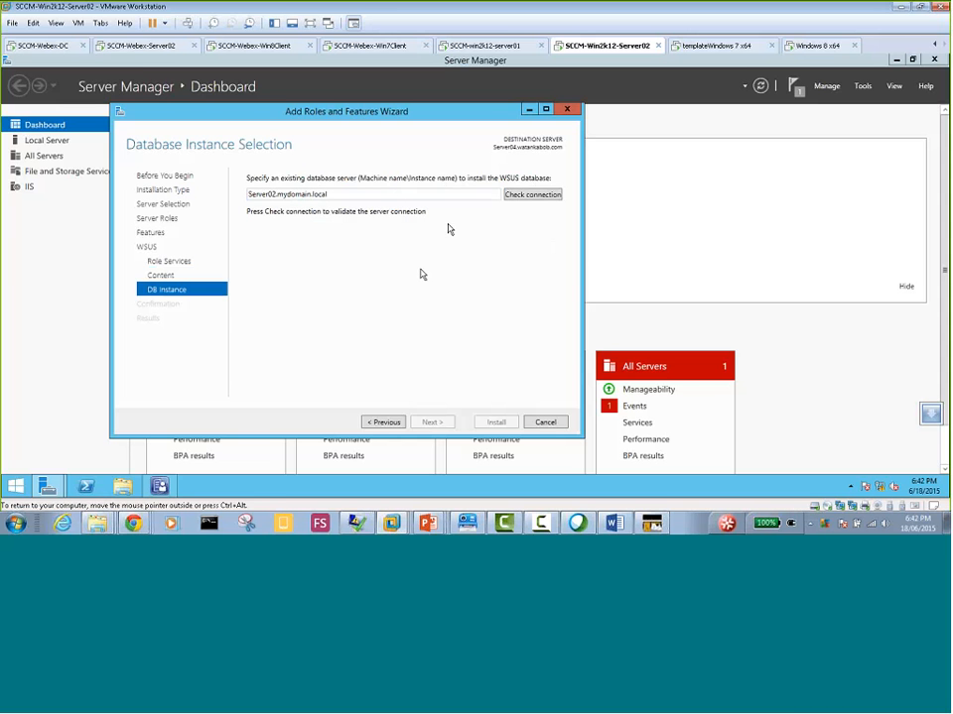
click(531, 198)
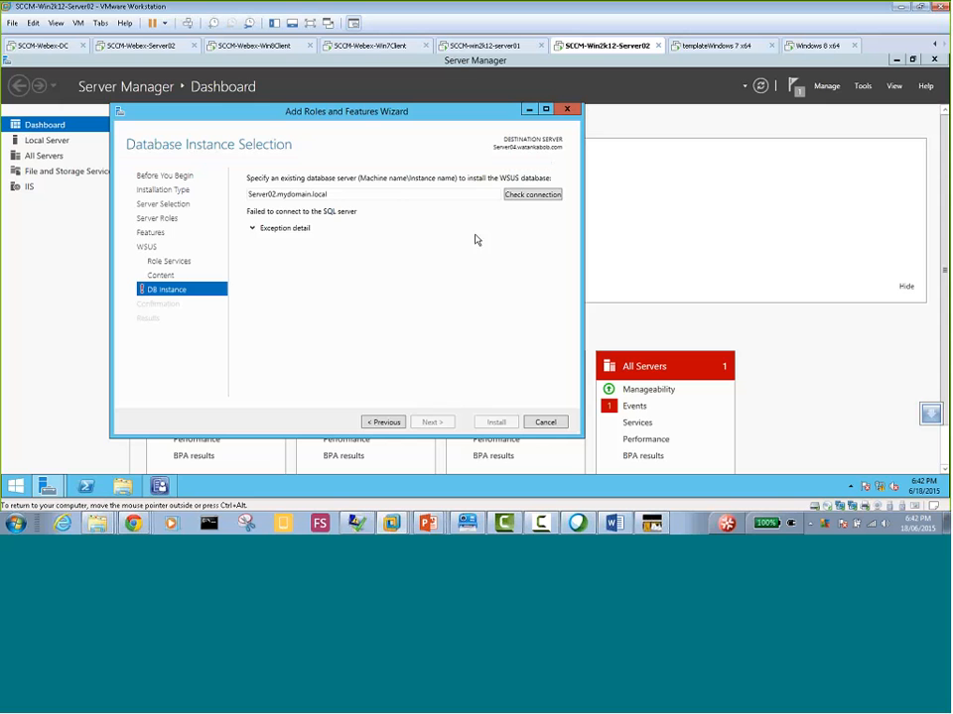
Compare the computer names and domains in the Local Server properties of both server virtual machines, and return to the WSUS wizard
click(29, 142)
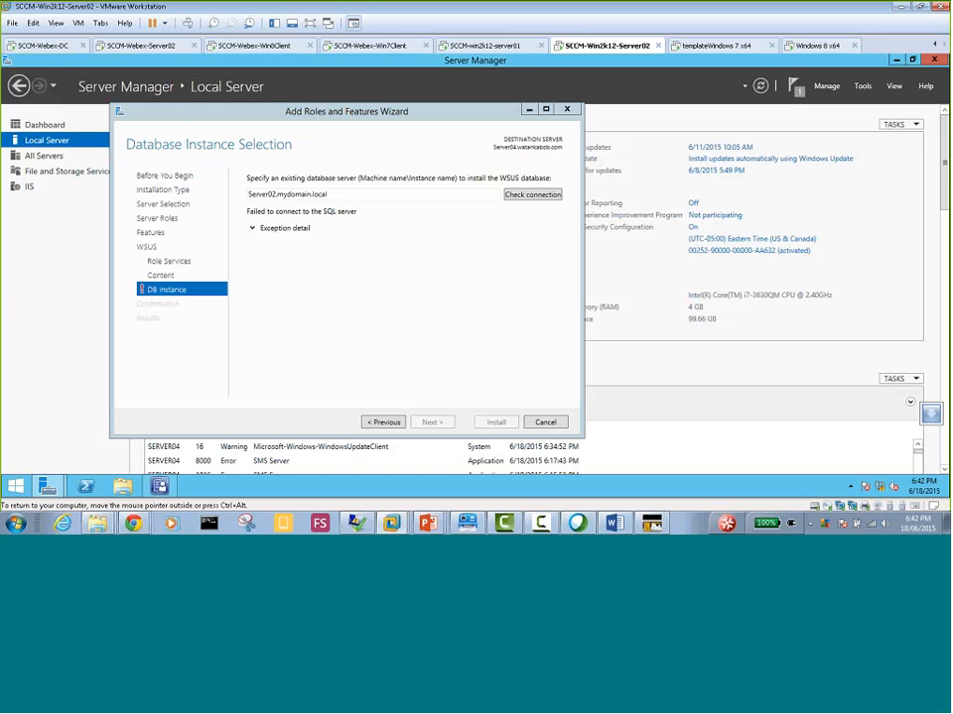
double_click(279, 195)
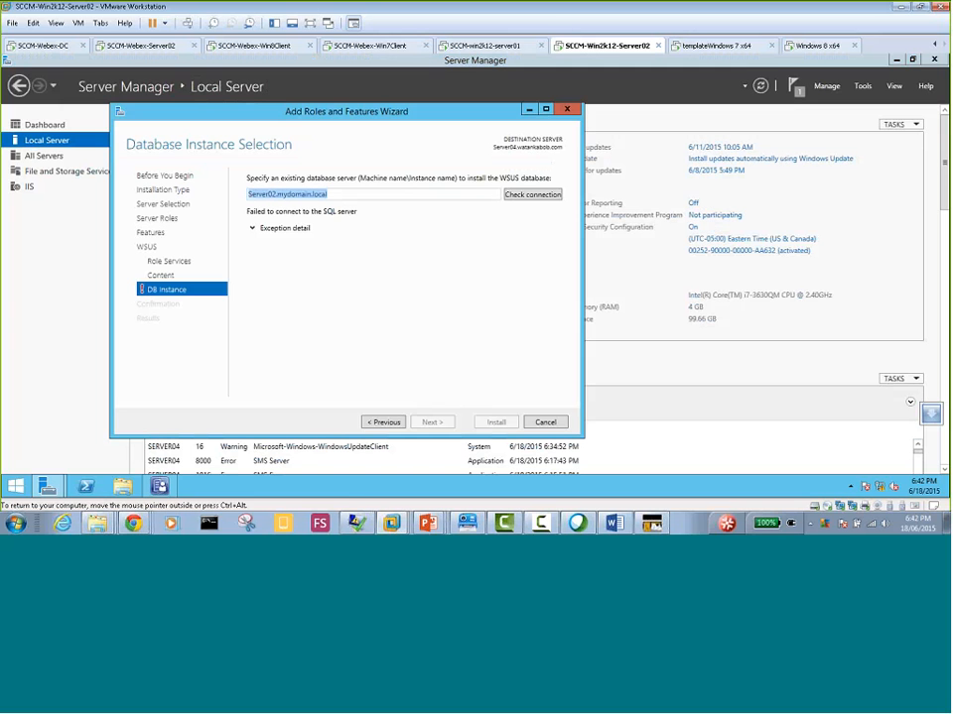
drag(291, 111, 279, 187)
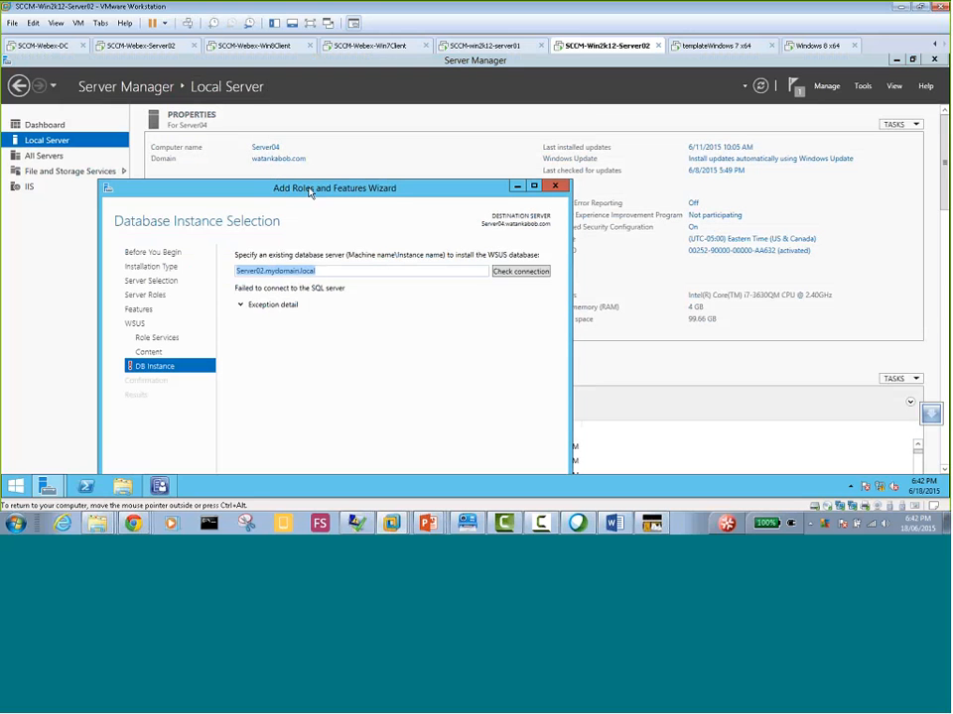
drag(313, 189, 379, 144)
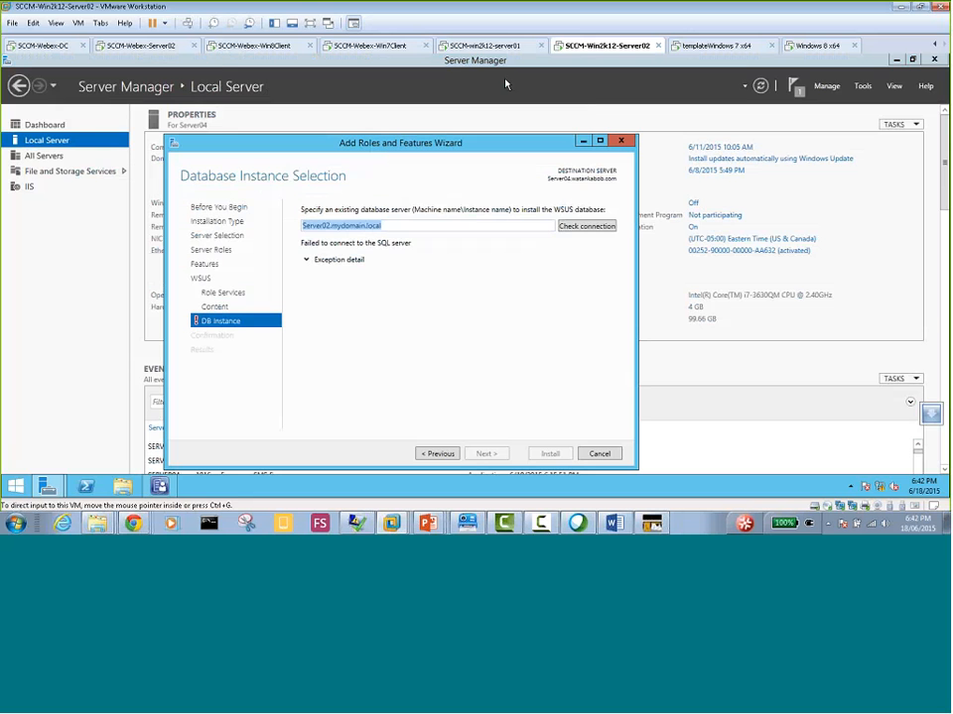
click(122, 47)
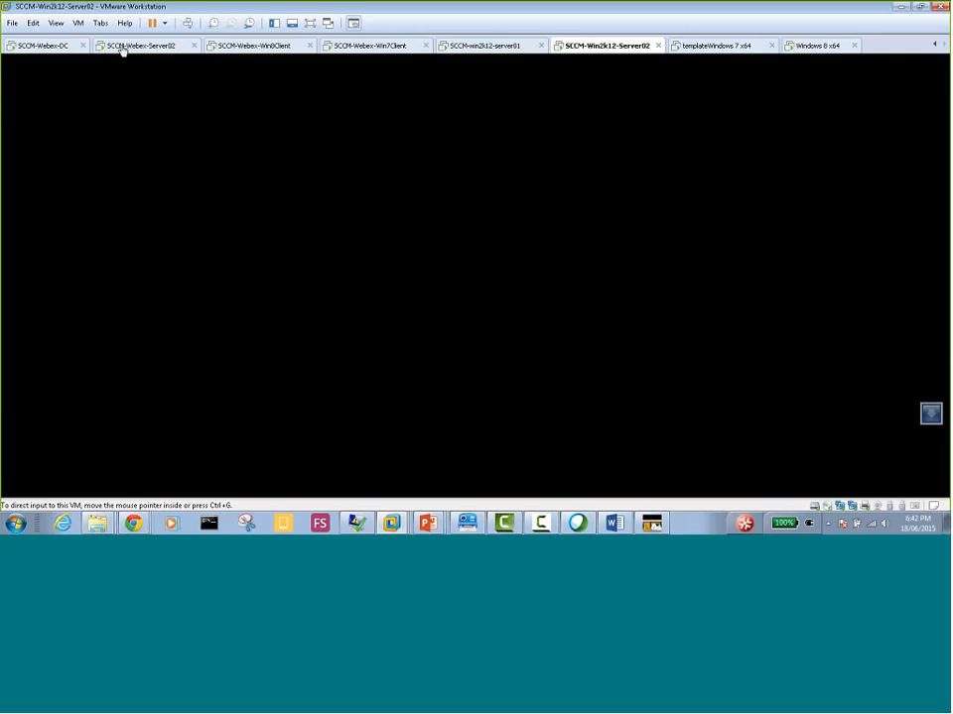
click(55, 142)
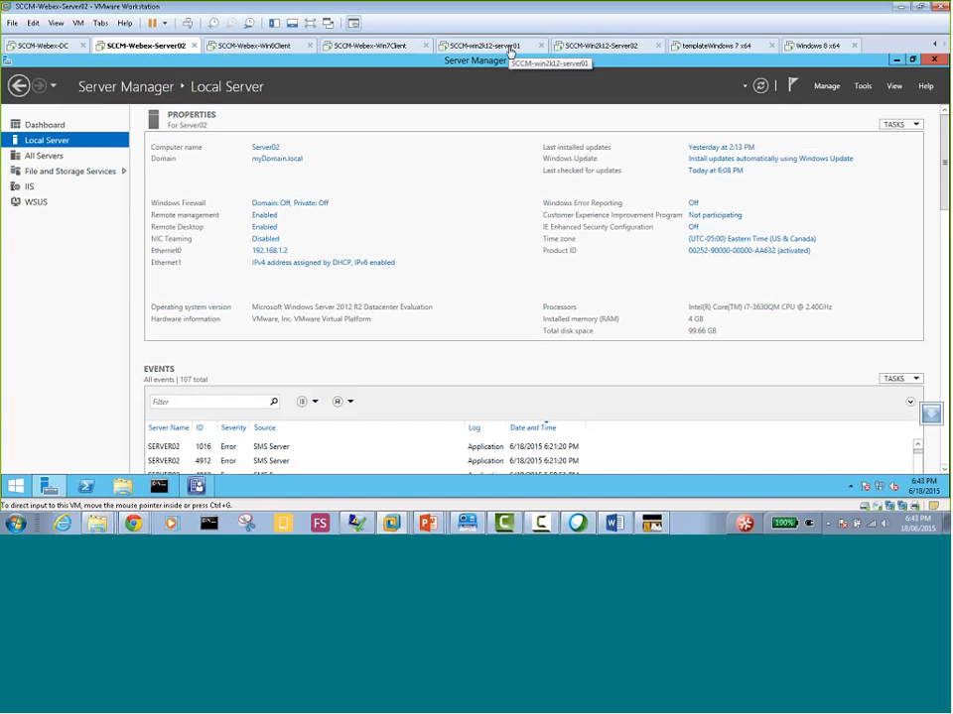
click(607, 46)
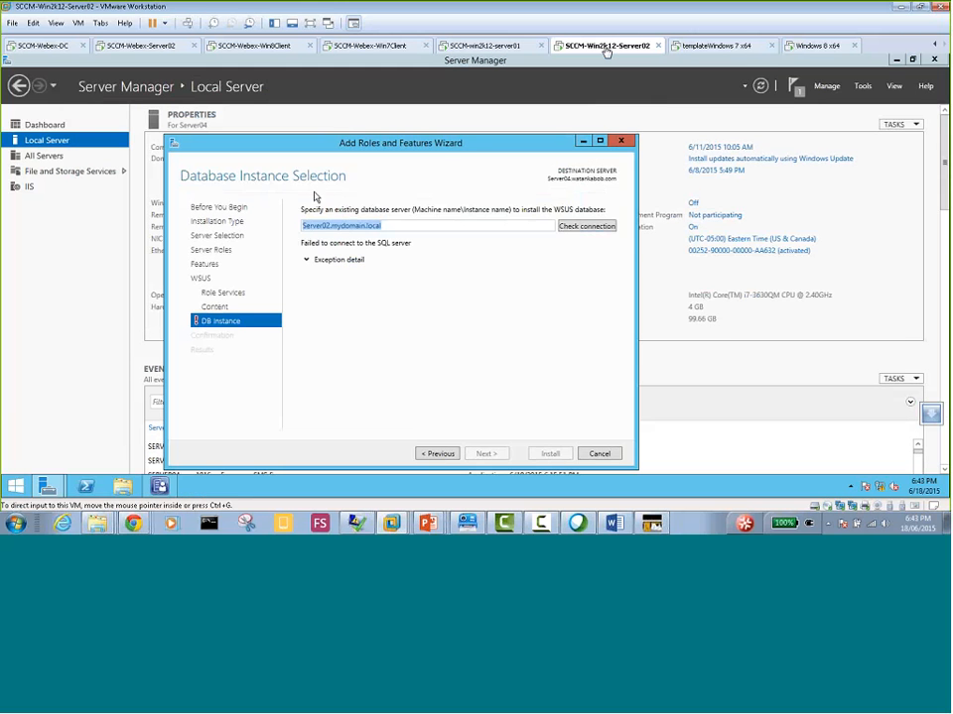
Change the WSUS database server to Server04.watankabob.com and check the connection
click(329, 226)
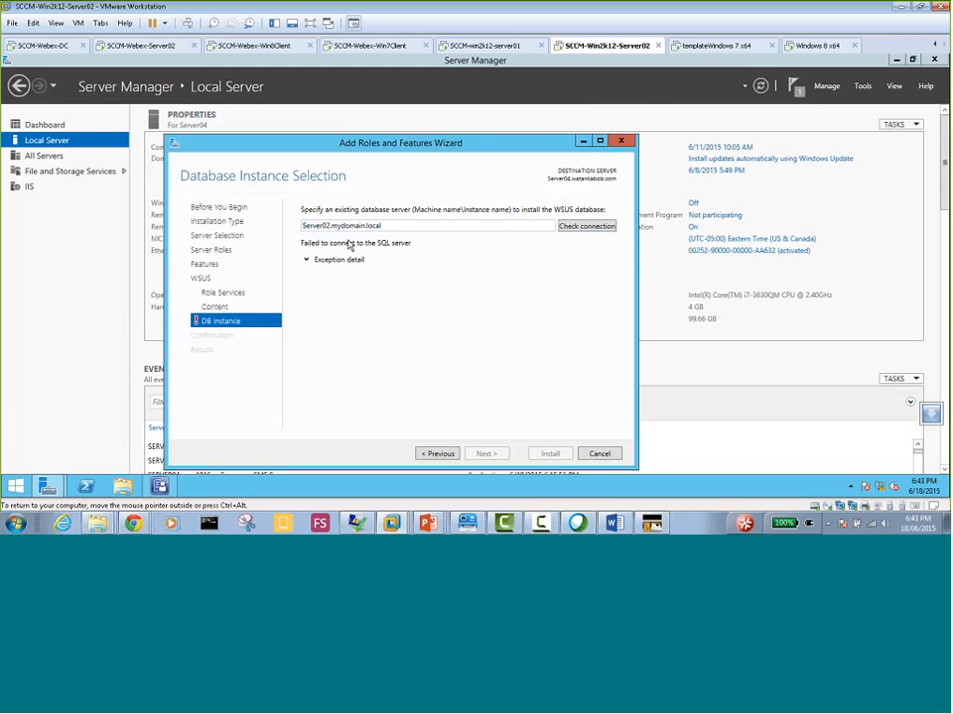
key(BackSpace)
text(4.)
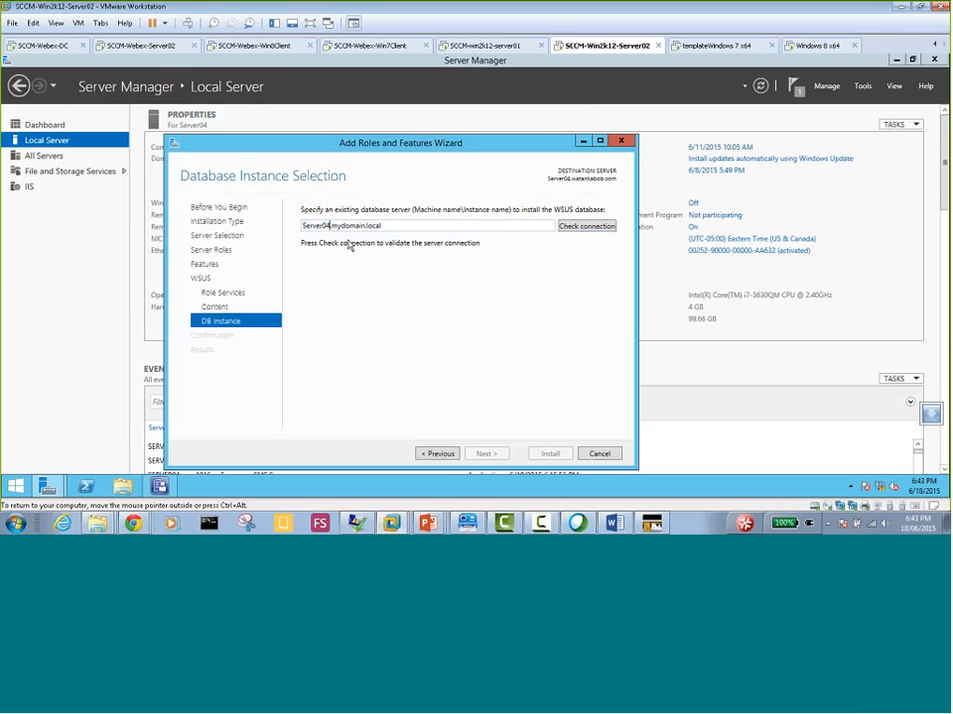
text(watankabob)
drag(329, 148, 324, 179)
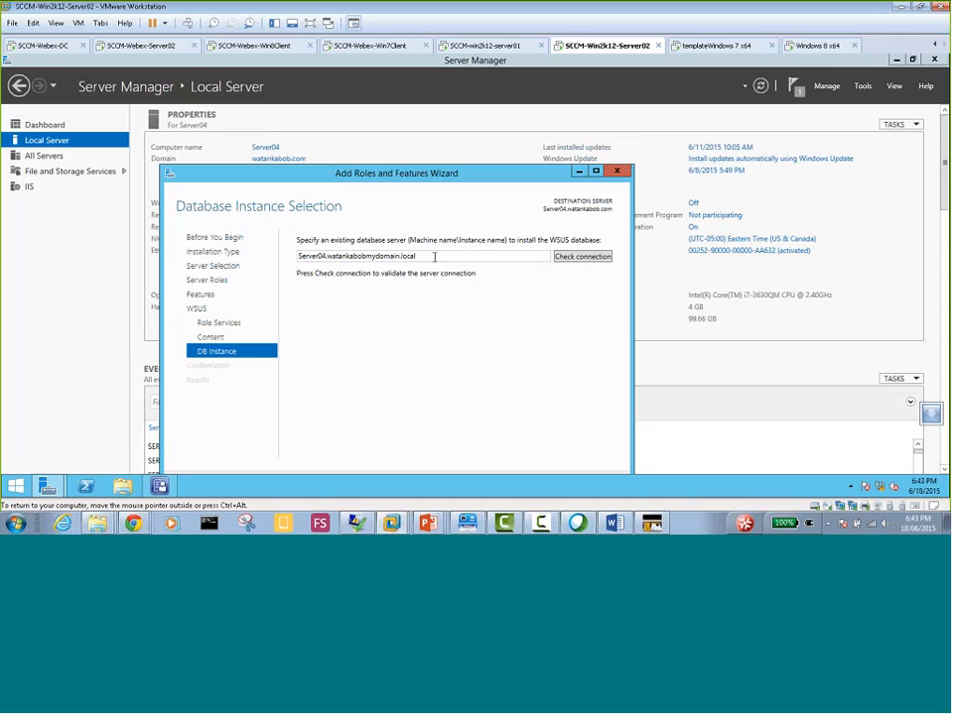
text(.co)
key(Delete)
key(Delete)
key(Delete)
key(Delete)
key(Delete)
key(Delete)
key(Delete)
key(Delete)
key(Delete)
key(Delete)
key(Delete)
key(Delete)
key(Delete)
click(583, 256)
drag(409, 173, 406, 124)
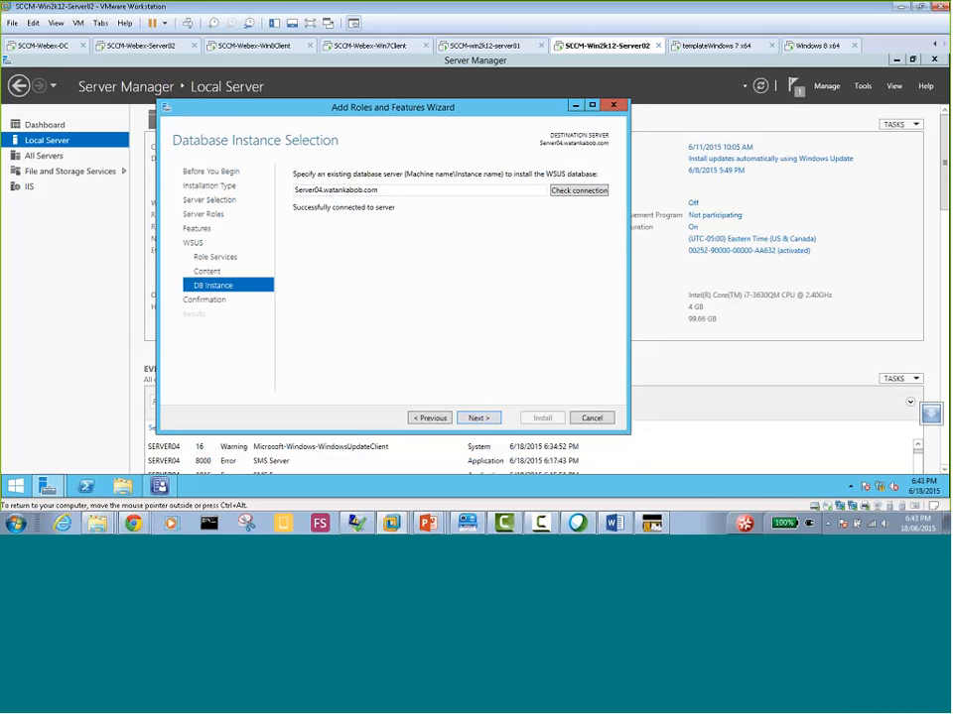
Allow the destination server to restart automatically if required and start installing the WSUS role
click(477, 418)
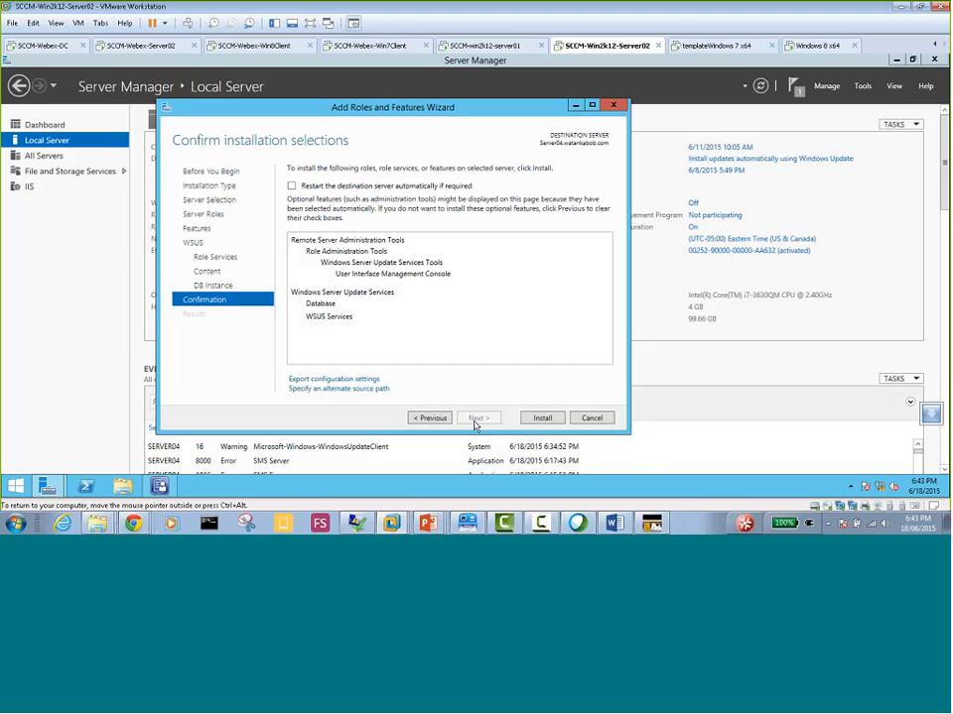
click(292, 186)
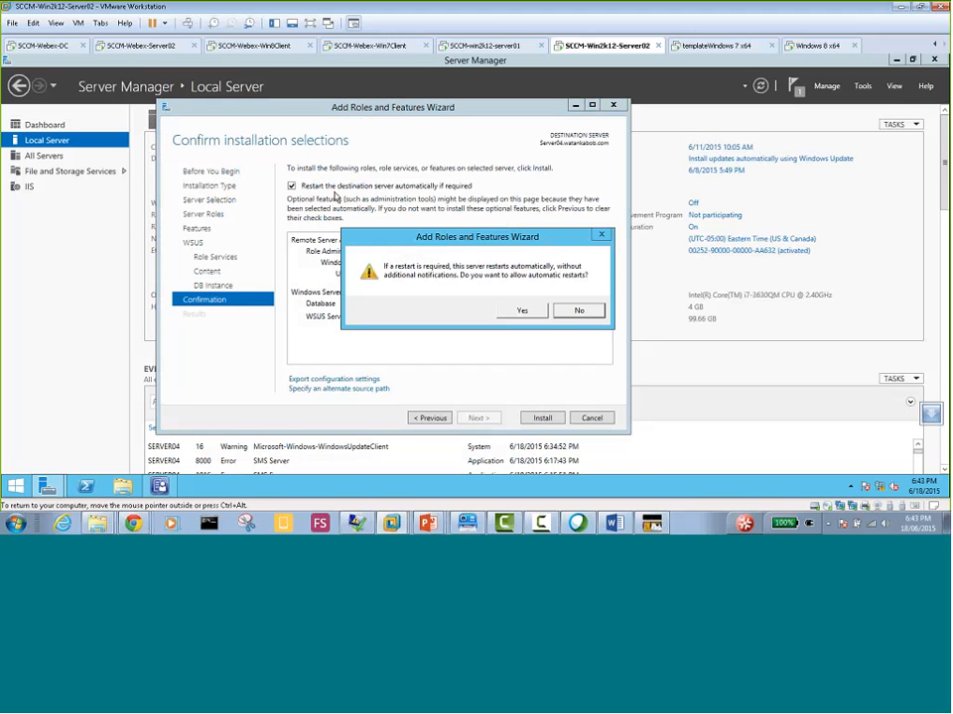
click(521, 313)
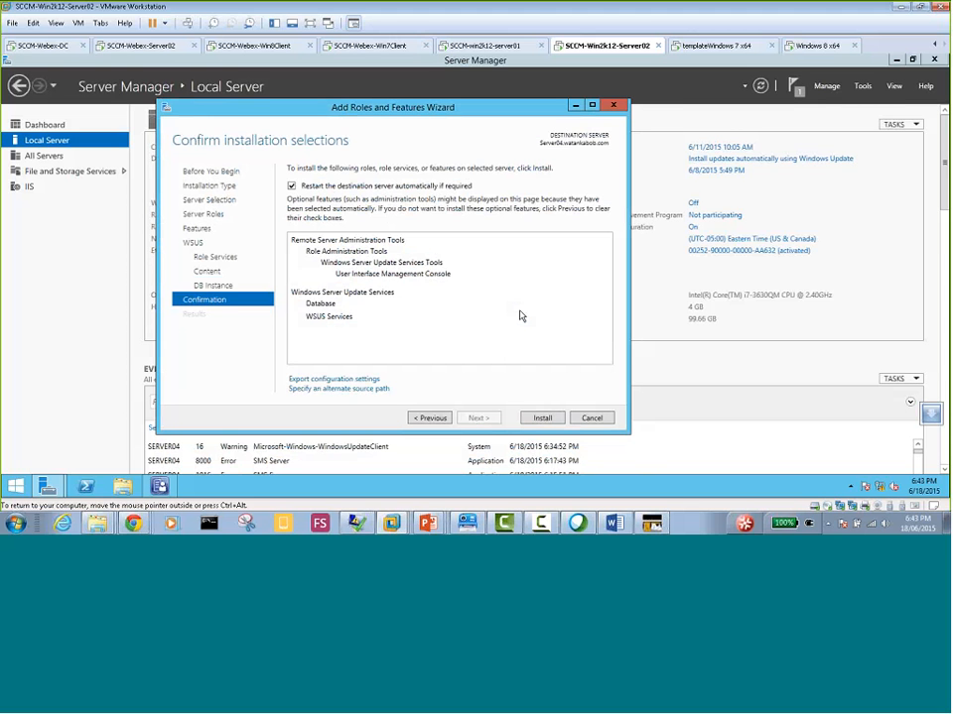
click(541, 421)
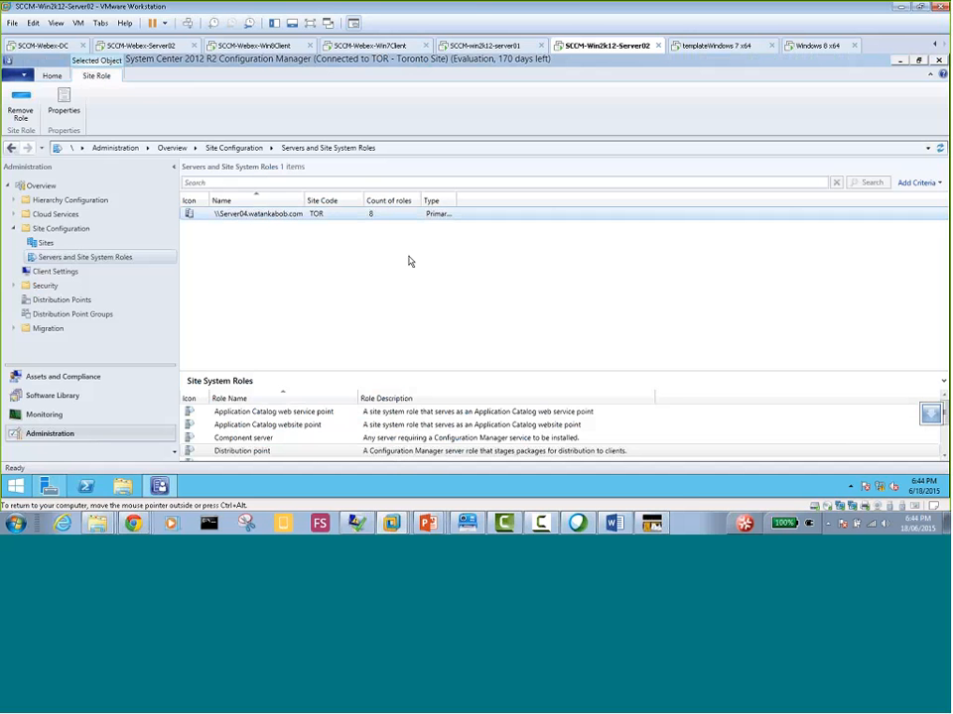
Launch the post-installation tasks for Windows Server Update Services on Server04 from Server Manager
click(336, 244)
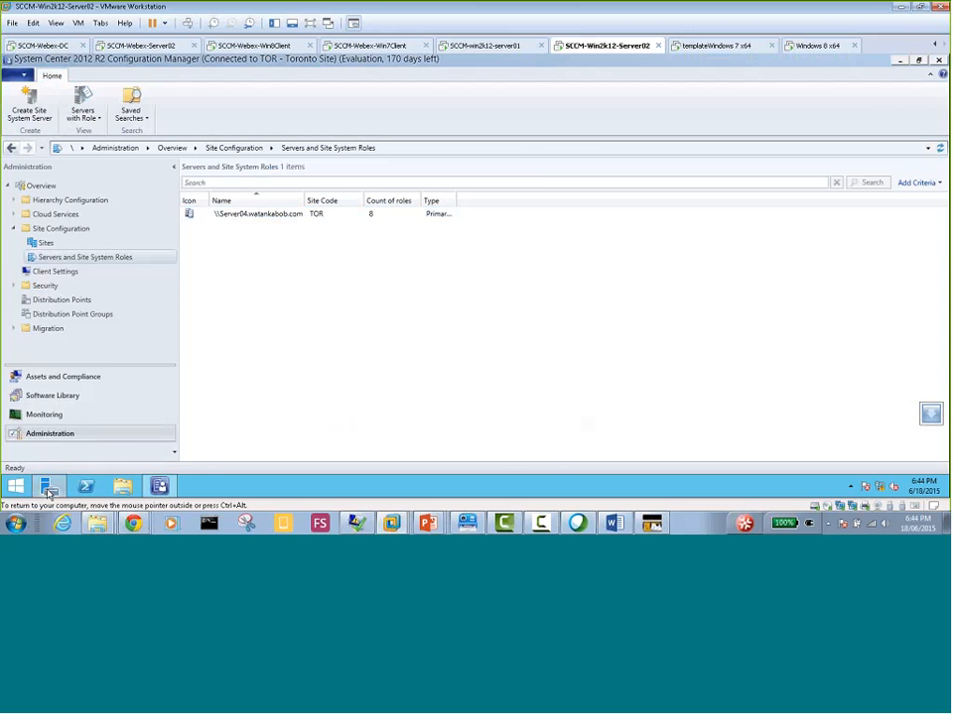
click(49, 485)
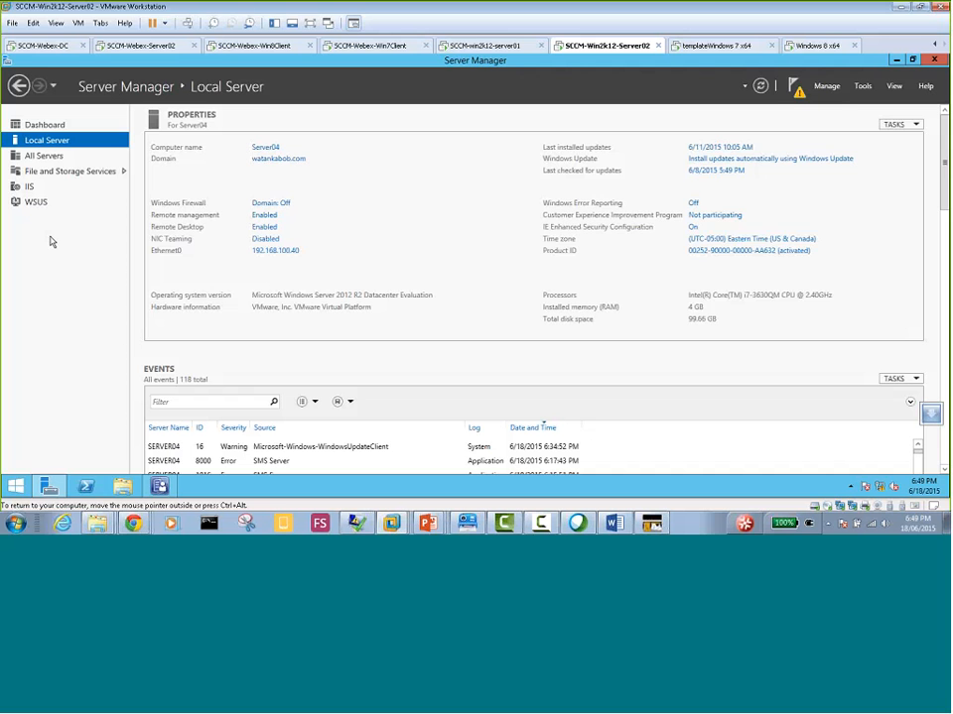
click(794, 87)
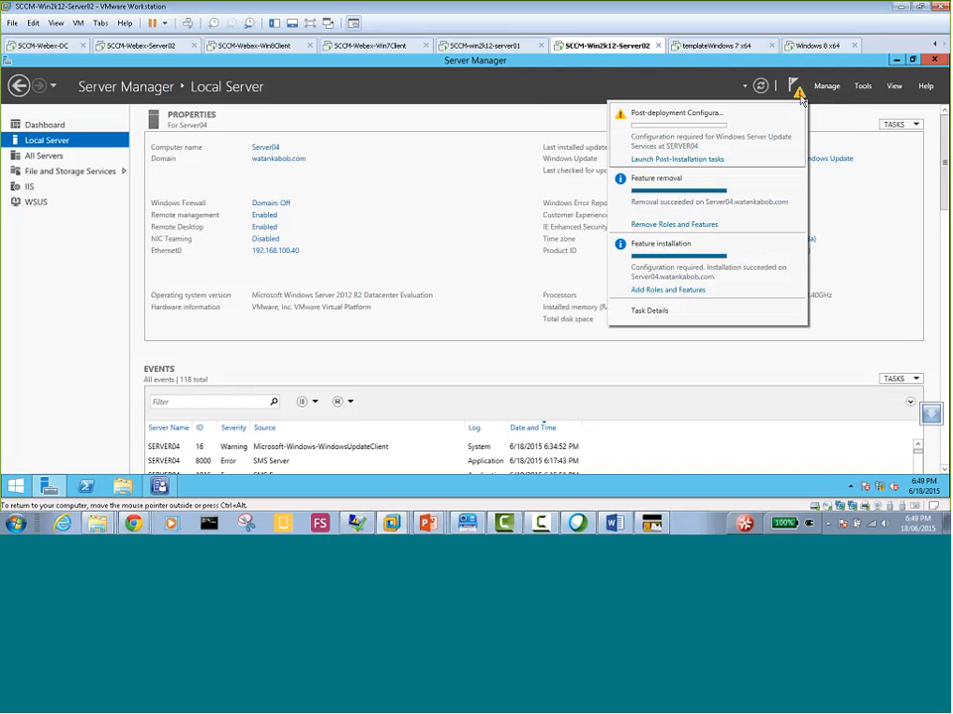
click(697, 160)
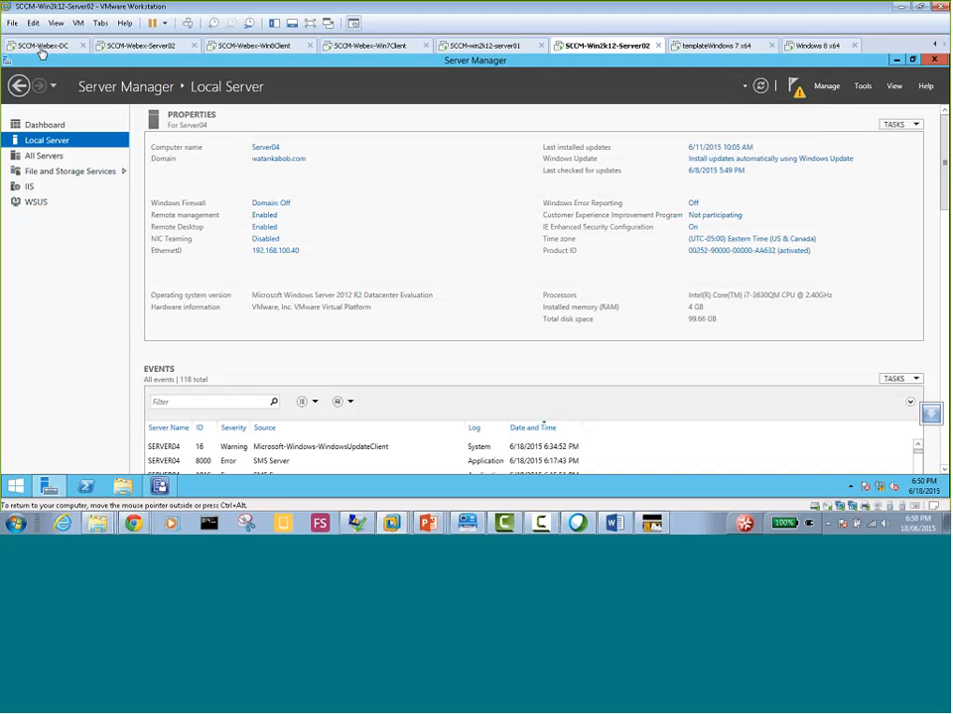
View SERVER02's synchronizations in the Update Services console on the SCCM-Webex-Server02 virtual machine
click(137, 48)
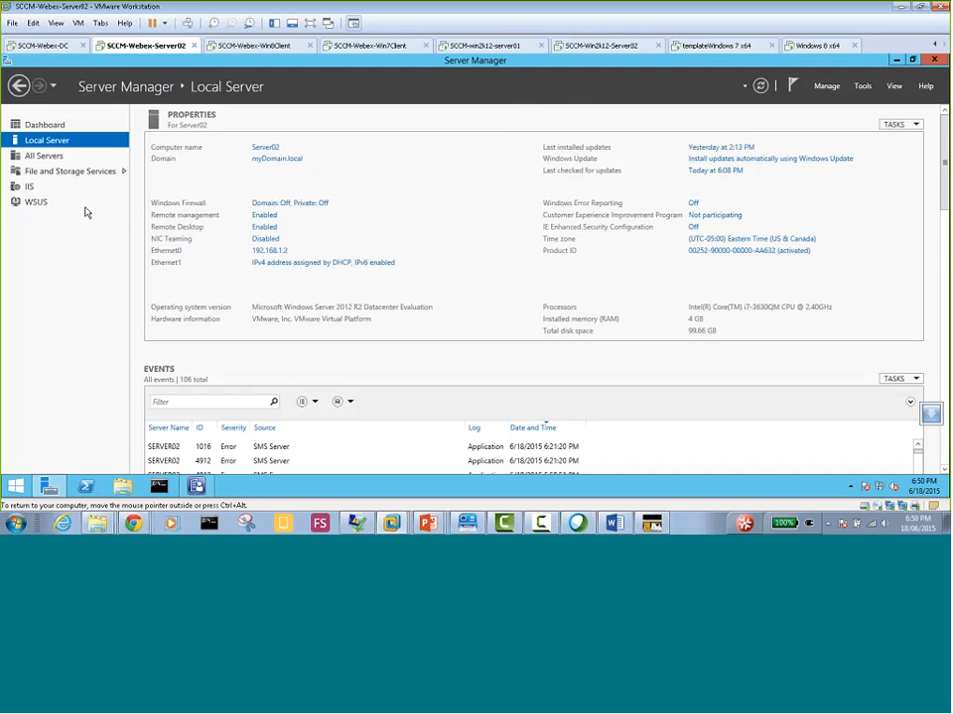
click(40, 202)
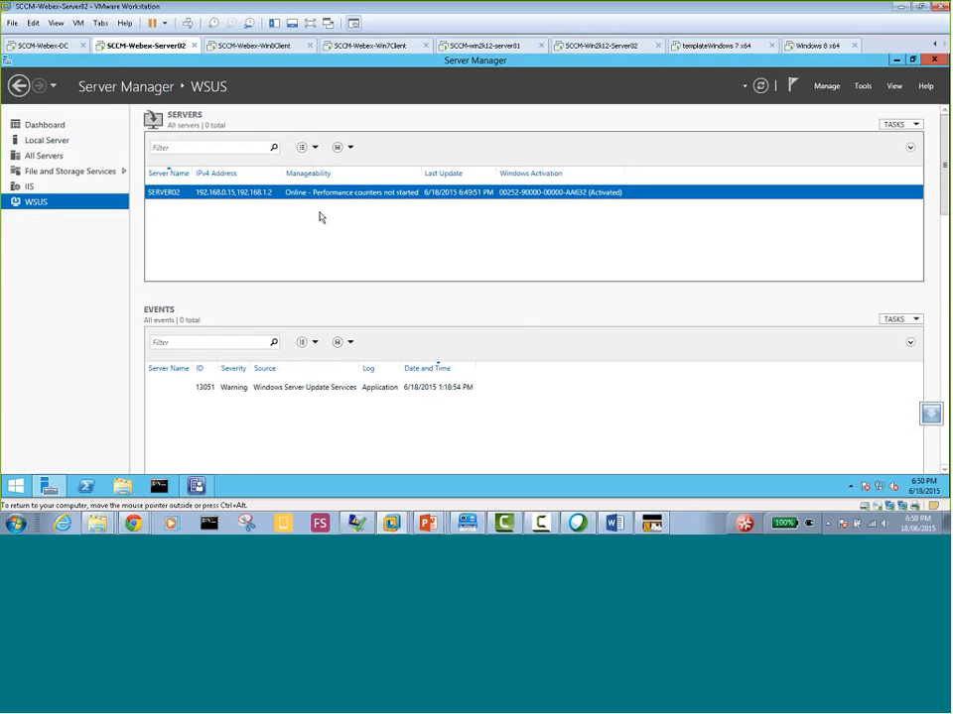
right_click(318, 194)
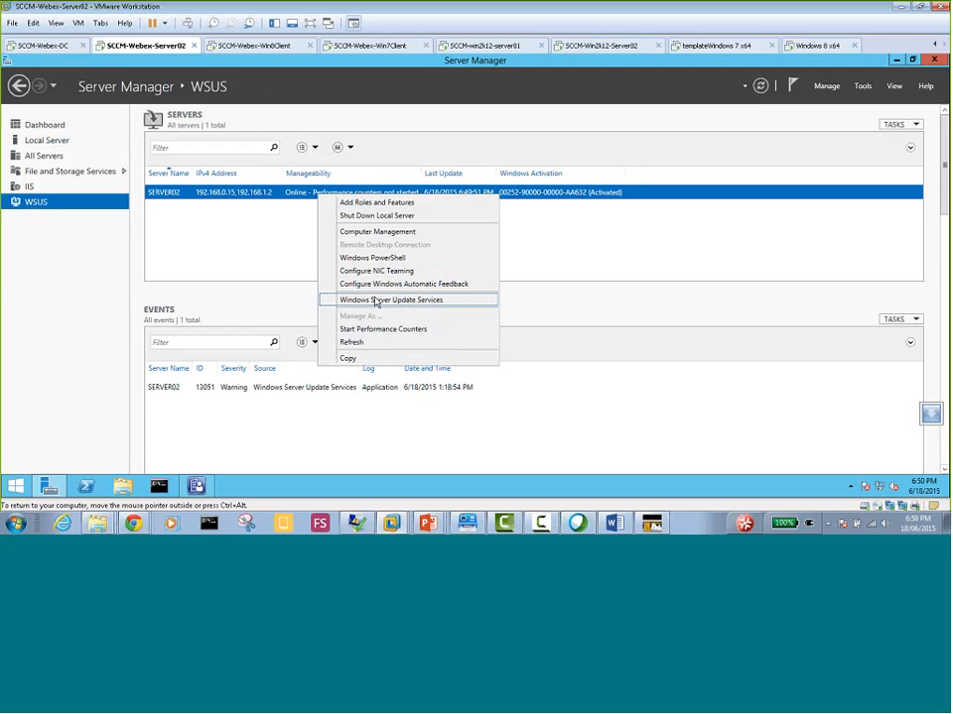
click(380, 301)
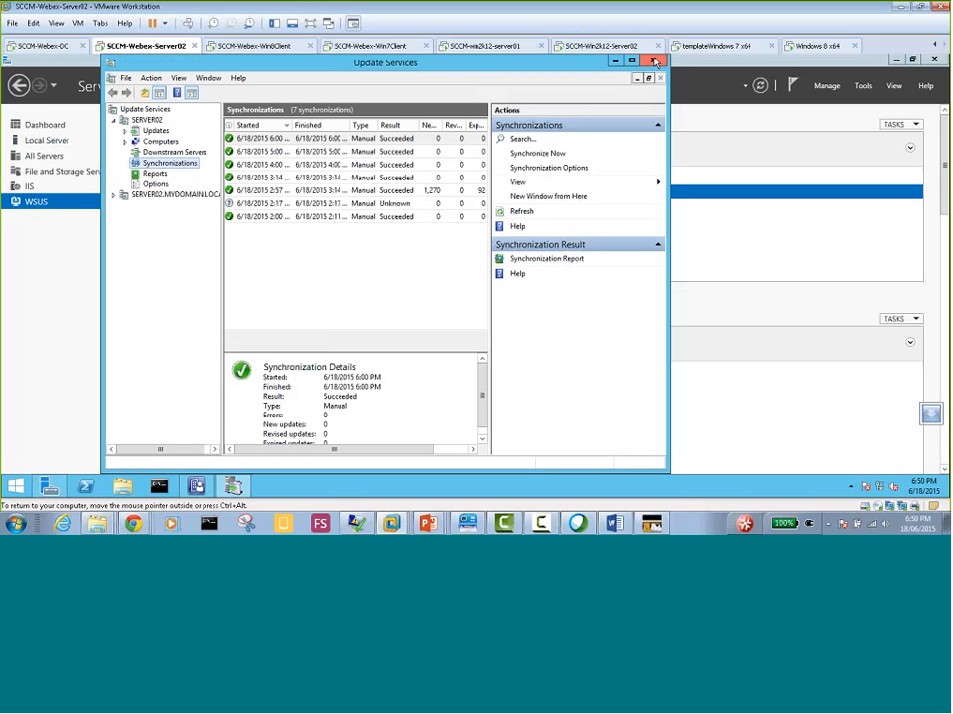
Return to the SCCM-Win2k12-Server02 virtual machine, check the post-deployment notification and show its WSUS server page
click(598, 46)
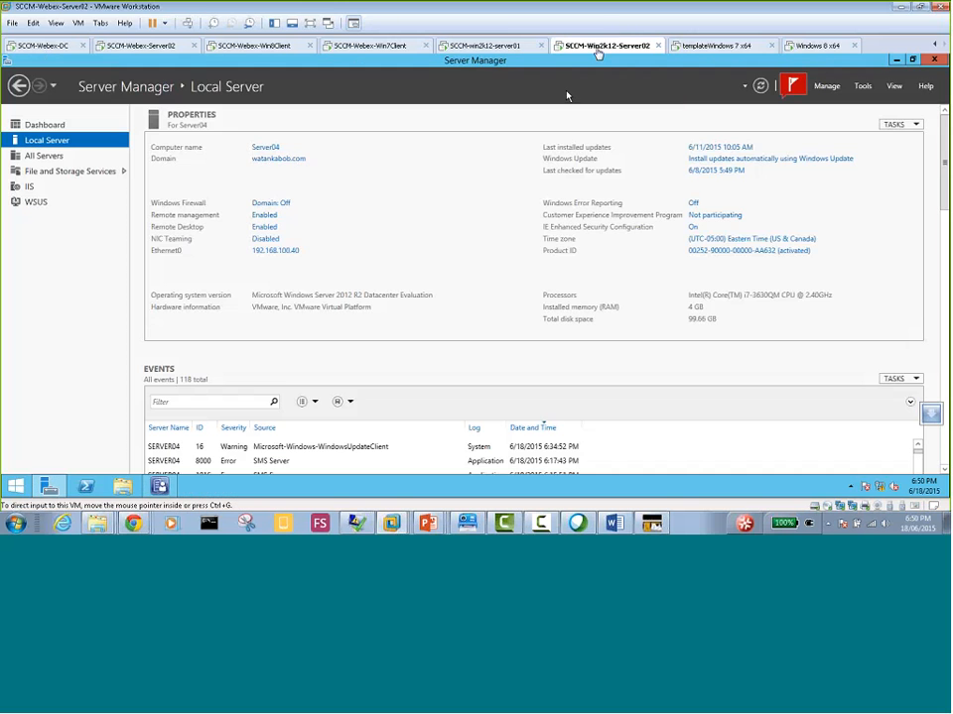
click(791, 85)
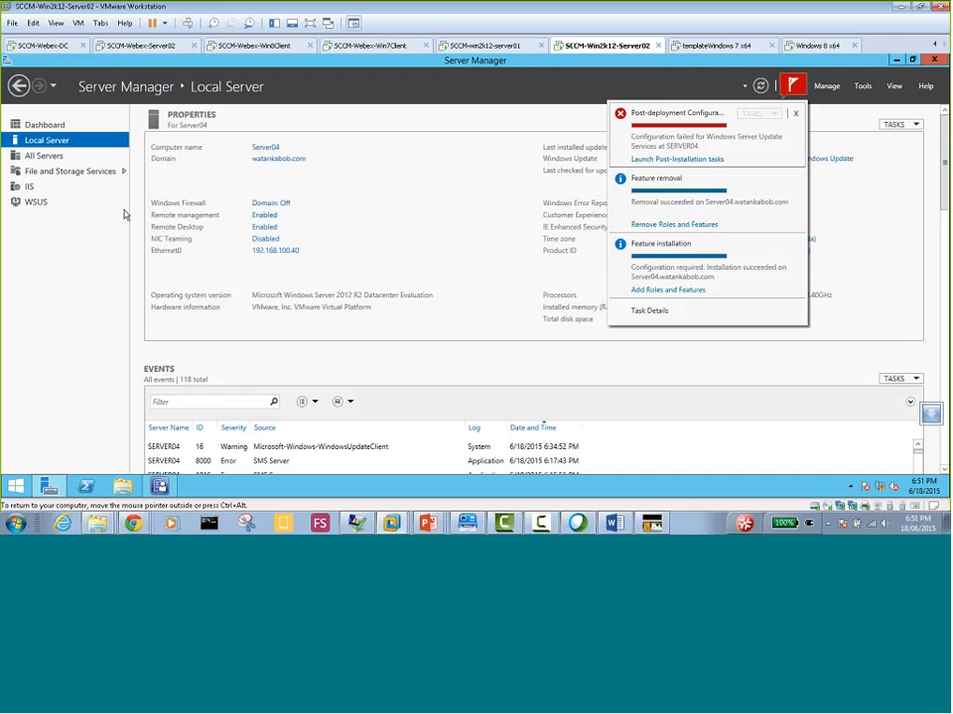
click(40, 204)
click(40, 205)
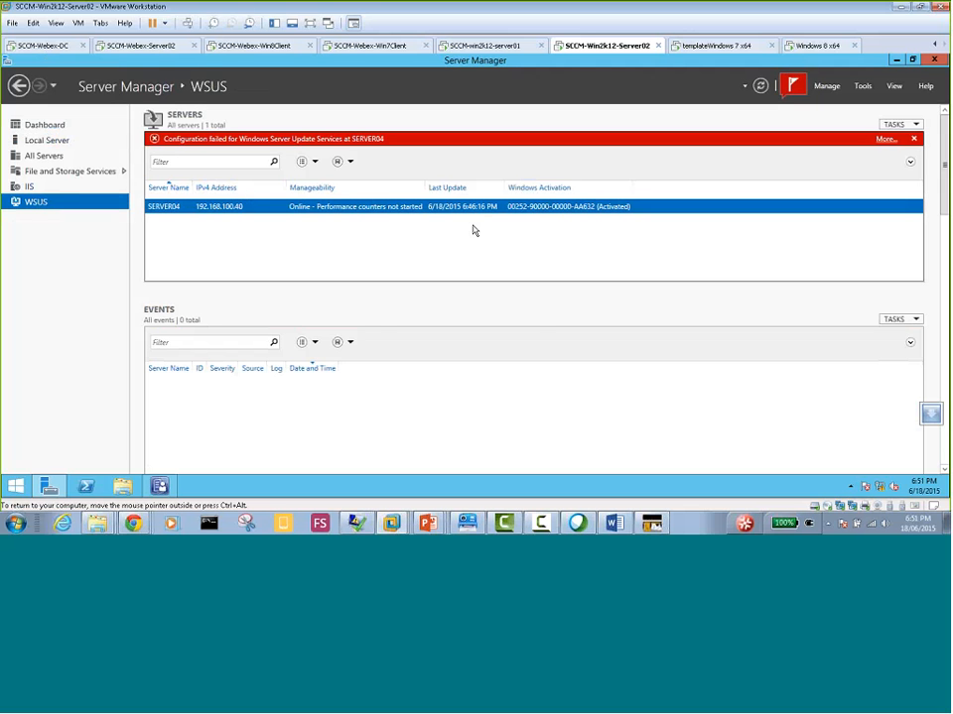
Run the WSUS post-installation on SERVER04 with database instance Server04.watankabob.com and local content directory c:\WSUS
right_click(363, 207)
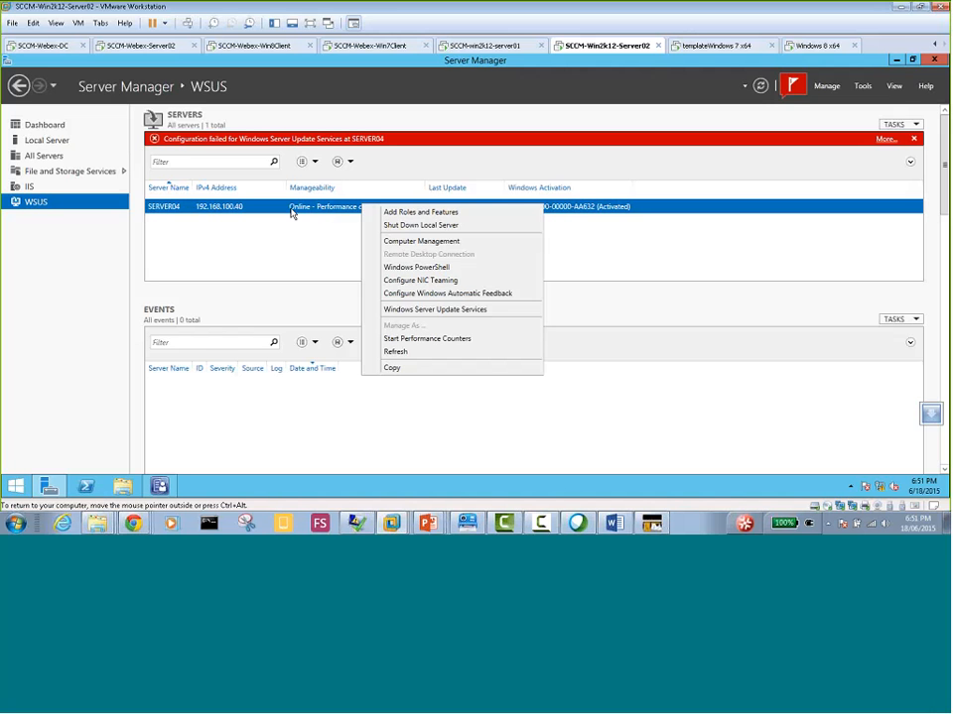
click(443, 314)
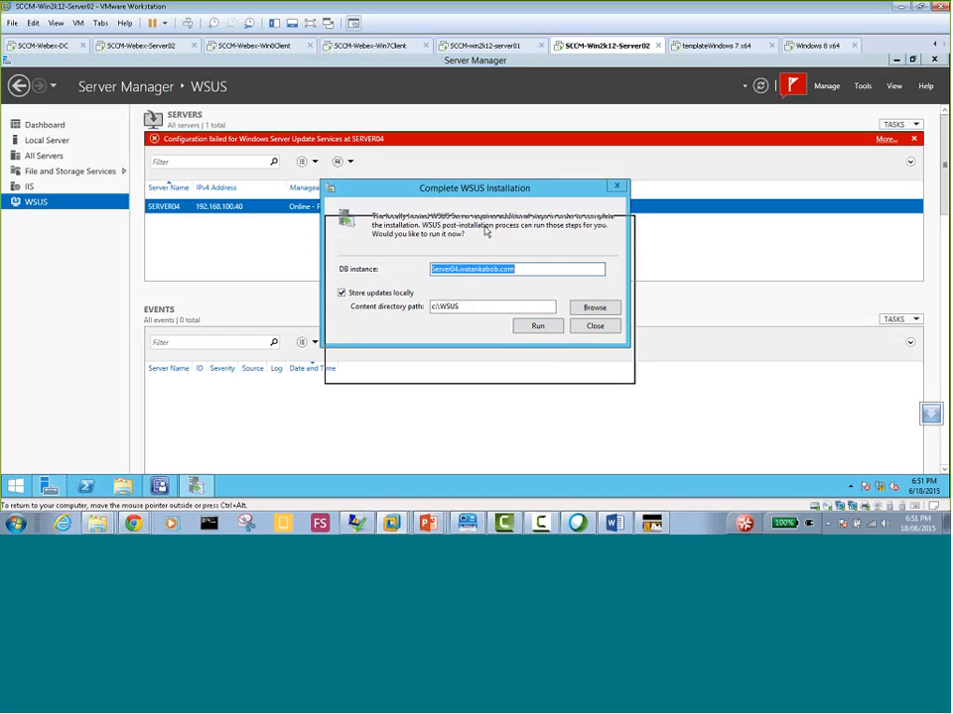
drag(479, 192, 488, 264)
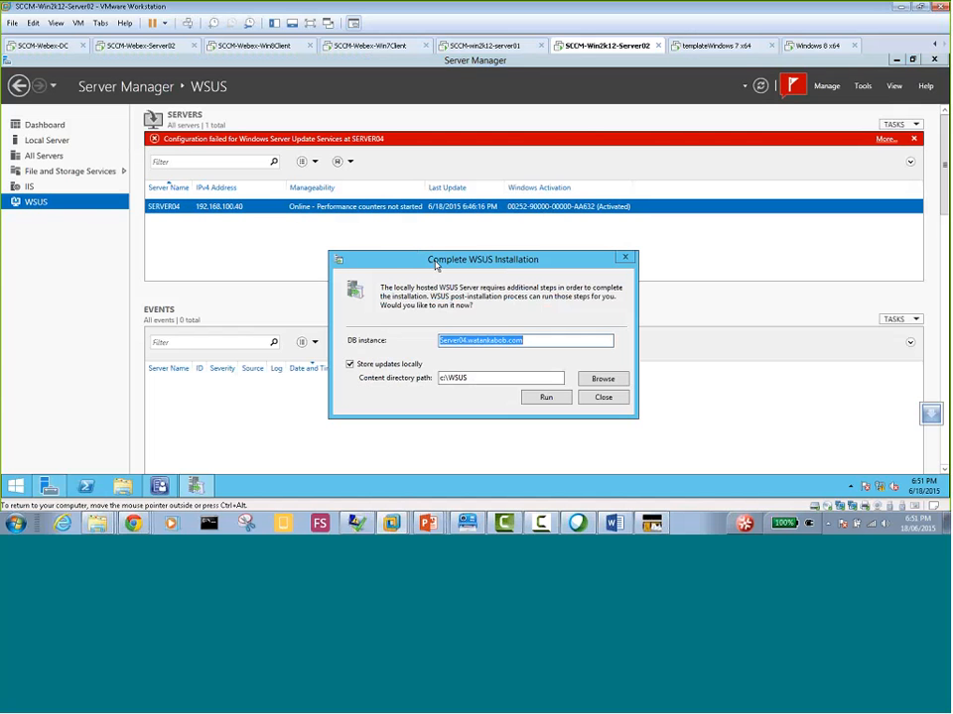
drag(485, 258, 437, 230)
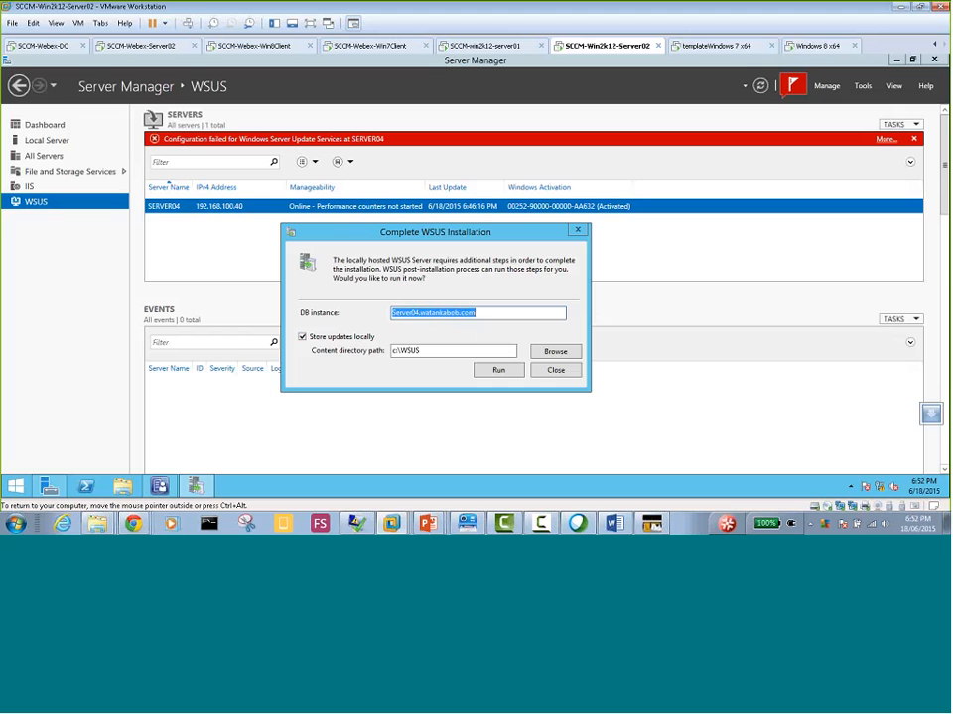
click(495, 371)
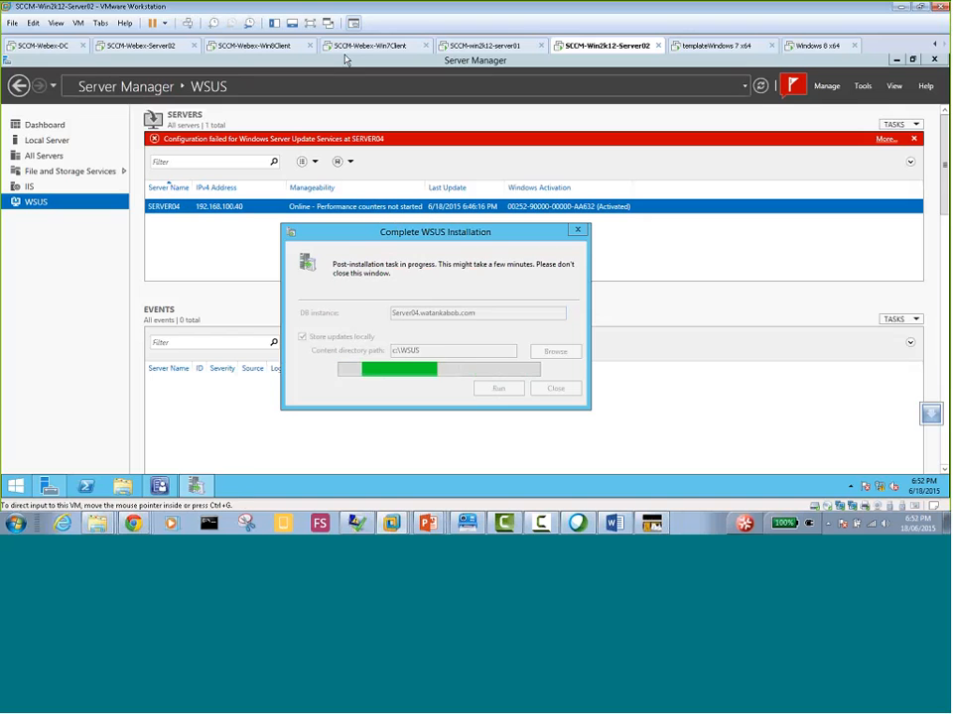
Reopen the Update Services console for SERVER02 on the SCCM-Webex-Server02 virtual machine, then close it
click(149, 45)
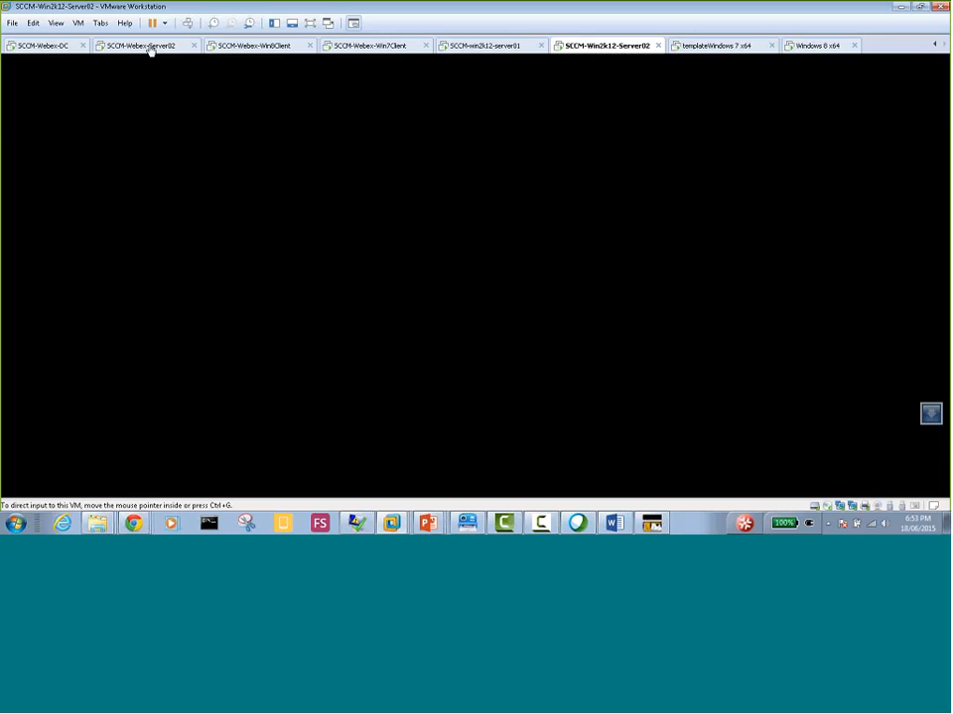
click(654, 63)
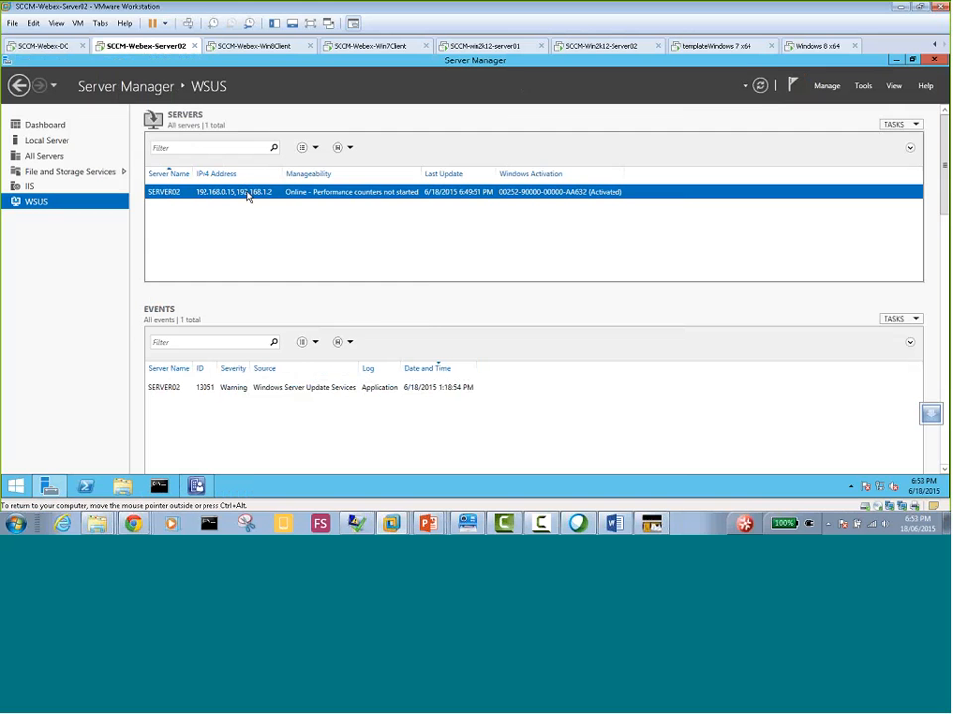
right_click(248, 196)
click(325, 299)
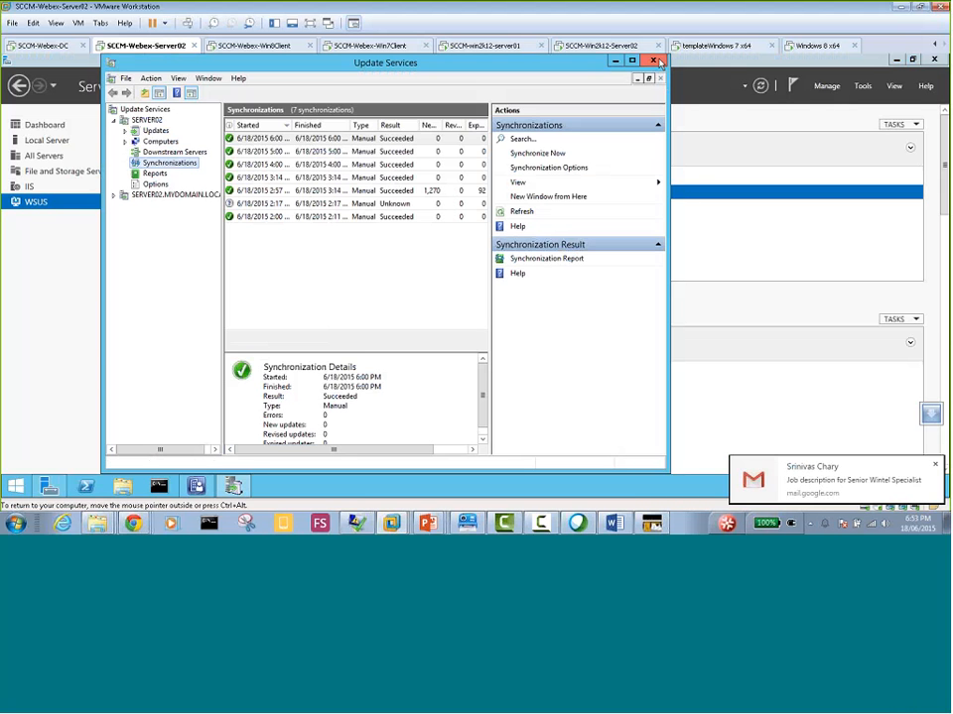
click(658, 61)
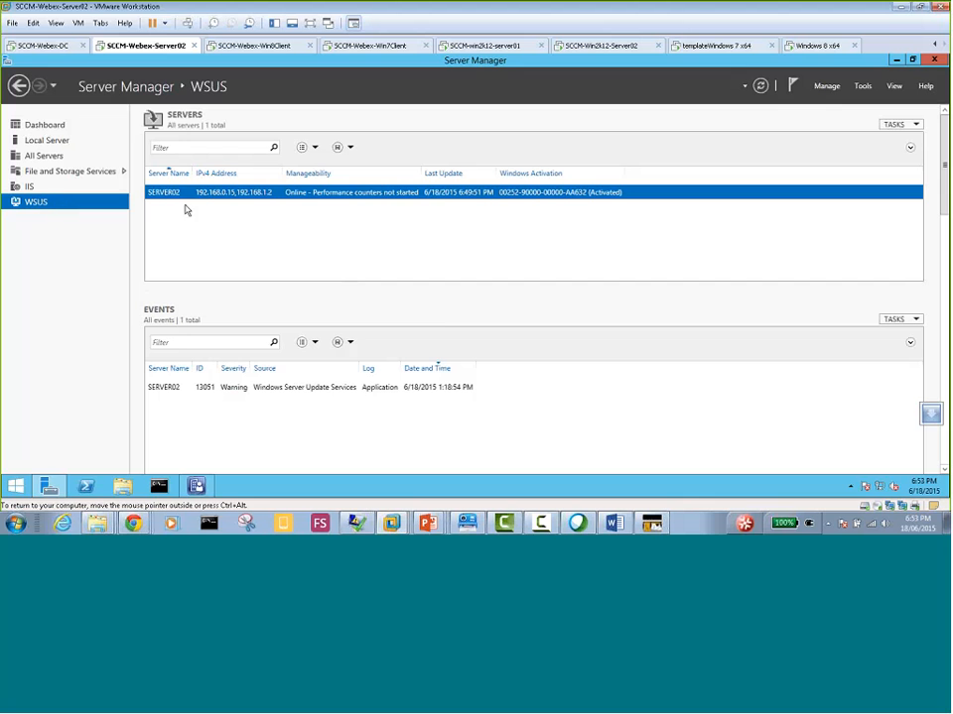
Examine the management options for SERVER02 in WSUS and check the Server Manager notifications
right_click(264, 194)
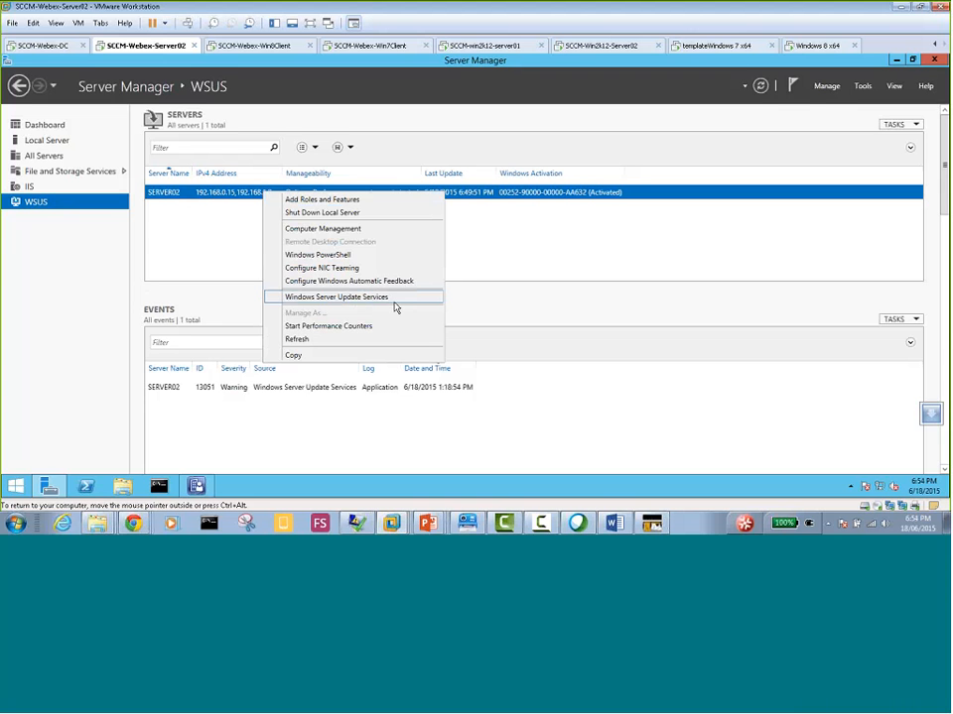
click(791, 120)
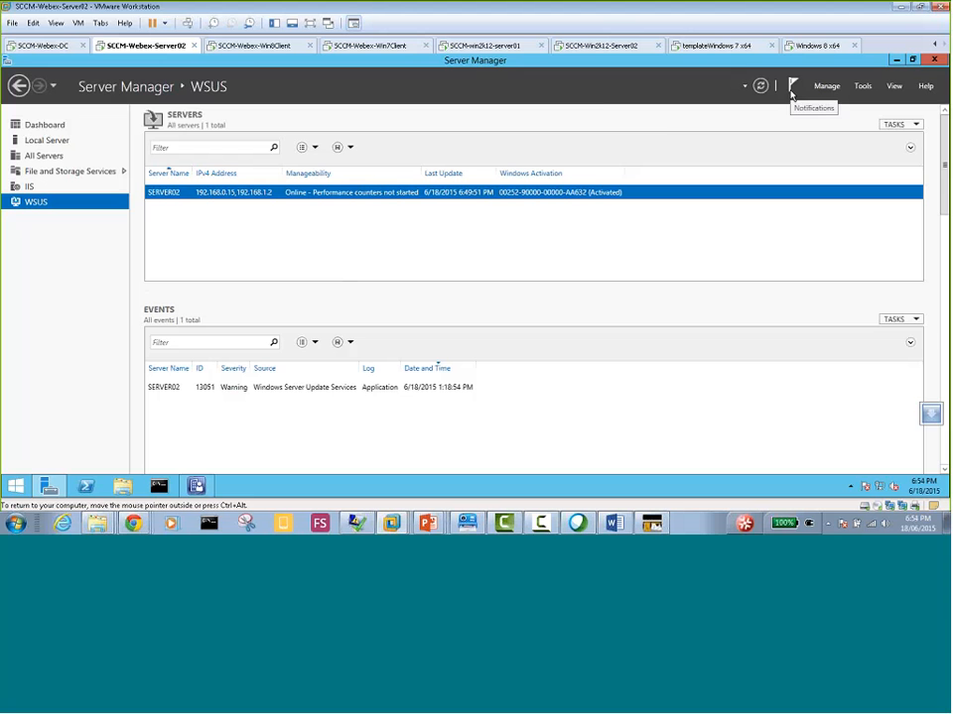
click(791, 89)
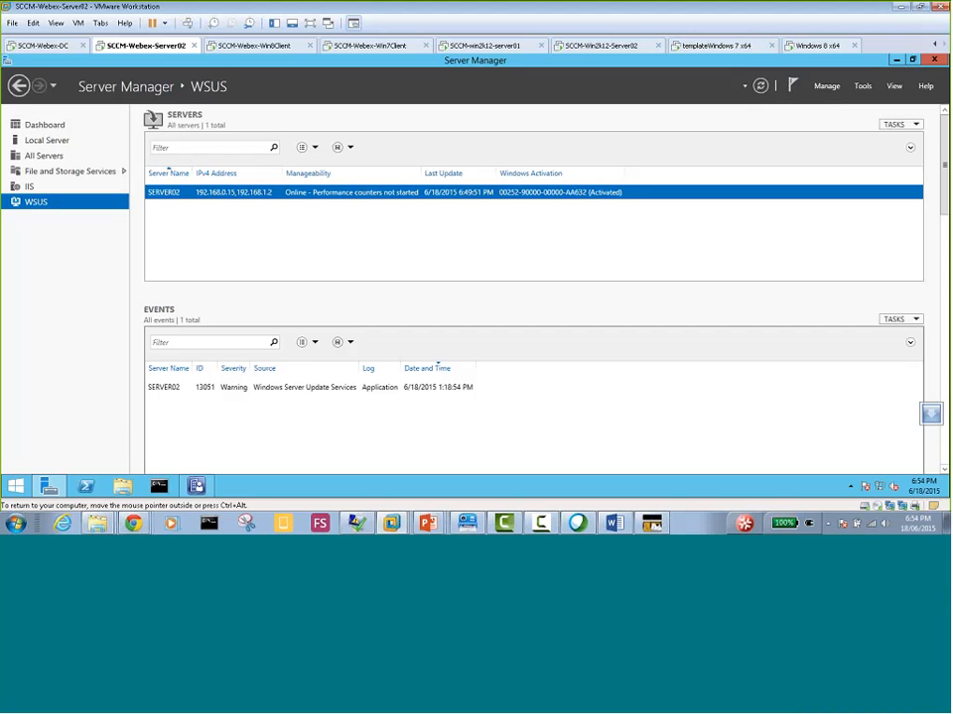
Dismiss the post-installation notification on SCCM-Win2k12-Server02, open Update Services for SERVER04 and cancel the server connection
click(610, 45)
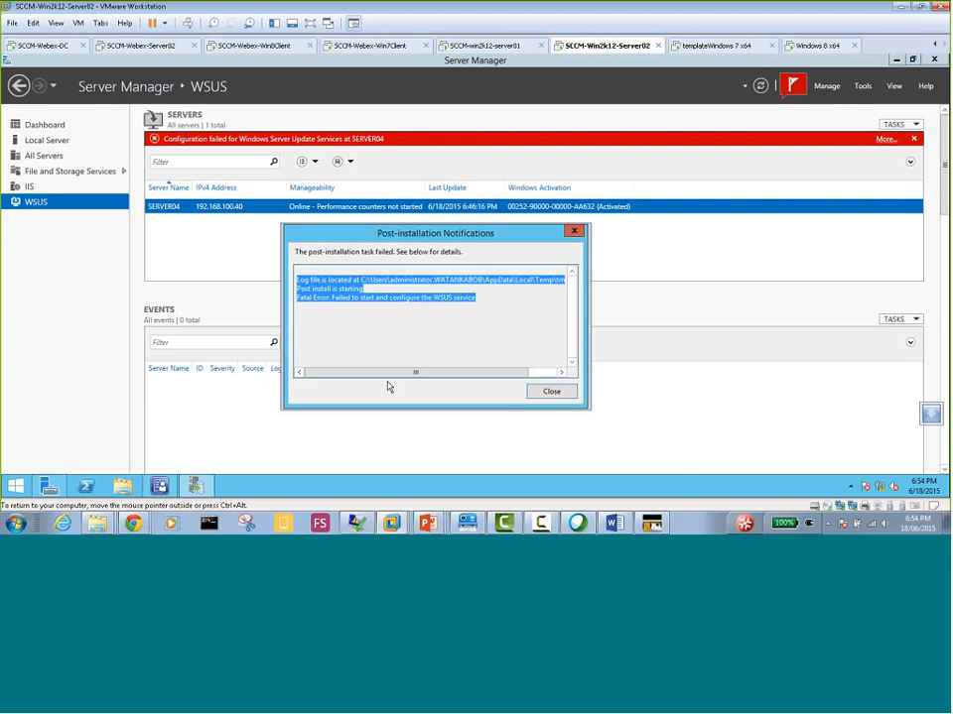
click(573, 230)
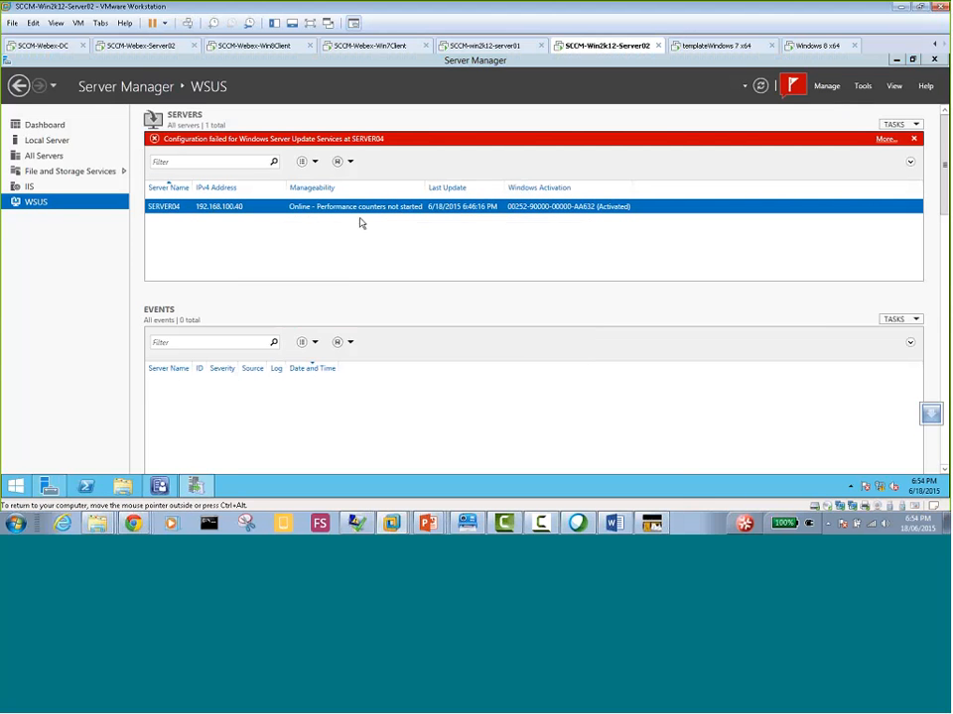
right_click(317, 208)
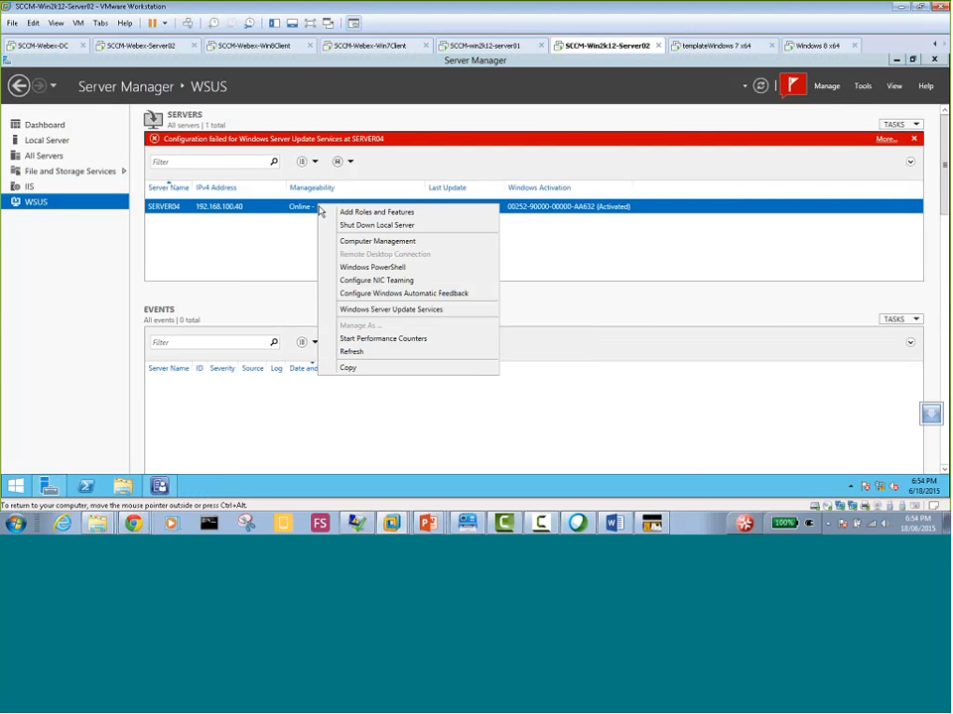
click(401, 309)
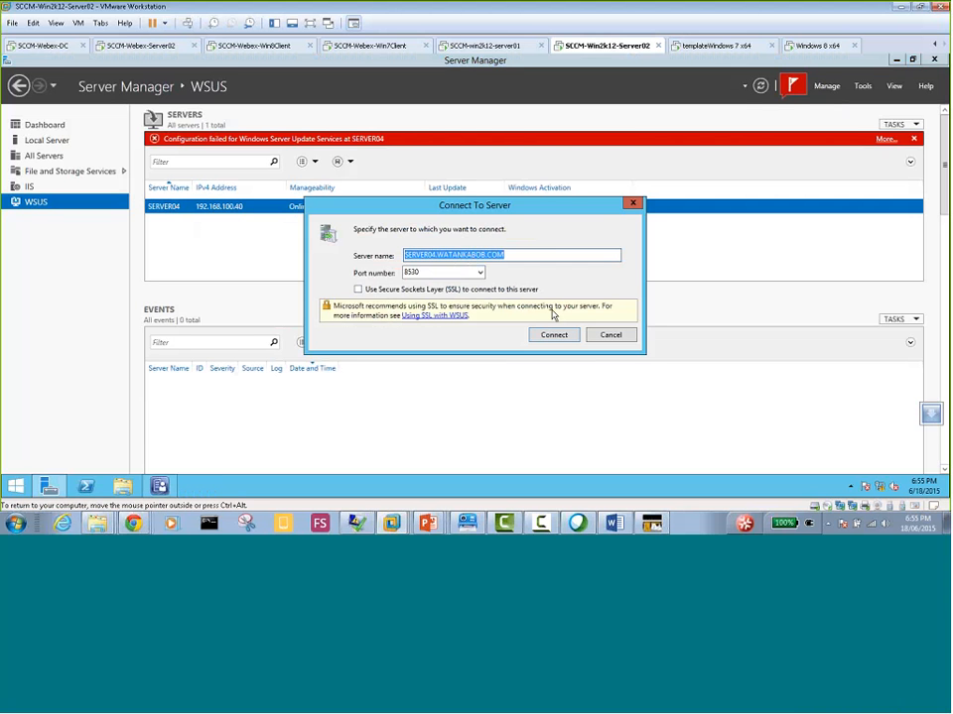
click(609, 338)
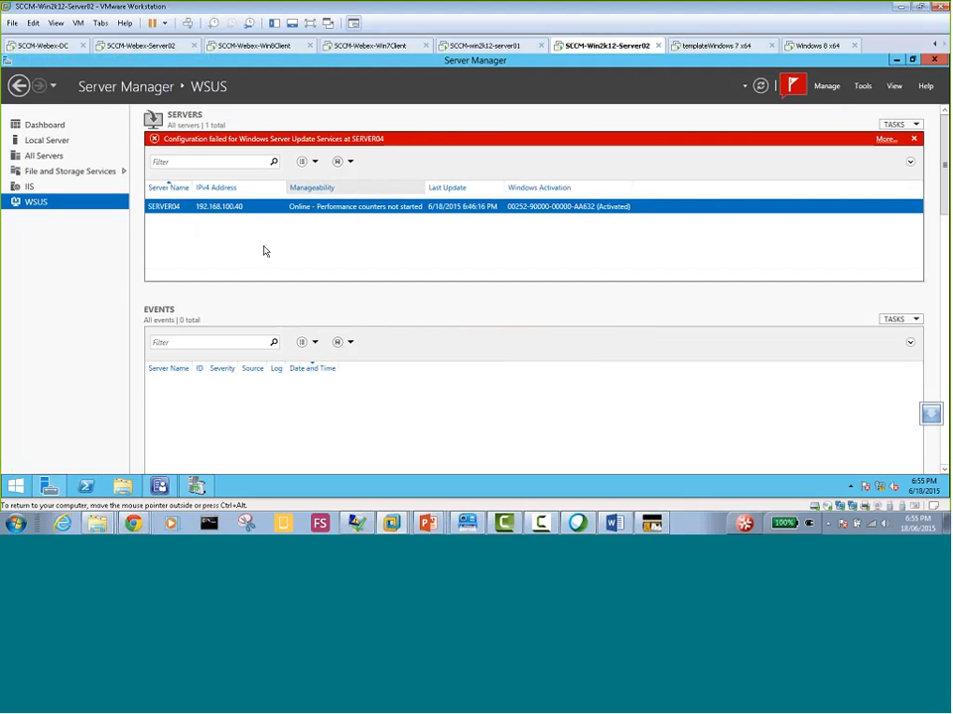
Open SQL Server Management Studio from the list of installed apps
click(15, 487)
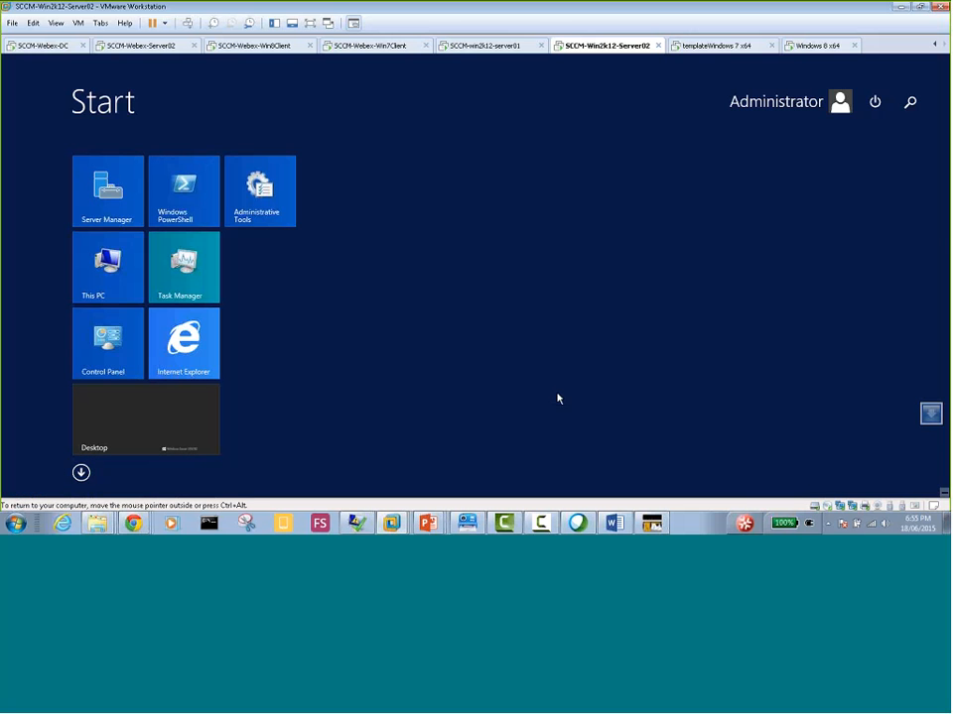
click(80, 474)
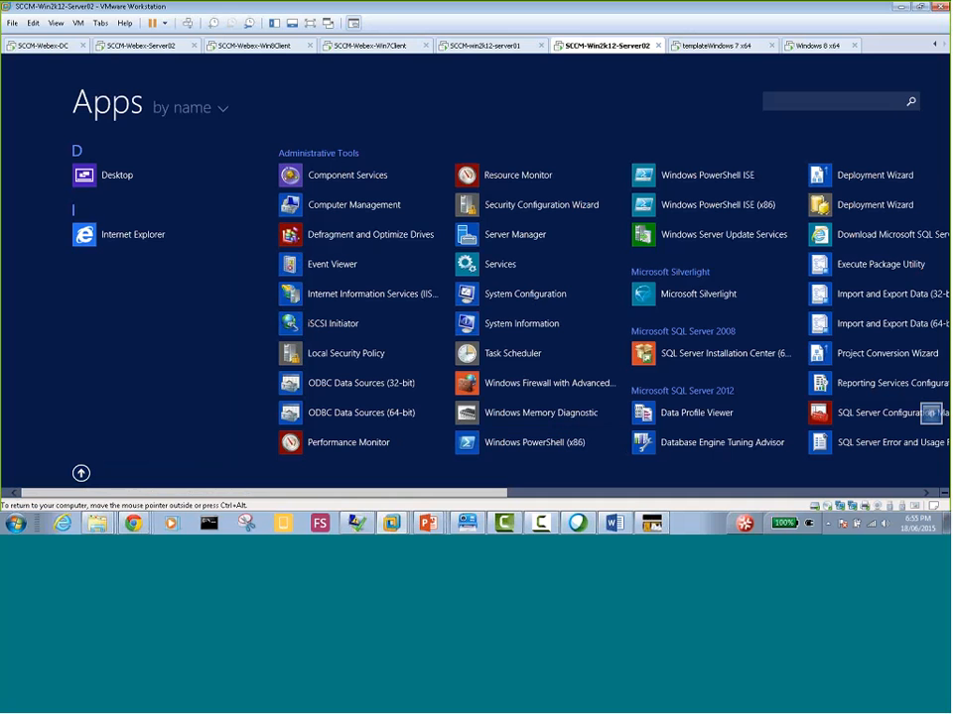
scroll(505, 501, down, 5)
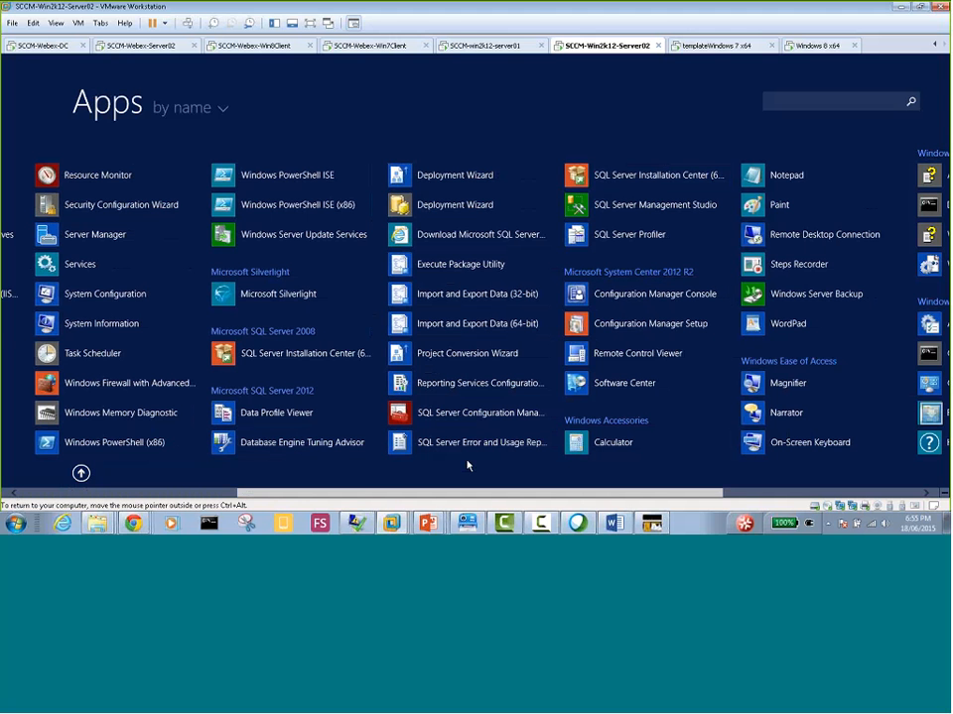
click(601, 208)
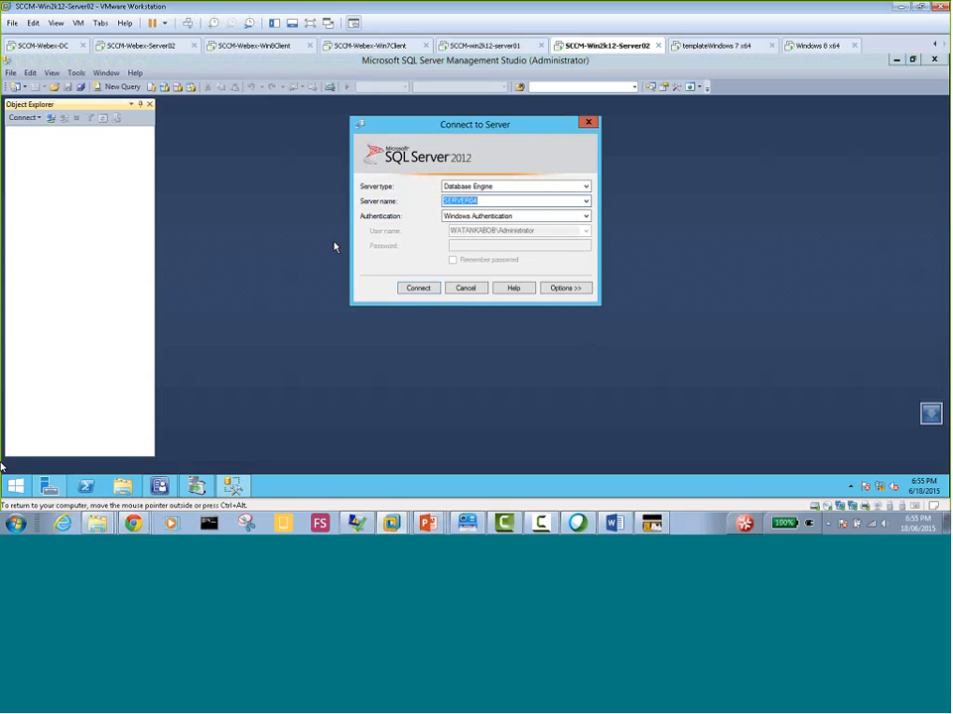
Search the Start screen for "SQl mana" and launch SQL Server Management Studio from the results
click(15, 485)
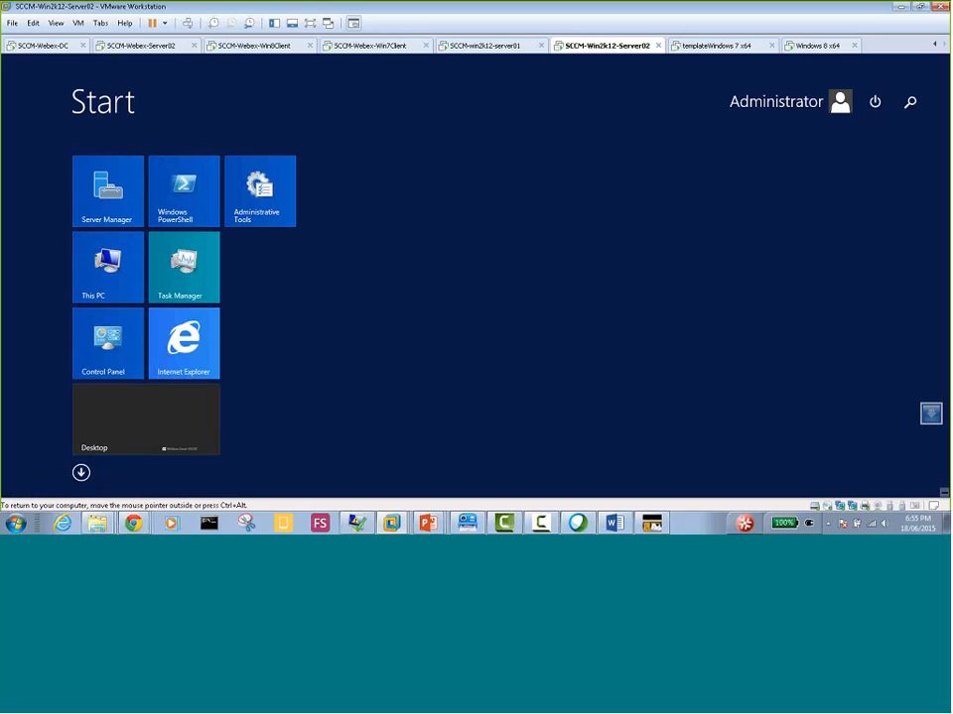
click(909, 102)
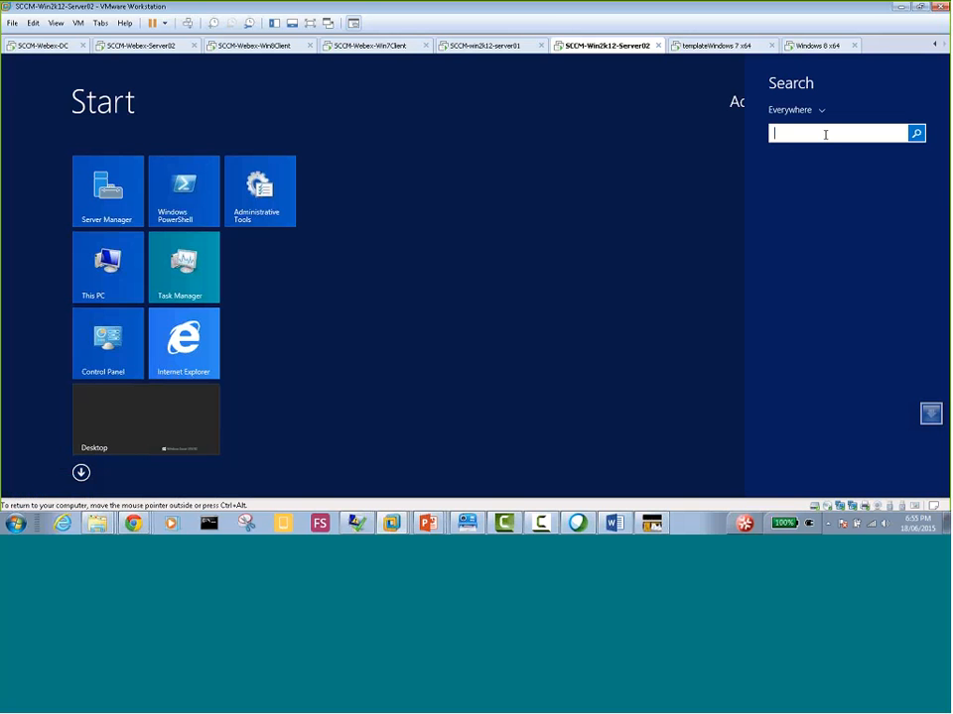
text(SQl)
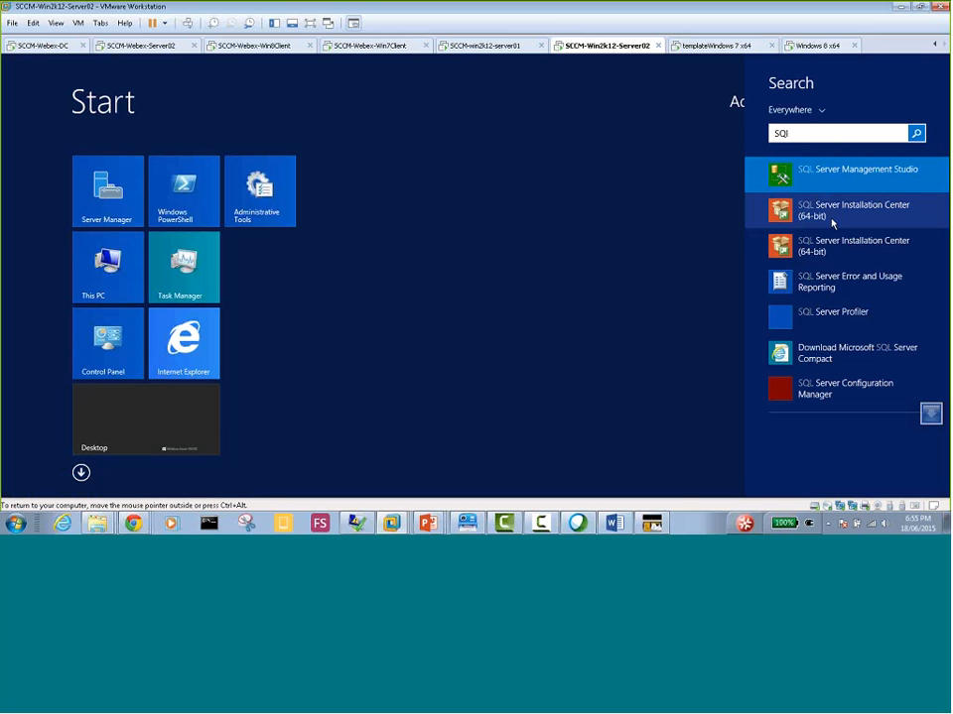
text( mana)
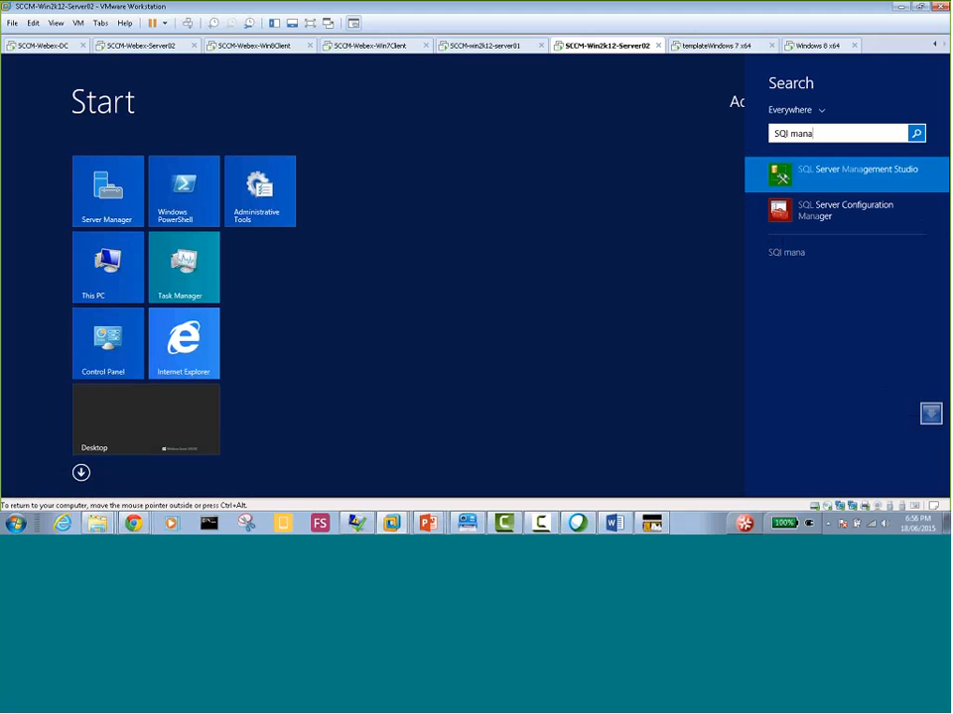
key(Return)
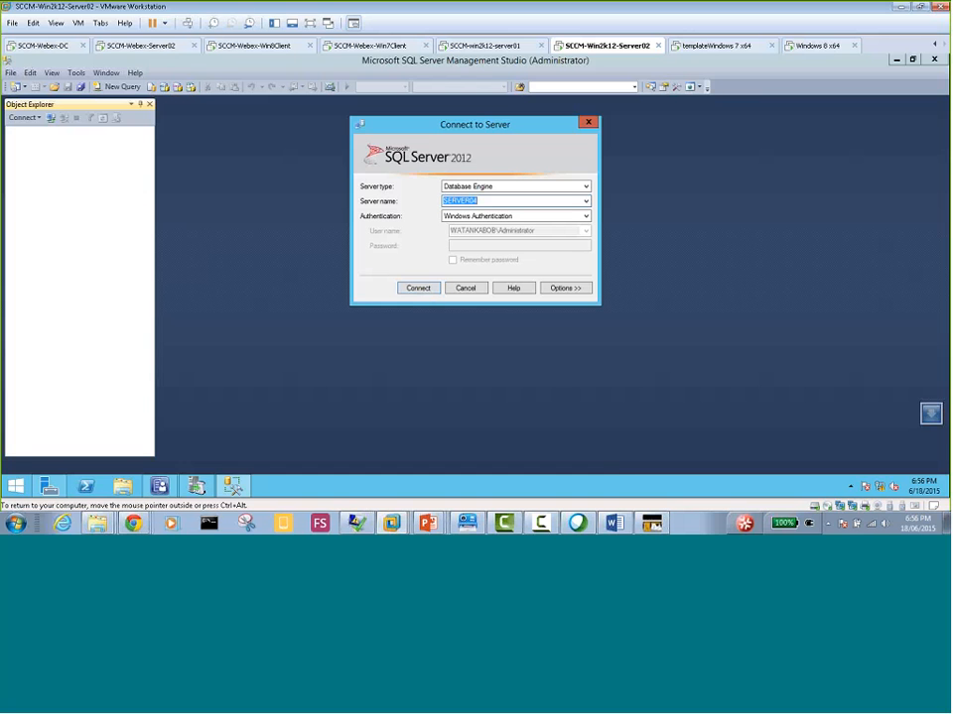
Connect to the SERVER04 database engine with Windows Authentication, look for SUSDB among its databases, and minimize Management Studio
click(418, 289)
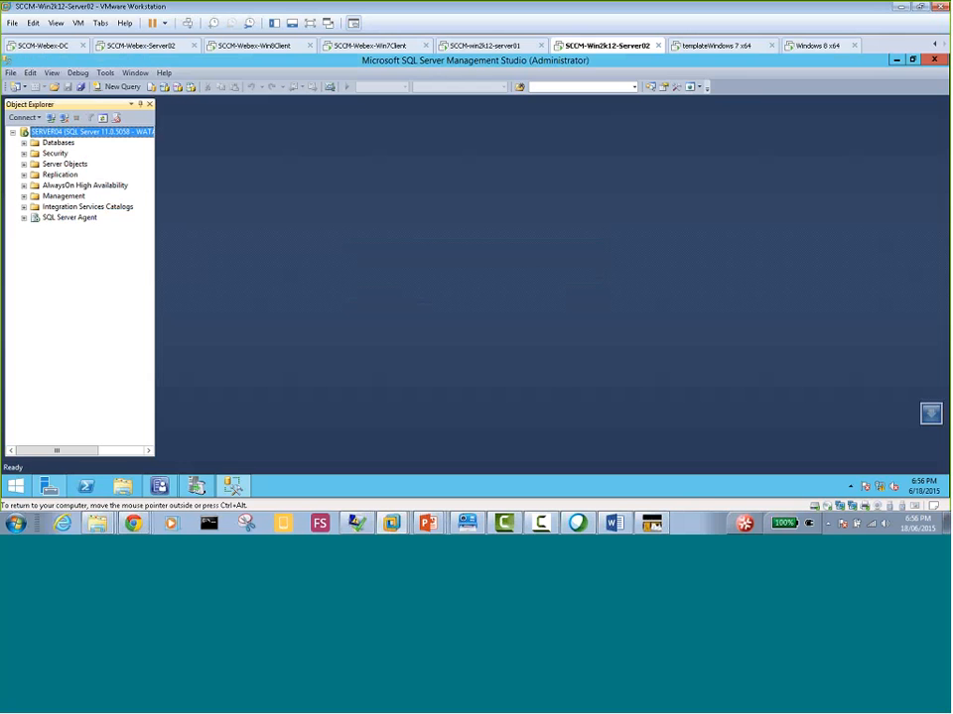
click(23, 143)
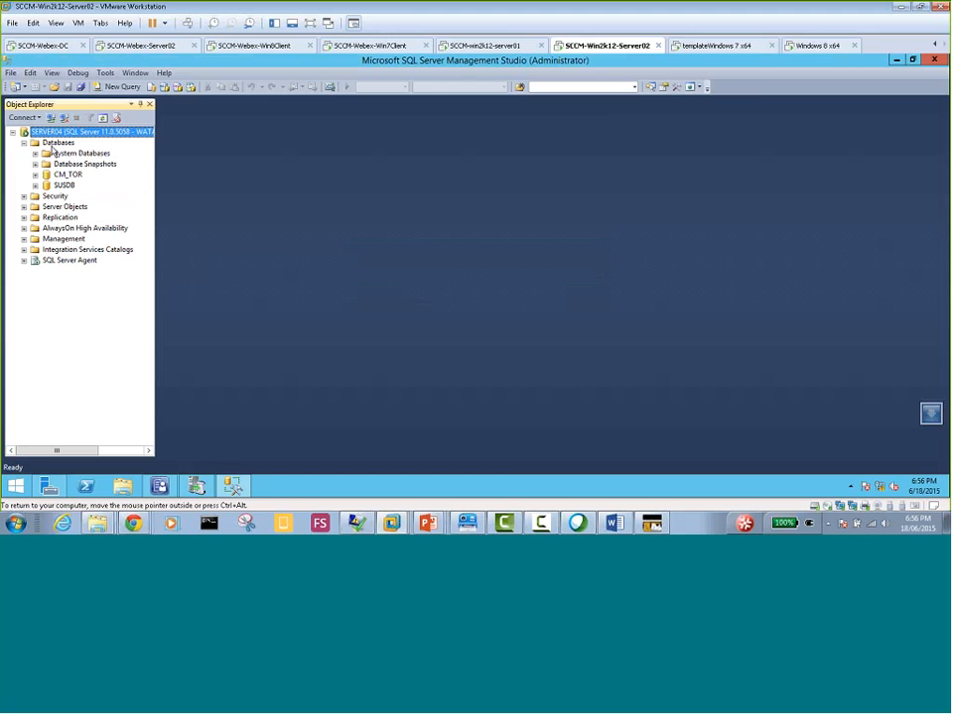
click(65, 185)
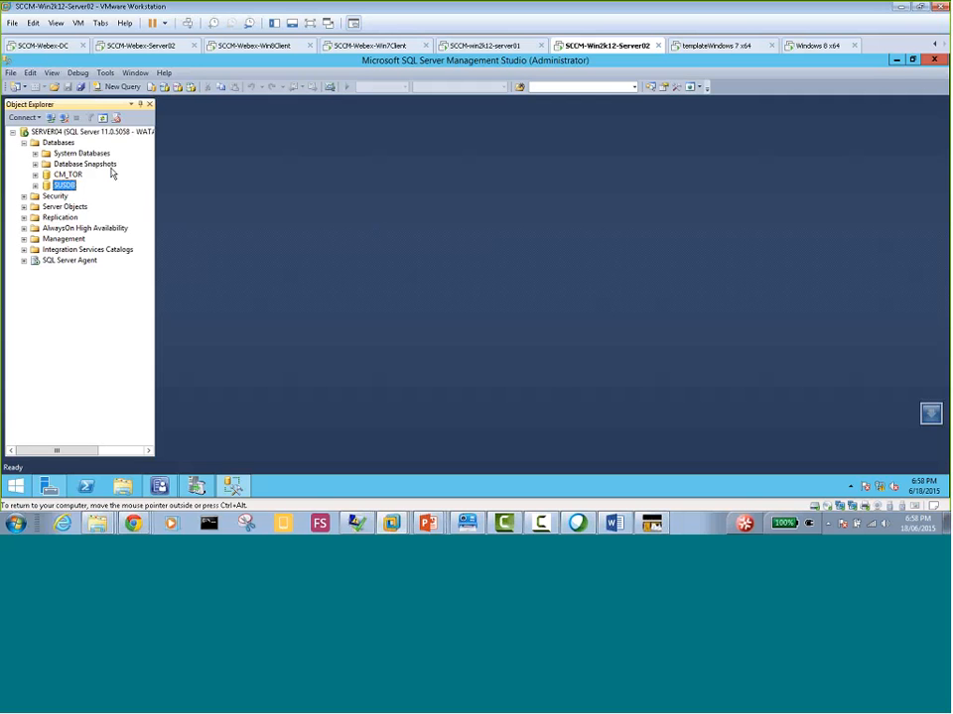
click(896, 60)
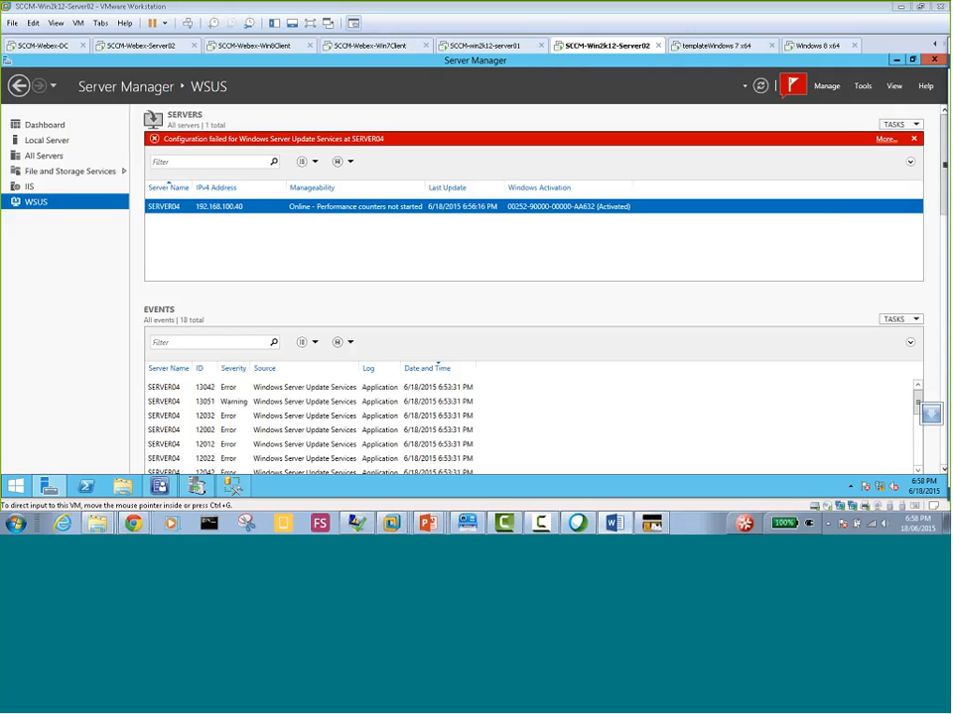
Switch to the Word notes and color item 6 about SUSDB being created inside SQL Server red
drag(951, 402, 396, 12)
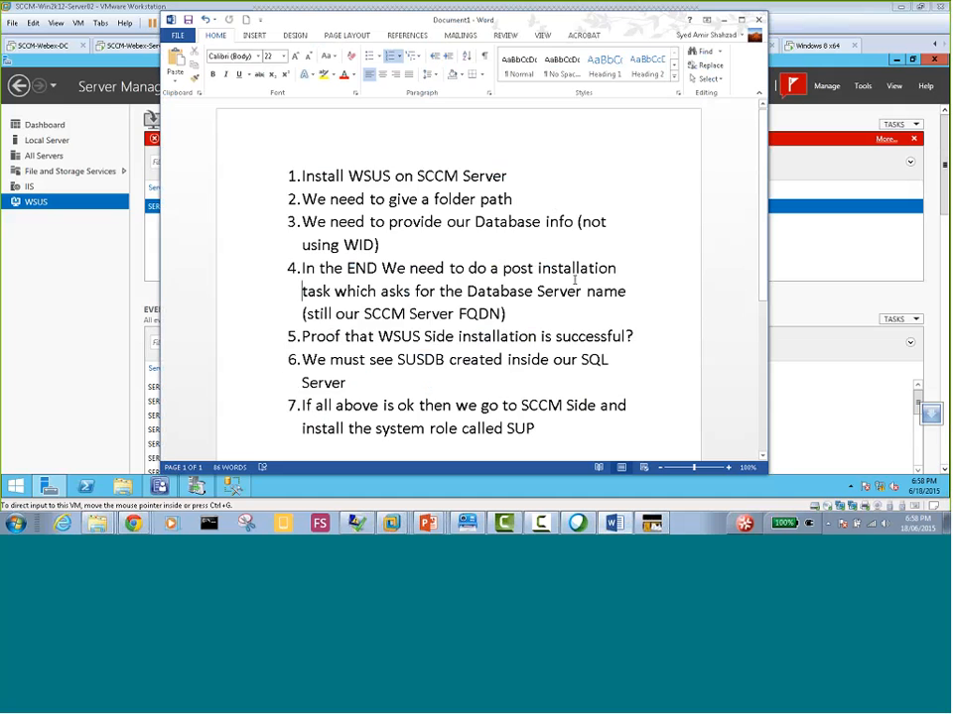
scroll(467, 278, down, 1)
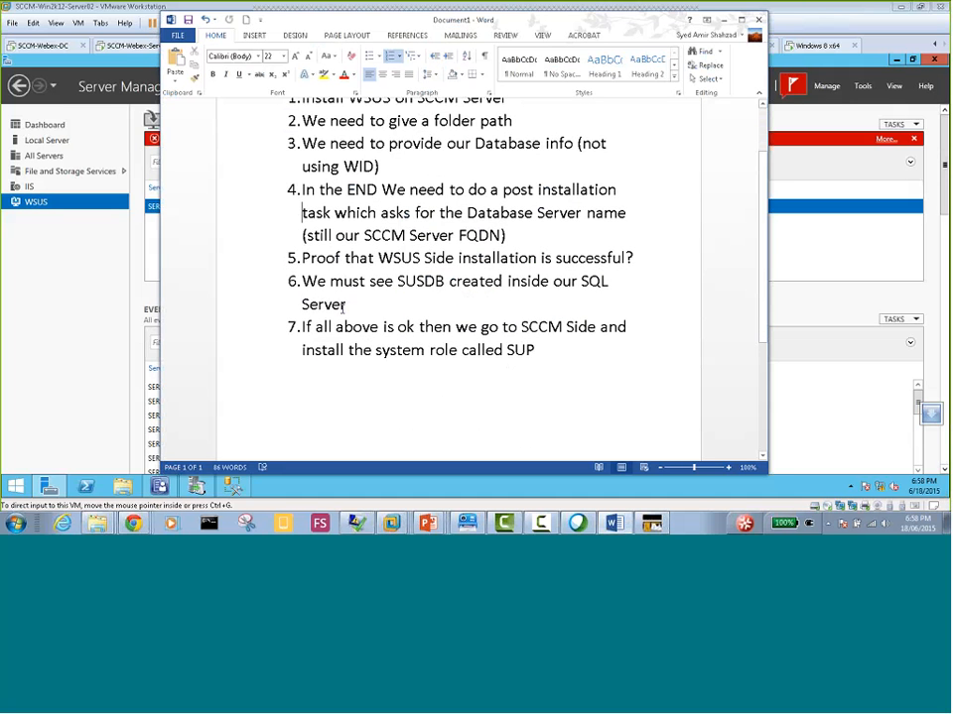
drag(347, 304, 303, 284)
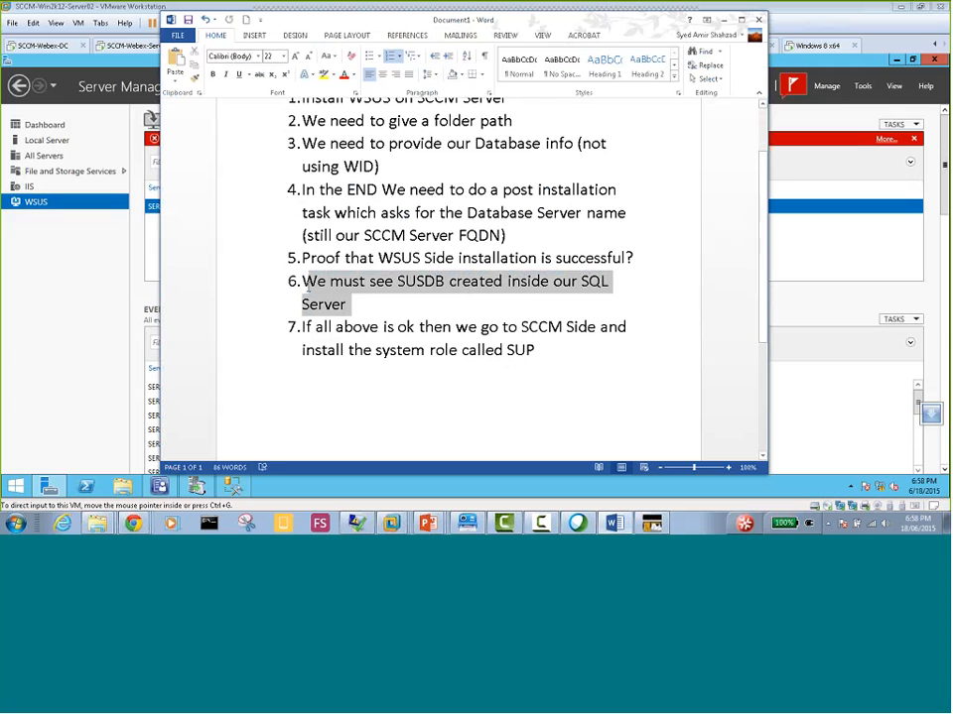
click(343, 76)
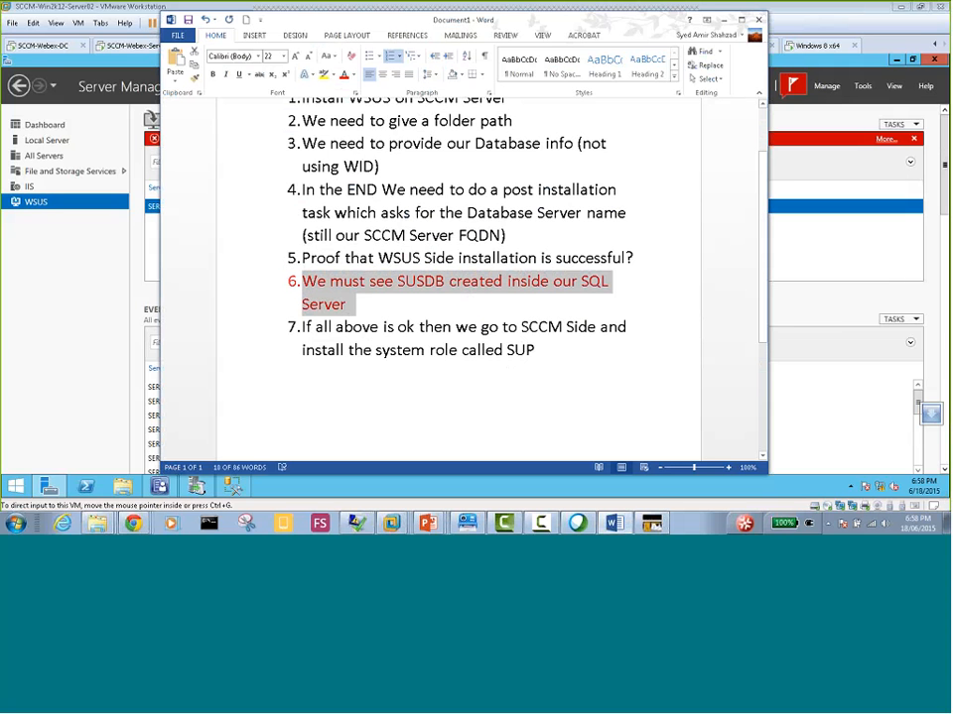
click(379, 304)
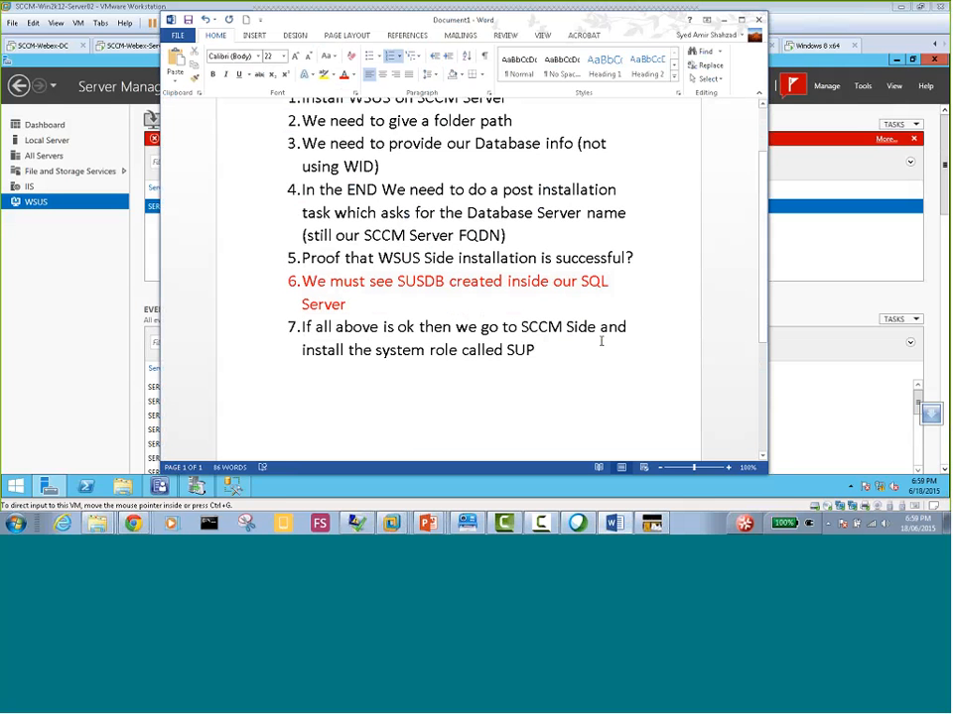
Insert a new list item after item 6 reading "One extra thing is that inside WSUS we will click Synchronization option"
click(537, 349)
click(349, 305)
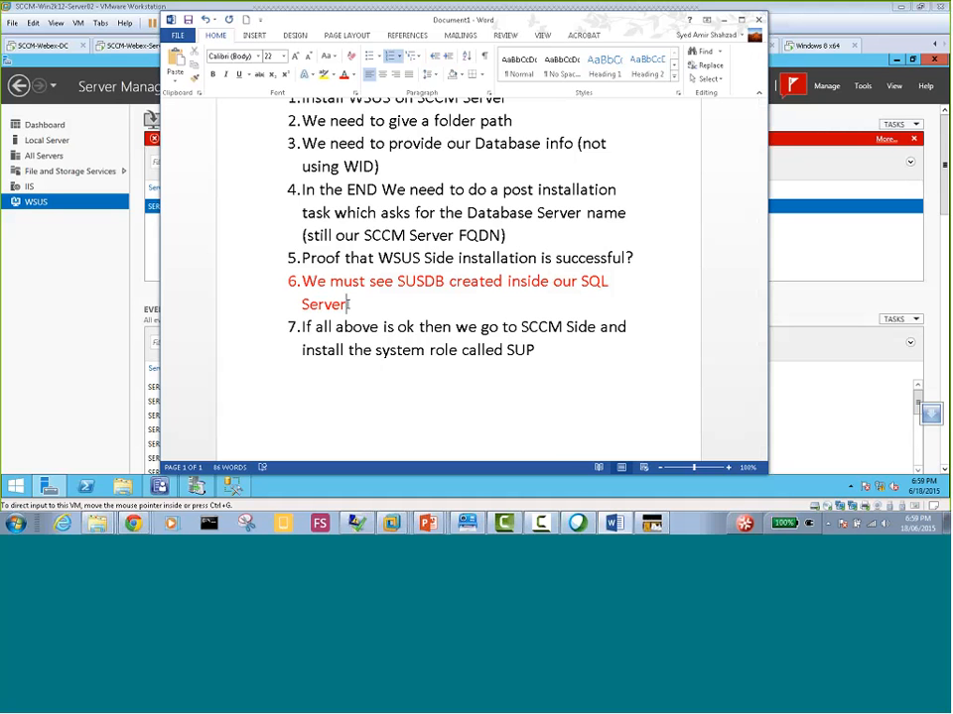
key(Return)
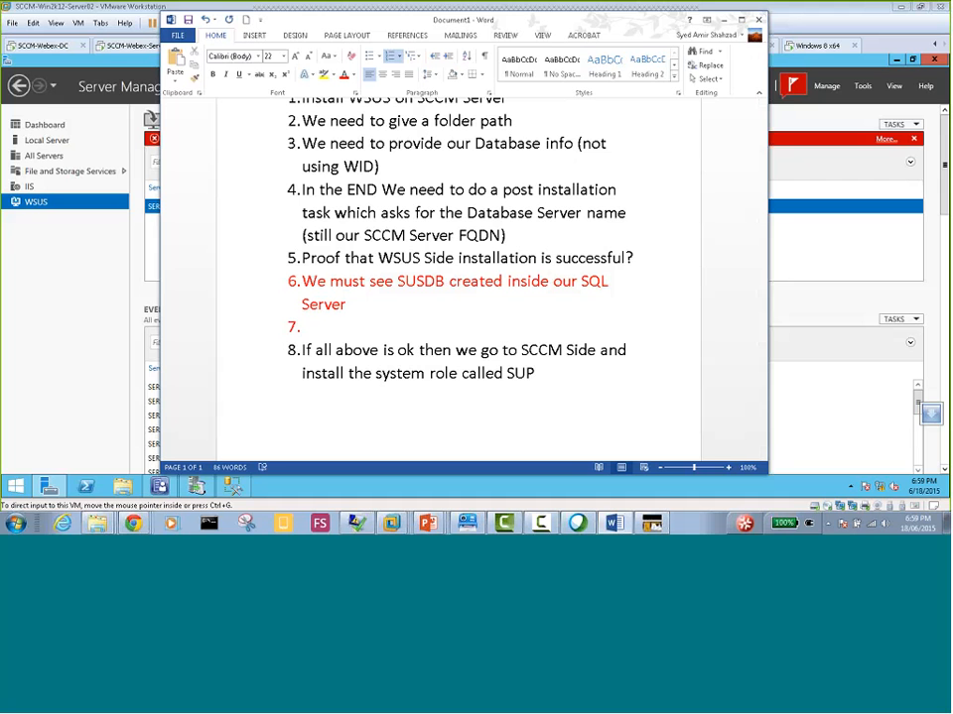
text(One extra thing)
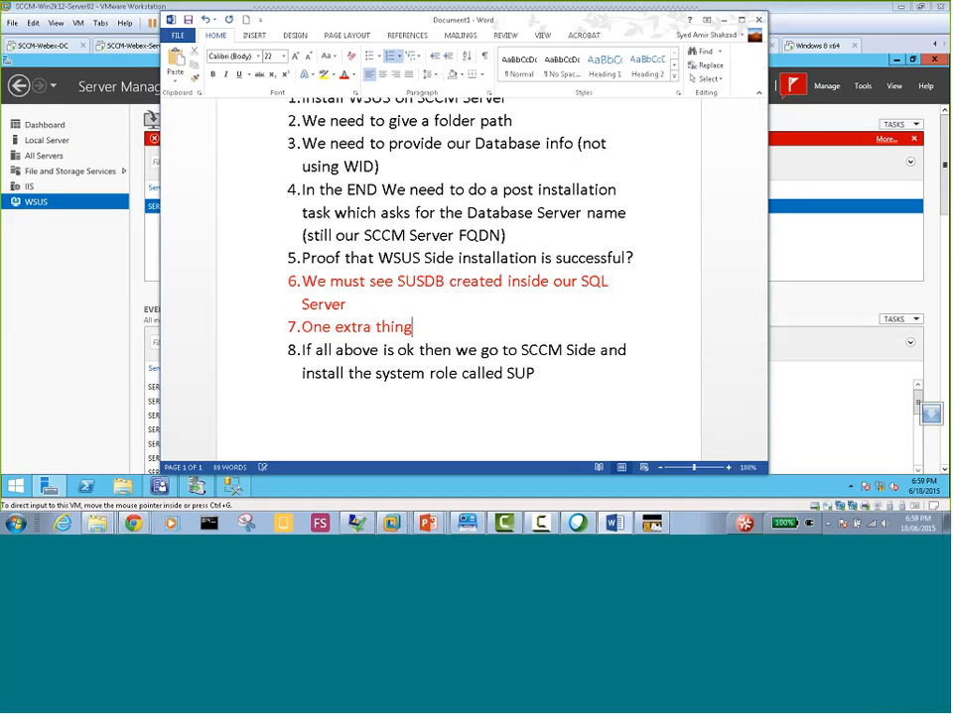
text( is that inside W)
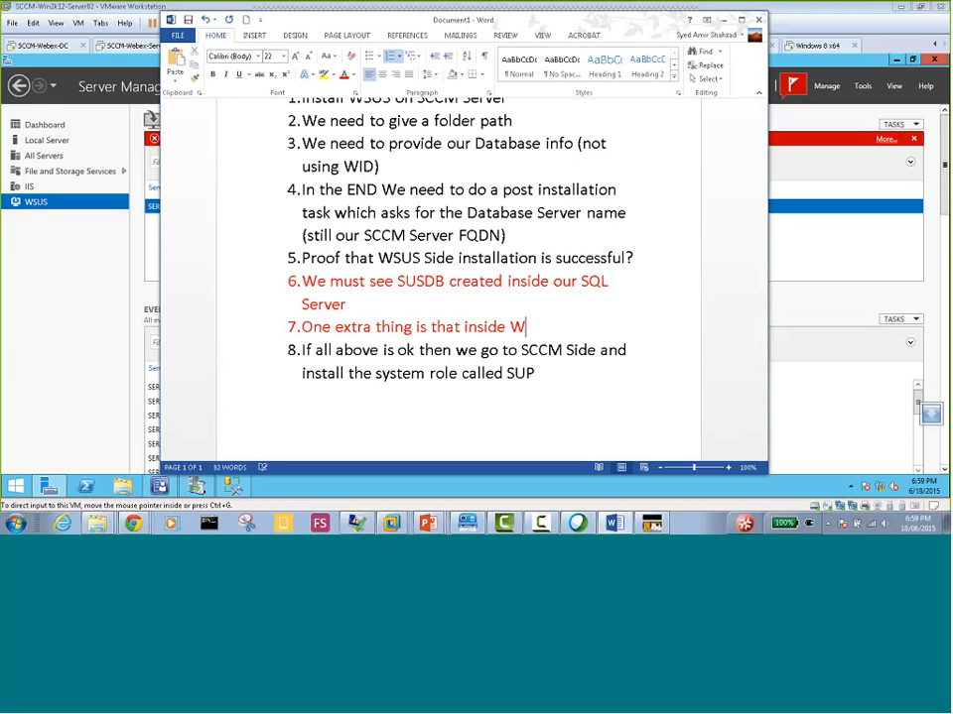
text(SUS we wil)
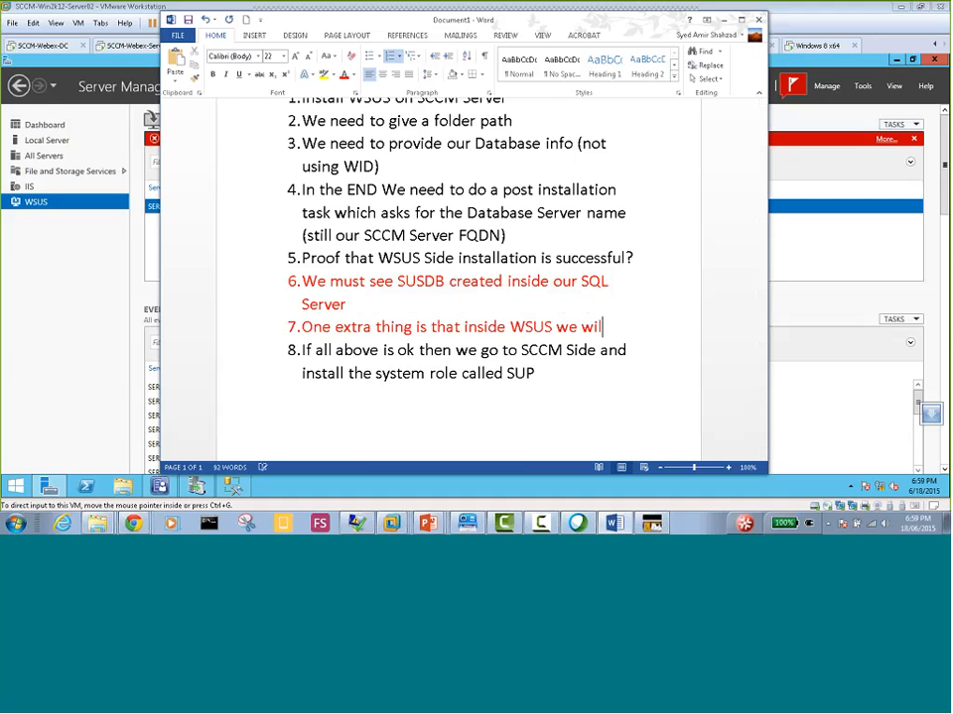
text(l click Synch)
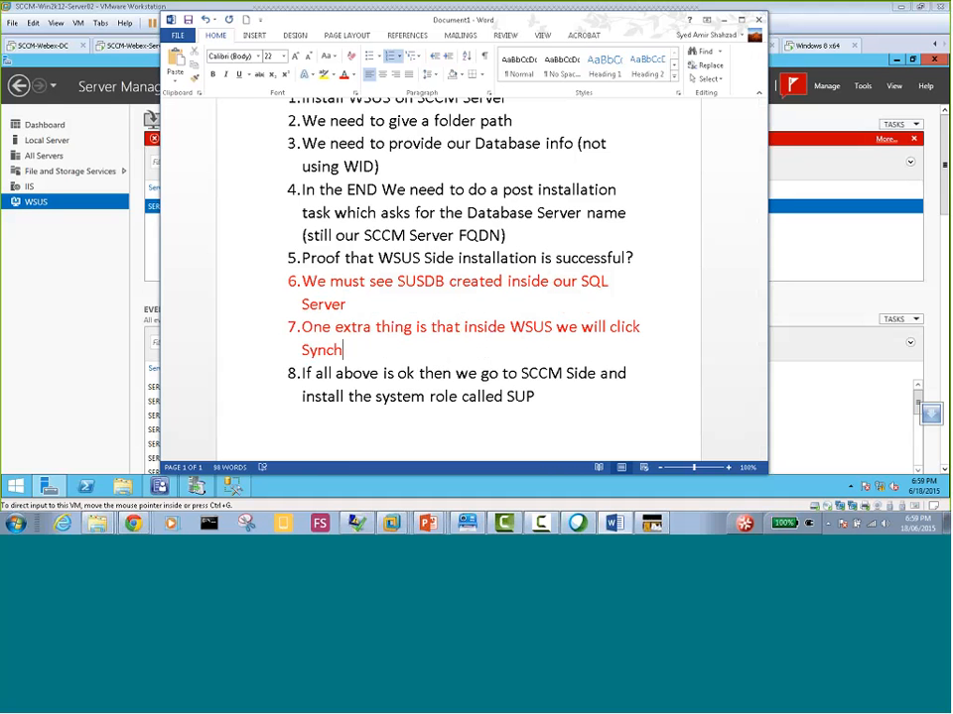
text(ronization option)
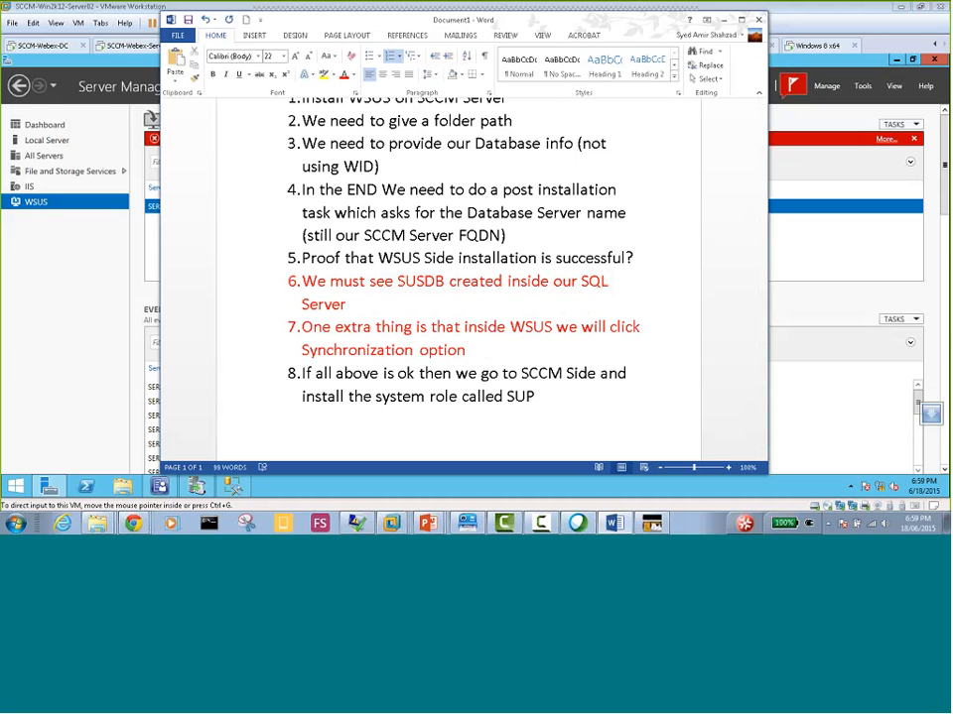
text( to connec)
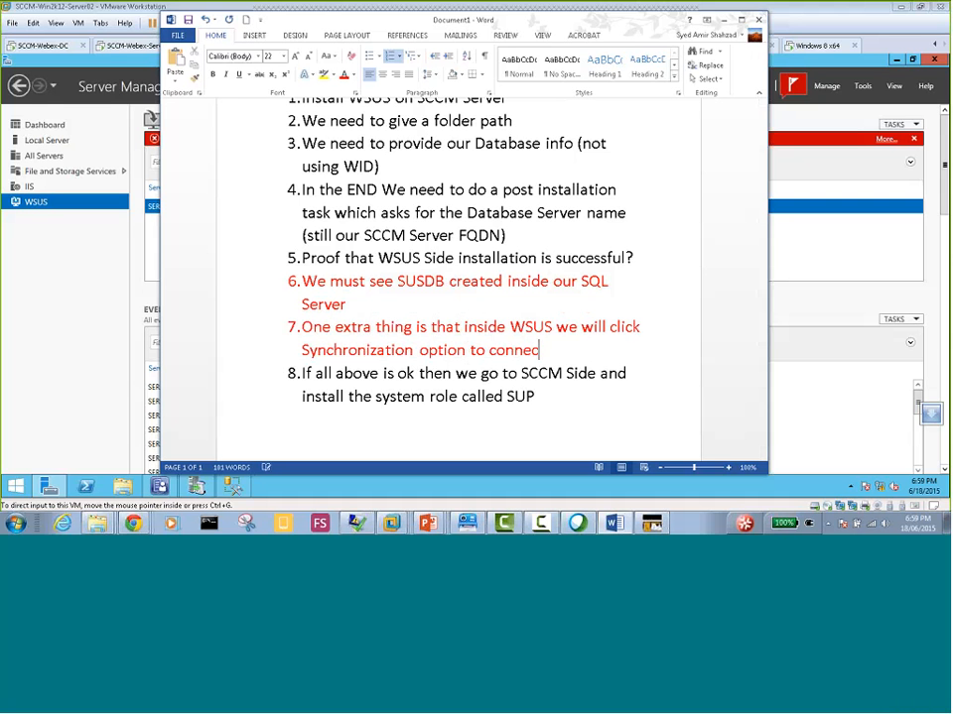
text(t WSUS server w)
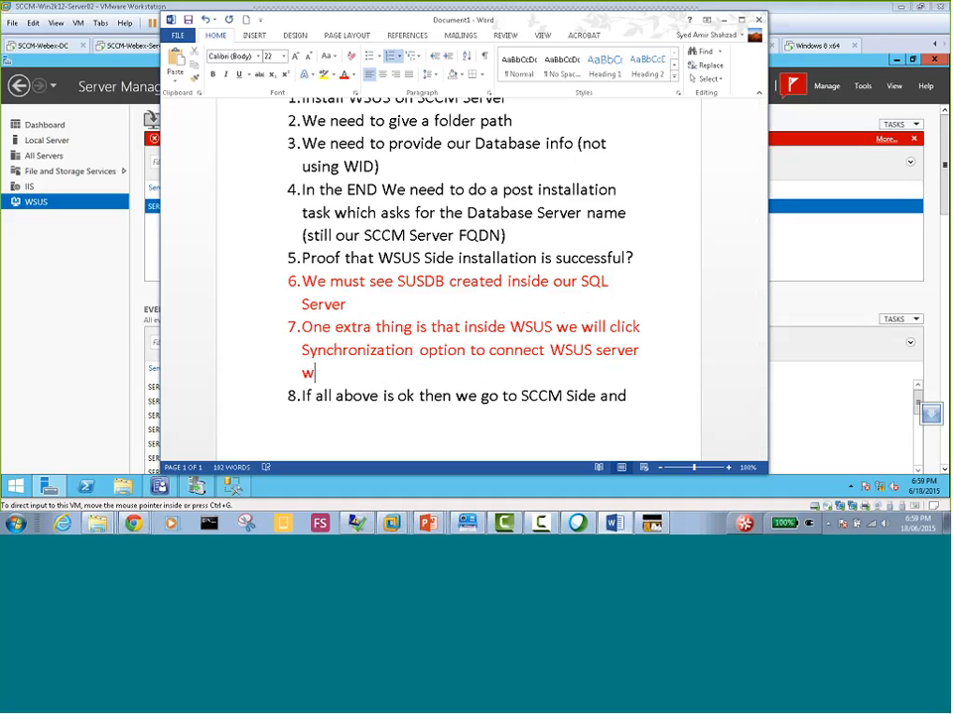
text(ith Windows Upd)
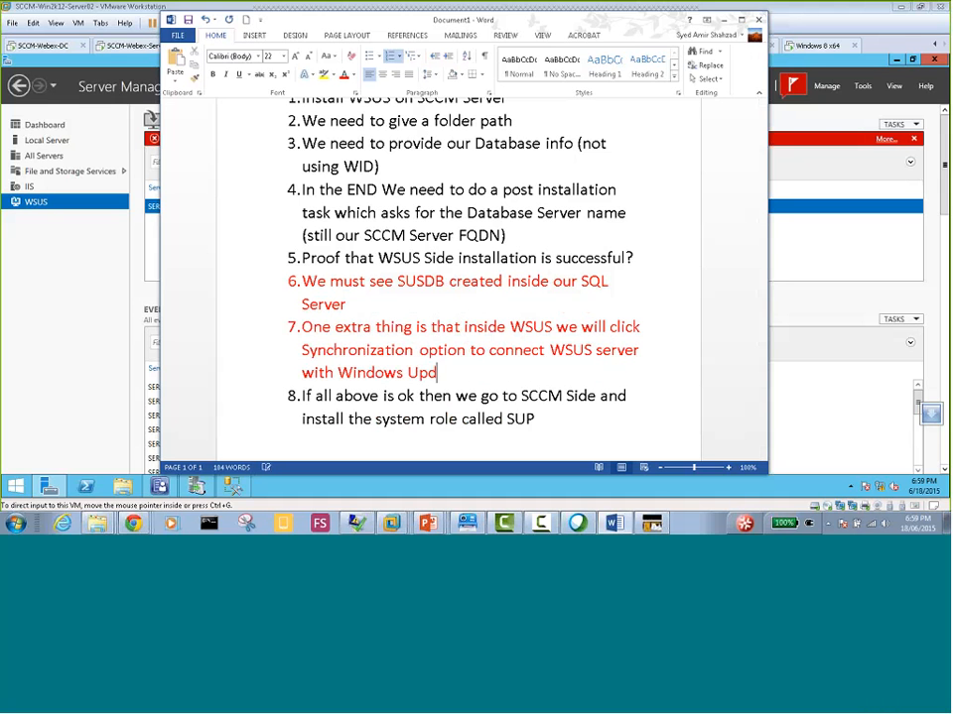
text(ate Site to)
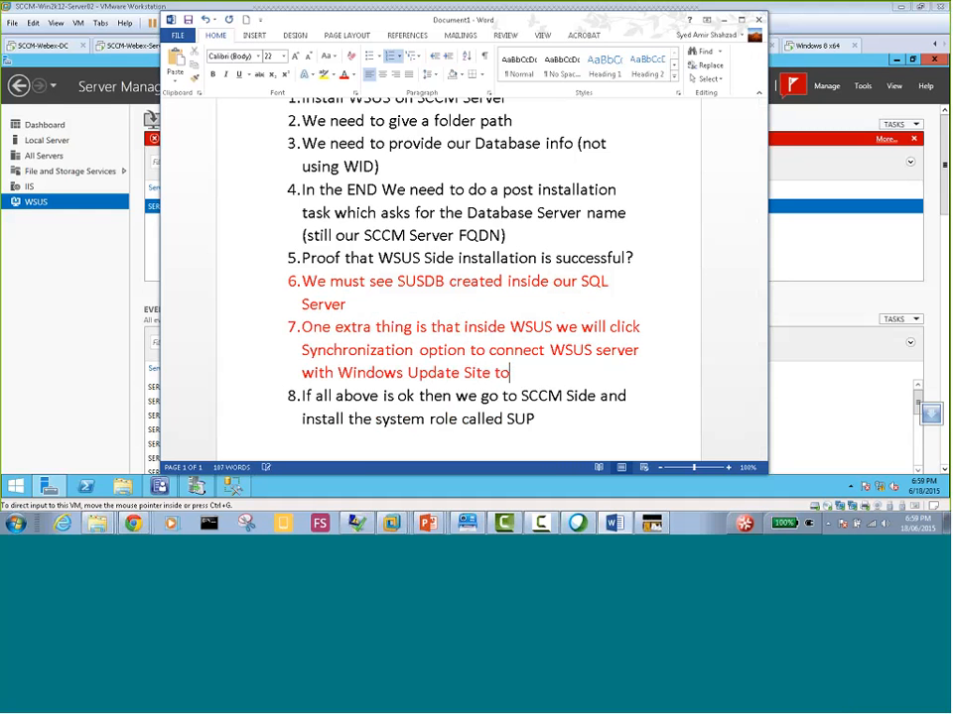
text( download updates)
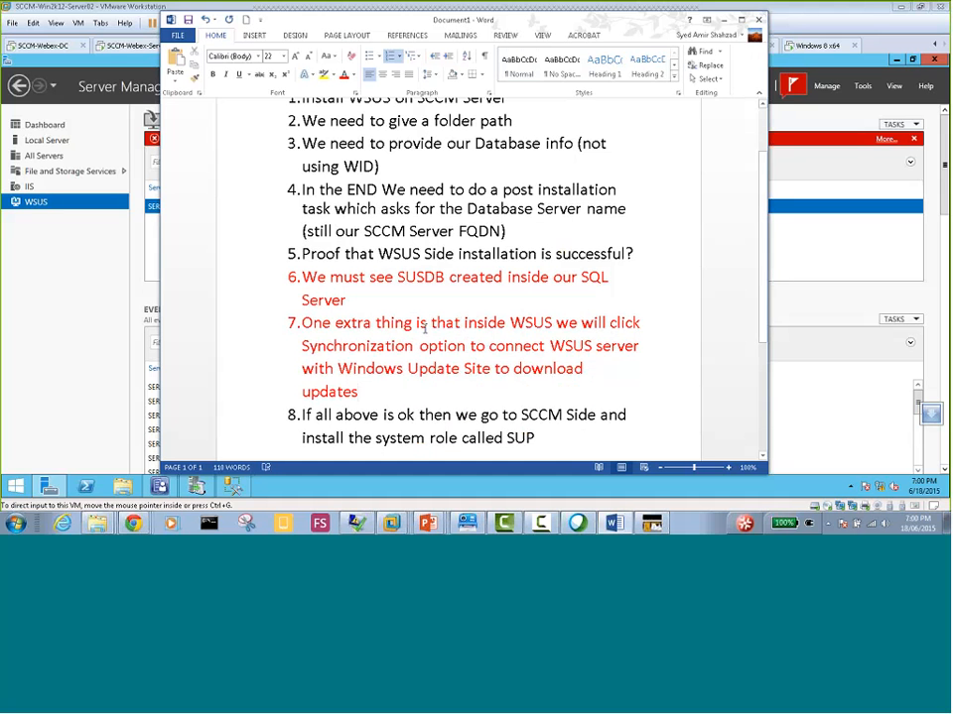
Return from the Word notes to the SCCM-Win2k12-Server02 virtual machine and close SQL Server Management Studio
scroll(422, 318, down, 1)
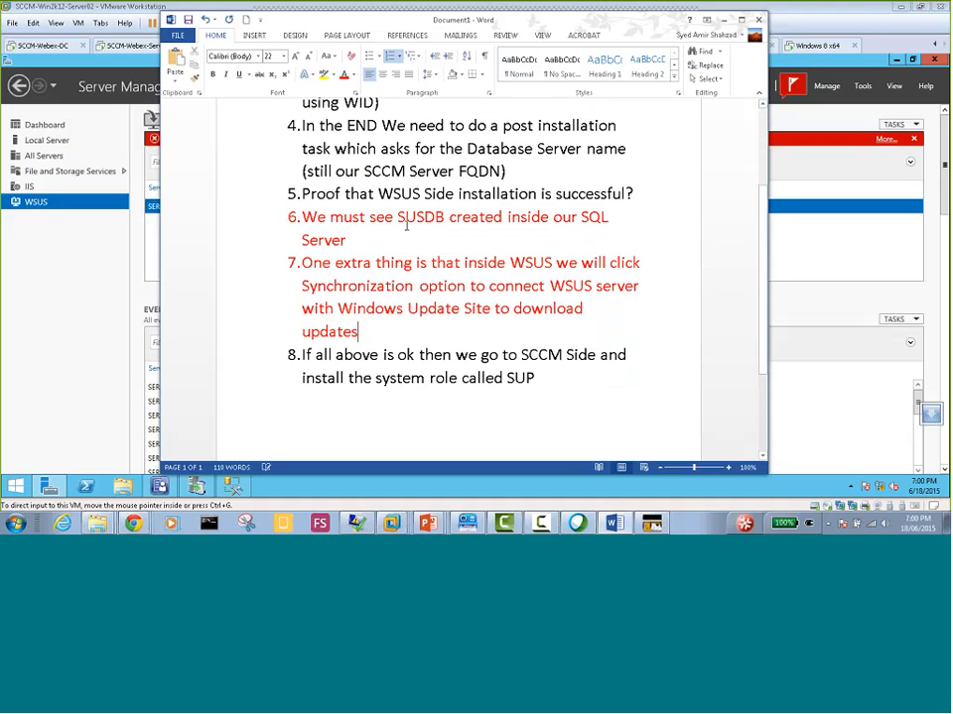
scroll(406, 226, down, 1)
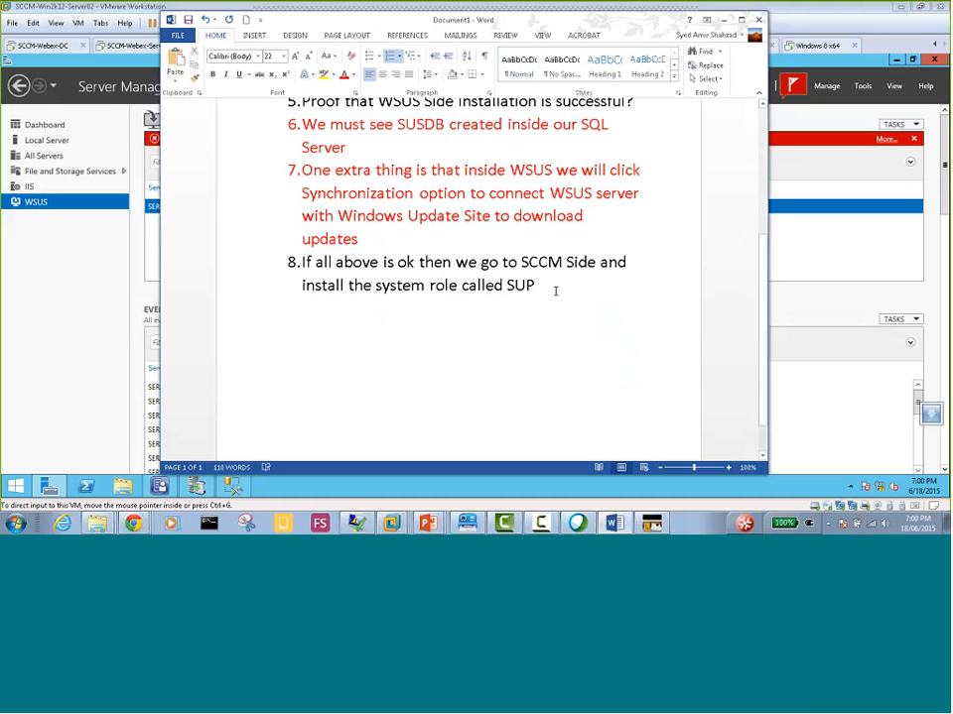
click(93, 338)
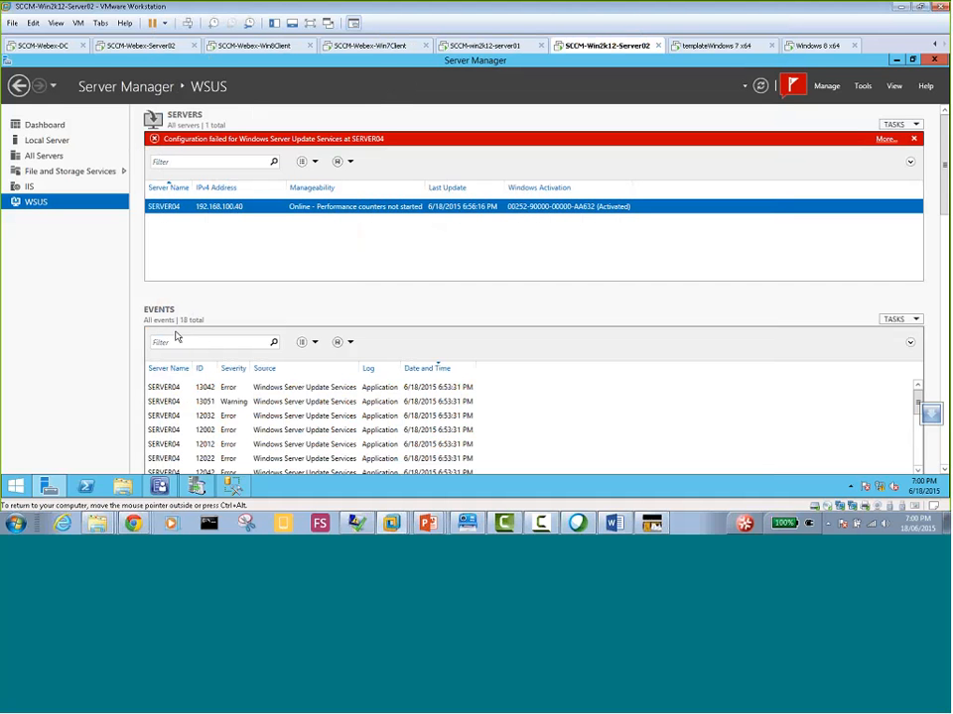
click(233, 491)
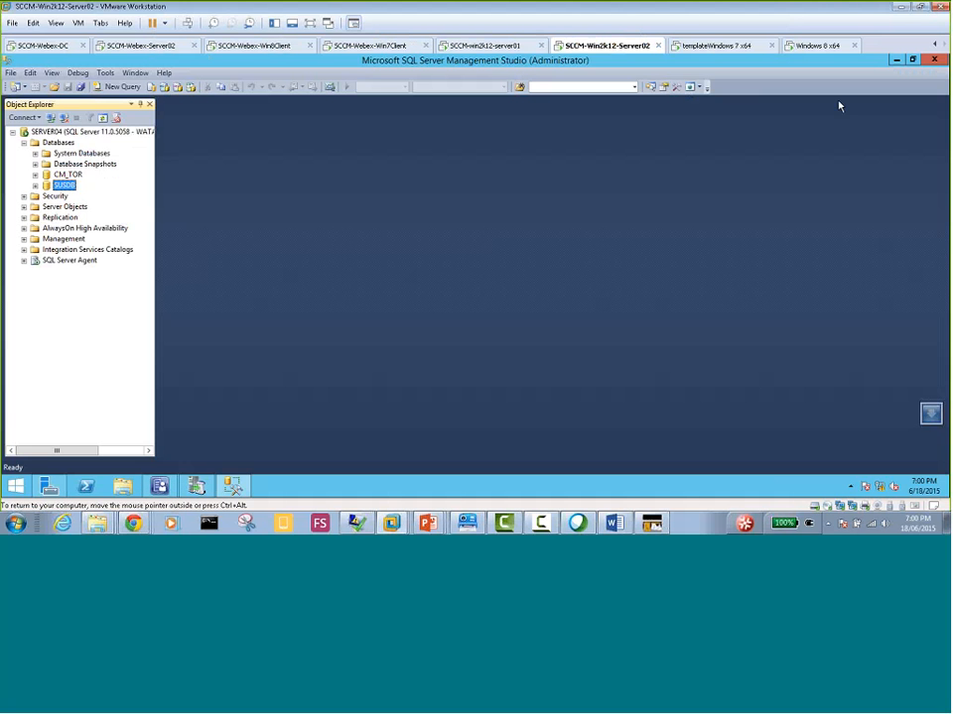
click(938, 61)
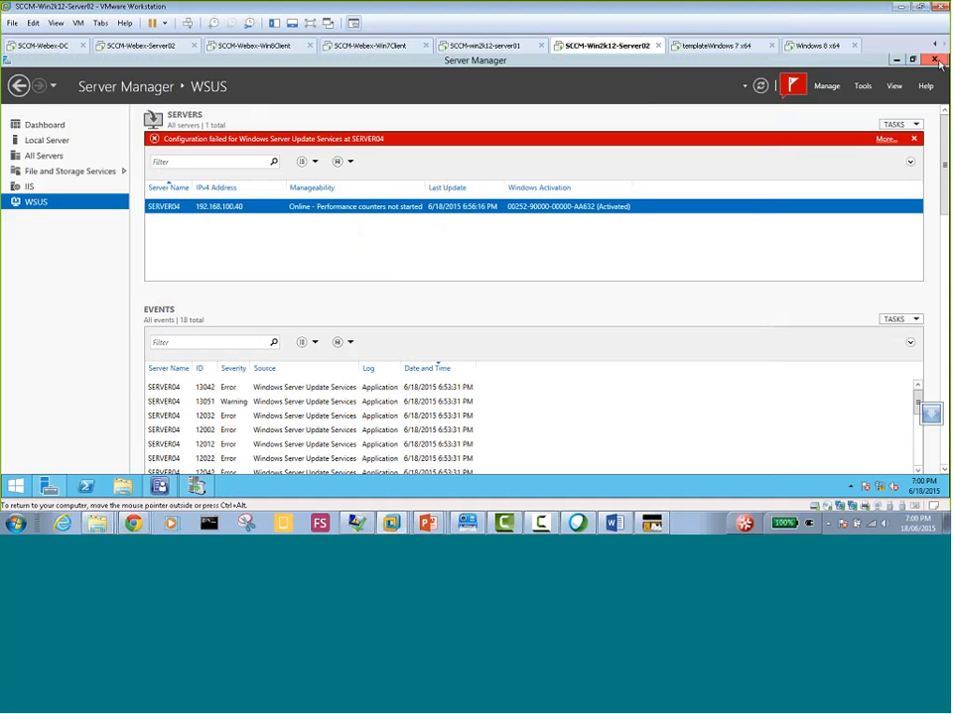
Close the Update Services console and switch to the System Center 2012 R2 Configuration Manager console
click(197, 487)
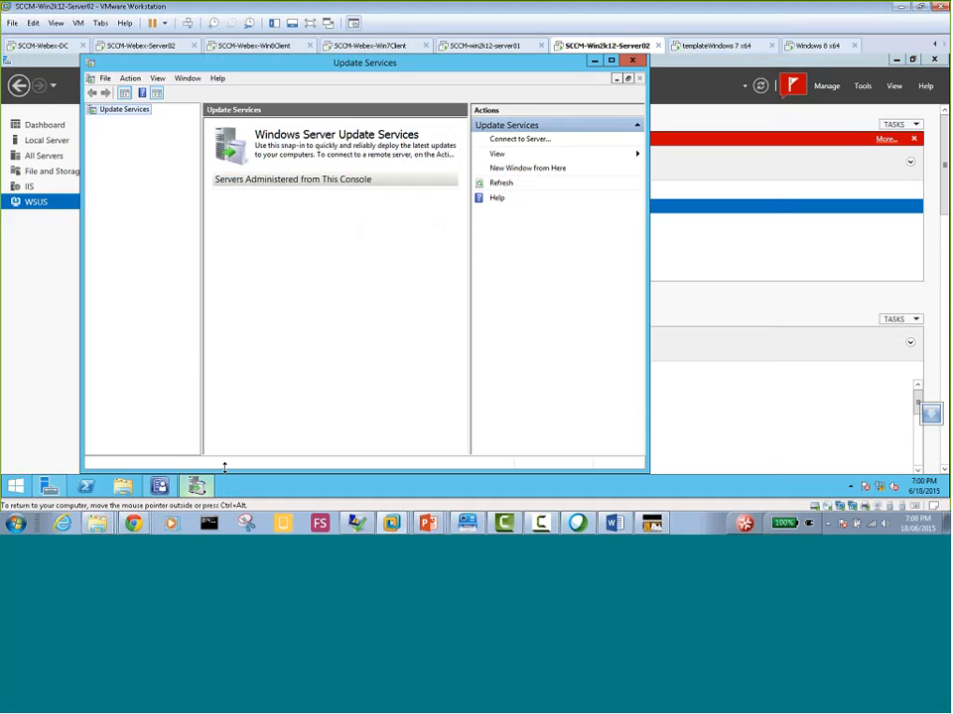
click(635, 63)
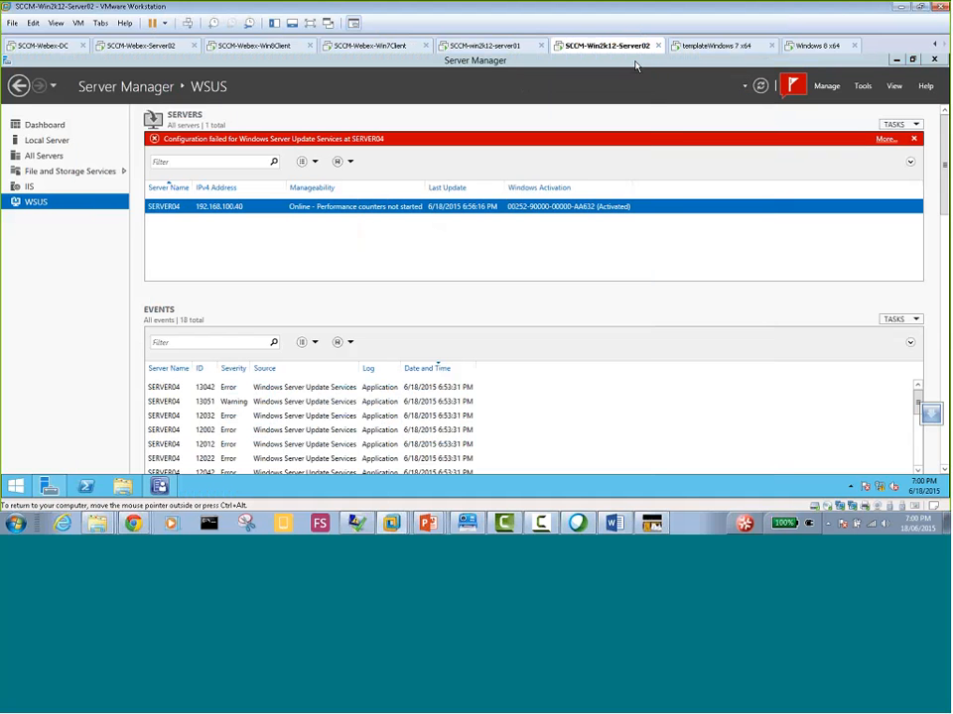
click(158, 485)
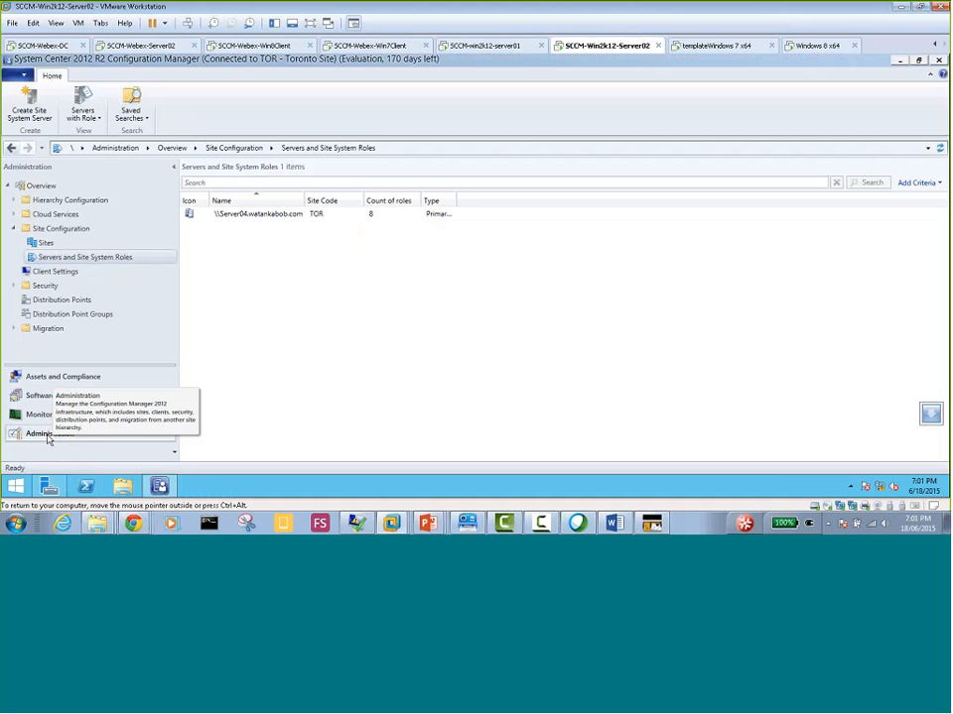
Start the Add Site System Roles Wizard for Server04 under Servers and Site System Roles, accepting the default general and proxy settings
click(62, 260)
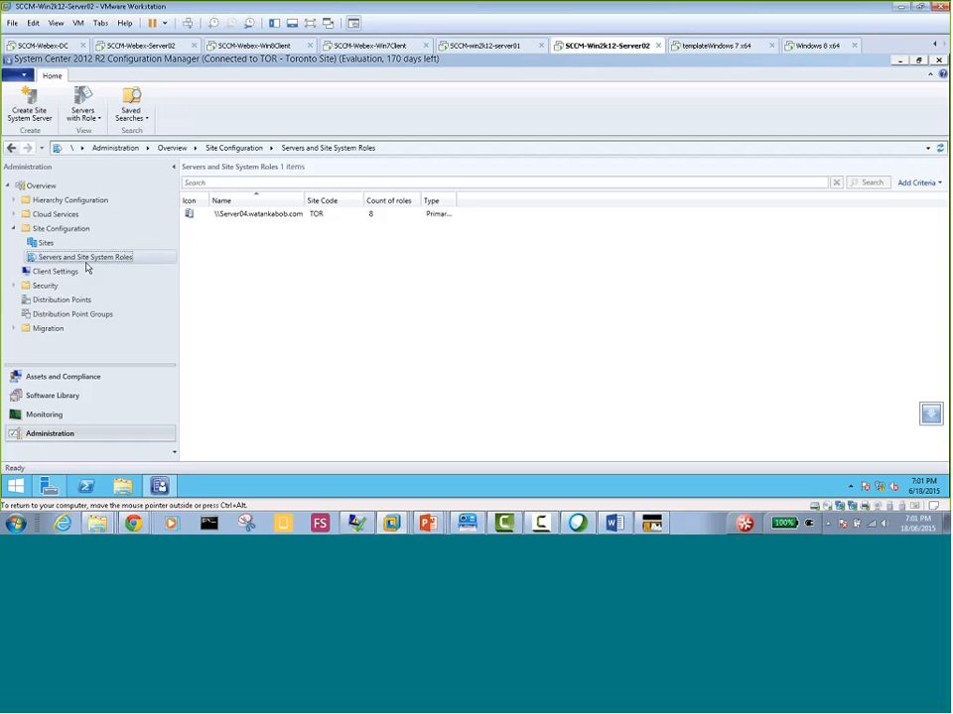
click(255, 215)
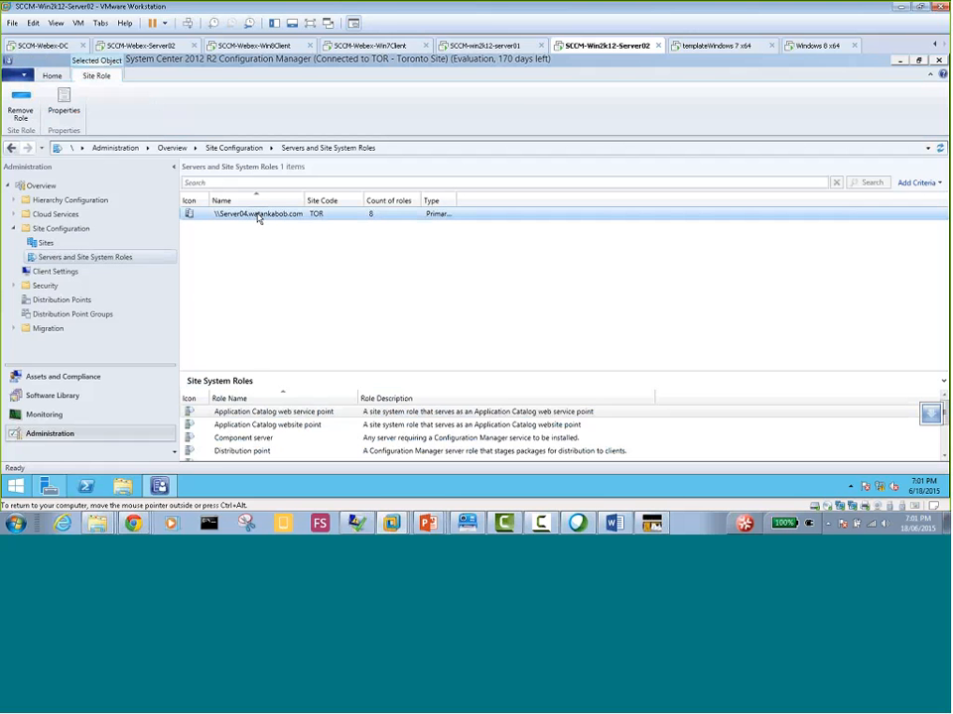
right_click(257, 216)
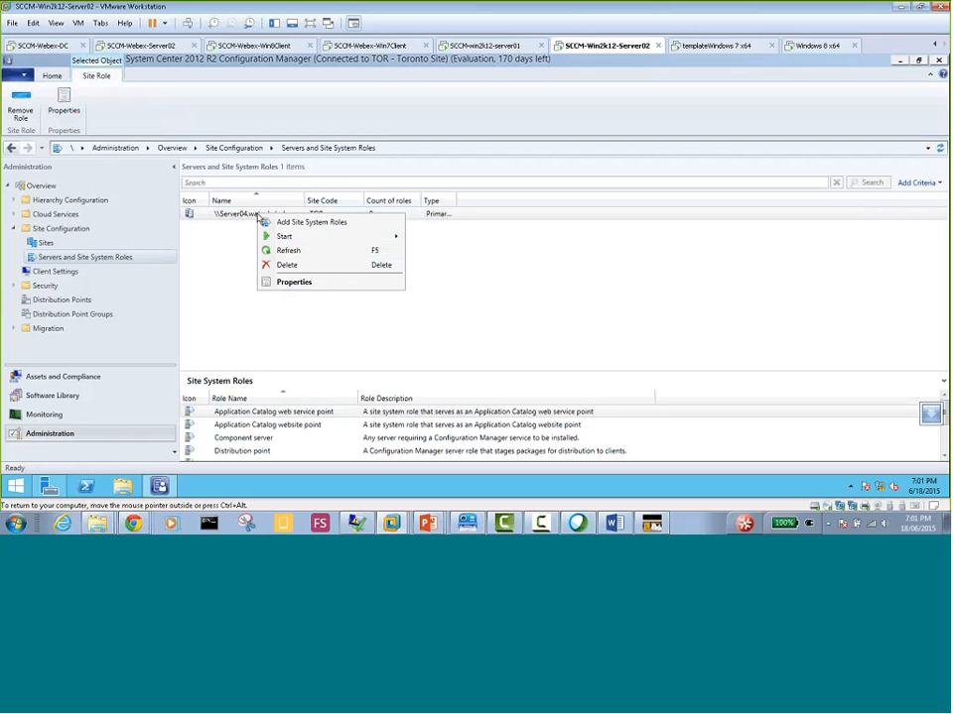
click(327, 225)
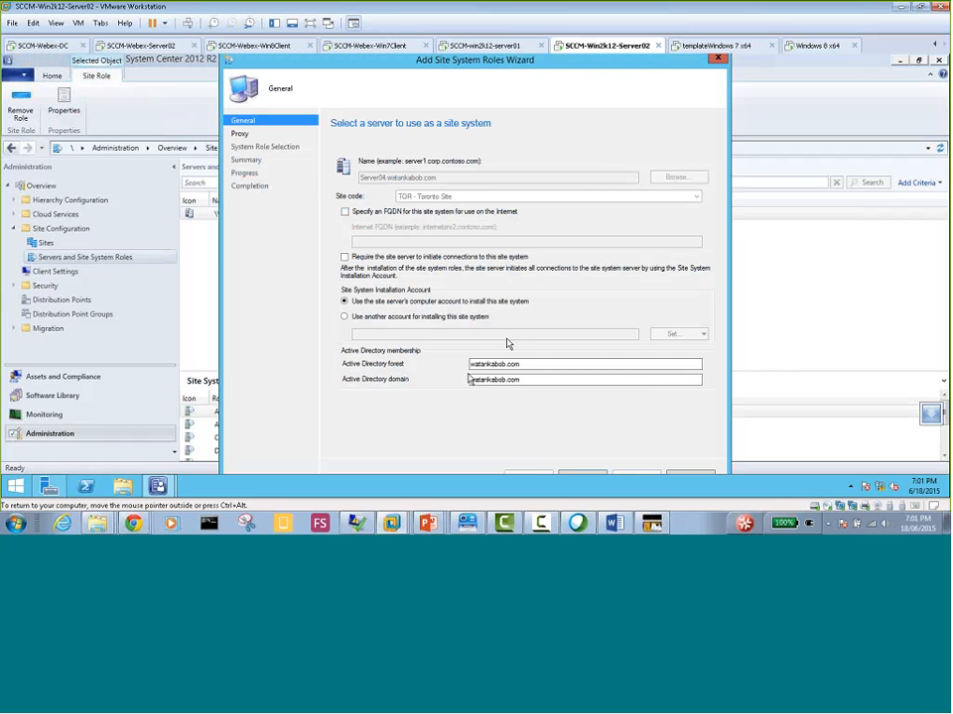
click(582, 477)
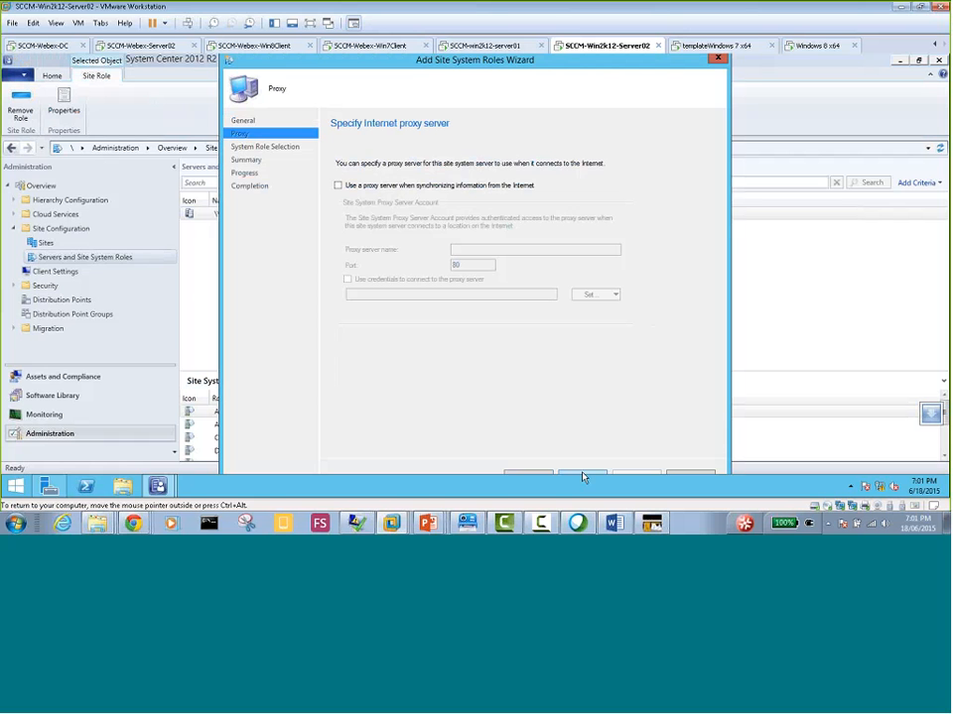
click(582, 477)
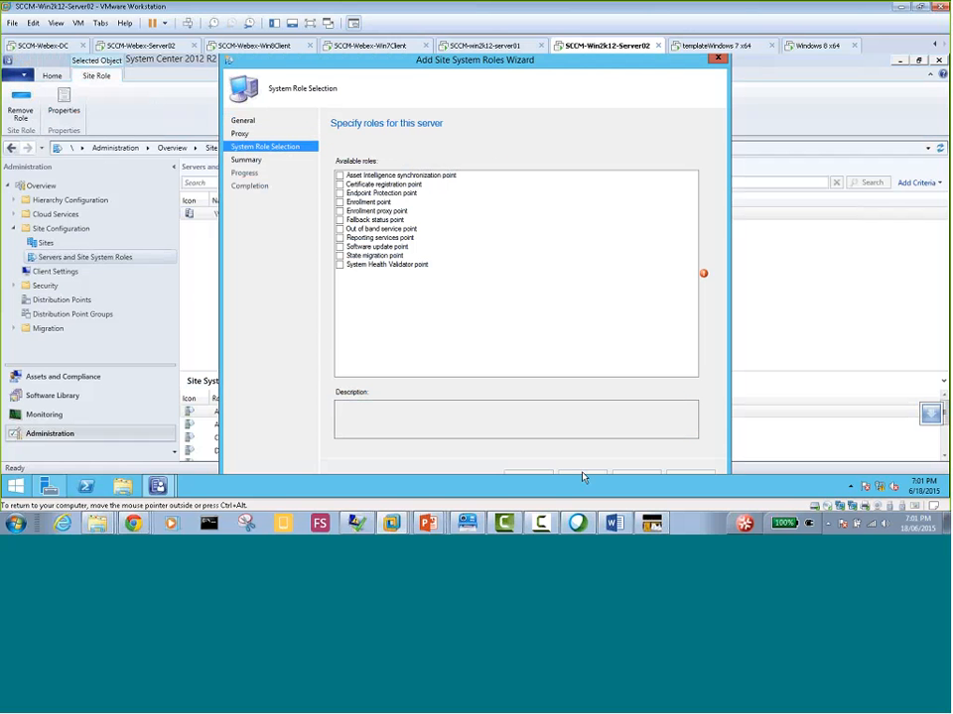
Select the Software update point role and configure WSUS to use ports 8530 and 8531 for client communications
click(339, 250)
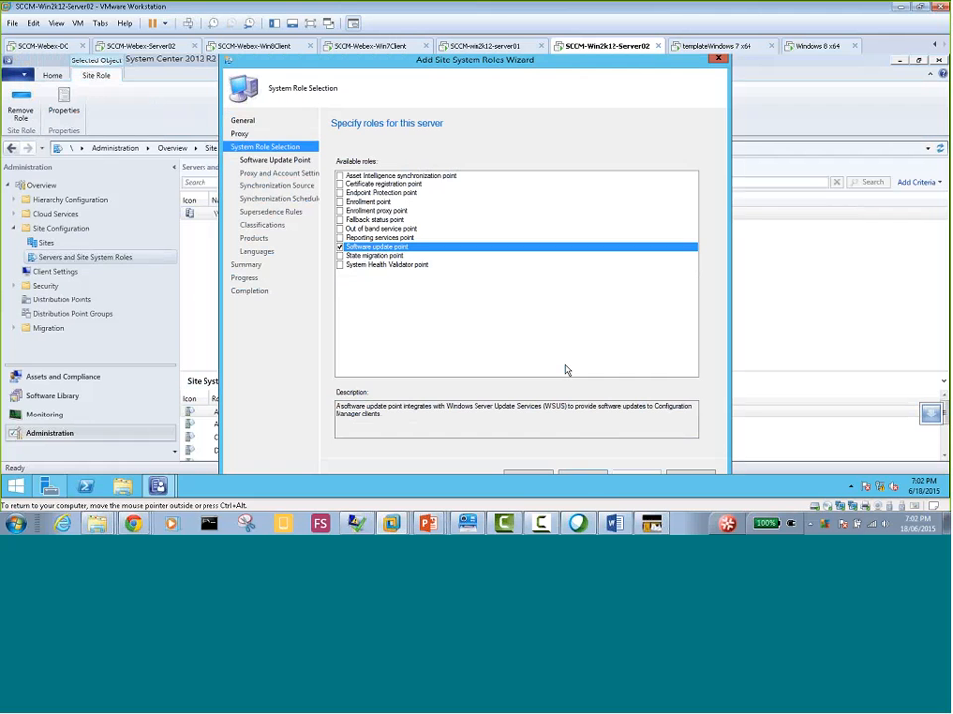
click(586, 473)
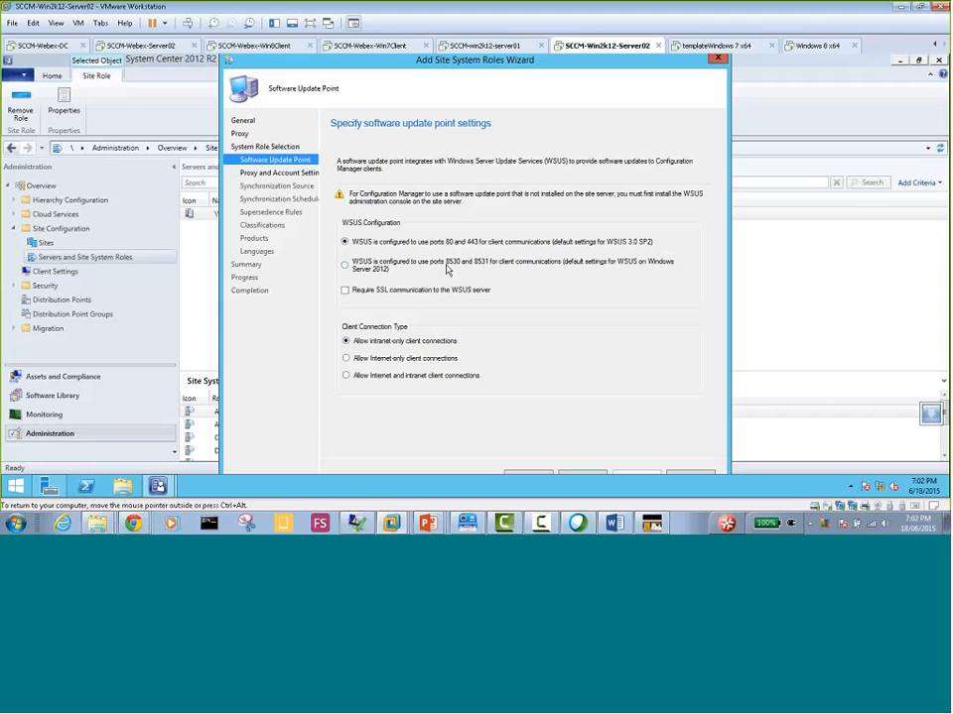
click(345, 266)
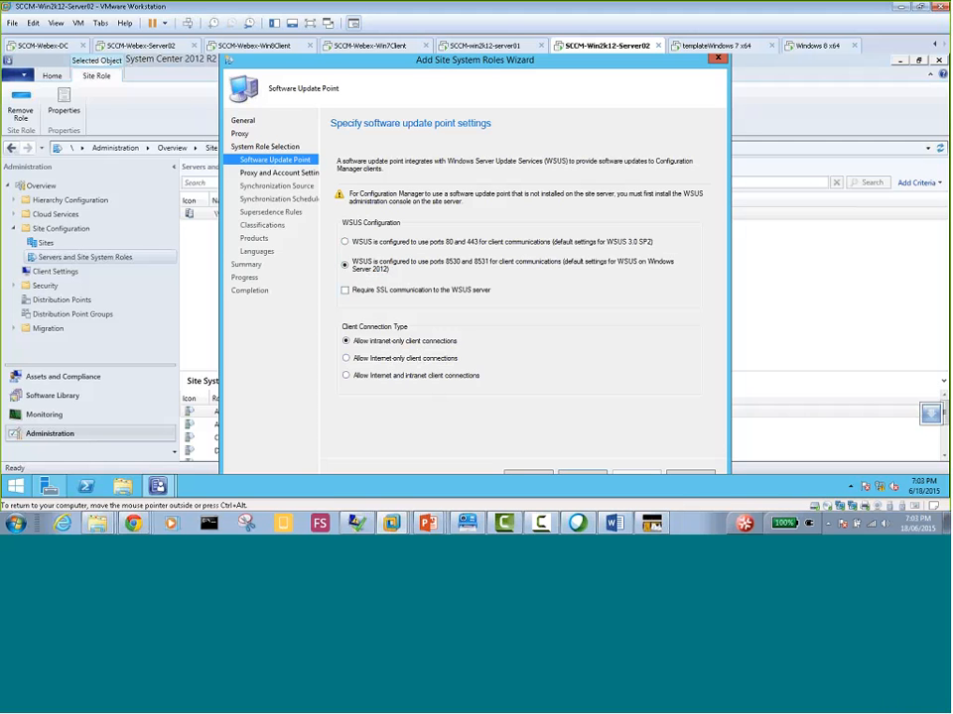
click(580, 478)
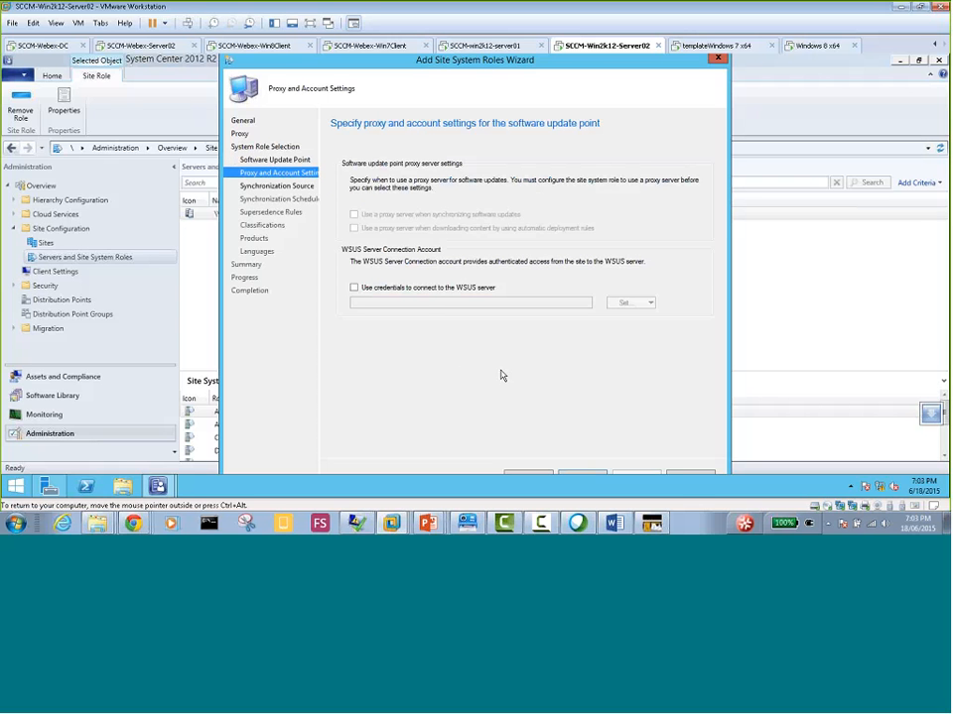
Enable credentials for connecting to the WSUS server and open the entry form for a new Windows user account
click(355, 289)
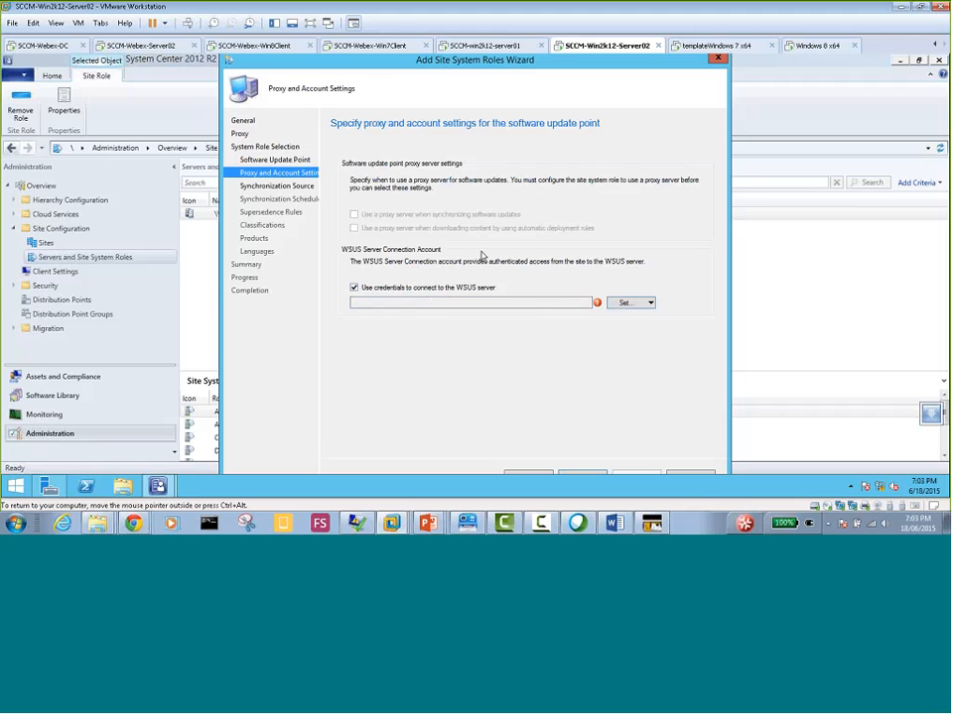
click(649, 304)
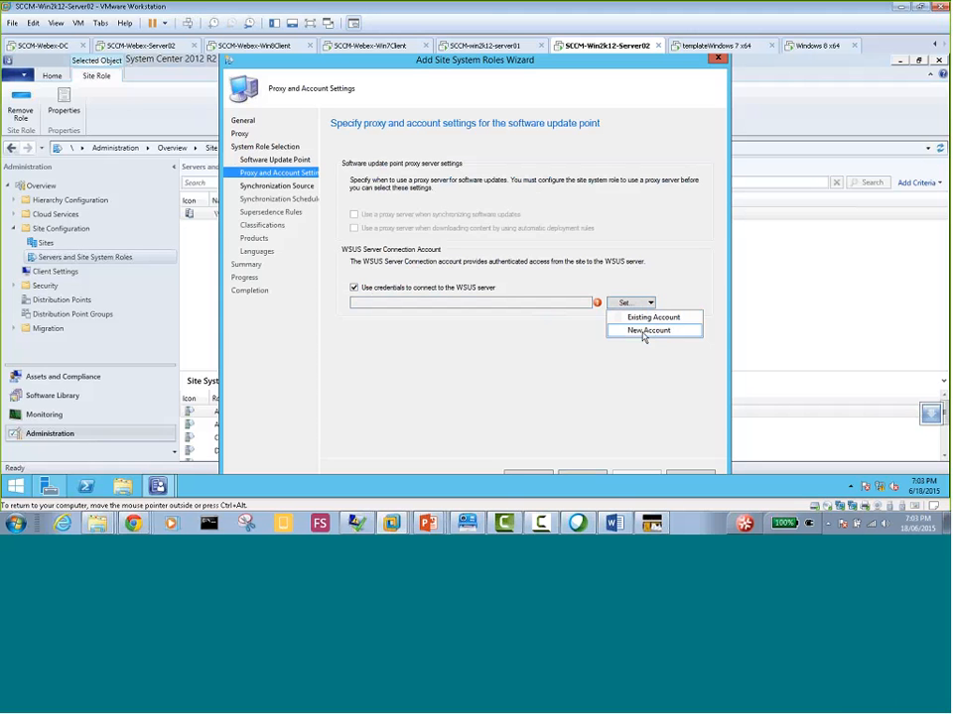
click(643, 334)
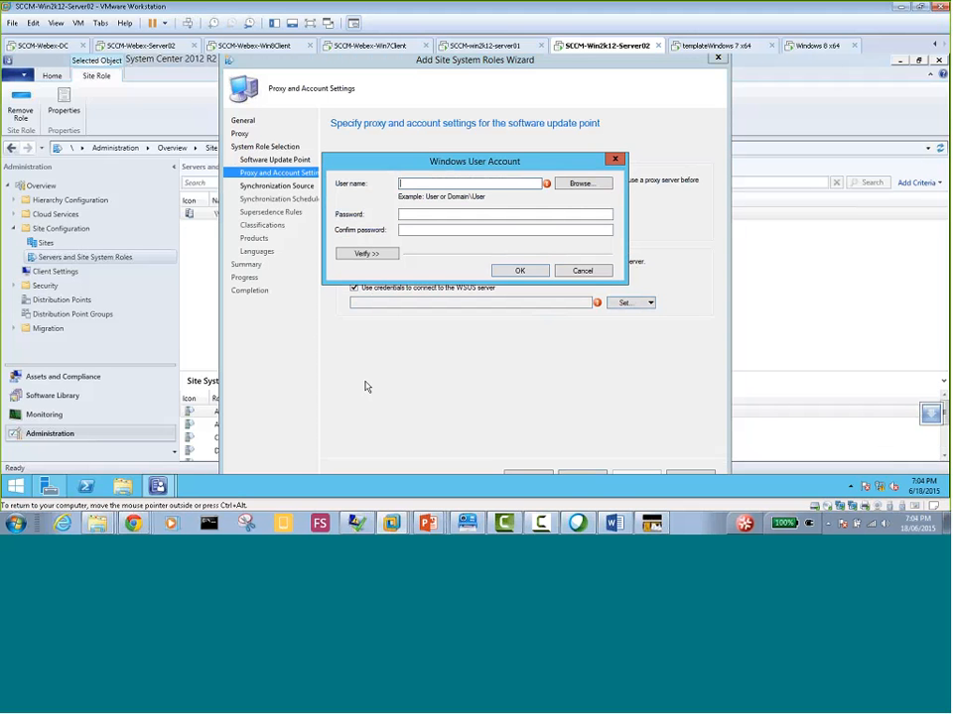
click(415, 183)
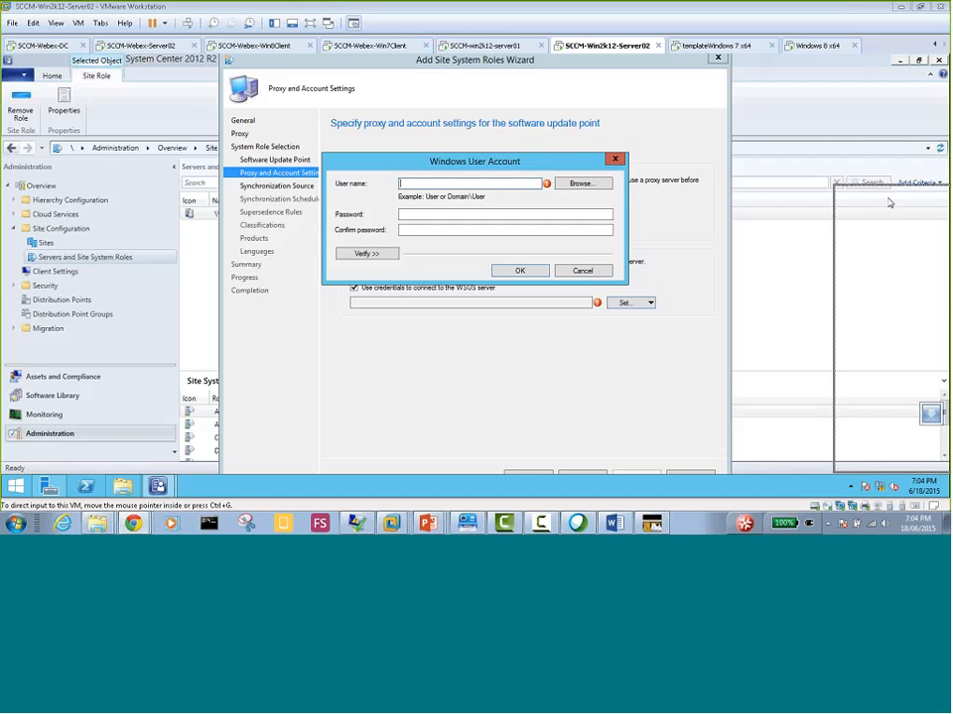
Bring the Gmail browser window onto this screen, maximize it, and examine the update error screenshot in the SCCM server email
drag(950, 125, 246, 124)
double_click(462, 122)
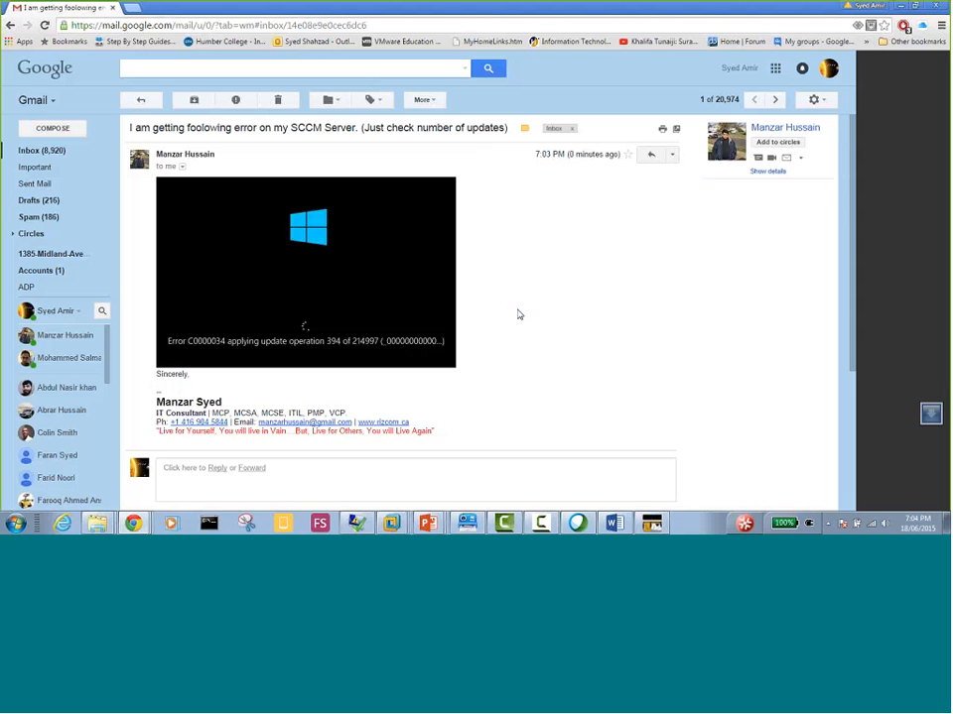
scroll(494, 302, up, 4)
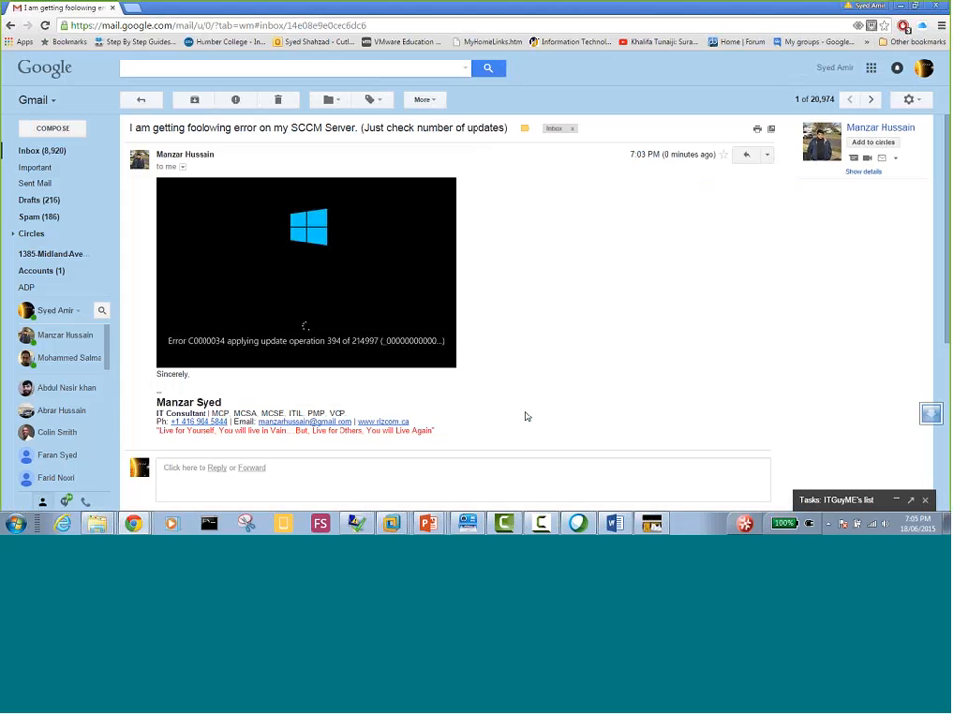
mouse_move(363, 352)
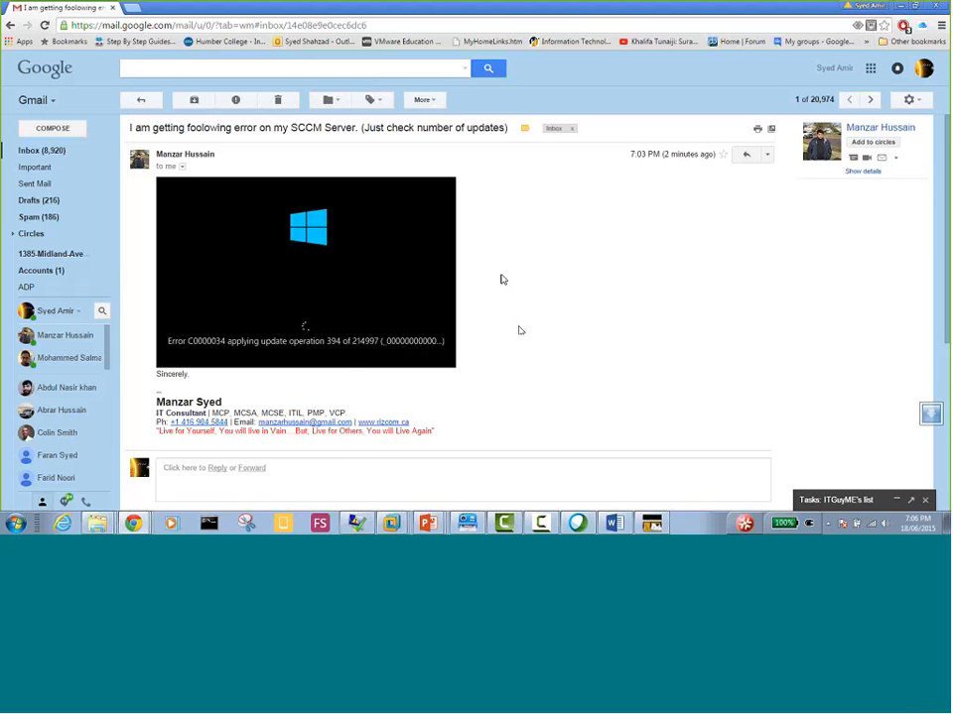
Restore the Gmail window to its smaller size and minimize it to return to the virtual machine's wizard
mouse_move(342, 362)
double_click(44, 12)
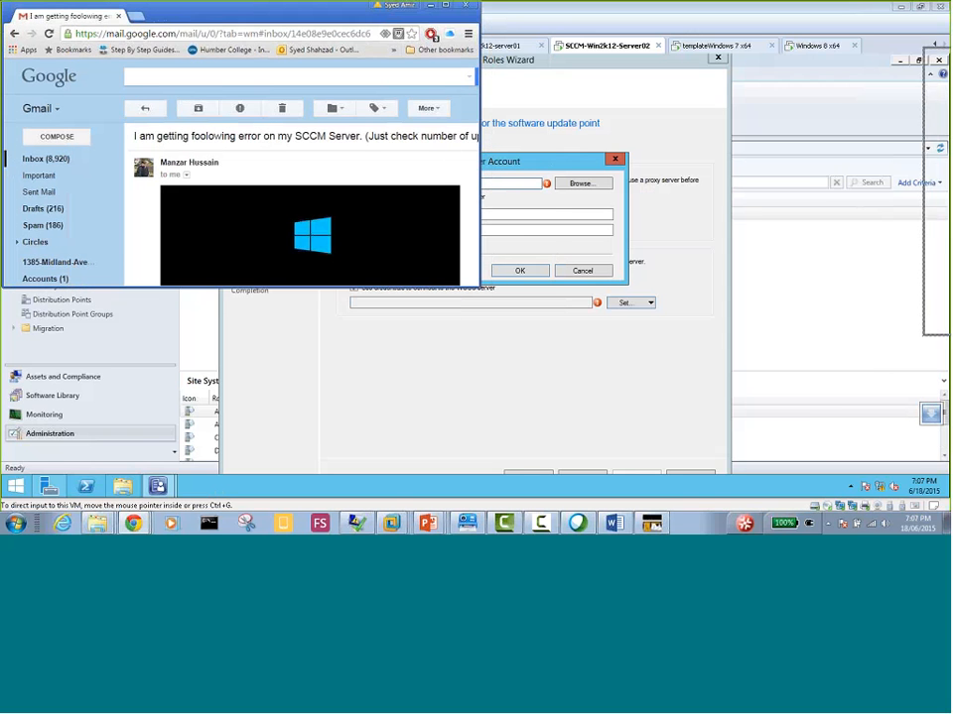
click(431, 5)
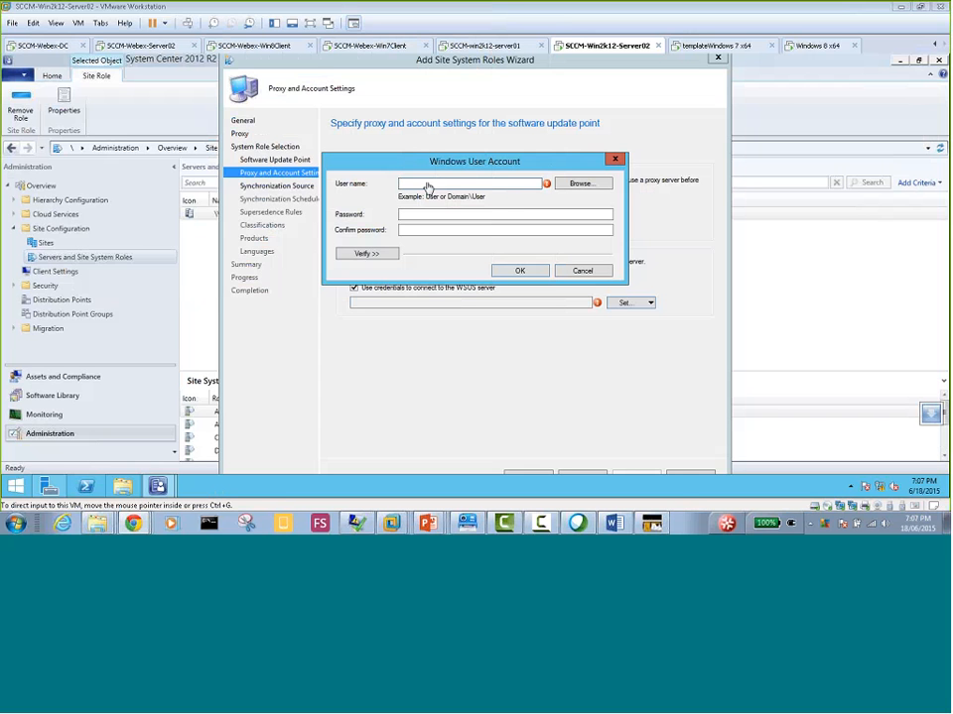
Reopen the new account form for the WSUS connection and choose the administrator user from the watankabob.com domain
click(427, 184)
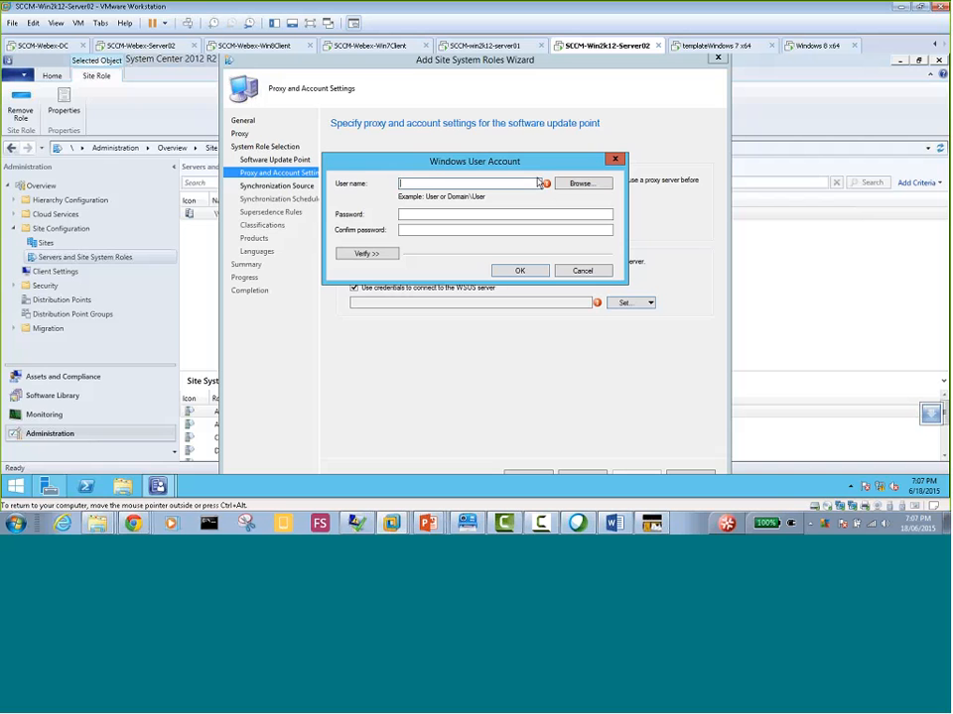
click(582, 270)
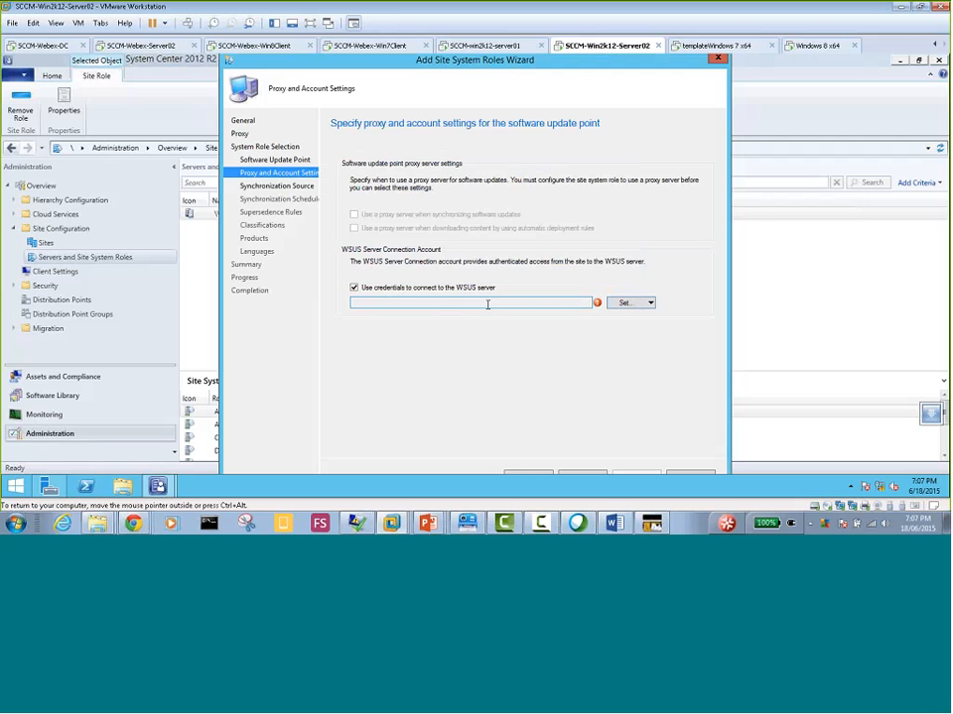
click(649, 306)
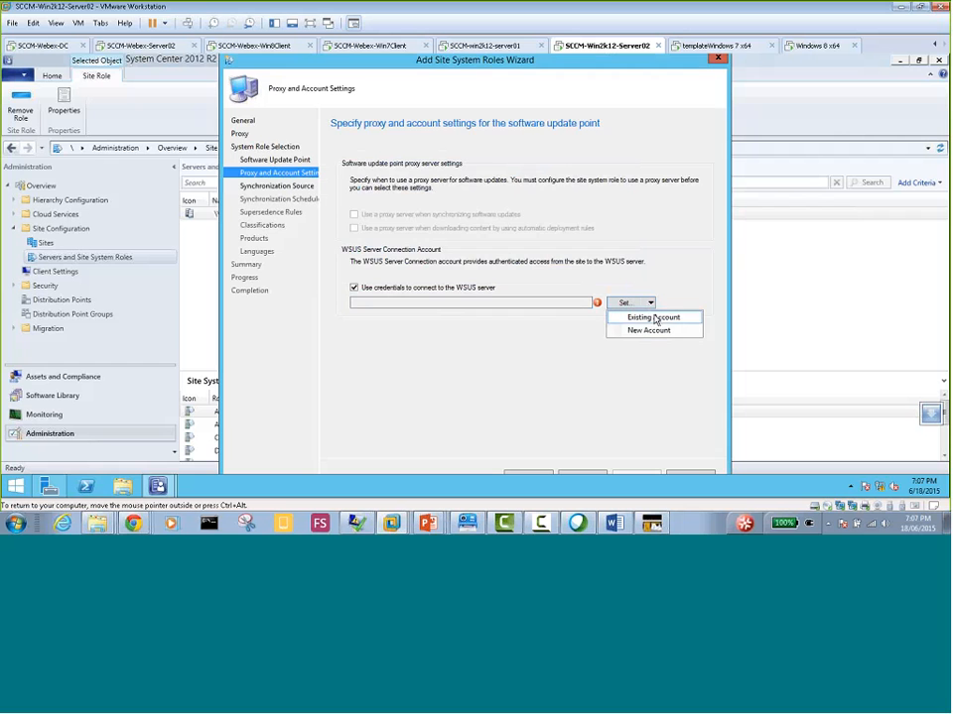
click(635, 330)
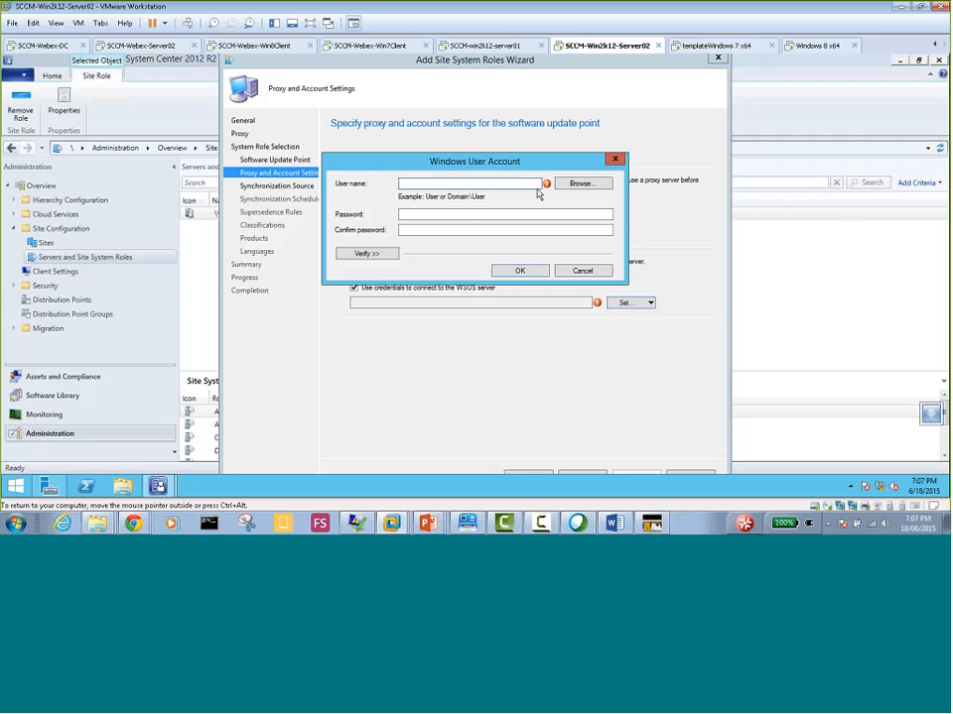
click(581, 184)
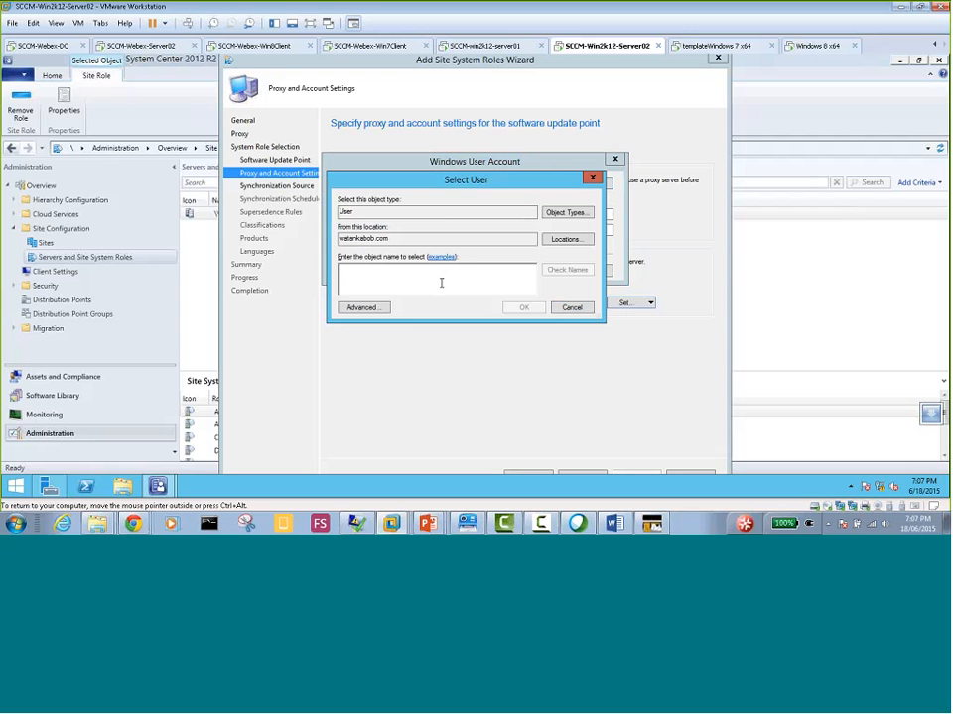
text(administrator)
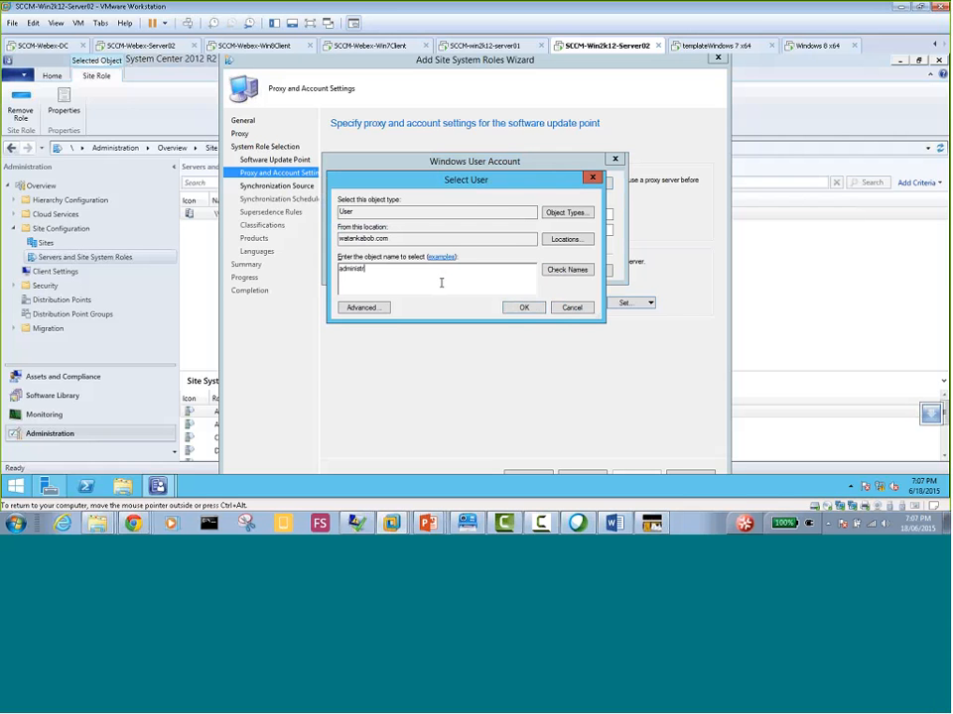
click(572, 271)
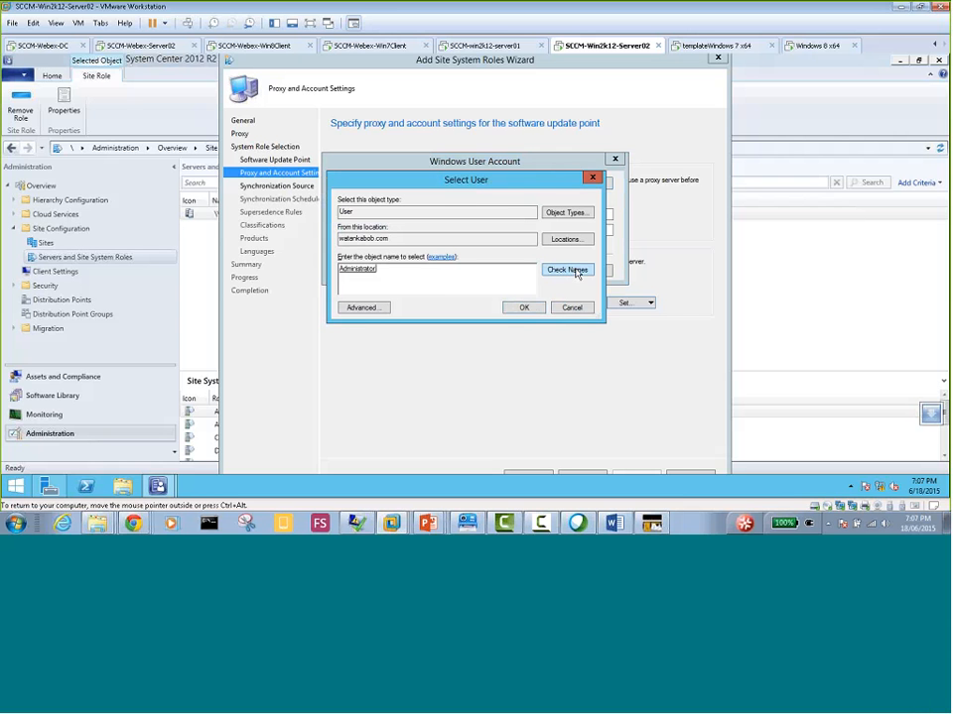
click(521, 312)
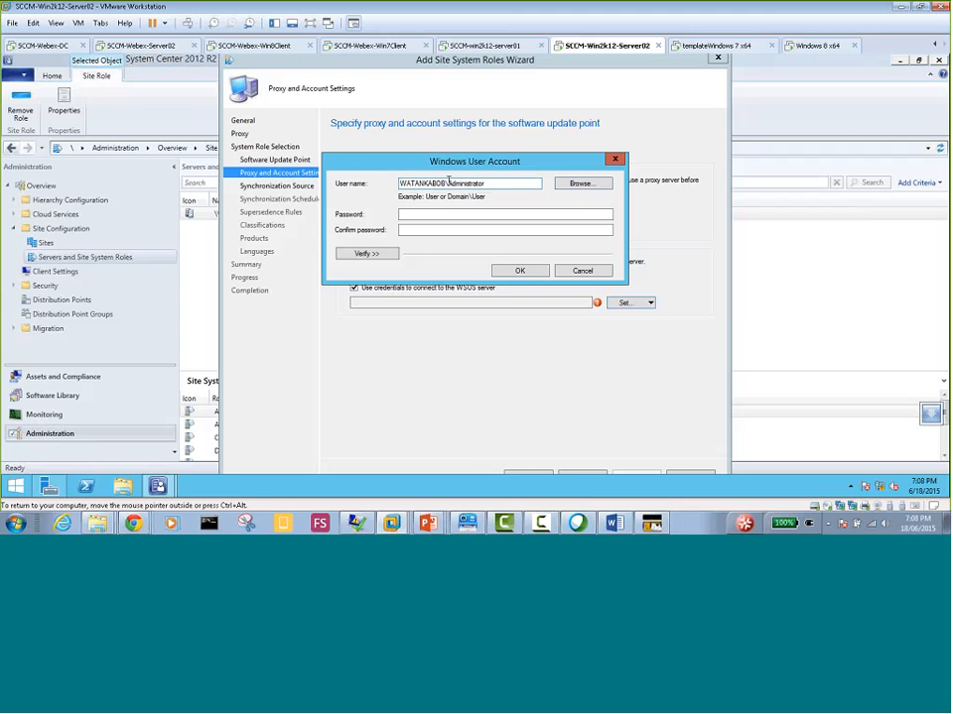
Enter and confirm the password of the WSUS connection account, and save the account
click(451, 213)
text(**)
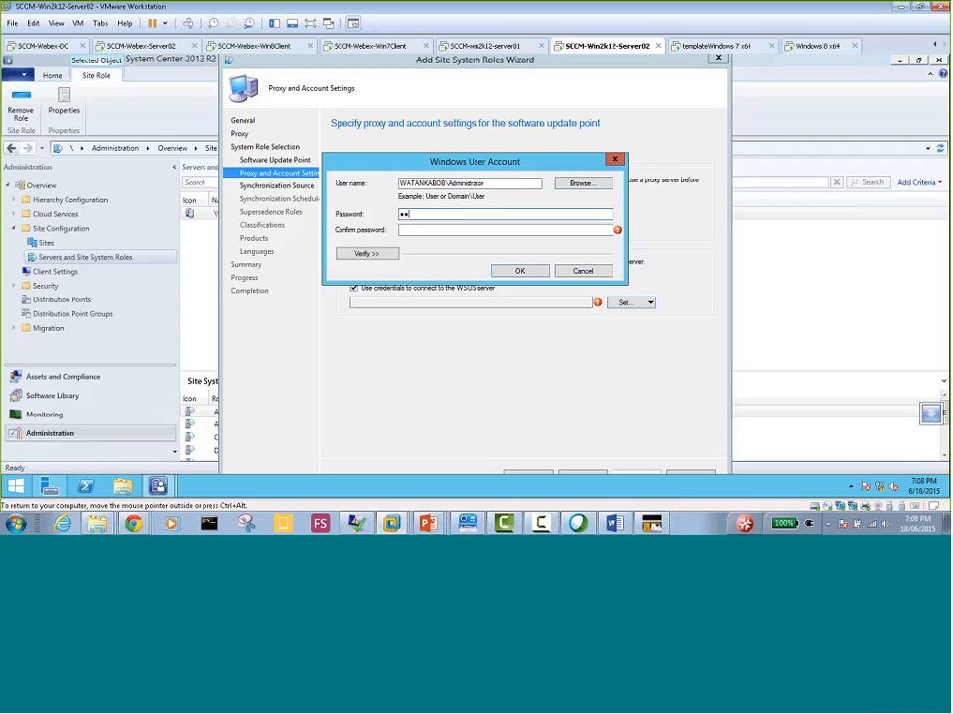
text(*******)
key(Tab)
text(***)
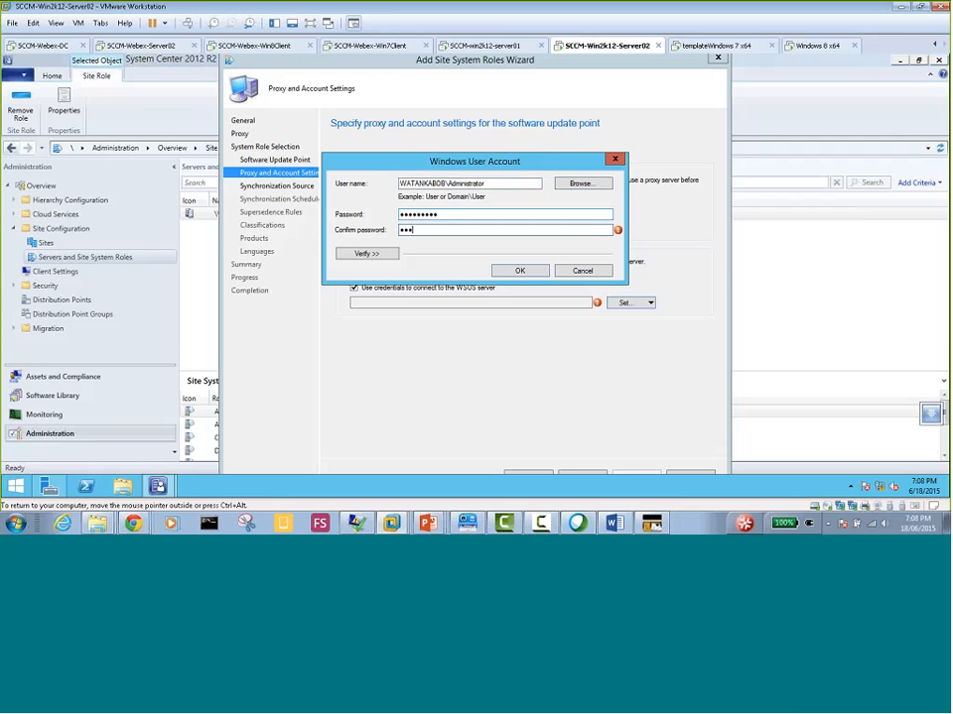
text(******)
click(365, 254)
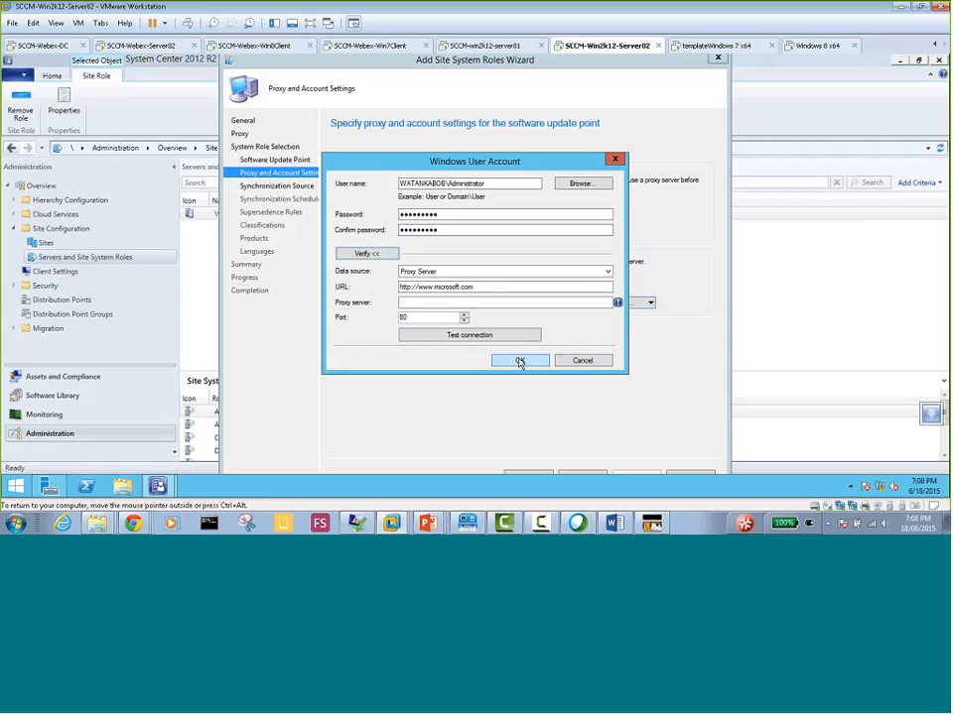
click(364, 254)
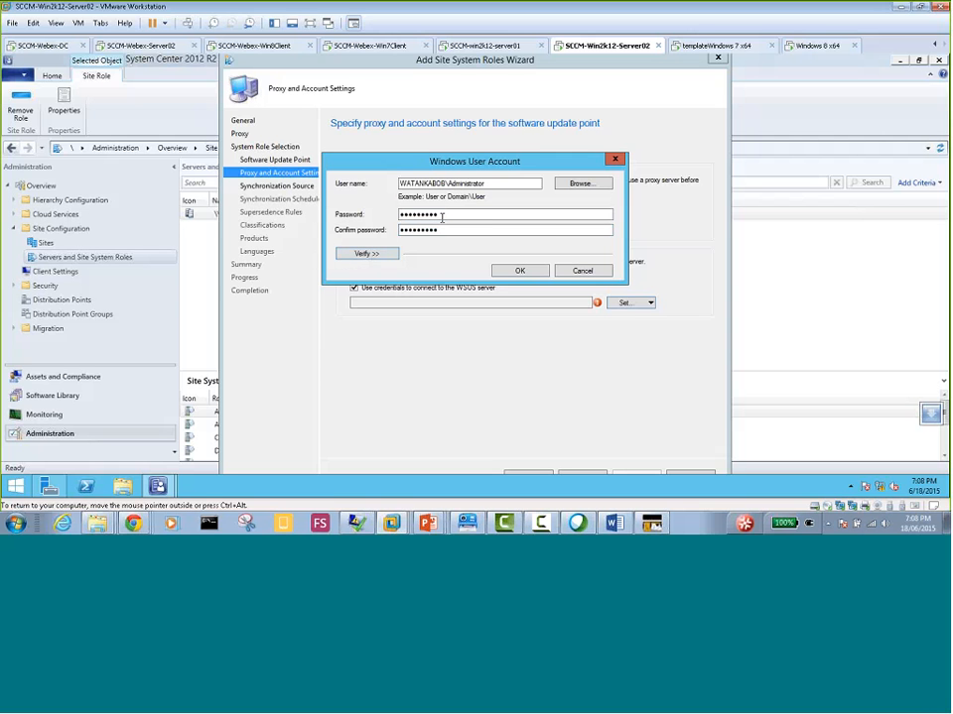
click(512, 270)
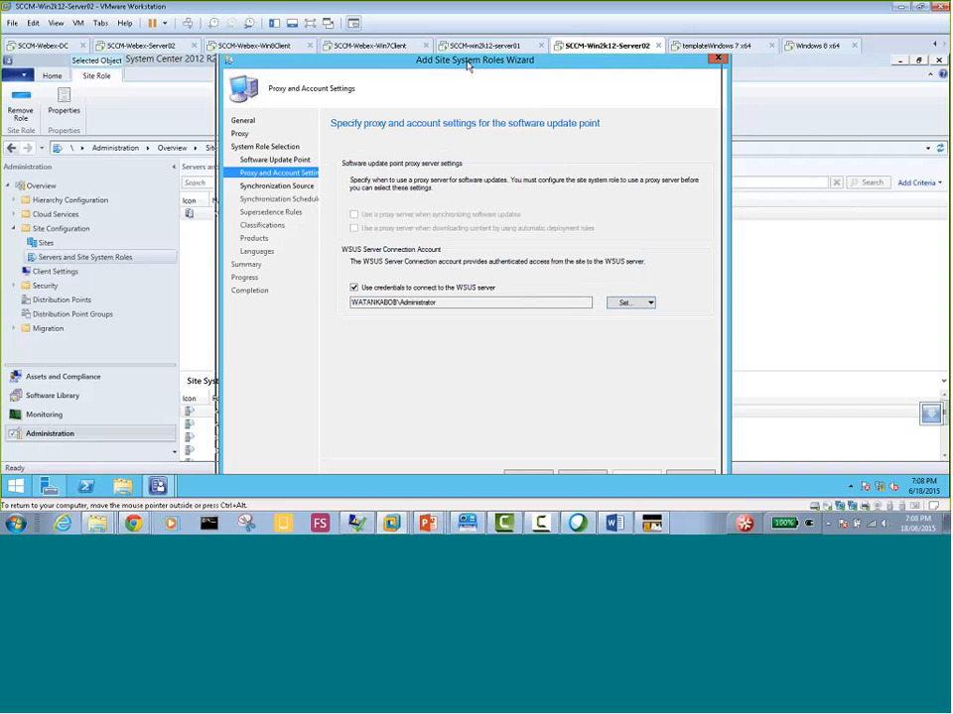
Accept the proxy and account settings, and keep synchronization from Microsoft Update without creating WSUS reporting events
drag(470, 61, 445, 62)
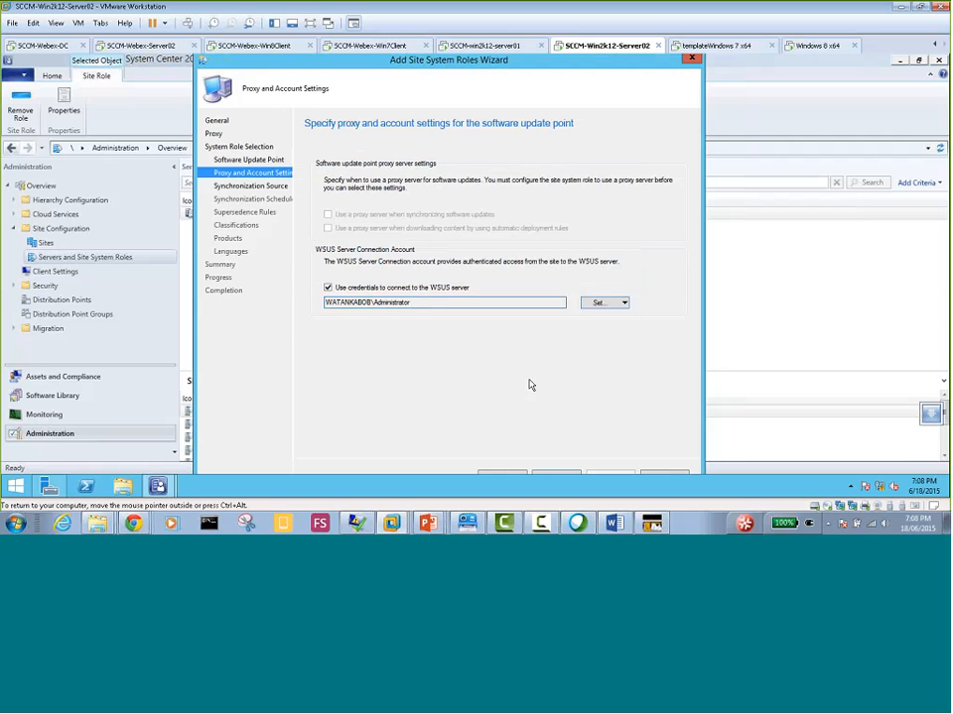
click(557, 475)
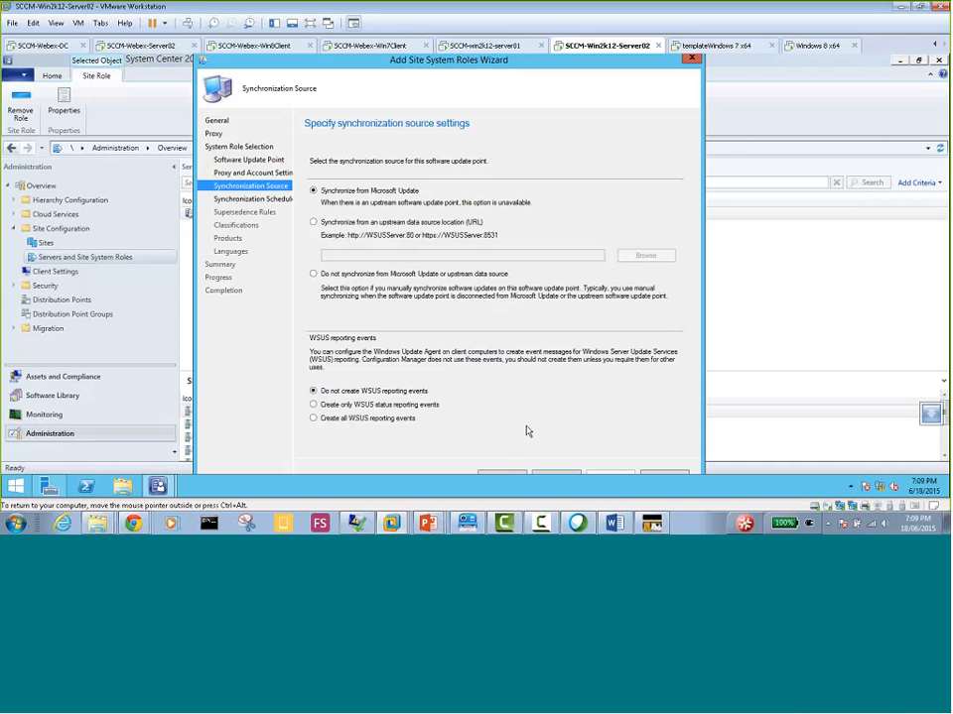
click(553, 477)
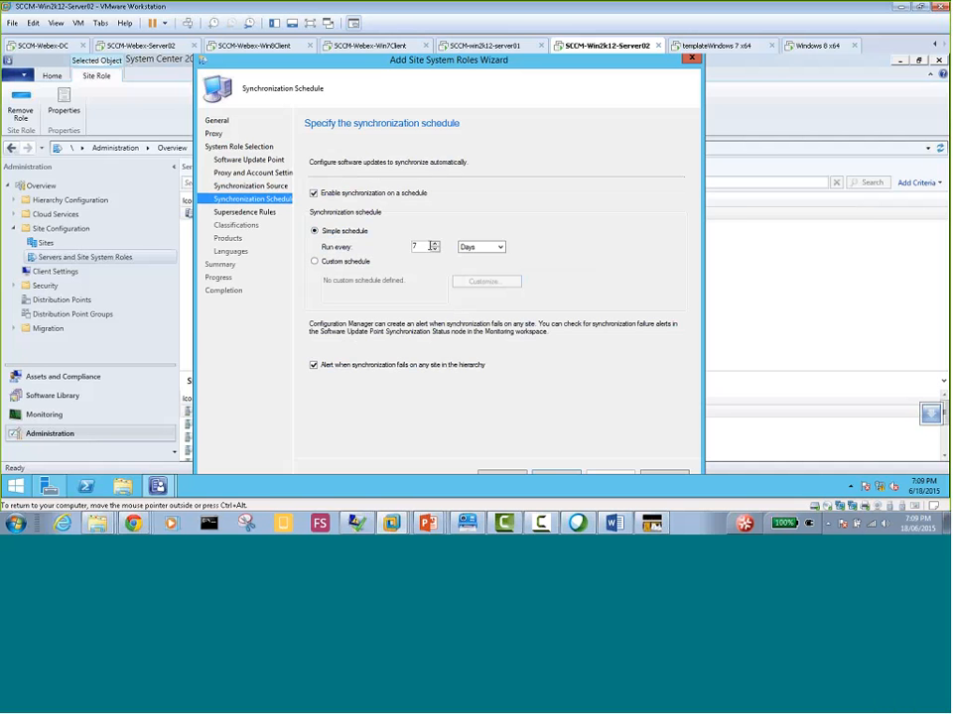
Set the simple synchronization schedule to run every 7 days and continue to the supersedence rules
drag(428, 246, 390, 244)
text(1)
drag(418, 247, 398, 250)
text(7)
click(556, 474)
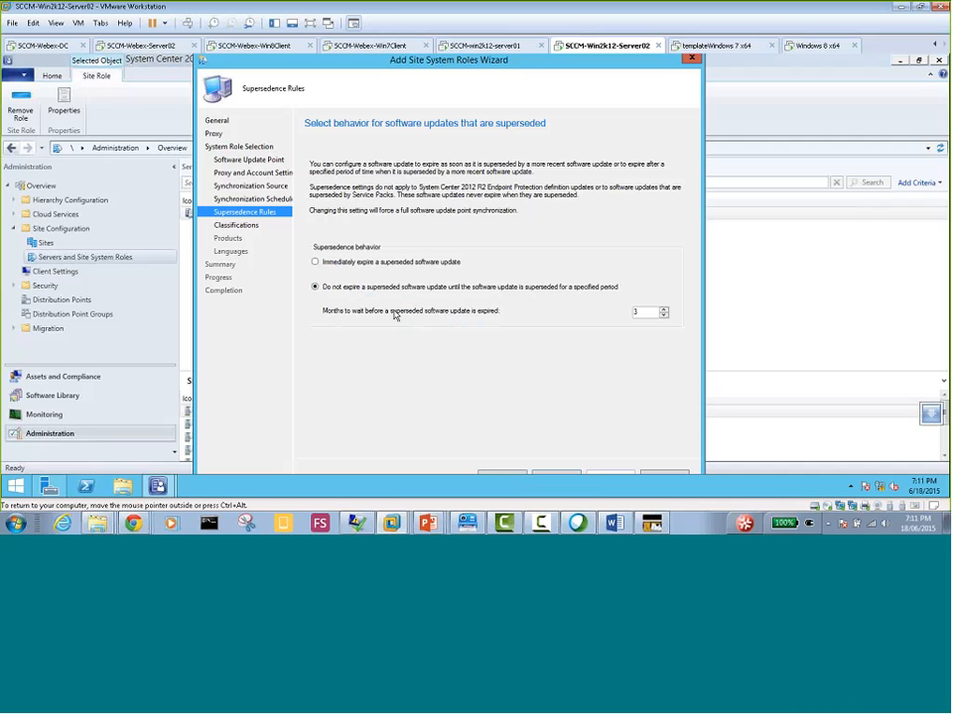
Set superseded software updates to expire immediately, and continue to the classifications with the virtual machine in full screen
click(316, 263)
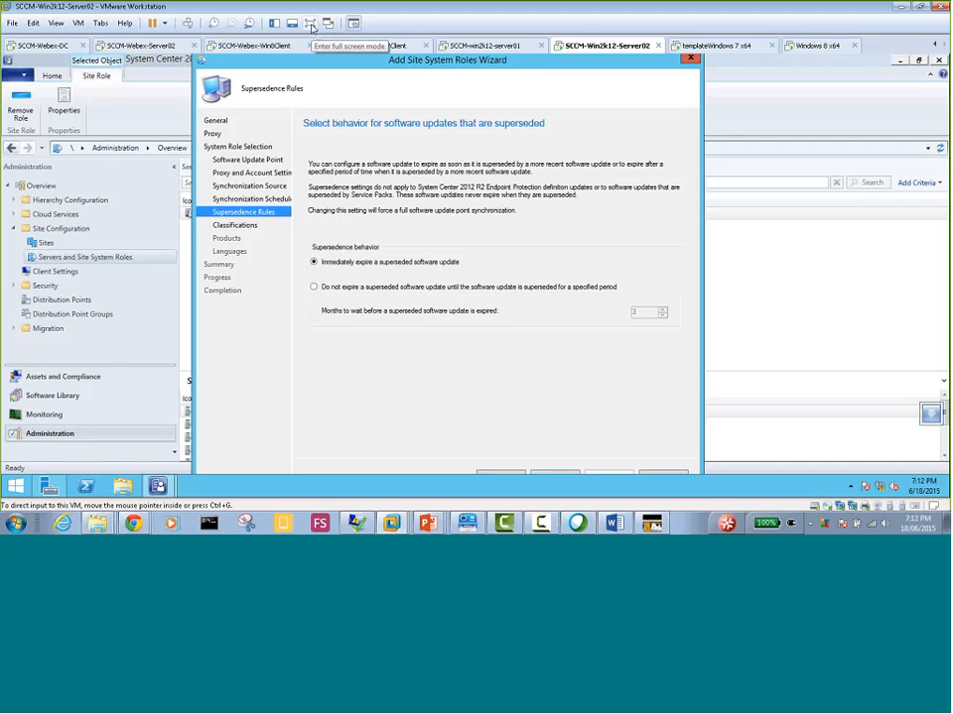
click(311, 27)
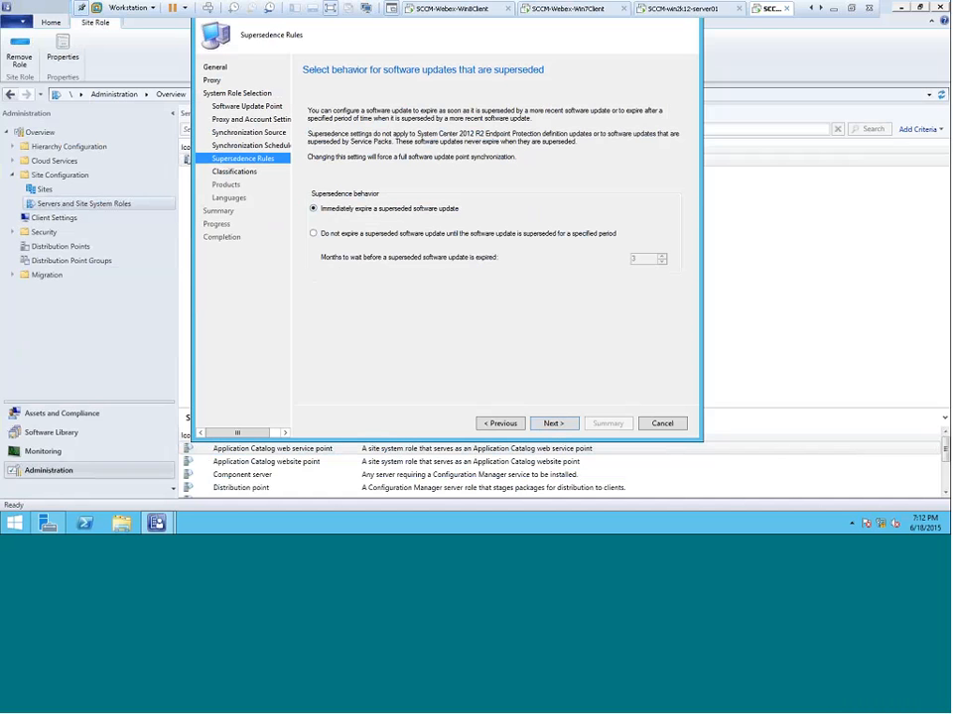
click(552, 424)
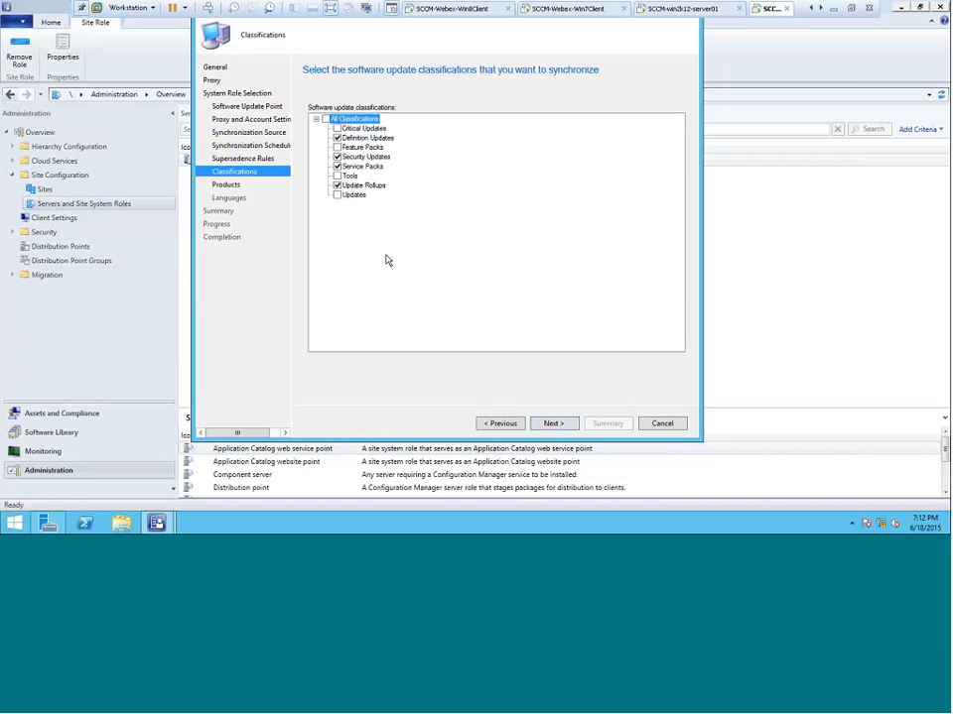
Add Critical Updates and remove Service Packs and Update Rollups from the classifications to synchronize, and continue to the products
click(361, 186)
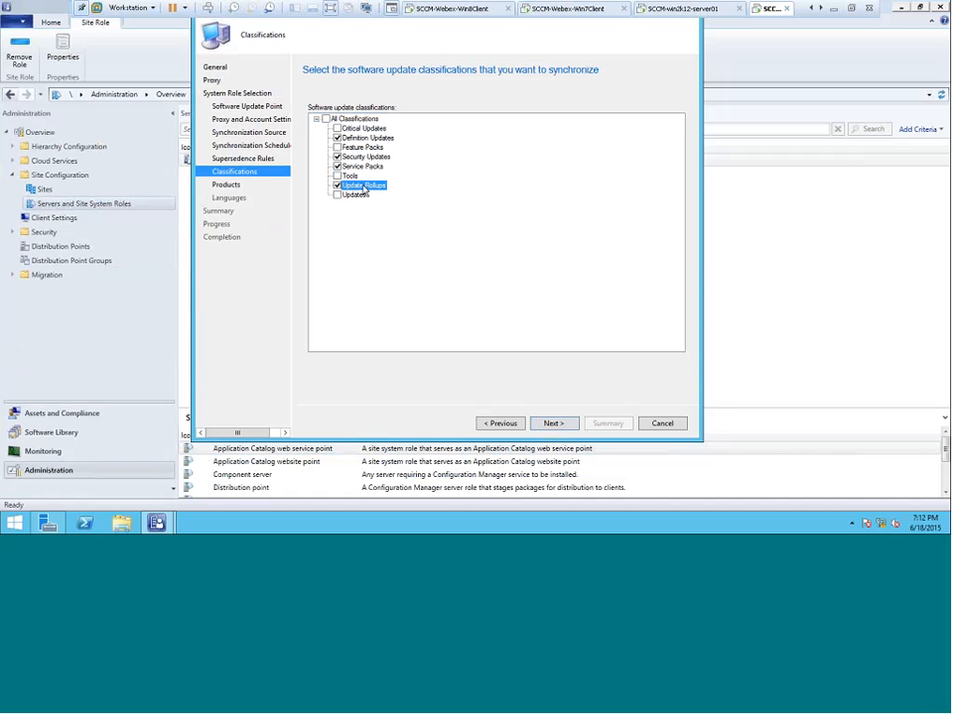
click(365, 139)
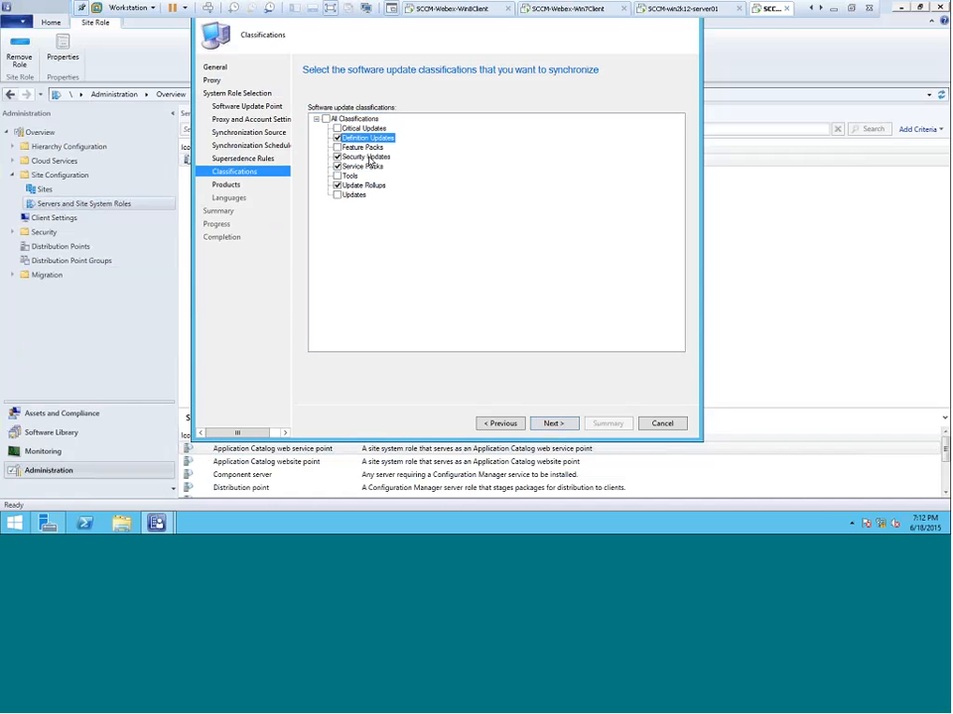
click(367, 156)
click(365, 167)
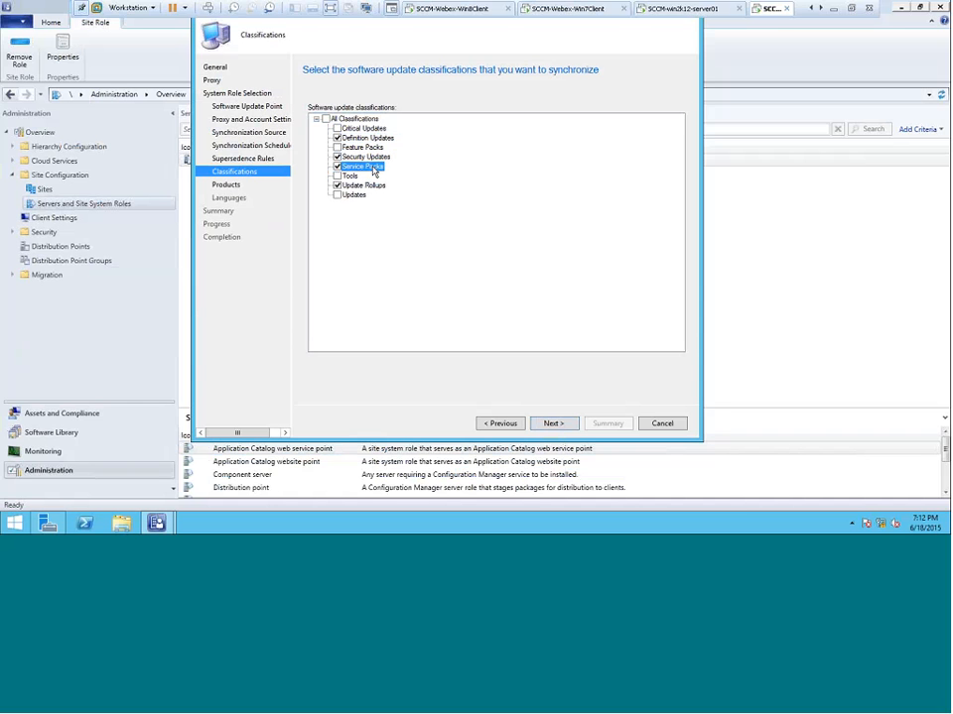
click(337, 167)
click(361, 129)
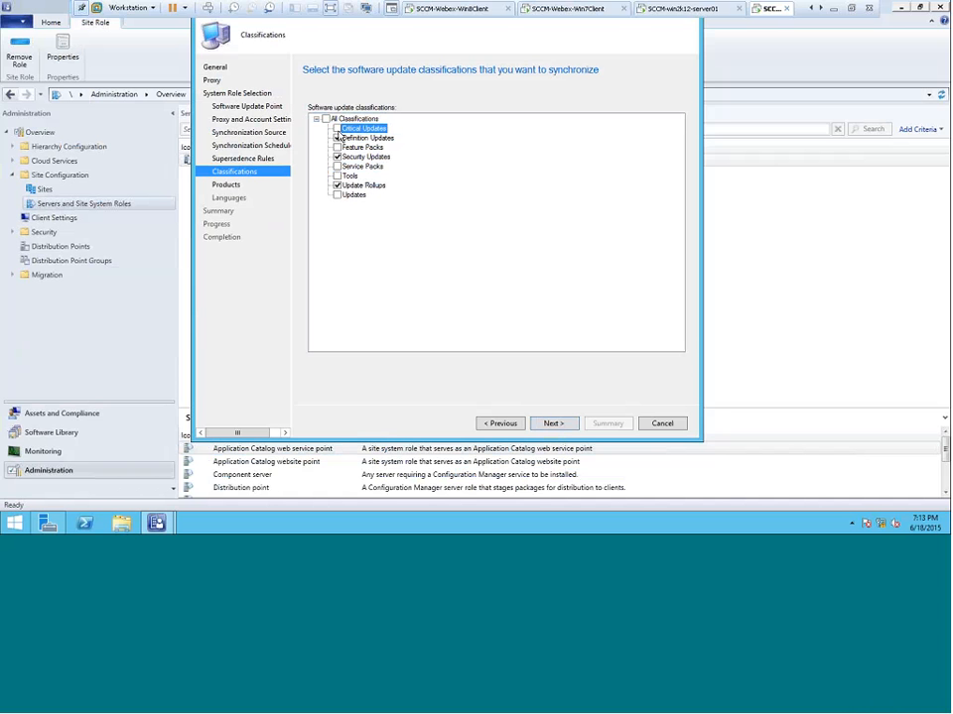
click(337, 128)
click(336, 186)
click(364, 186)
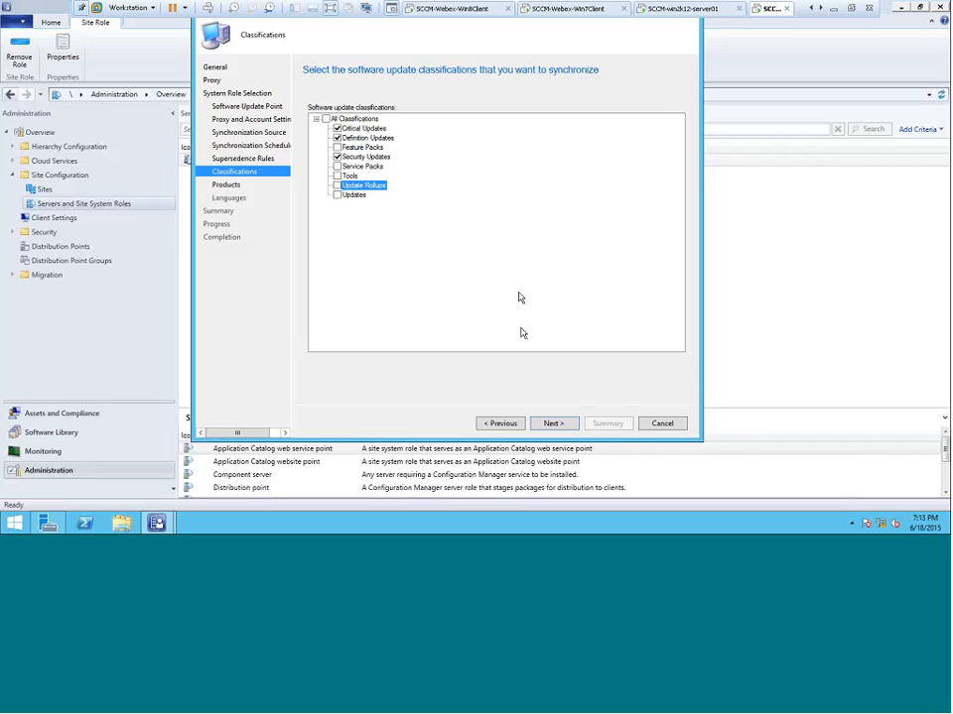
click(553, 424)
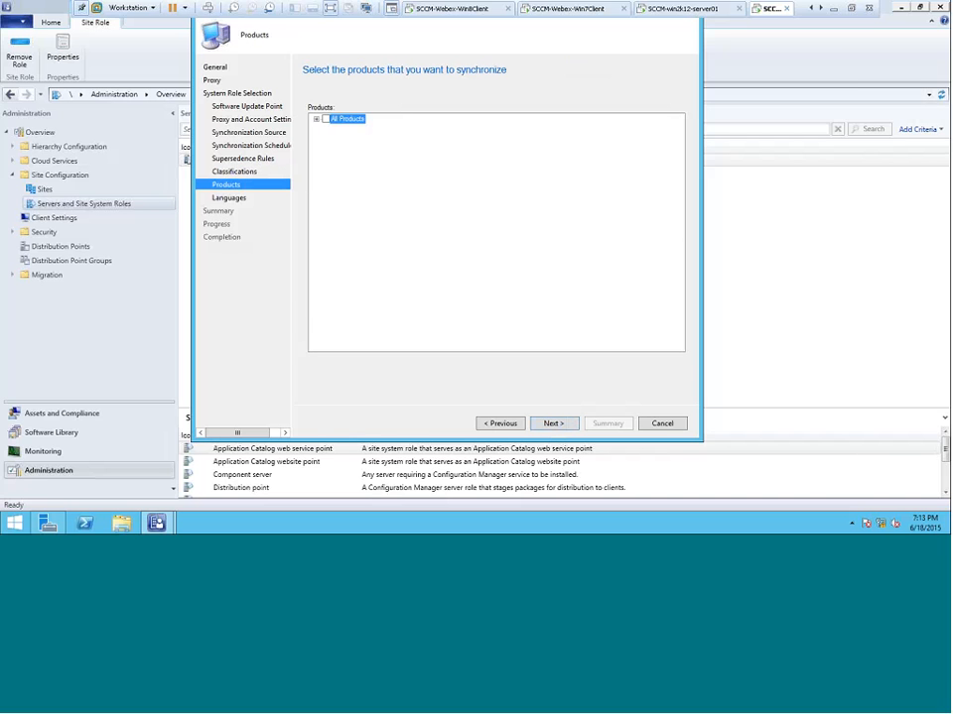
Expand All Products and the Windows group to examine which Microsoft products are preselected for synchronization
click(317, 120)
click(327, 129)
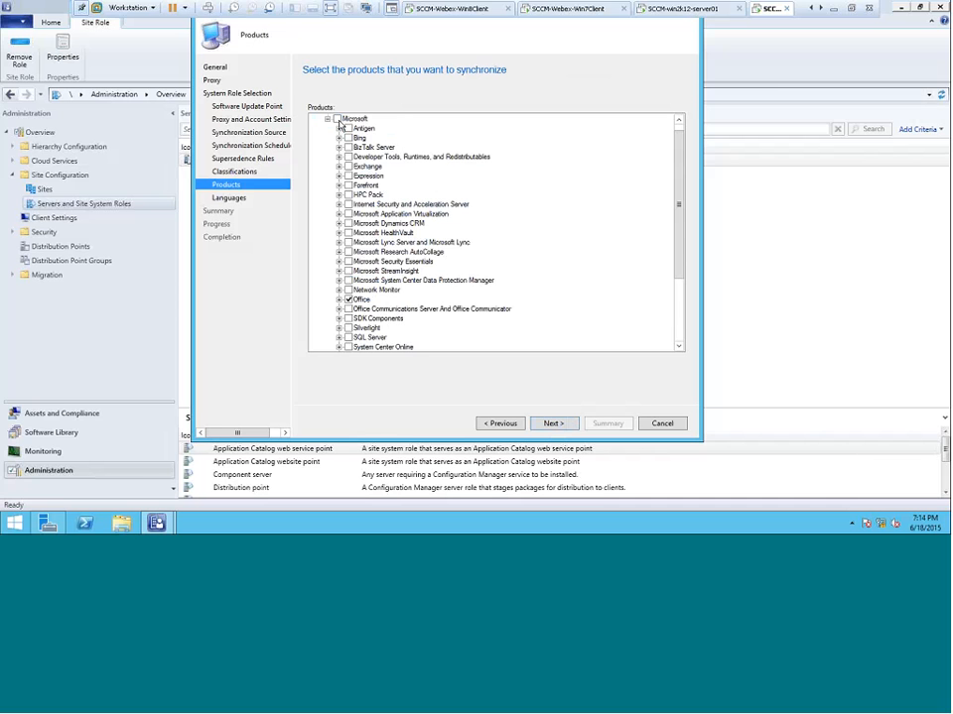
scroll(680, 149, up, 1)
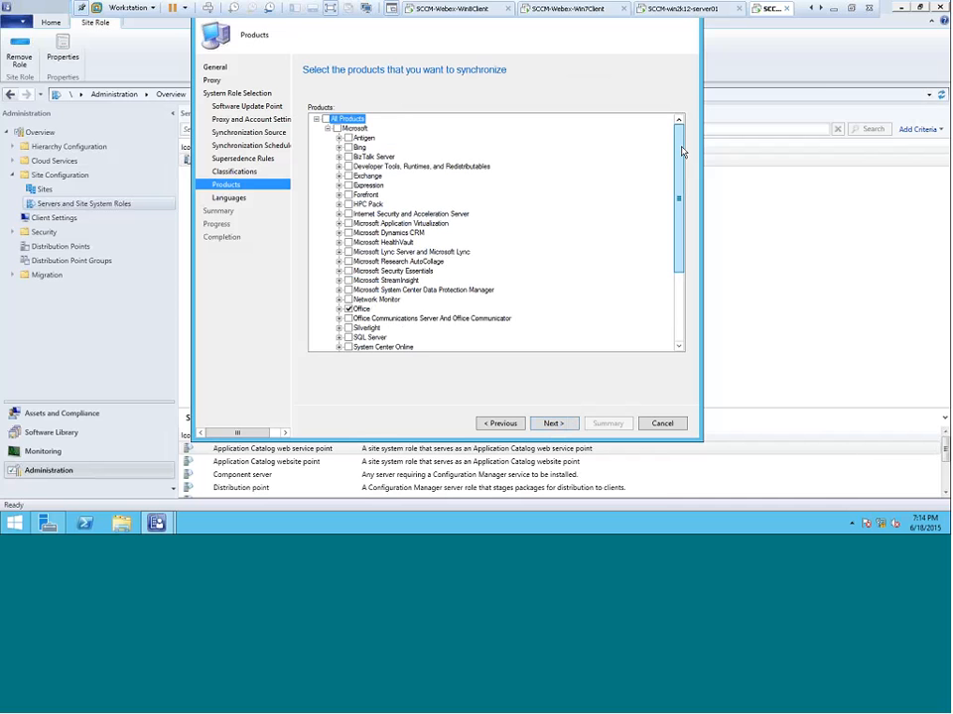
drag(681, 167, 675, 249)
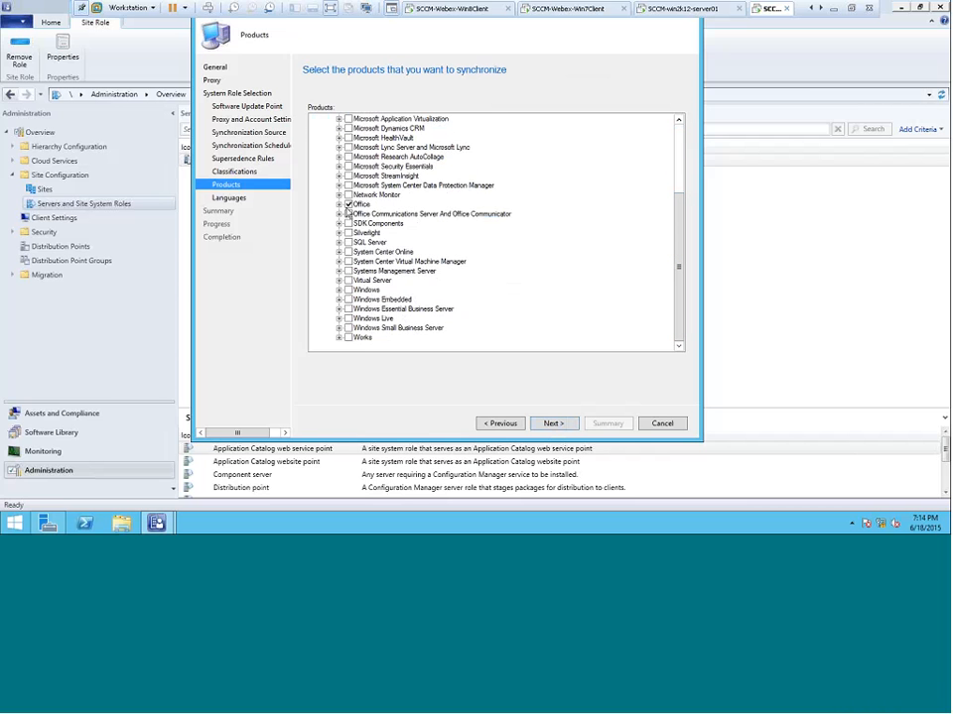
click(339, 290)
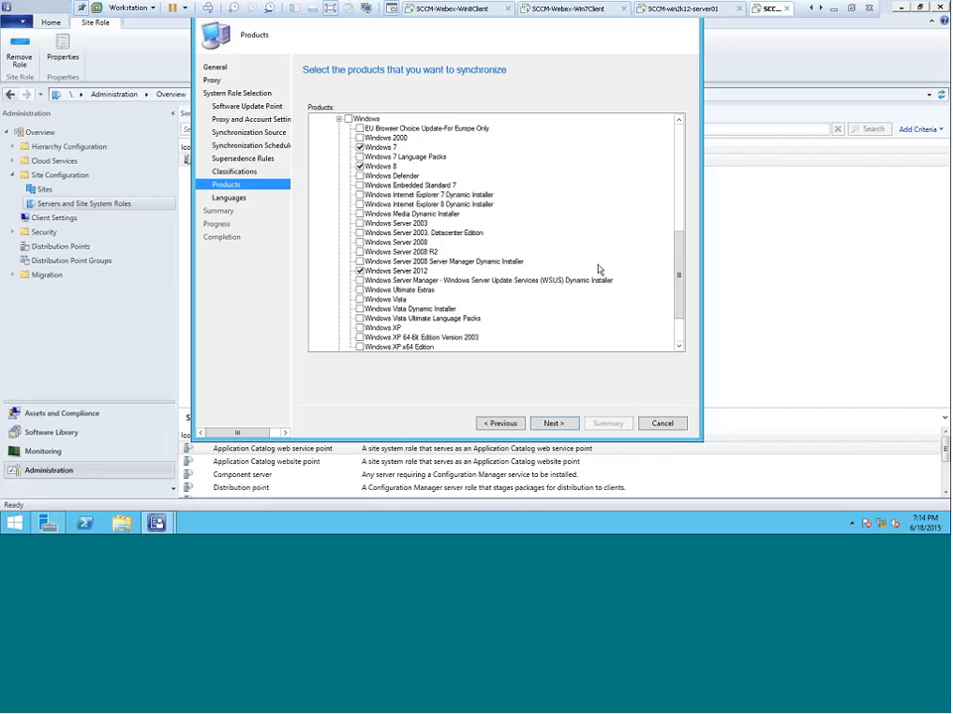
drag(678, 277, 699, 156)
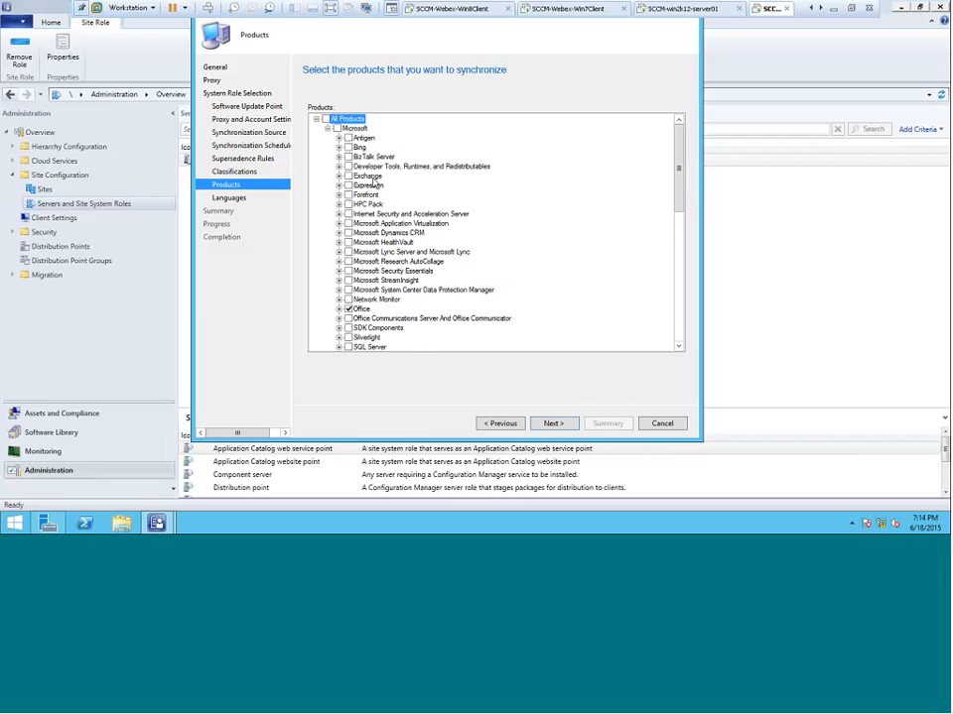
Clear all preselected products in the Microsoft group, including those under Windows
click(337, 129)
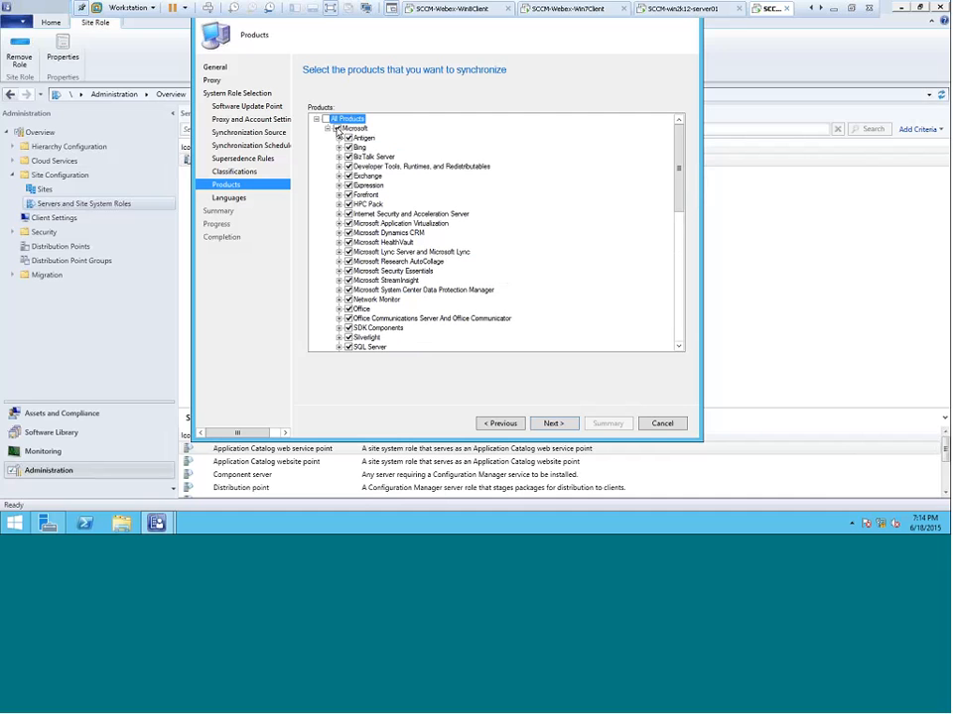
click(337, 129)
drag(671, 193, 681, 253)
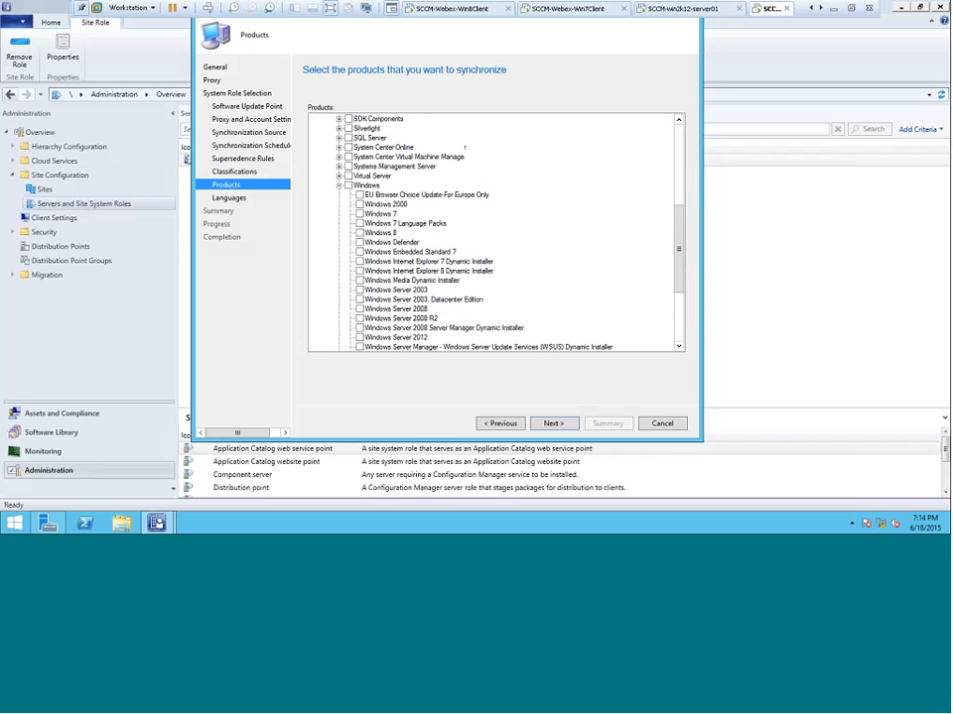
Select Windows 7, Windows 8 and Windows Server 2012 as the products to synchronize
click(360, 233)
click(359, 213)
click(359, 337)
Review the product selection in the Windows group and the rest of the list, and continue to the language settings
click(339, 186)
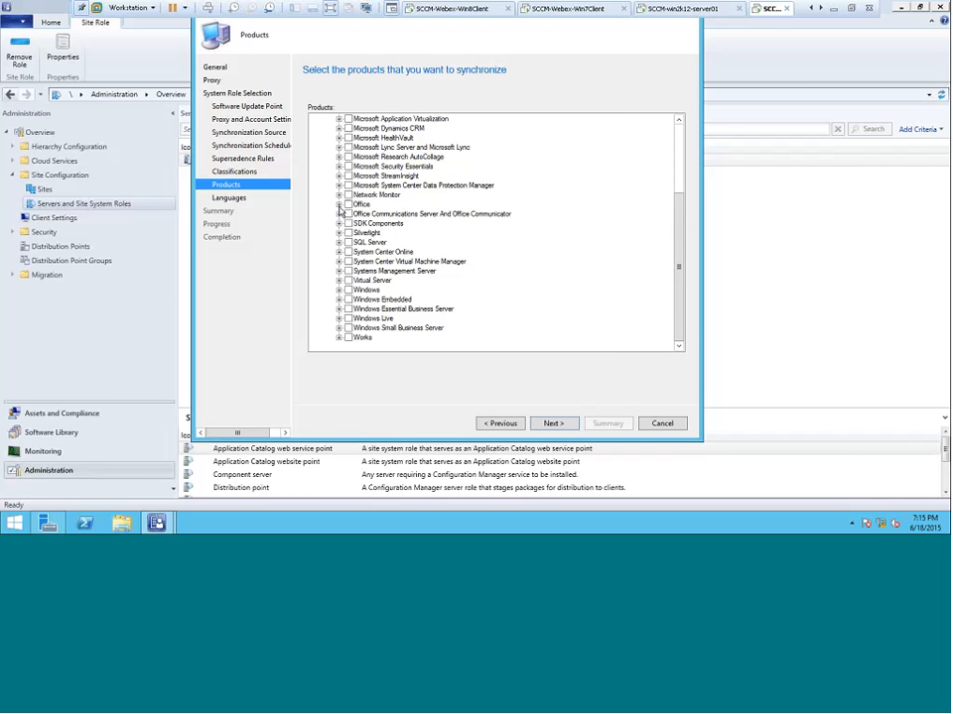
click(339, 291)
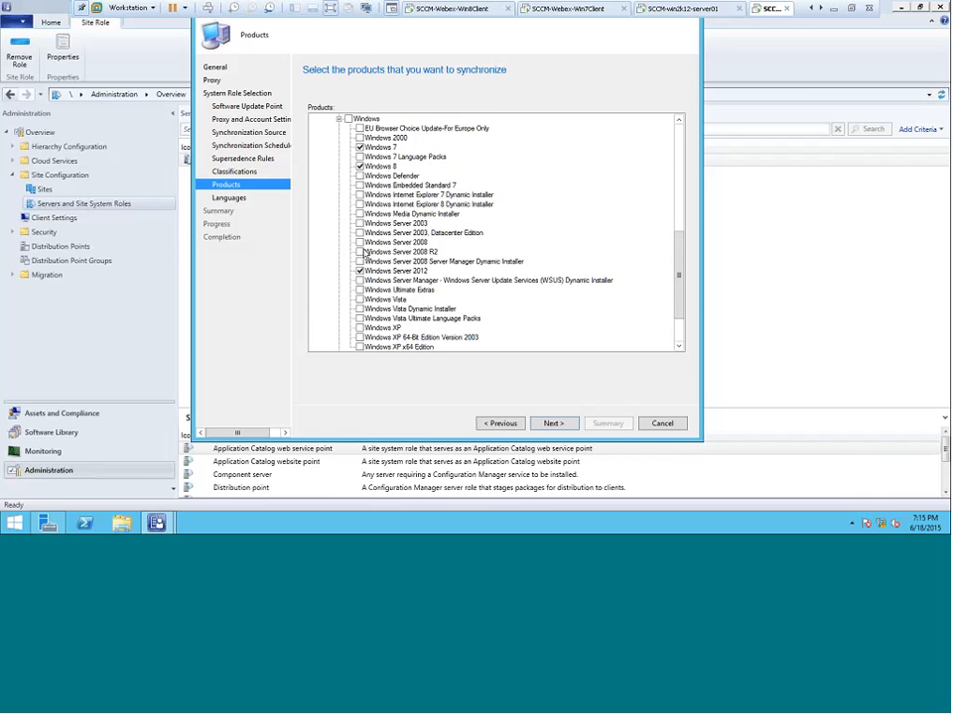
click(338, 120)
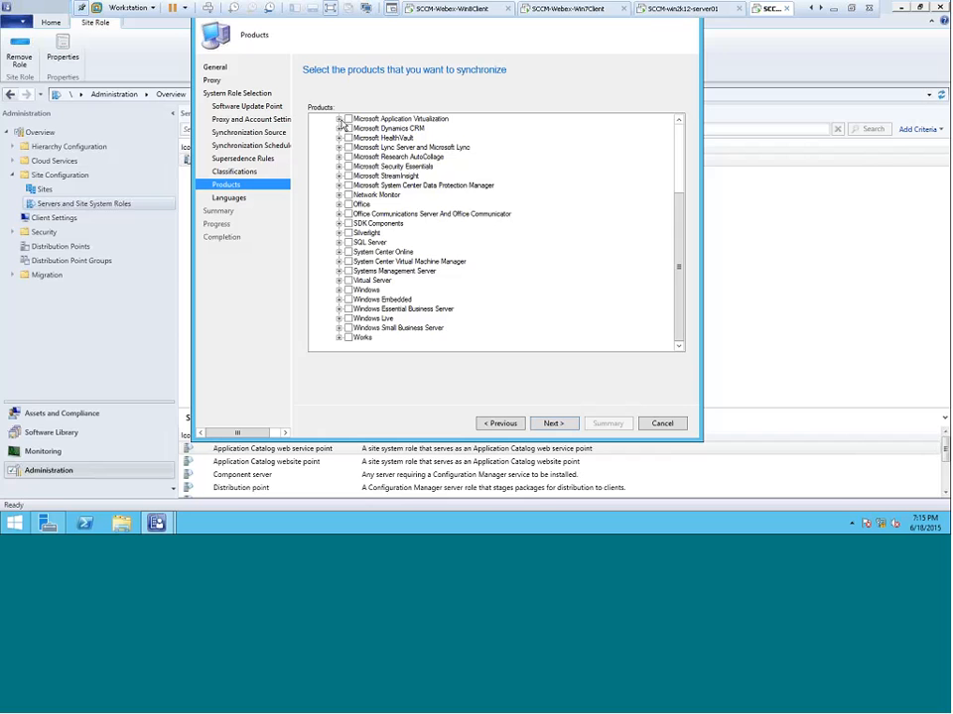
click(338, 291)
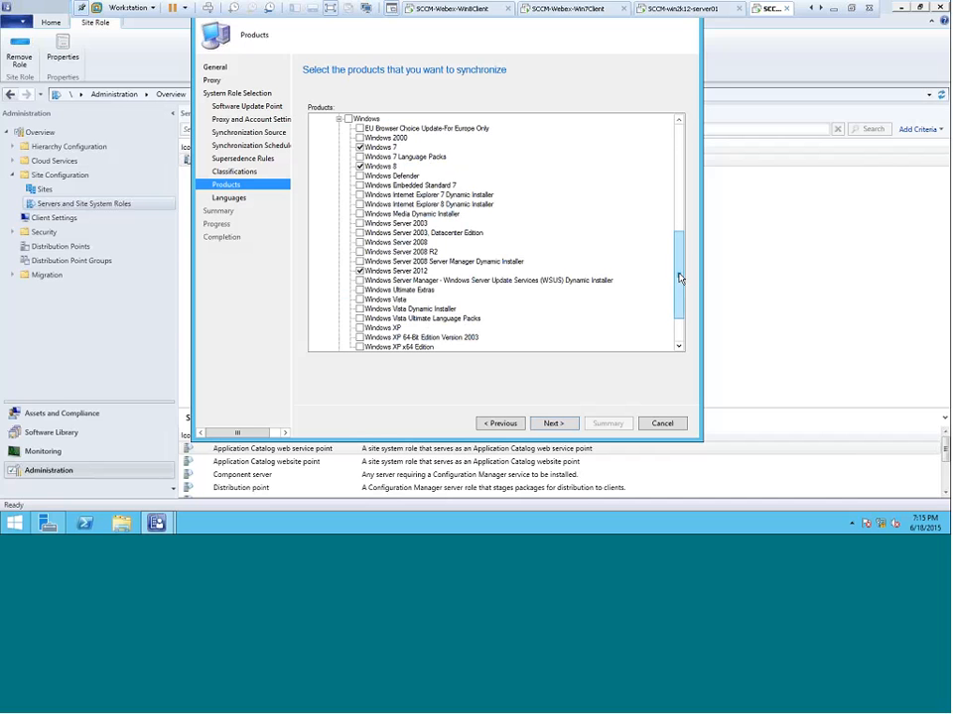
mouse_move(678, 279)
mouse_down()
mouse_move(678, 298)
mouse_move(679, 289)
mouse_up()
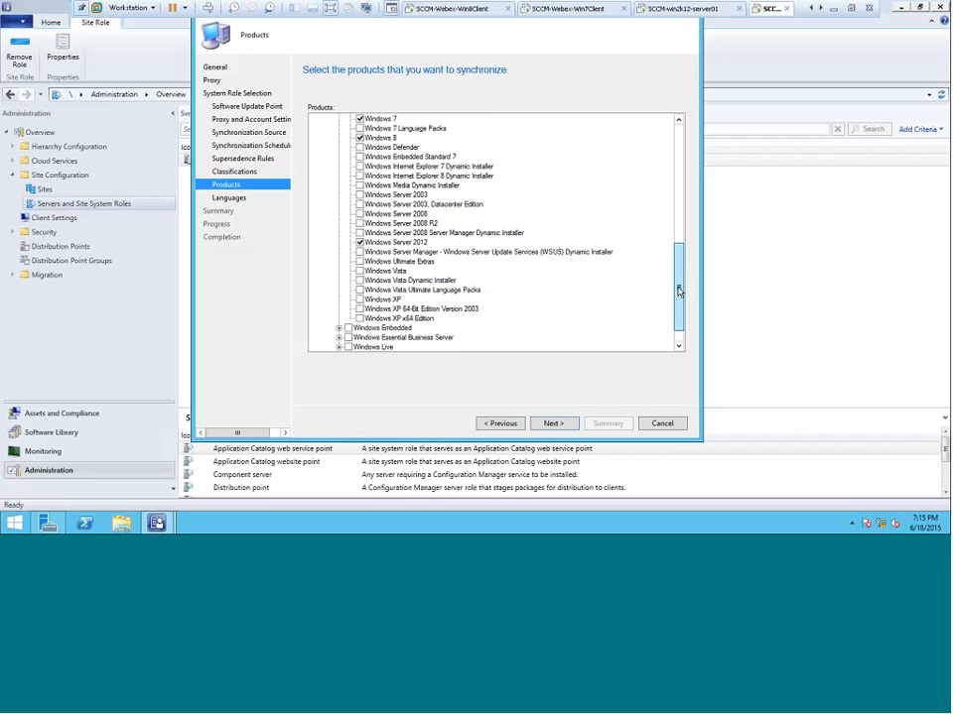
drag(679, 291, 681, 163)
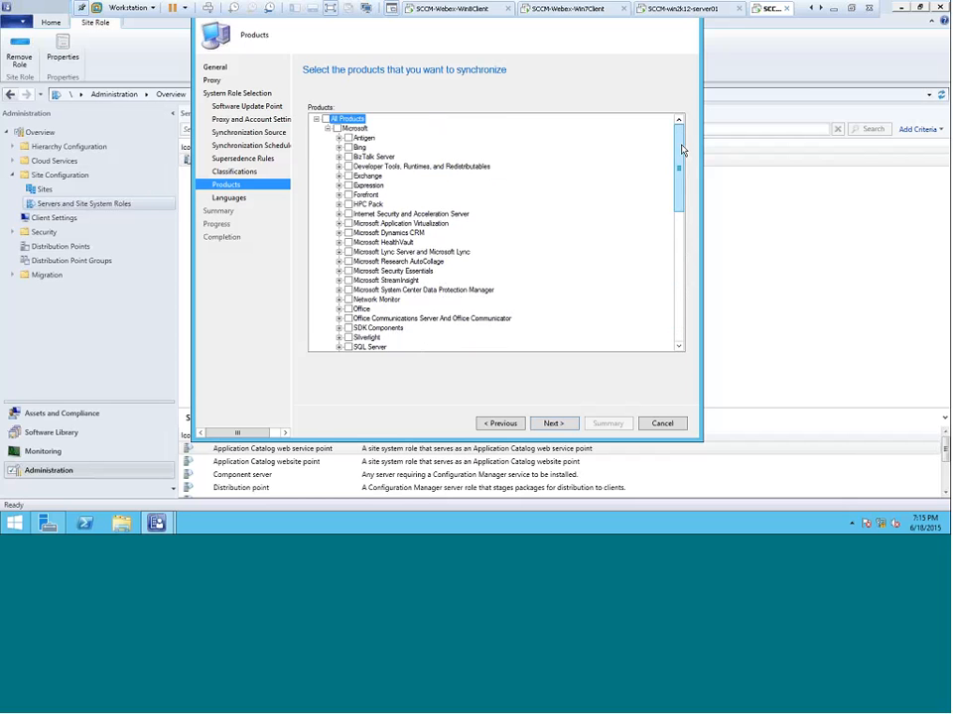
drag(683, 149, 679, 245)
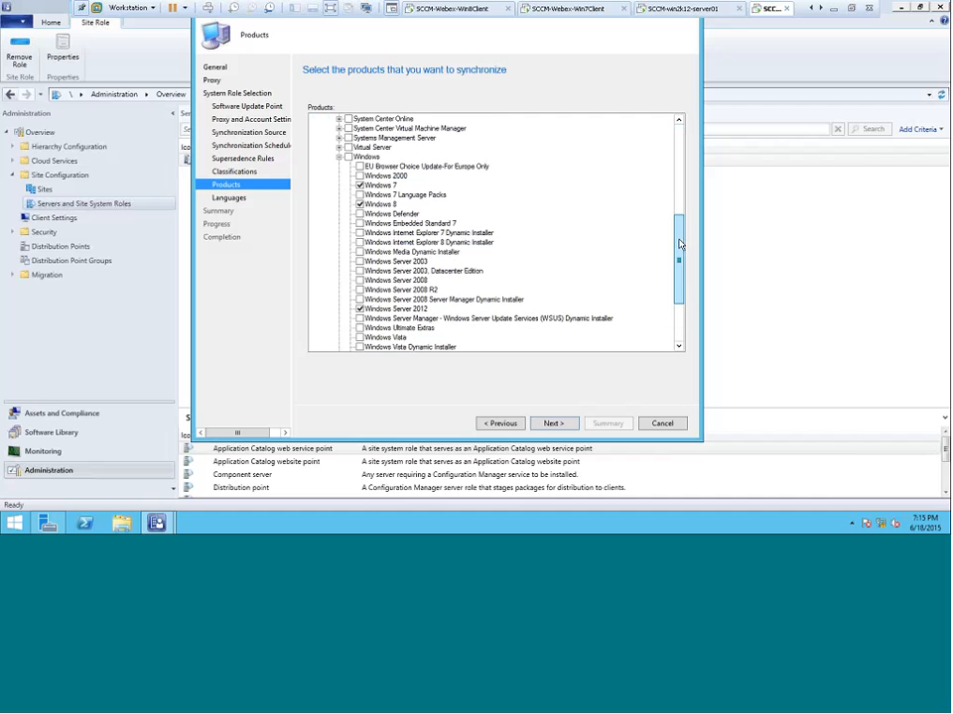
click(553, 424)
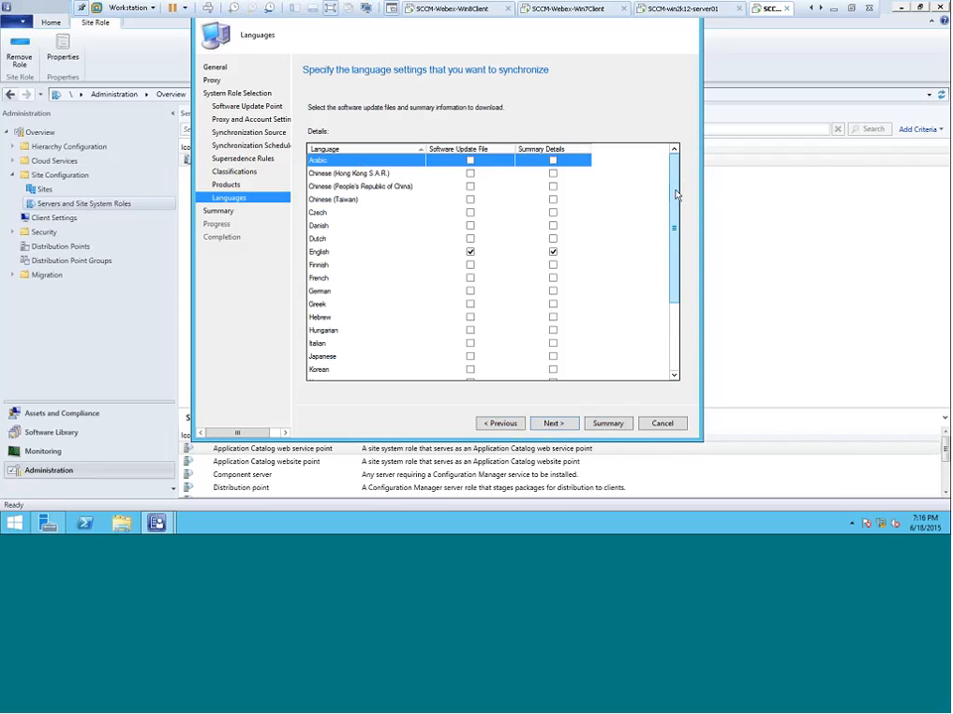
Keep English as the synchronization language, apply the software update point settings for Server04 and close the wizard
mouse_move(679, 214)
mouse_down()
mouse_move(672, 284)
mouse_move(688, 192)
mouse_move(687, 228)
mouse_move(687, 210)
mouse_up()
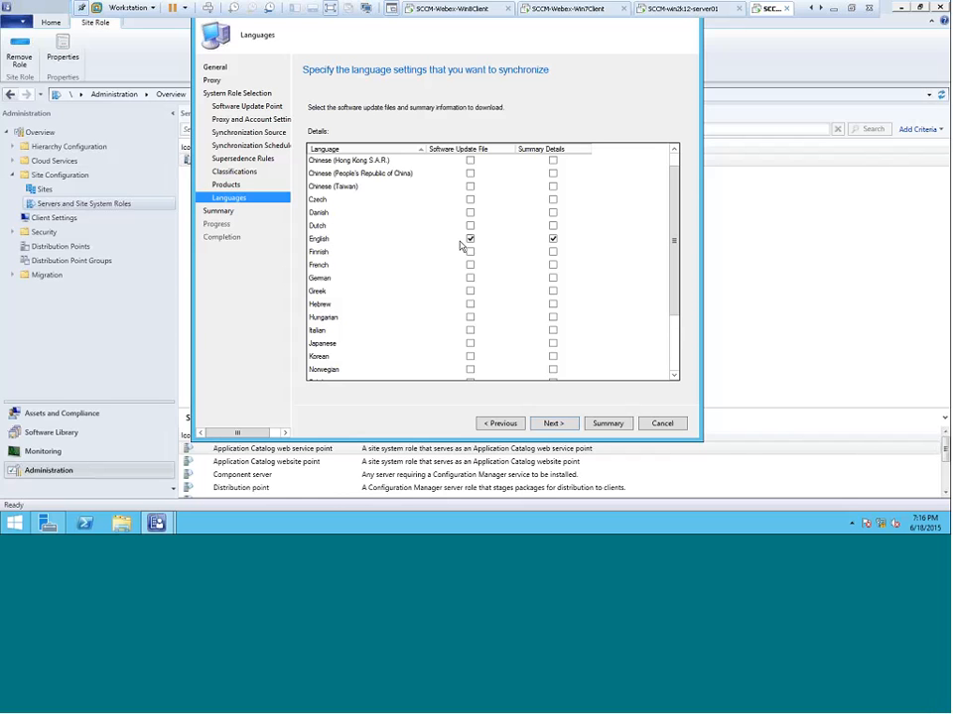
click(553, 427)
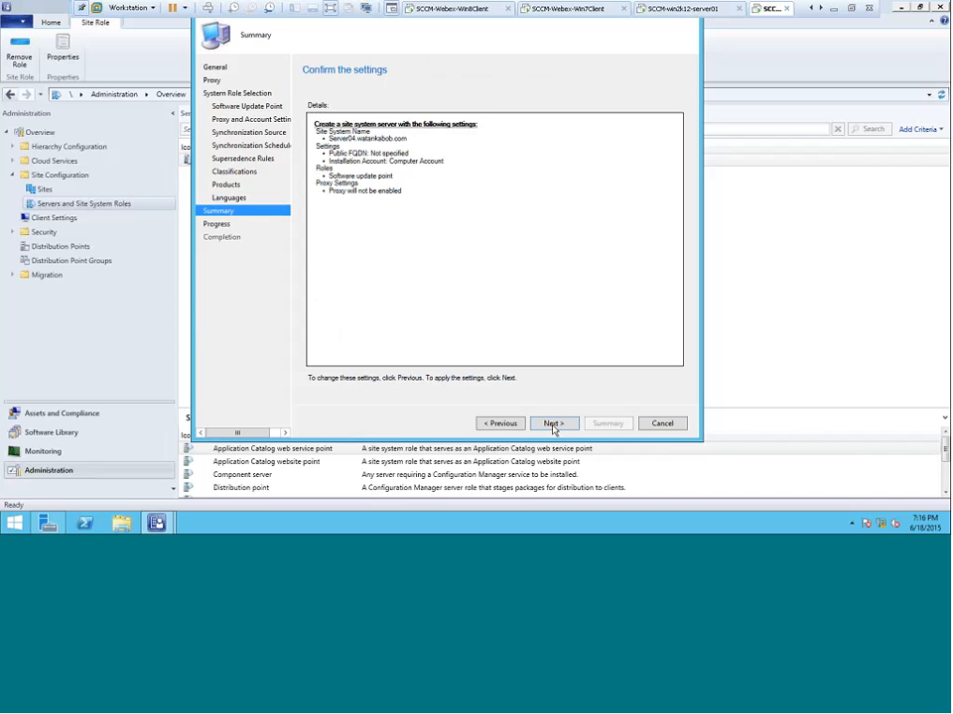
click(552, 428)
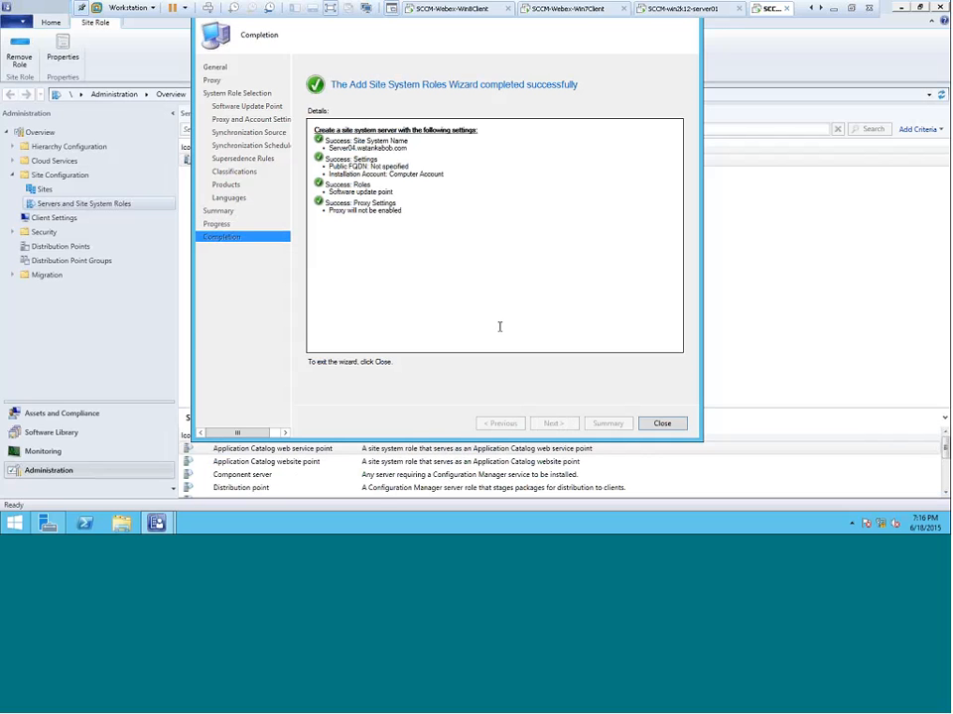
click(662, 423)
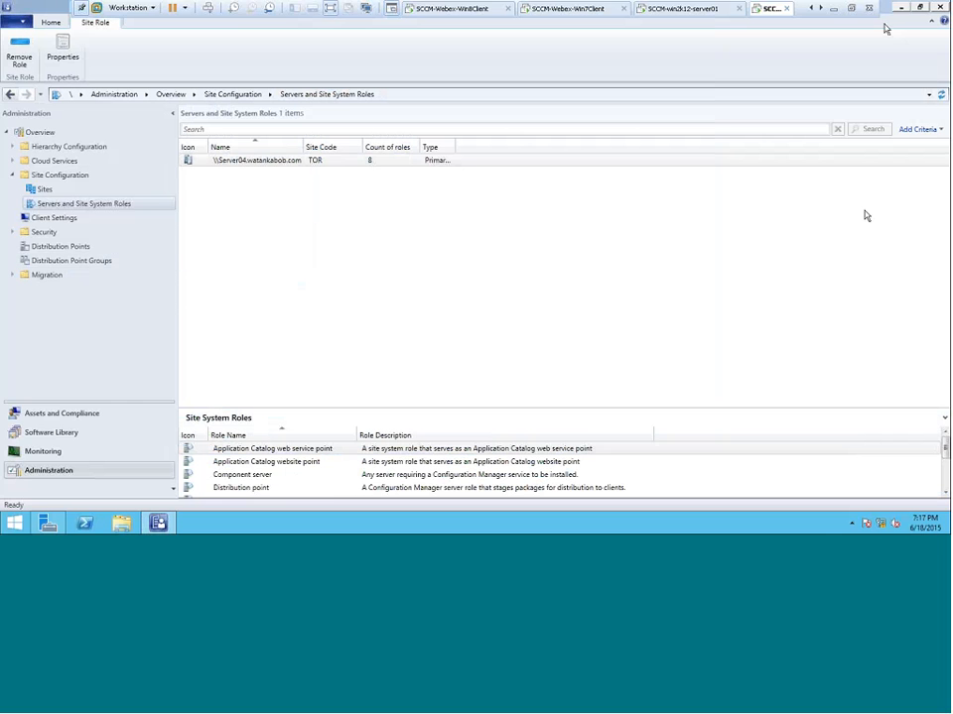
Take the virtual machine out of full screen and bring the PowerPoint slide show to the front
click(852, 8)
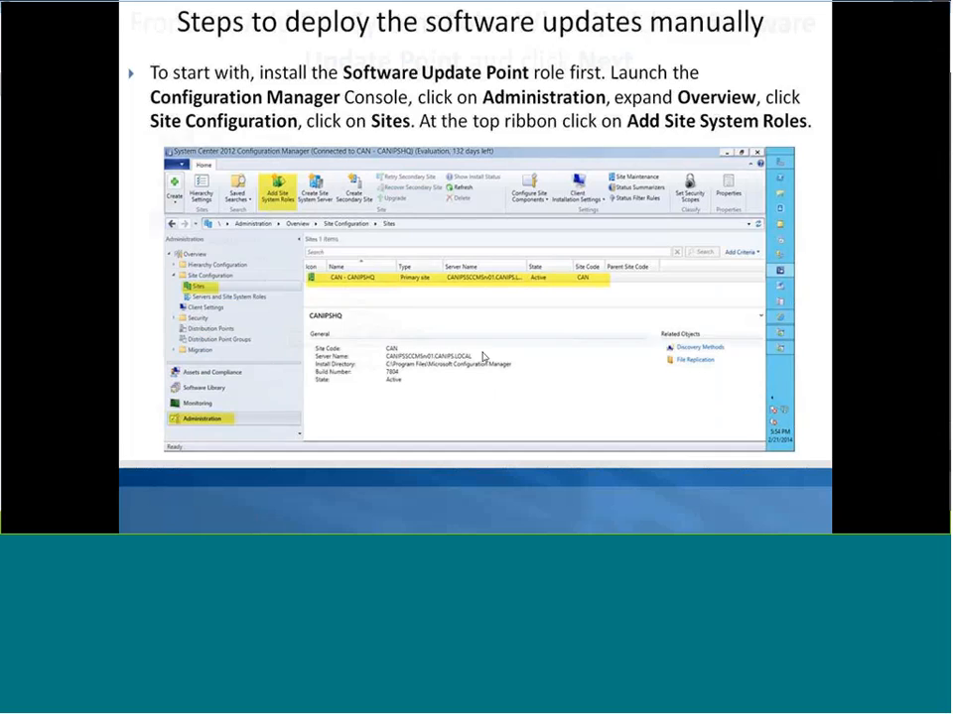
click(485, 355)
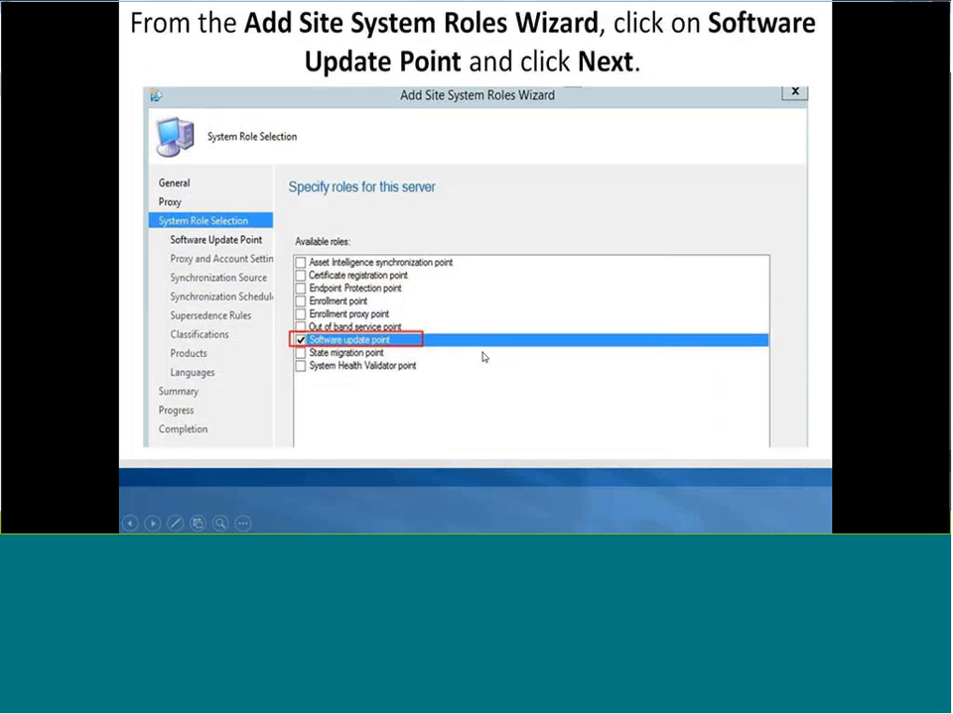
click(401, 357)
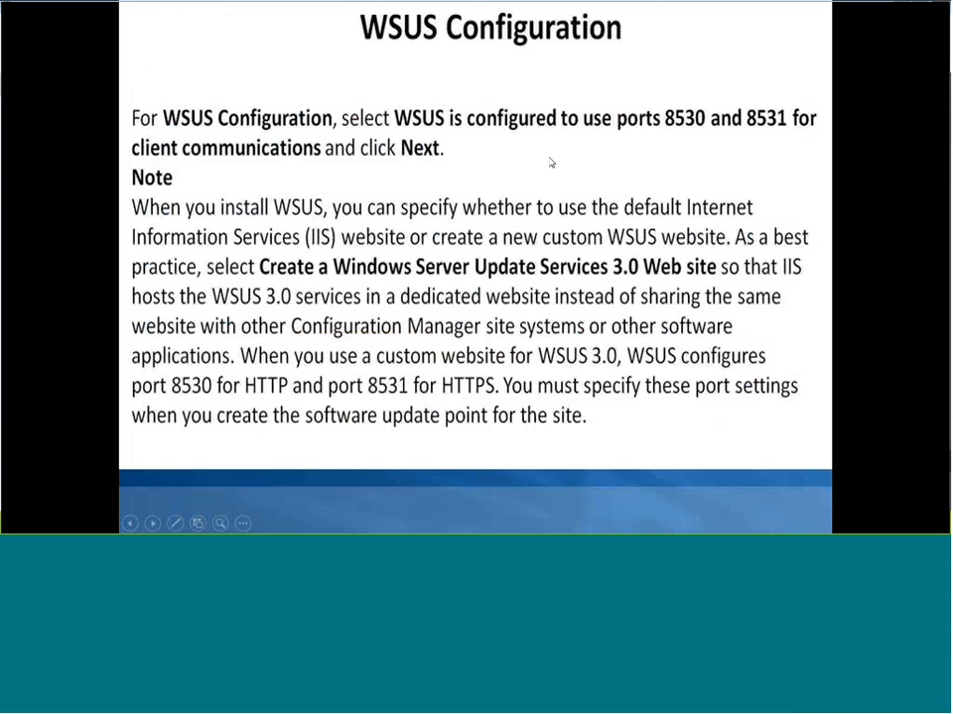
click(442, 236)
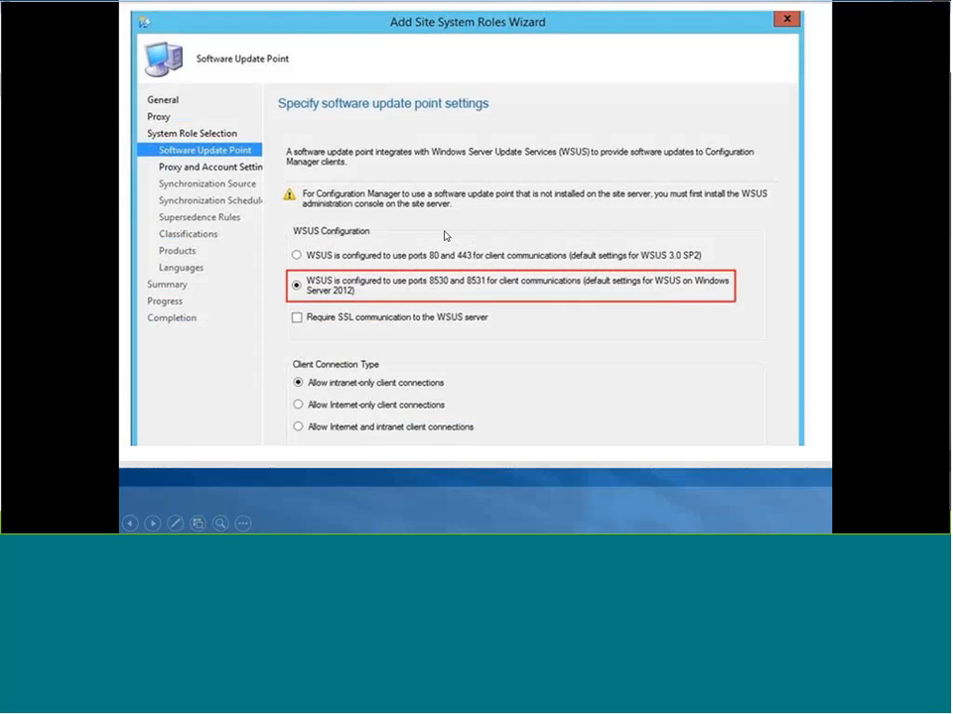
click(476, 230)
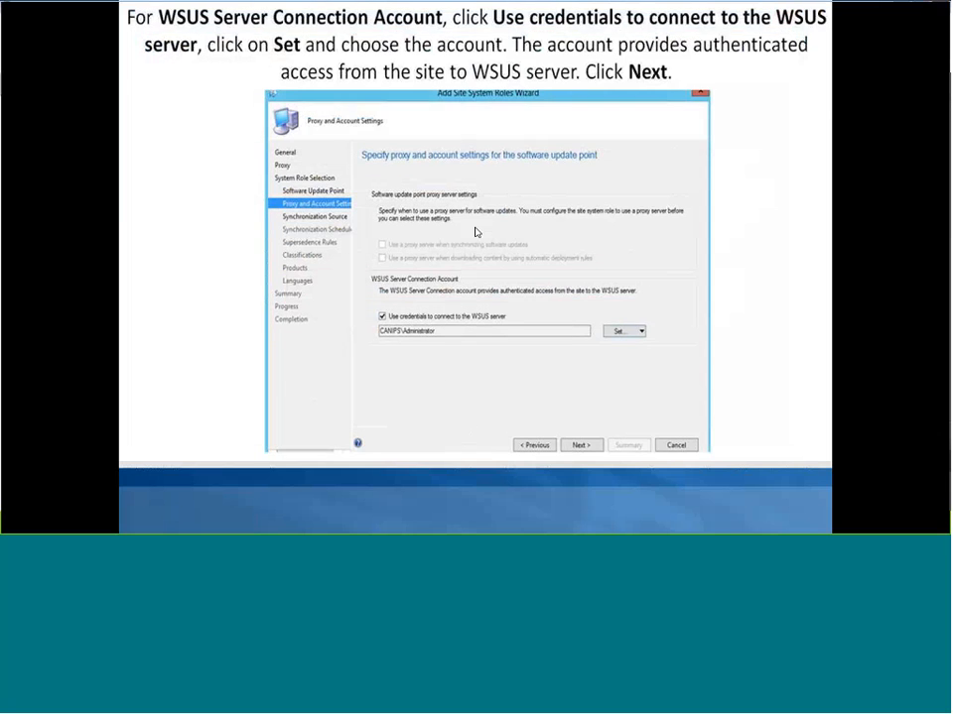
click(477, 234)
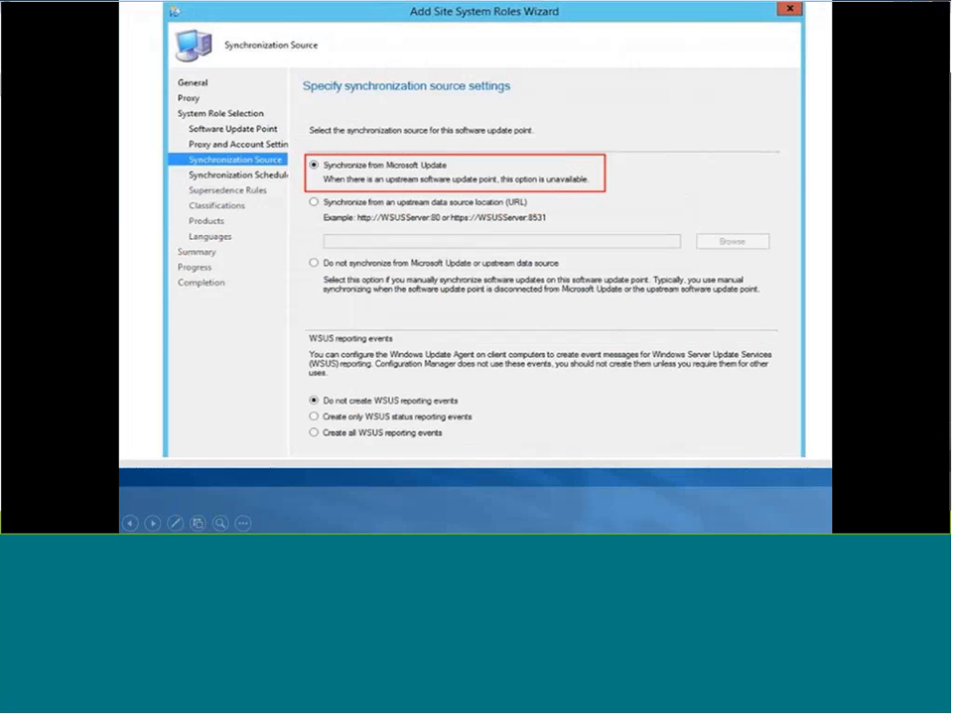
click(470, 246)
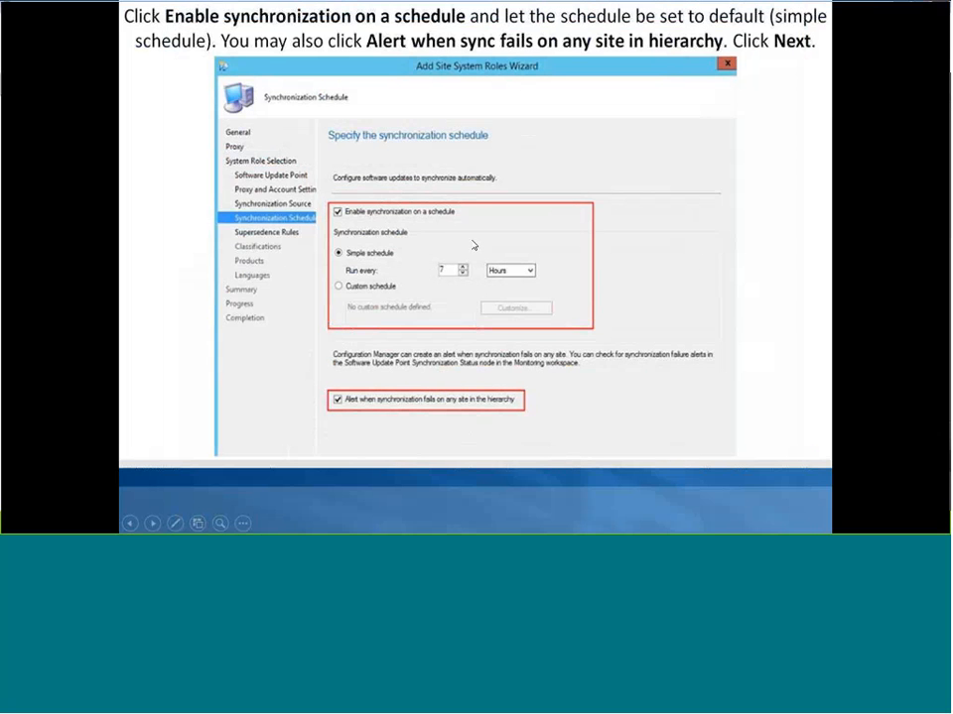
click(472, 245)
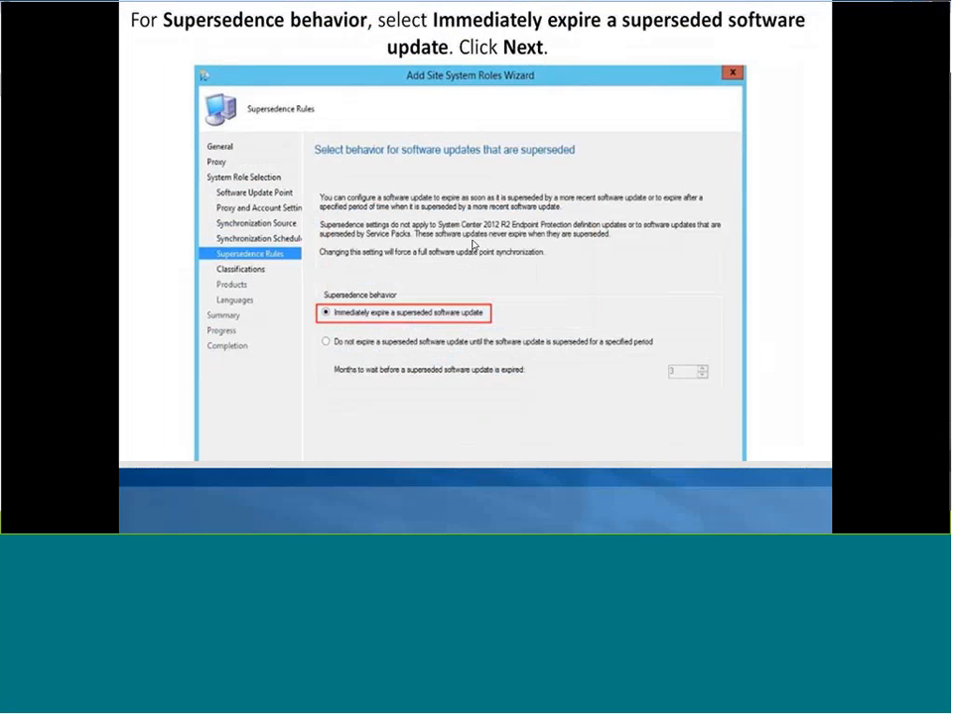
click(473, 245)
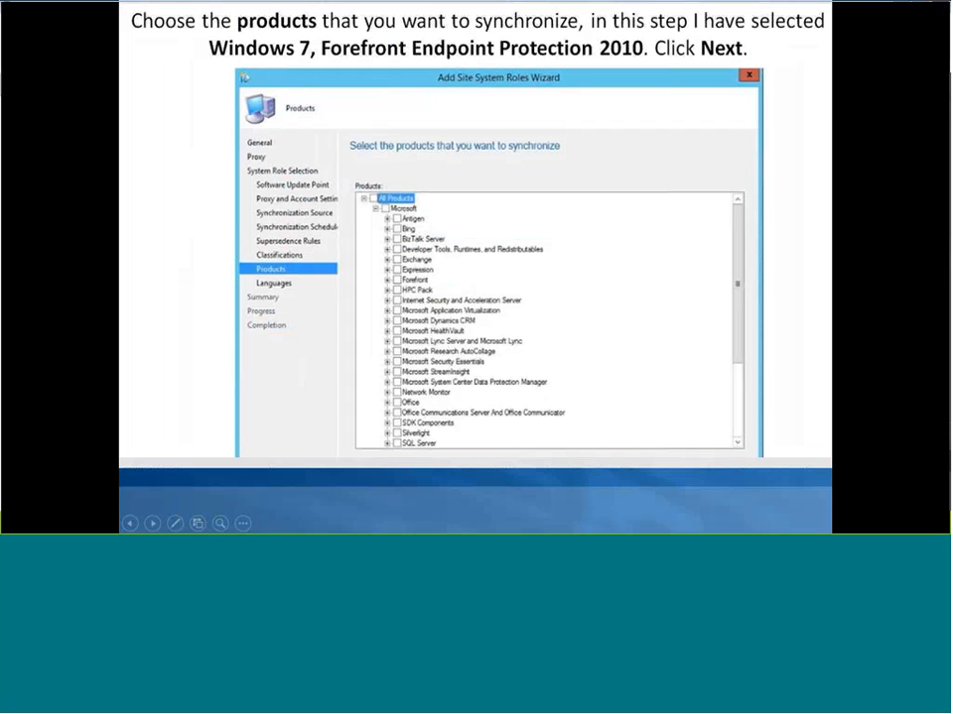
click(442, 271)
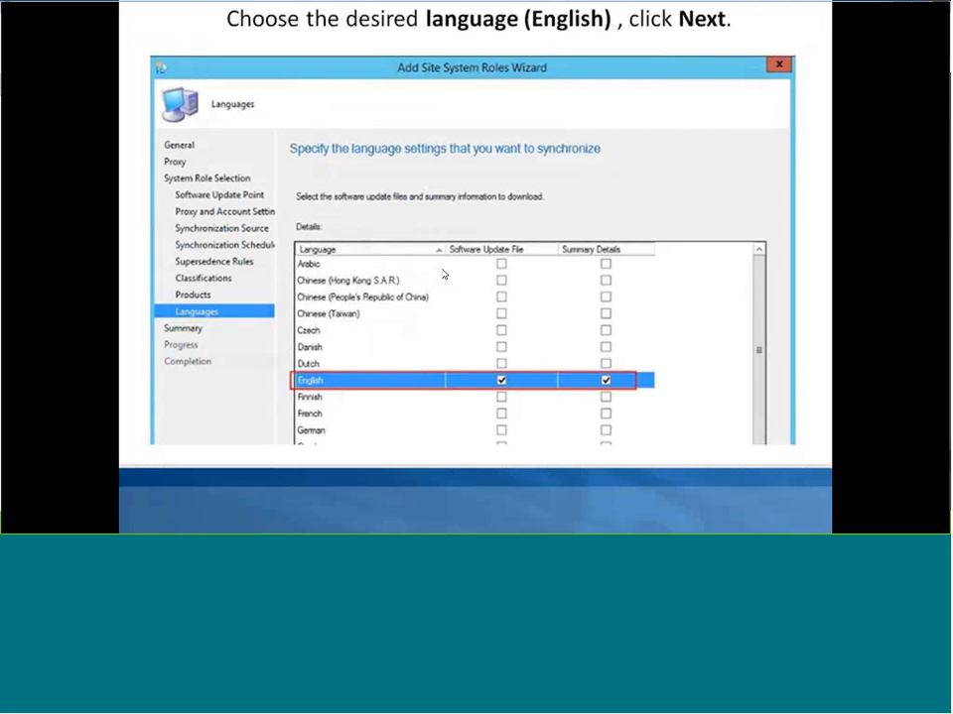
click(443, 275)
click(442, 274)
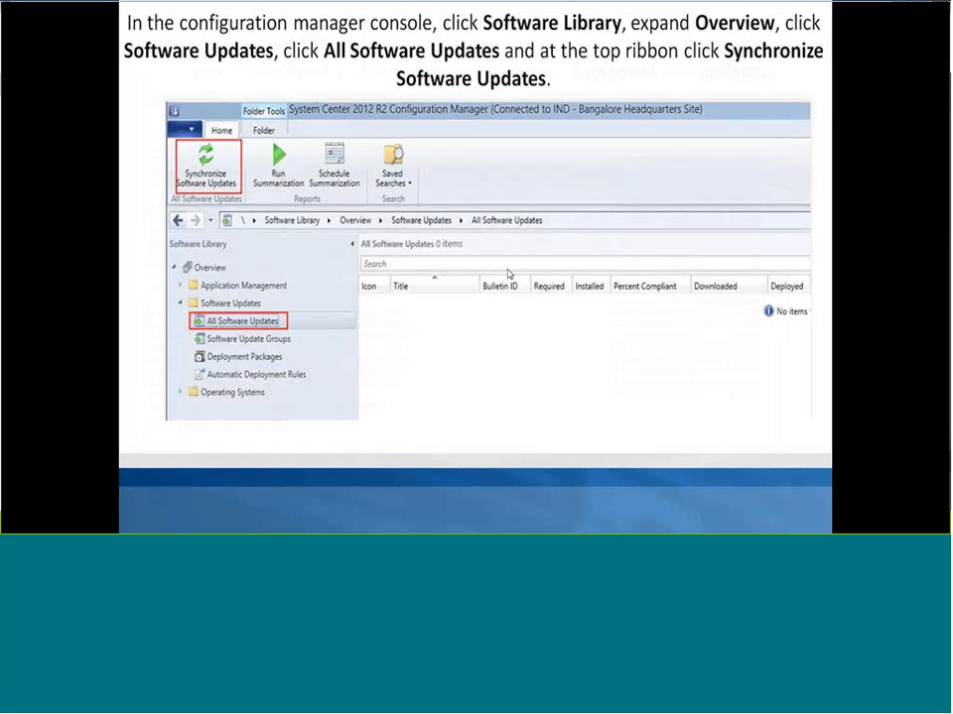
click(508, 270)
click(508, 273)
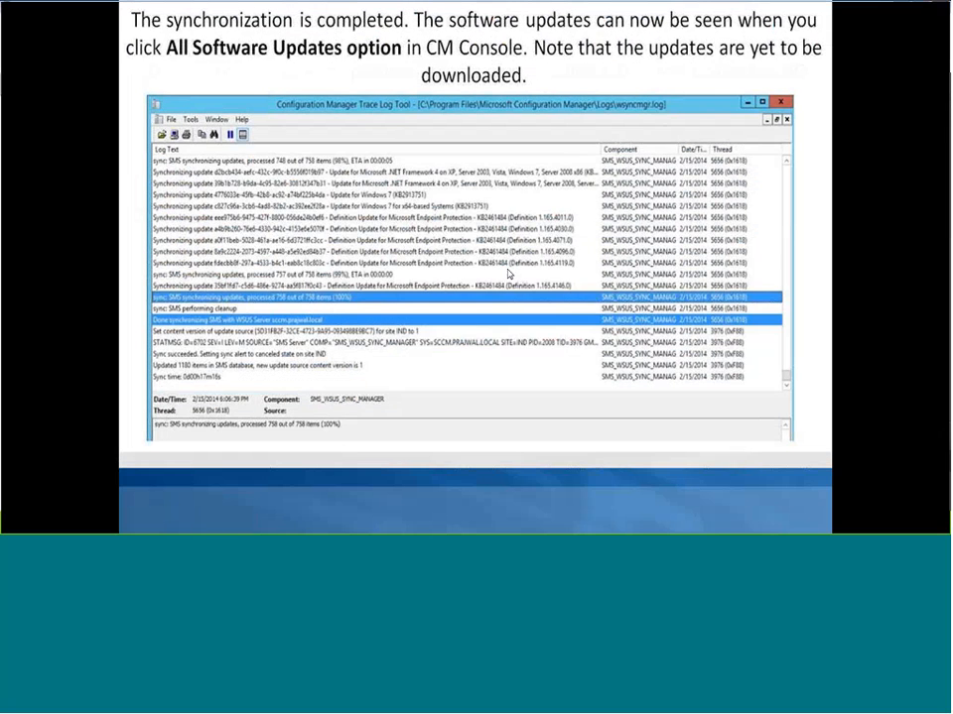
click(508, 274)
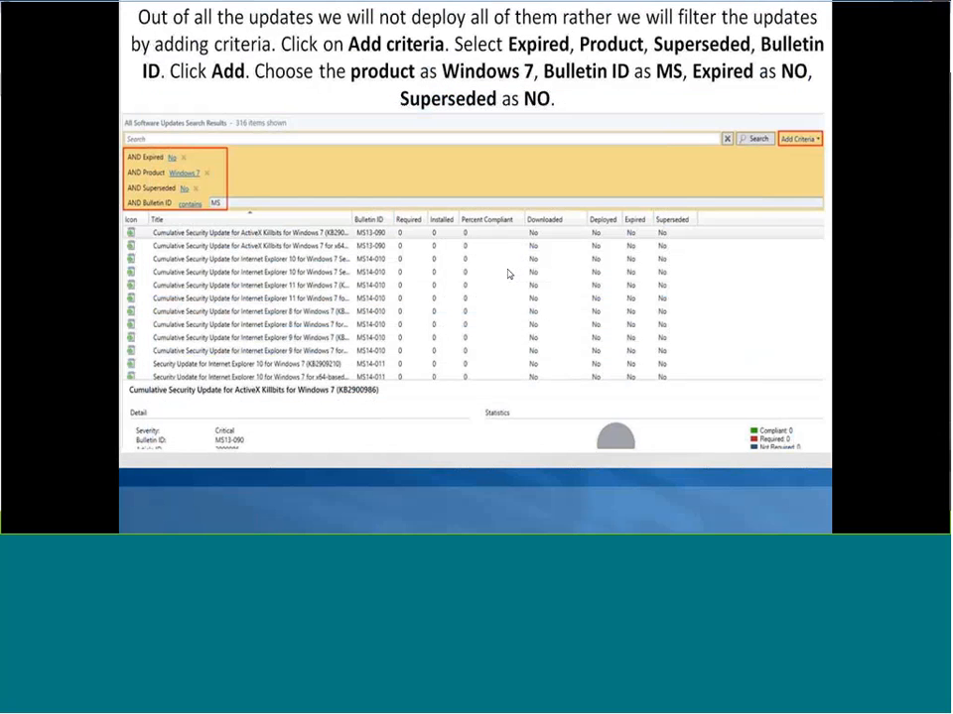
click(508, 273)
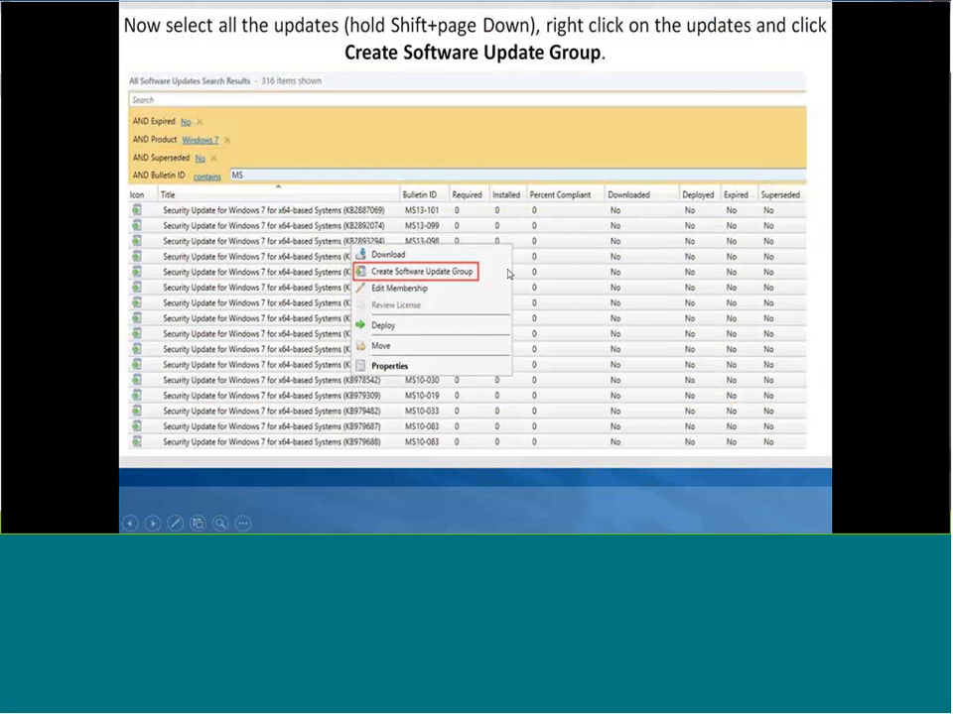
key(Left)
key(Left)
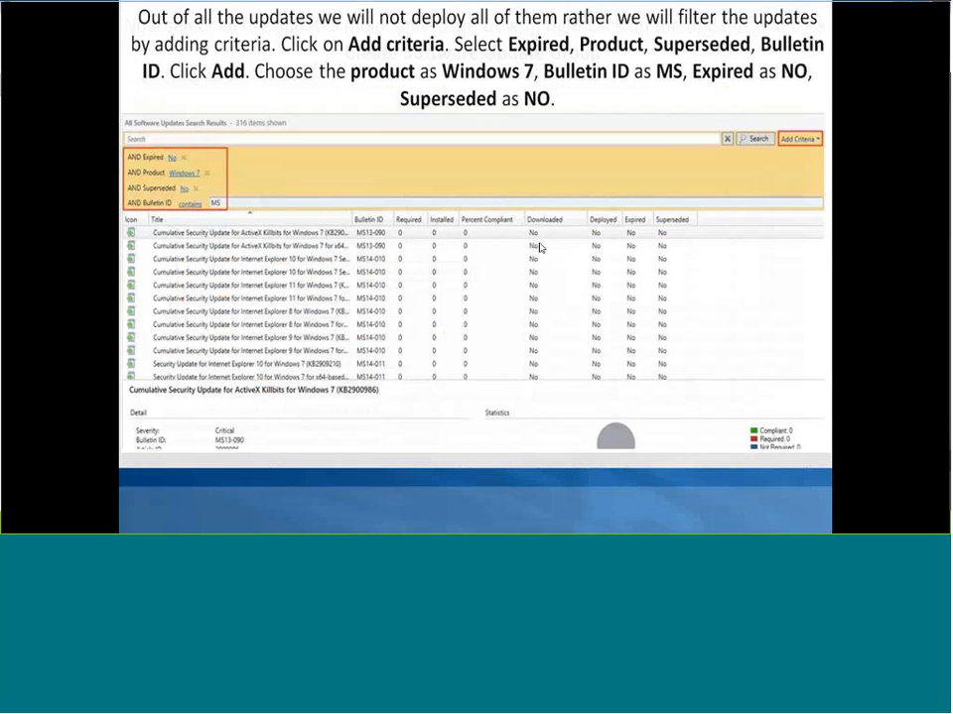
key(Left)
key(Left)
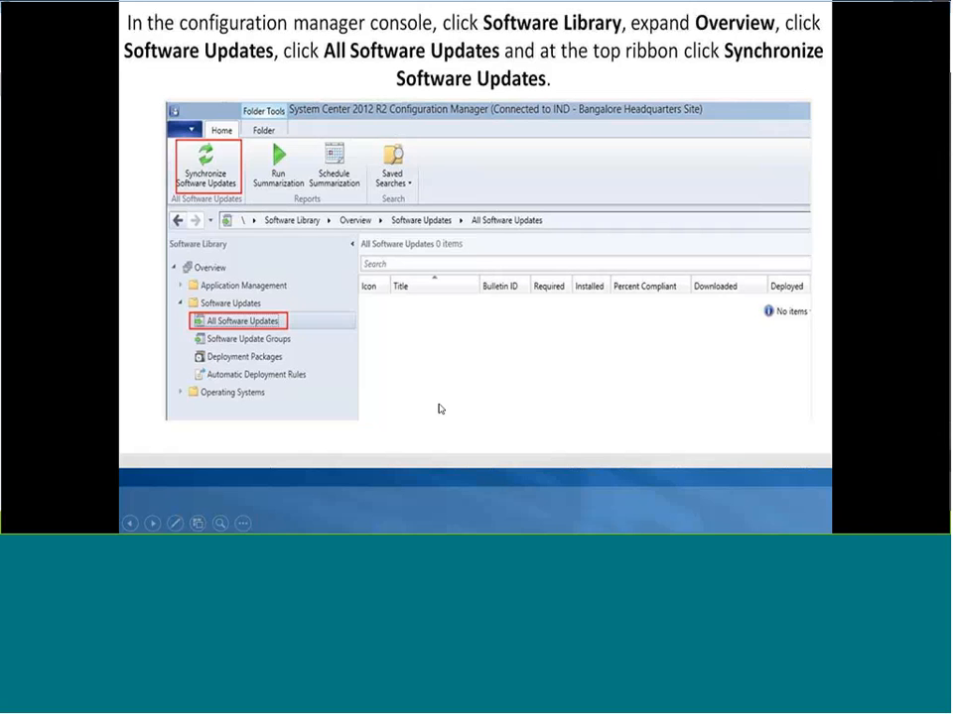
Switch from the slide show back to the SCCM-Win2k12-Server02 virtual machine in VMware Workstation
key(super)
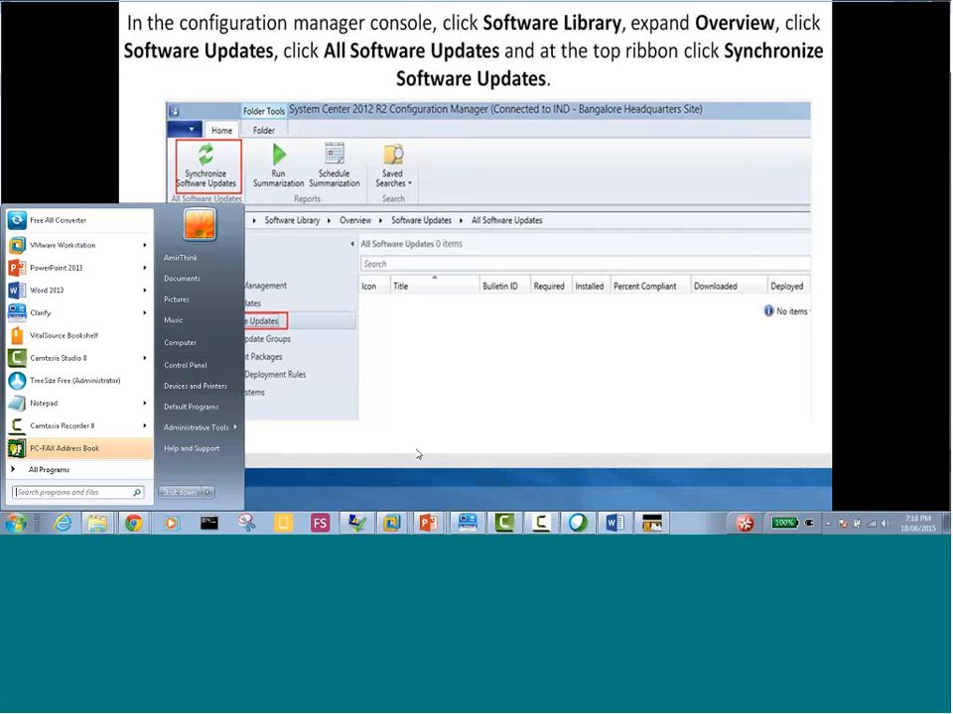
click(394, 525)
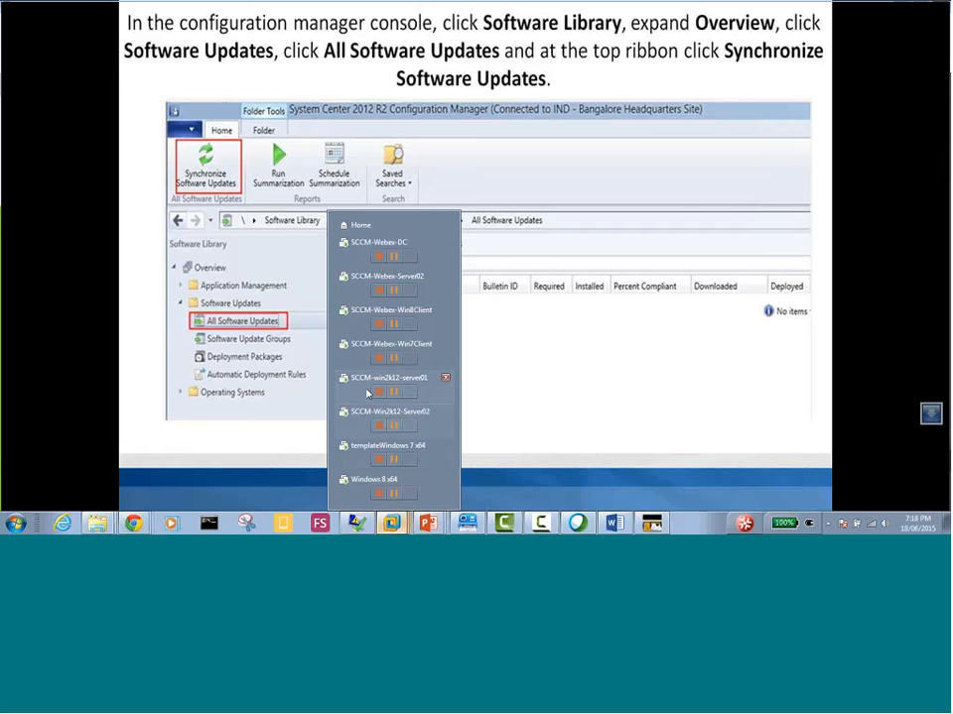
click(354, 425)
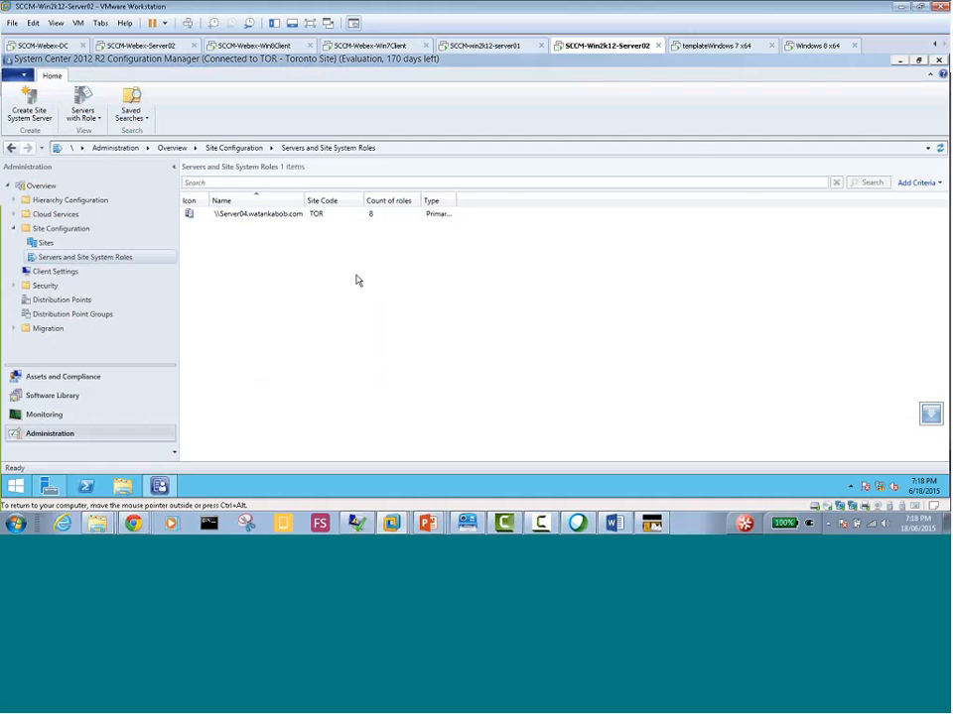
Select the Software update point among Server04's site system roles and enlarge the roles list to view all of them
click(236, 217)
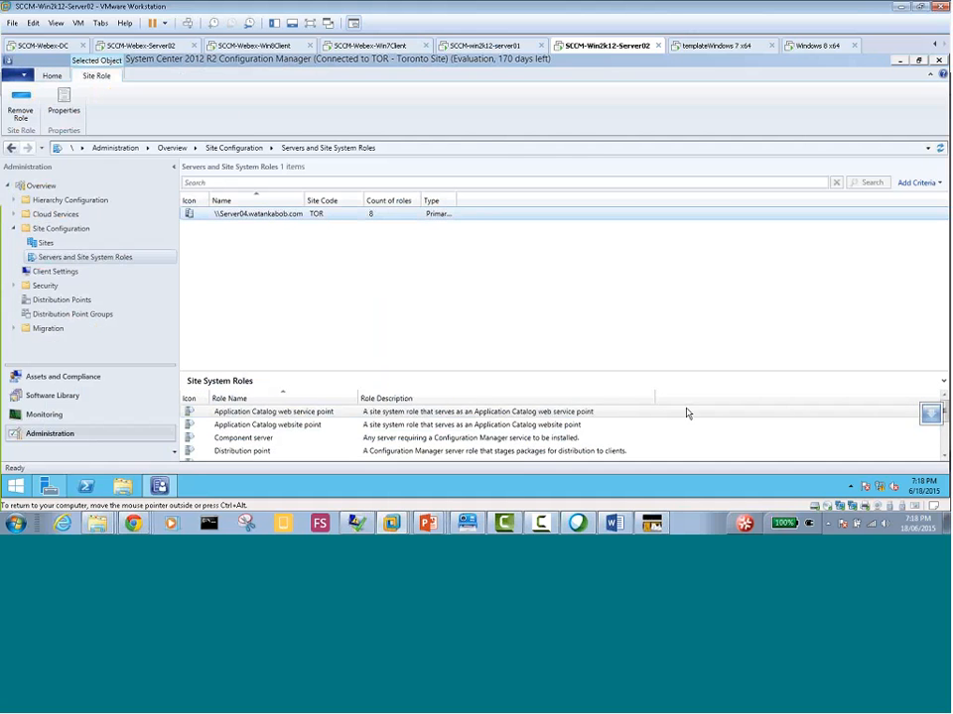
scroll(710, 441, down, 2)
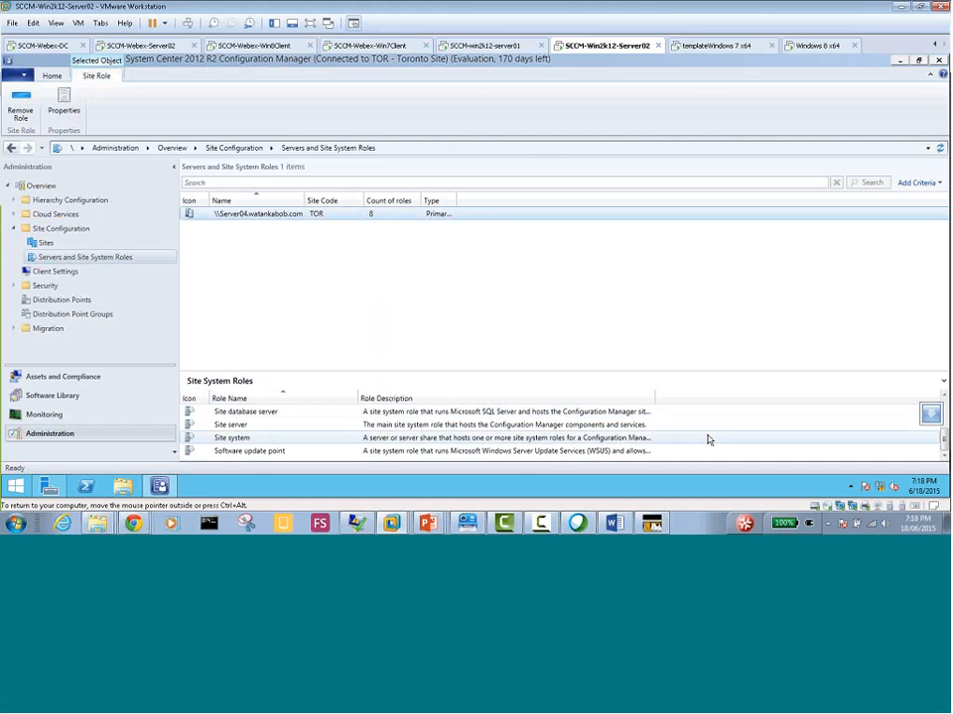
click(238, 452)
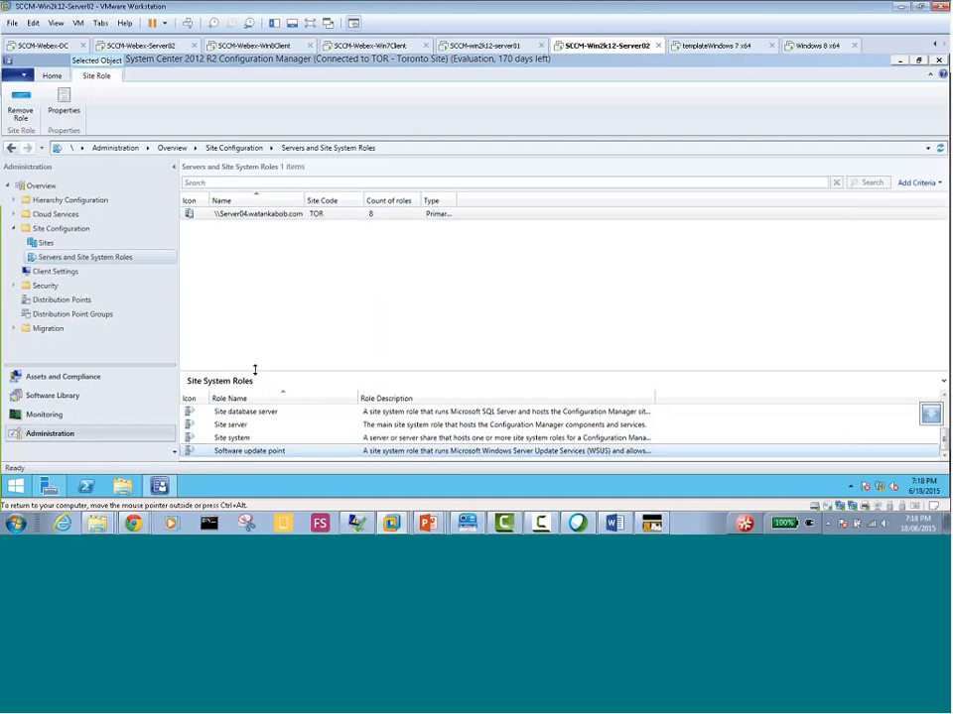
drag(253, 370, 253, 258)
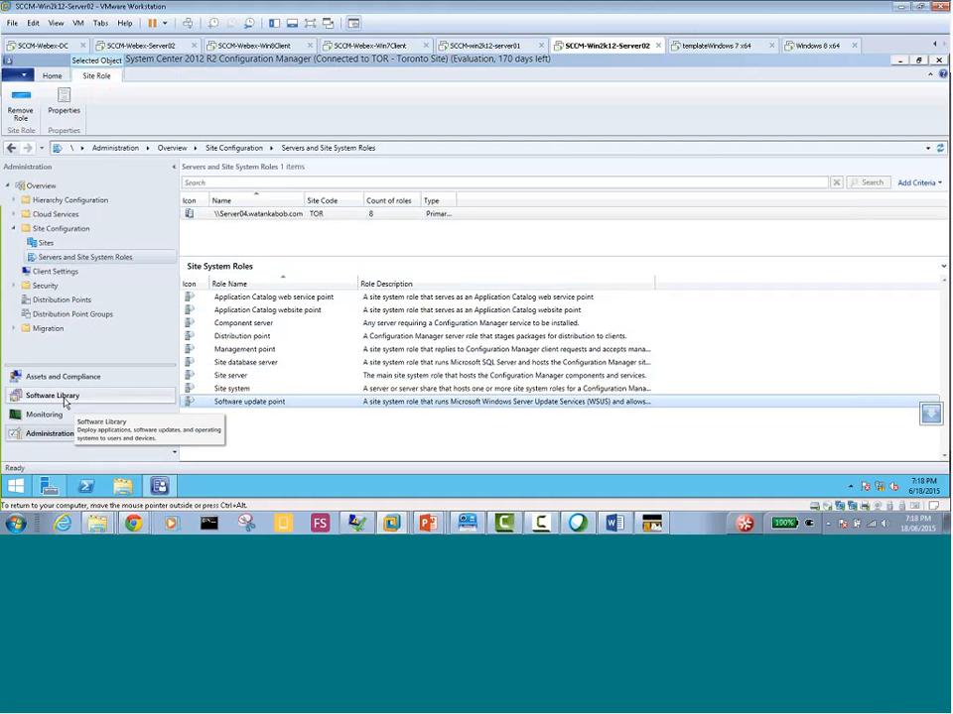
Go to All Software Updates under Software Updates in the Software Library workspace
click(58, 398)
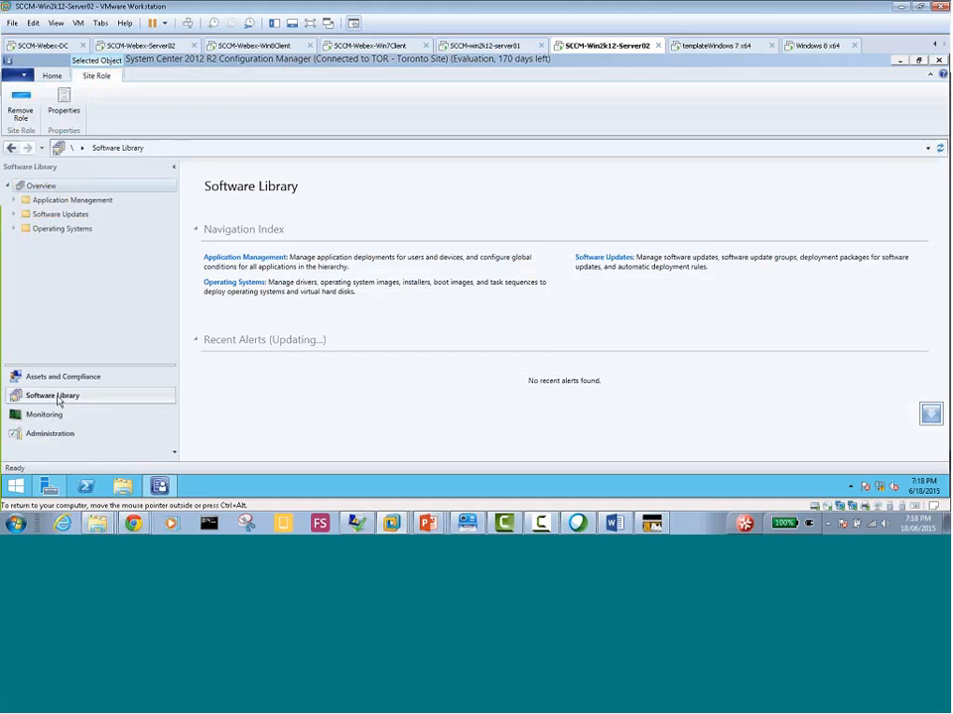
click(12, 214)
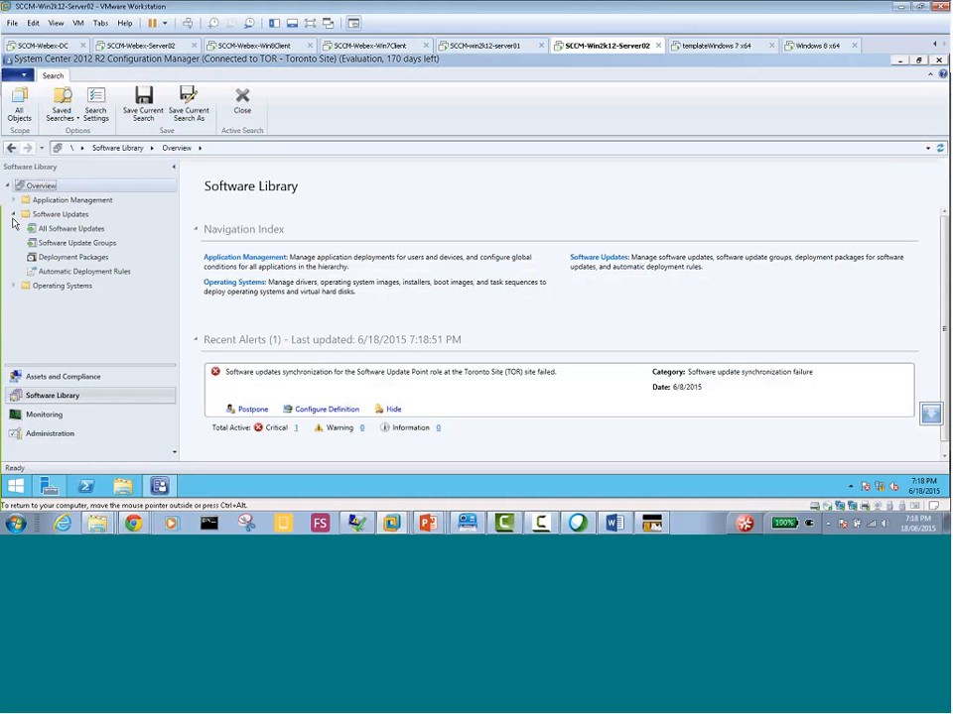
click(13, 200)
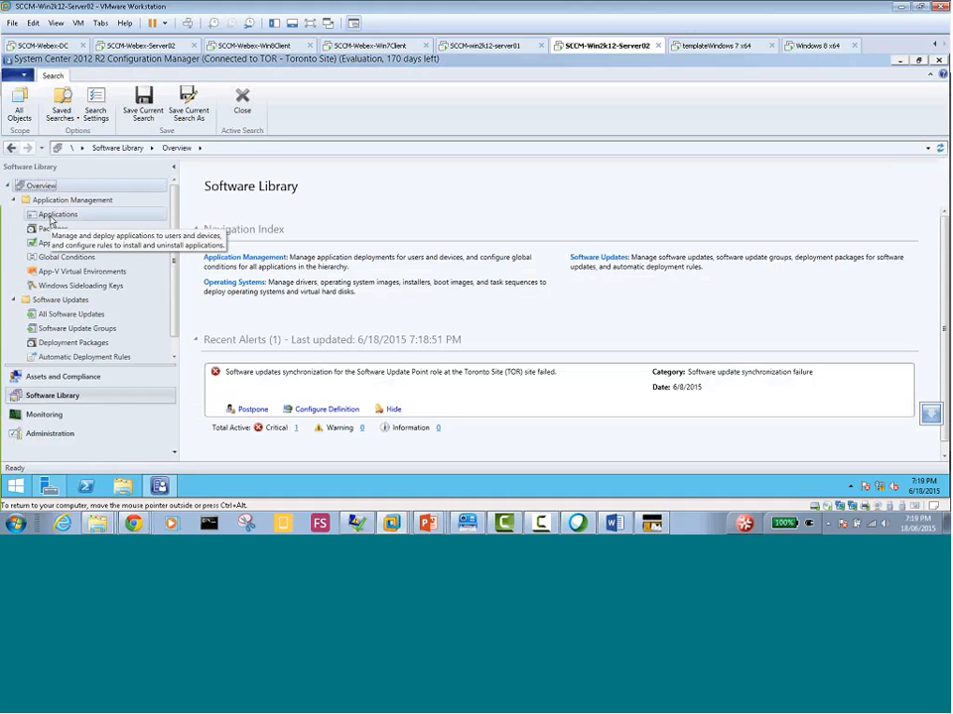
click(13, 200)
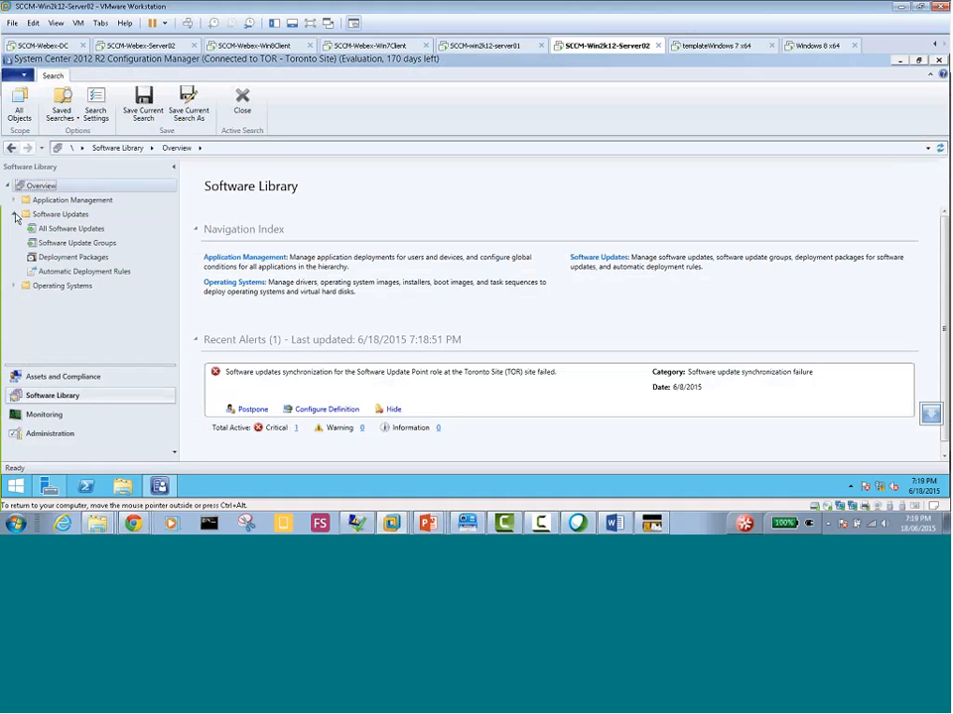
click(55, 230)
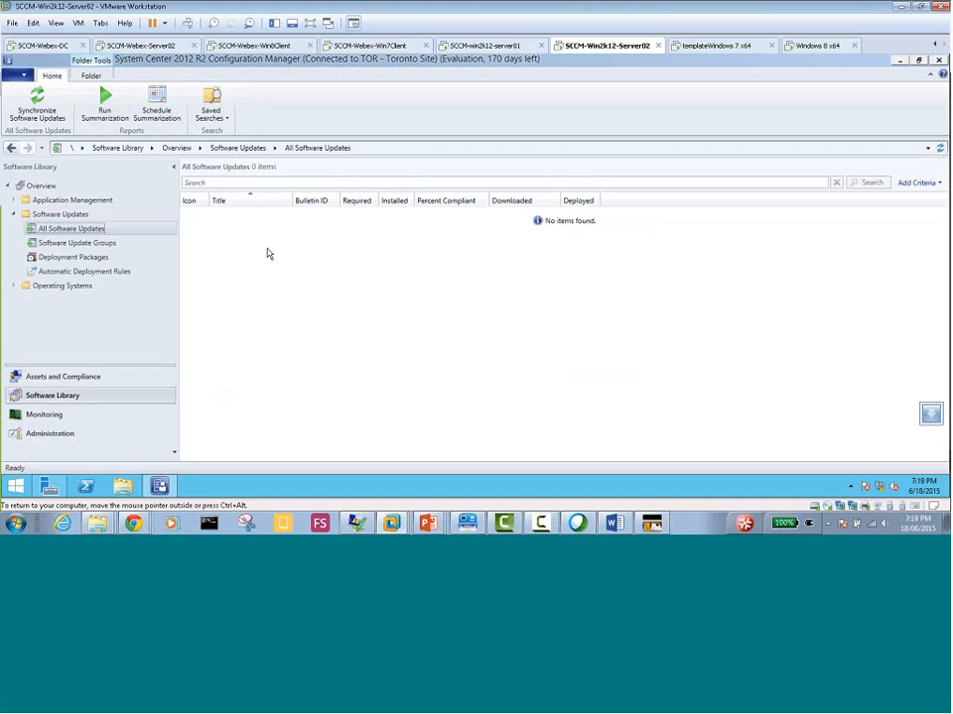
Open Internet Explorer on the server and load the go.microsoft.com address from its address history to test internet access
click(16, 486)
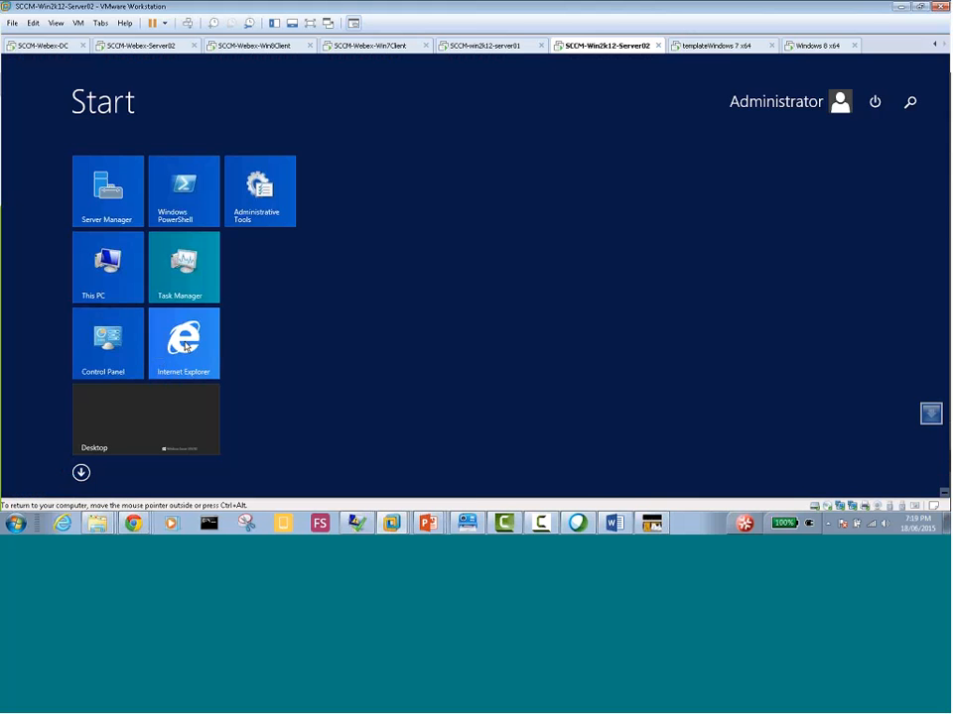
click(184, 346)
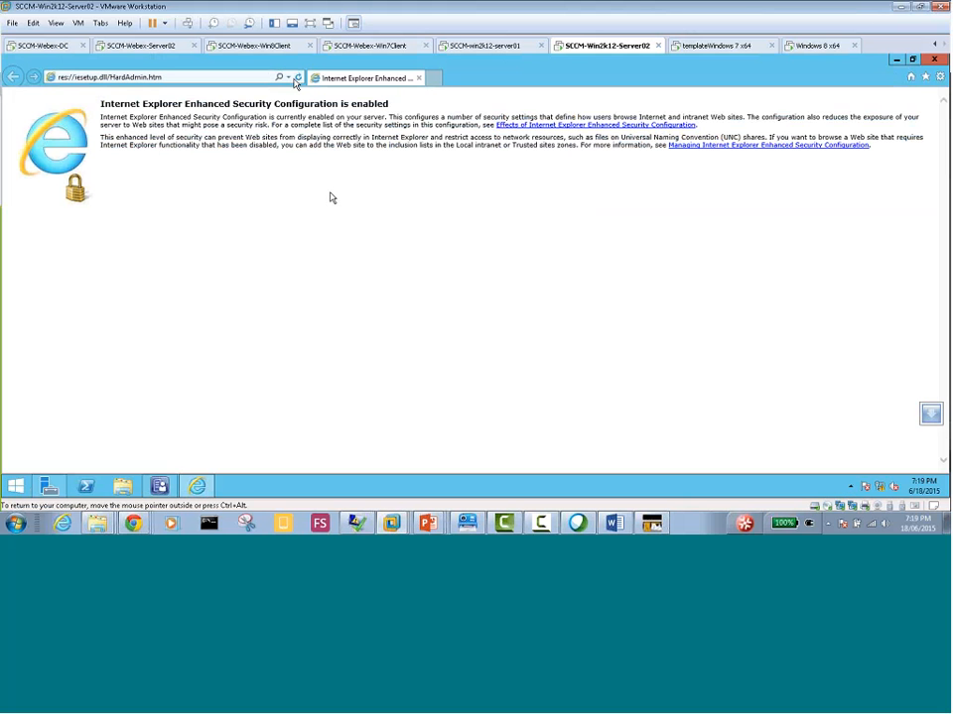
click(289, 78)
click(248, 90)
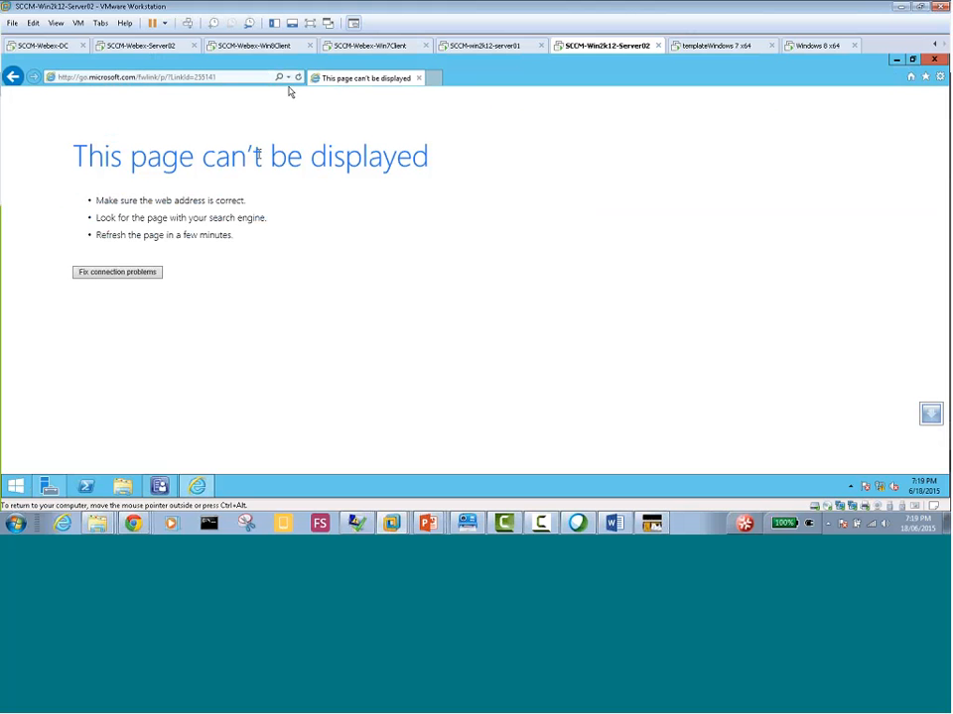
Check the network connection settings of Network Adapter 2 for the SCCM-Win2k12-Server02 virtual machine and close its settings
right_click(602, 54)
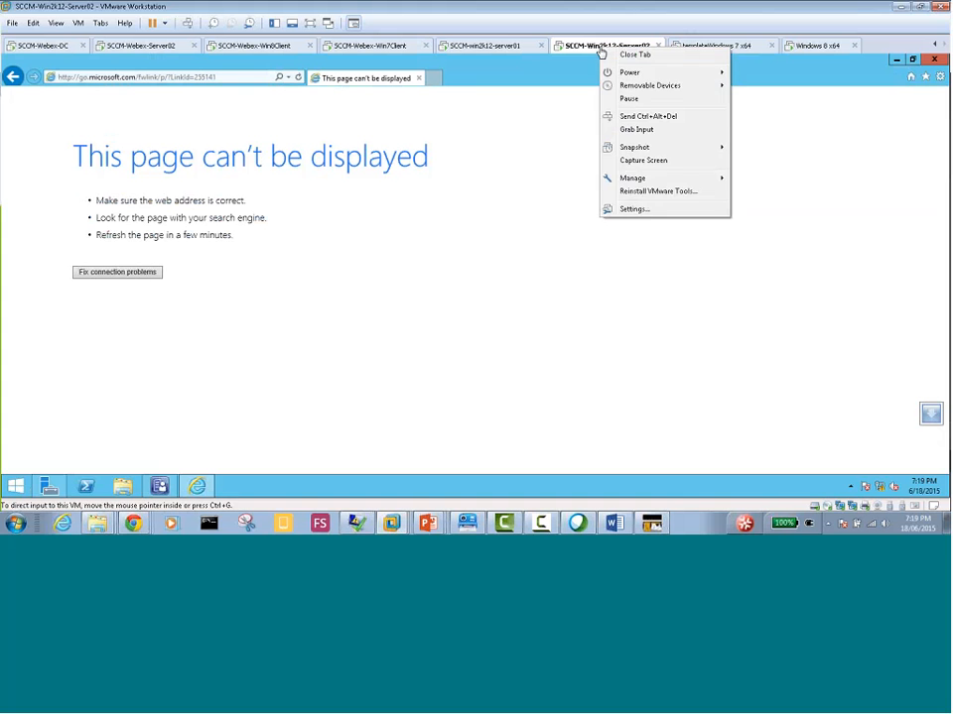
click(635, 209)
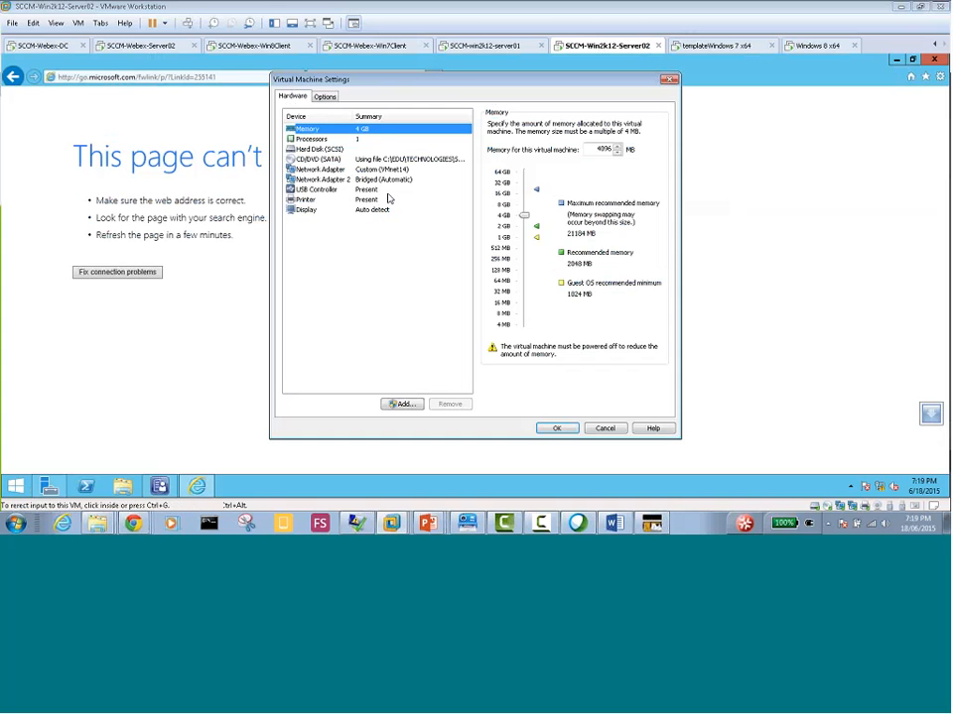
click(416, 179)
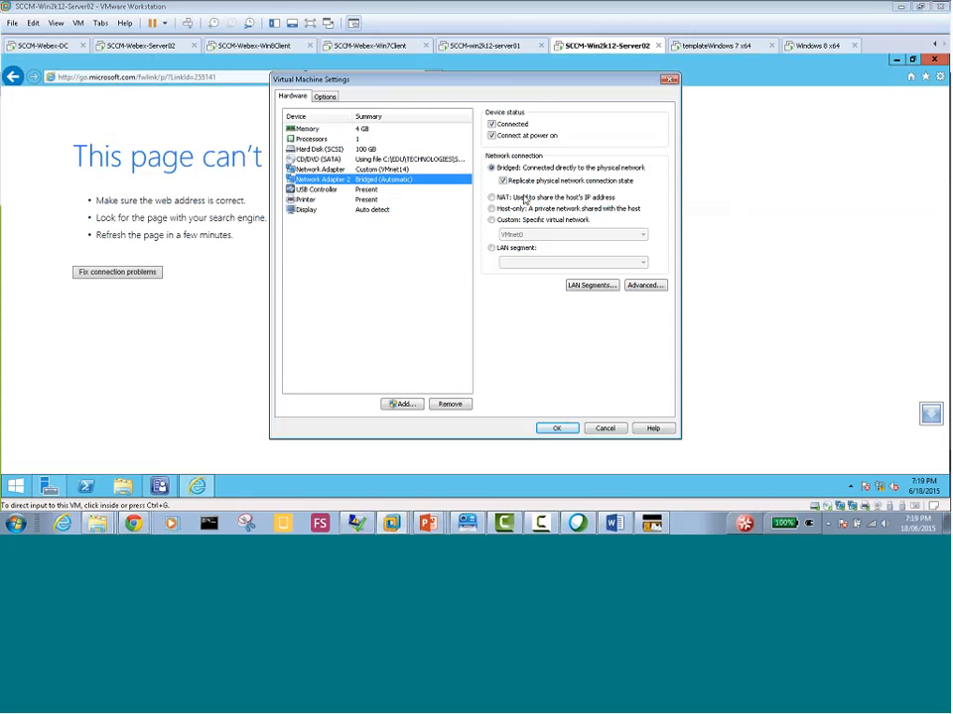
click(557, 428)
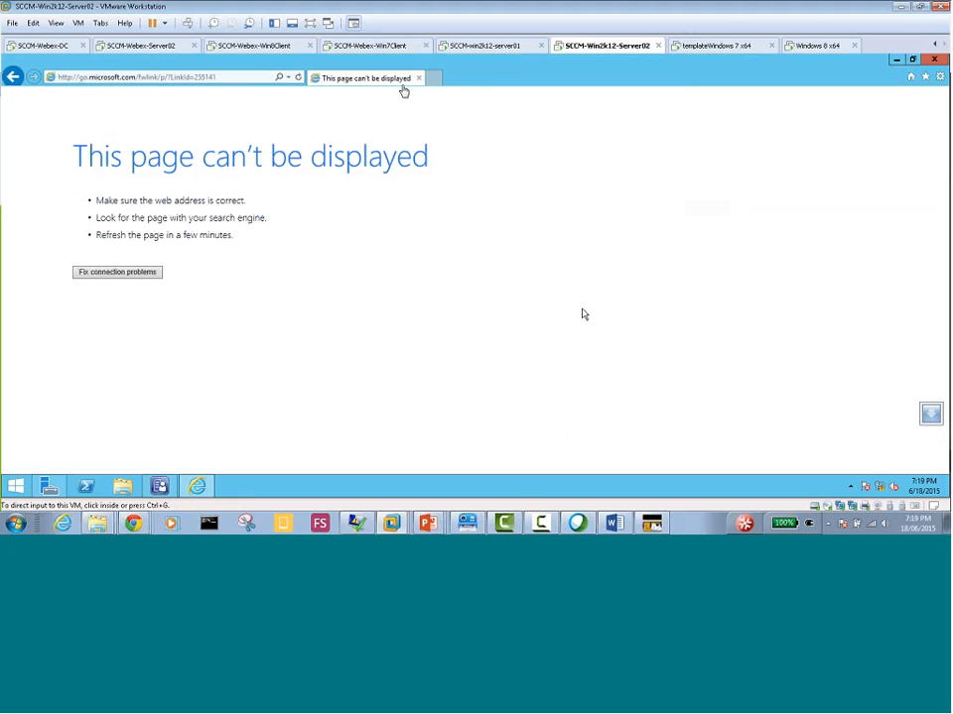
Open a command prompt on the server and clear its DNS resolver cache with ipconfig /flushdns
click(299, 485)
key(super+r)
key(Return)
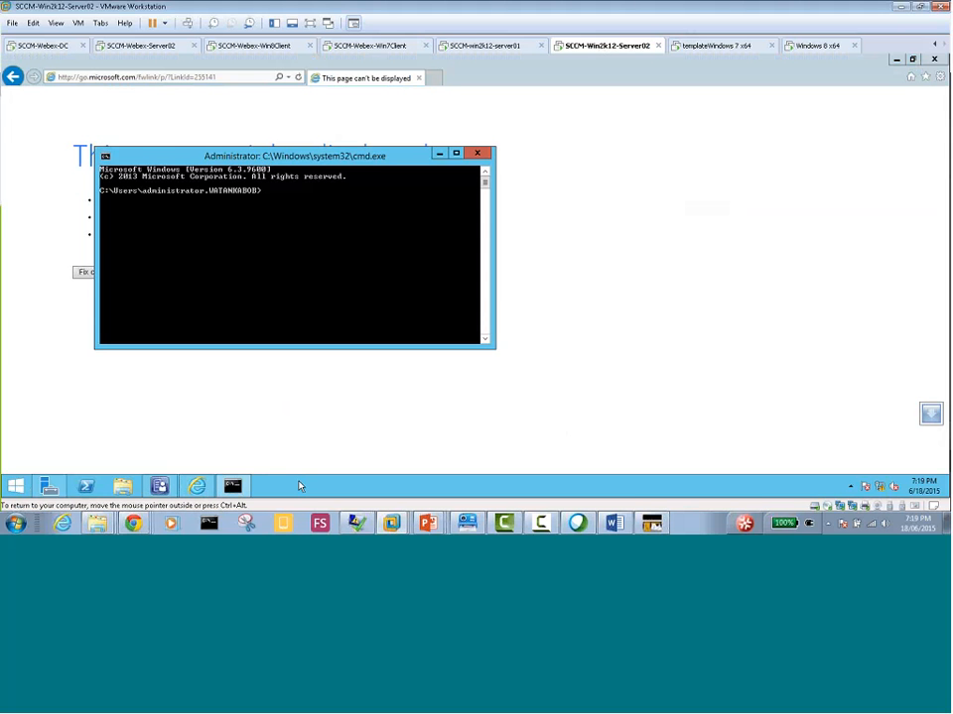
text(ipconfig /flushdns)
key(Return)
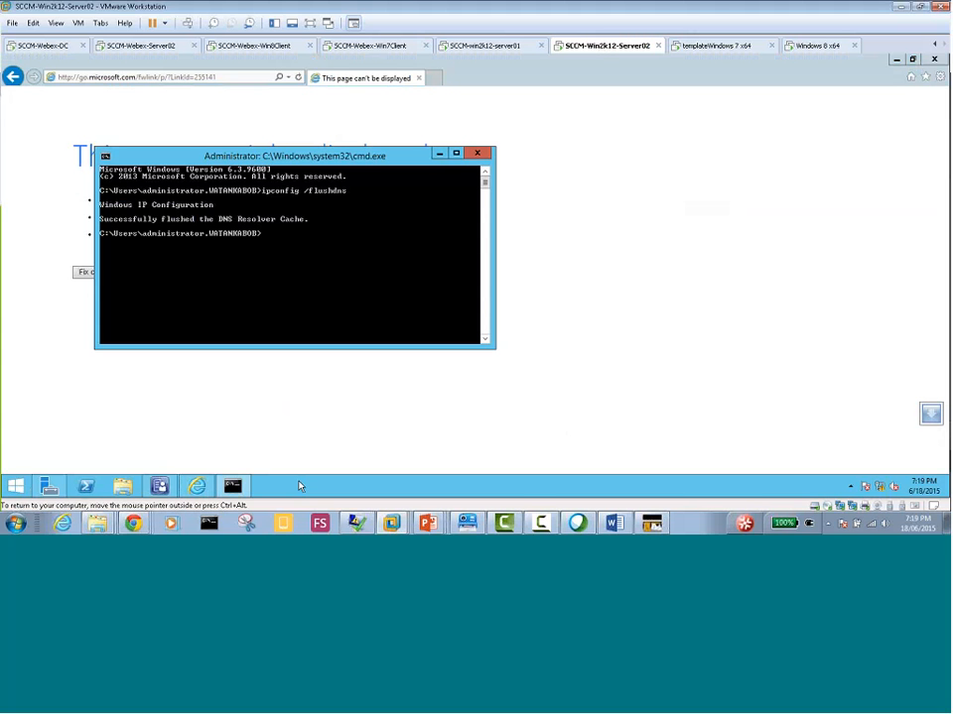
Re-register the server's DNS records by running ipconfig /registerdns
key(Up)
key(BackSpace)
key(BackSpace)
key(BackSpace)
key(BackSpace)
key(BackSpace)
key(BackSpace)
key(BackSpace)
key(BackSpace)
text(registerdns)
key(Return)
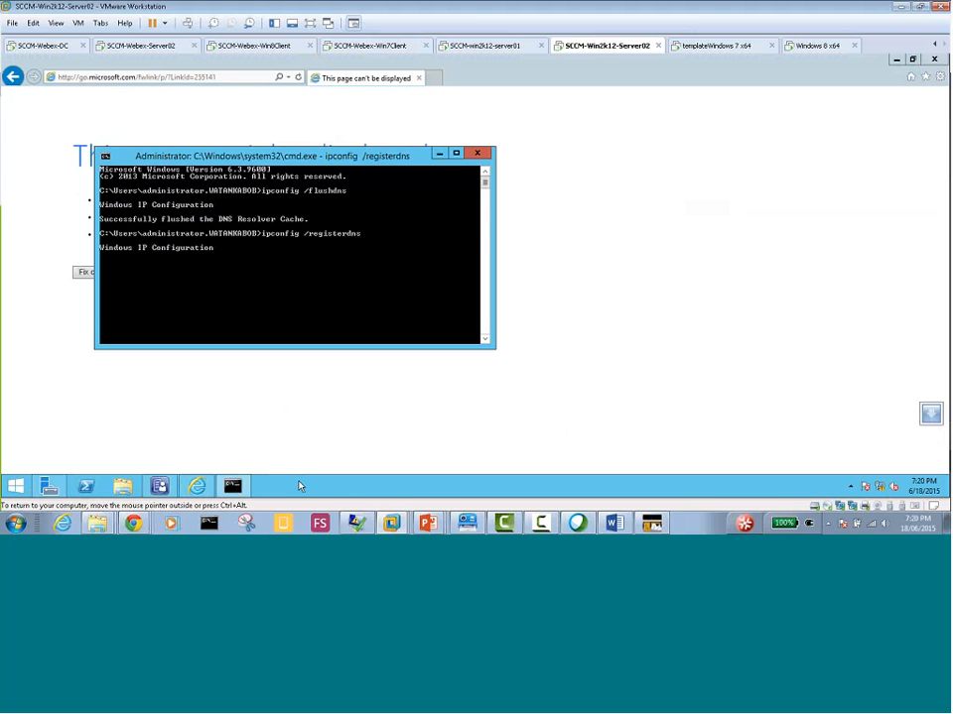
Try to release the server's IP address with ipconfig /release
text(ipconfig)
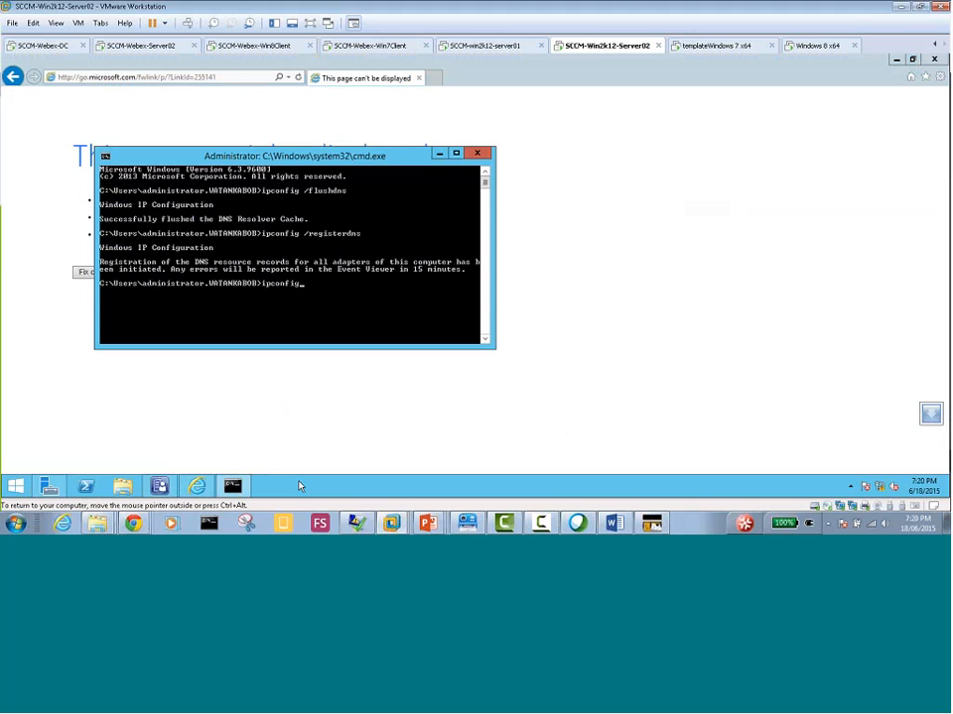
text( /release)
key(Return)
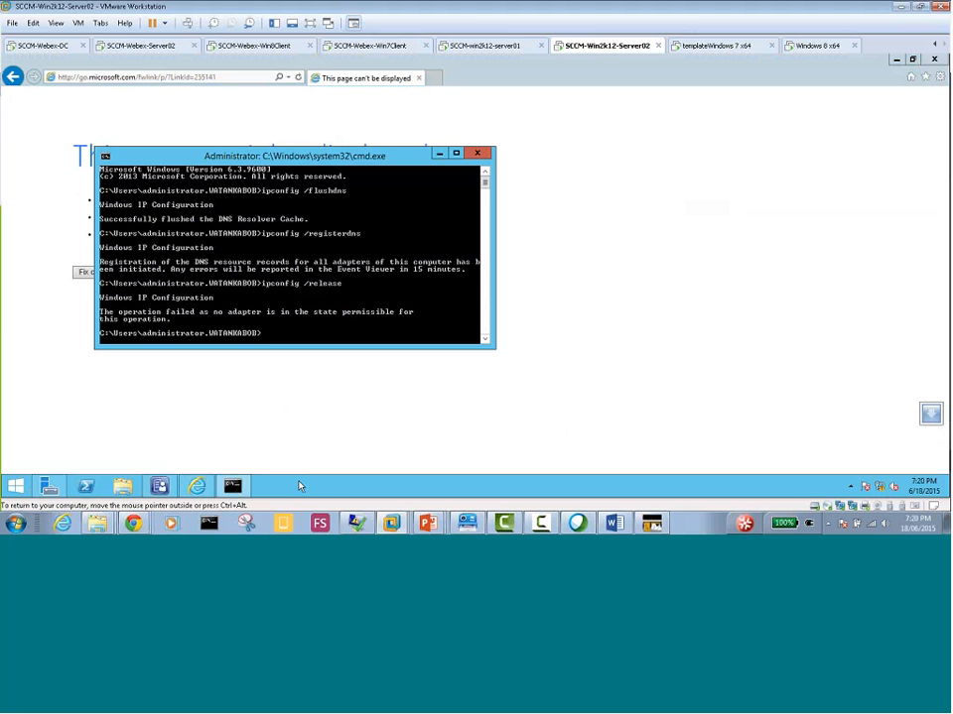
Try to renew the server's IP address with ipconfig /renew
text(ipconfig /renew)
key(Return)
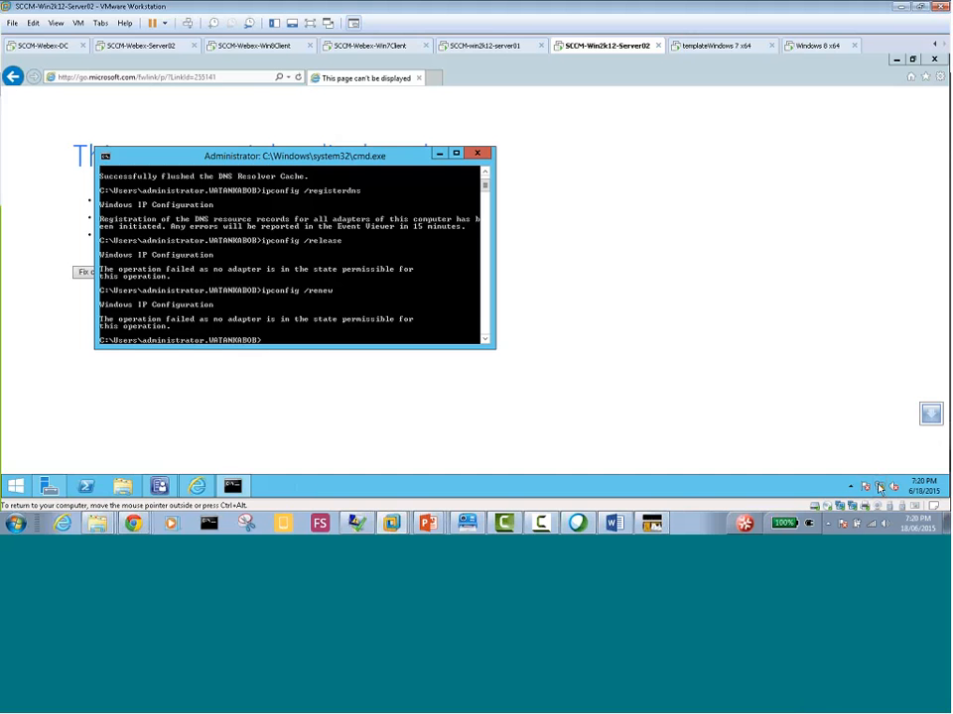
Display the server's IP configuration with ipconfig, and bring up the WSUS page in Server Manager
mouse_move(881, 487)
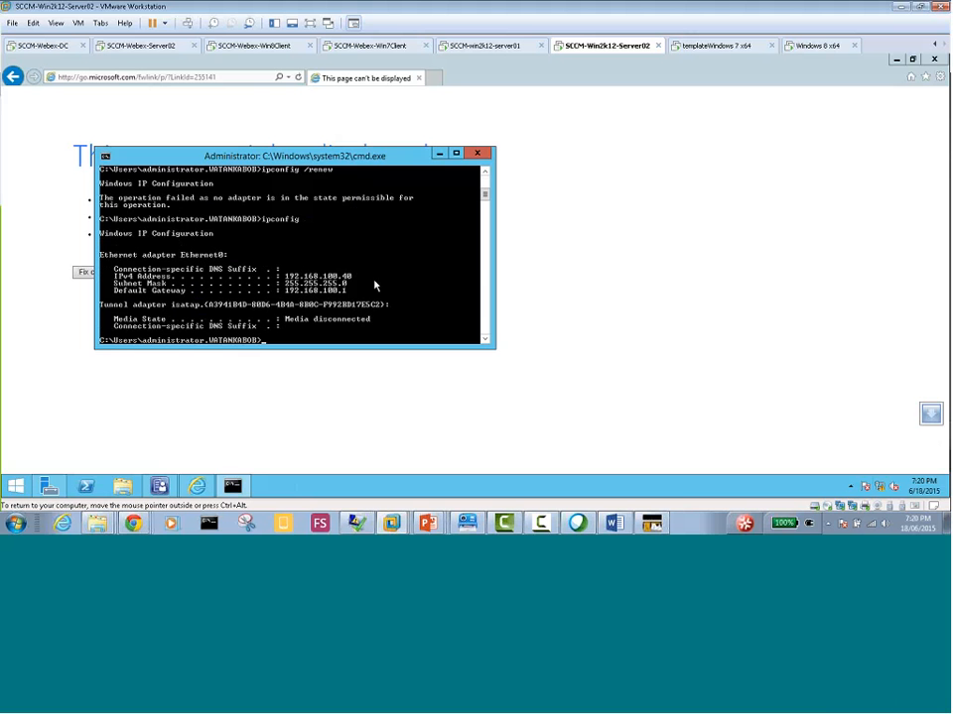
key(Up)
click(50, 490)
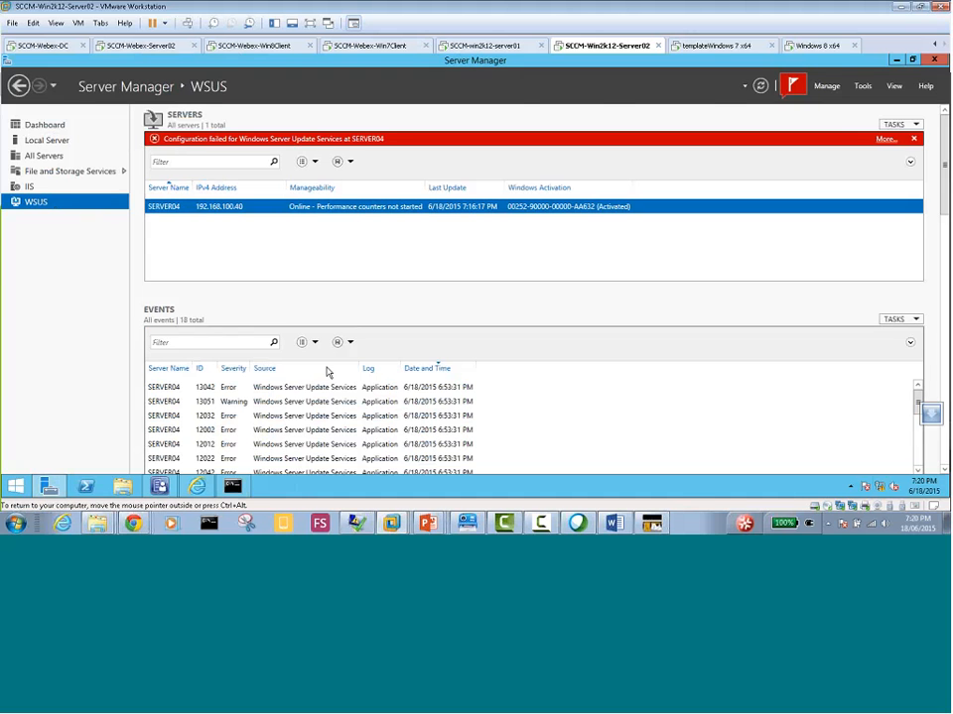
Switch back to Configuration Manager and start a site-wide synchronization of All Software Updates, confirming the request
click(158, 485)
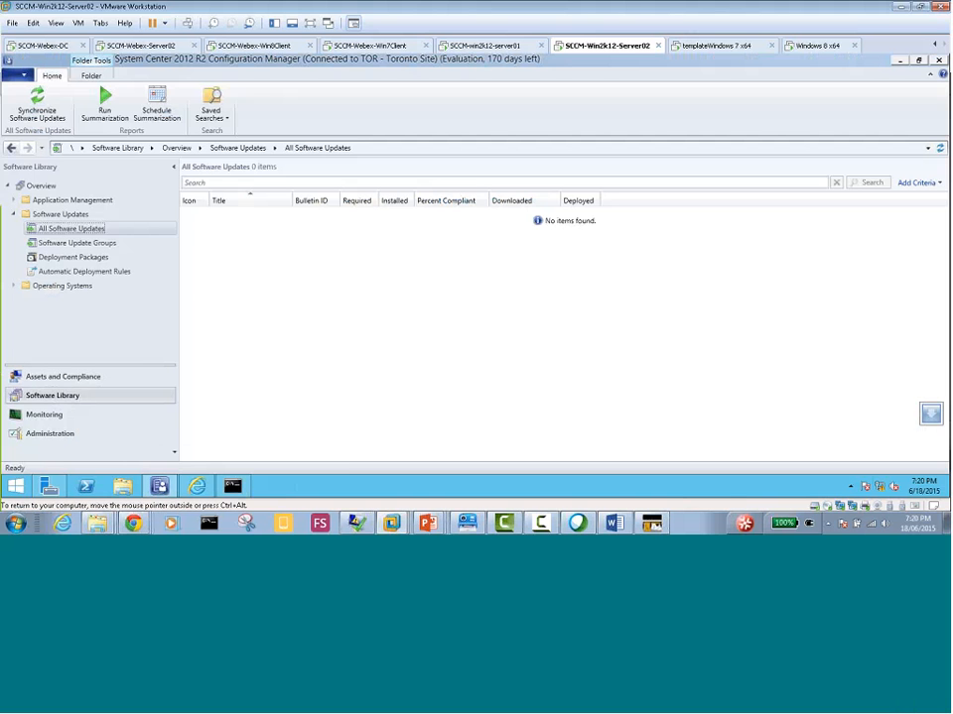
click(43, 216)
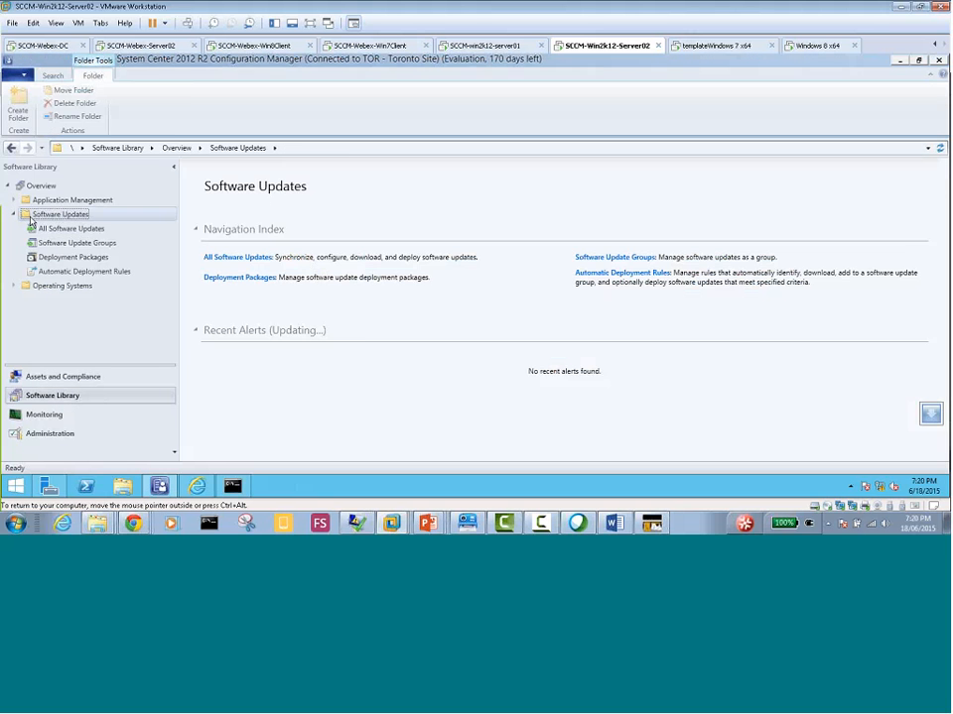
click(47, 230)
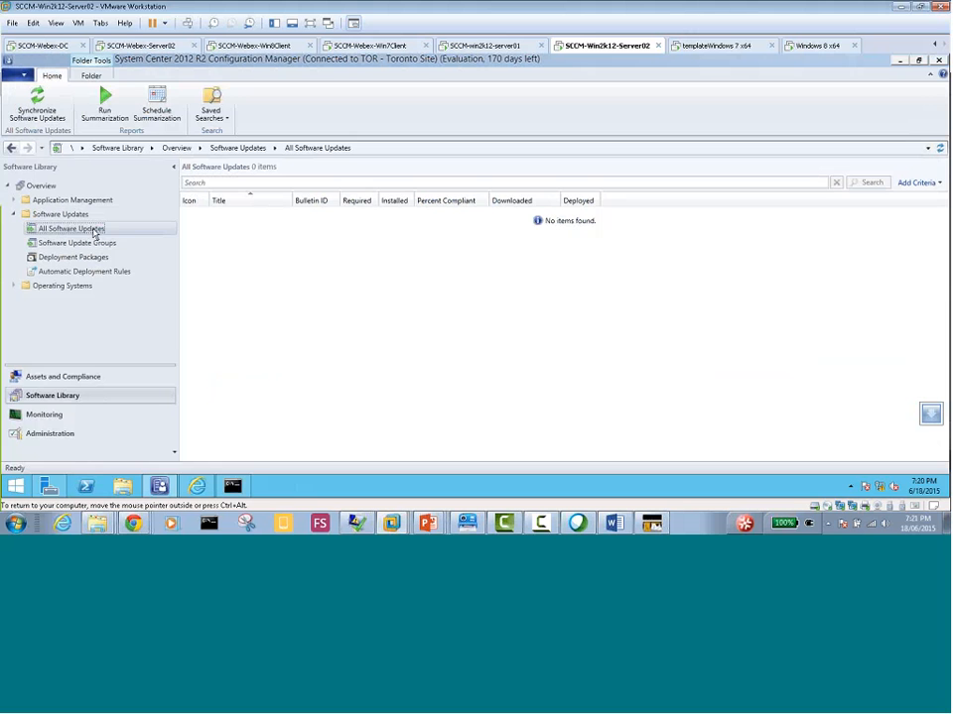
right_click(95, 233)
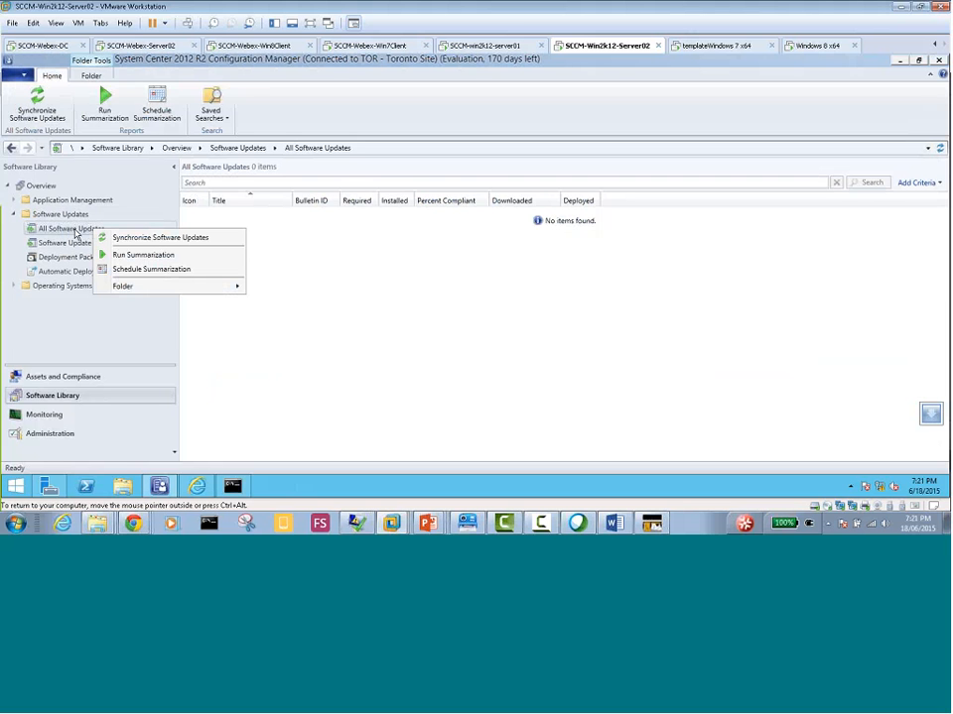
click(199, 241)
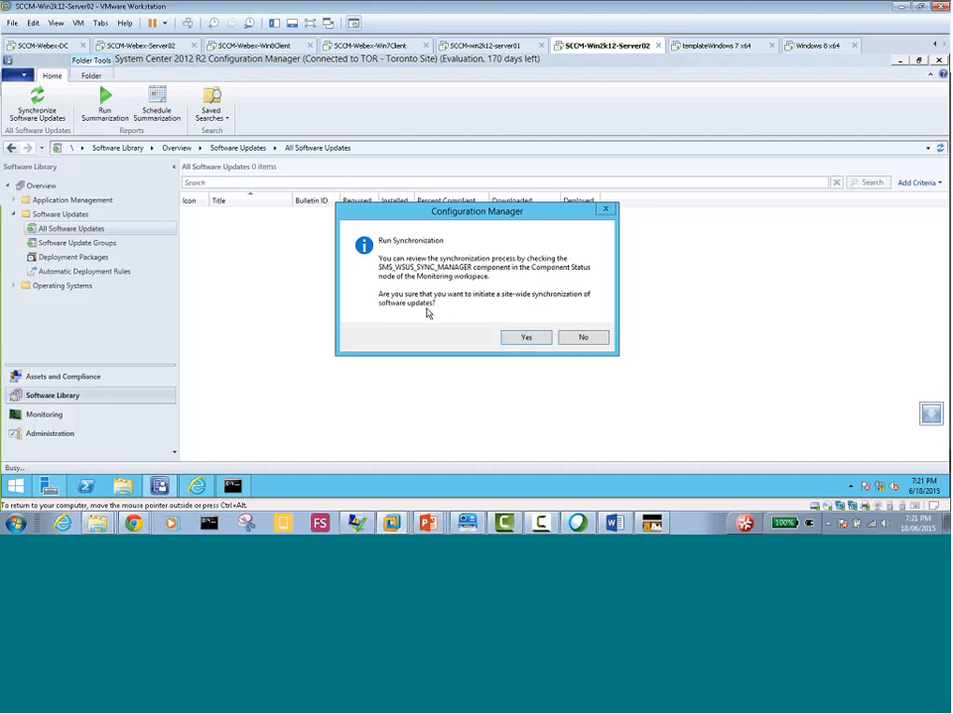
click(515, 337)
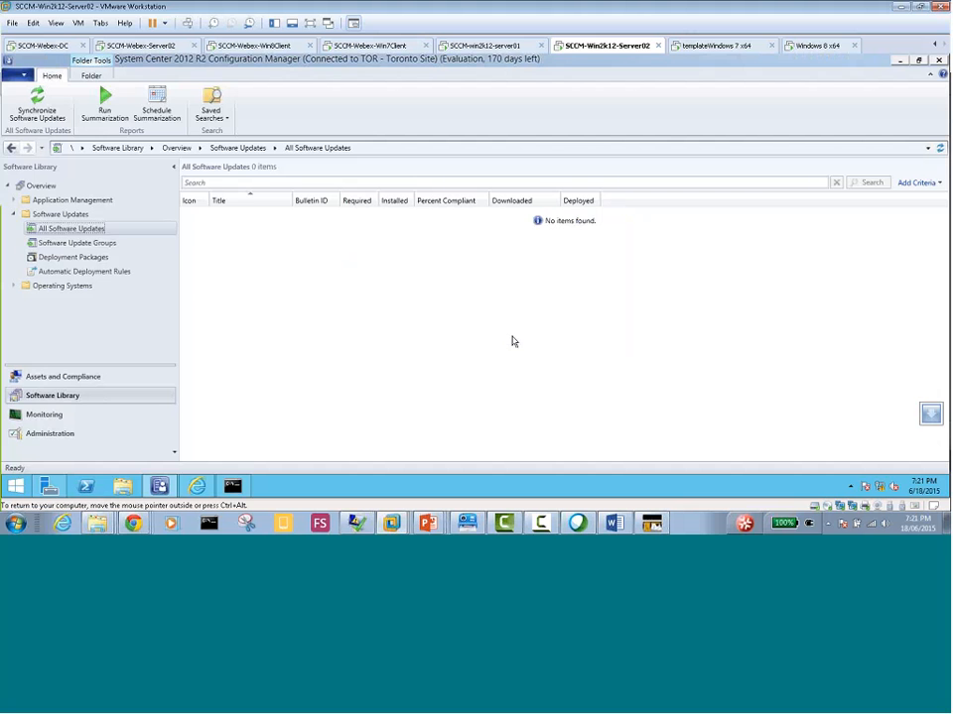
right_click(102, 231)
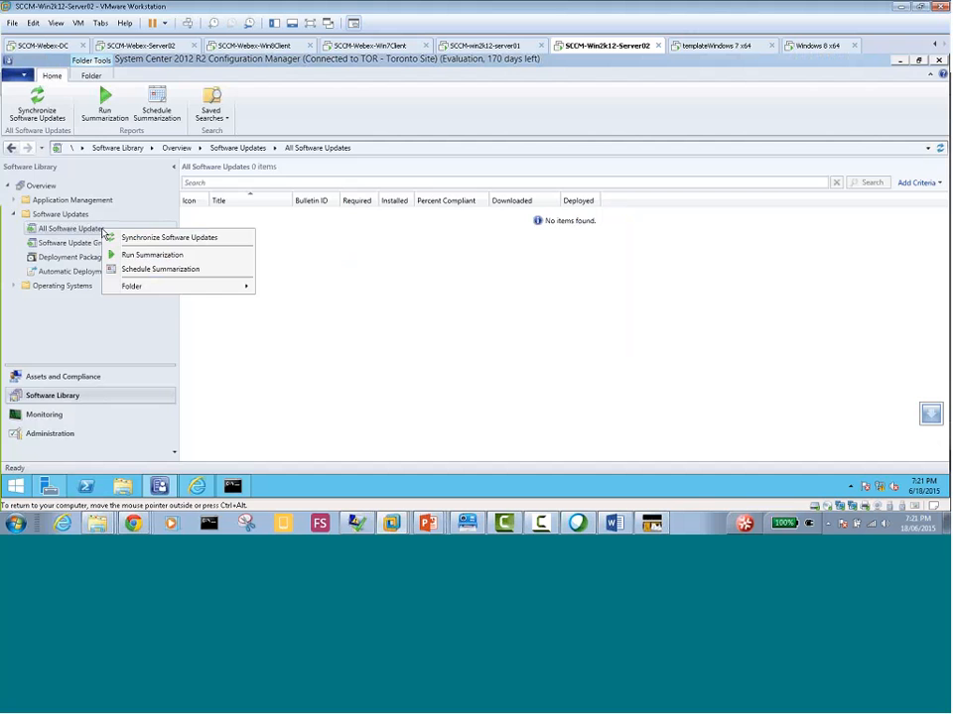
click(319, 261)
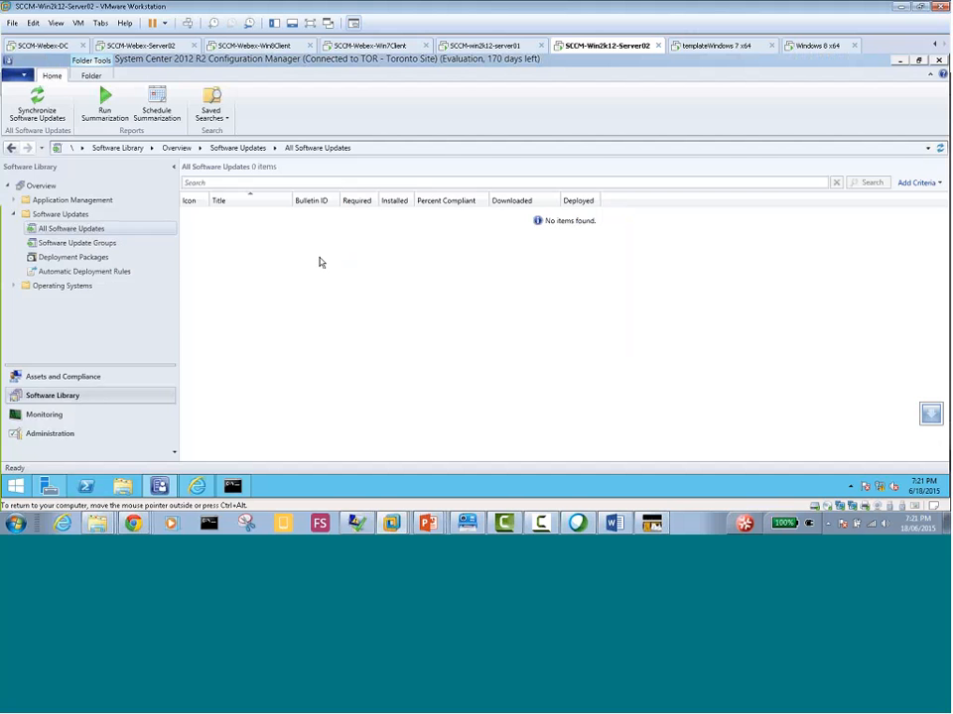
right_click(78, 228)
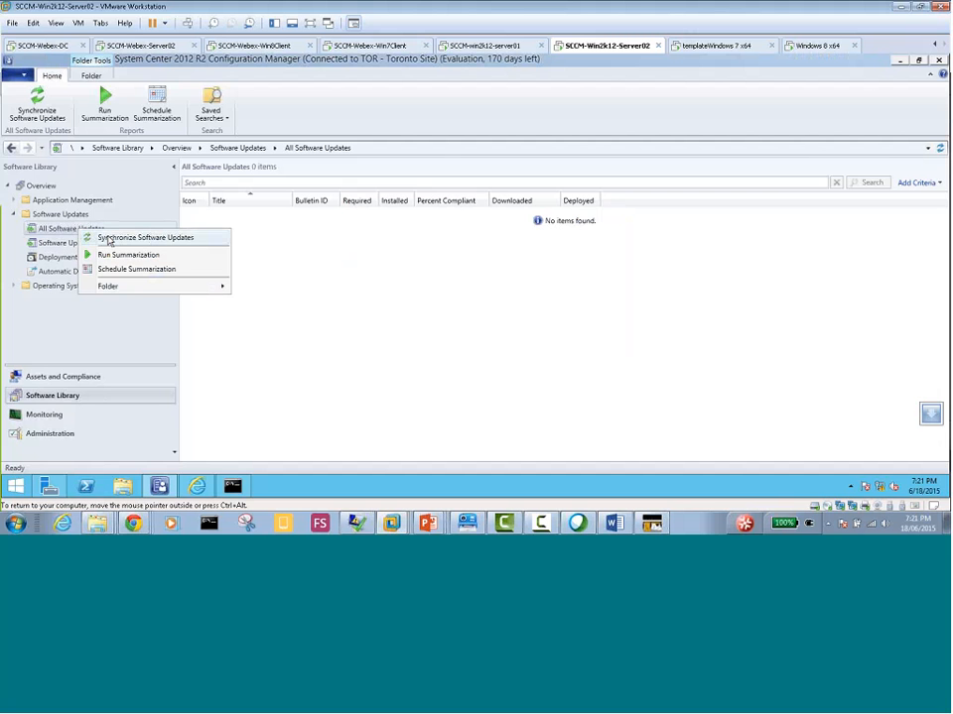
click(286, 277)
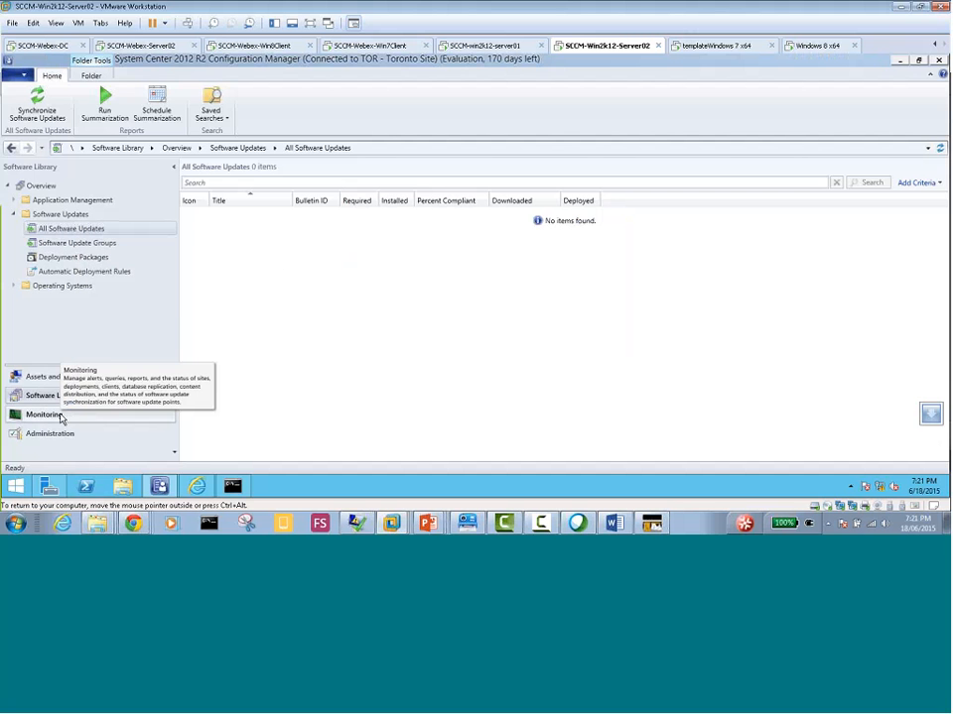
View the Software Update Point Synchronization Status in the Monitoring workspace
click(45, 415)
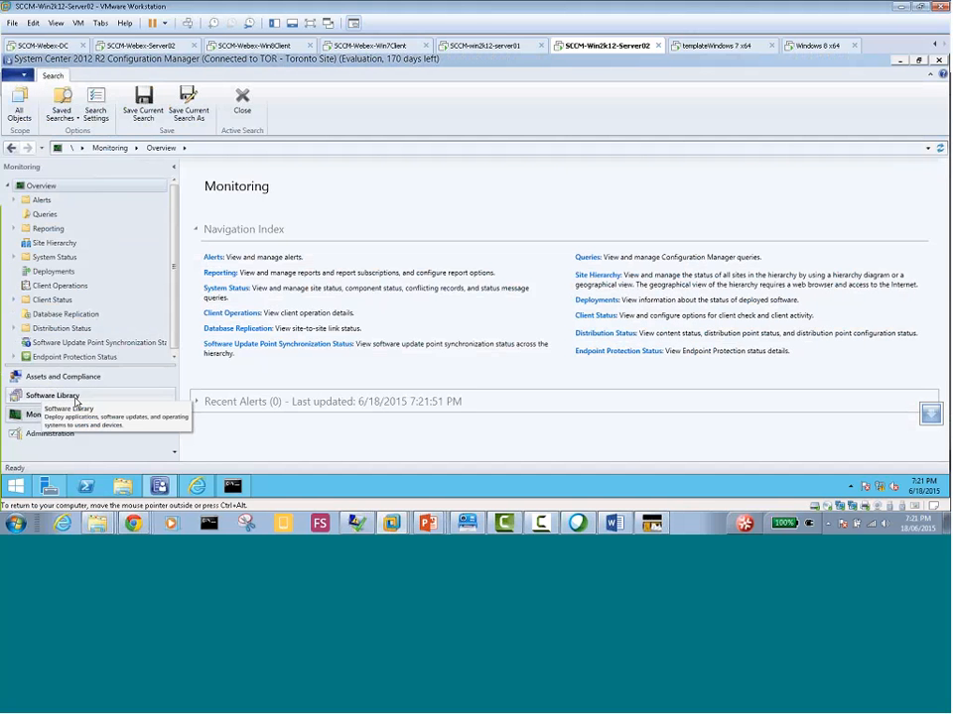
click(118, 346)
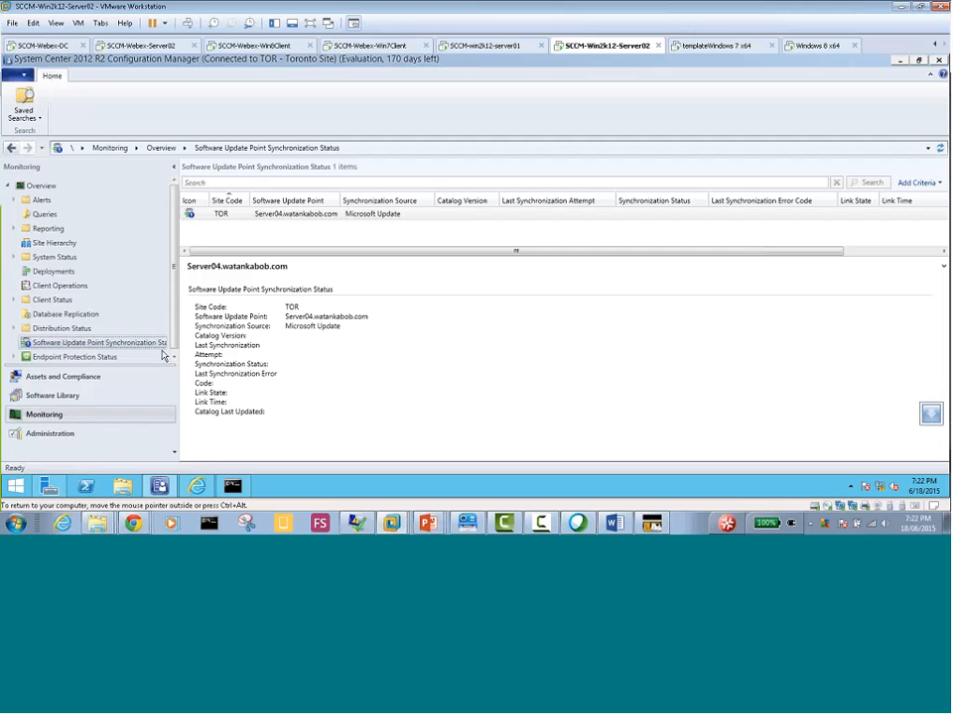
Return to All Software Updates in the Software Library and run the software updates synchronization again, confirming it
click(62, 396)
click(72, 229)
right_click(88, 230)
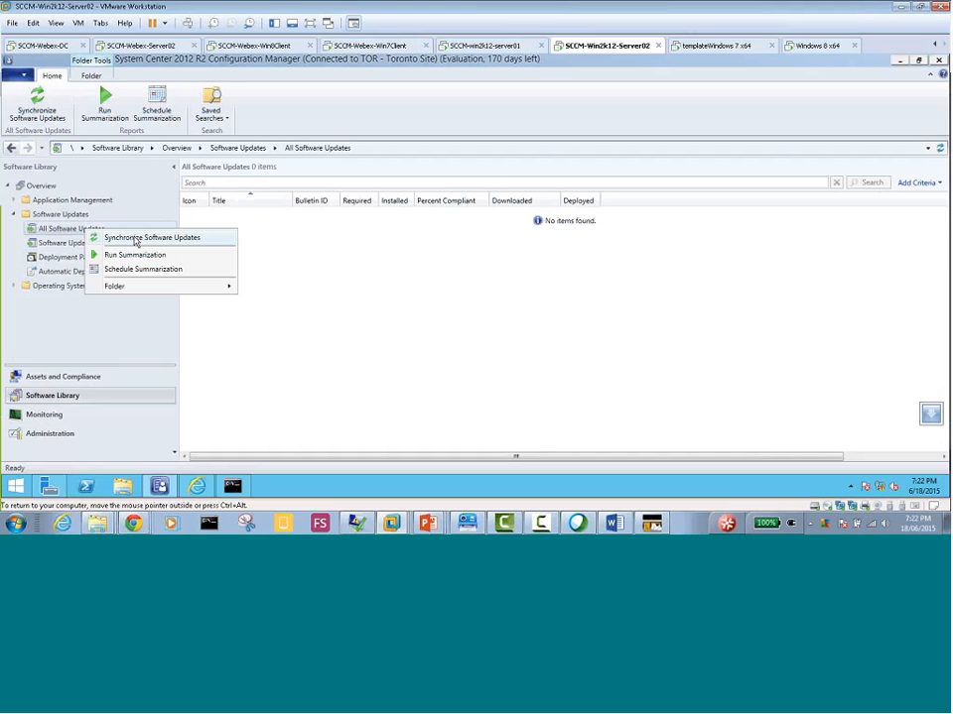
click(136, 238)
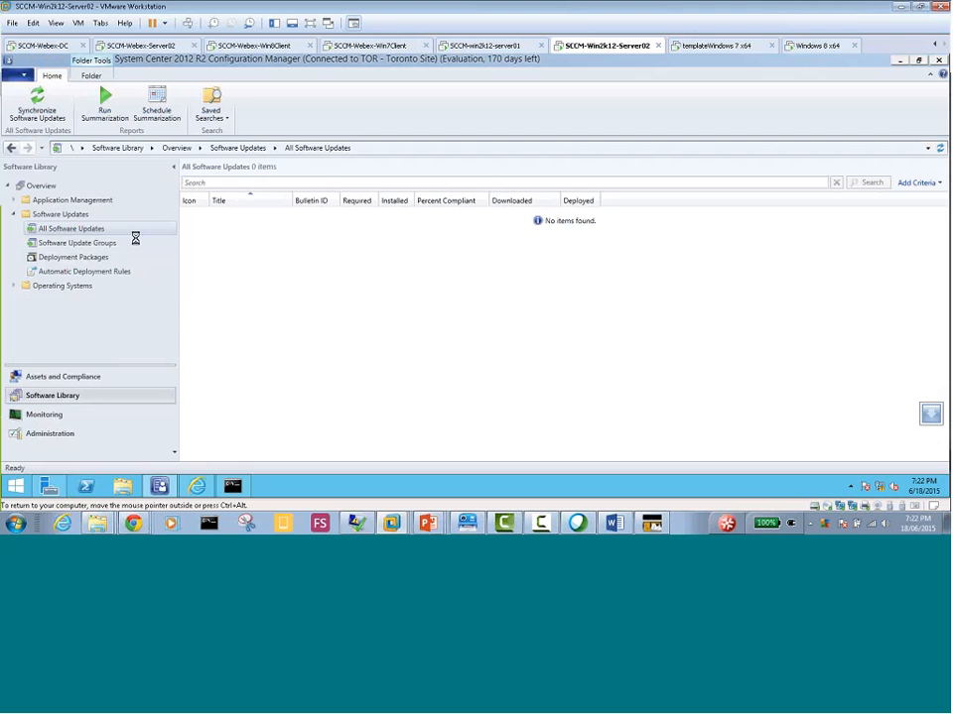
click(534, 338)
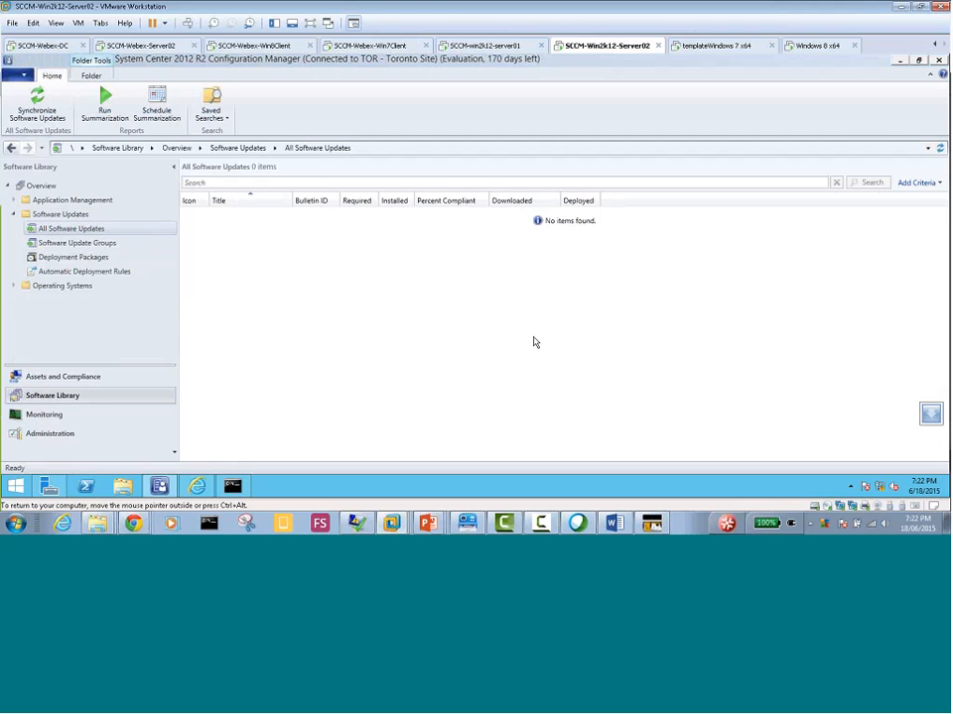
Check the Software Update Point Synchronization Status for Server04 again in the Monitoring workspace
click(63, 418)
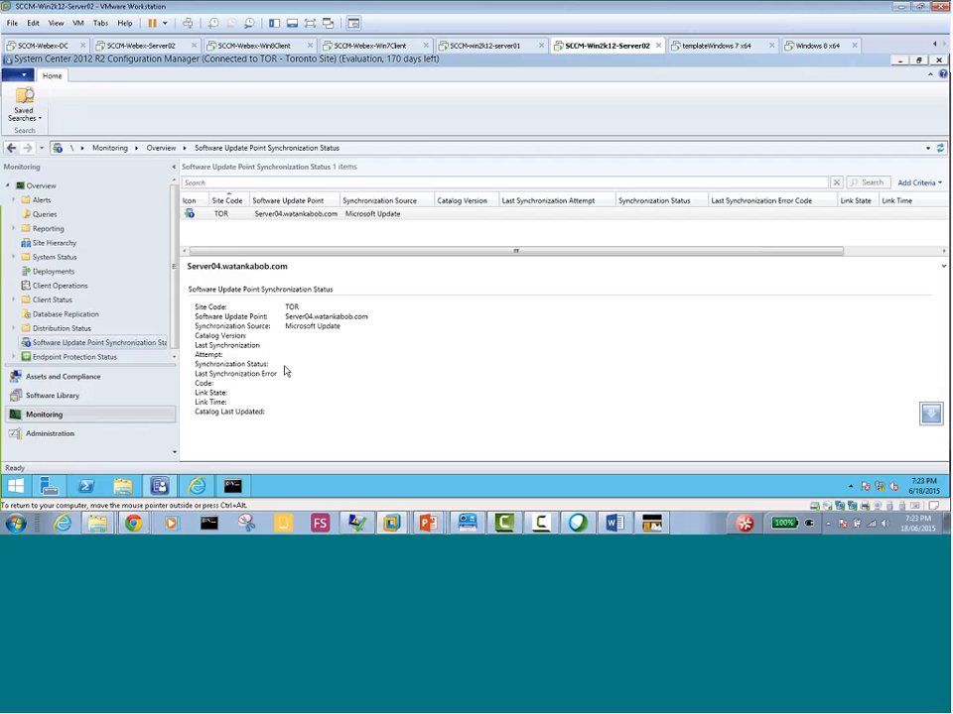
click(74, 395)
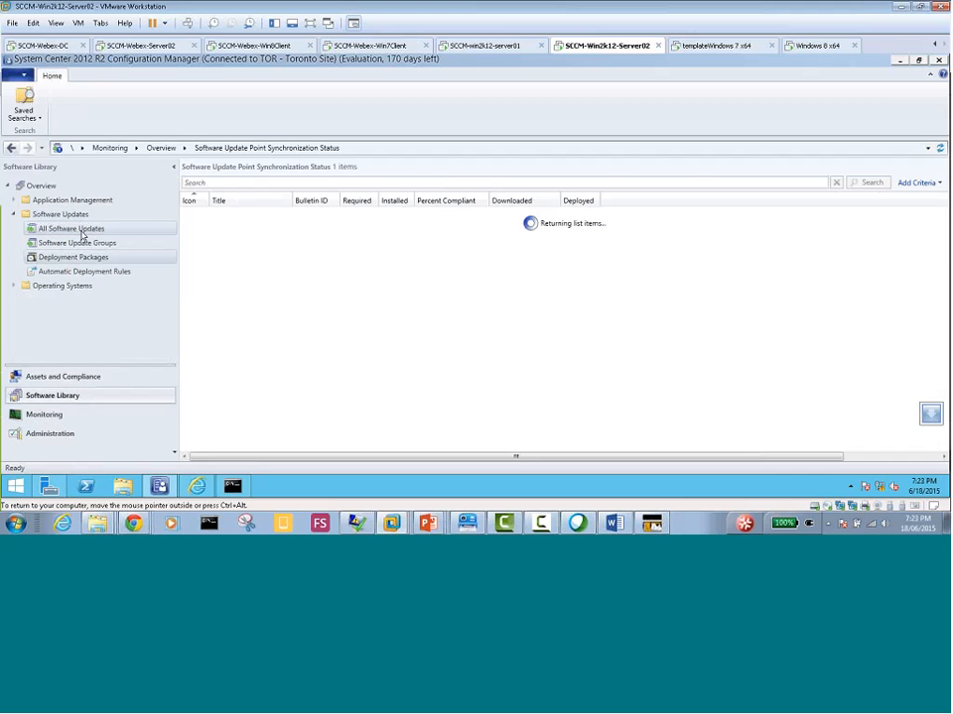
click(75, 419)
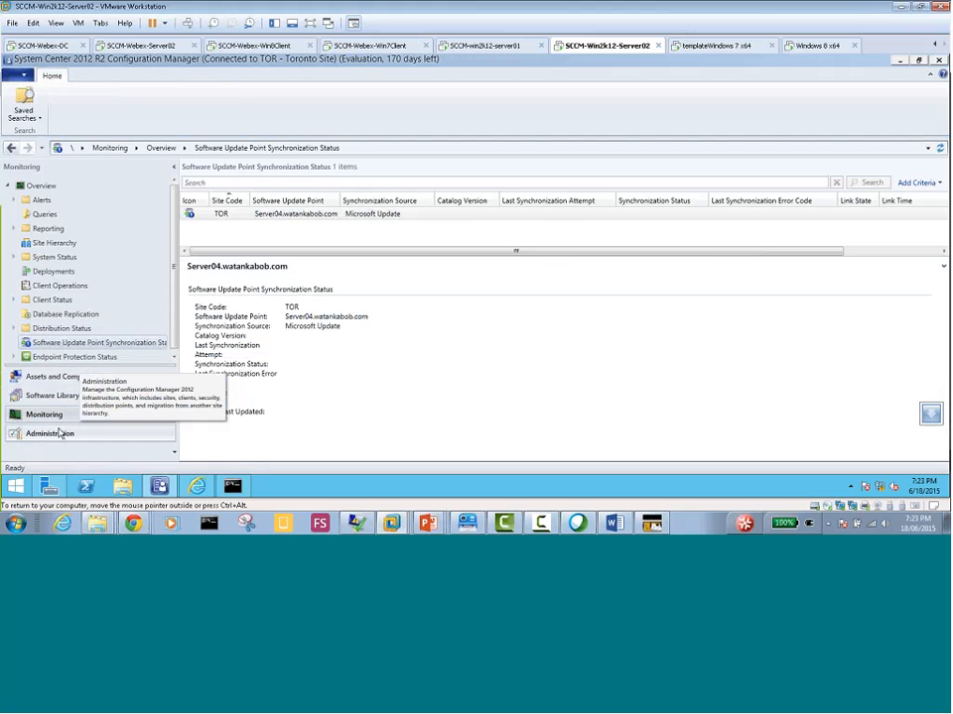
Switch to Server Manager, launch Windows Server Update Services for SERVER04, and run the WSUS post-installation with updates stored locally in c:\WSUS
click(48, 487)
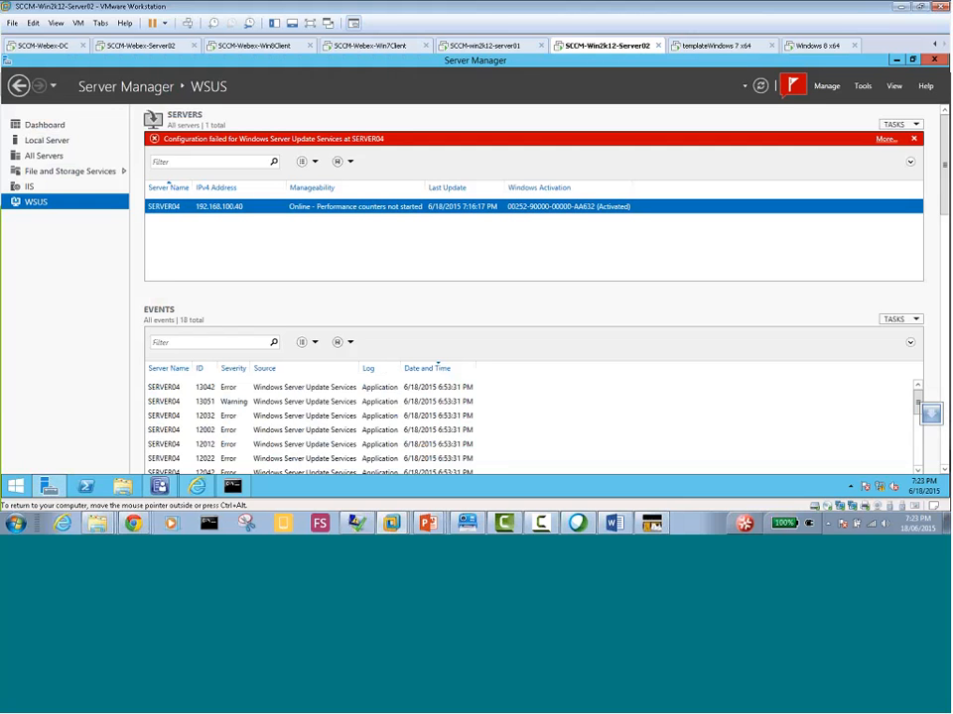
right_click(276, 212)
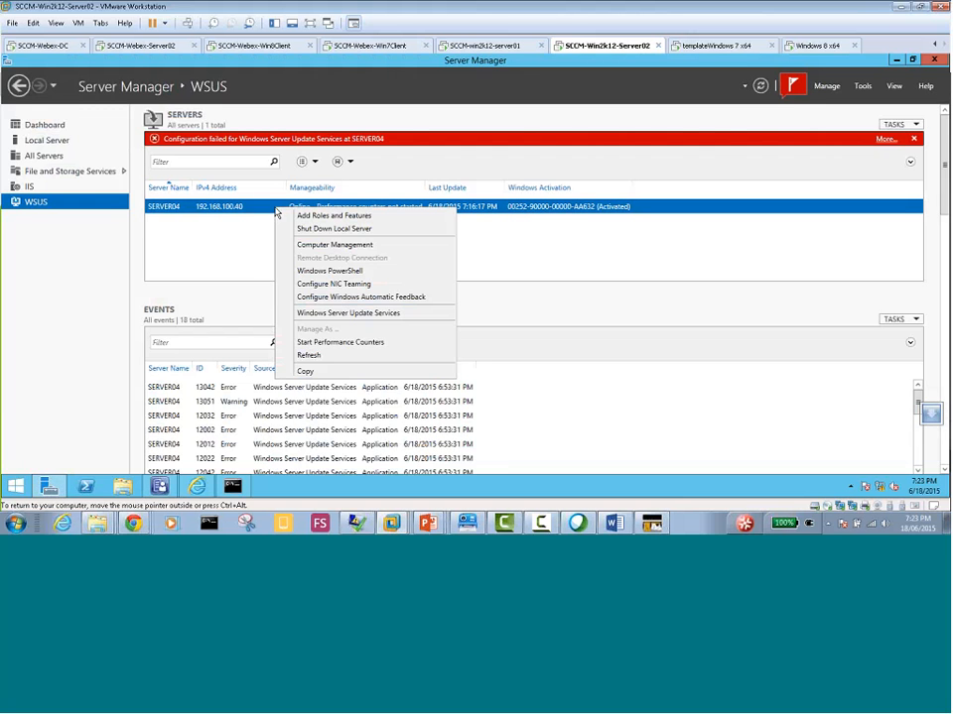
click(360, 314)
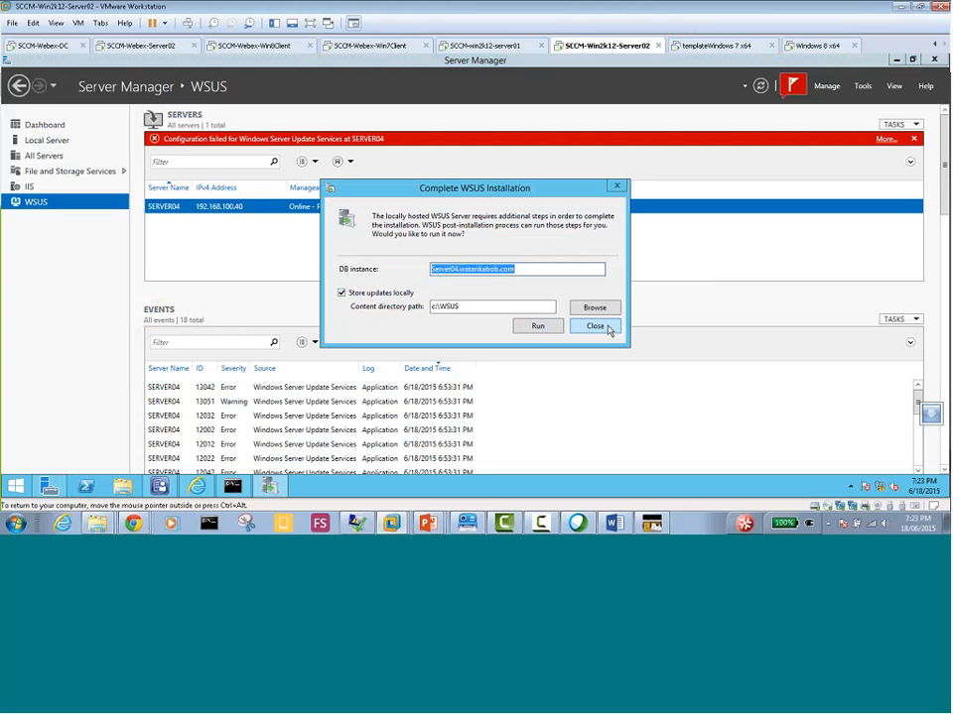
click(594, 326)
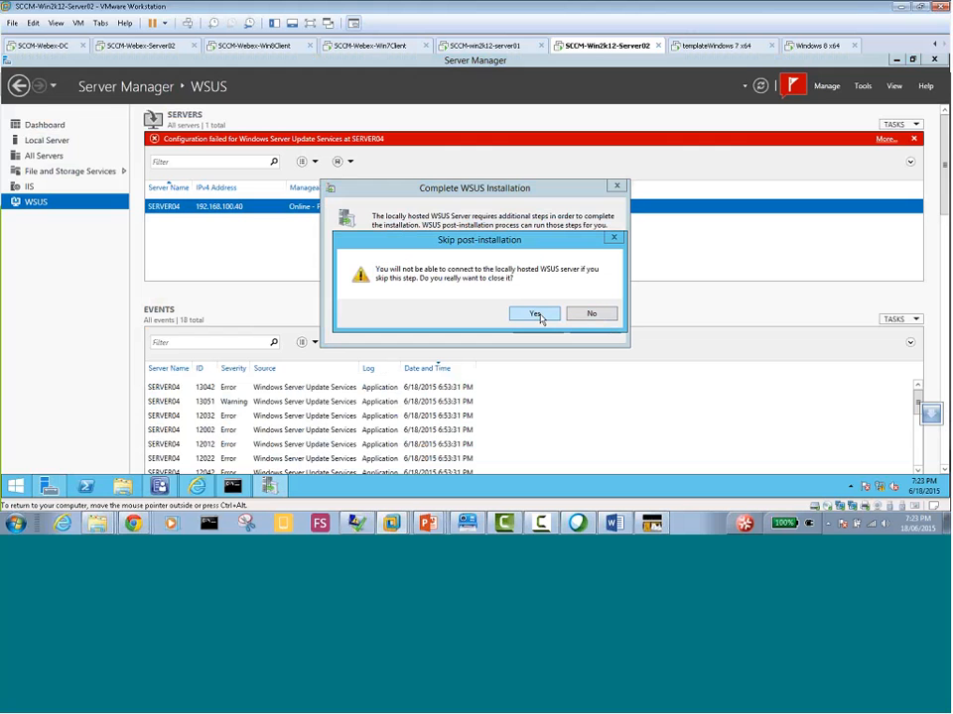
click(602, 318)
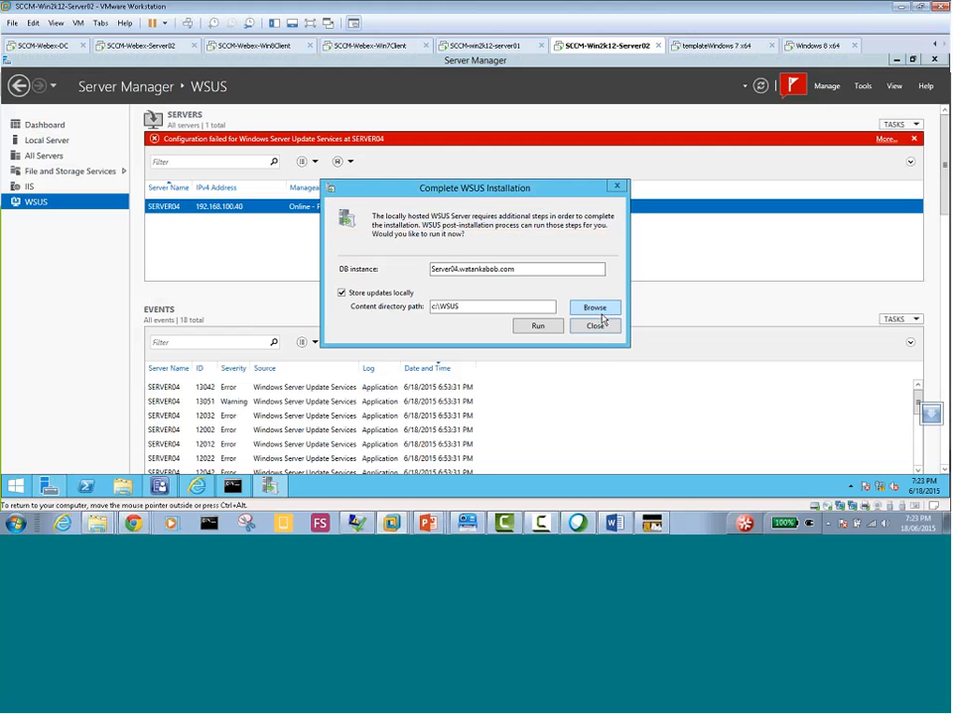
click(597, 323)
click(596, 317)
click(534, 326)
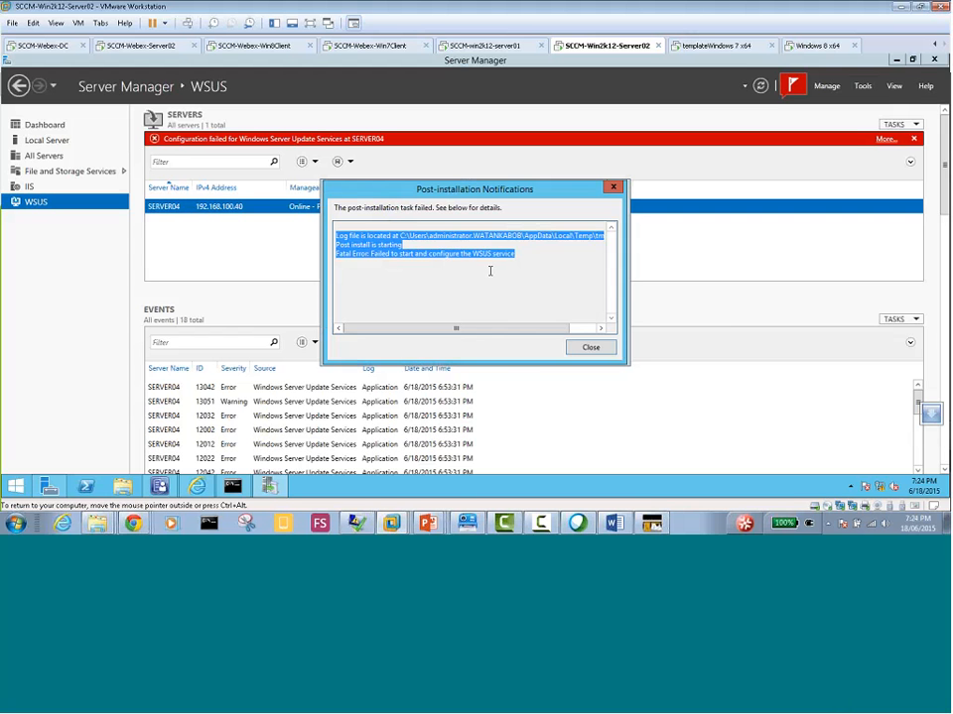
click(590, 347)
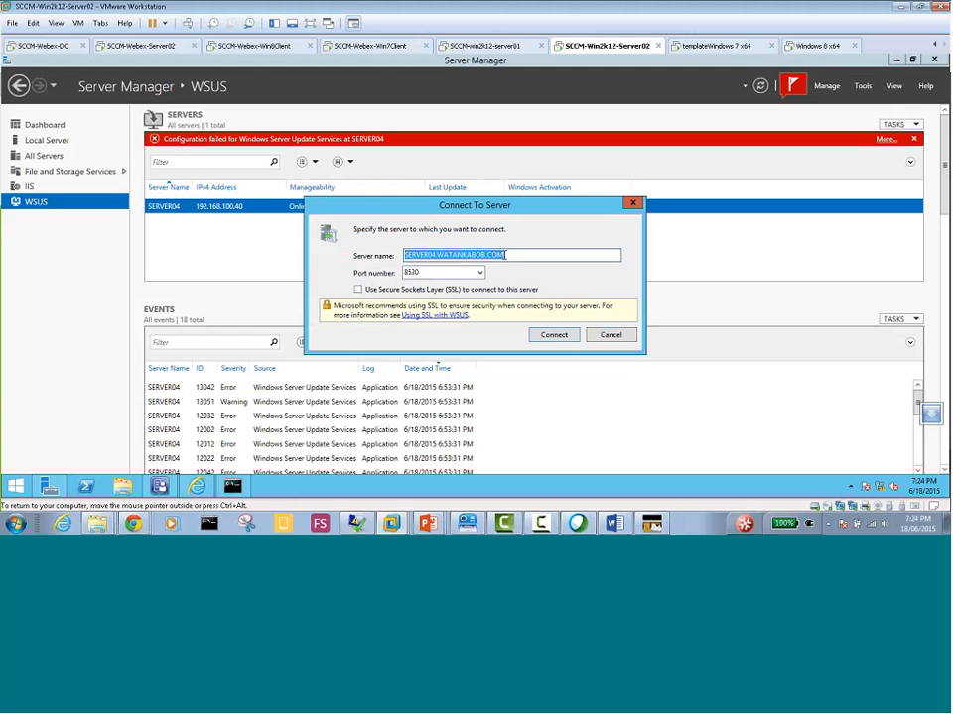
Try to connect to SERVER04.WATANKABOB.COM on port 8530, rerun the WSUS post-installation, and cancel the connection dialogs
click(551, 334)
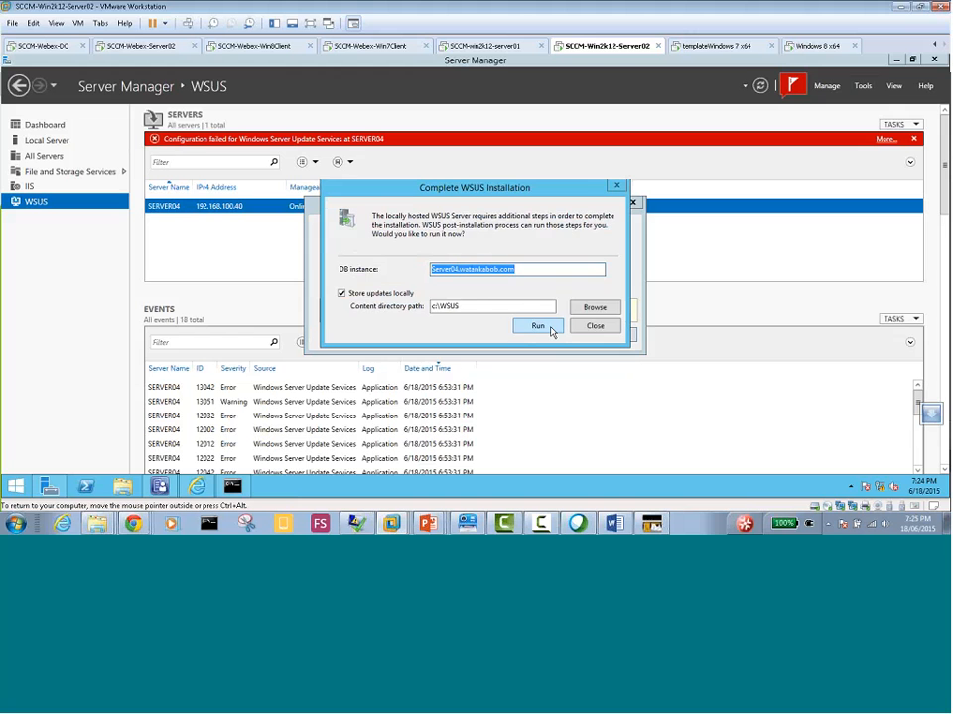
click(538, 327)
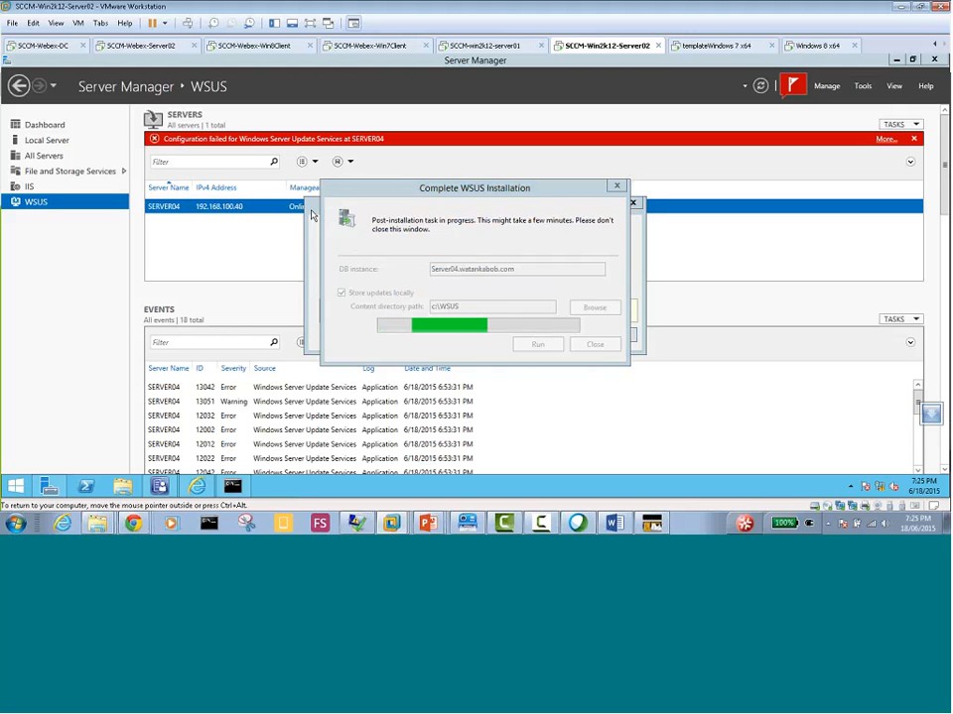
drag(353, 191, 107, 244)
drag(297, 243, 238, 245)
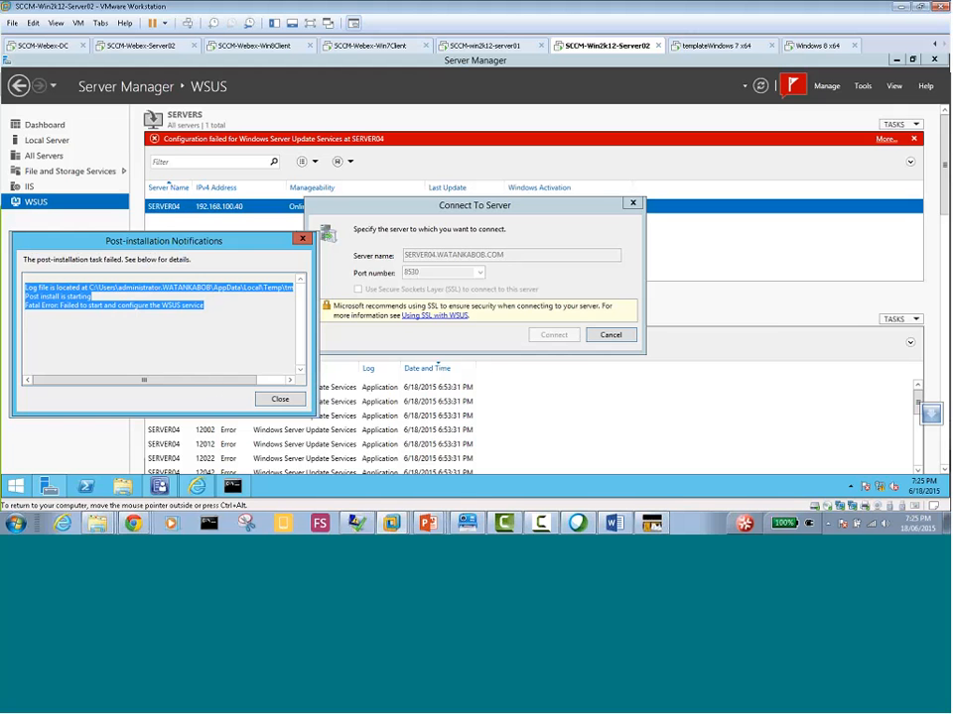
click(278, 399)
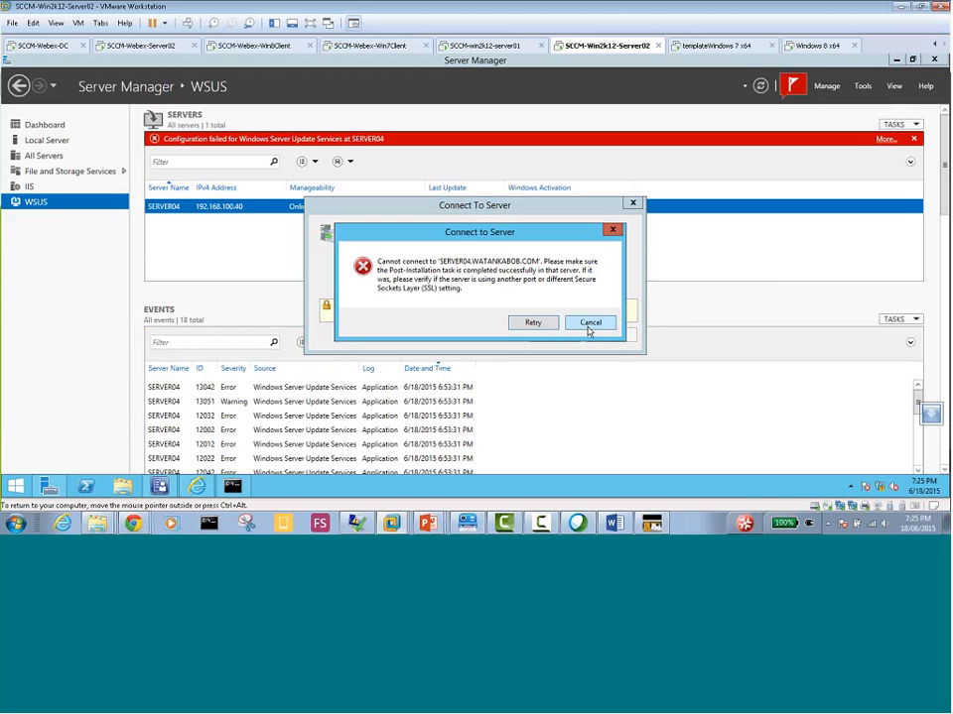
click(589, 322)
click(592, 334)
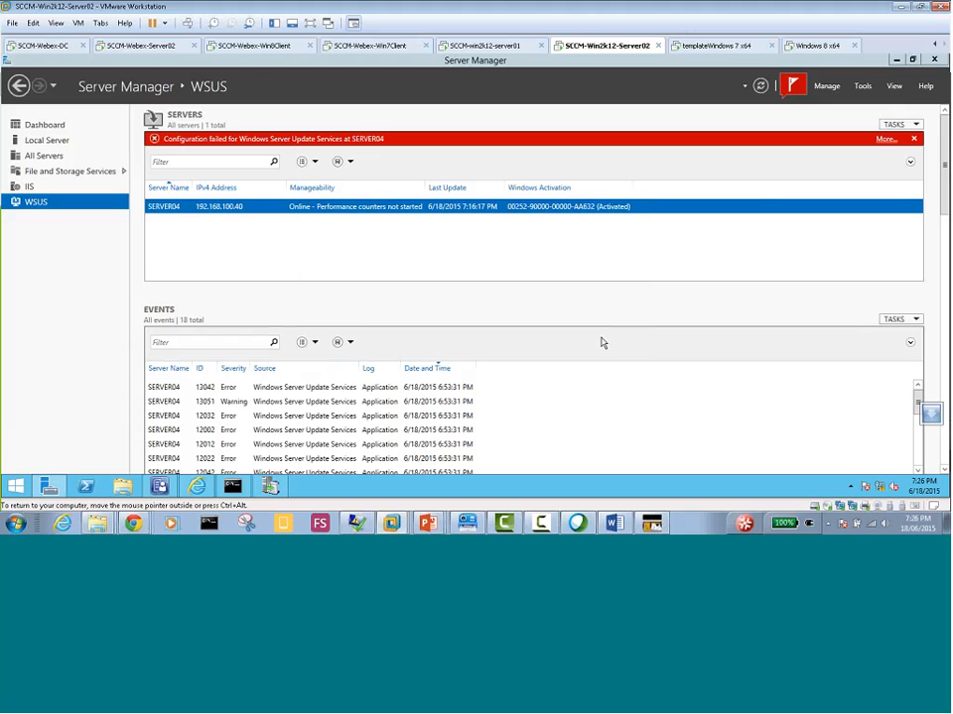
Bring up the Windows Server Update Services console from Server Manager and view the actions available for Update Services
click(864, 87)
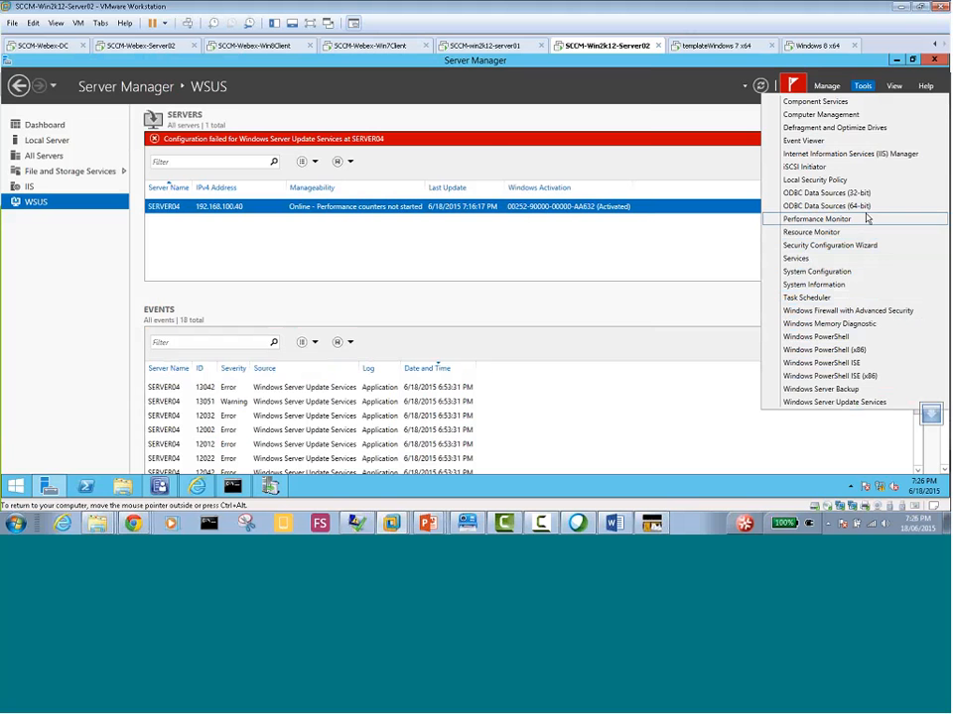
click(833, 402)
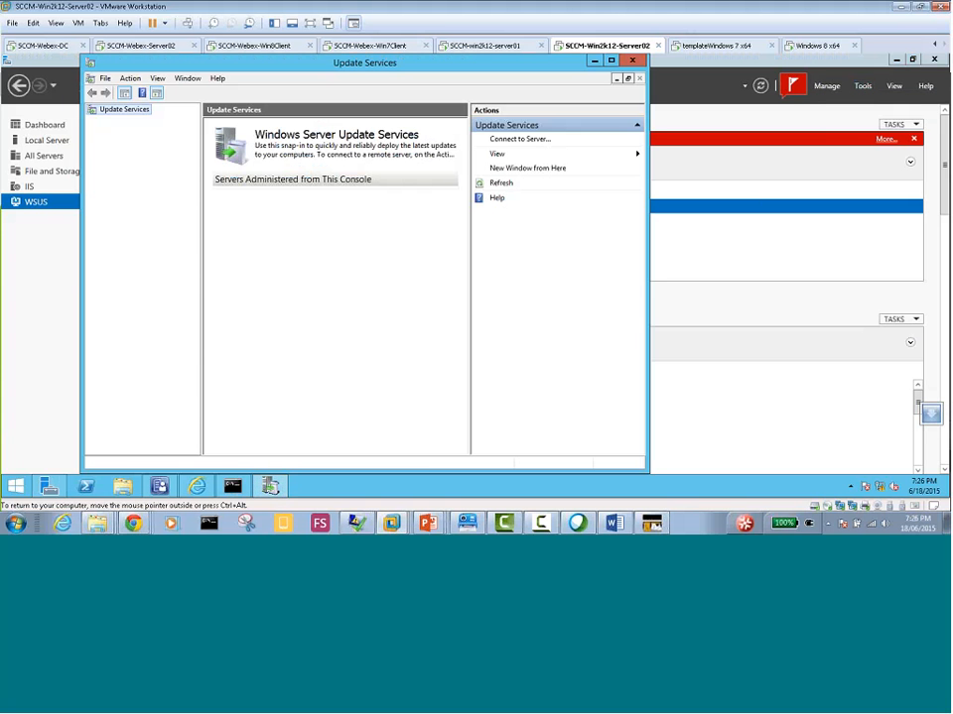
right_click(138, 115)
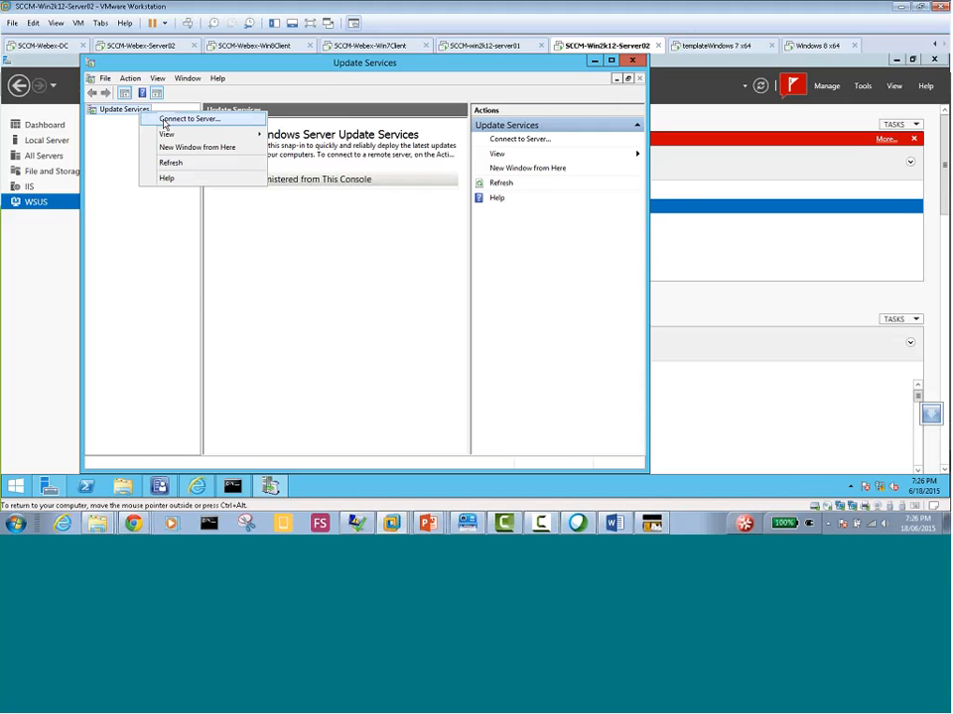
click(117, 171)
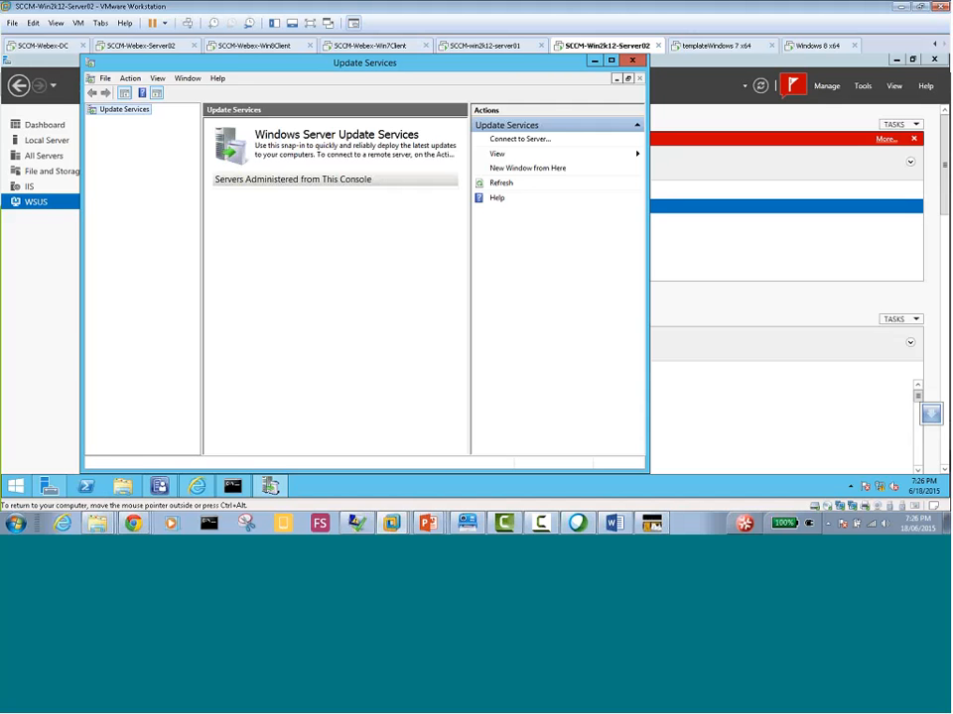
Open the Services console from Server Manager and examine the WSUS Service's status and available actions
click(48, 490)
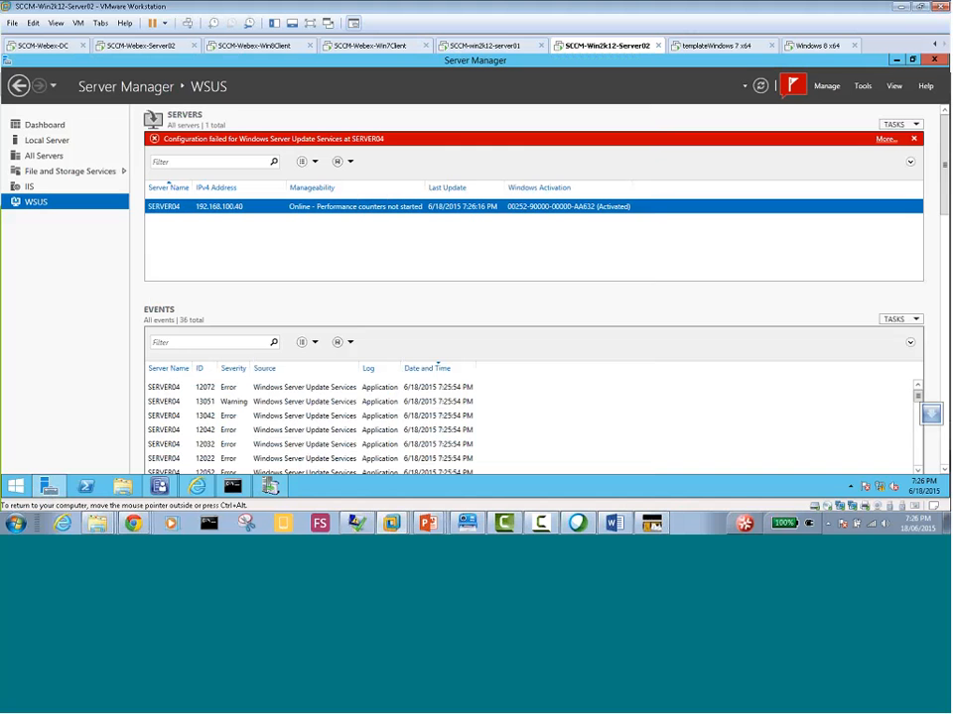
click(861, 87)
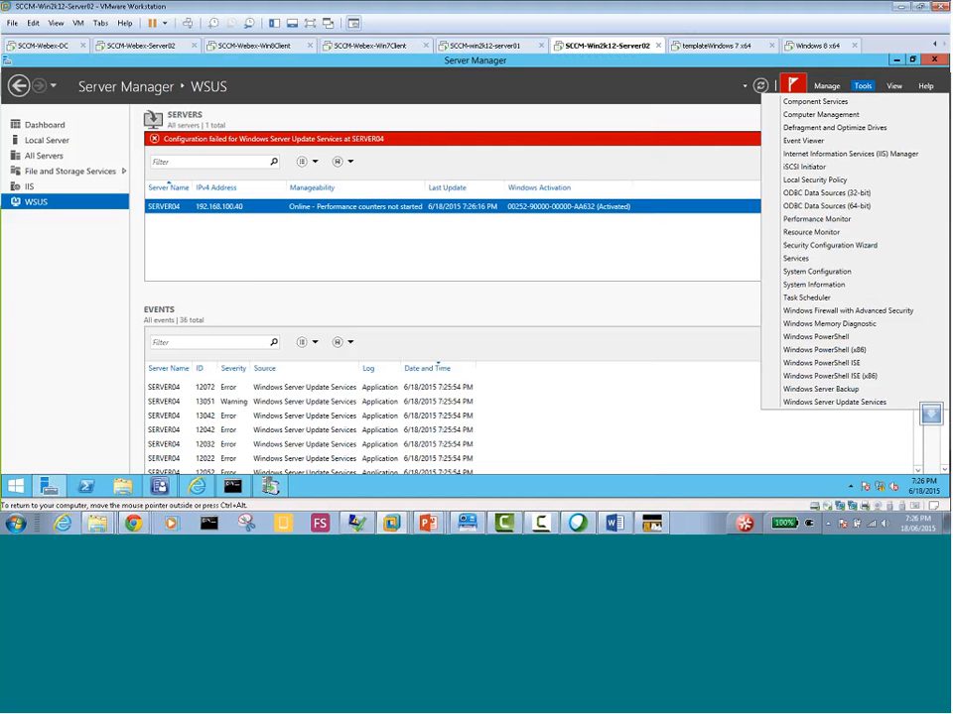
click(800, 260)
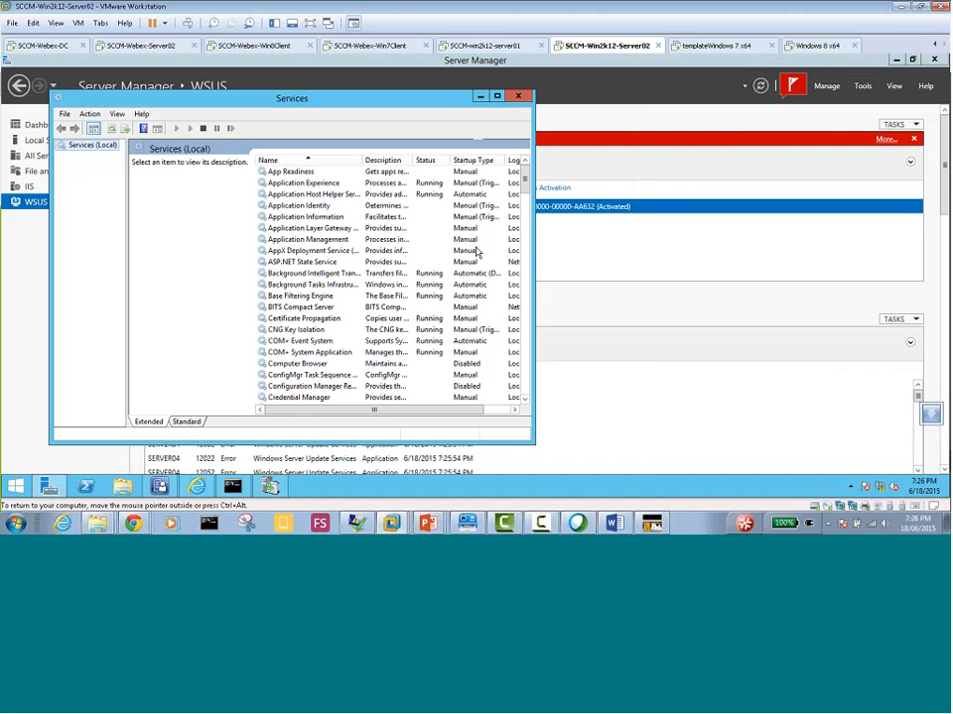
click(307, 296)
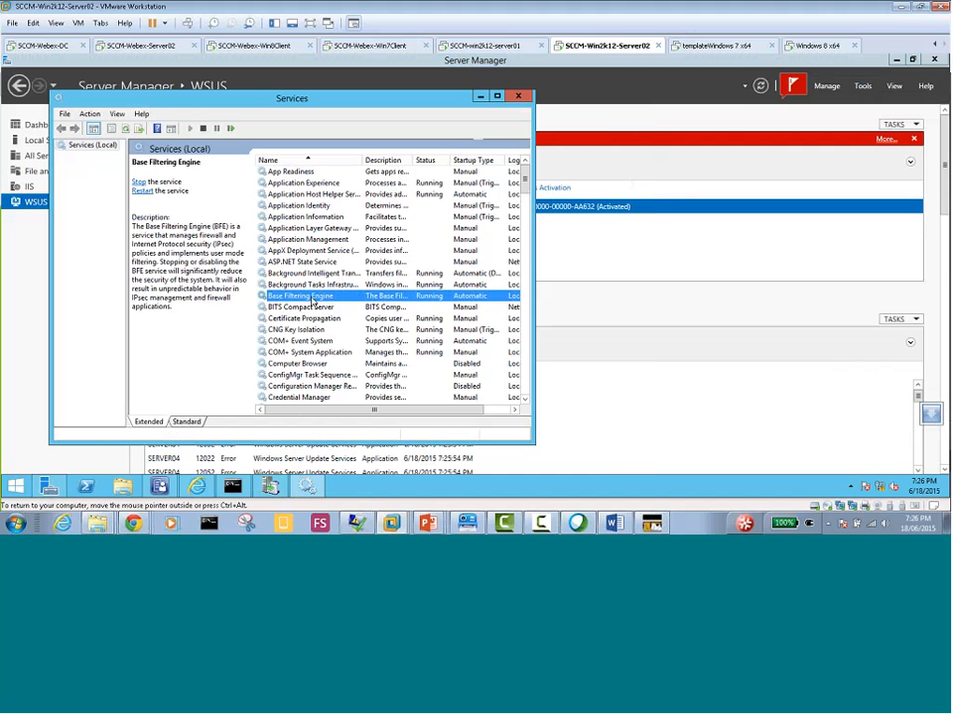
key(w)
double_click(368, 103)
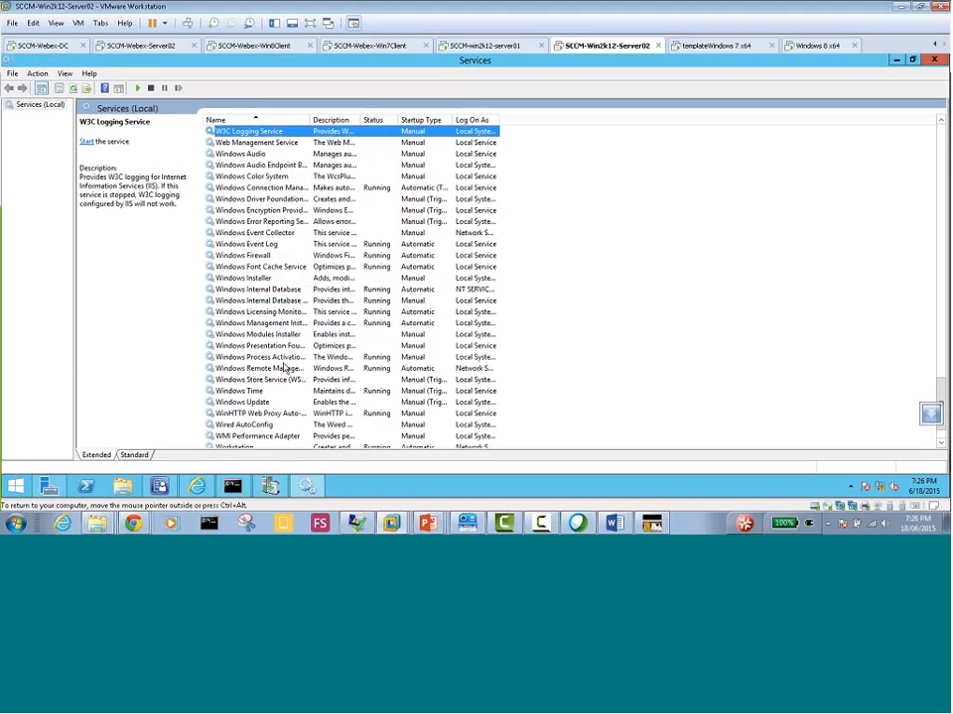
scroll(270, 279, down, 2)
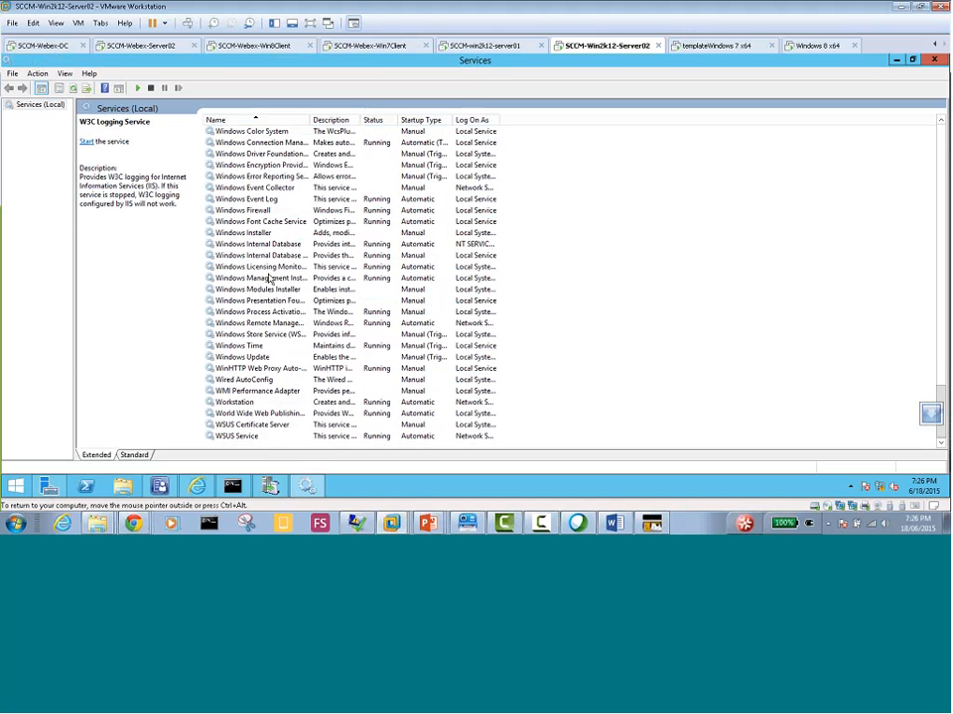
click(243, 437)
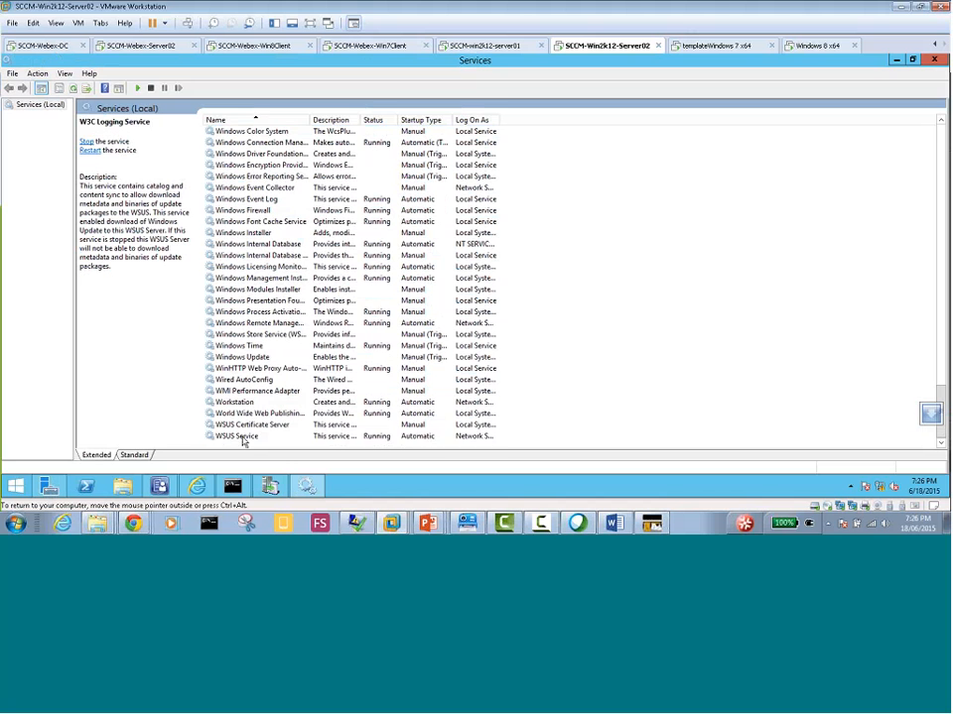
click(243, 438)
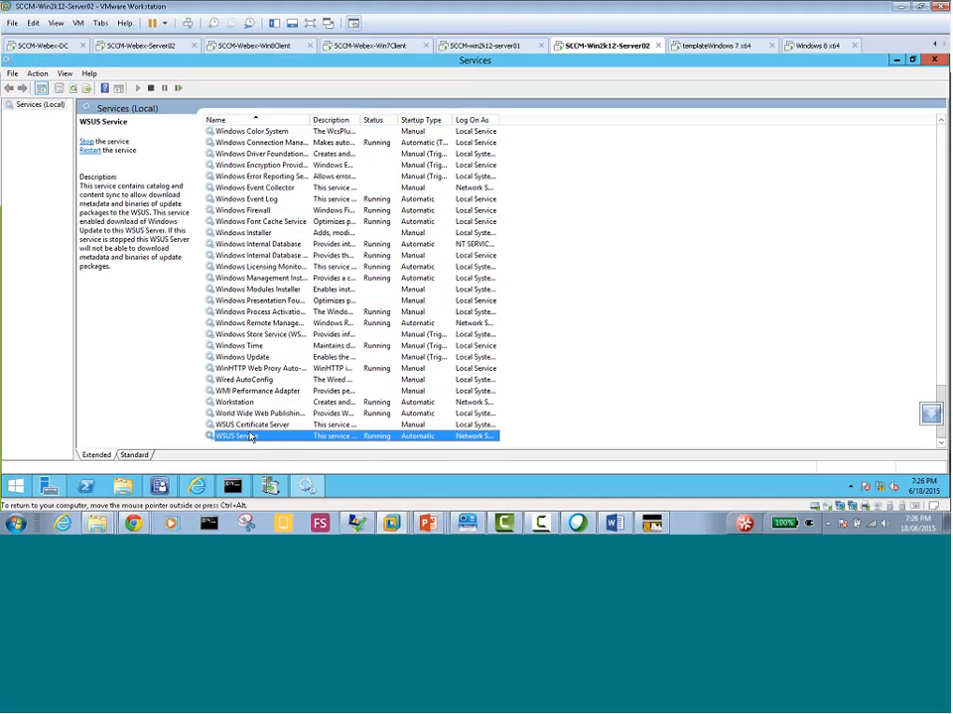
right_click(249, 439)
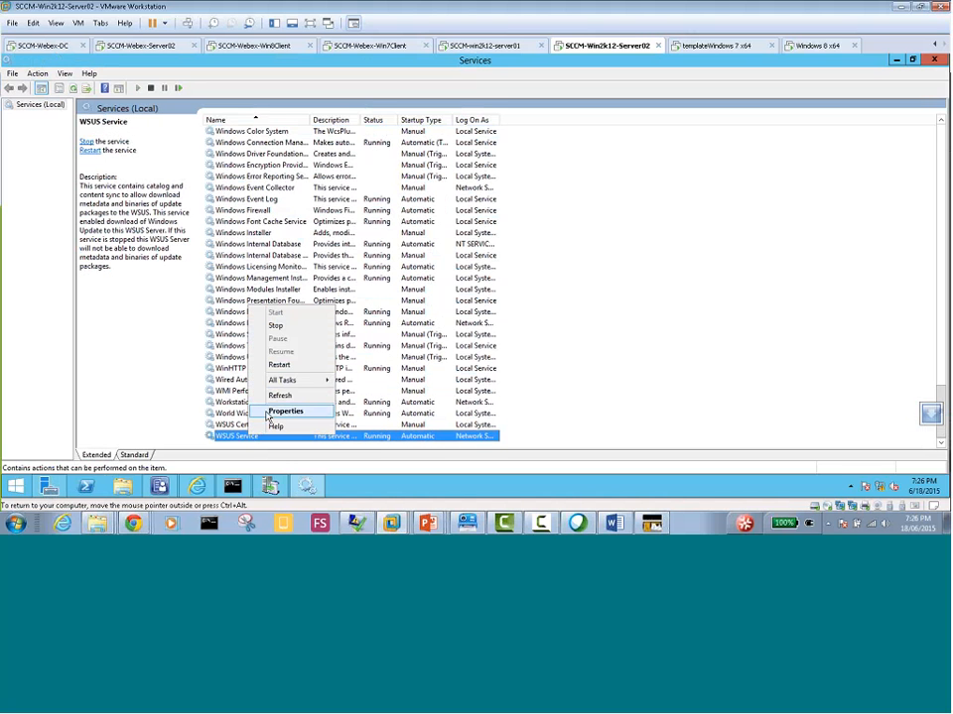
click(275, 325)
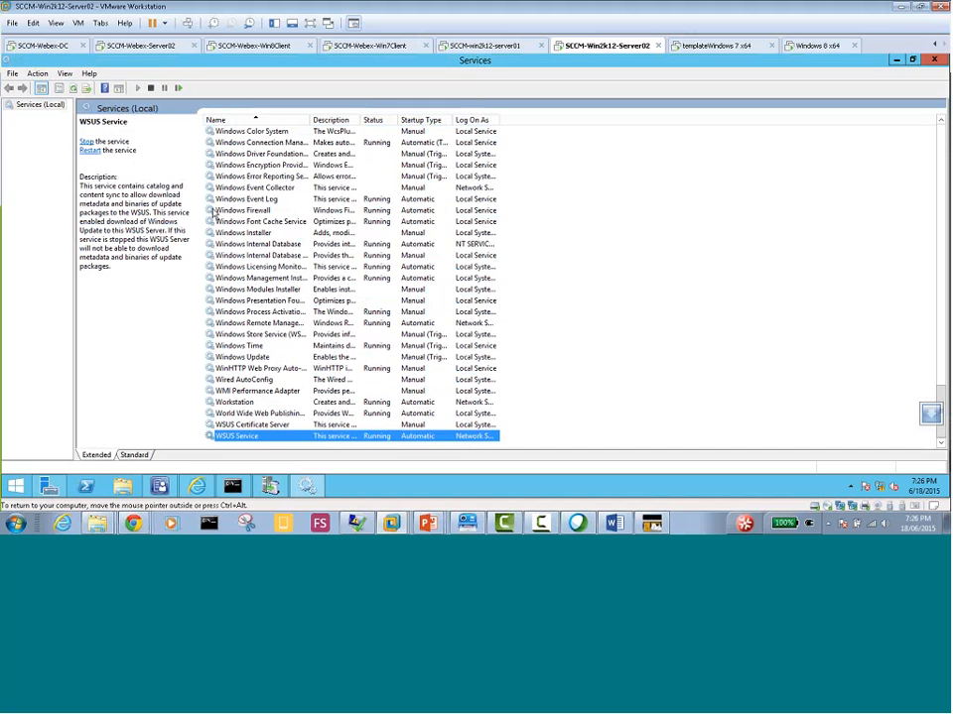
From the Update Services console, connect to SERVER04.WATANKABOB.COM on port 8530 and run the WSUS post-installation with content directory c:\WSUS
click(271, 488)
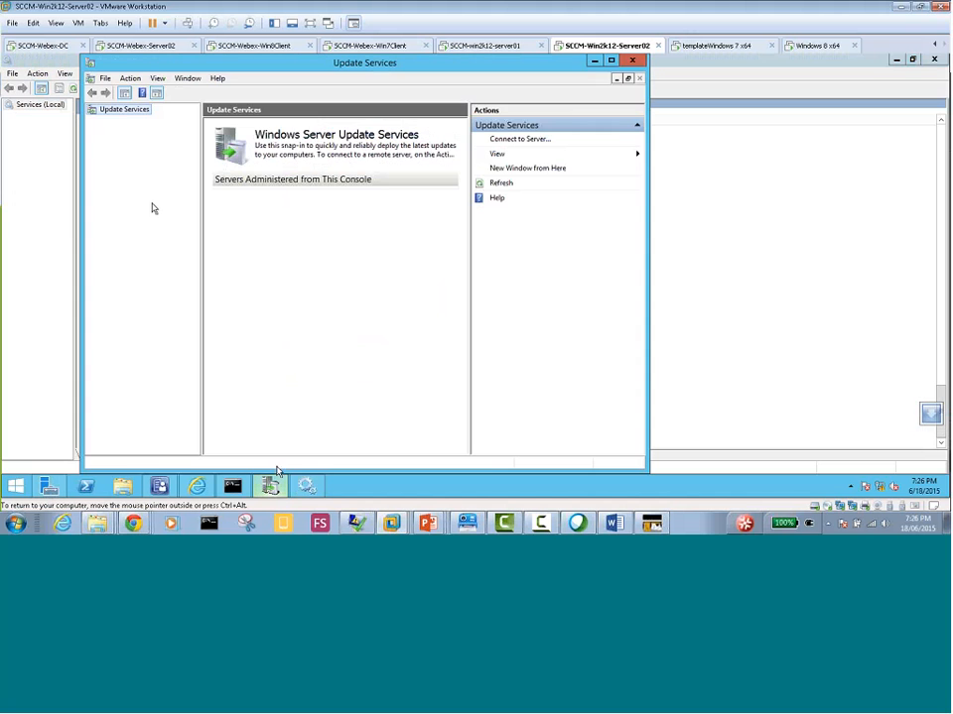
right_click(122, 109)
click(136, 118)
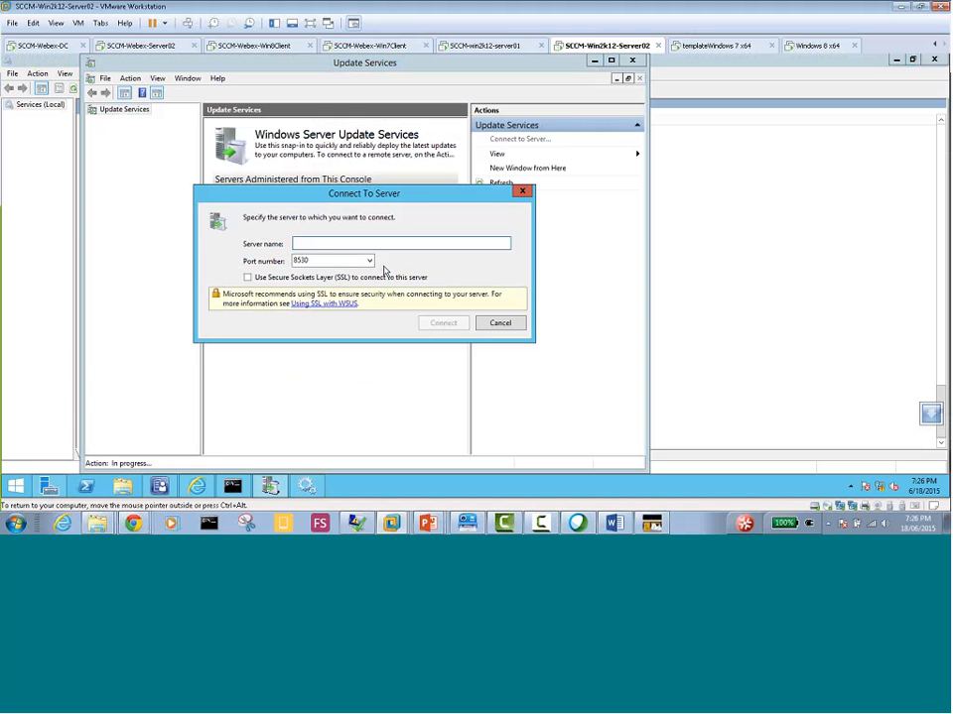
text(SERVER04)
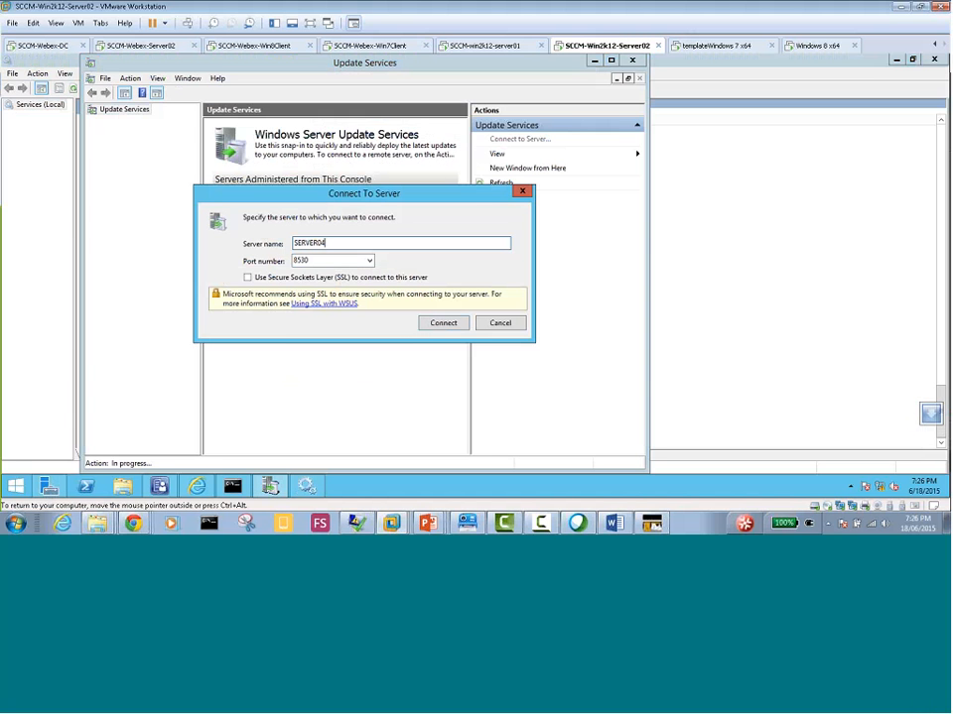
text(.WATANKABOB.COM)
click(434, 328)
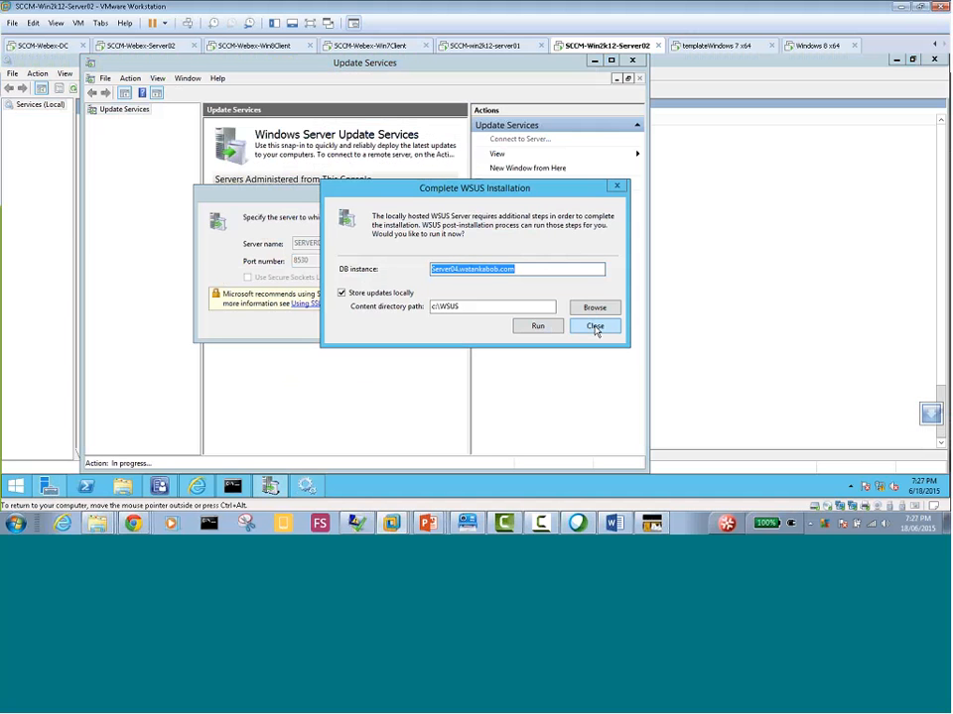
click(538, 326)
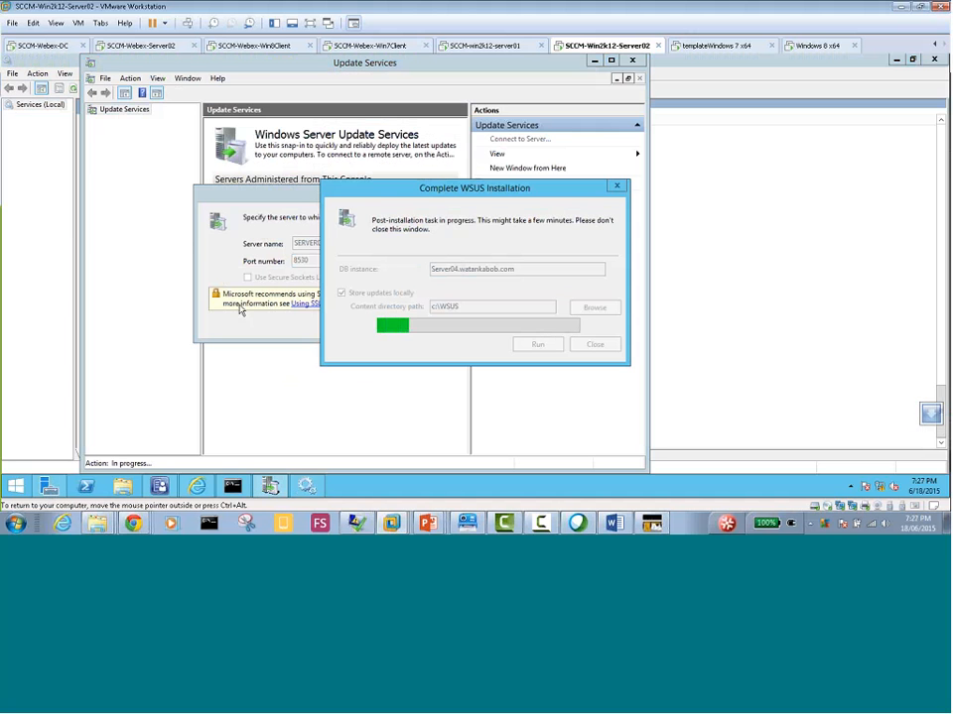
Switch to the SCCM-Webex-Server02 virtual machine and open the Windows Server Update Services console for SERVER02 from Server Manager
click(172, 50)
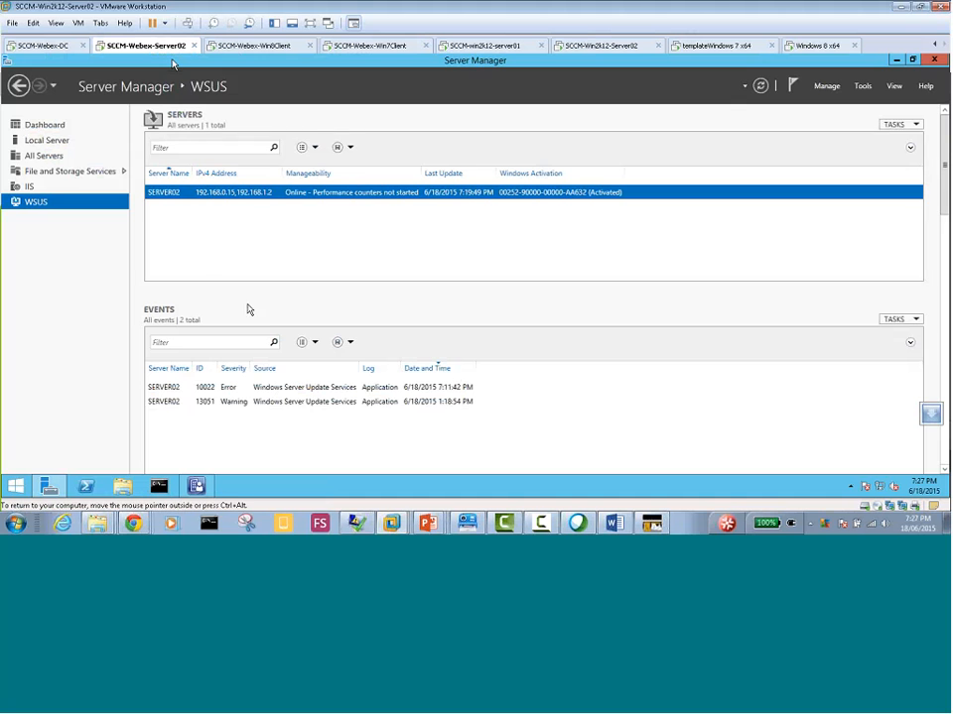
right_click(254, 191)
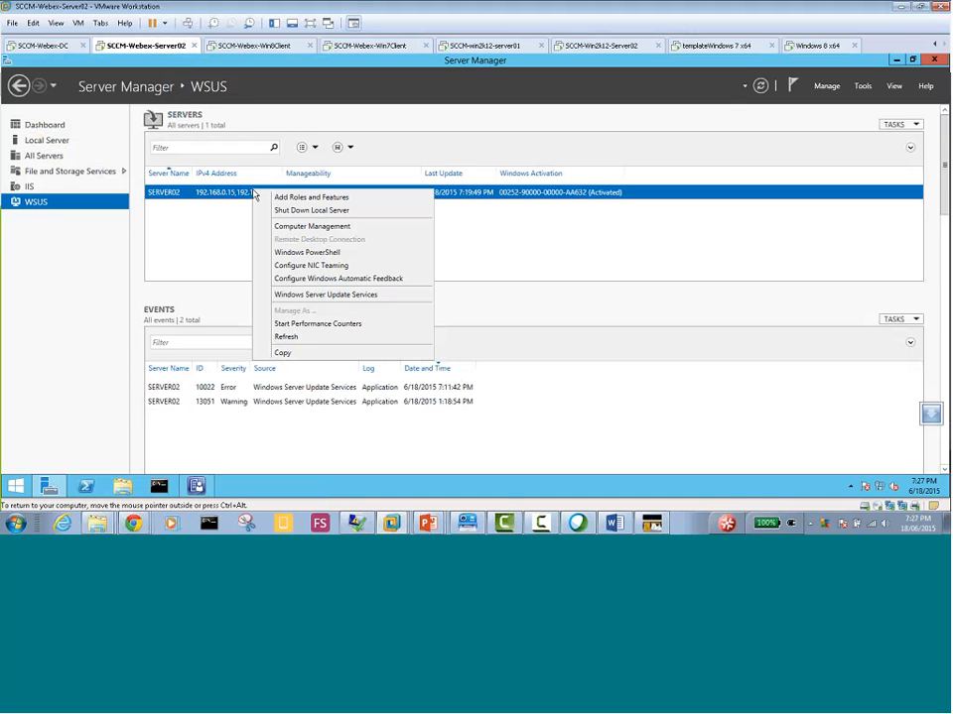
click(316, 327)
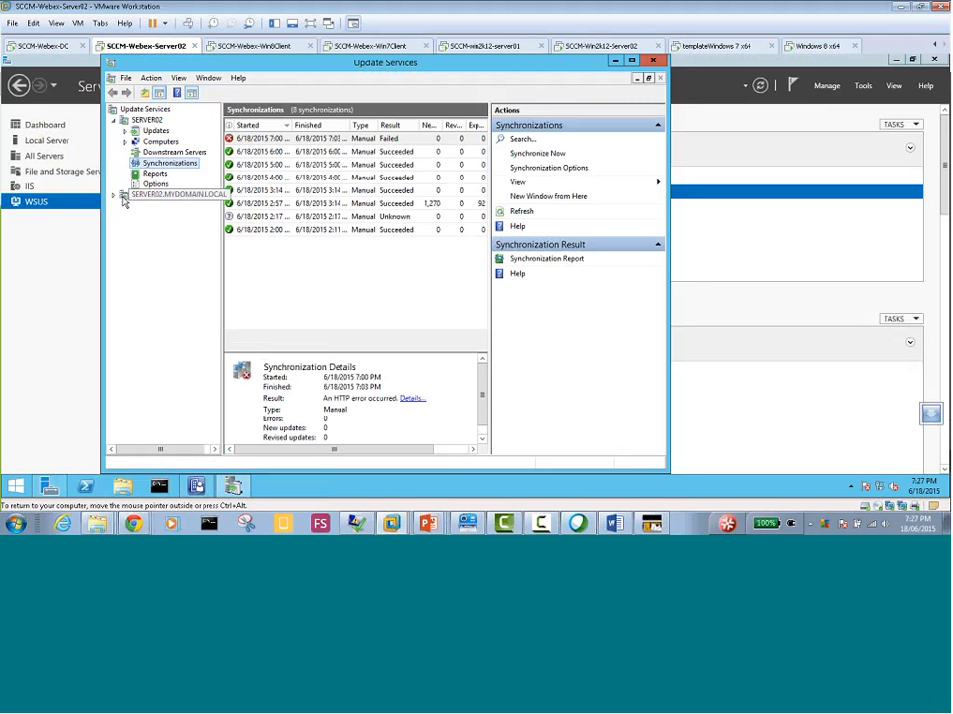
Start a manual synchronization for SERVER02.MYDOMAIN.LOCAL in the Update Services console
click(115, 120)
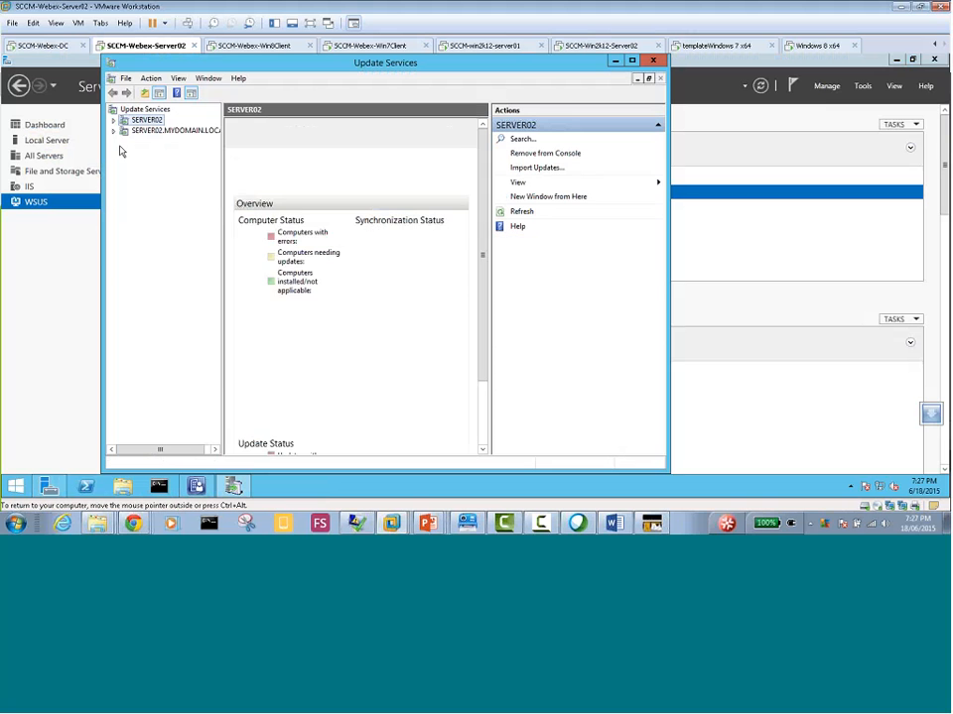
click(114, 131)
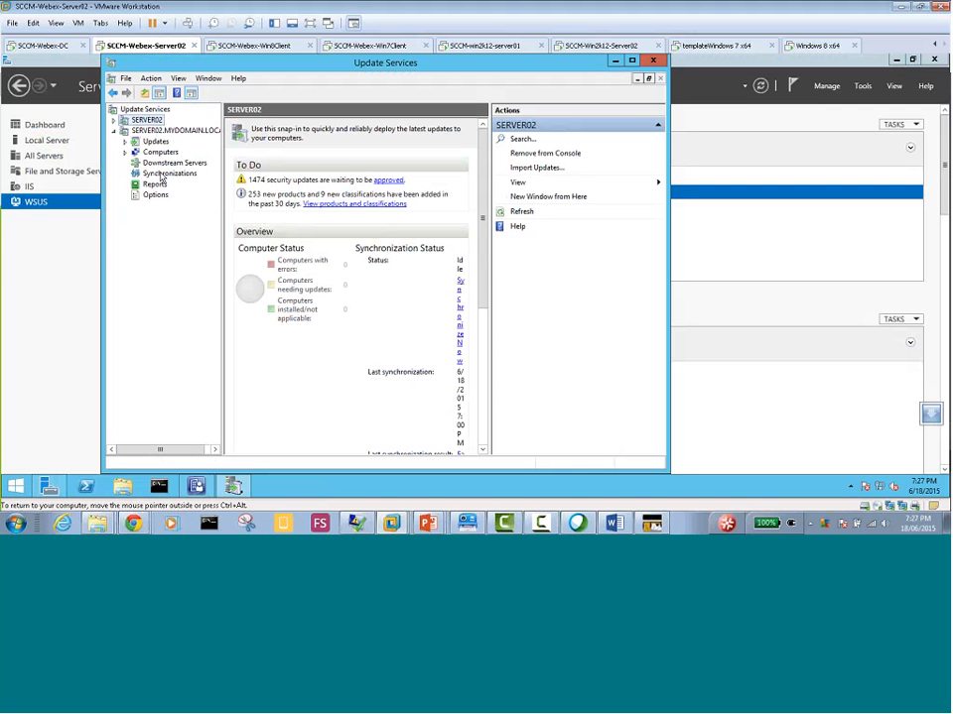
click(163, 173)
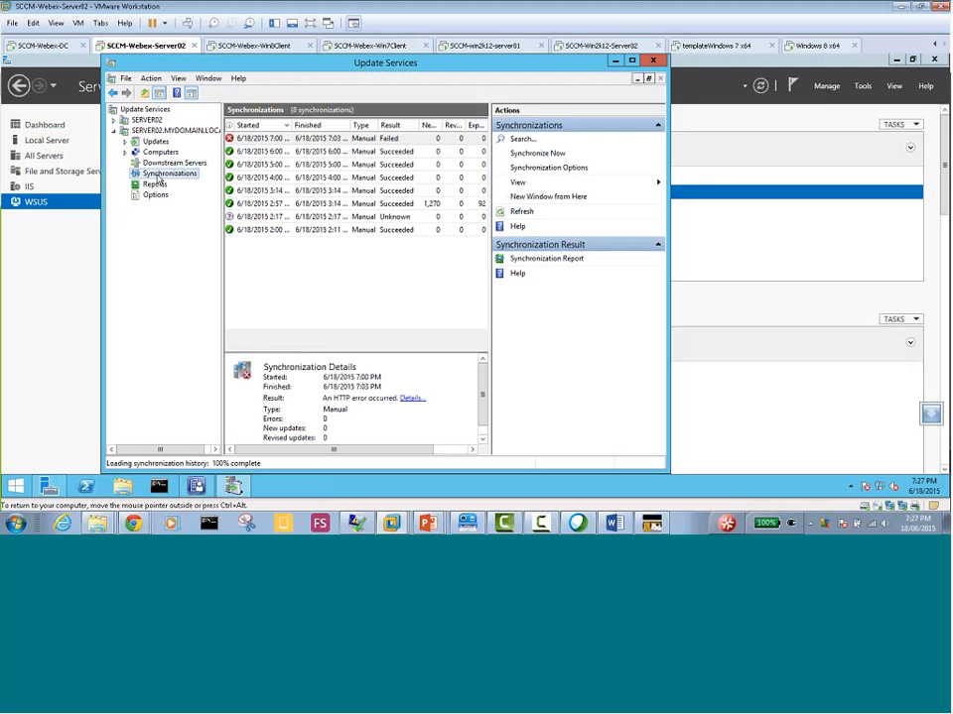
right_click(157, 177)
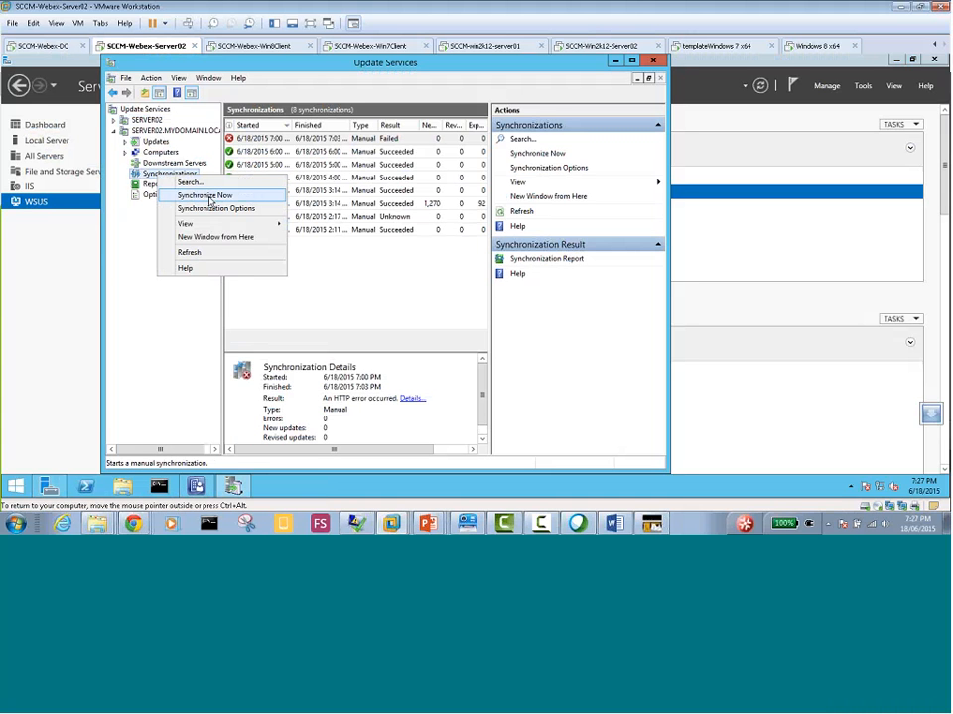
click(209, 198)
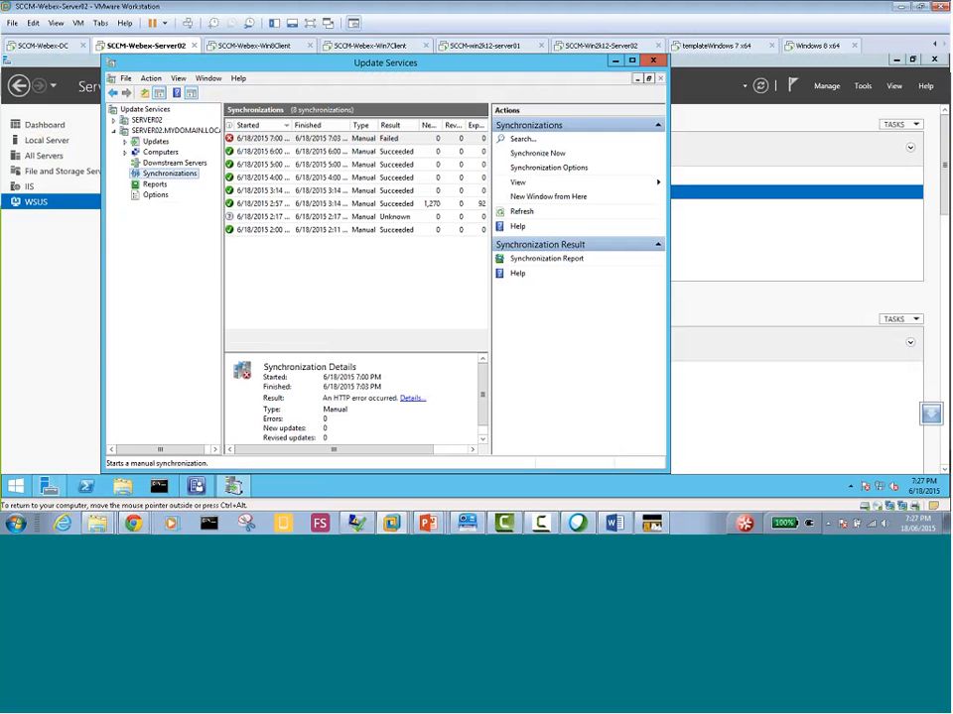
right_click(191, 181)
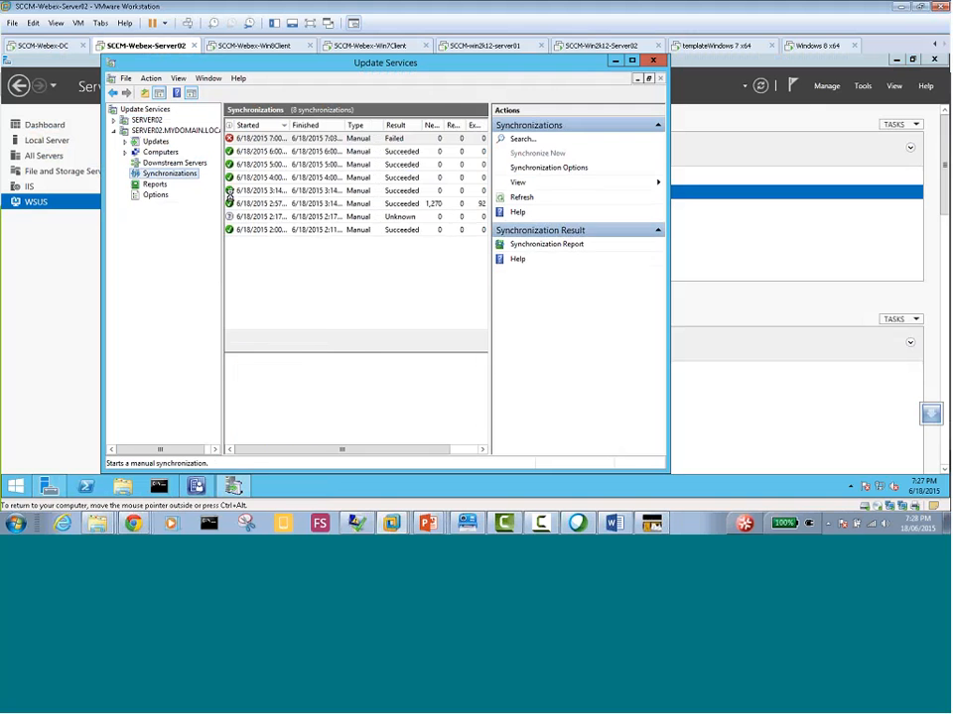
Maximize the Update Services window and check the status and progress of the running synchronization
double_click(433, 70)
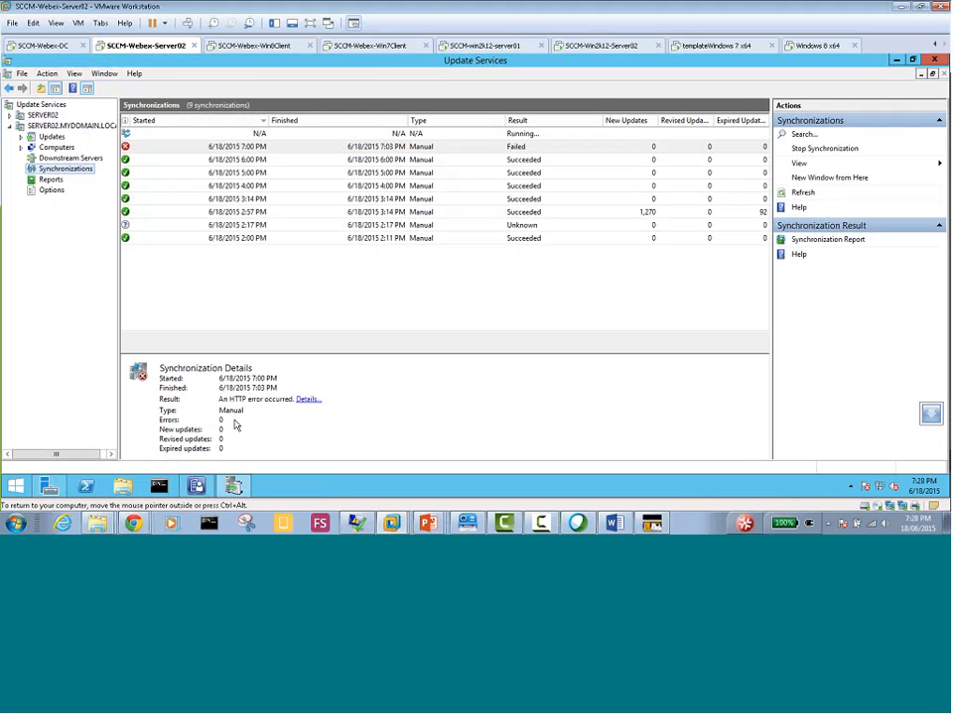
click(255, 239)
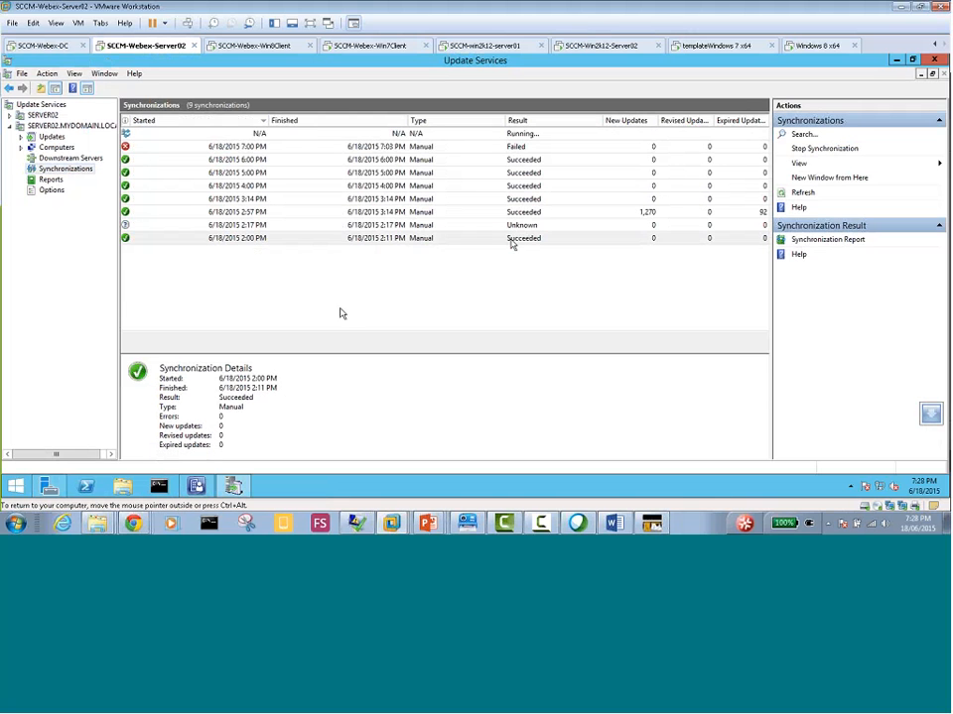
click(522, 133)
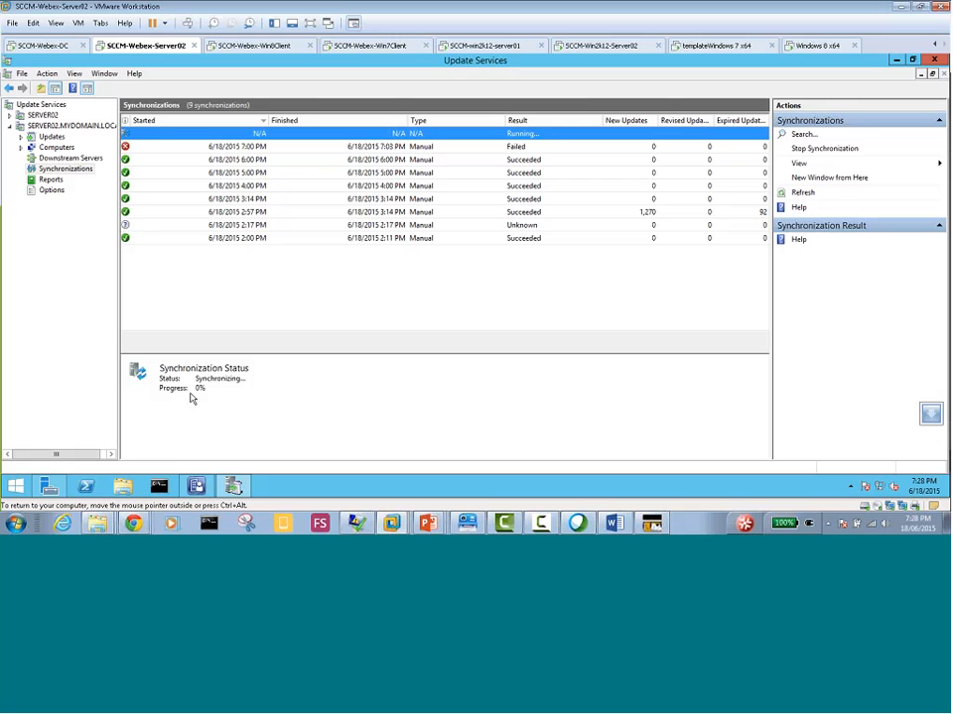
right_click(86, 175)
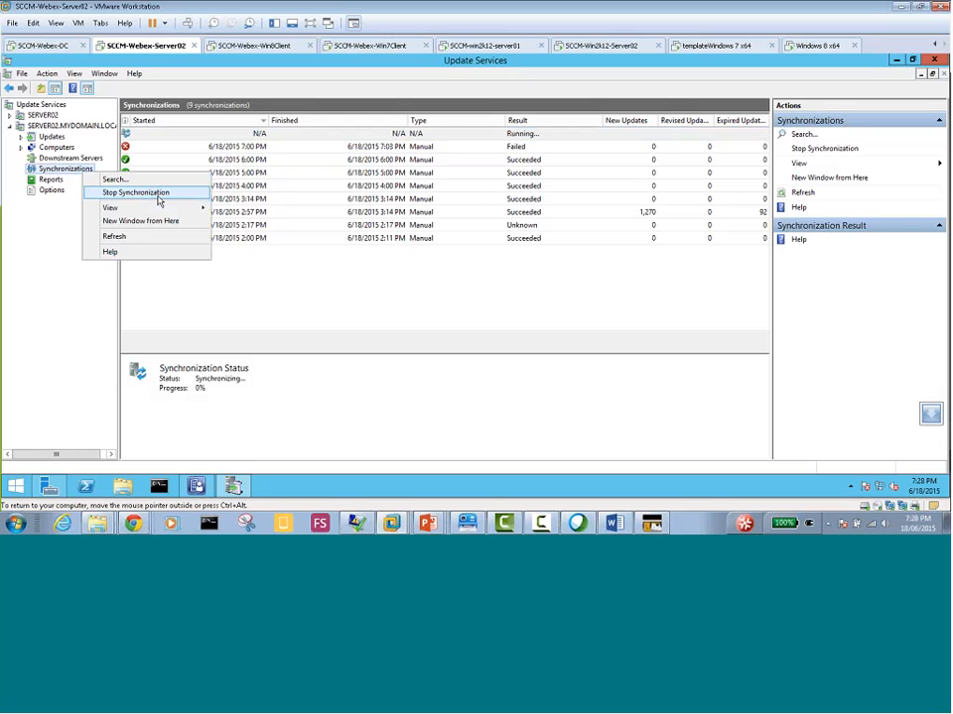
click(518, 137)
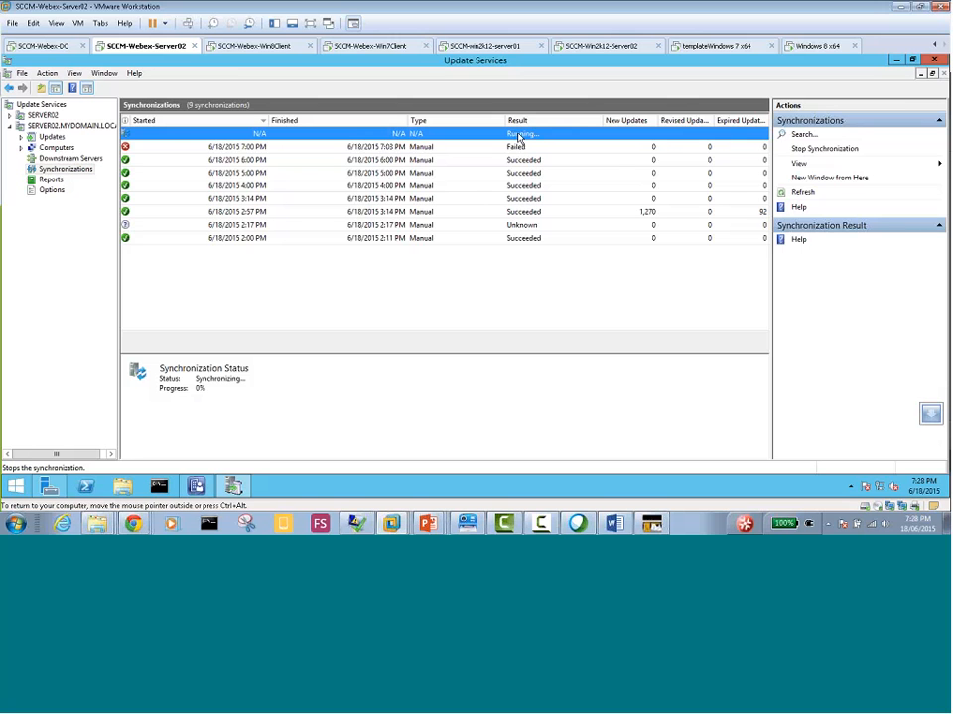
Test the server's internet access by browsing to MSN and Office Online in Internet Explorer, and close all its tabs
click(16, 486)
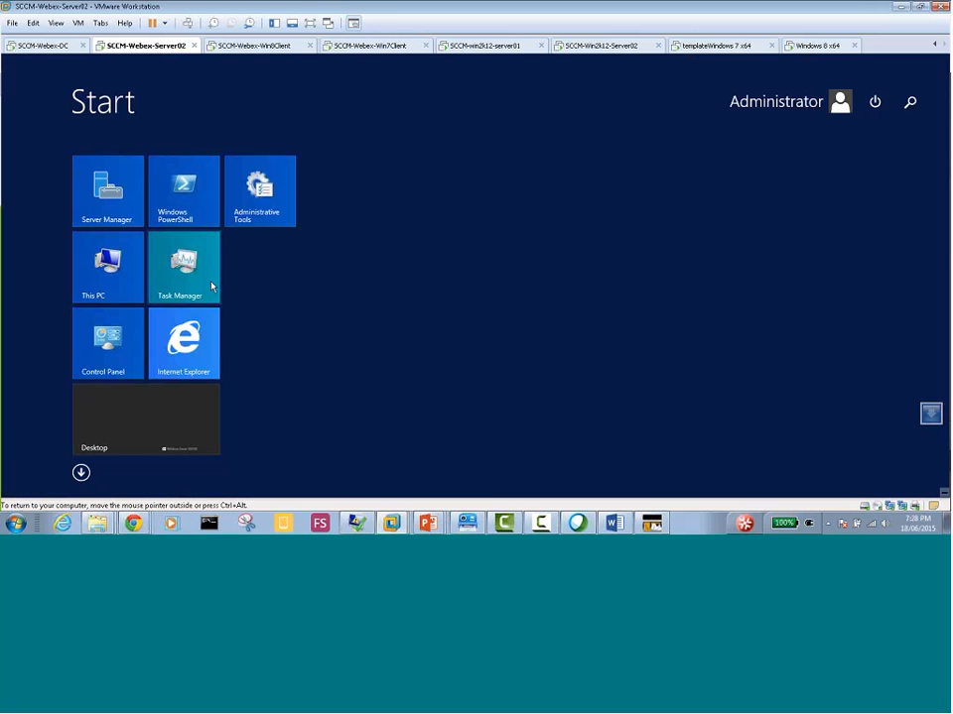
click(183, 342)
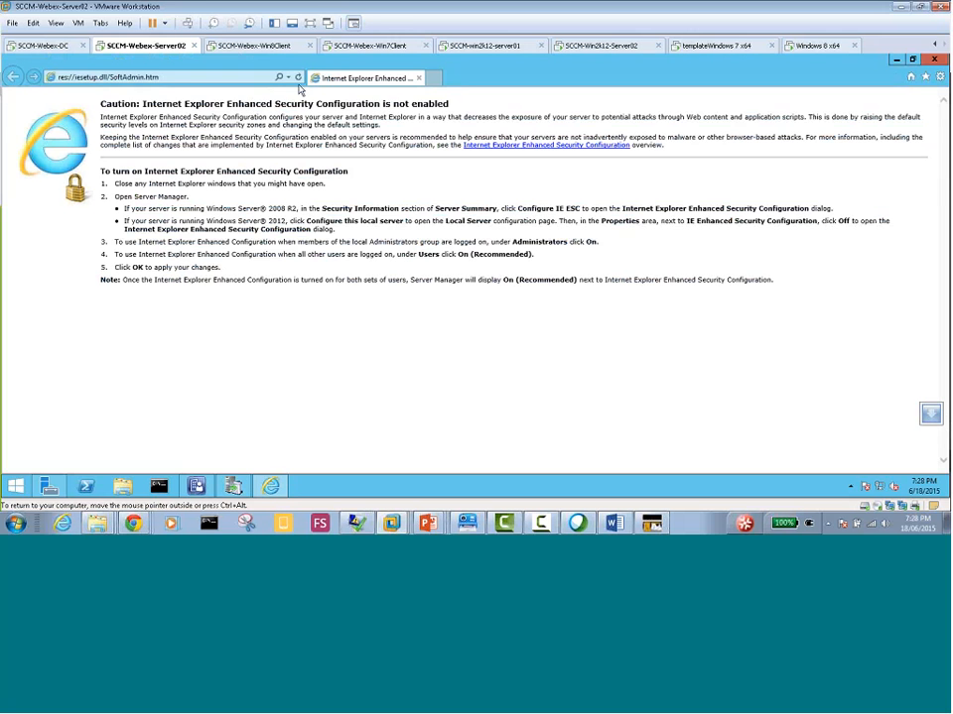
click(226, 76)
click(241, 97)
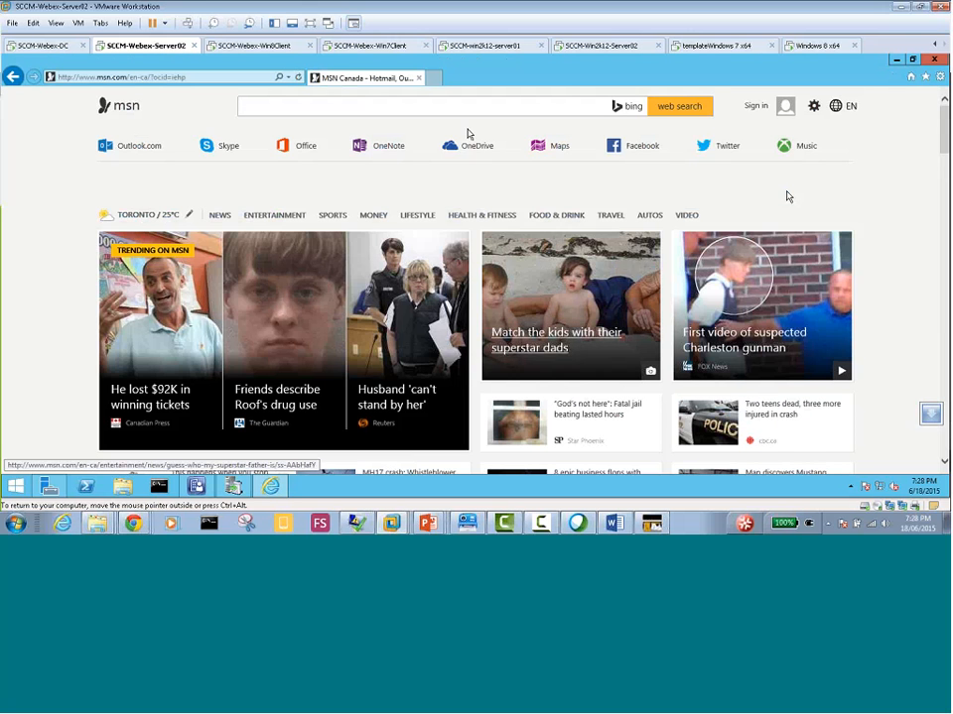
click(299, 150)
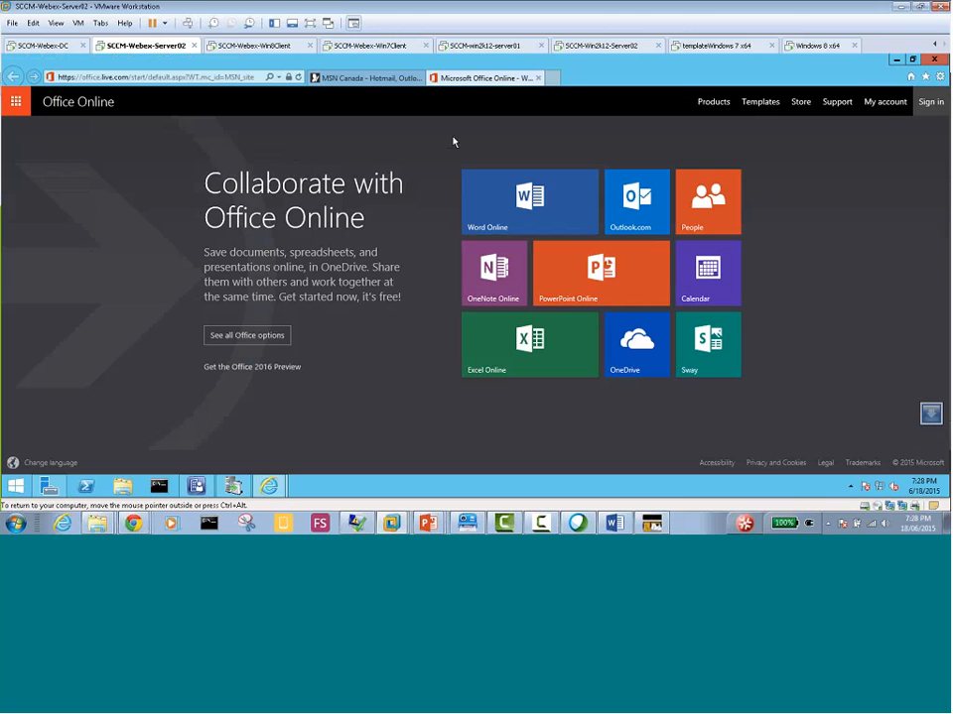
click(929, 63)
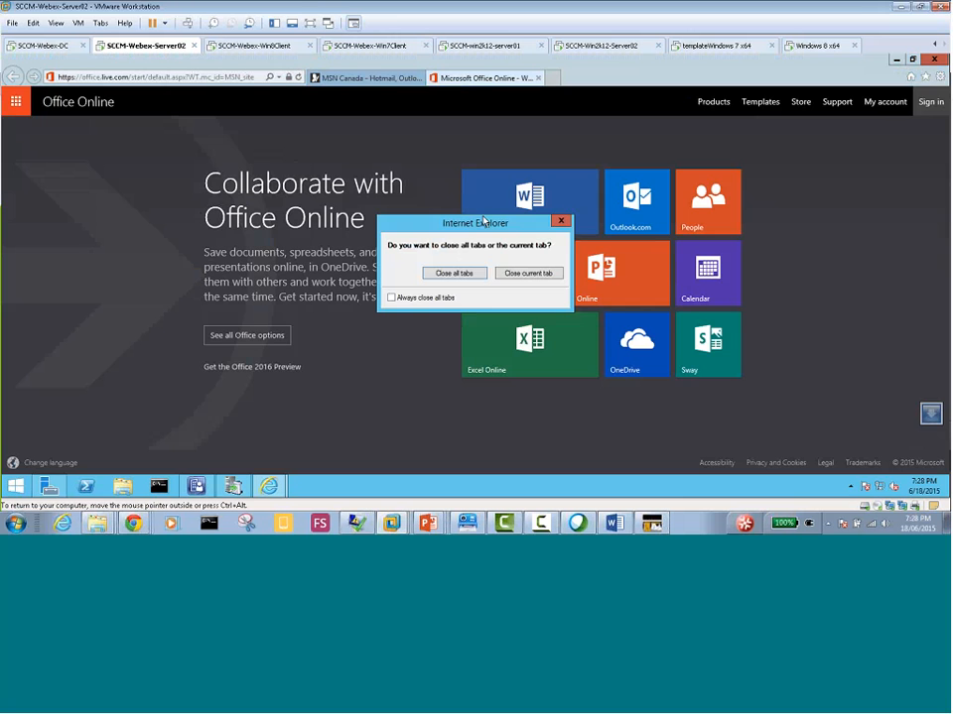
click(452, 273)
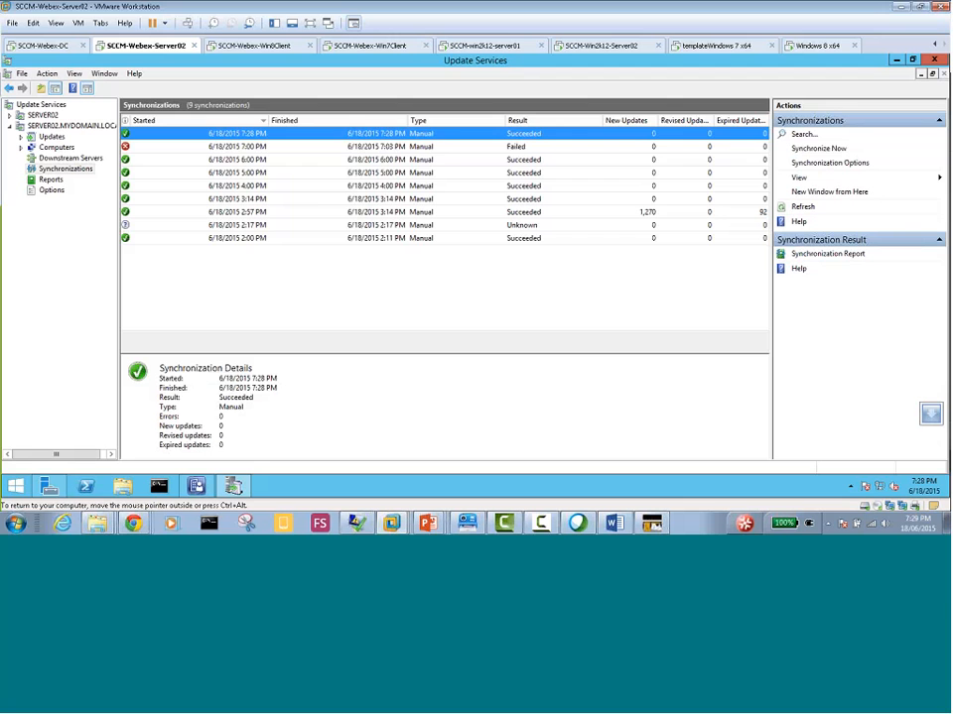
Review the details of the 6:00 PM and 2:57 PM synchronizations, and bring up the Configuration Manager console
click(147, 160)
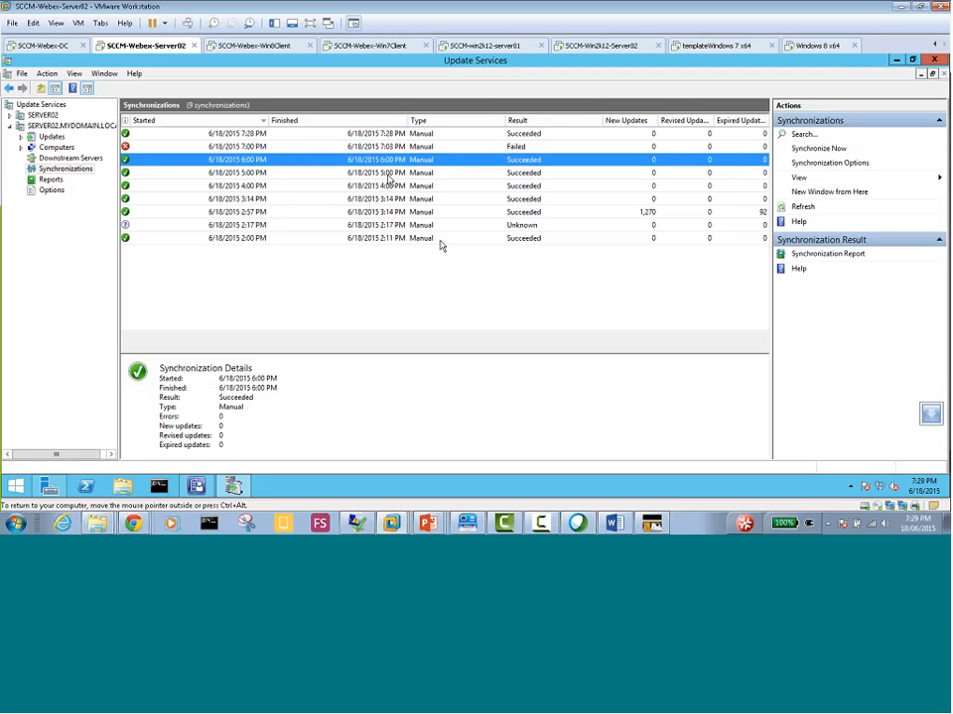
click(645, 213)
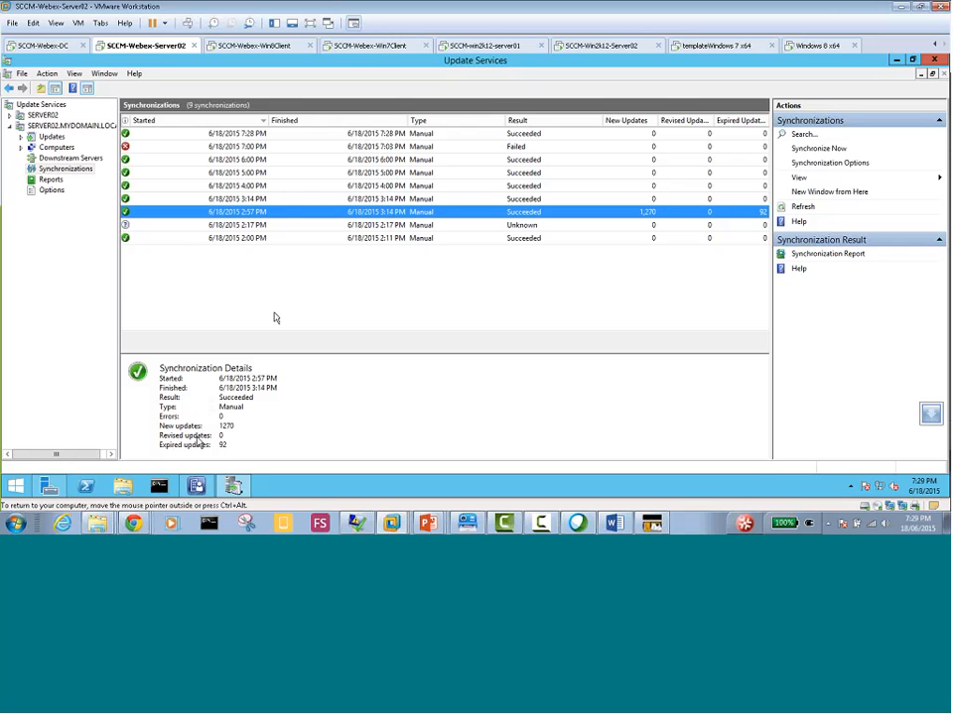
click(197, 486)
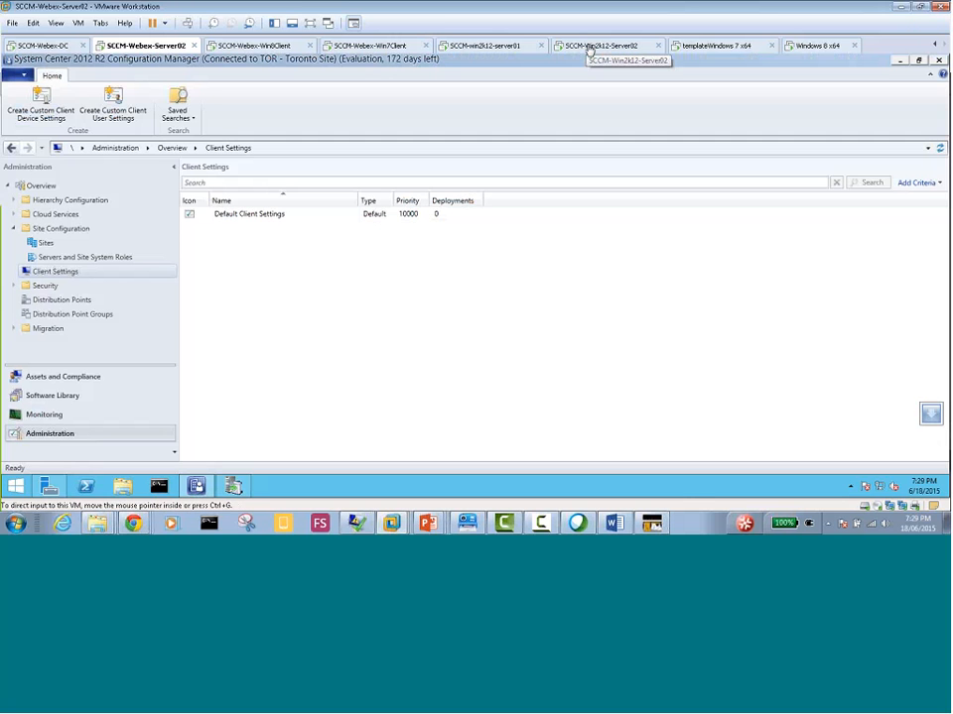
On SCCM-Win2k12-Server02, dismiss the post-installation notification, cancel the connection to SERVER04.WATANKABOB.COM, and close the Update Services console
click(590, 48)
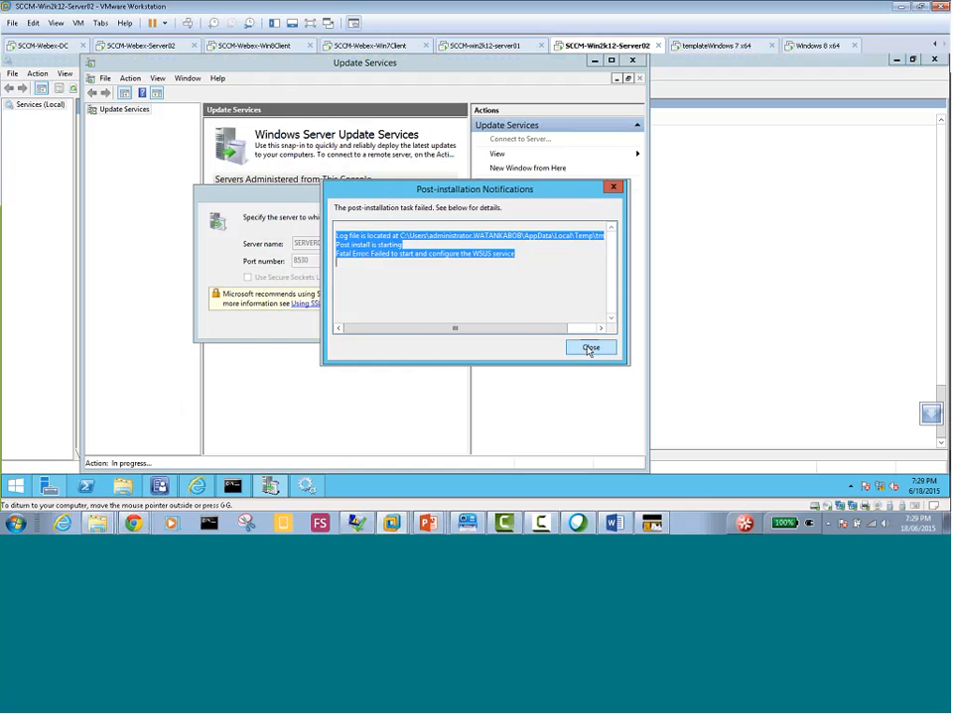
click(588, 346)
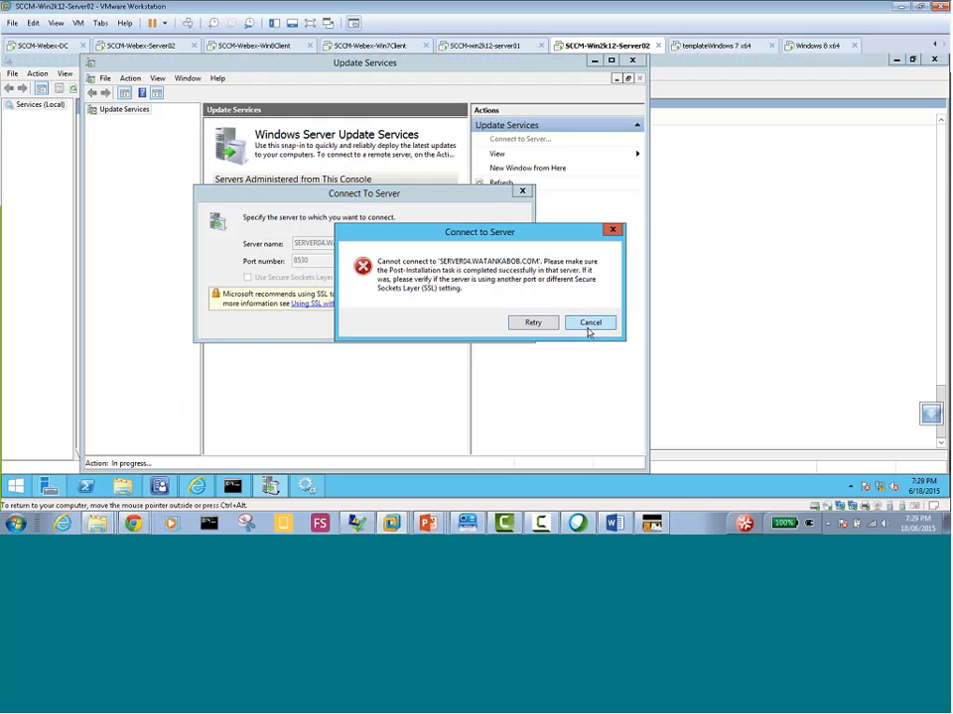
click(589, 323)
click(500, 323)
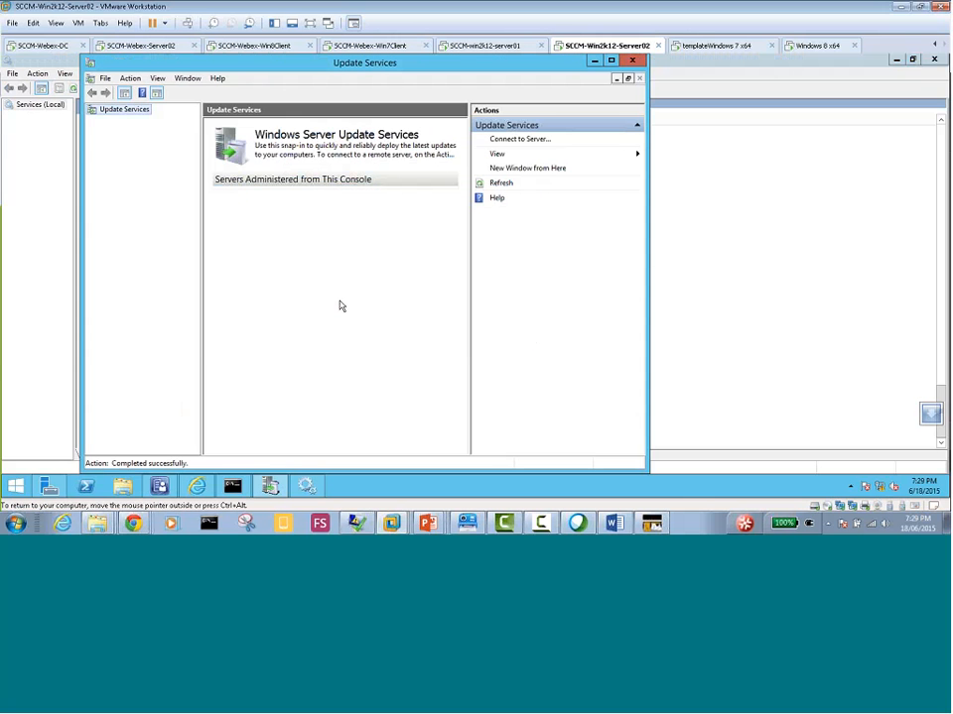
click(636, 62)
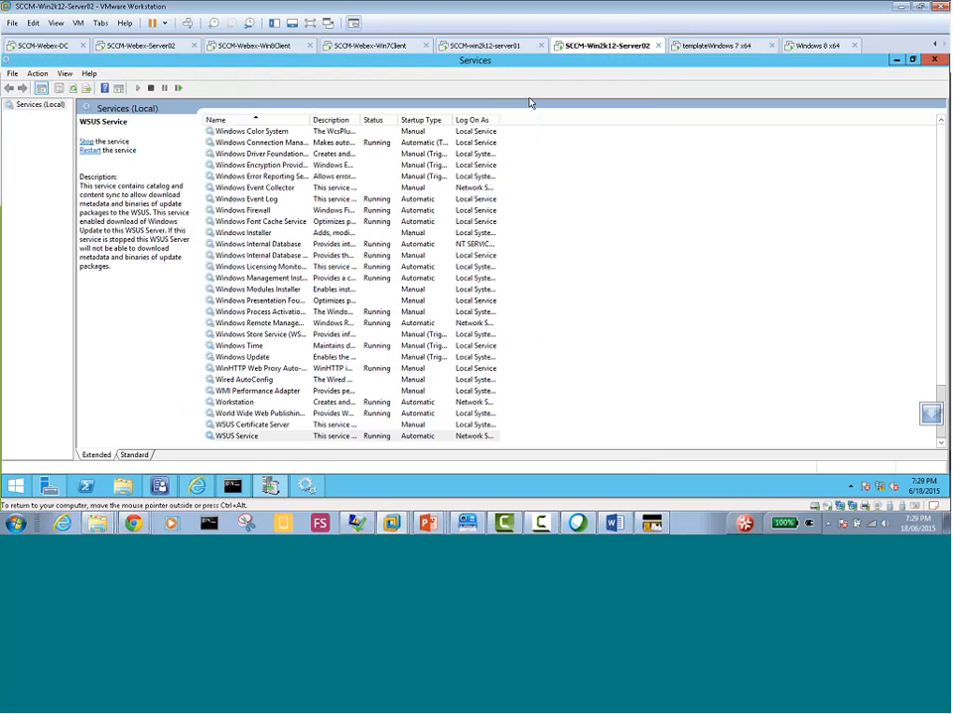
Check Software Update Point Synchronization Status in Configuration Manager on SCCM-Win2k12-Server02 and on SCCM-Webex-Server02
click(161, 489)
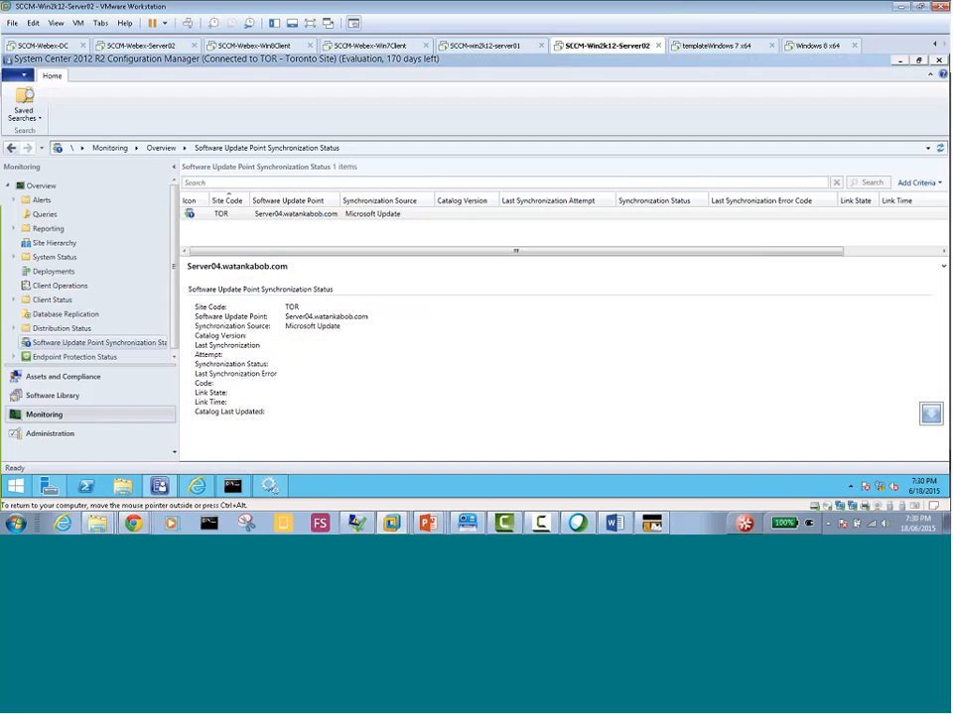
click(141, 46)
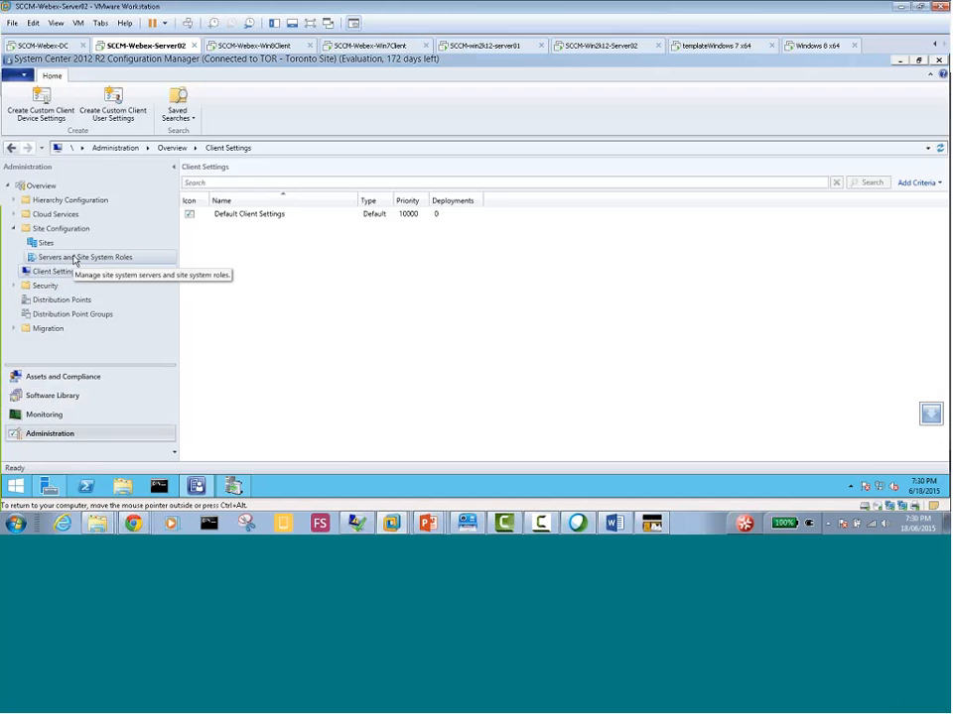
click(67, 415)
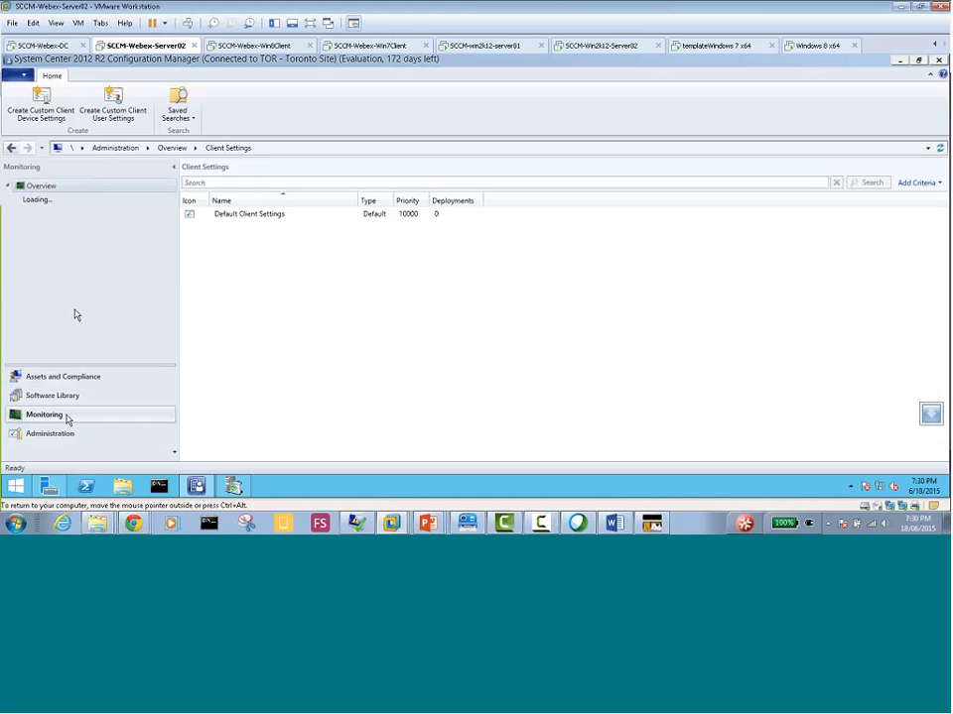
click(102, 344)
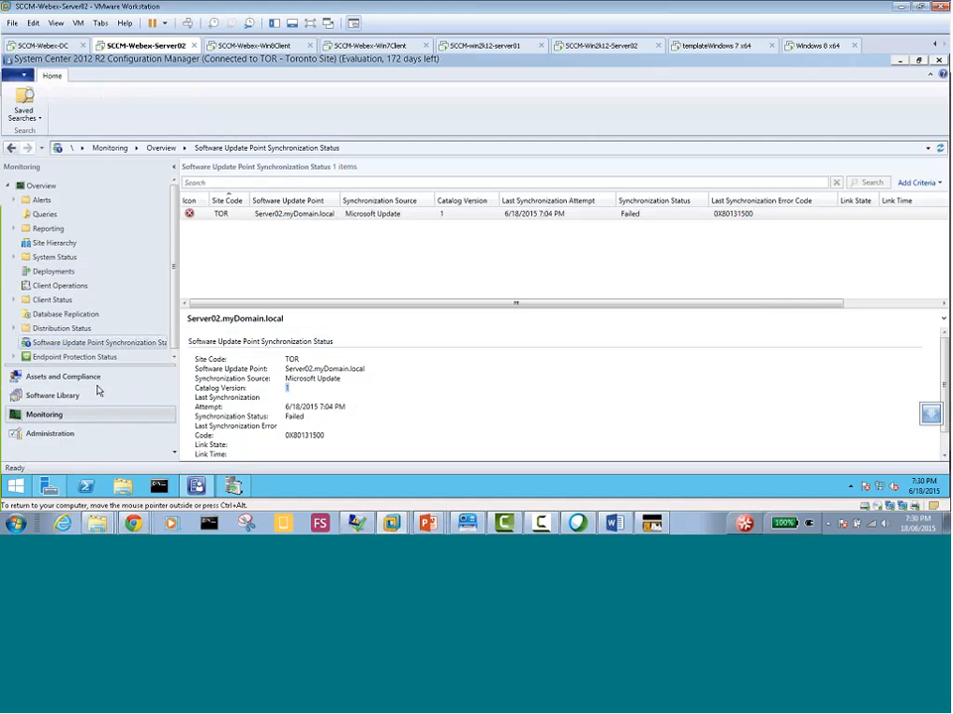
View All Software Updates in the Software Library, and return to the software update point synchronization status with an enlarged details area
click(53, 395)
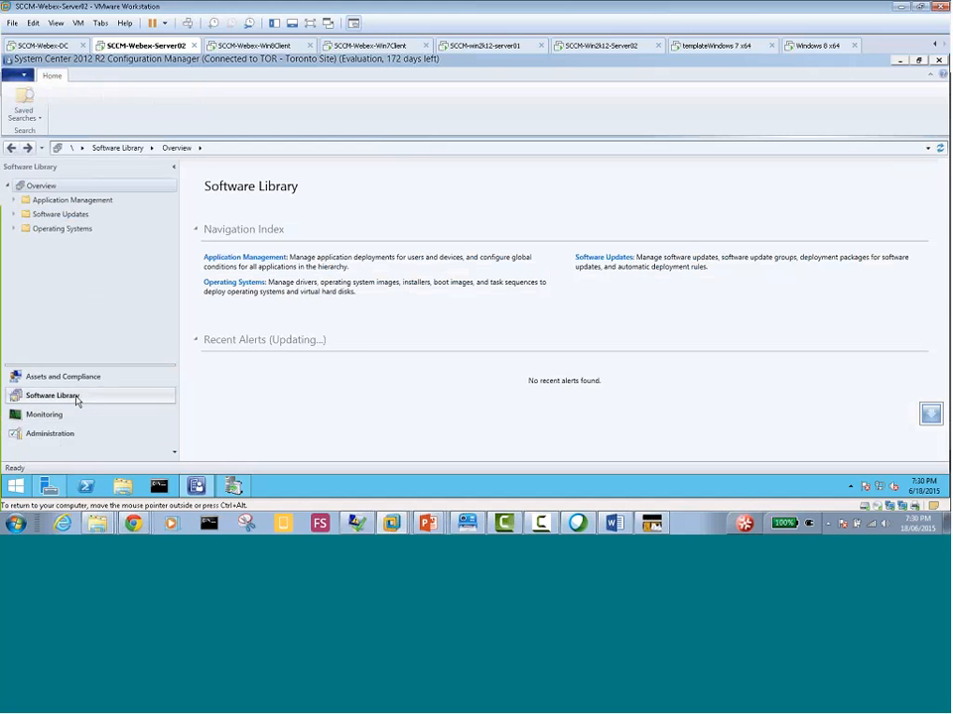
click(13, 214)
click(70, 229)
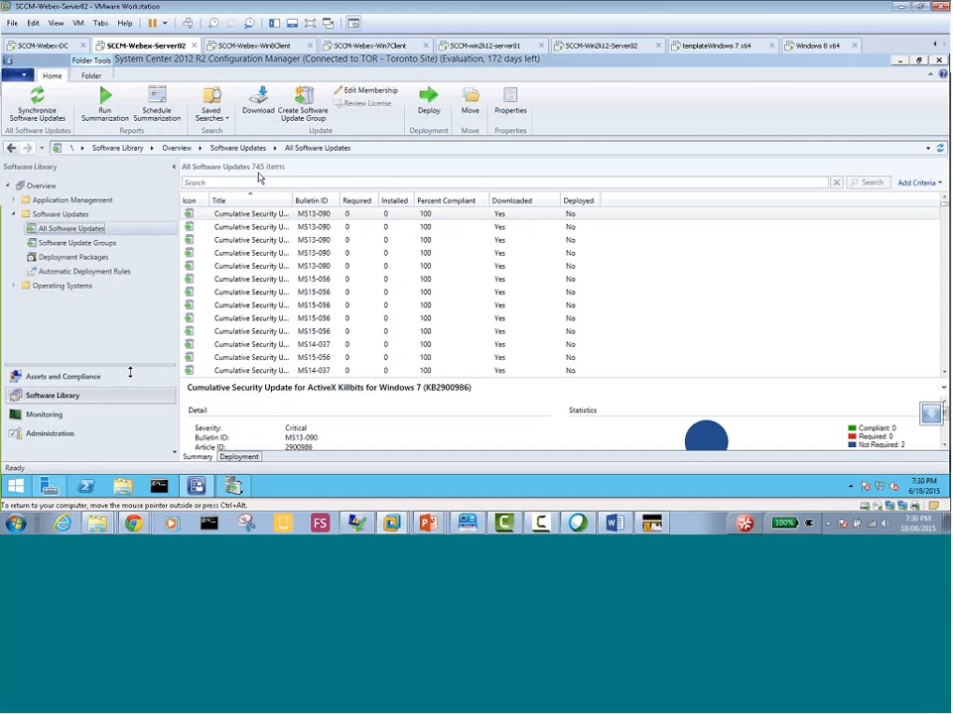
click(56, 419)
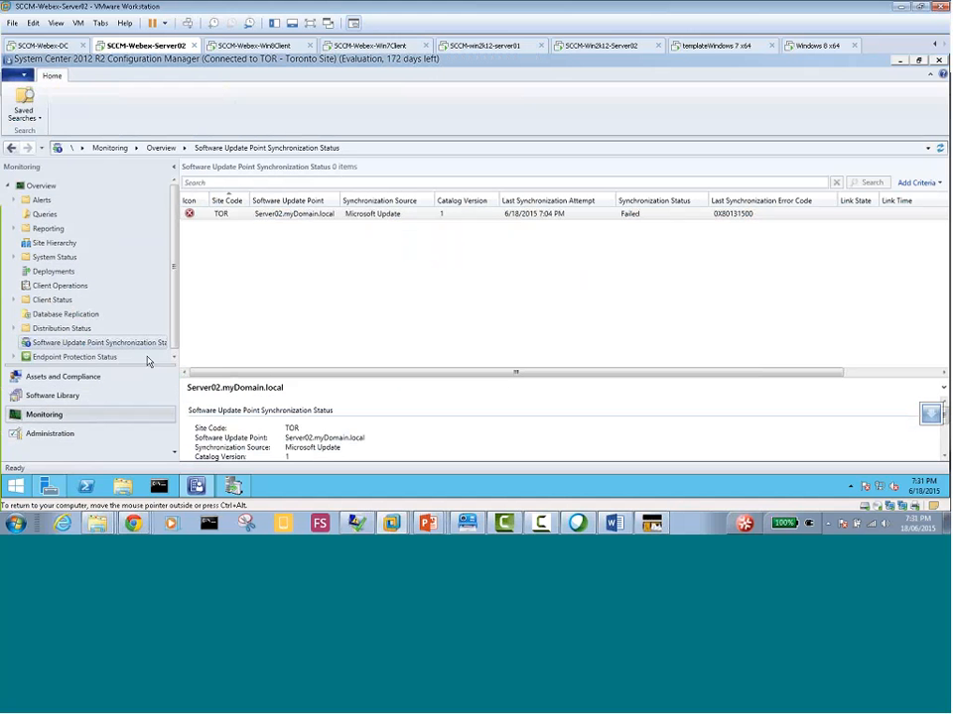
drag(261, 375, 262, 309)
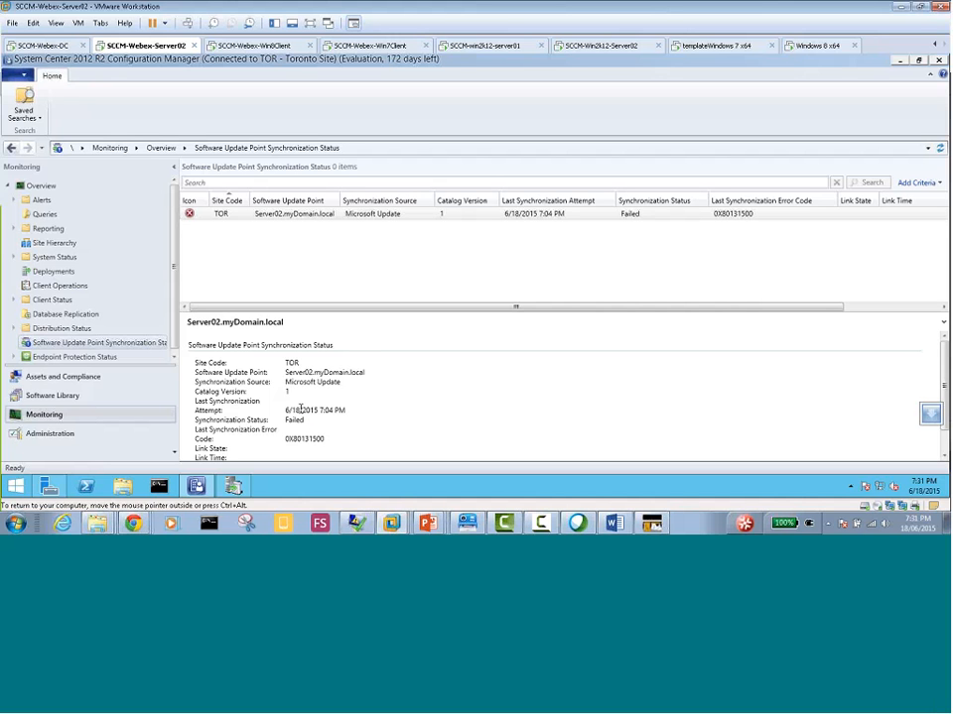
Switch to Update Services and remove the duplicate SERVER02 entry from the console
double_click(287, 392)
click(235, 487)
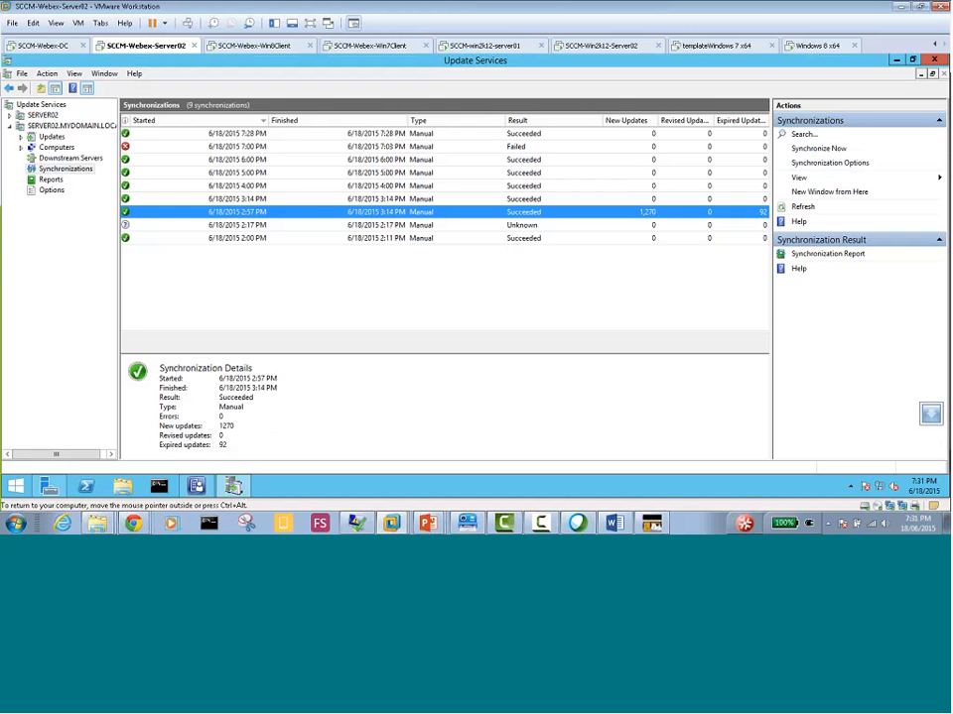
right_click(72, 175)
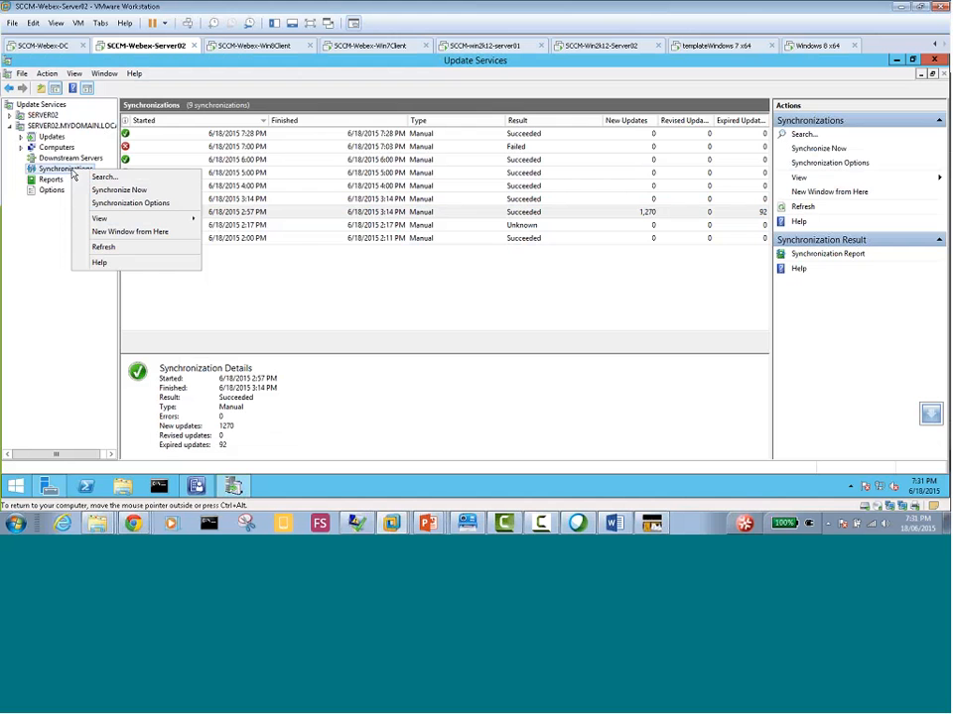
click(45, 117)
right_click(46, 117)
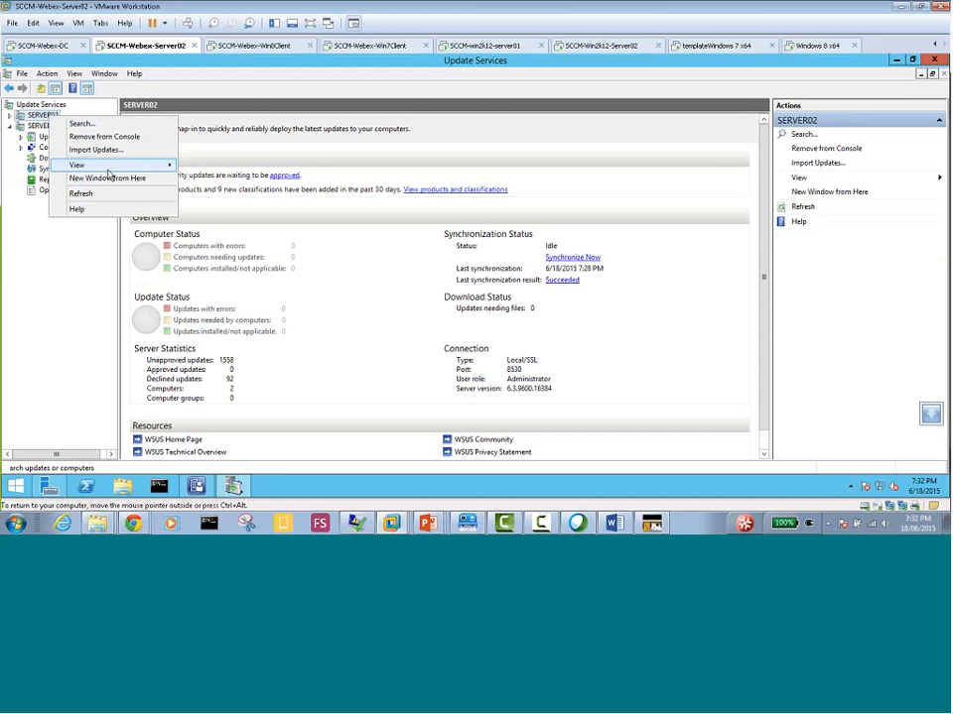
click(104, 136)
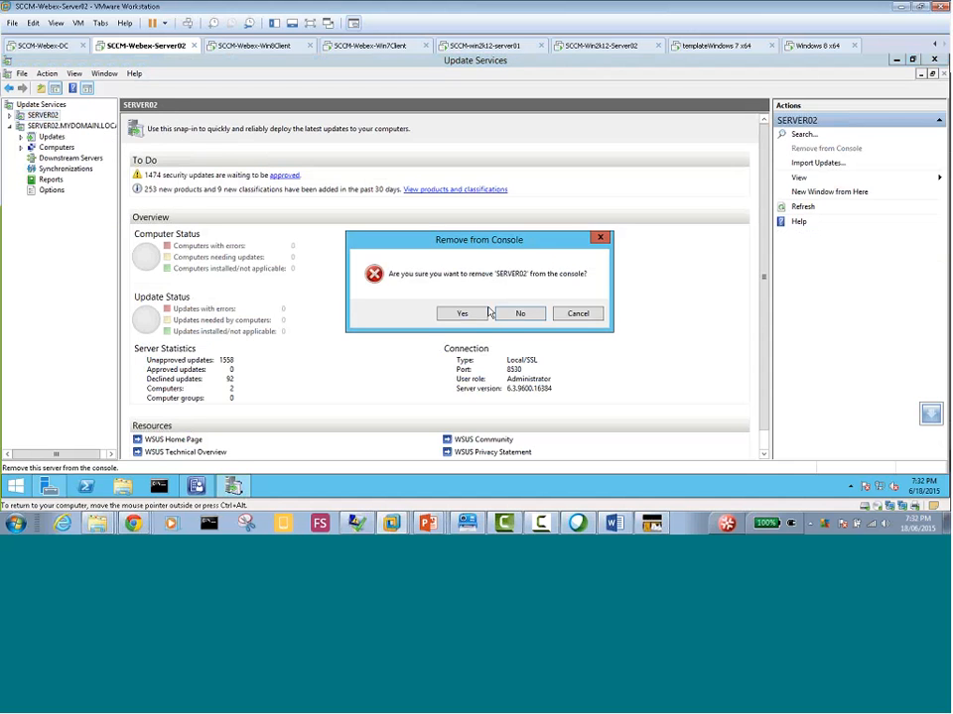
click(471, 315)
View the synchronization history of SERVER02.MYDOMAIN.LOCAL, and look at its All Updates list
click(79, 116)
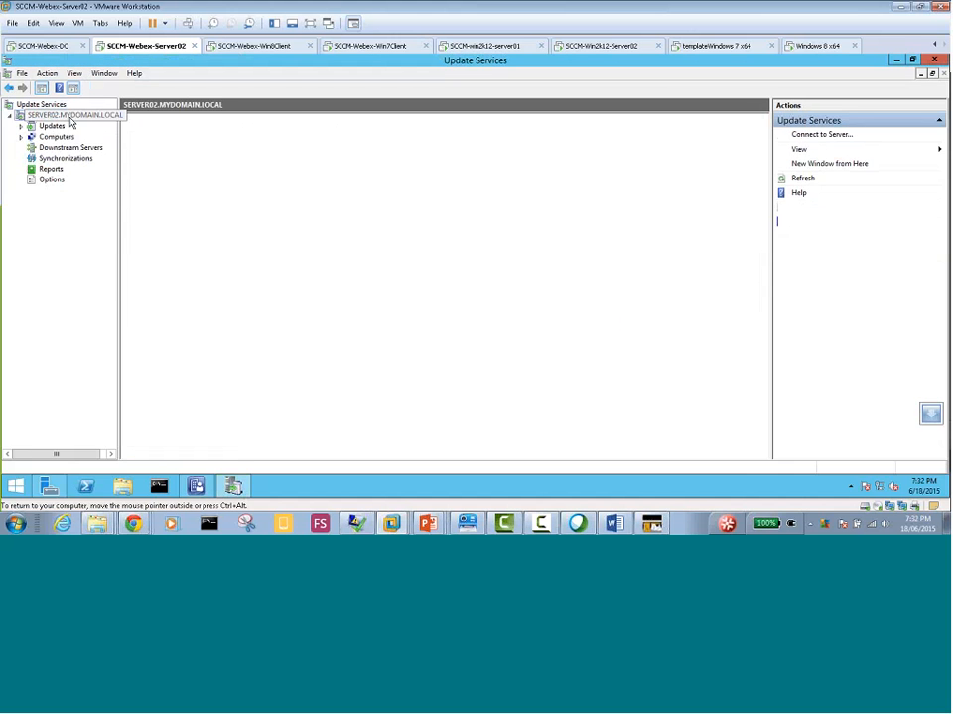
click(65, 158)
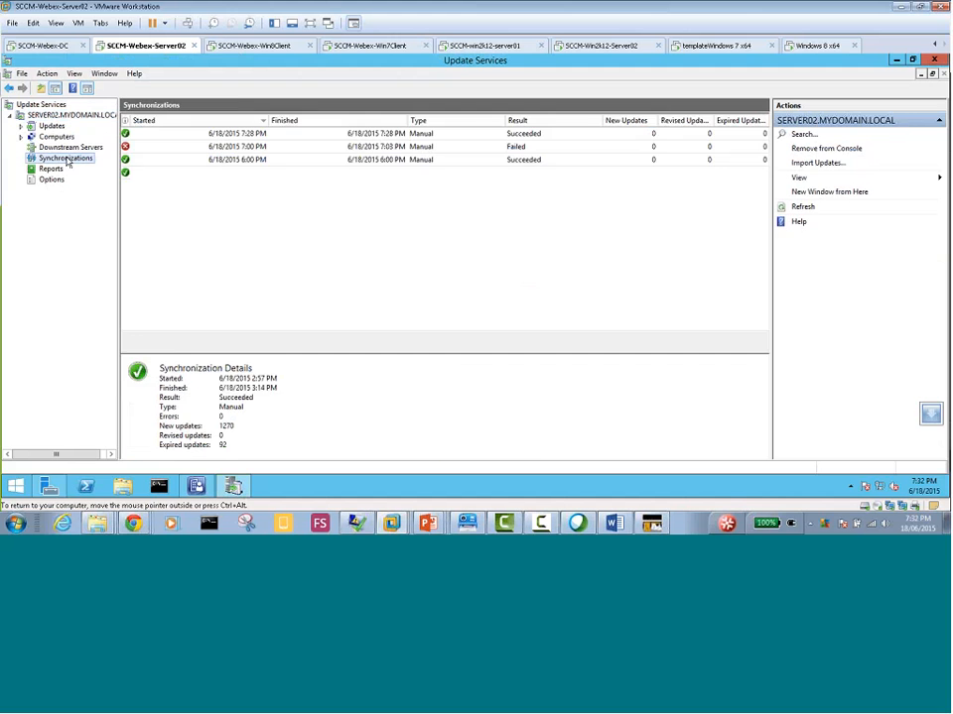
click(42, 128)
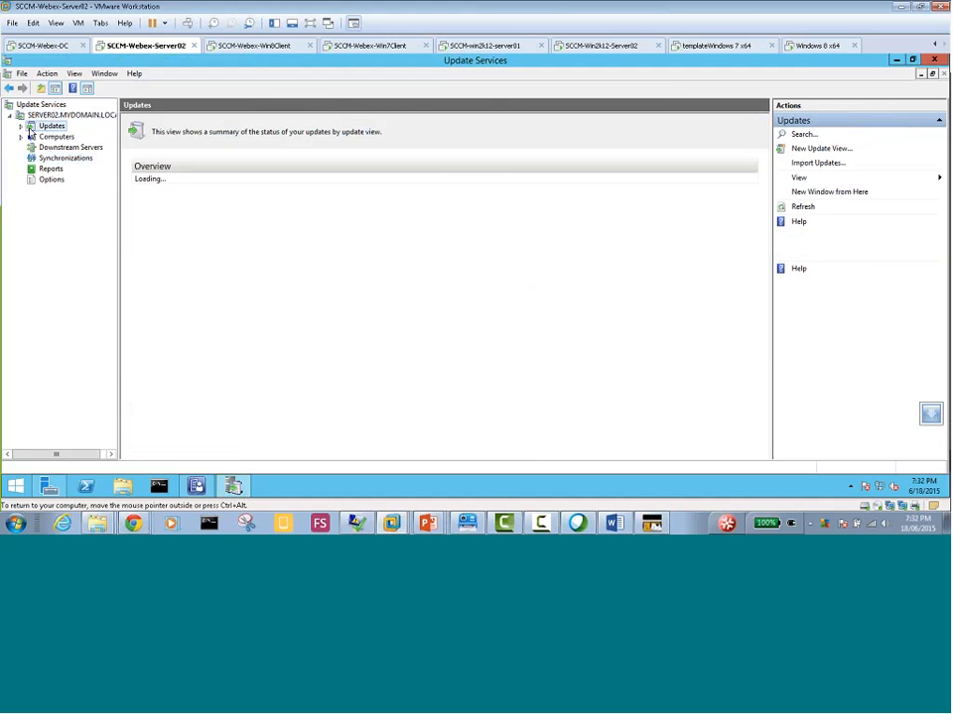
click(21, 127)
click(65, 136)
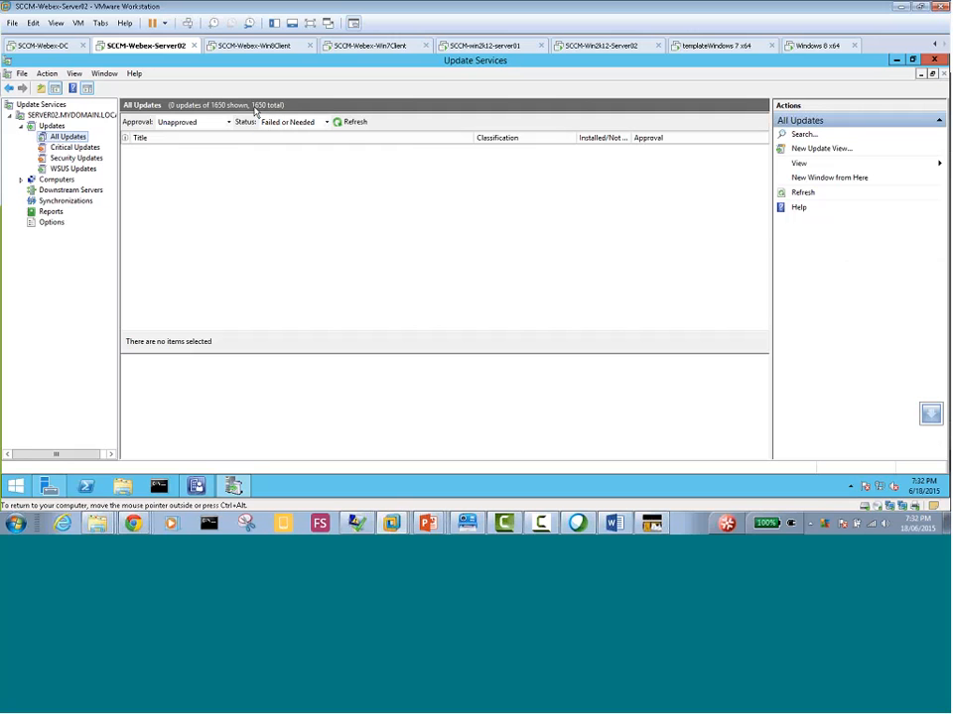
Switch to Configuration Manager, and run a software update synchronization from All Software Updates in the Software Library
click(196, 486)
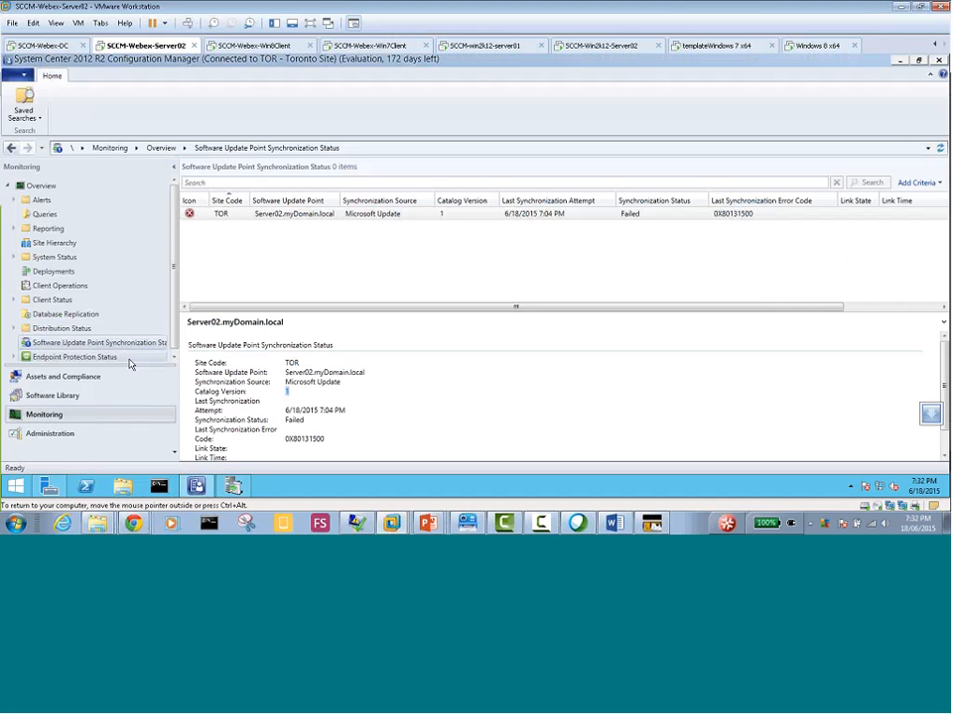
click(73, 402)
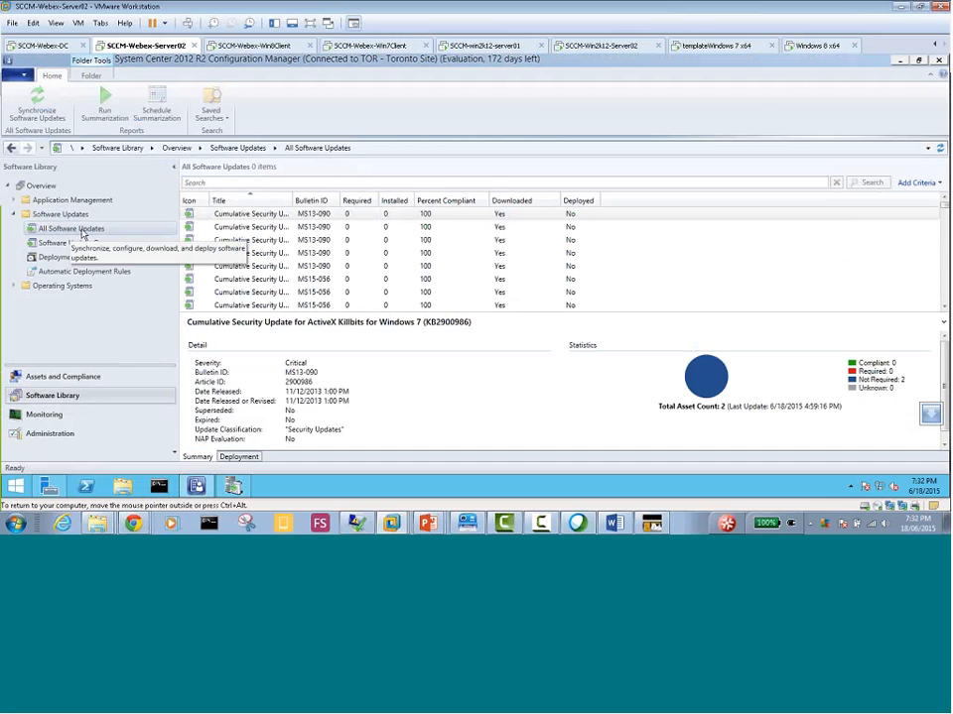
right_click(84, 234)
click(100, 239)
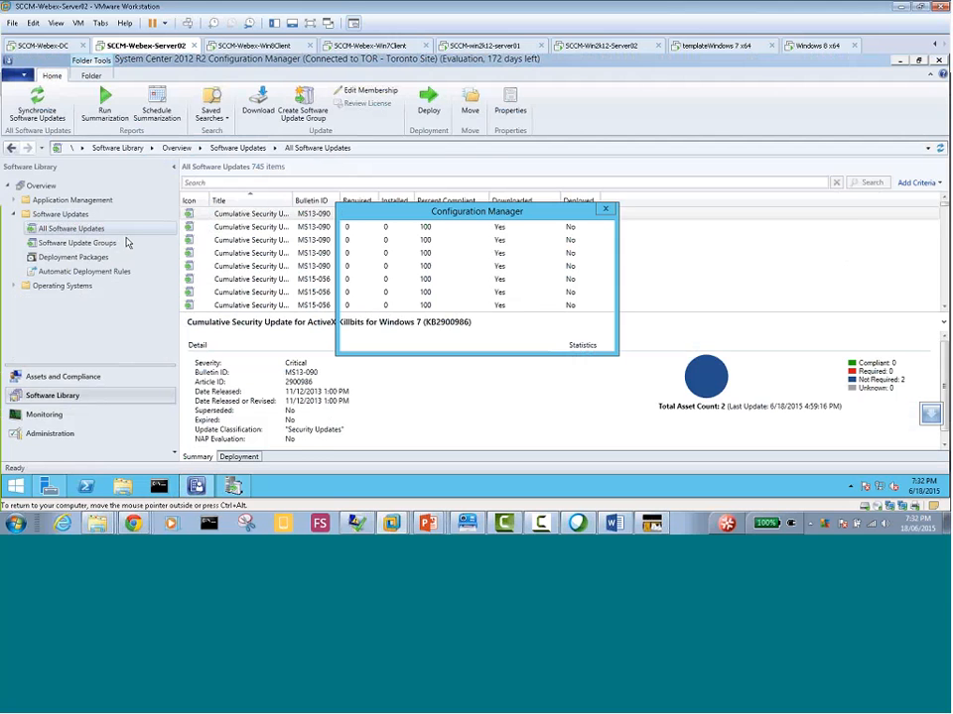
click(526, 337)
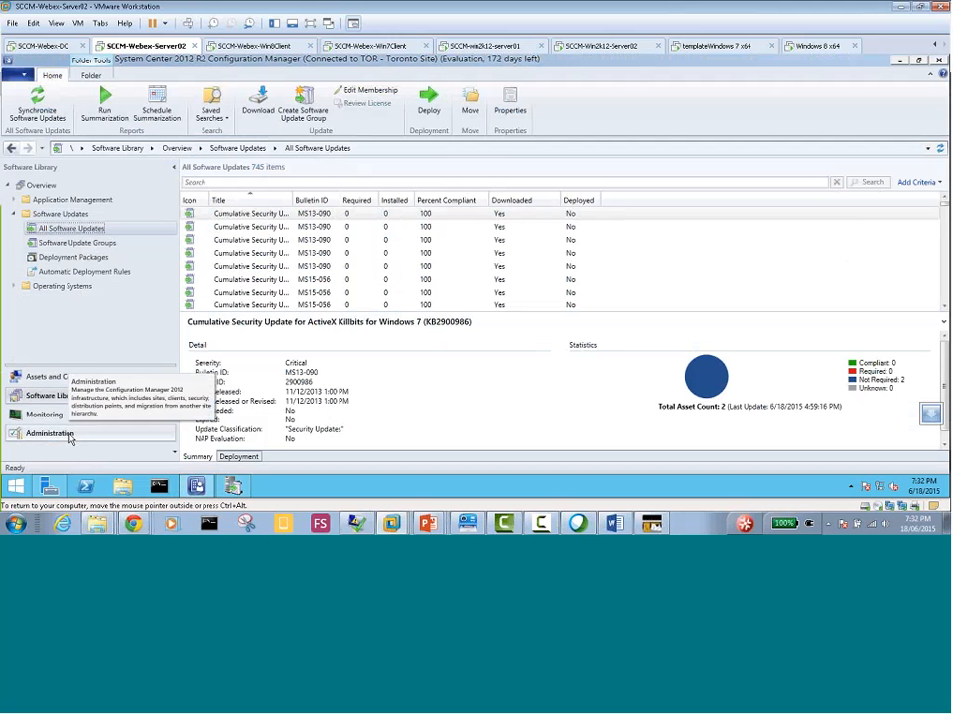
Return to Update Services, review the details of the 7:28 PM synchronization, and locate the Synchronize Now command
click(233, 485)
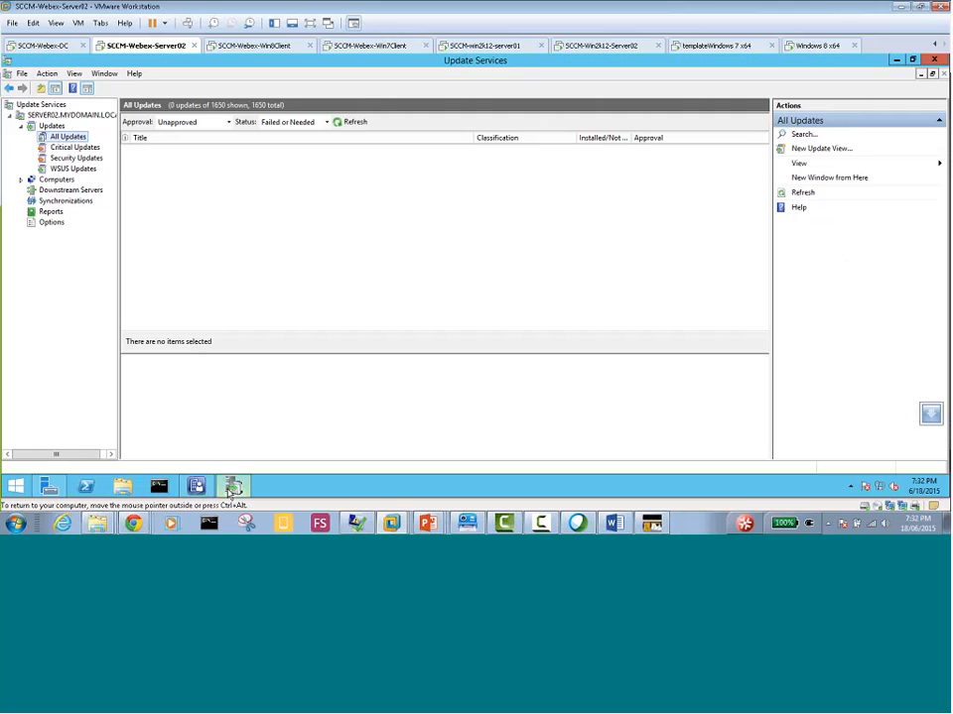
click(65, 202)
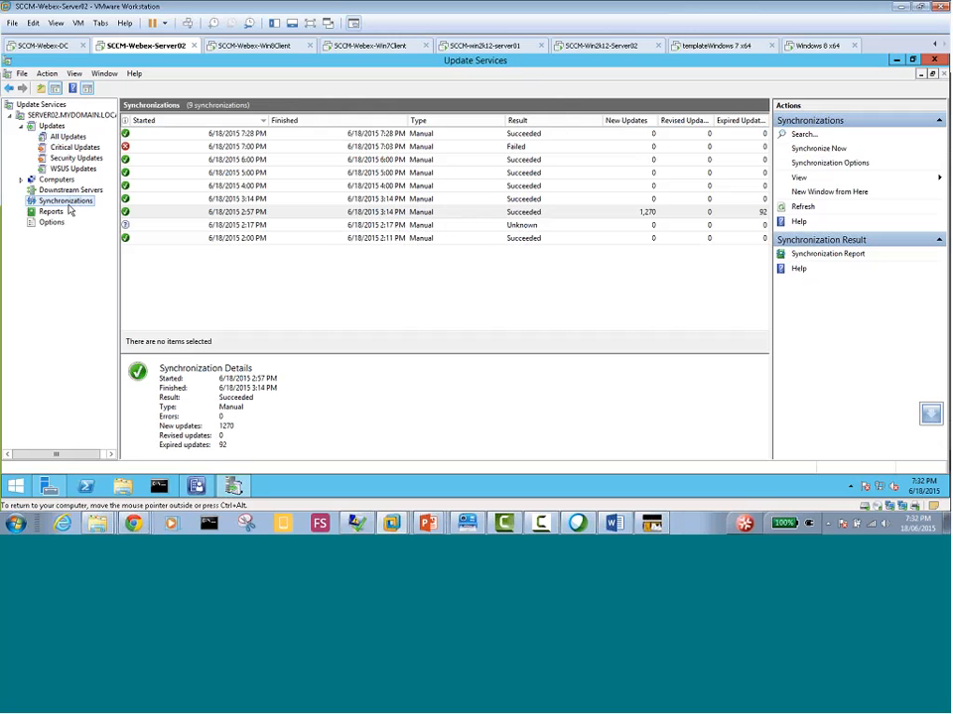
click(517, 135)
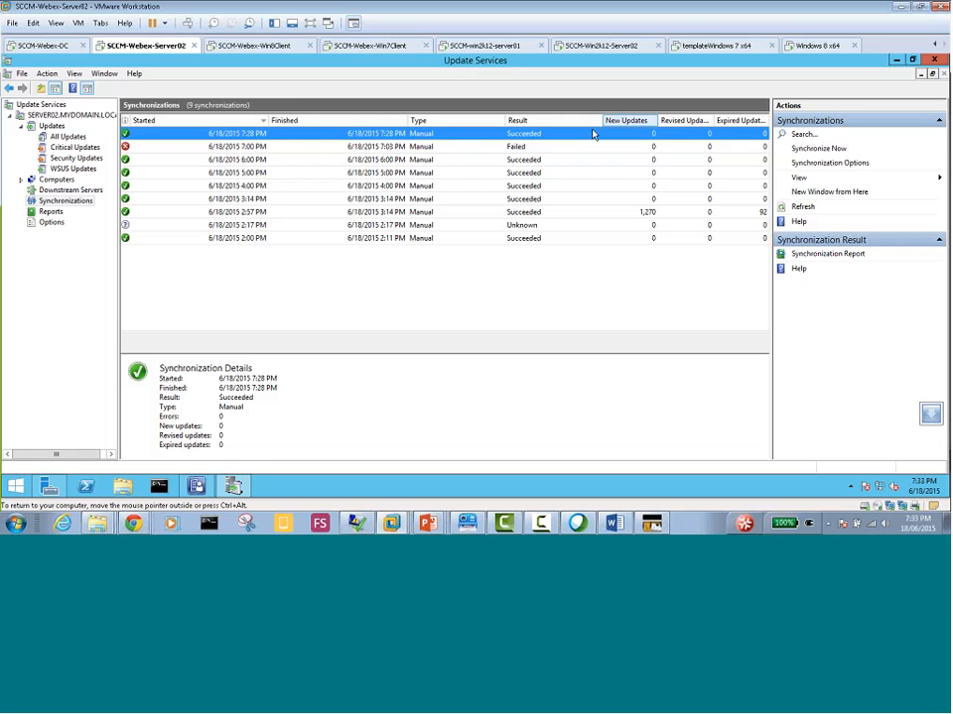
right_click(75, 204)
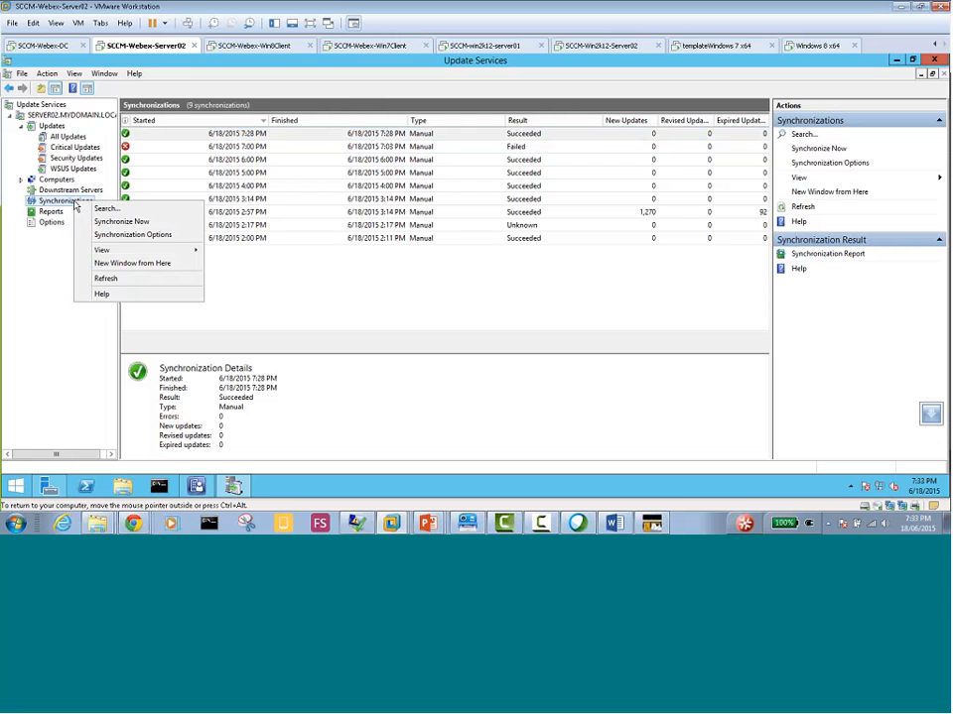
click(124, 221)
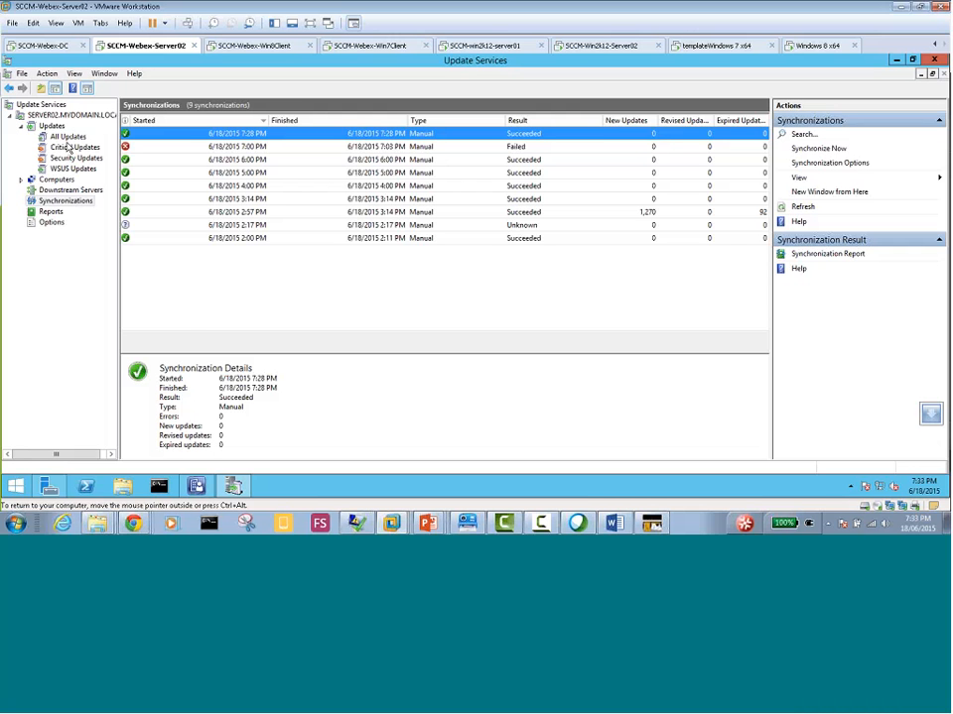
click(61, 106)
Switch to the WSUS and SUP notes in Word, and add an empty item 9 to the numbered list
key(ctrl+alt)
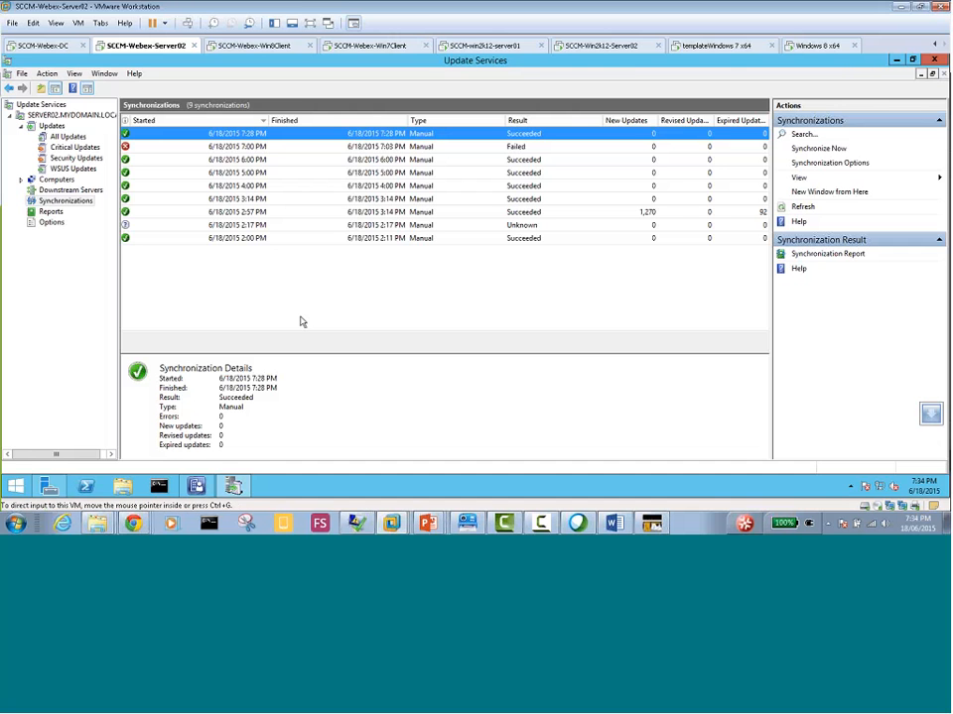
key(alt+Tab)
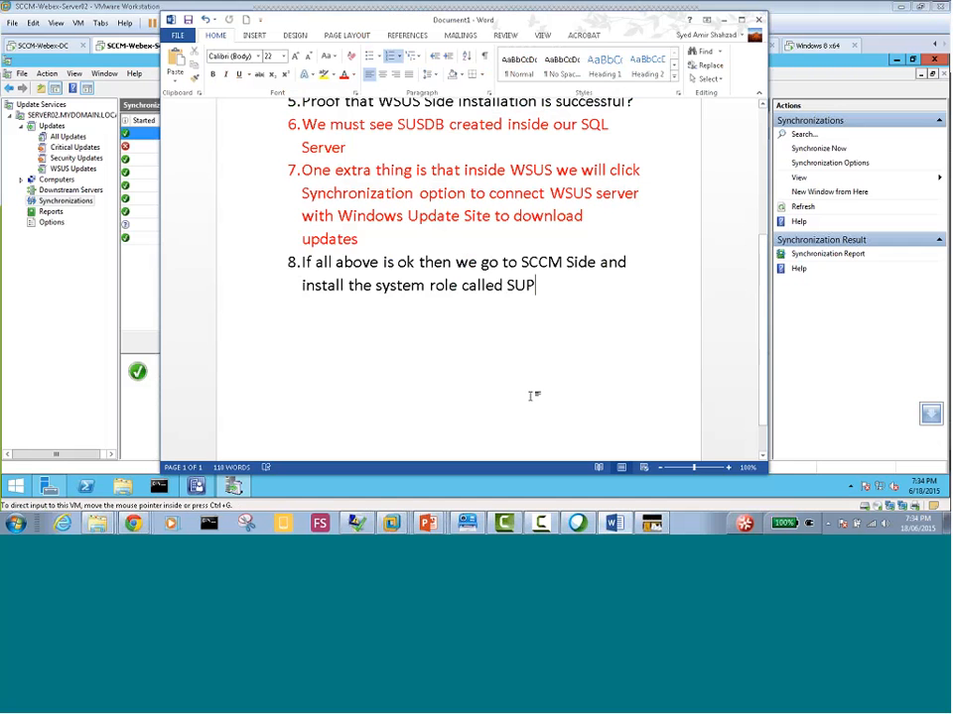
key(Return)
key(XF86AudioMute)
key(XF86AudioMicMute)
mouse_move(426, 522)
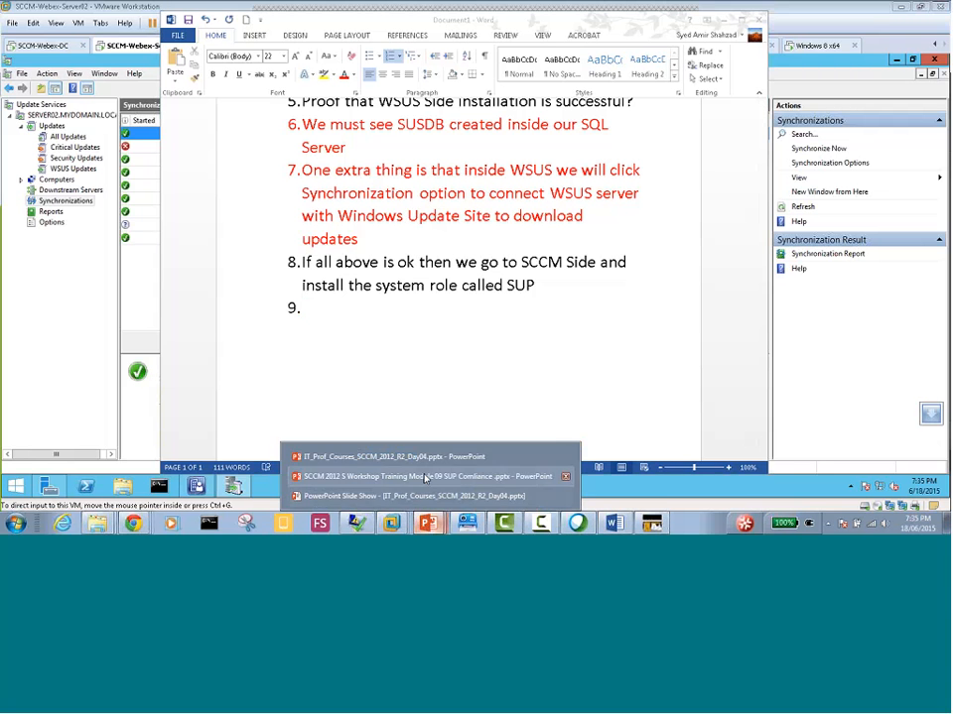
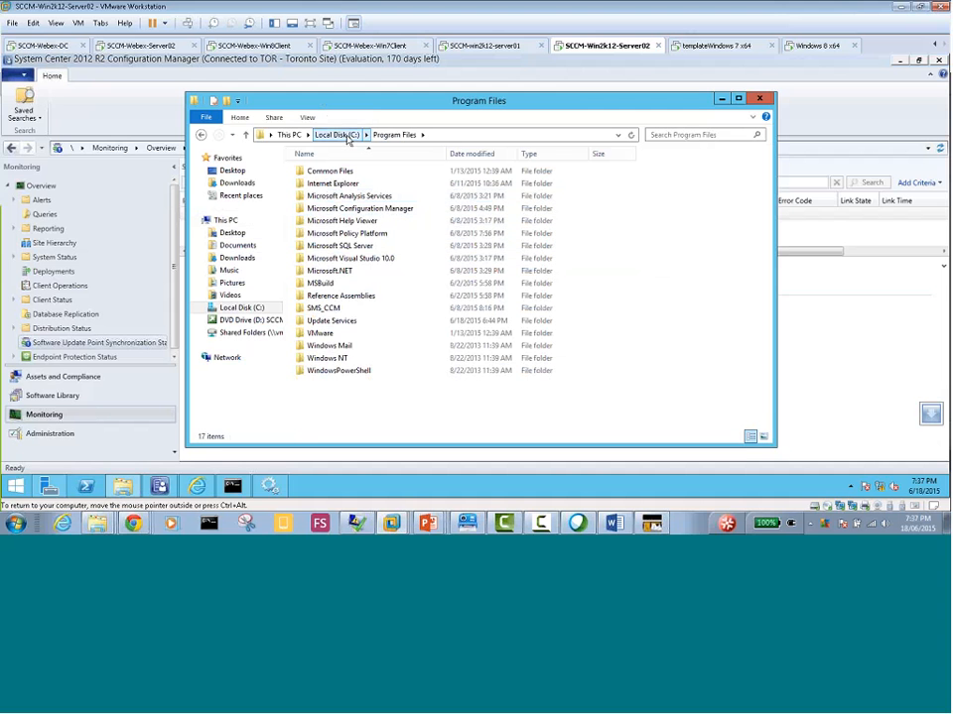
Browse to C:\Program Files\Microsoft Configuration Manager\Logs and open the wsyncmgr log
click(342, 136)
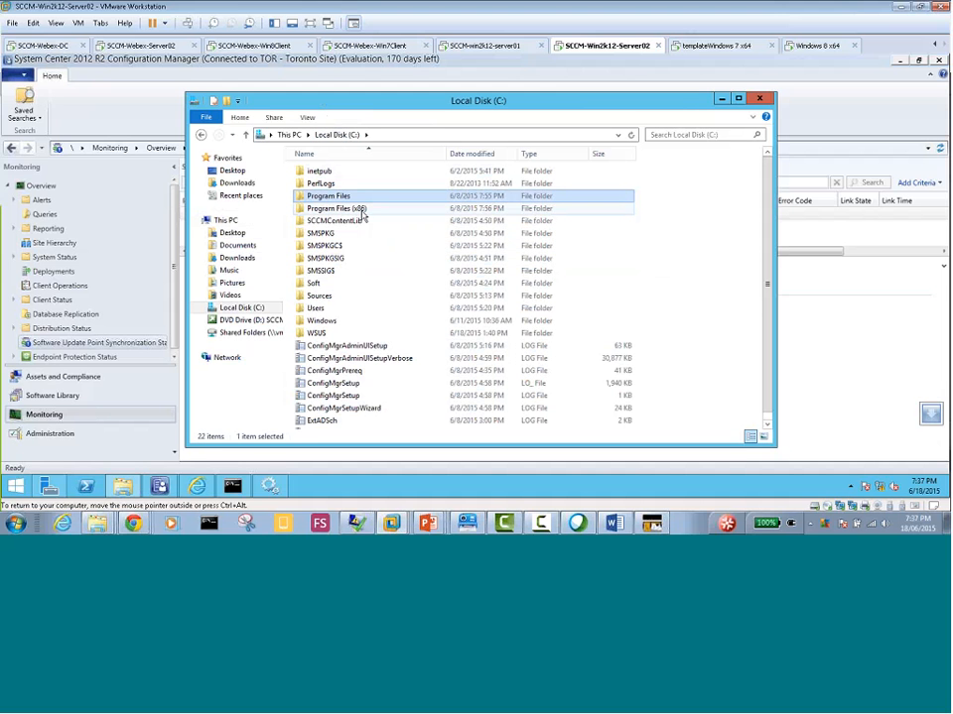
double_click(340, 197)
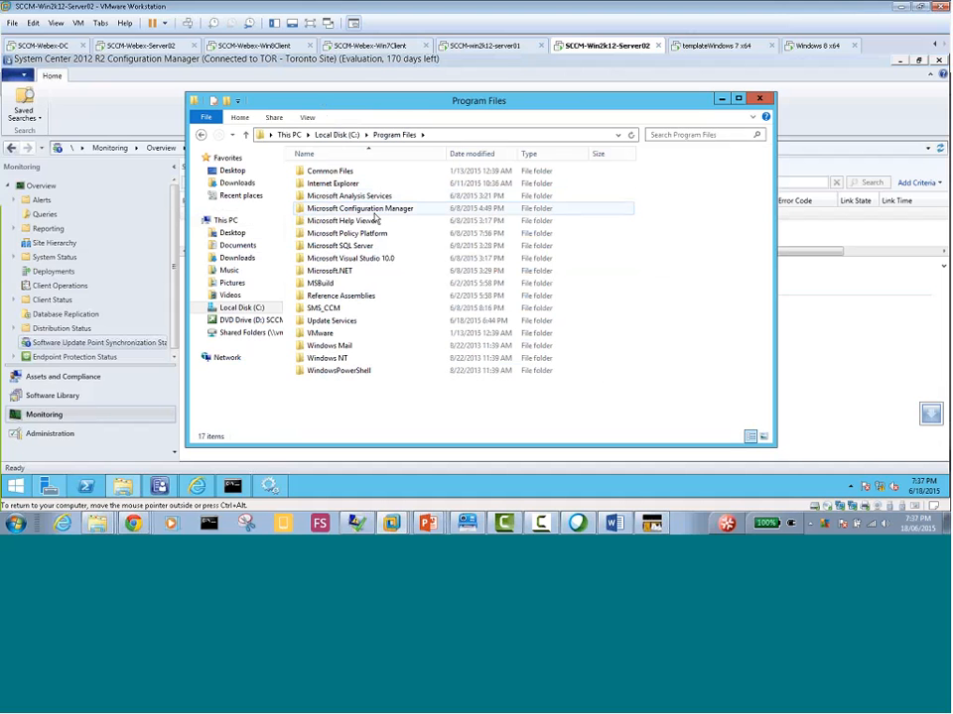
double_click(375, 210)
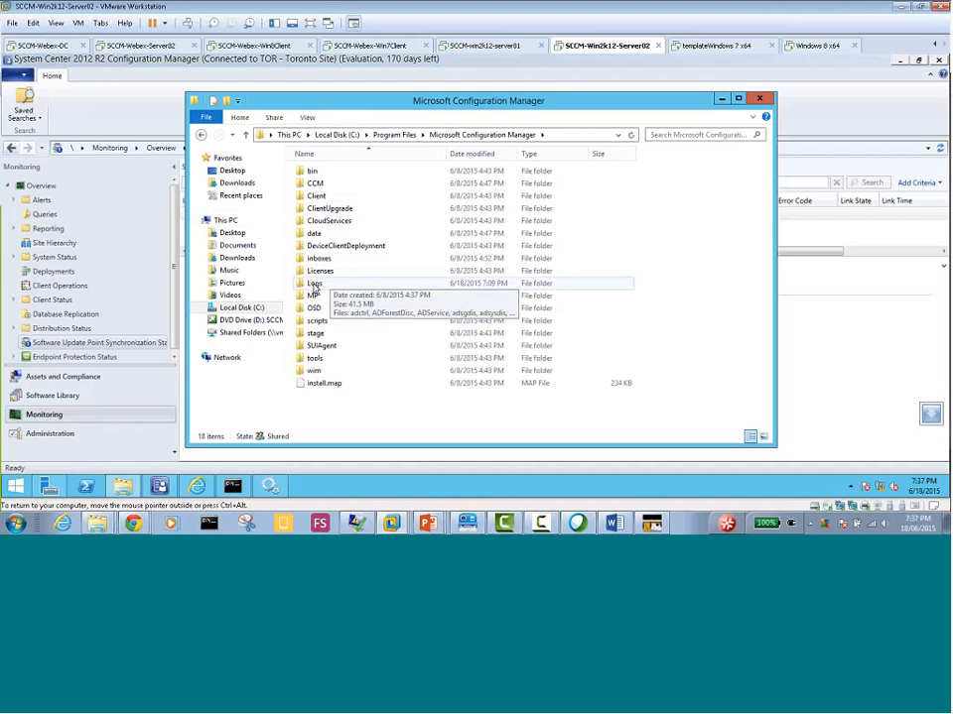
double_click(315, 284)
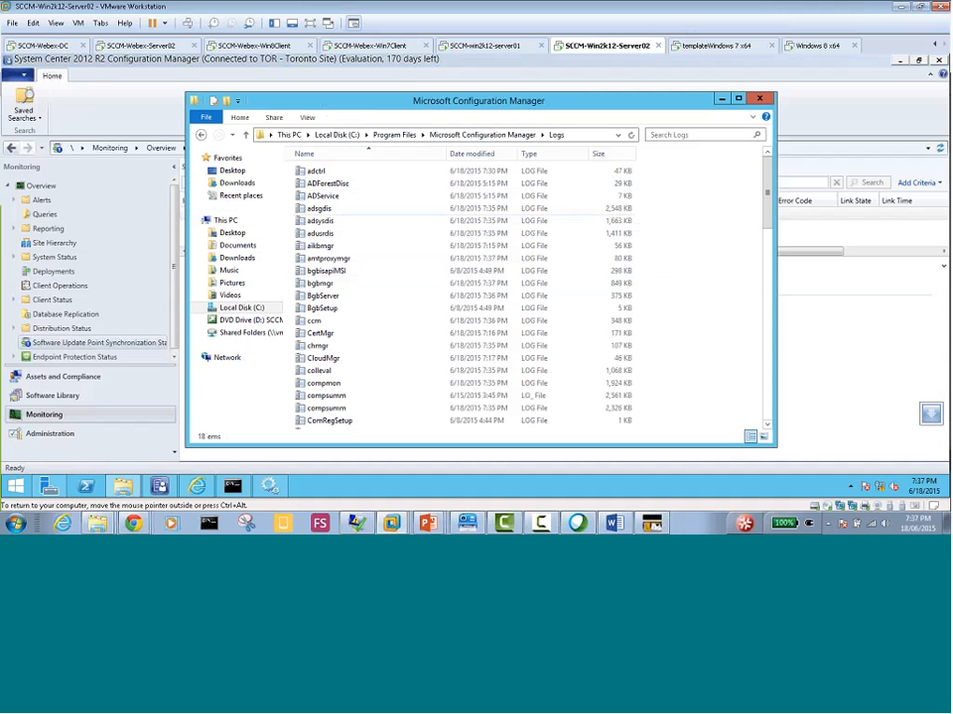
click(337, 258)
scroll(337, 260, down, 18)
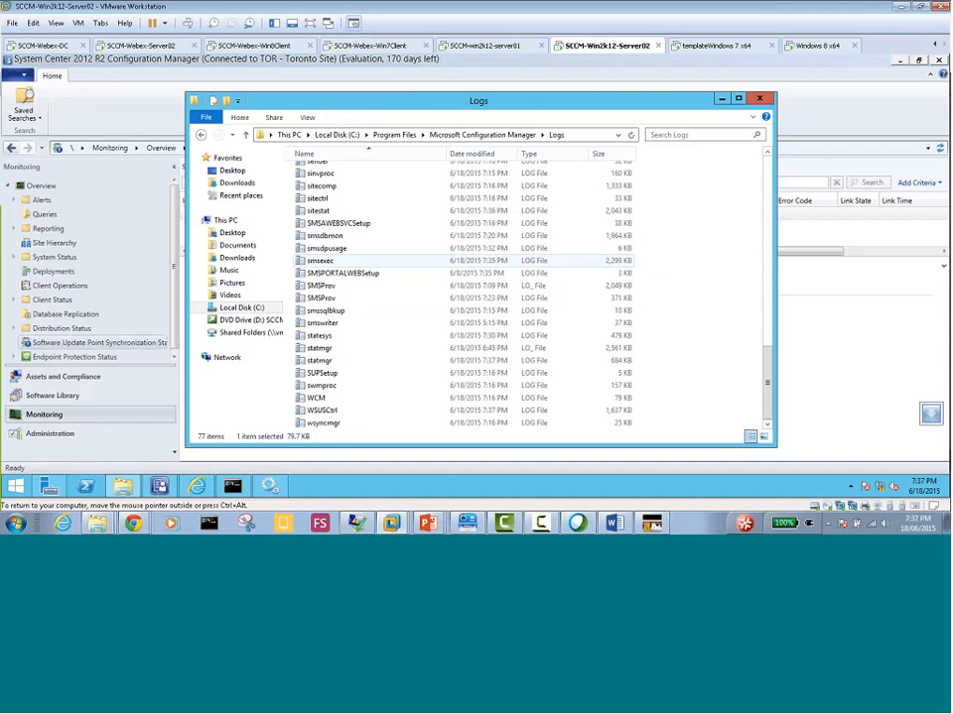
scroll(333, 407, down, 1)
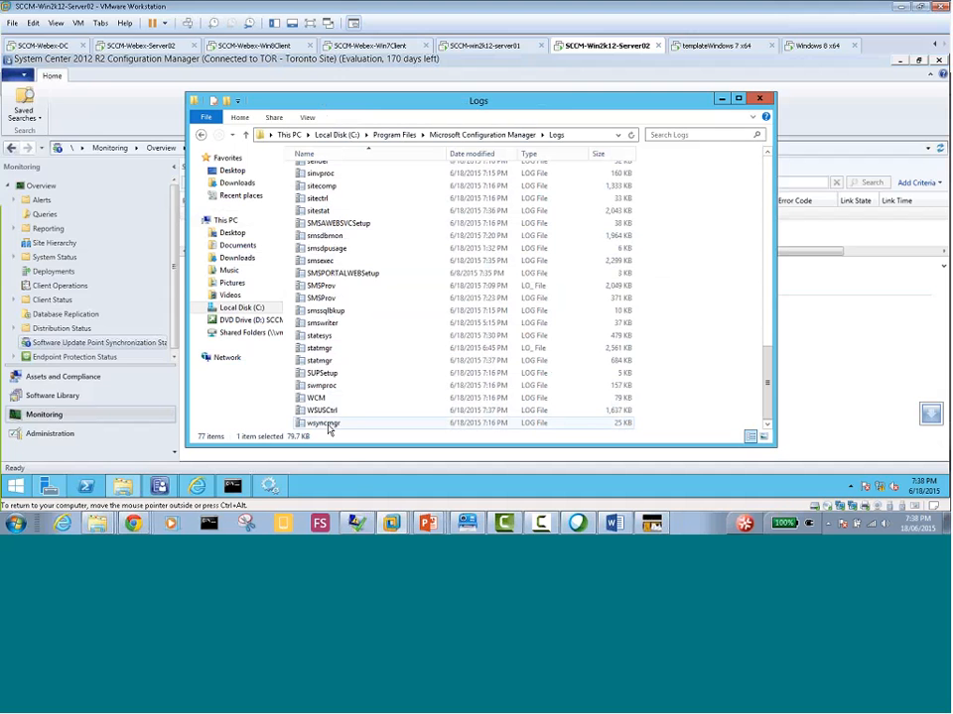
double_click(333, 425)
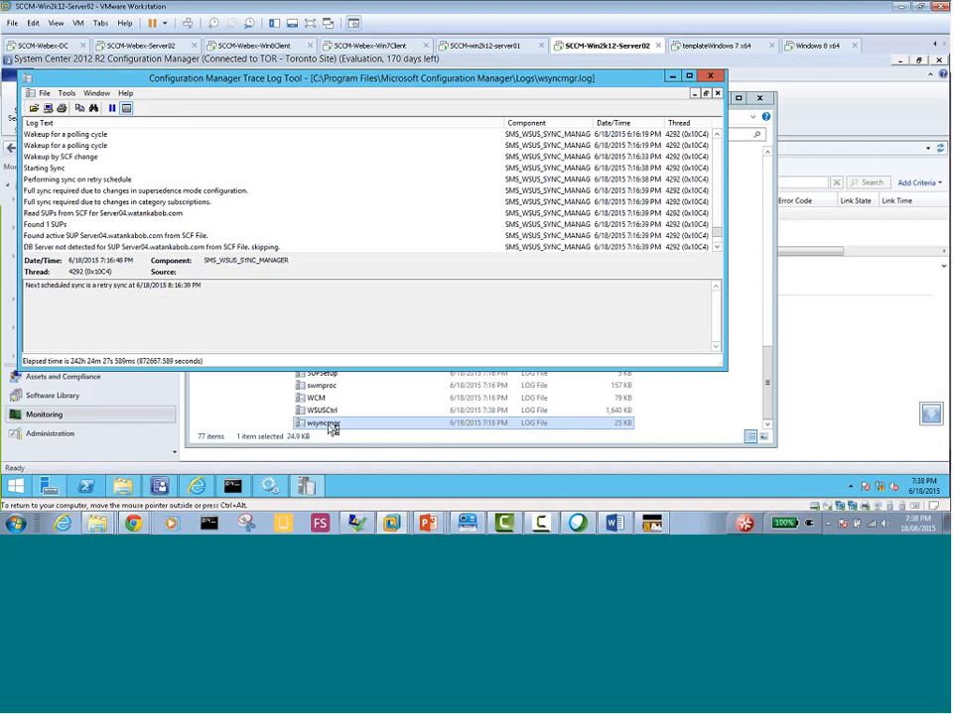
Open the WCM log from the same folder, review its latest entries, and return to the wsyncmgr log
double_click(323, 399)
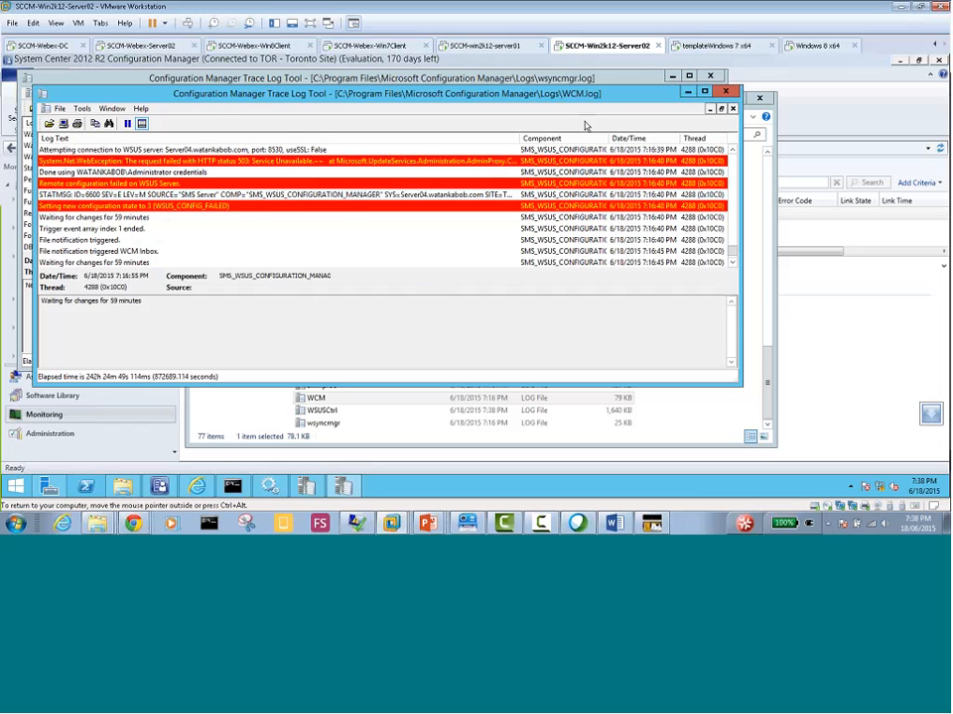
click(687, 92)
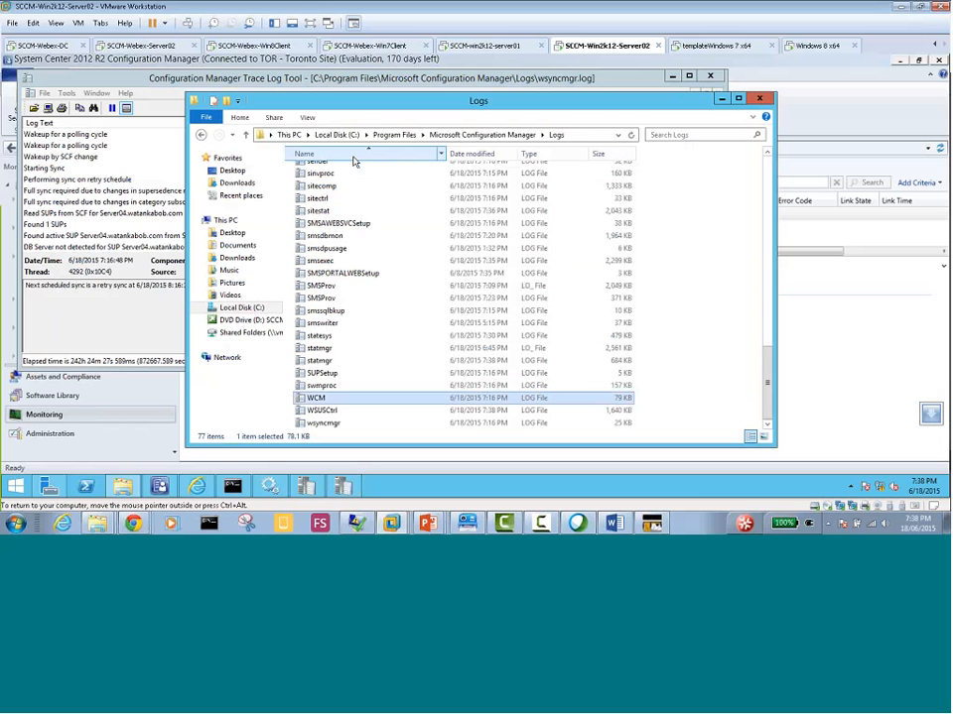
click(344, 489)
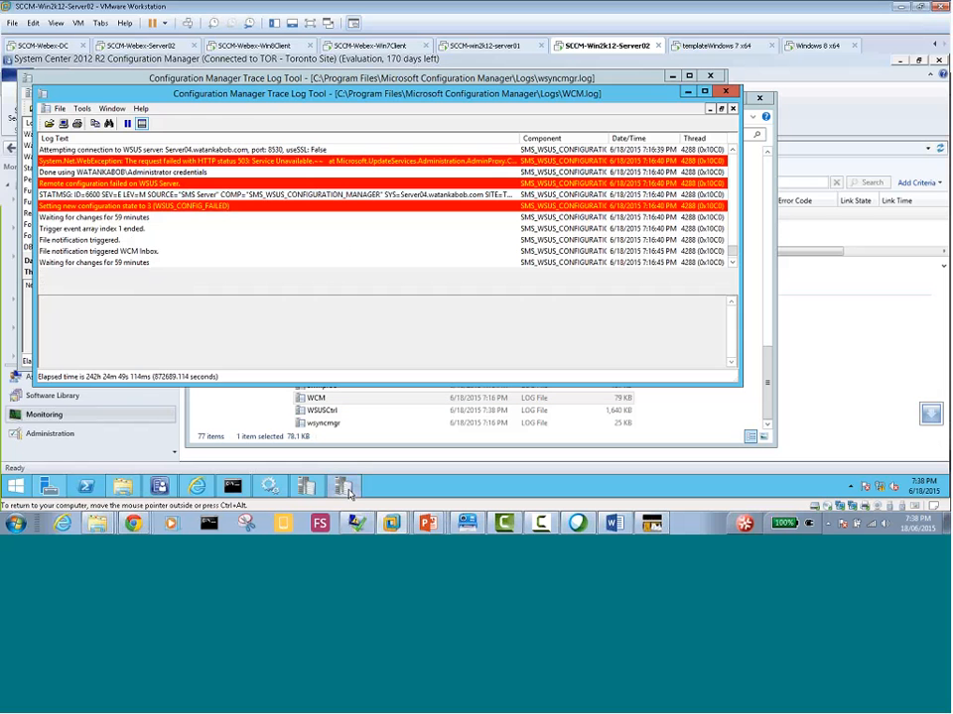
click(309, 489)
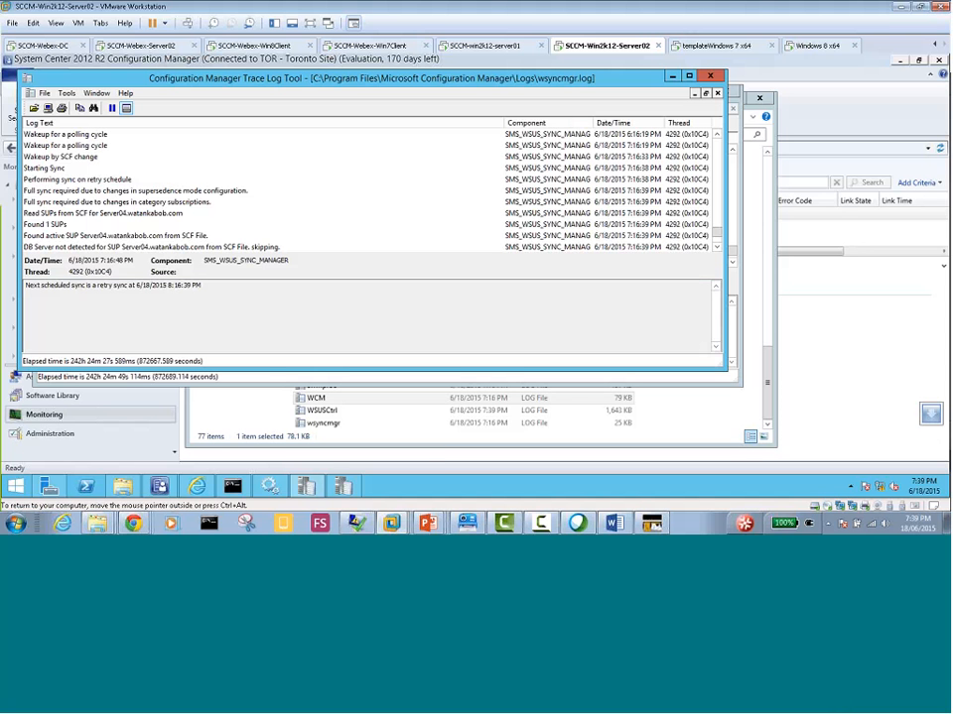
Switch to the SCCM-Webex-Server02 virtual machine and open its C:\Program Files\Microsoft Configuration Manager\Logs folder
click(138, 46)
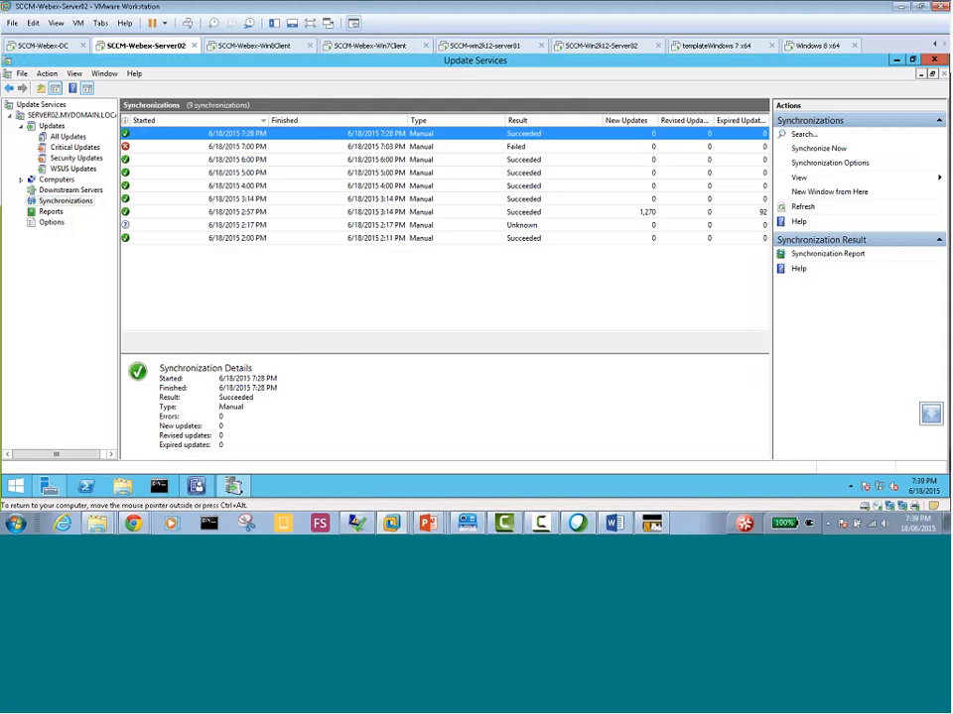
click(122, 485)
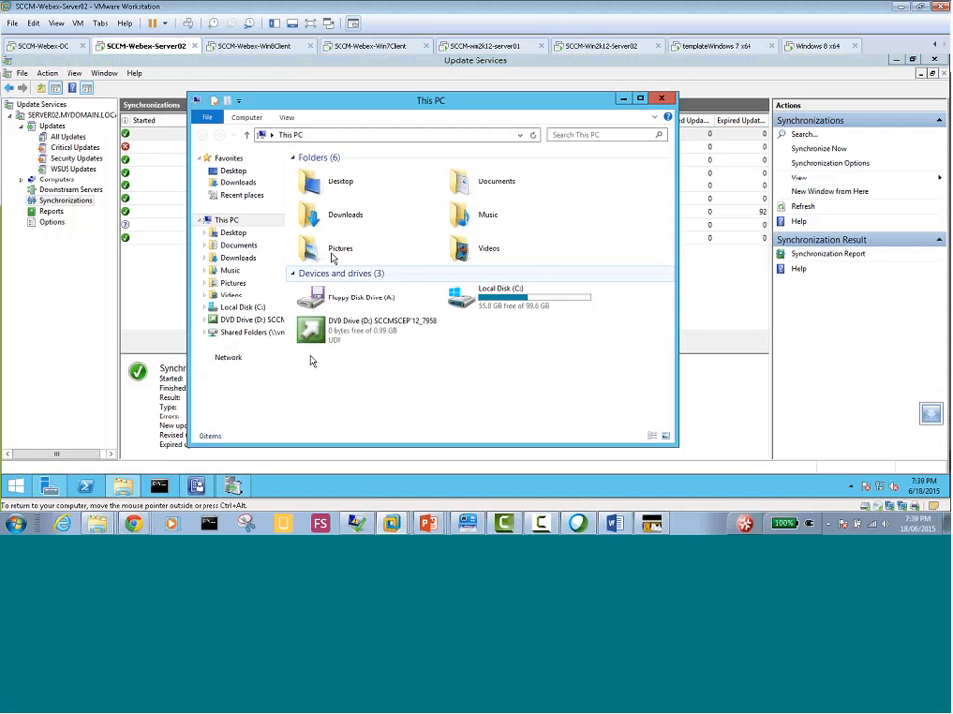
double_click(488, 301)
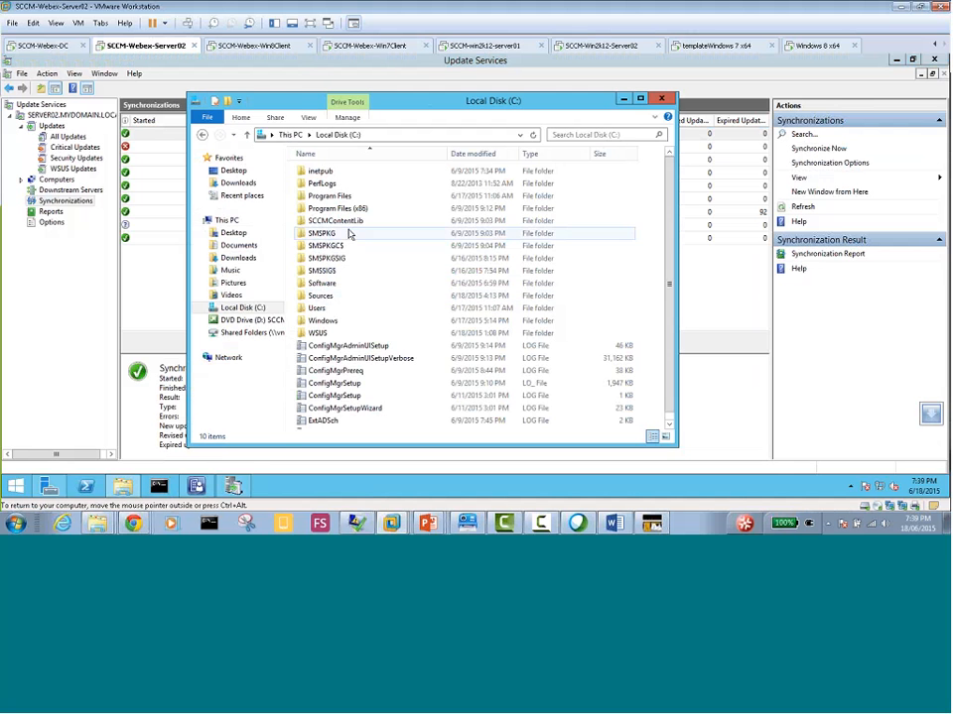
double_click(342, 197)
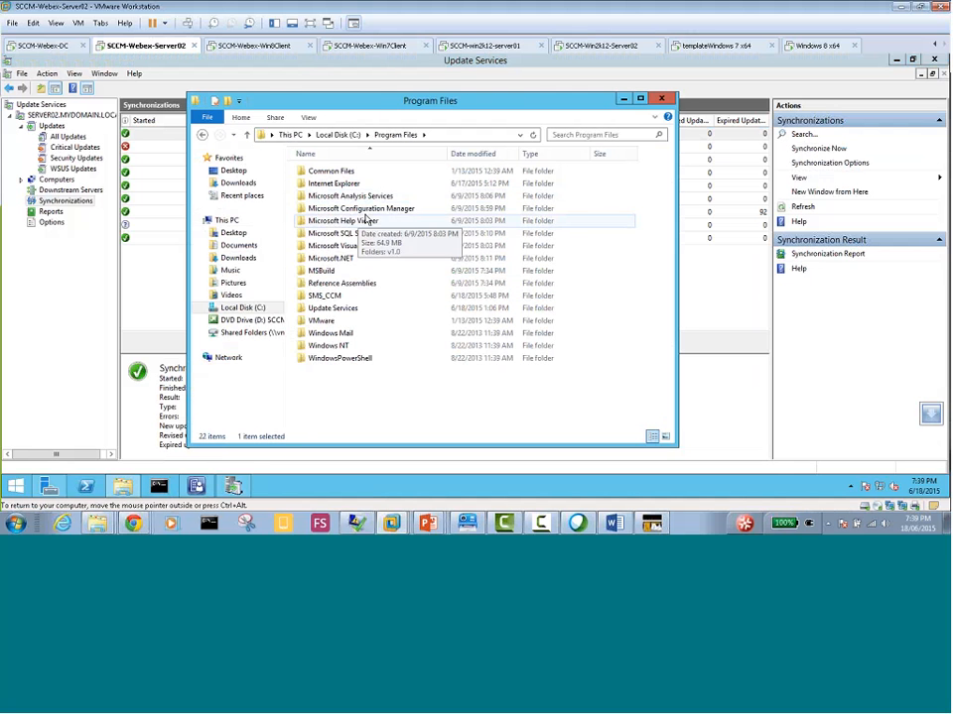
double_click(370, 212)
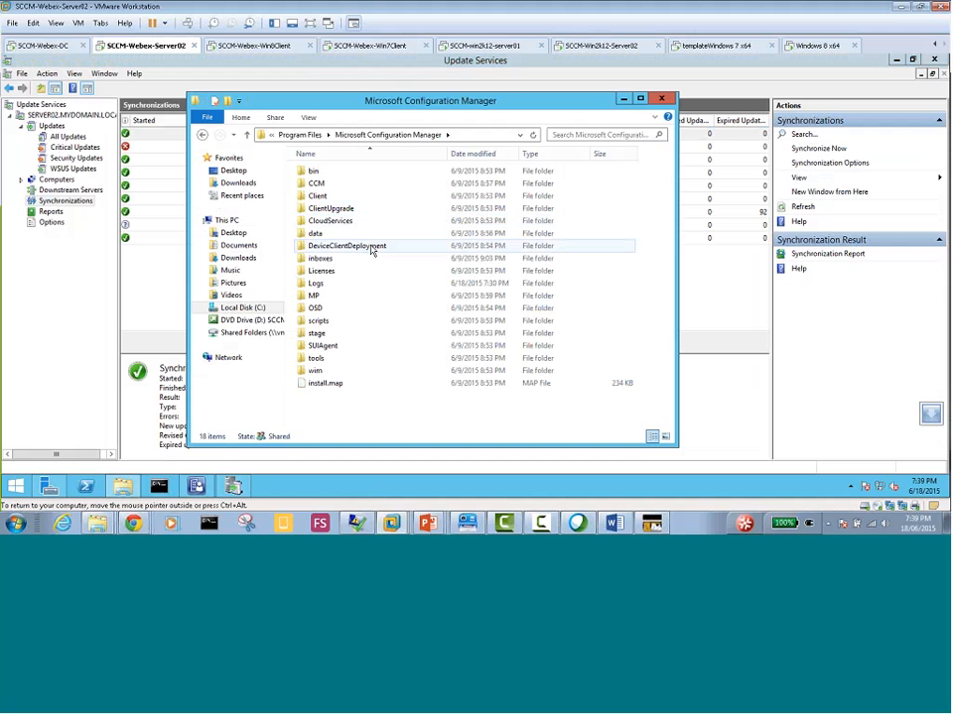
double_click(327, 285)
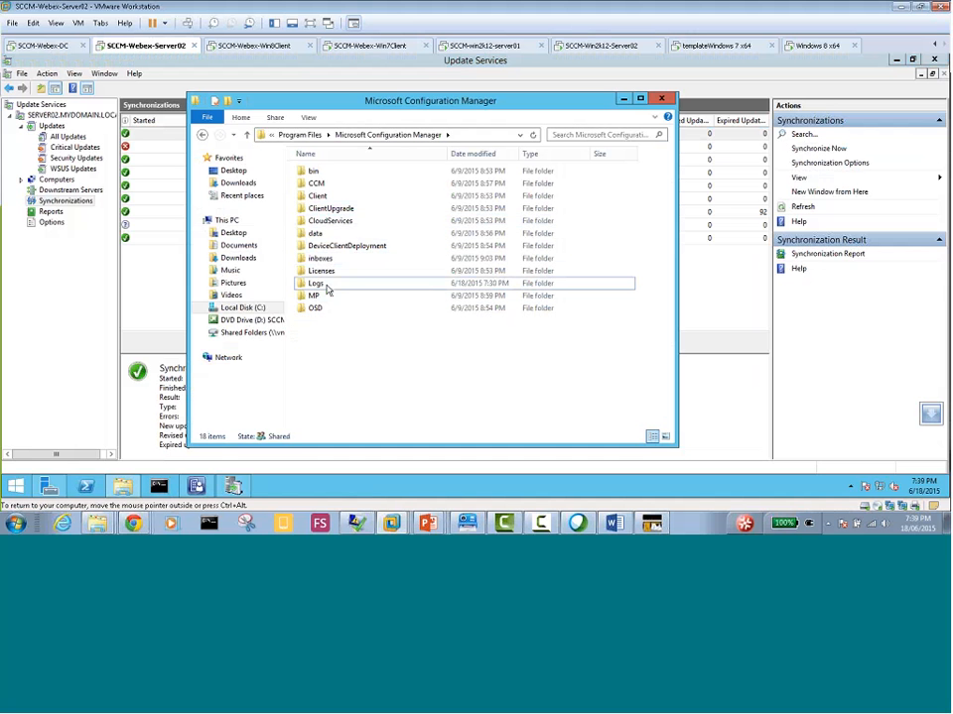
Open the WCM and wsyncmgr logs from the Logs folder
scroll(338, 287, down, 15)
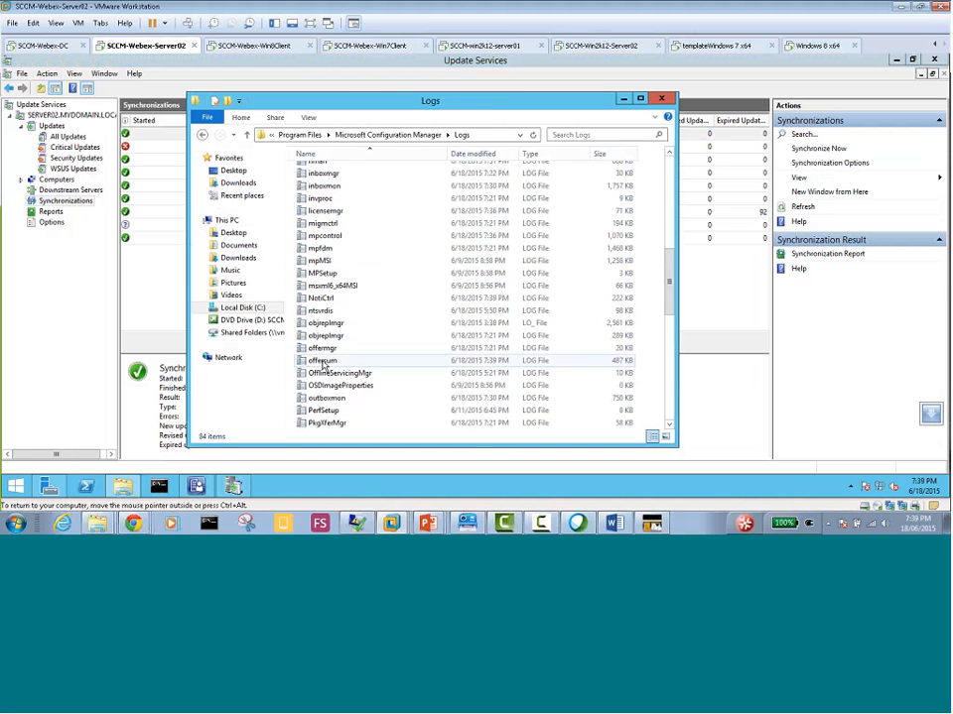
scroll(326, 367, down, 4)
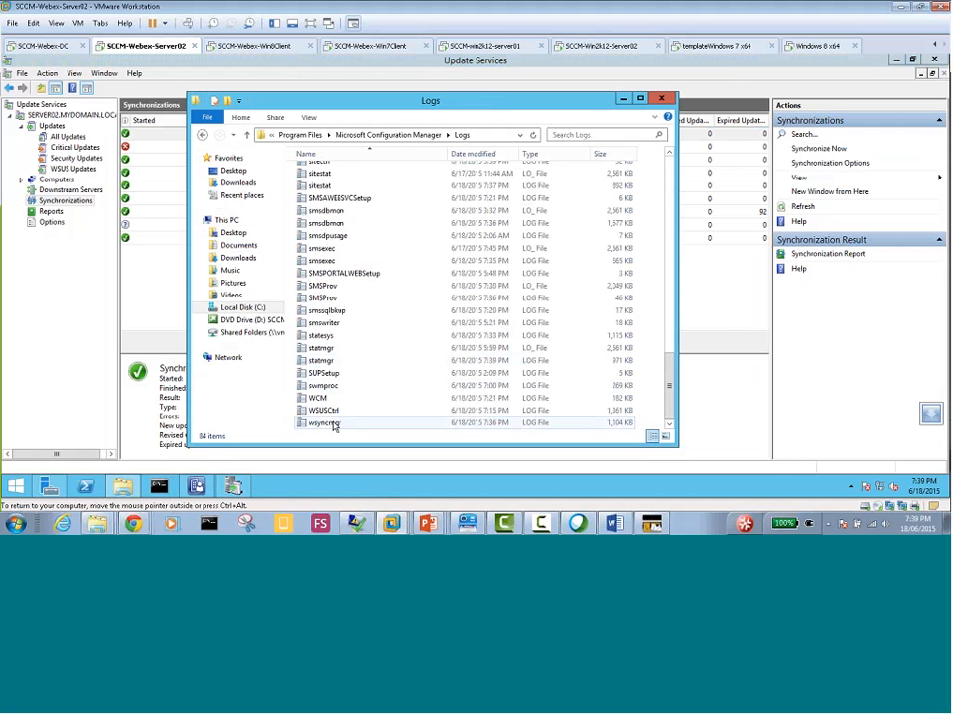
double_click(329, 397)
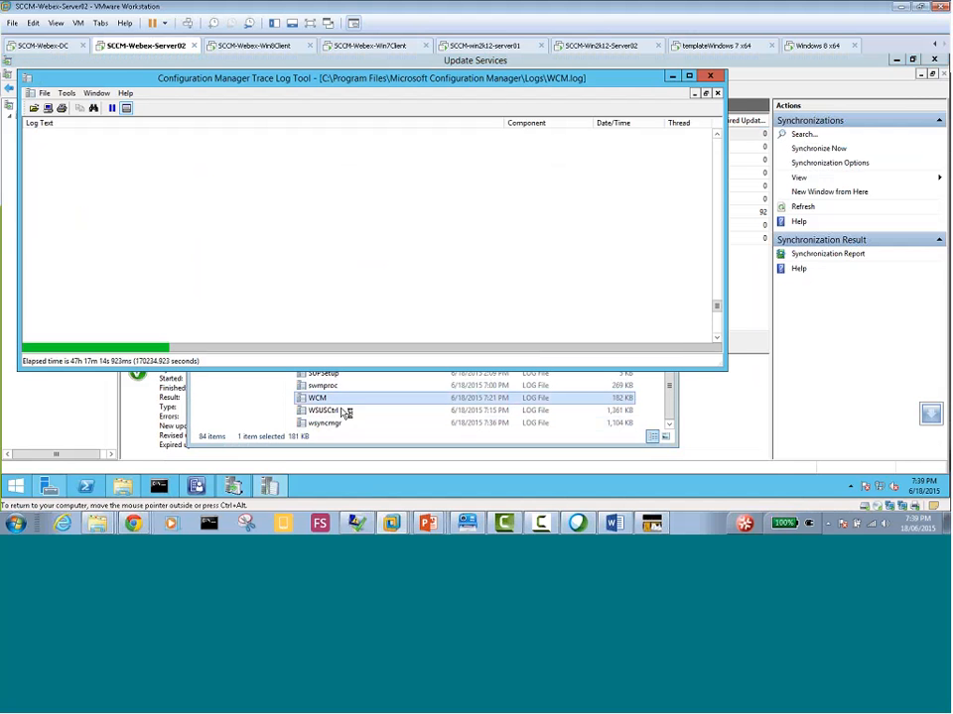
double_click(328, 422)
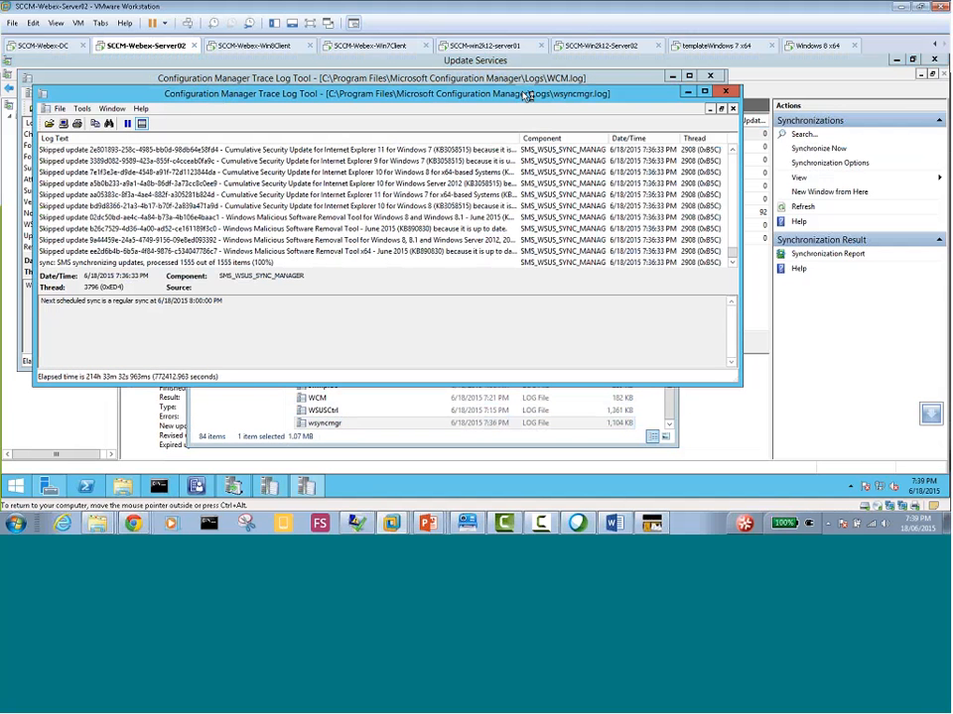
Maximize the wsyncmgr log and examine its skipped updates, next scheduled sync entry, and earlier synchronization entries
double_click(521, 96)
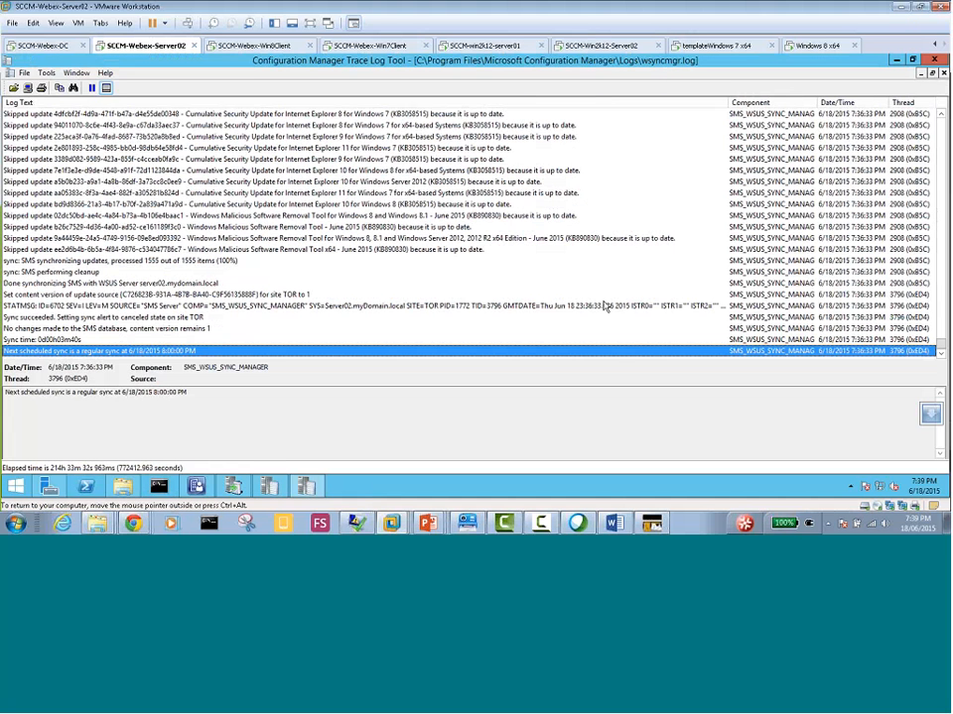
click(330, 172)
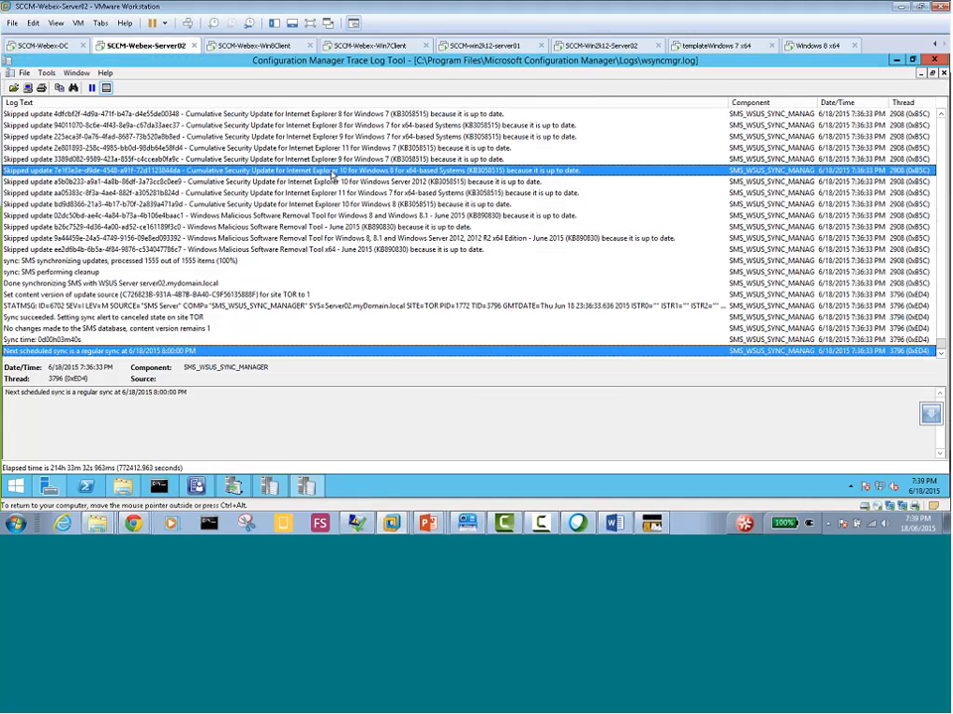
click(328, 239)
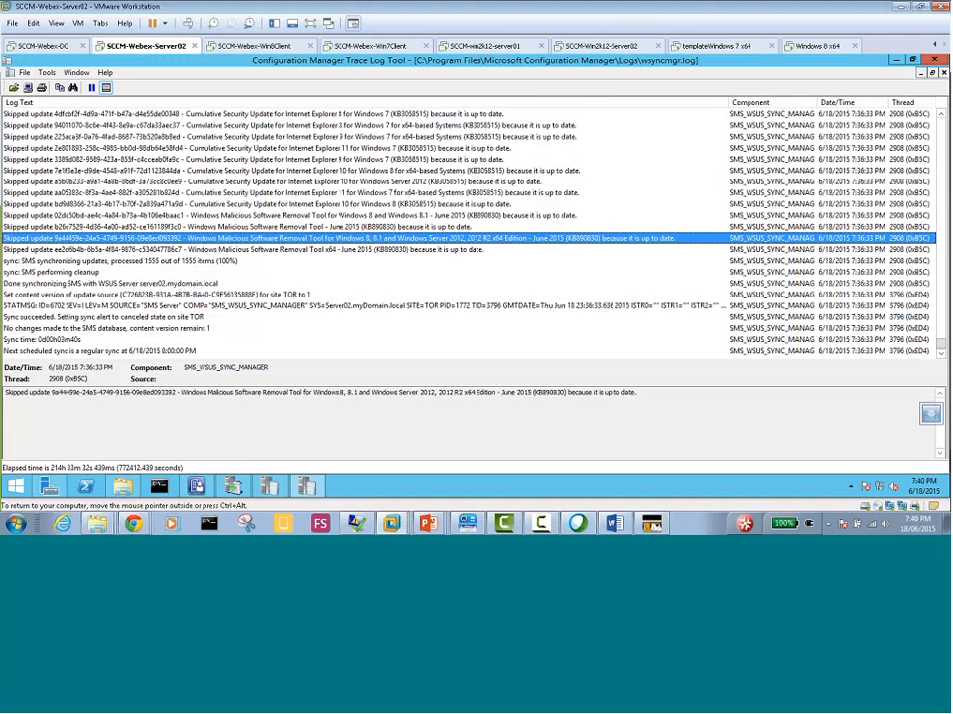
click(82, 352)
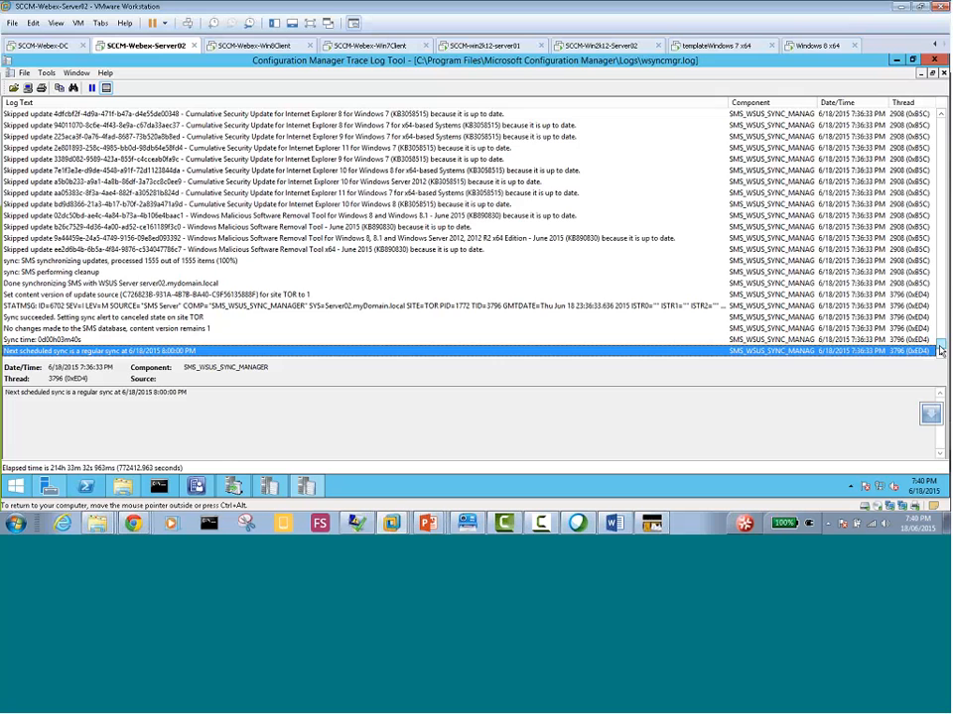
drag(940, 350, 941, 129)
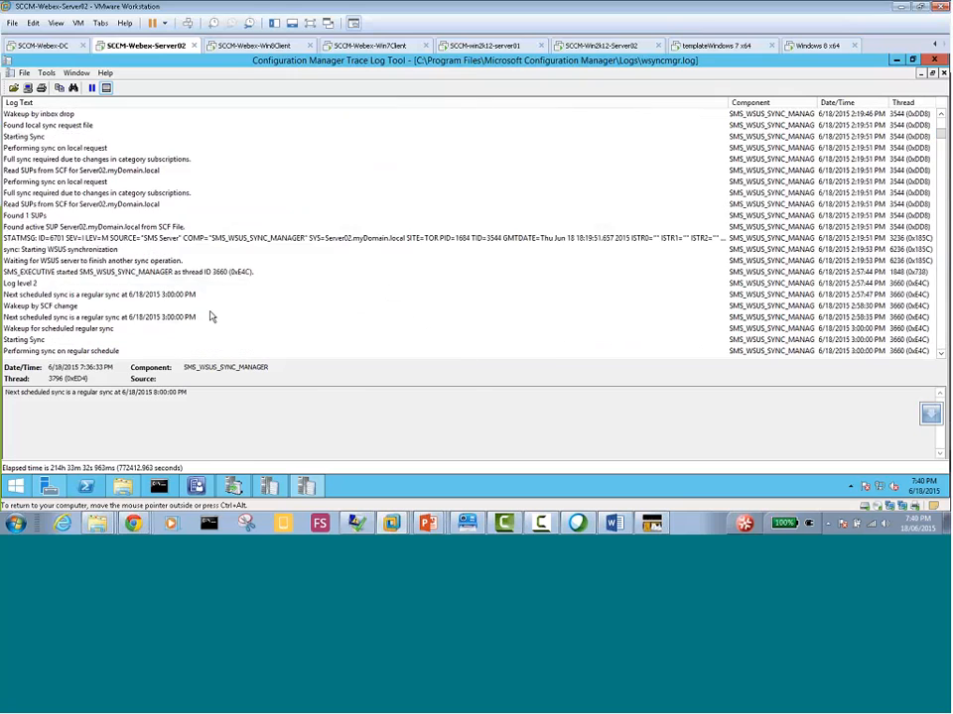
scroll(214, 316, up, 6)
scroll(219, 314, up, 2)
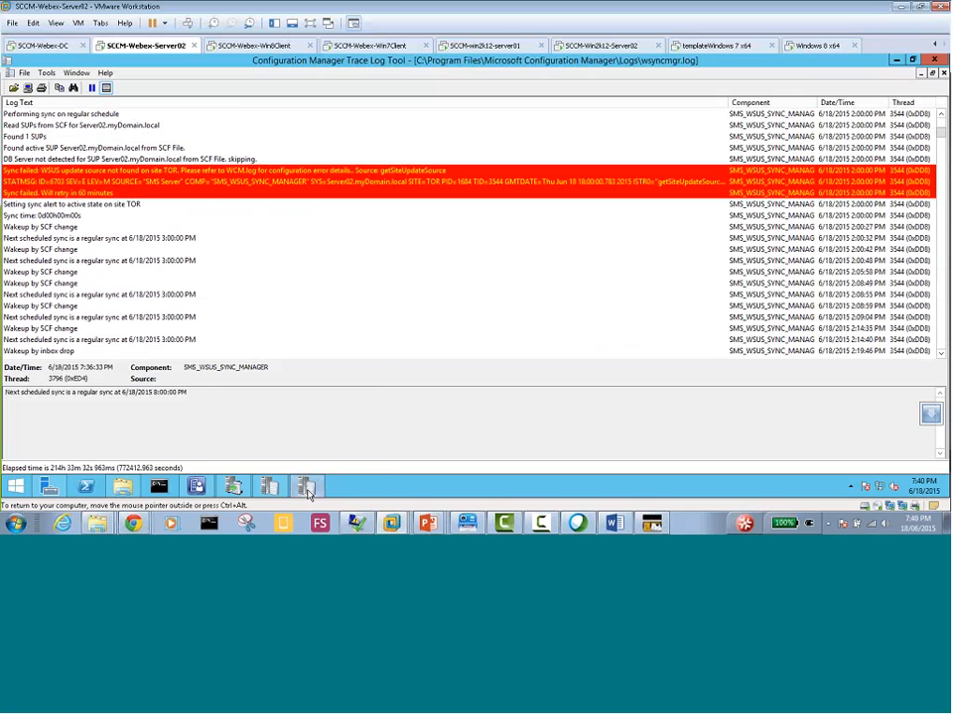
Bring up the WCM log maximized and examine its earlier WSUS connection, configuration and category sync entries
mouse_move(296, 494)
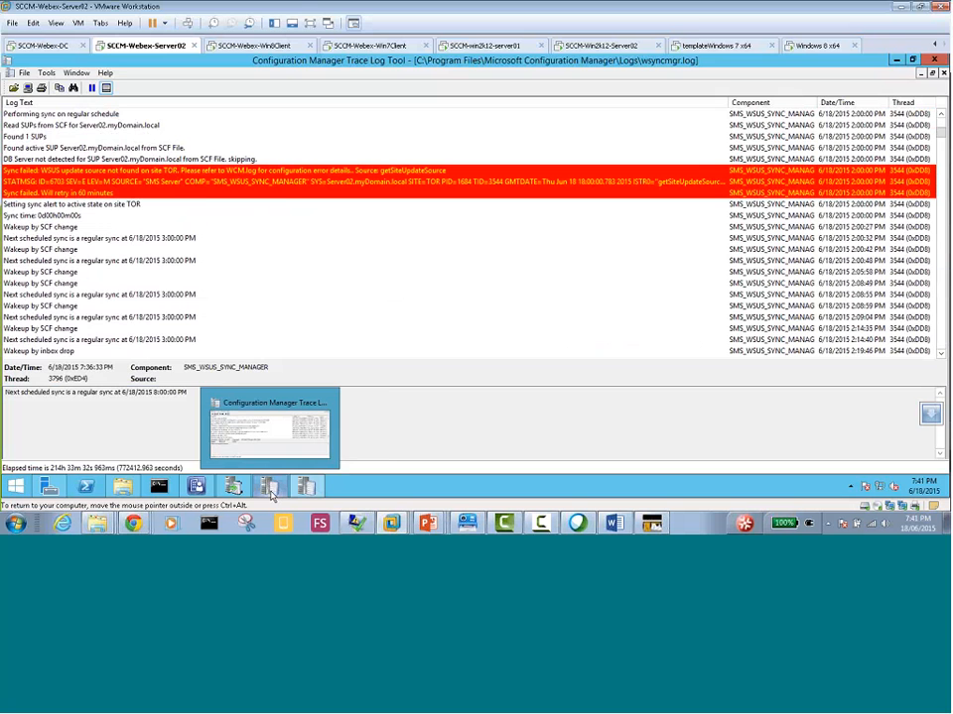
click(271, 494)
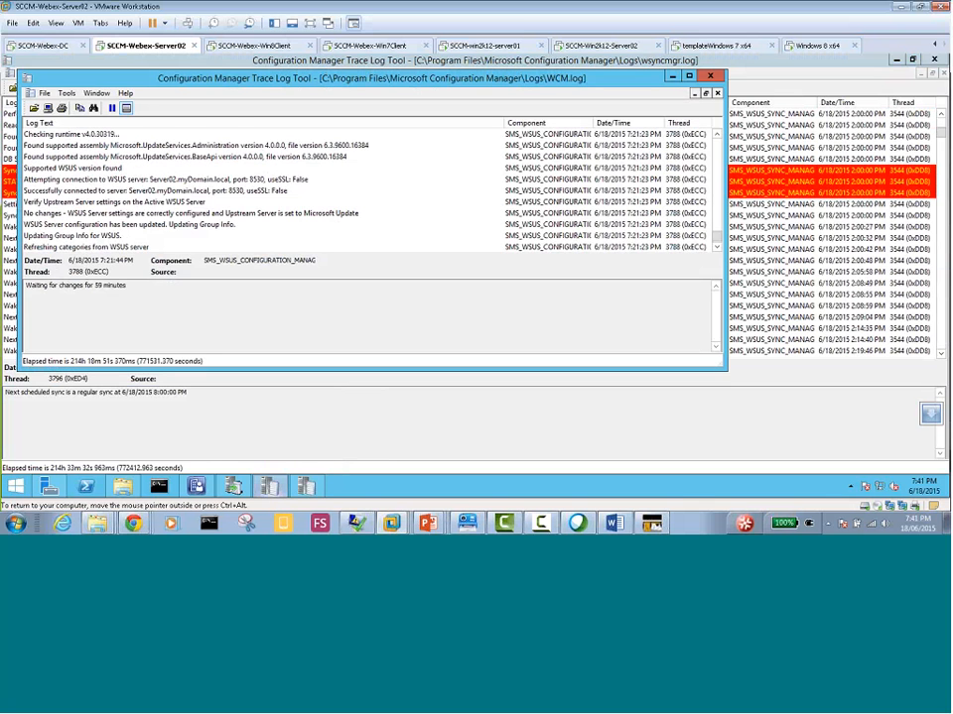
click(691, 77)
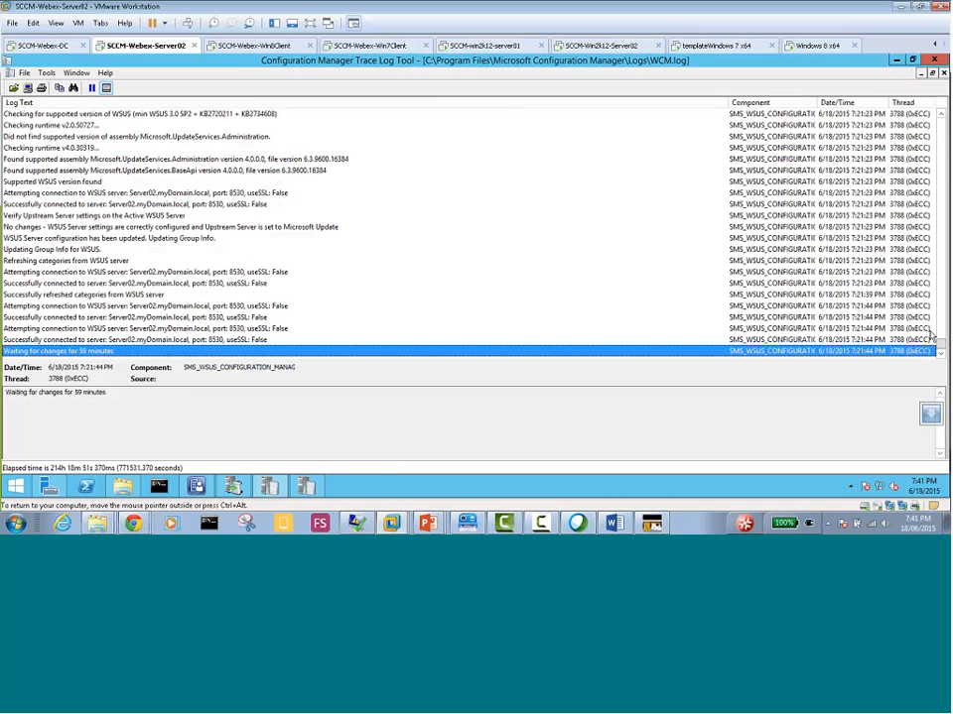
scroll(706, 258, up, 10)
scroll(471, 233, up, 15)
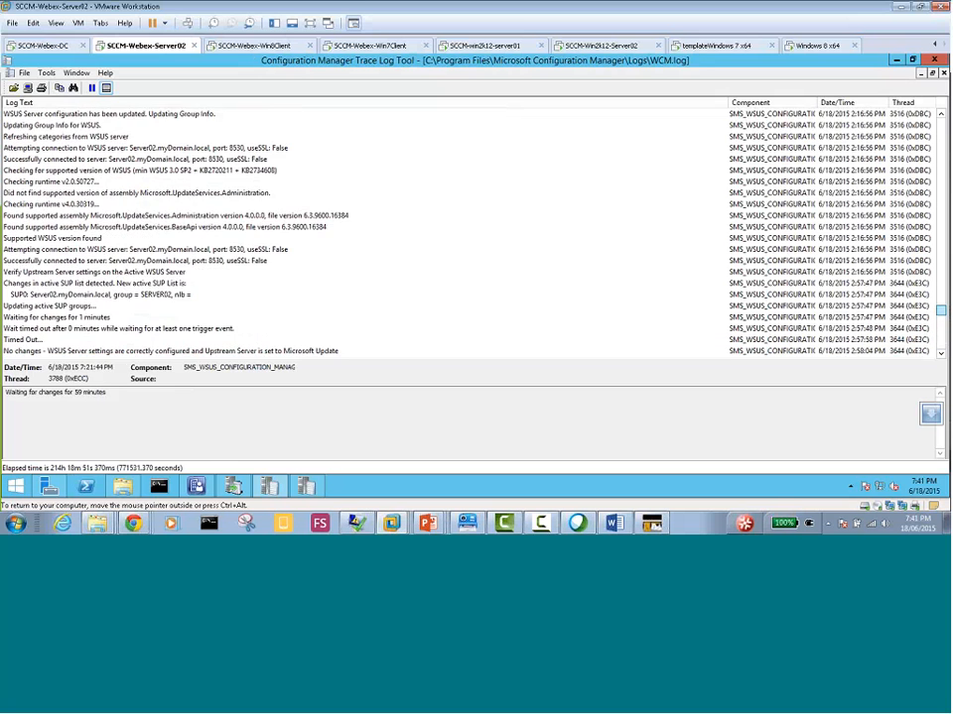
scroll(471, 233, up, 5)
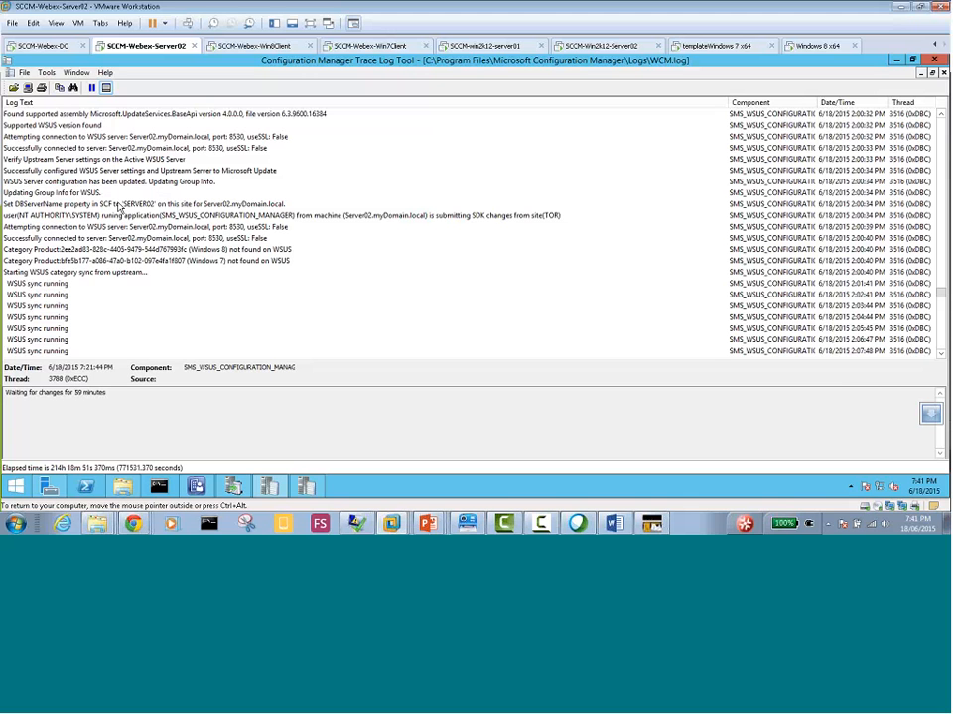
scroll(155, 209, up, 4)
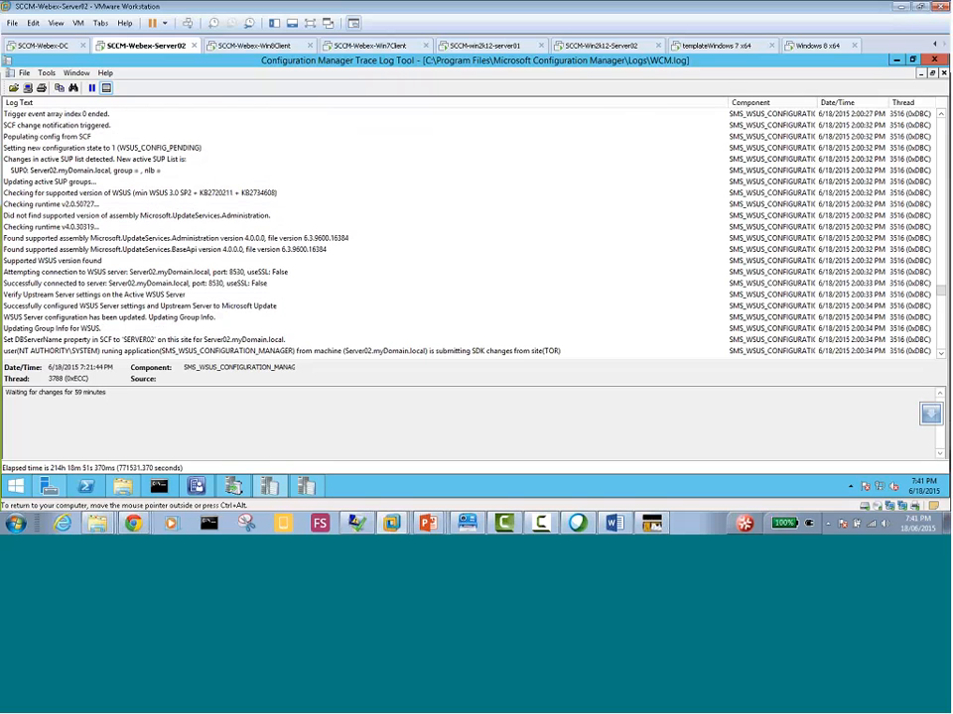
scroll(68, 238, down, 9)
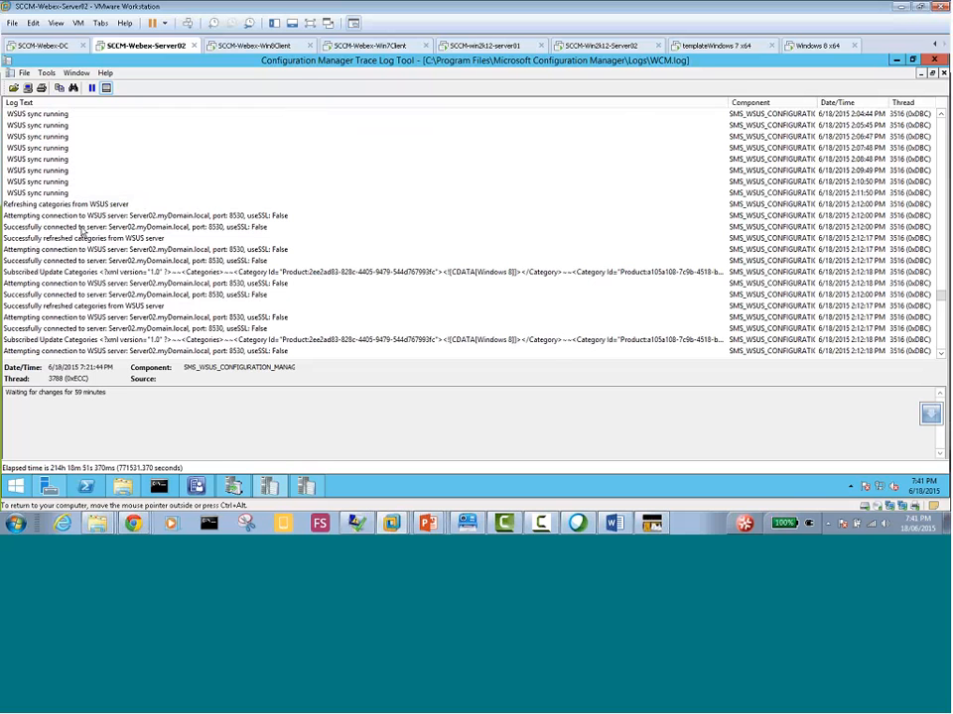
scroll(82, 231, up, 10)
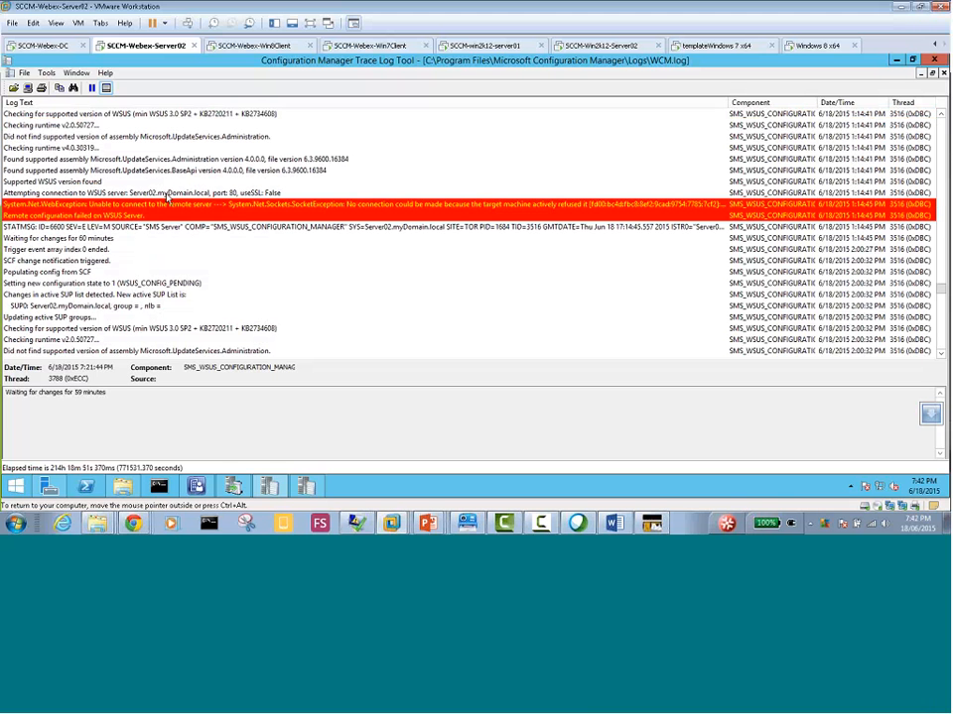
Switch to the SCCM-Win2k12-Server02 virtual machine and minimize its log and Logs folder windows to view the Software Update Point Synchronization Status
click(601, 45)
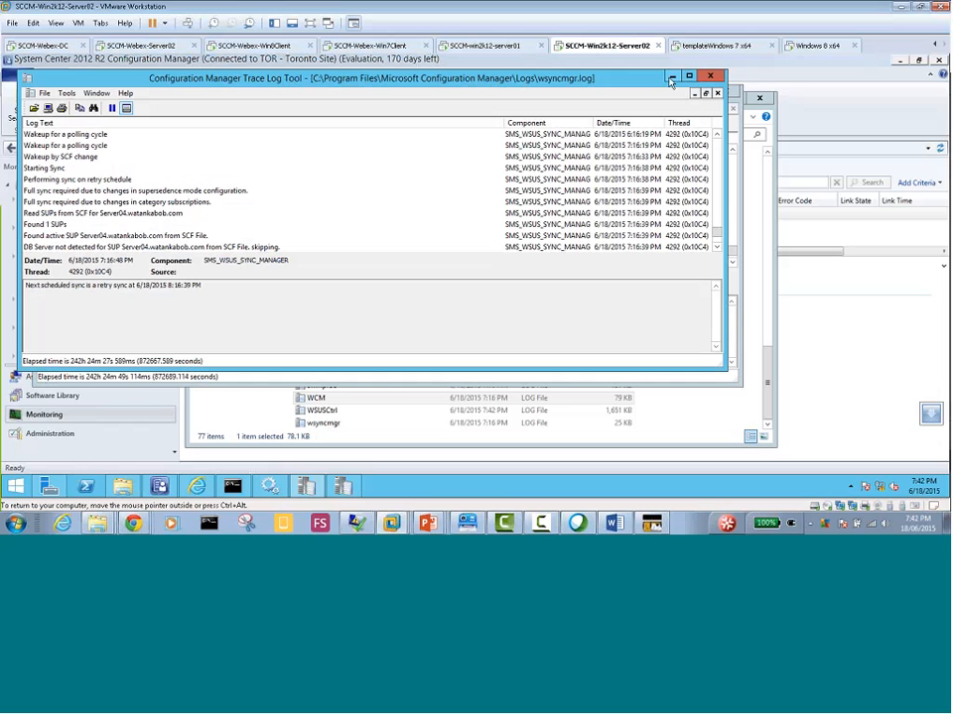
click(672, 76)
click(686, 95)
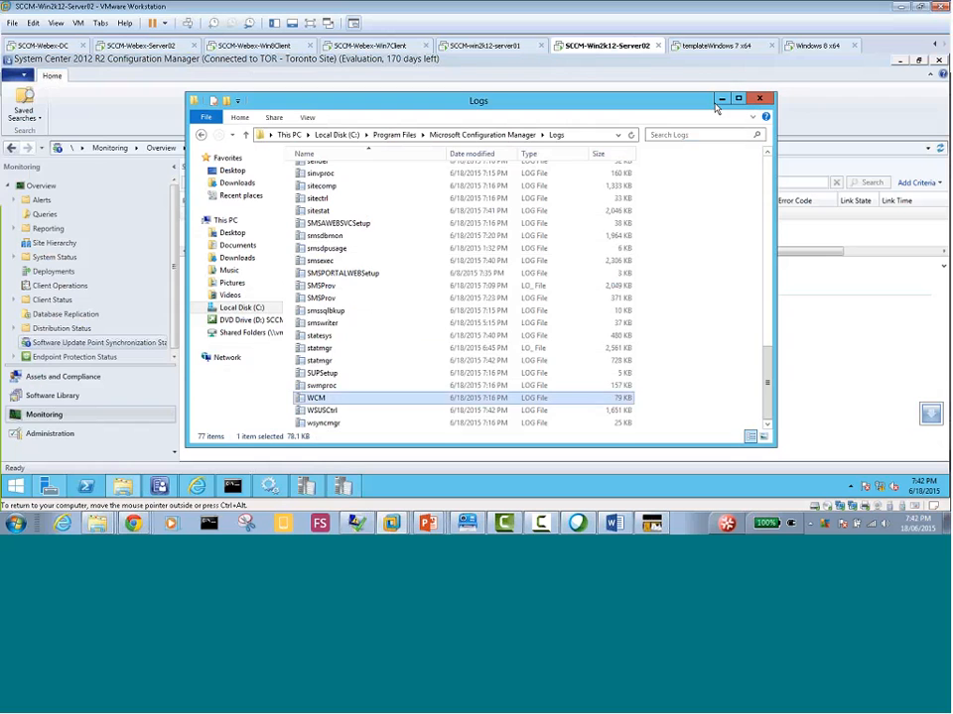
click(720, 101)
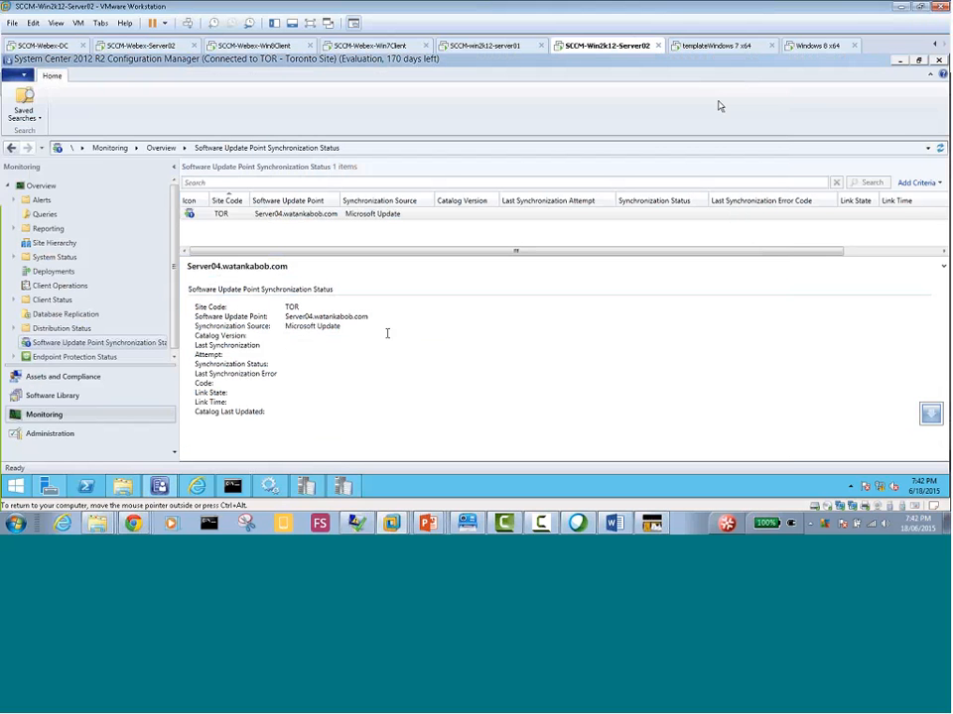
click(310, 358)
Bring up the WCM log and the wsyncmgr log on this server and examine the earlier synchronization entries in wsyncmgr
click(342, 486)
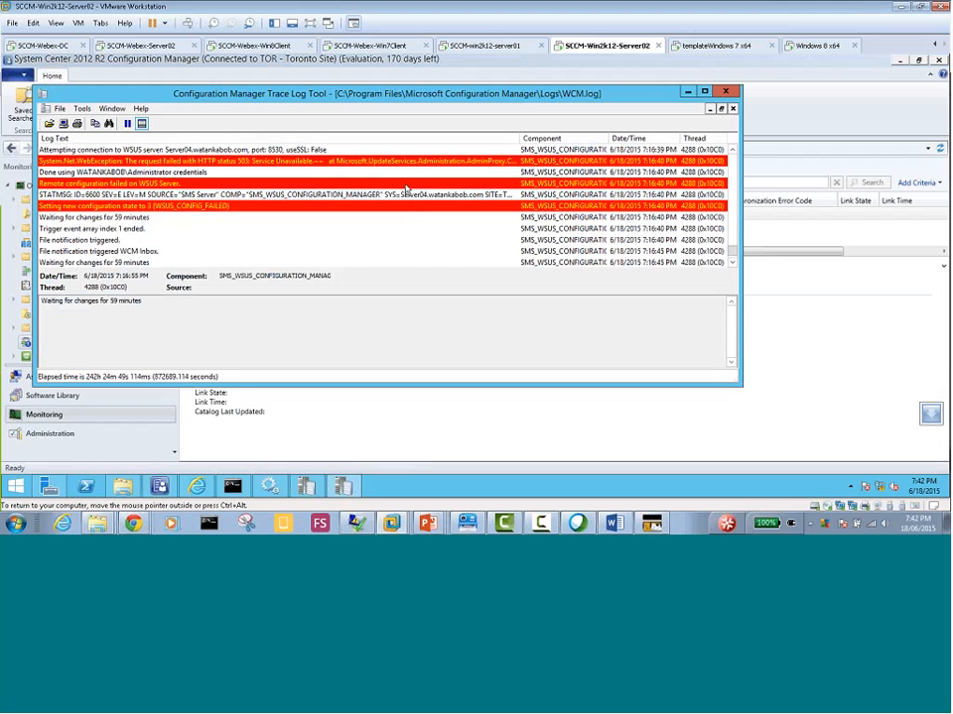
click(307, 488)
scroll(238, 224, up, 5)
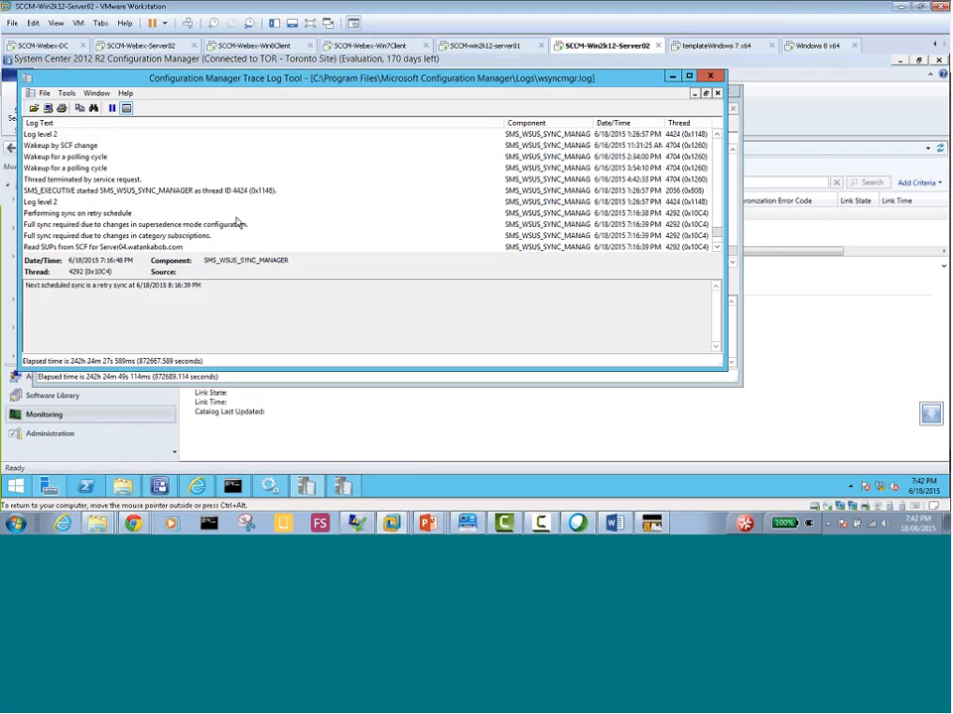
scroll(238, 224, up, 5)
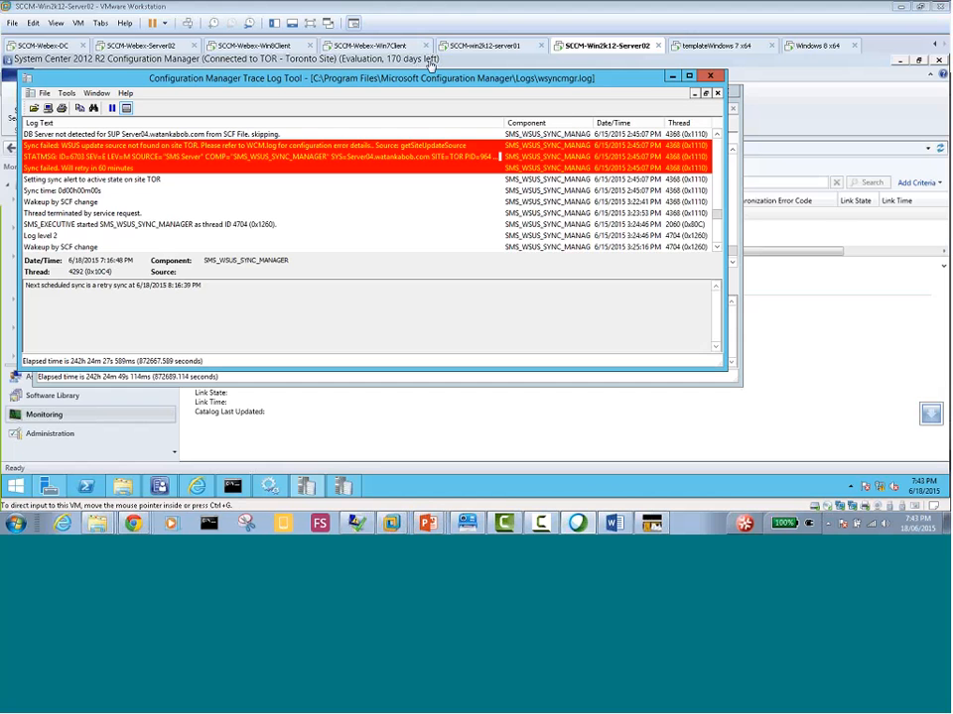
Return to the SCCM-Webex-Server02 virtual machine, review its wsyncmgr and WCM logs, and select WCM's "Populating config from SCF" entry
click(127, 45)
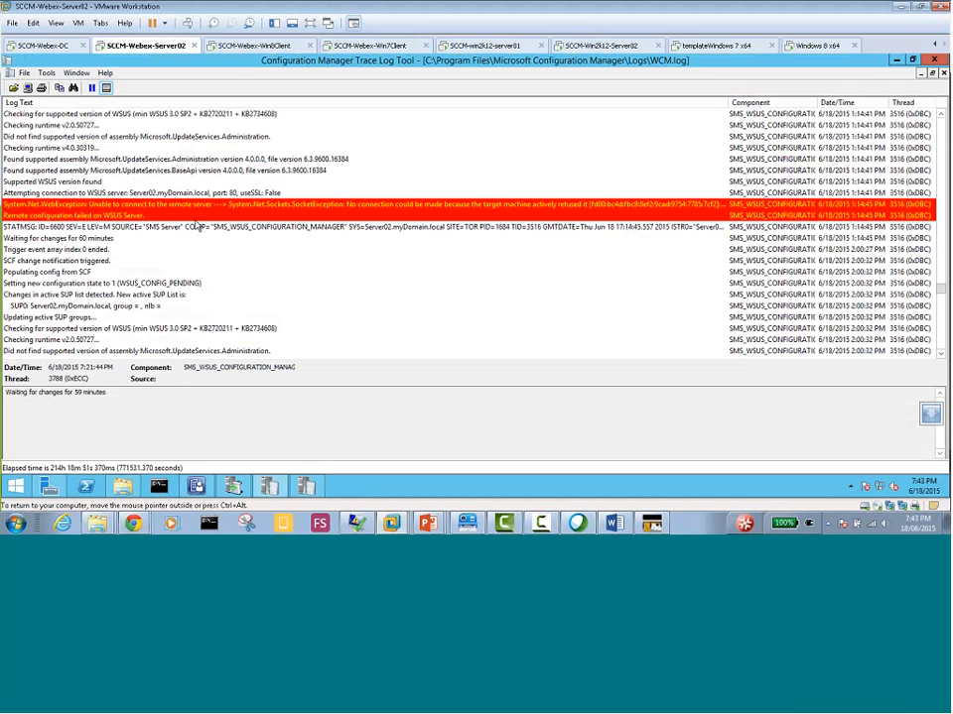
click(301, 487)
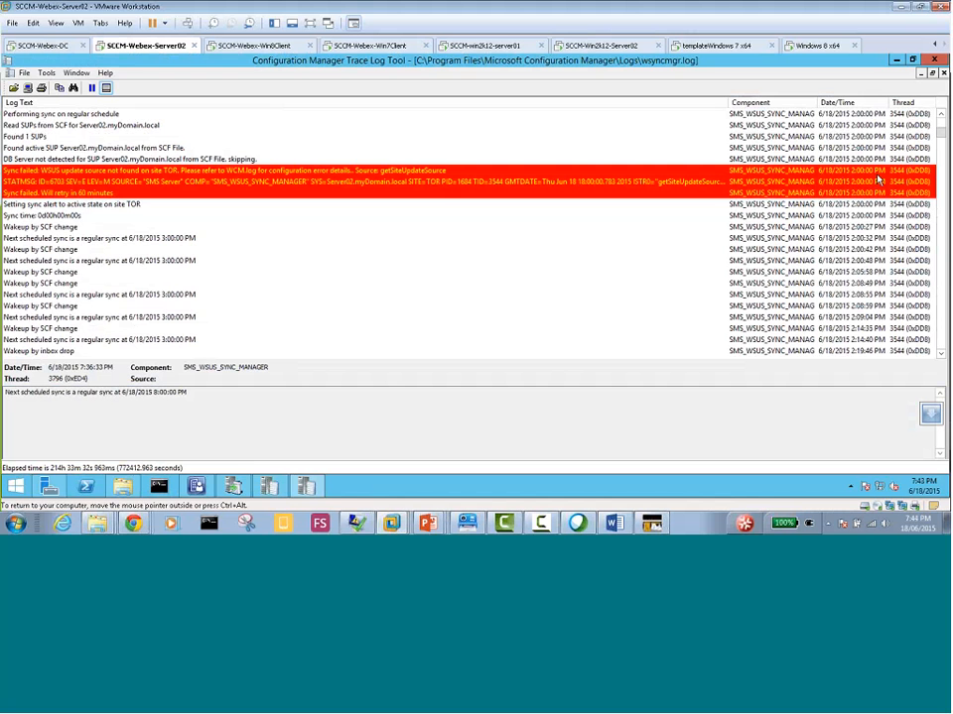
click(270, 489)
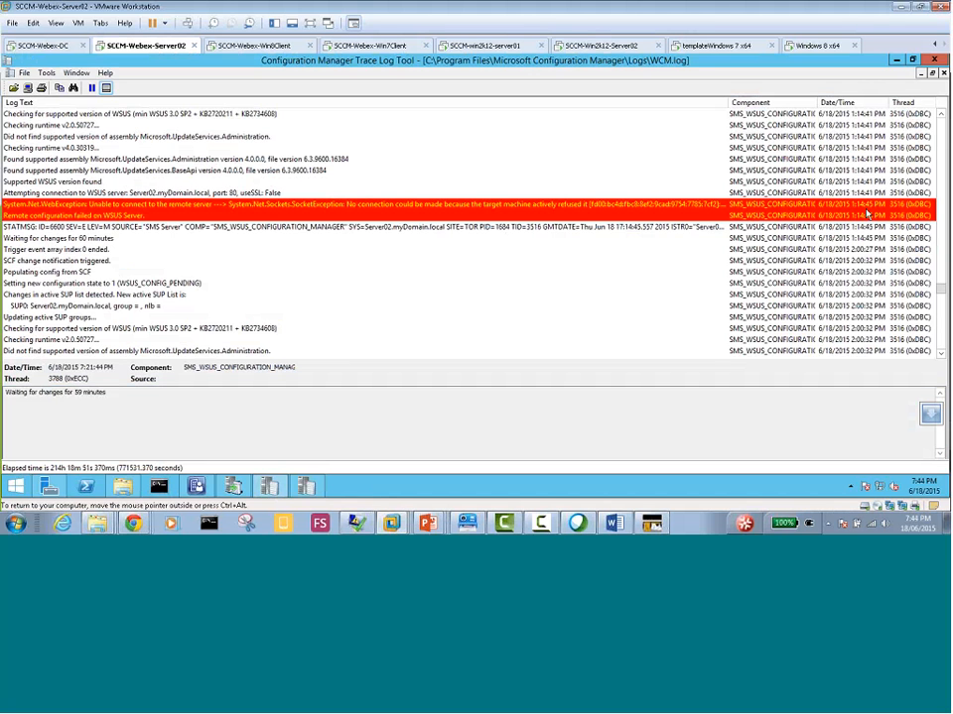
click(846, 273)
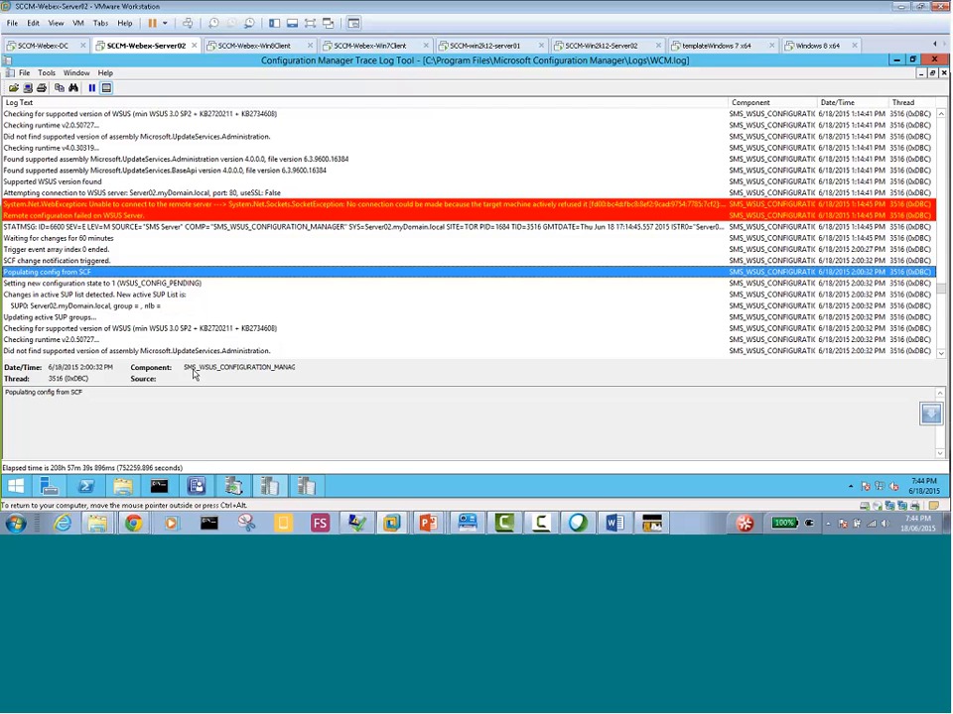
Switch to the SCCM-Win2k12-Server02 virtual machine, minimize its log windows, and check the notifications in Server Manager
click(582, 46)
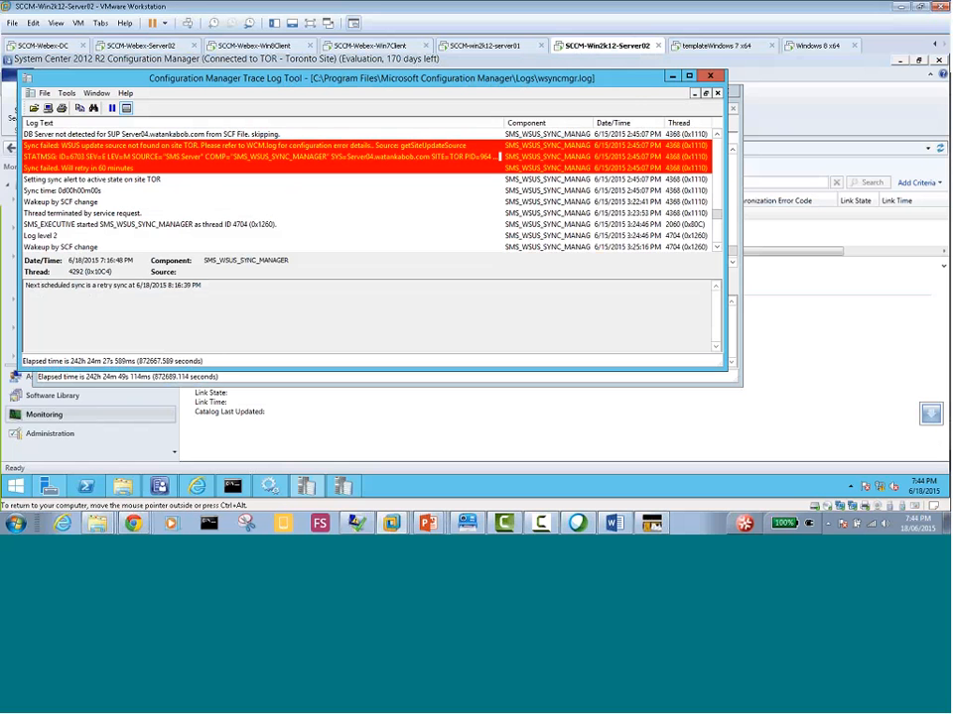
click(673, 77)
click(675, 93)
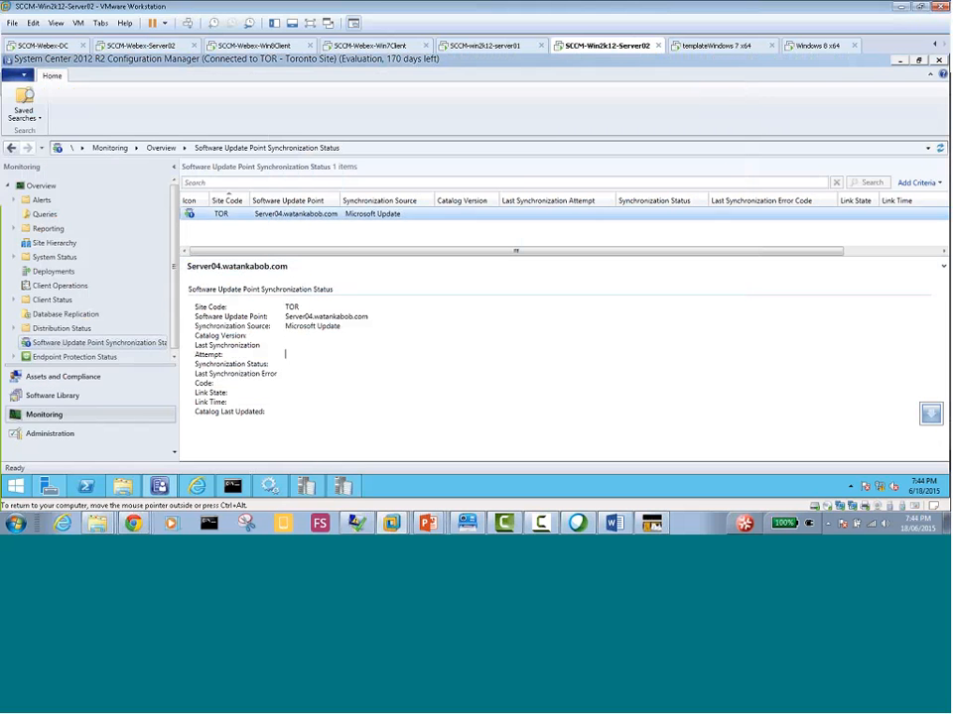
click(49, 487)
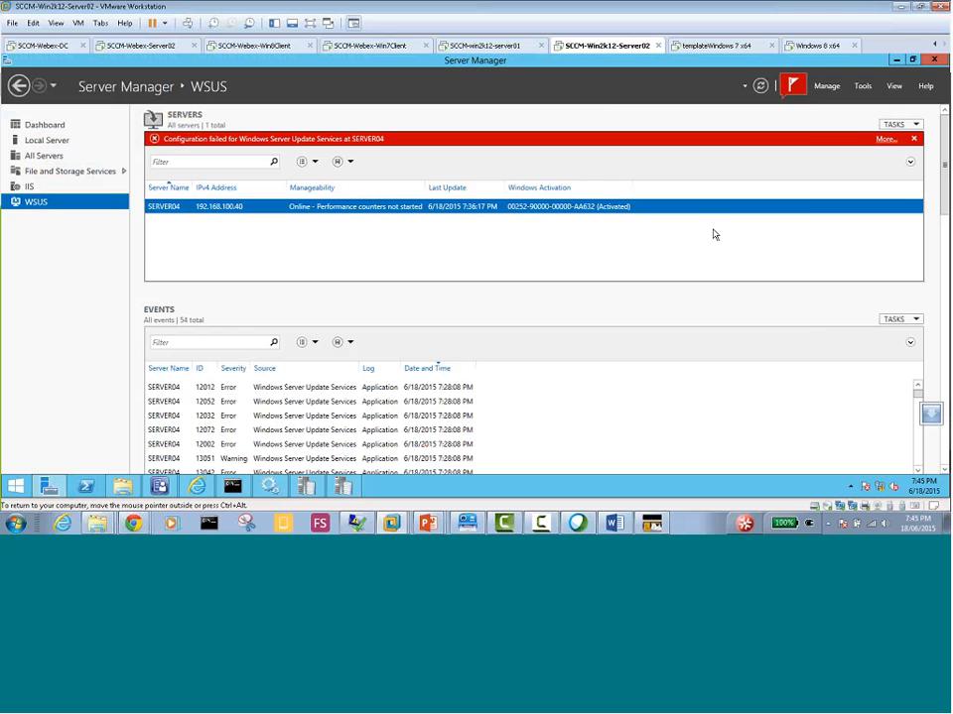
click(792, 87)
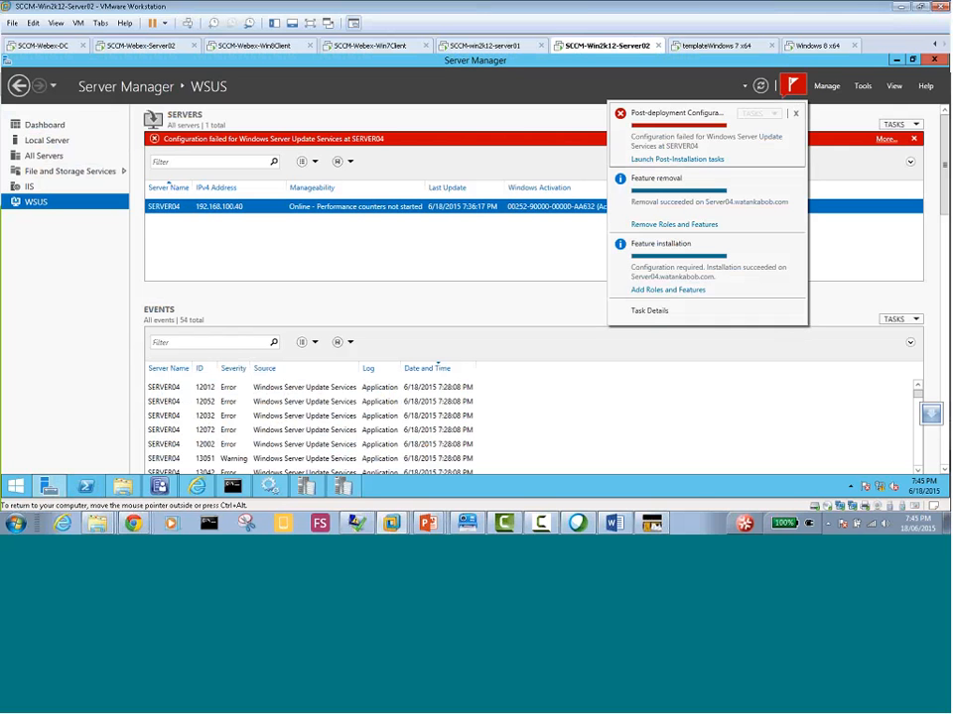
Close the notifications and start the Remove Roles and Features Wizard
click(826, 91)
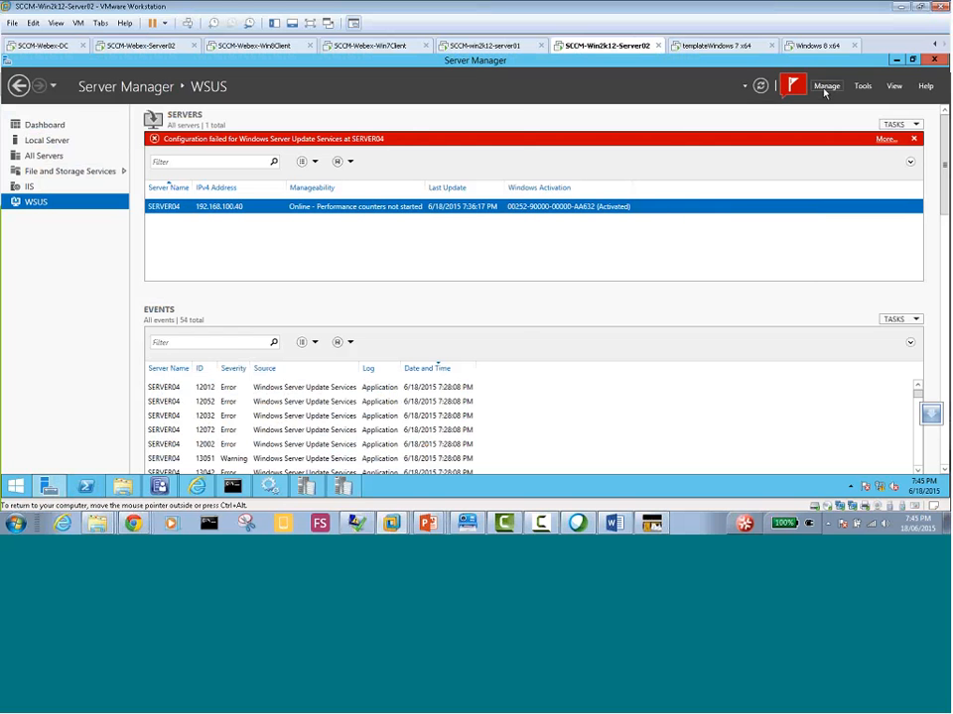
click(826, 89)
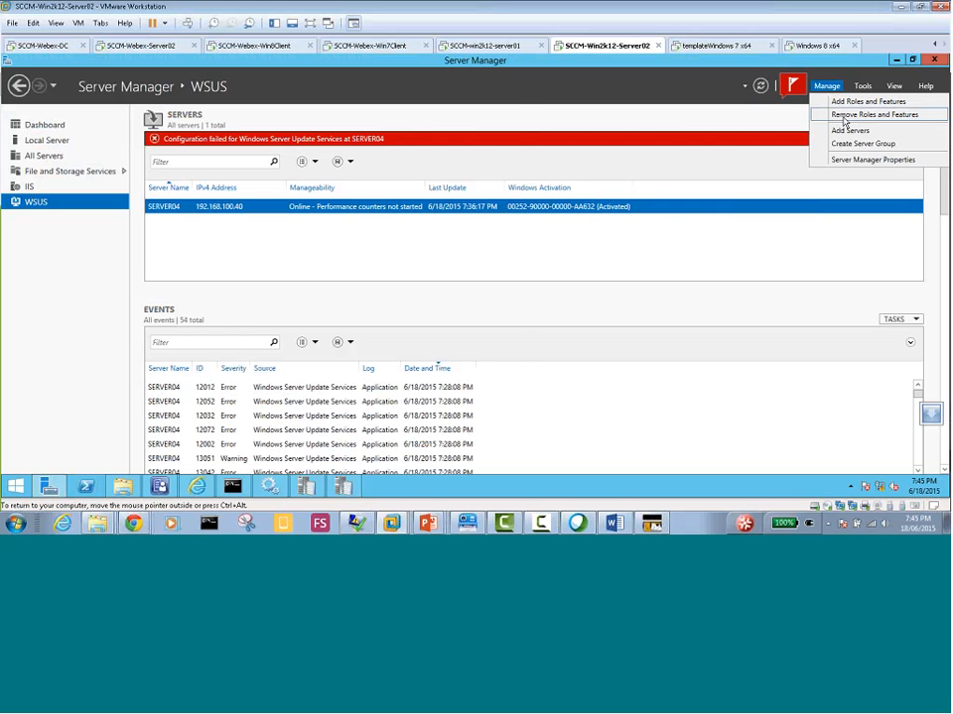
click(841, 114)
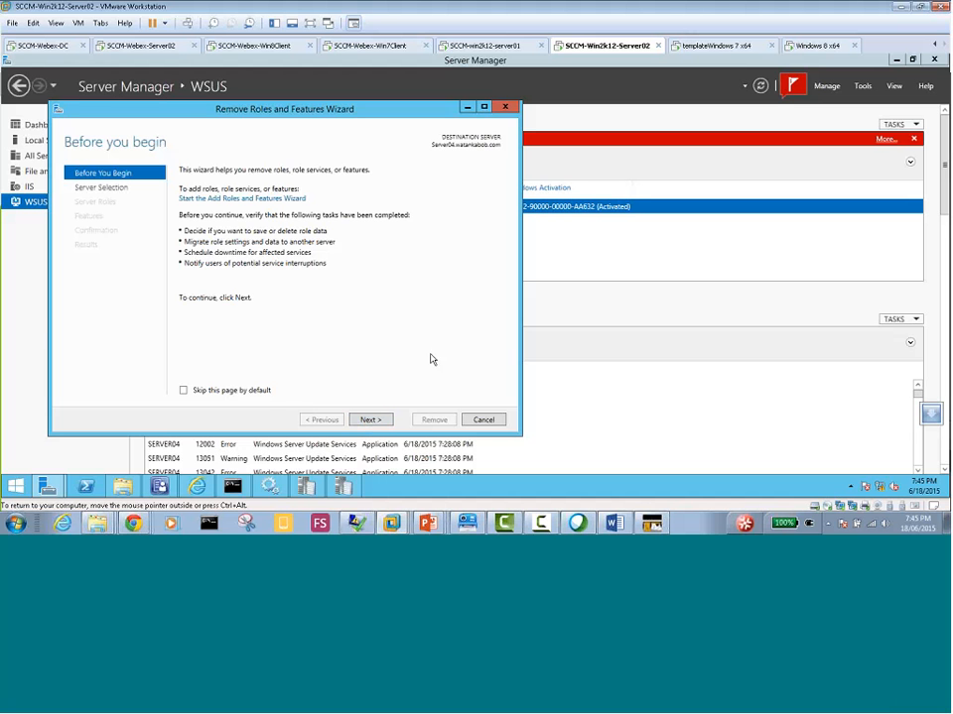
click(235, 488)
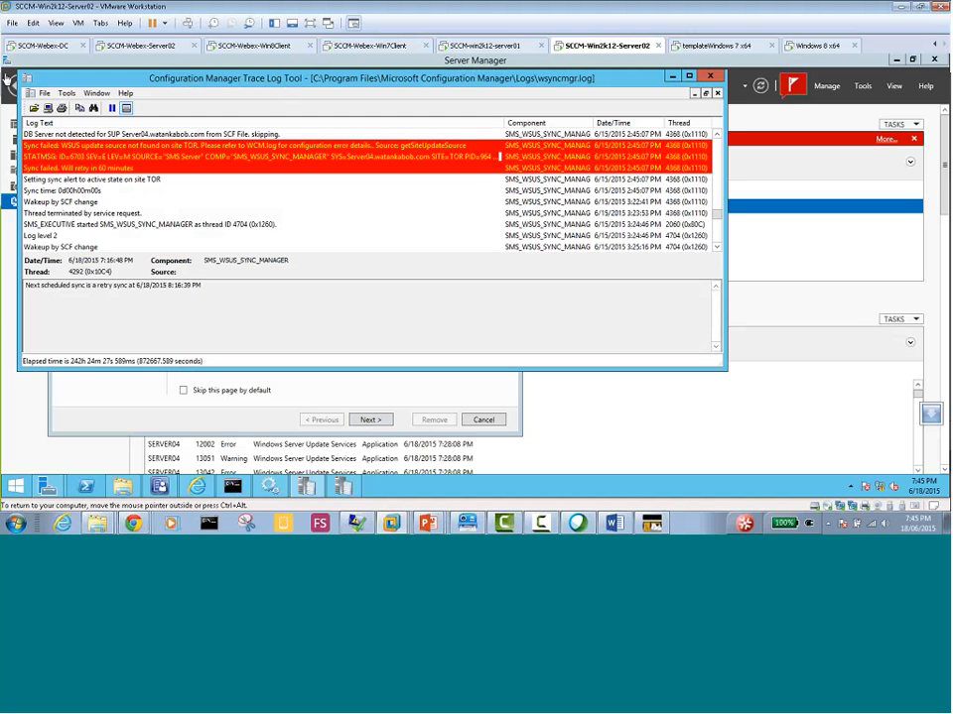
click(45, 93)
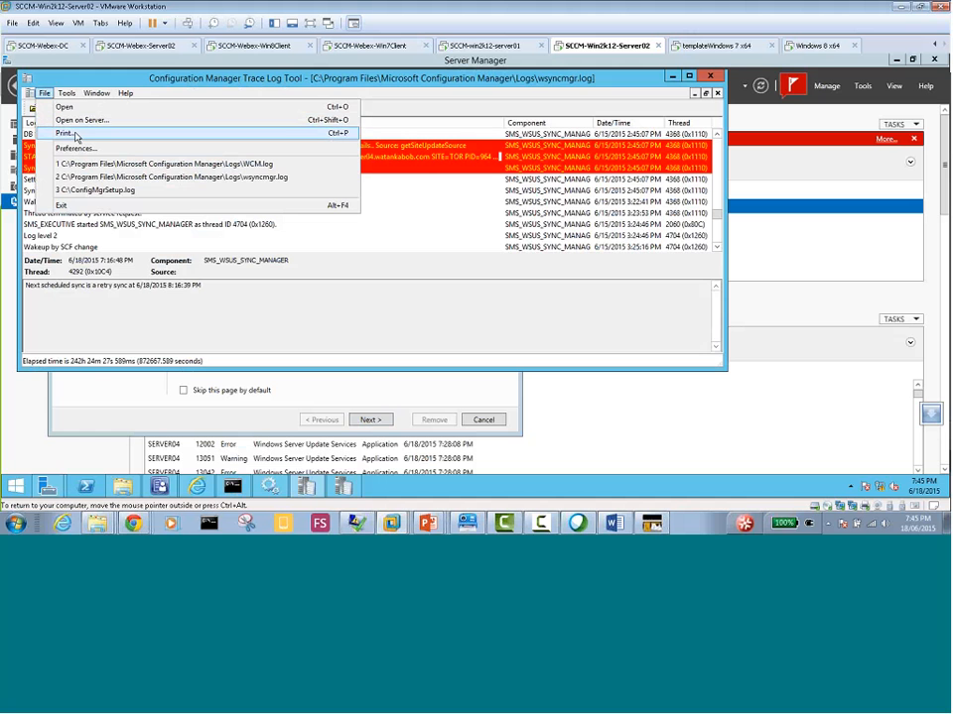
click(88, 121)
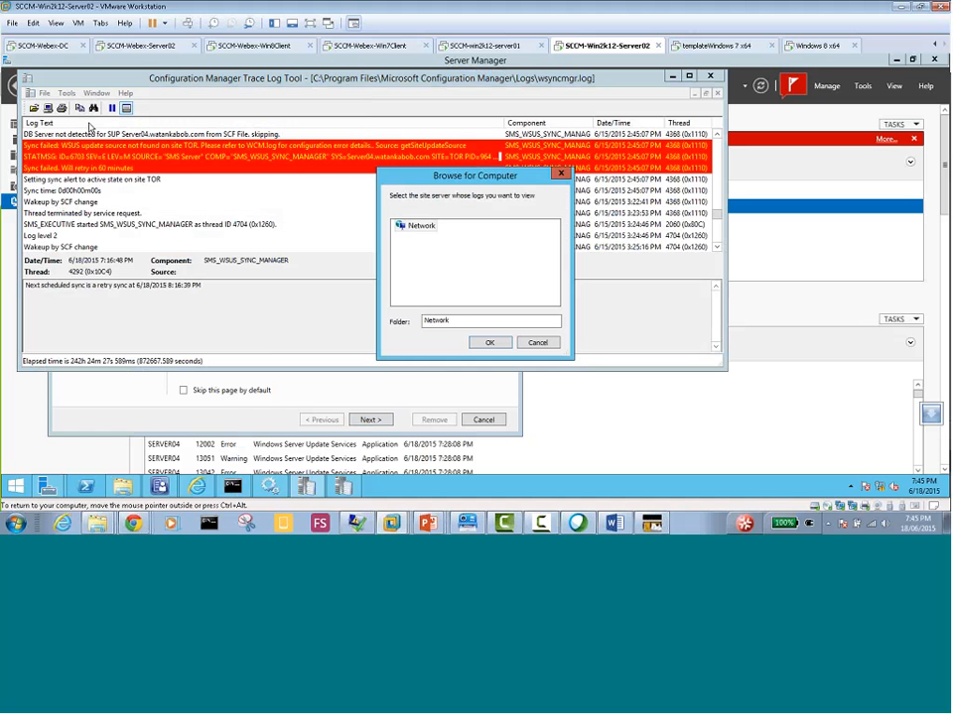
click(538, 343)
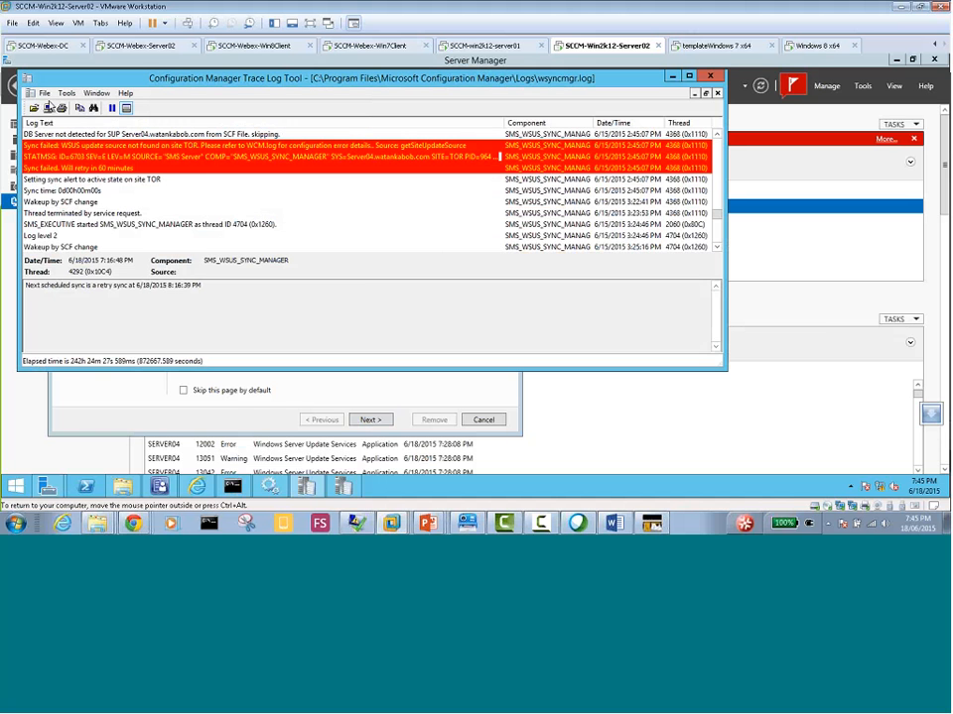
click(44, 94)
key(Escape)
click(65, 110)
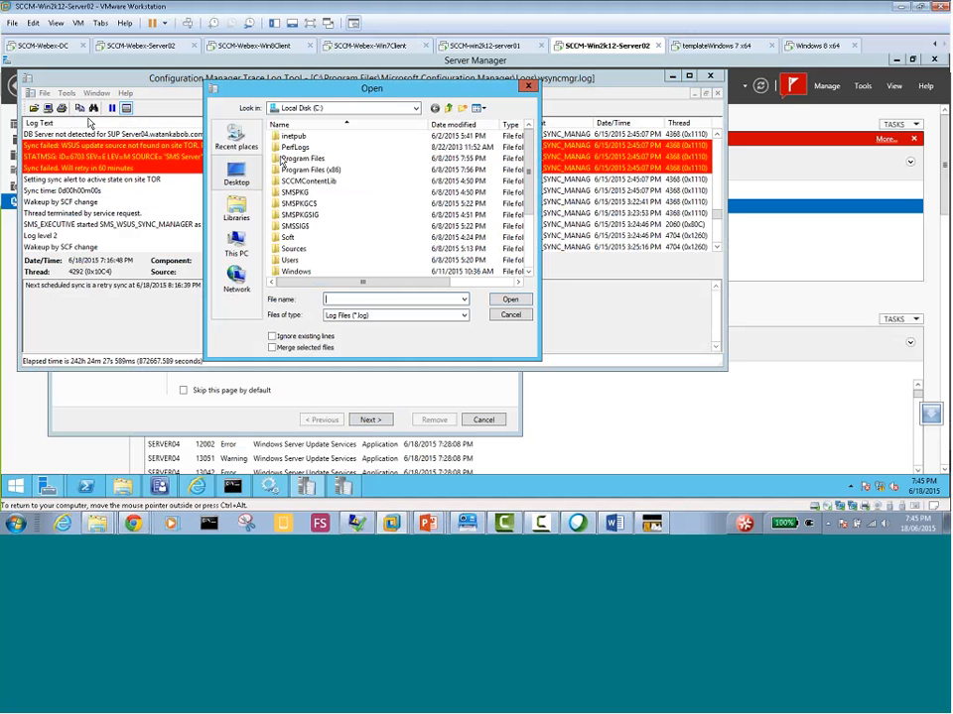
click(508, 314)
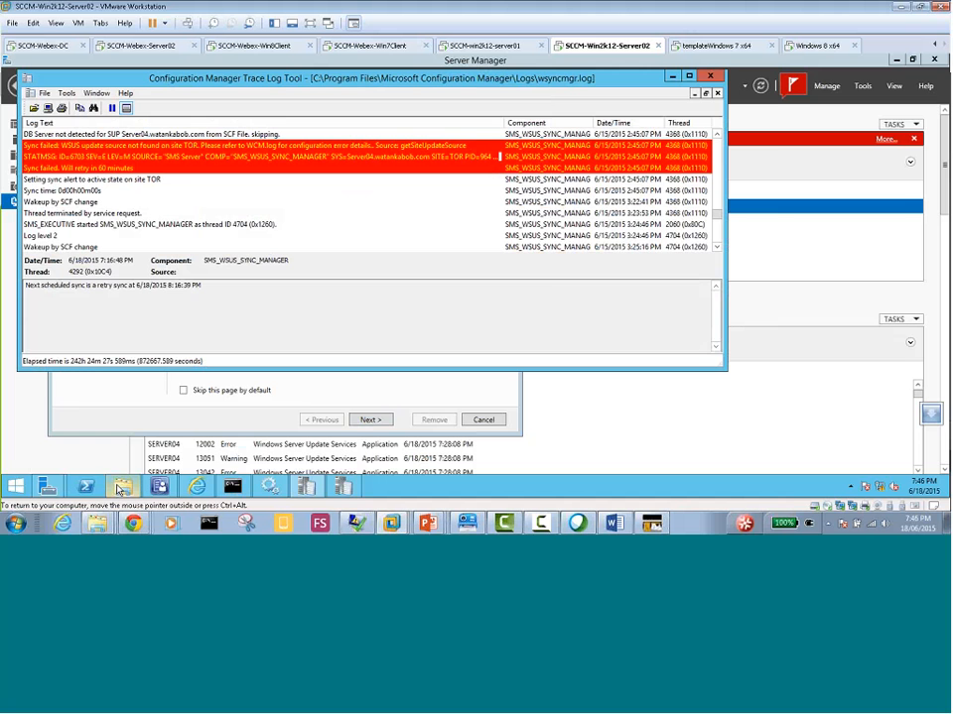
Look through the bin\X64 folder of Microsoft Configuration Manager for files starting with "cm", and return to the Microsoft Configuration Manager folder
mouse_move(119, 490)
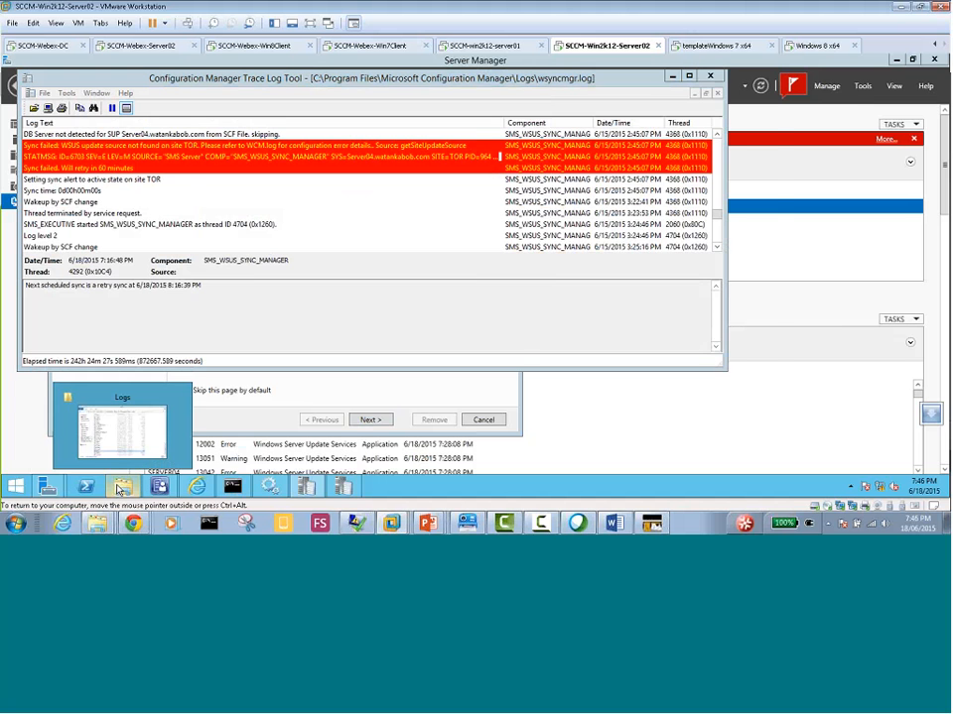
click(121, 429)
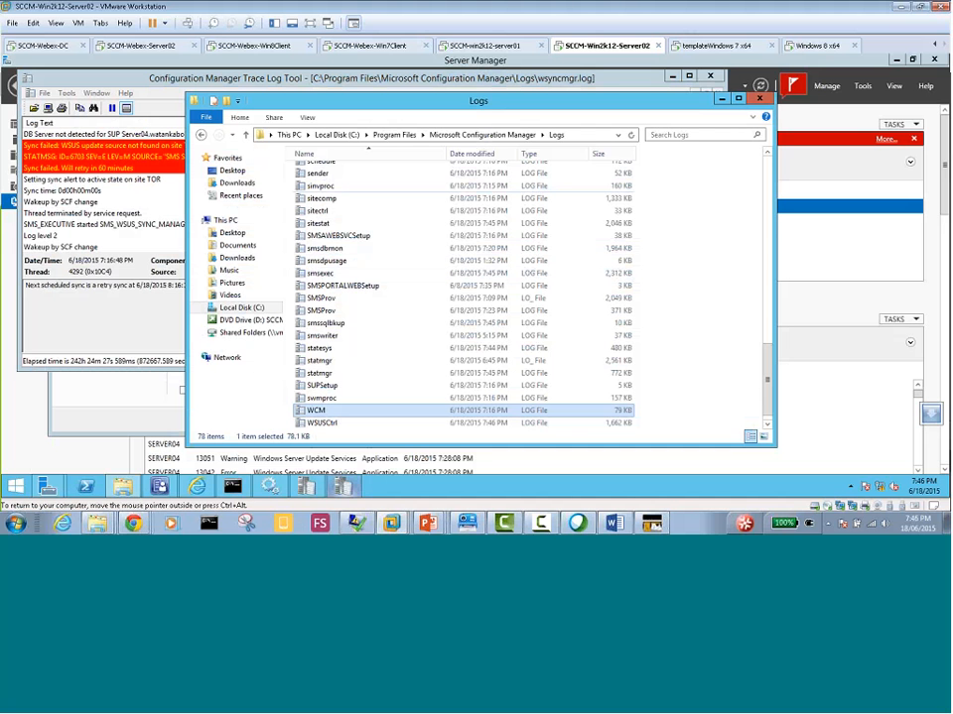
click(474, 140)
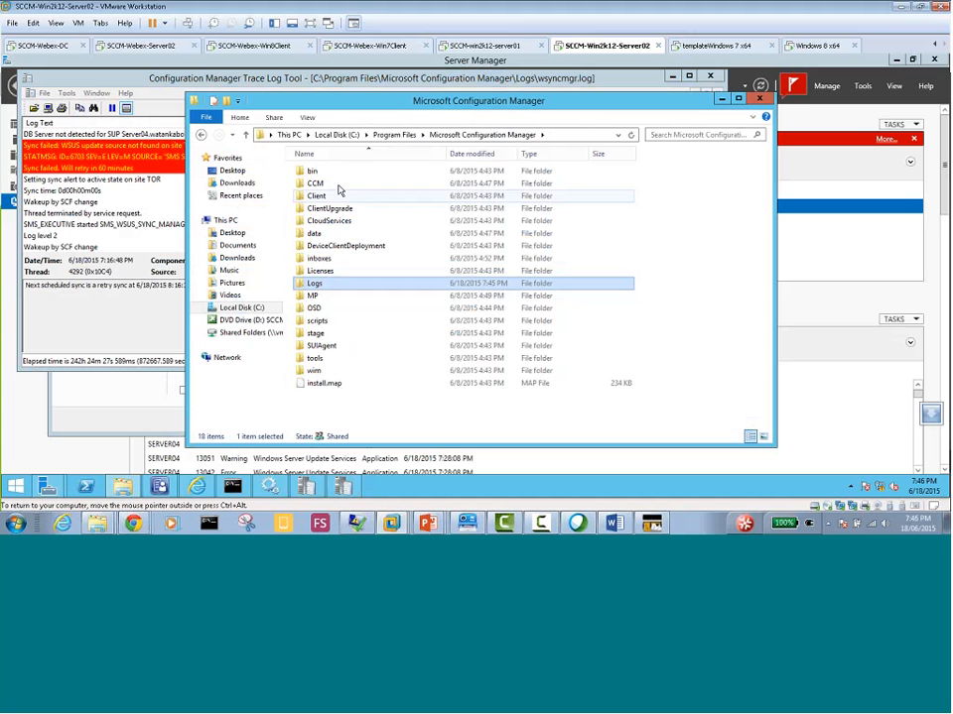
click(315, 173)
double_click(314, 174)
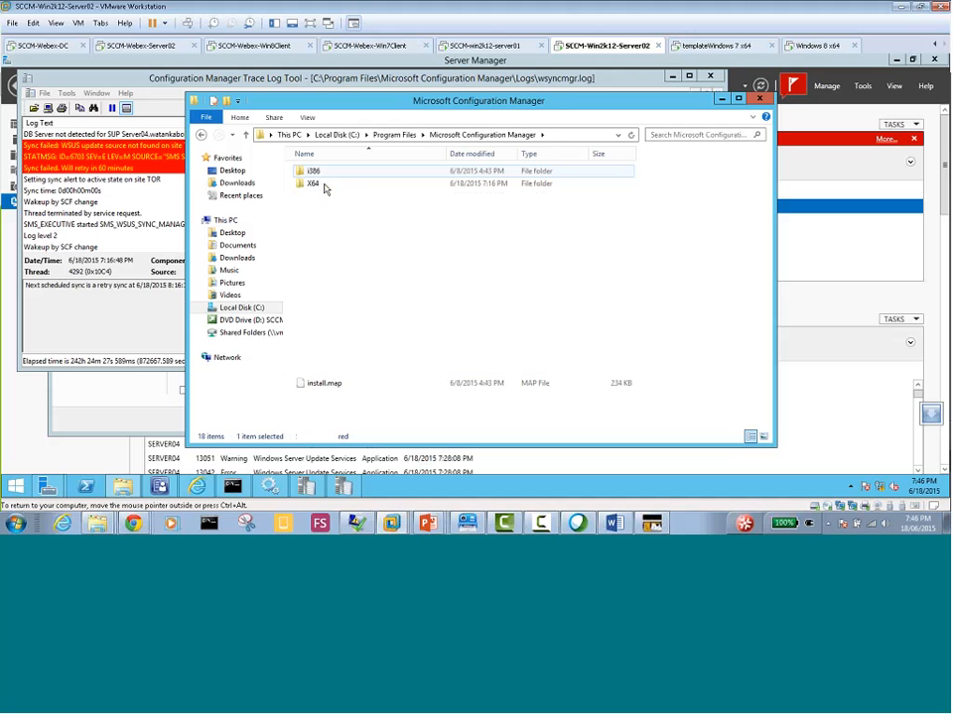
double_click(323, 185)
click(341, 246)
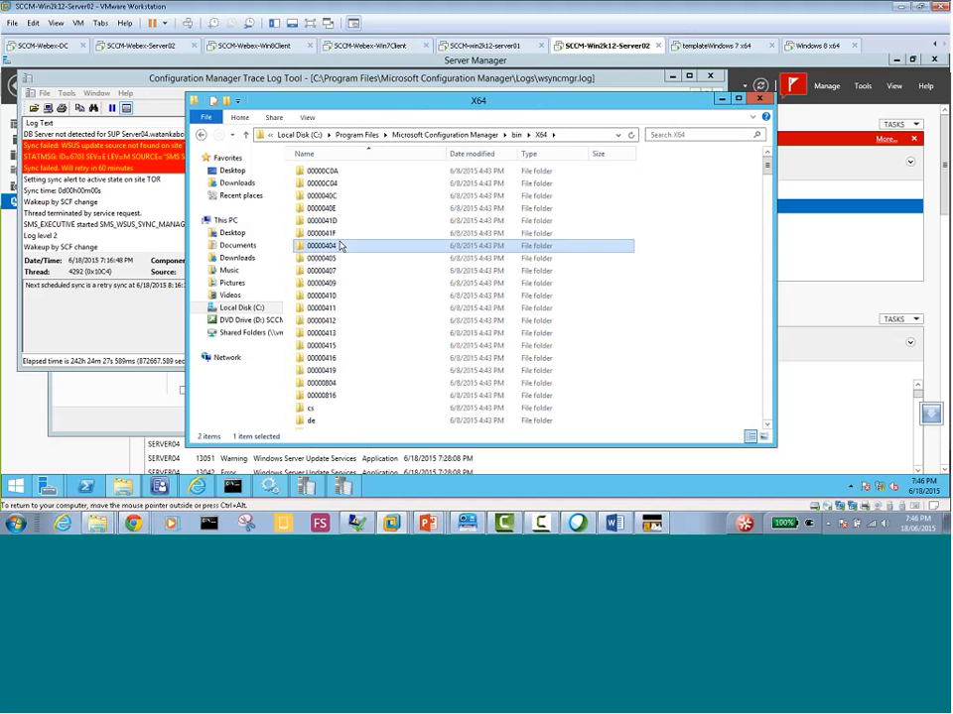
text(cm)
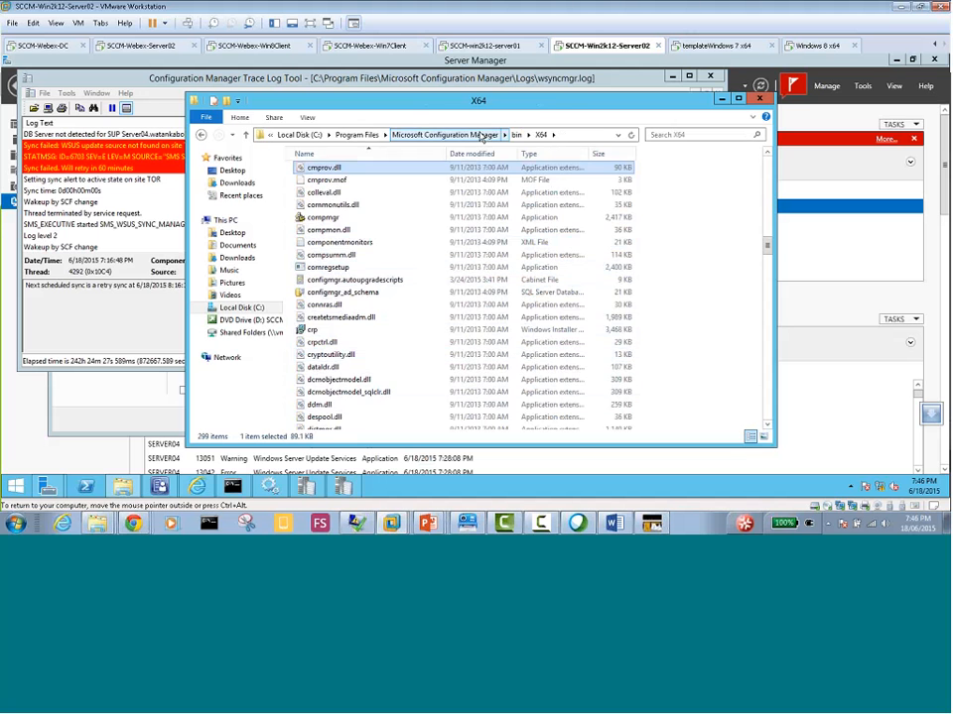
click(444, 135)
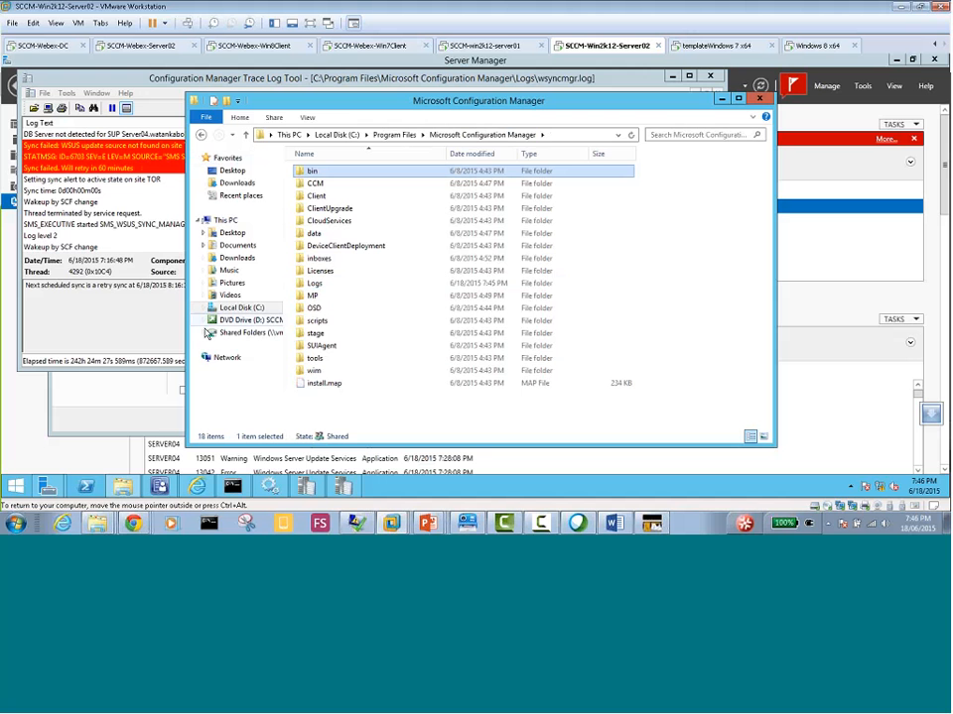
click(338, 489)
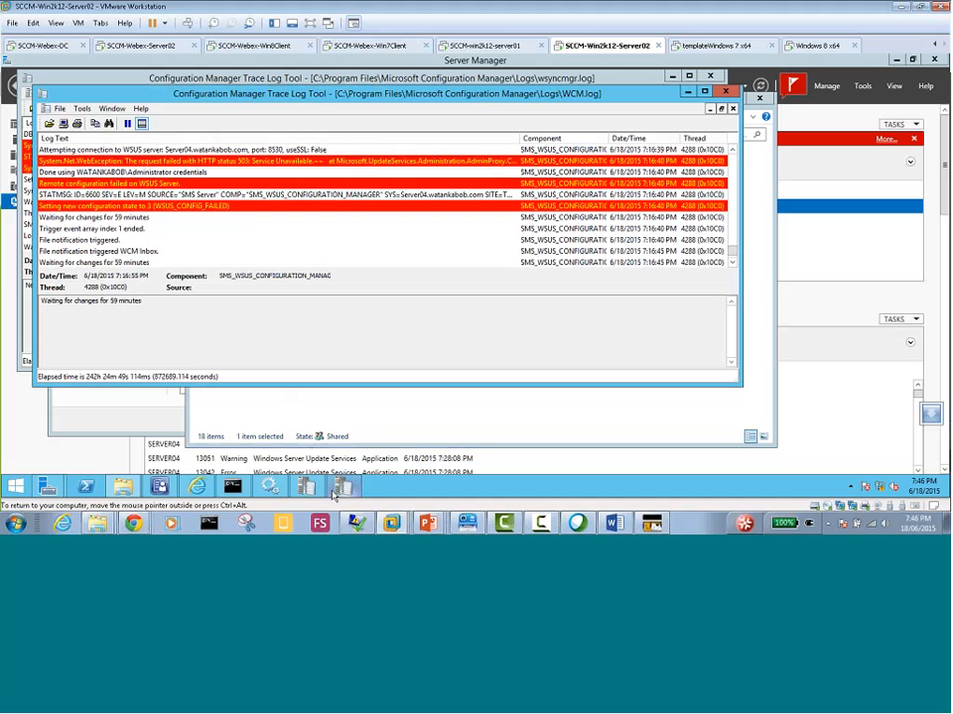
click(57, 109)
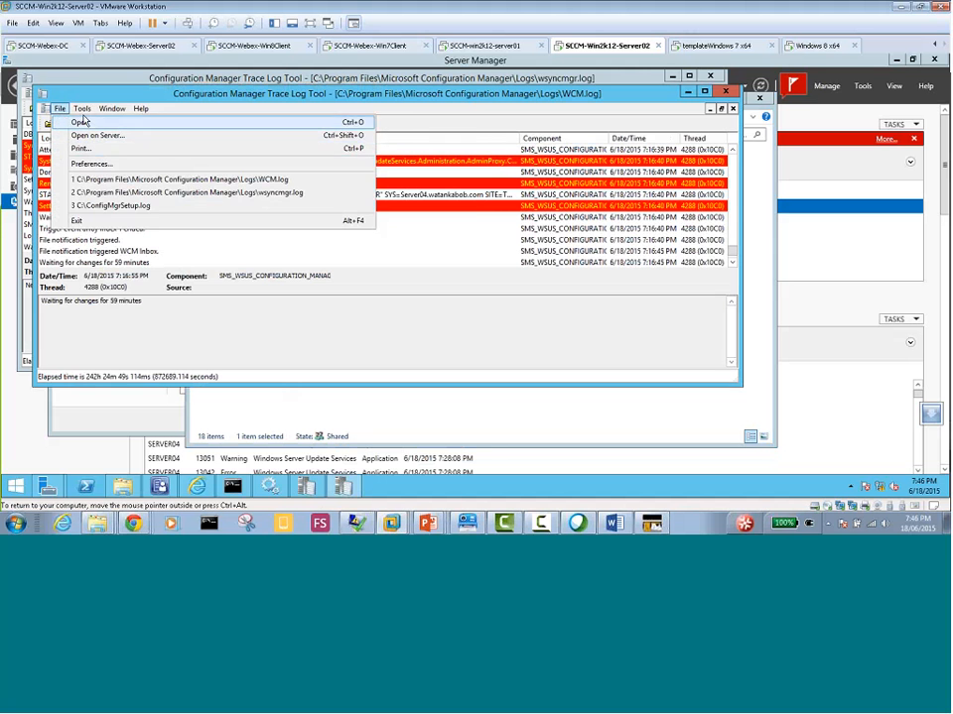
mouse_move(82, 112)
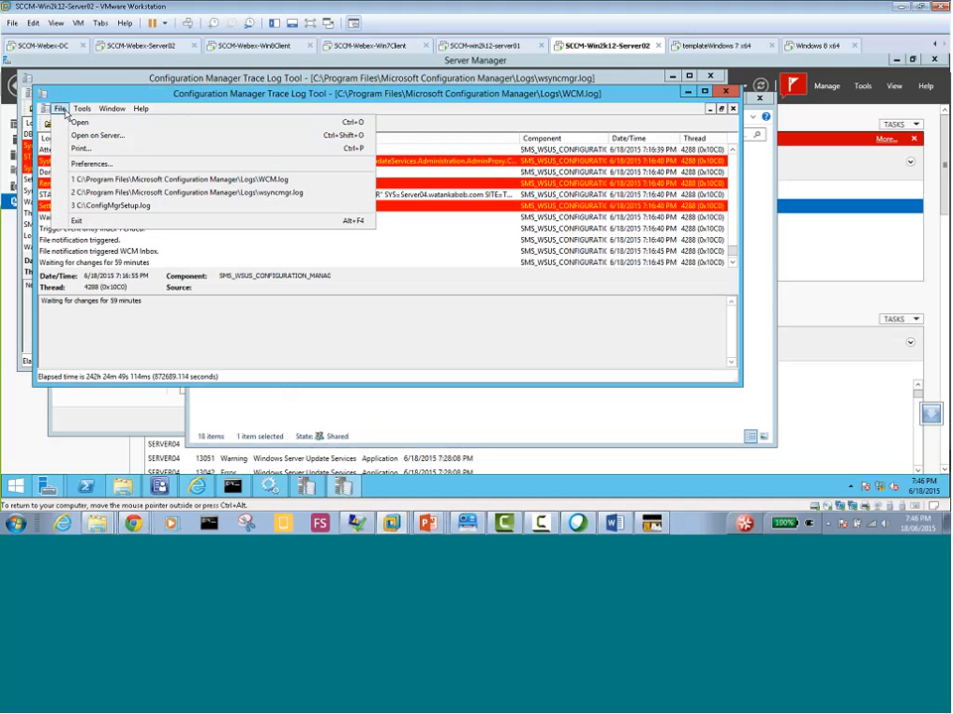
click(75, 134)
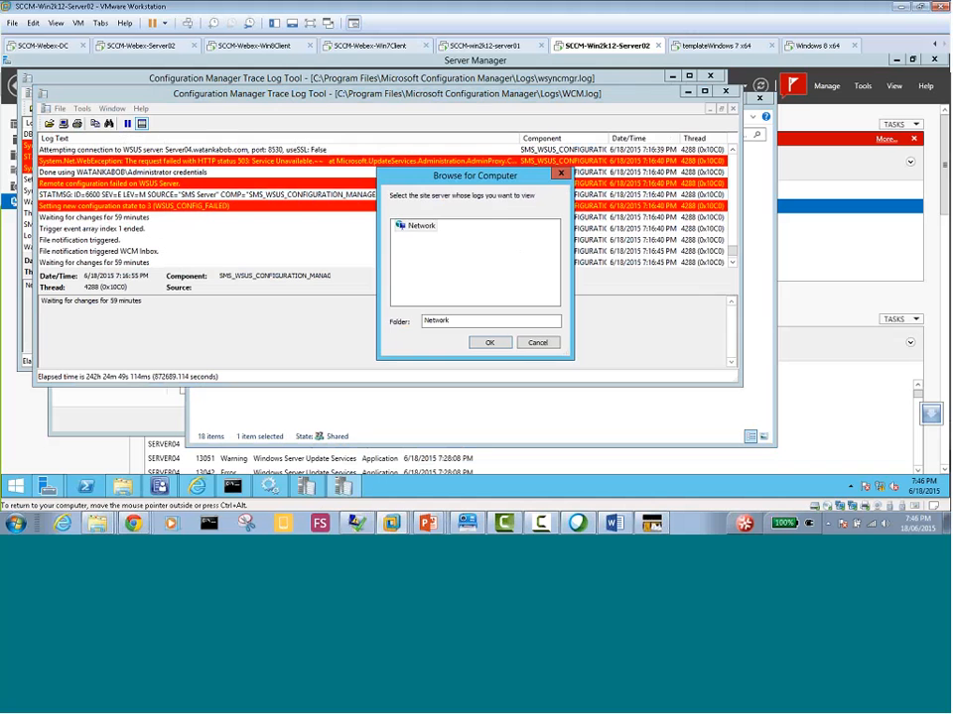
click(537, 342)
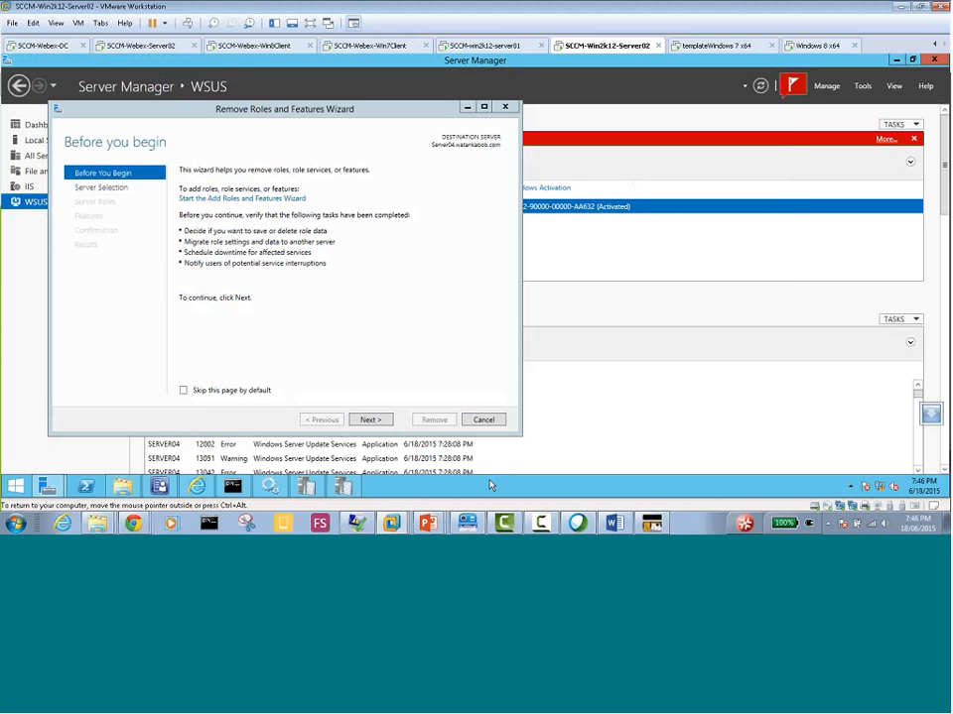
Bring the Microsoft Configuration Manager folder window back to the front
mouse_move(340, 486)
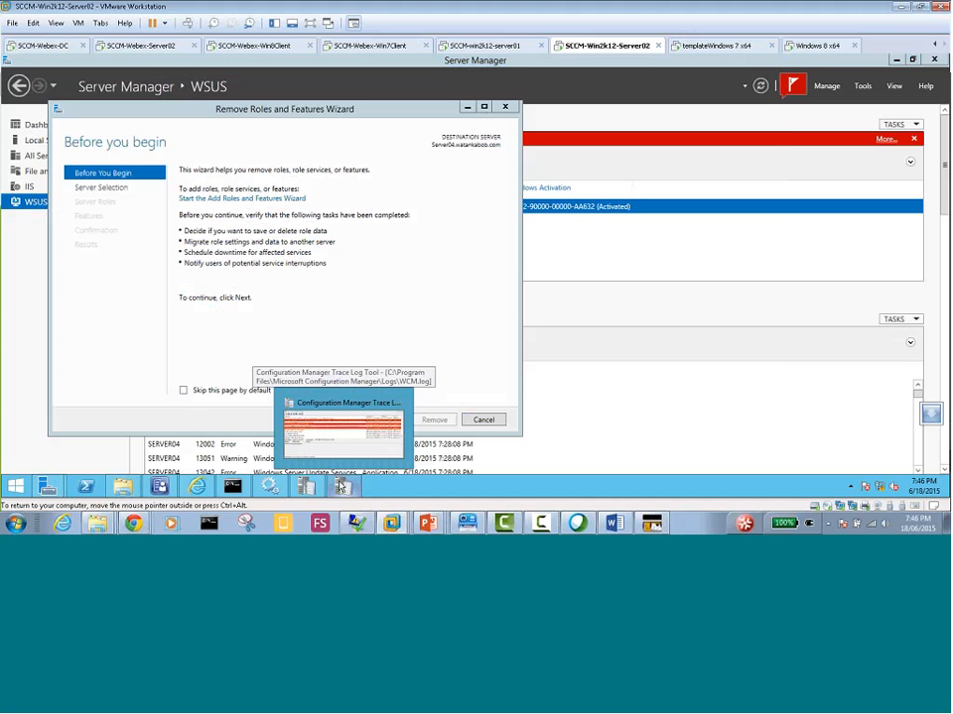
right_click(340, 486)
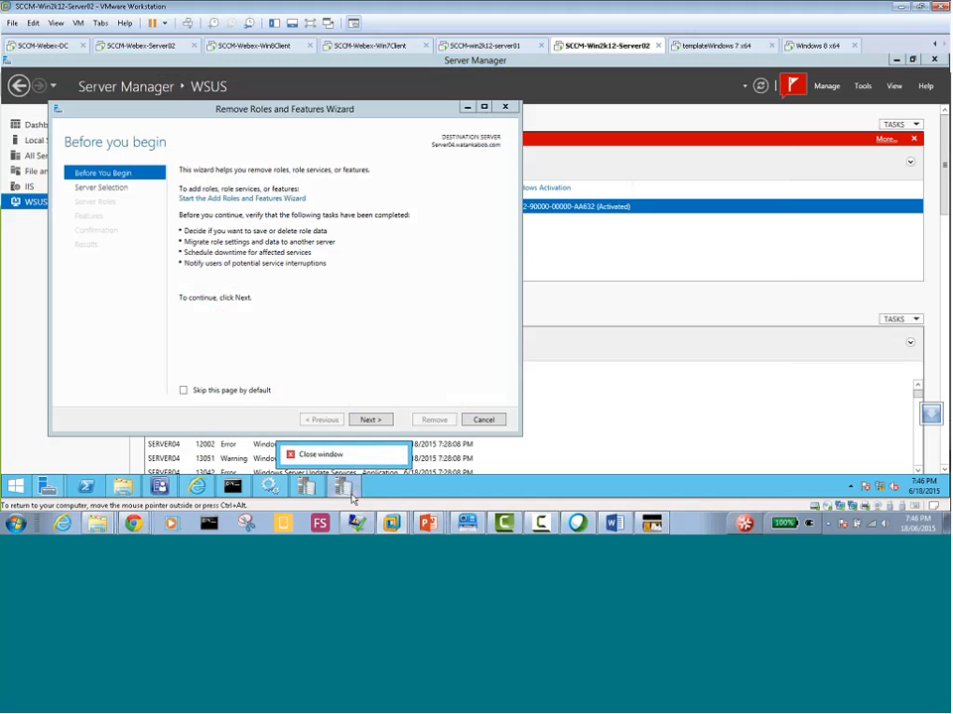
click(123, 493)
mouse_move(122, 491)
click(133, 437)
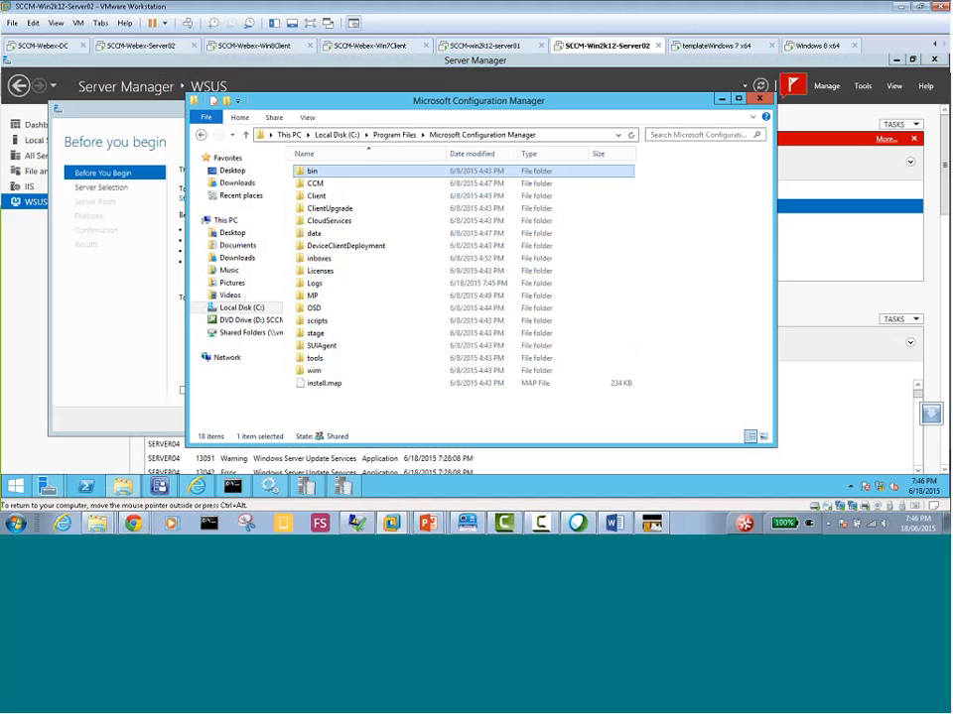
Go back to the Logs folder, check which app is offered to open the WCM log file, and dismiss the choice
click(202, 136)
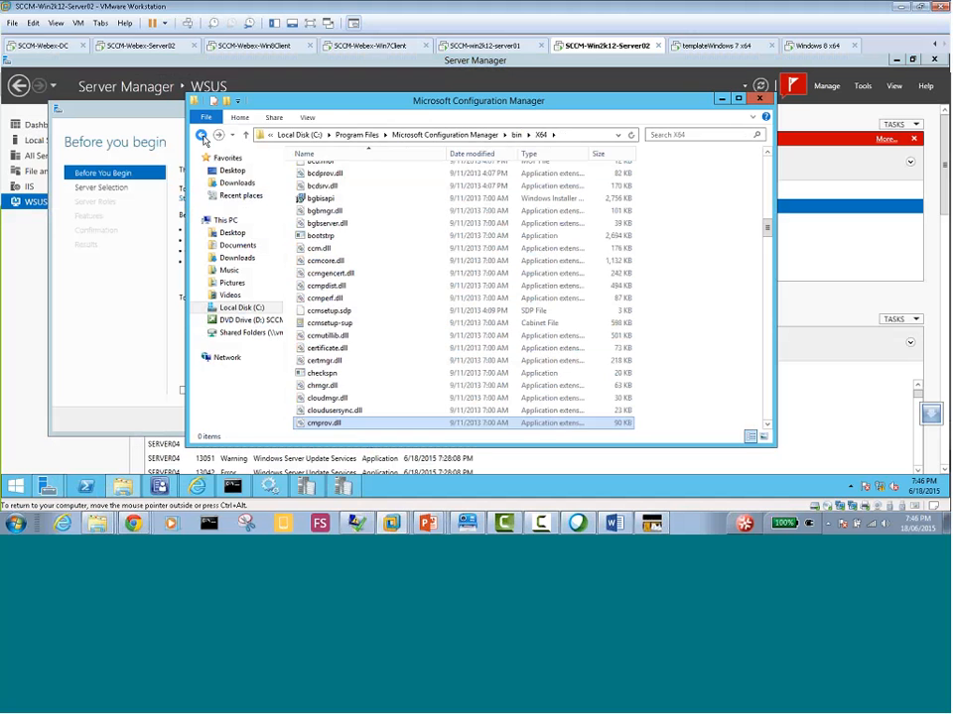
click(201, 136)
click(202, 136)
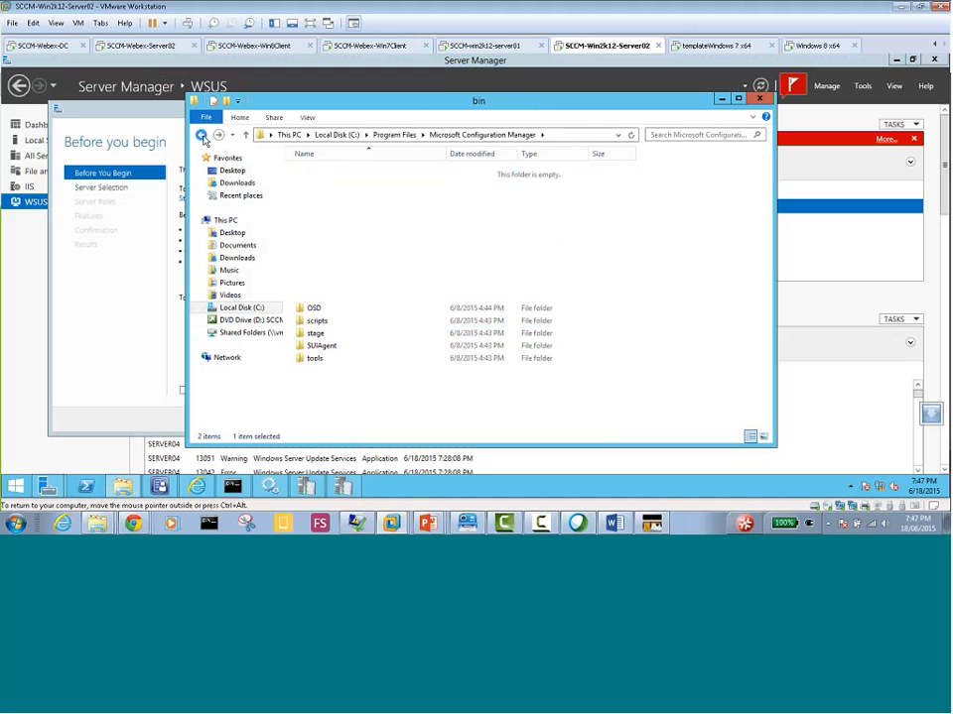
click(202, 136)
right_click(312, 425)
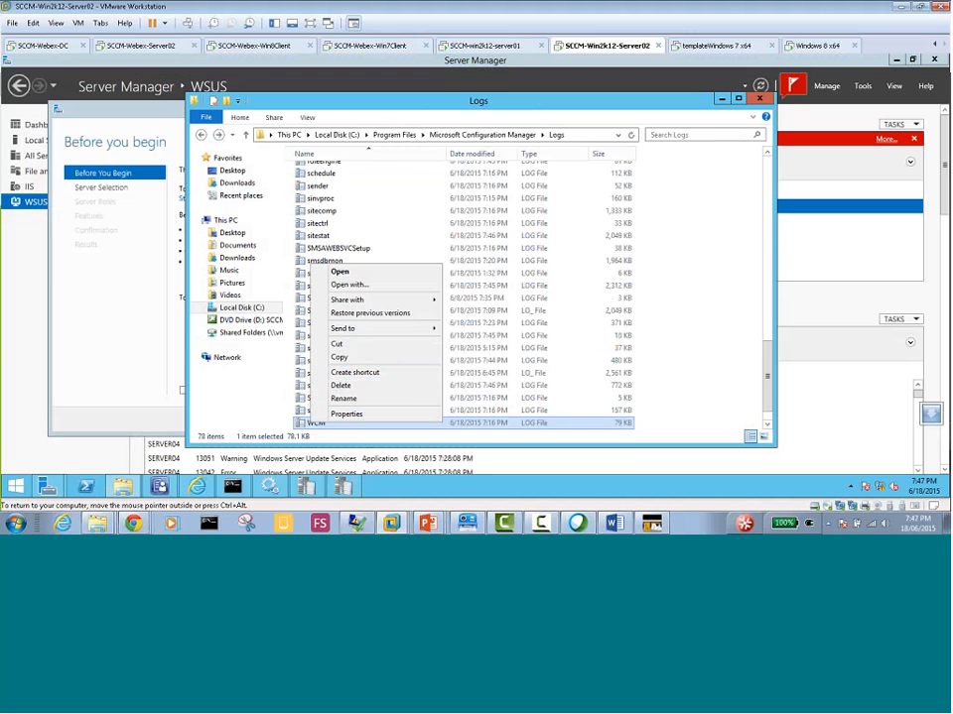
click(375, 286)
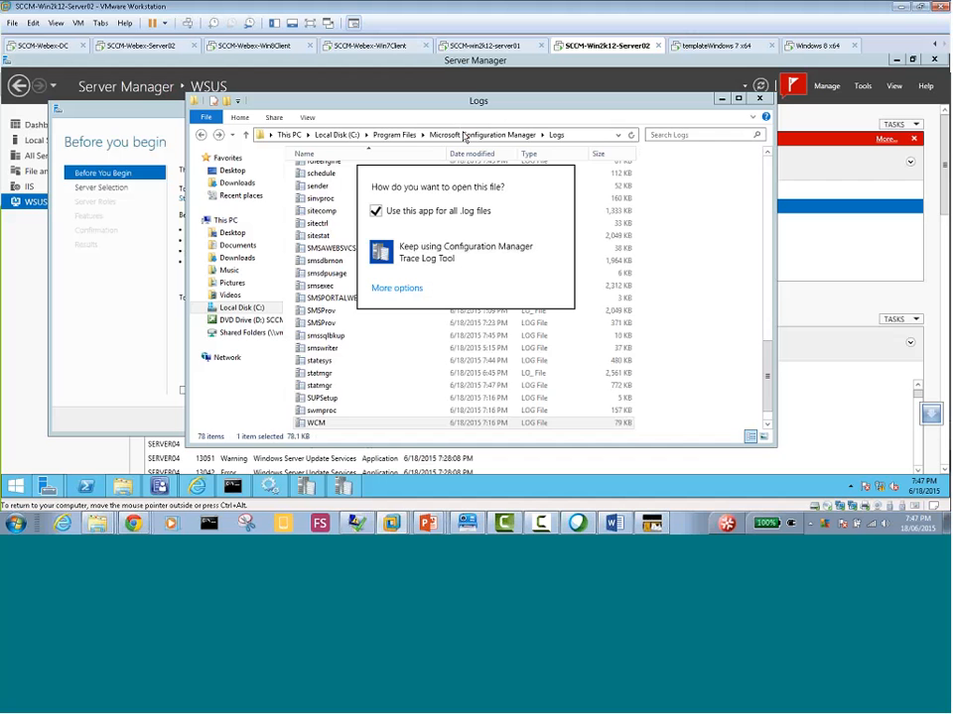
click(437, 136)
Search the Microsoft Configuration Manager folder for "cmtrace"
click(458, 136)
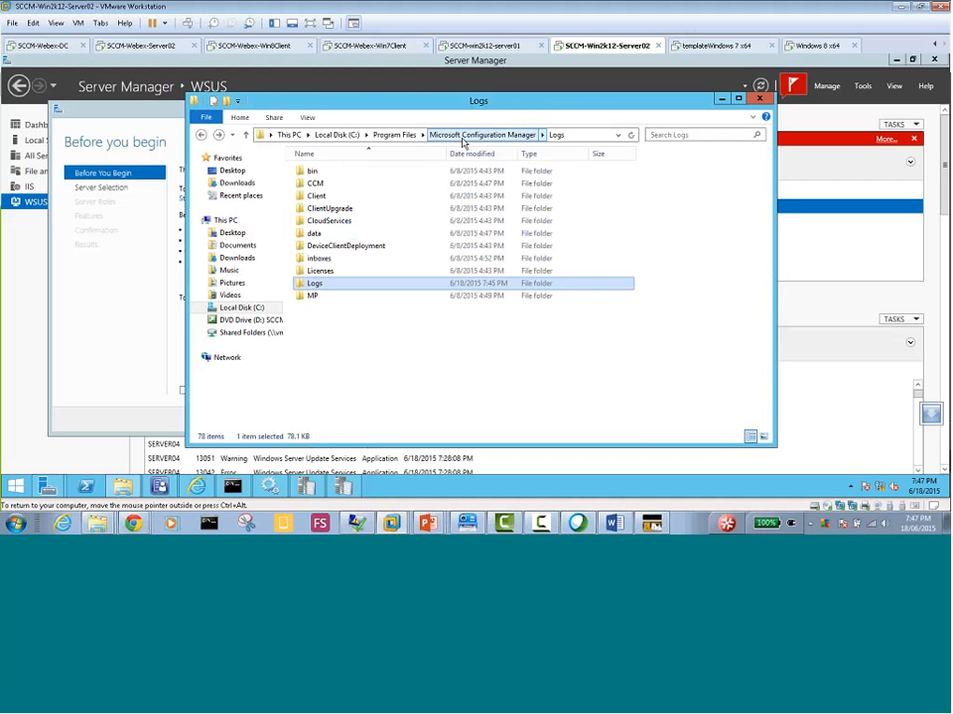
click(672, 134)
text(cmtra)
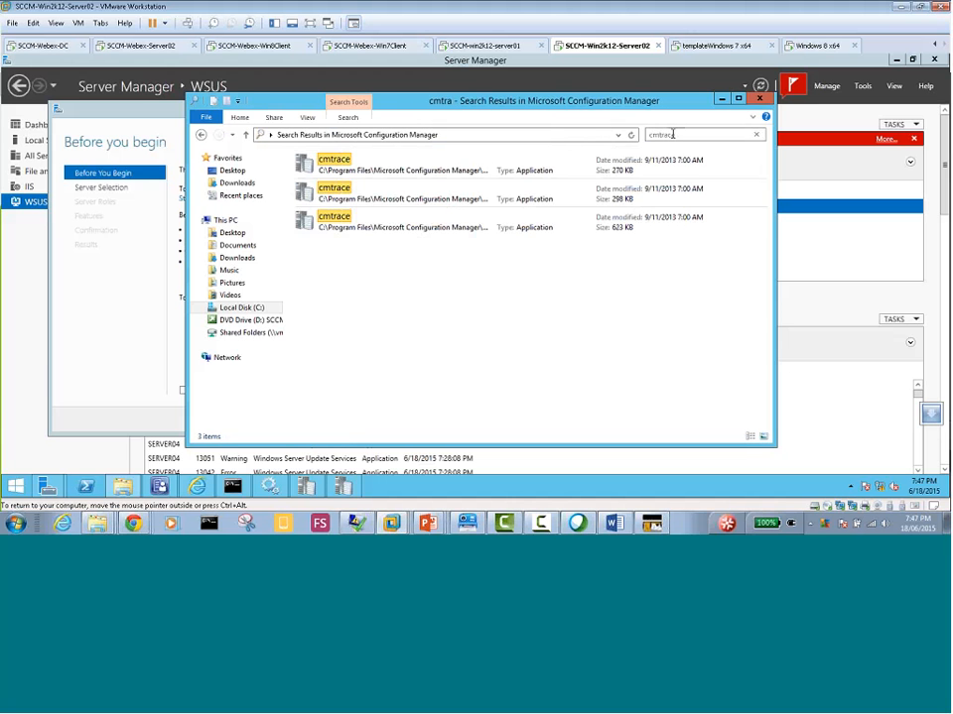
text(ce)
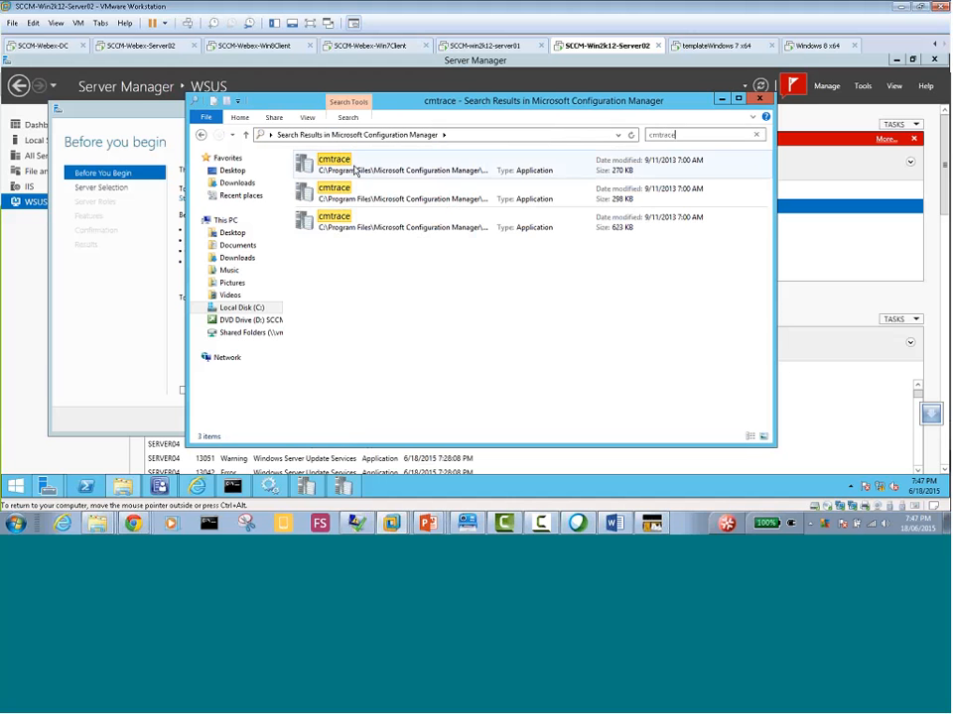
Check the file locations of the 270 KB and 298 KB cmtrace applications, returning to the search results after each
right_click(346, 163)
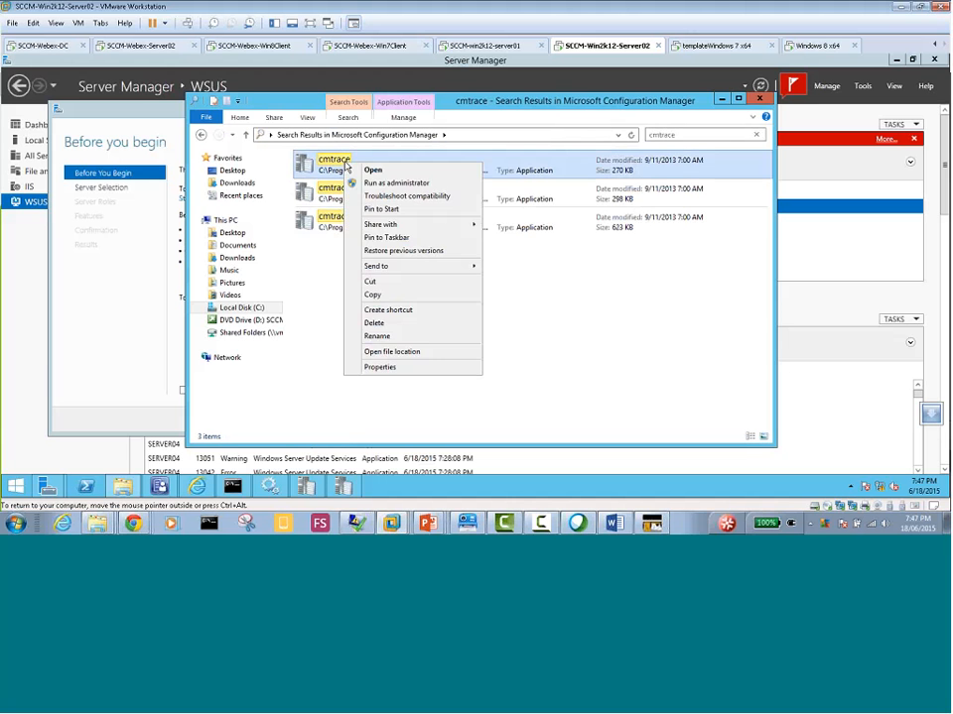
click(407, 351)
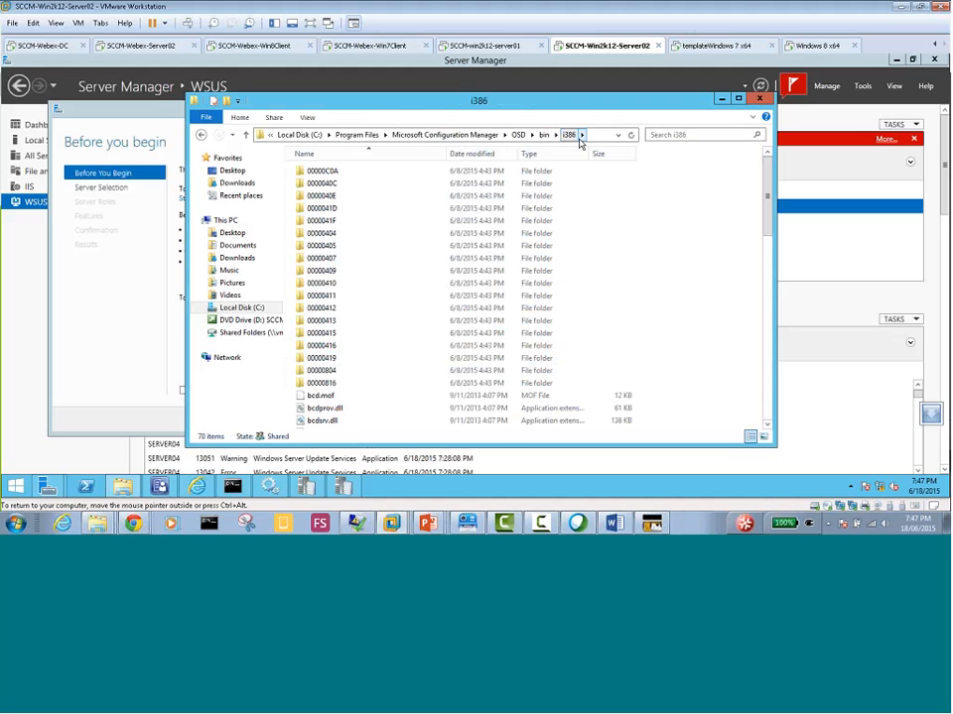
click(203, 136)
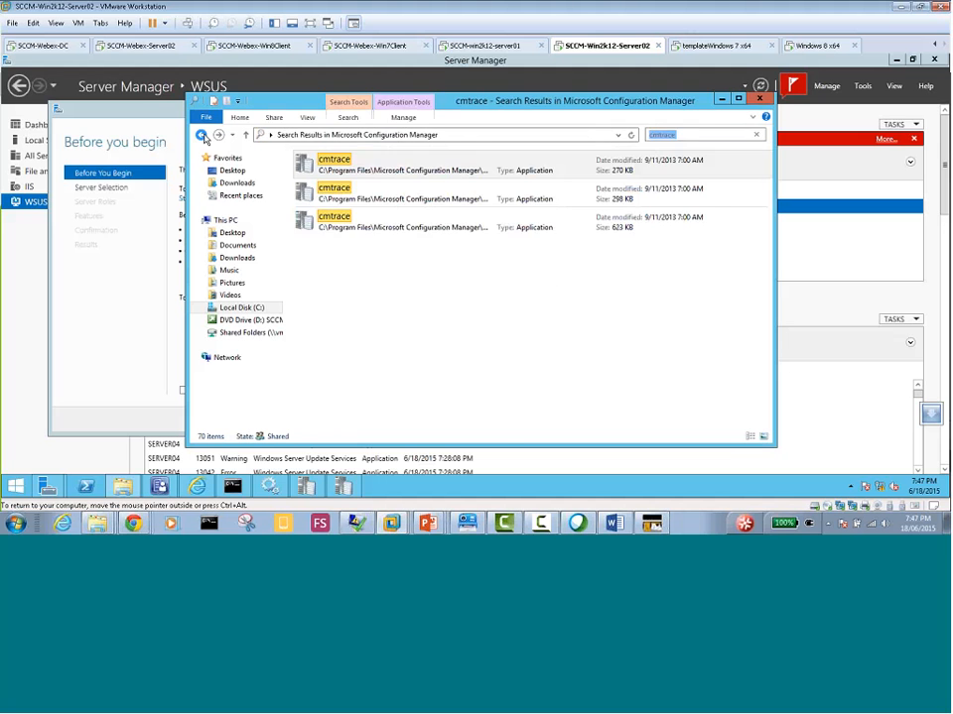
right_click(345, 203)
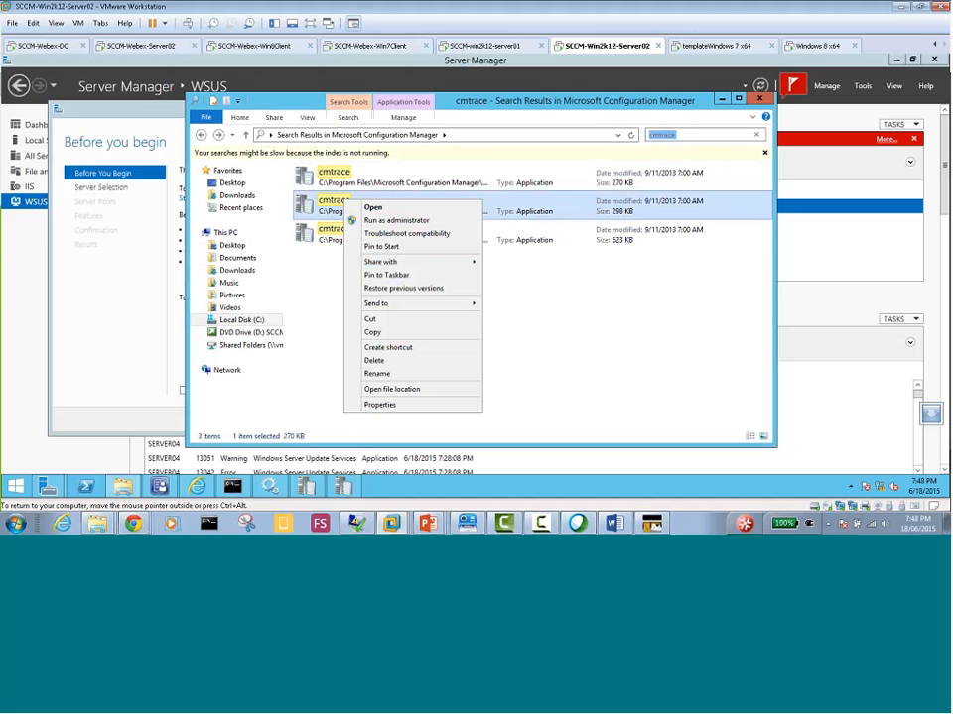
click(402, 390)
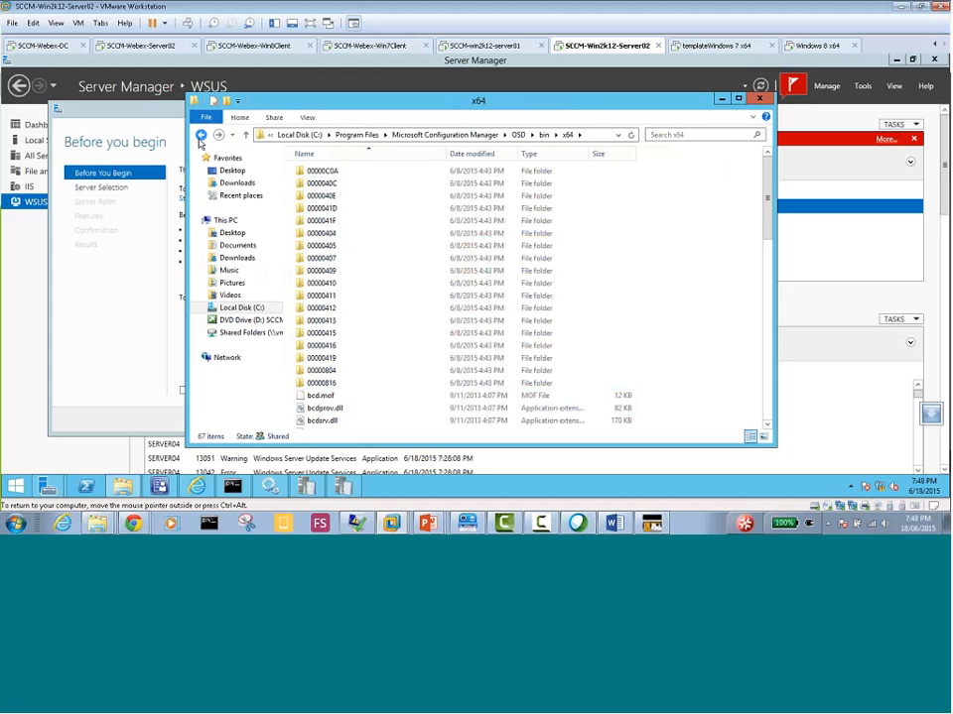
click(201, 134)
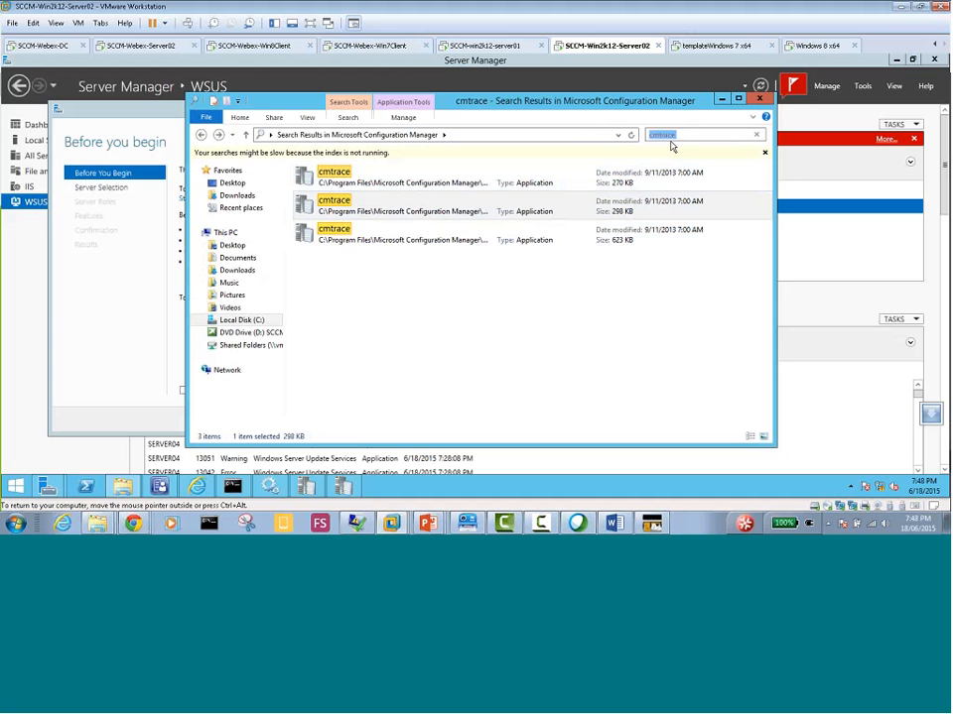
Launch the 270 KB cmtrace application, decline making it the default log viewer, and close it along with the search results window
double_click(342, 179)
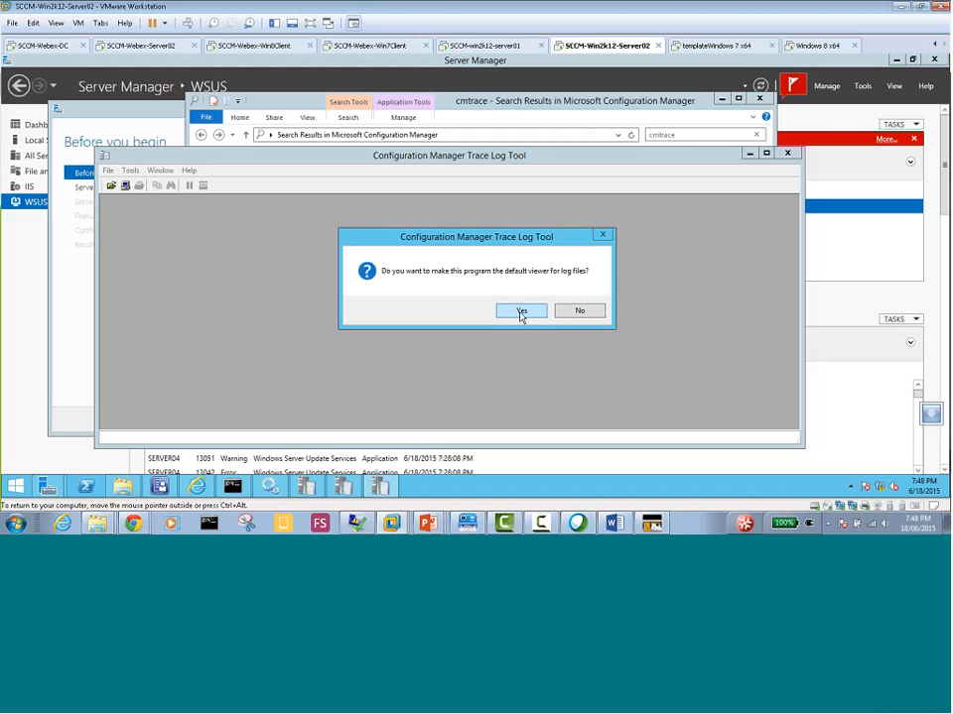
click(593, 309)
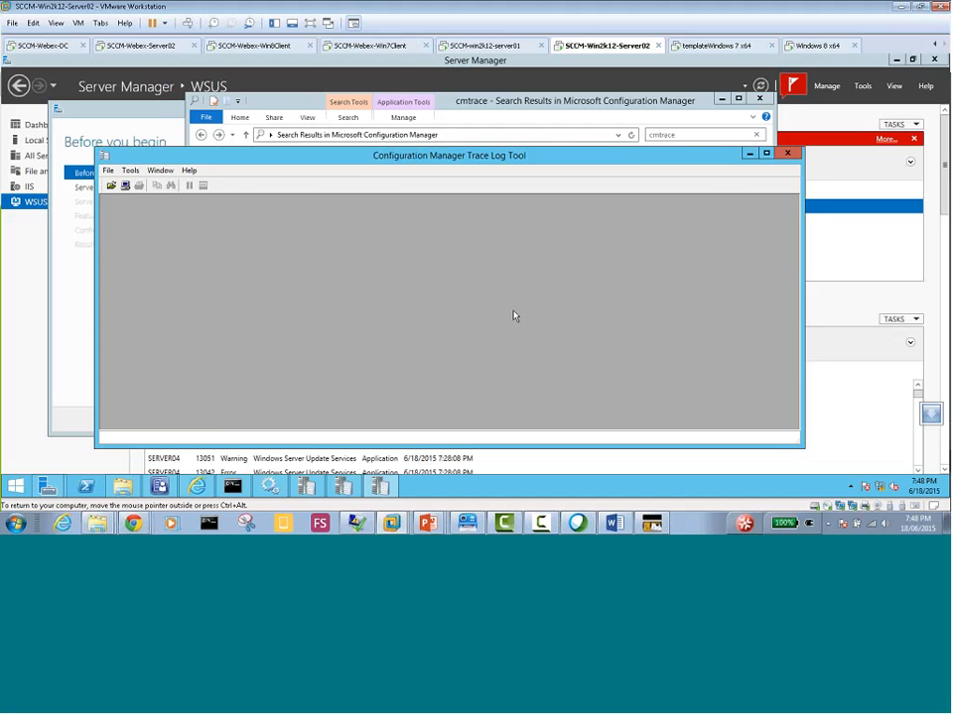
click(786, 153)
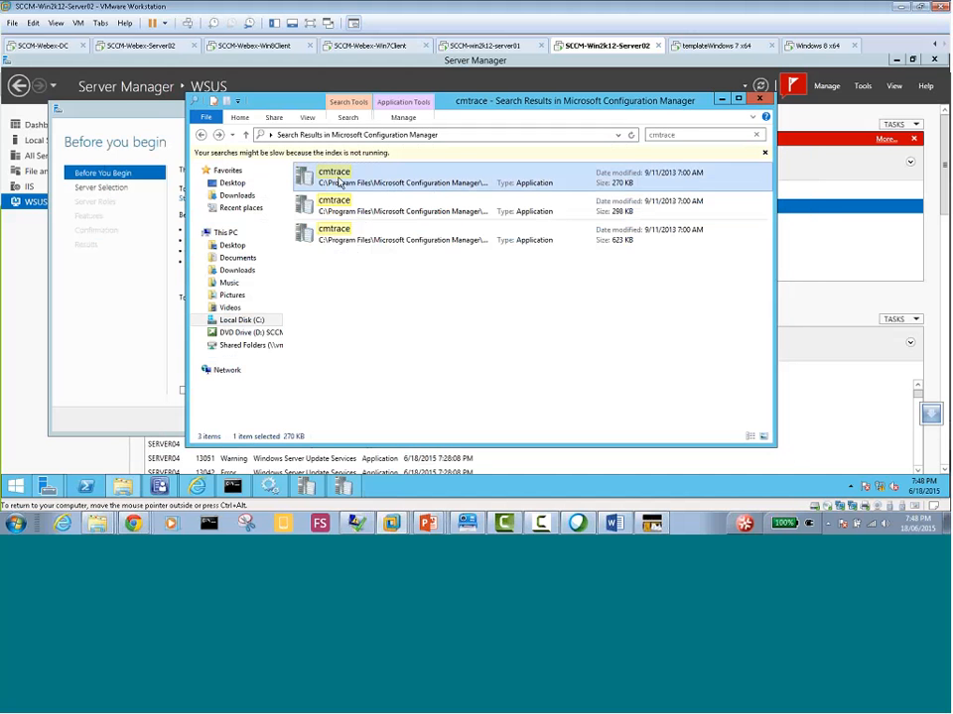
click(758, 101)
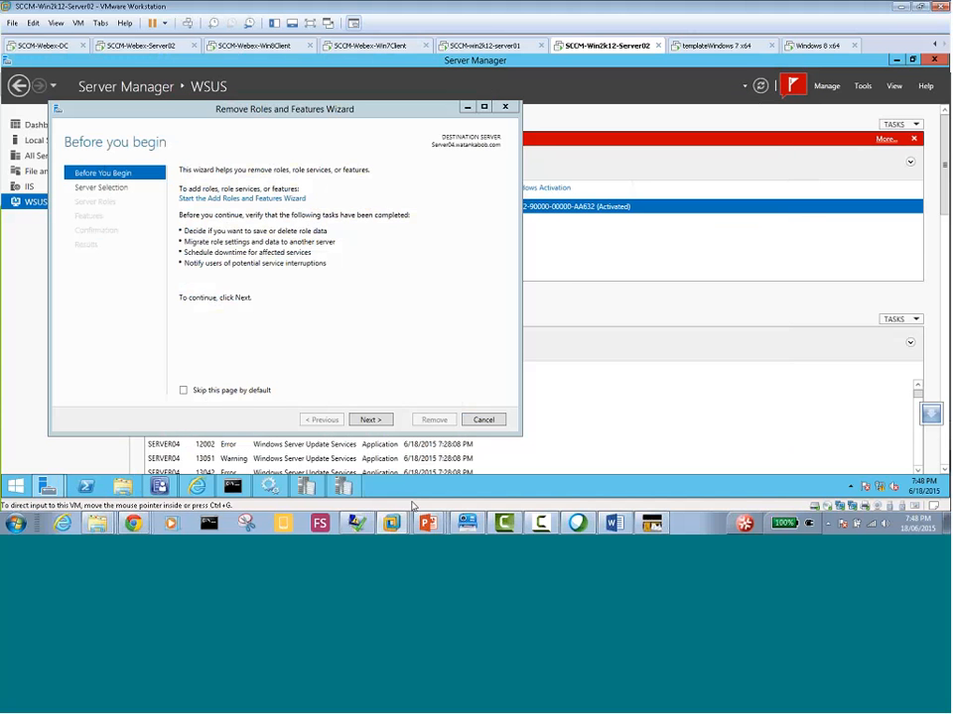
In the Remove Roles and Features Wizard, keep Server04.watankabob.com as the destination server and mark the Windows Server Update Services role for removal
click(367, 419)
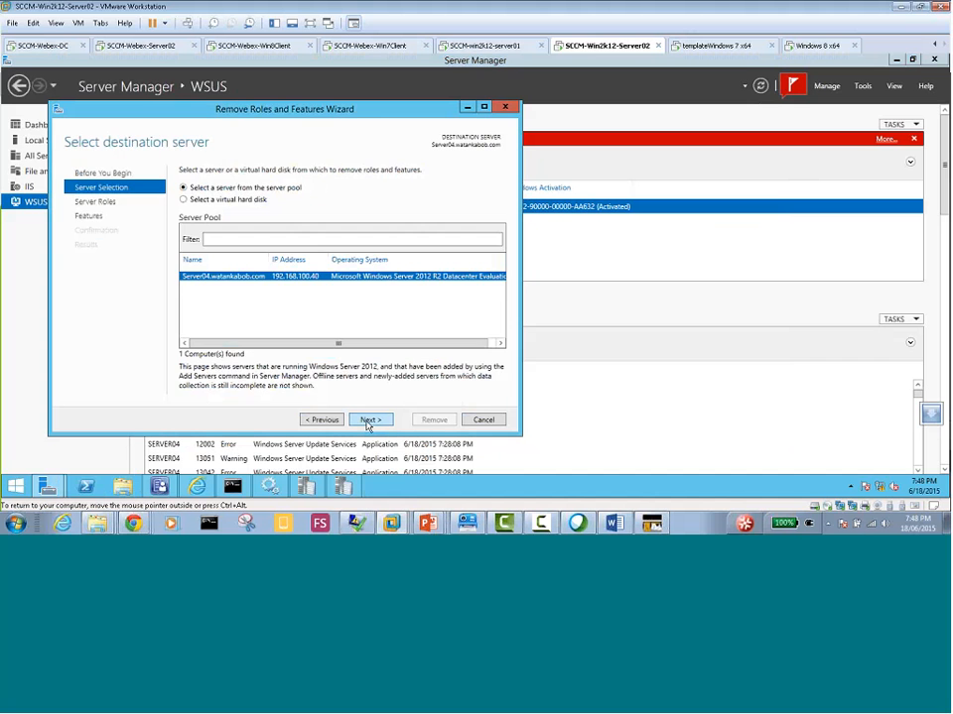
click(367, 421)
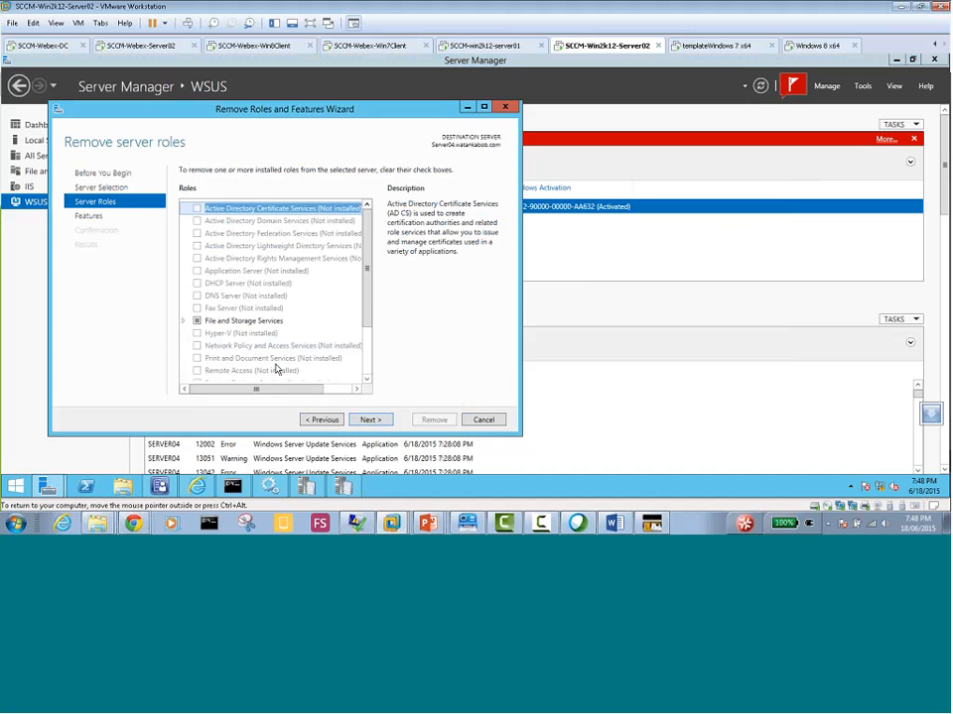
scroll(367, 375, down, 2)
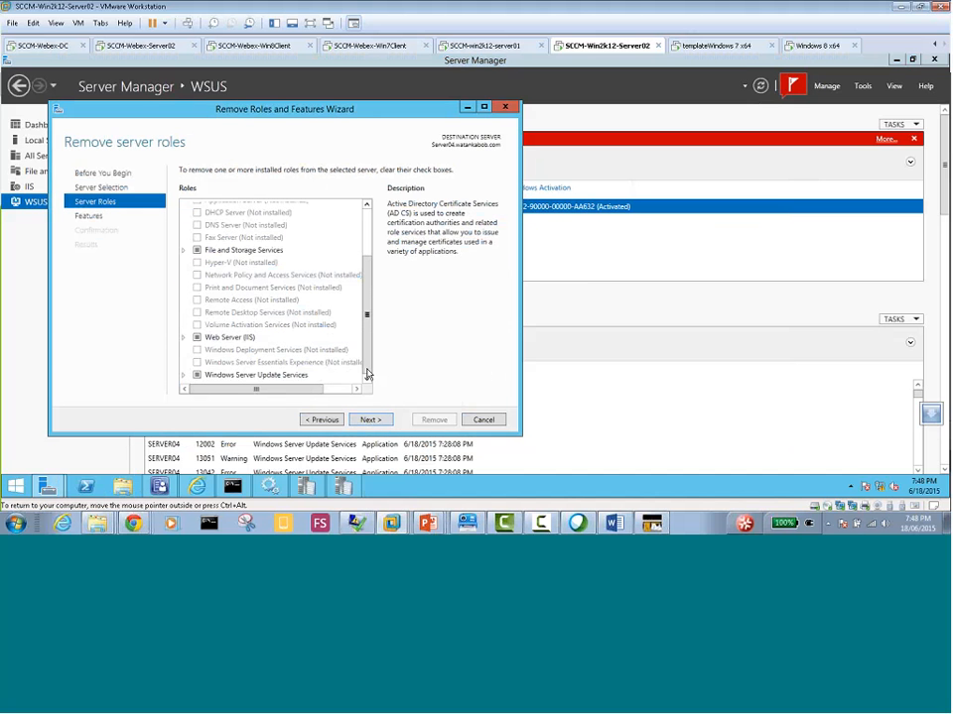
click(192, 377)
click(308, 374)
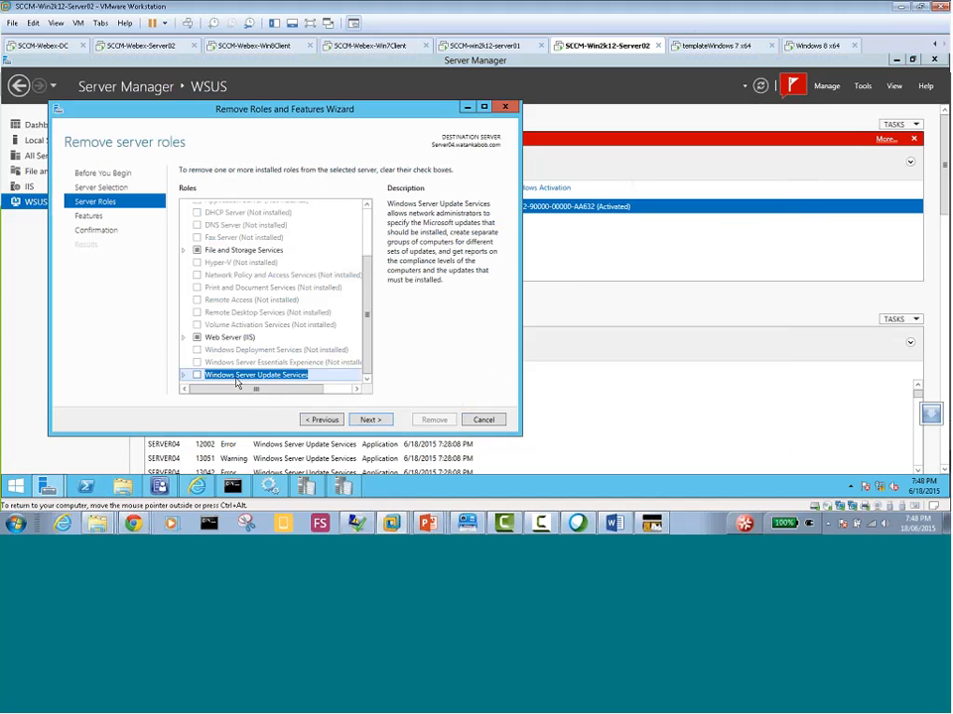
Continue to the confirmation page, allow automatic restart of the destination server, and start removing the WSUS role
click(369, 419)
click(369, 419)
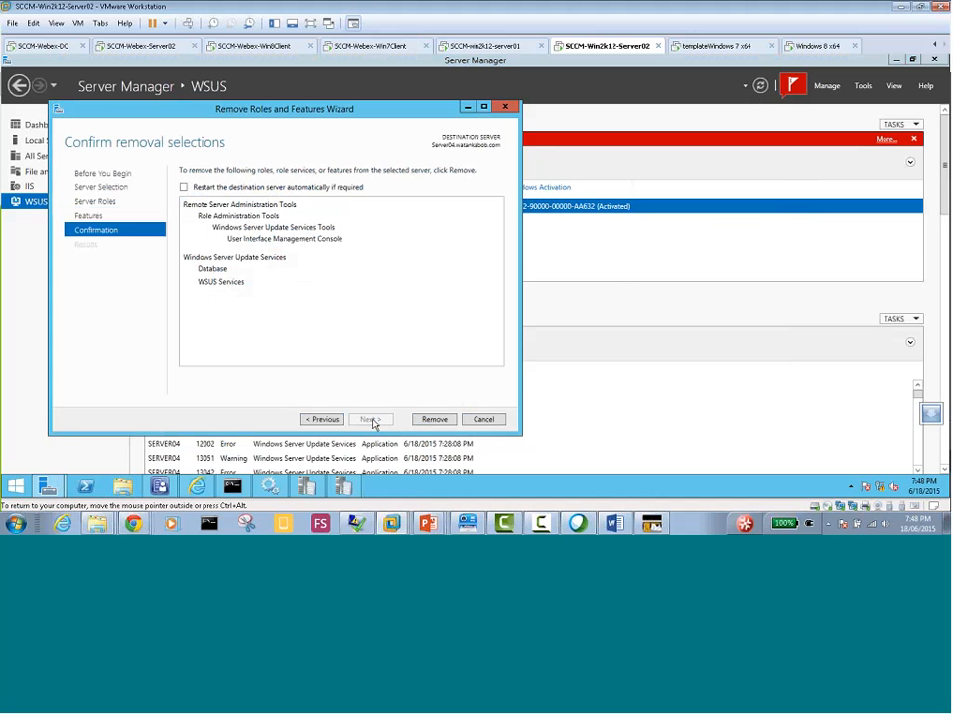
click(183, 188)
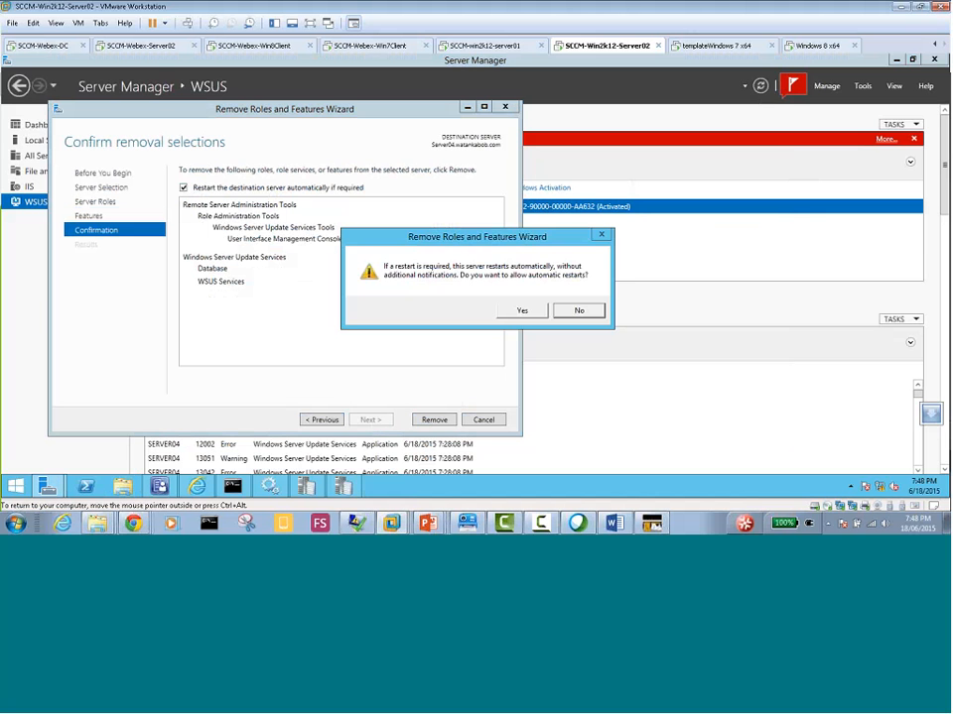
click(514, 313)
click(434, 420)
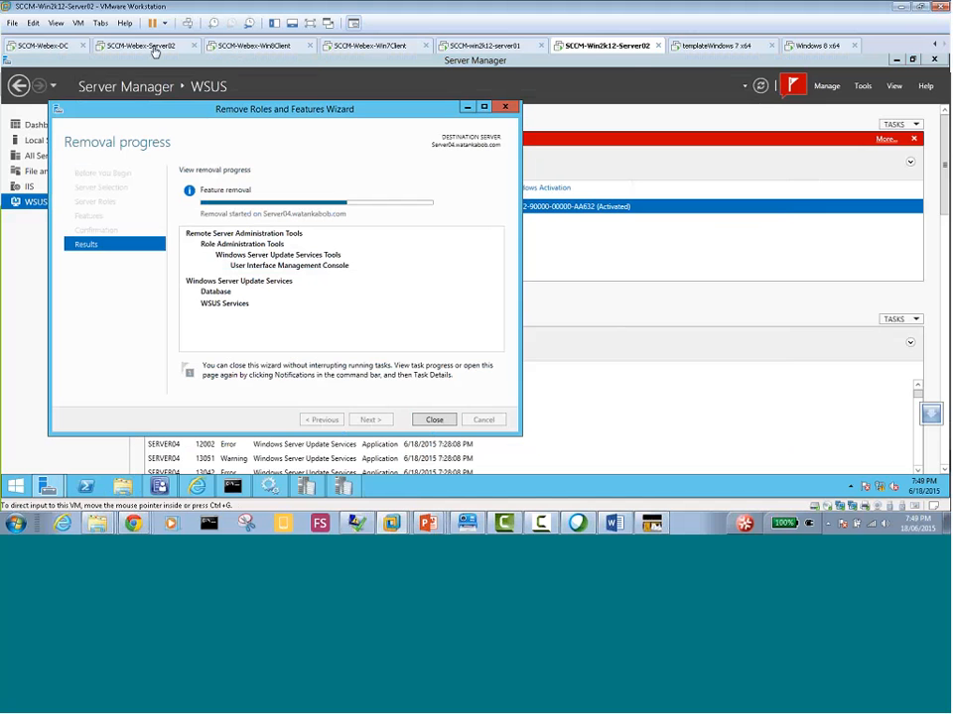
Switch to the SCCM-Webex-Server02 virtual machine and check the Software Update Point Synchronization Status in Configuration Manager's Monitoring workspace
click(155, 52)
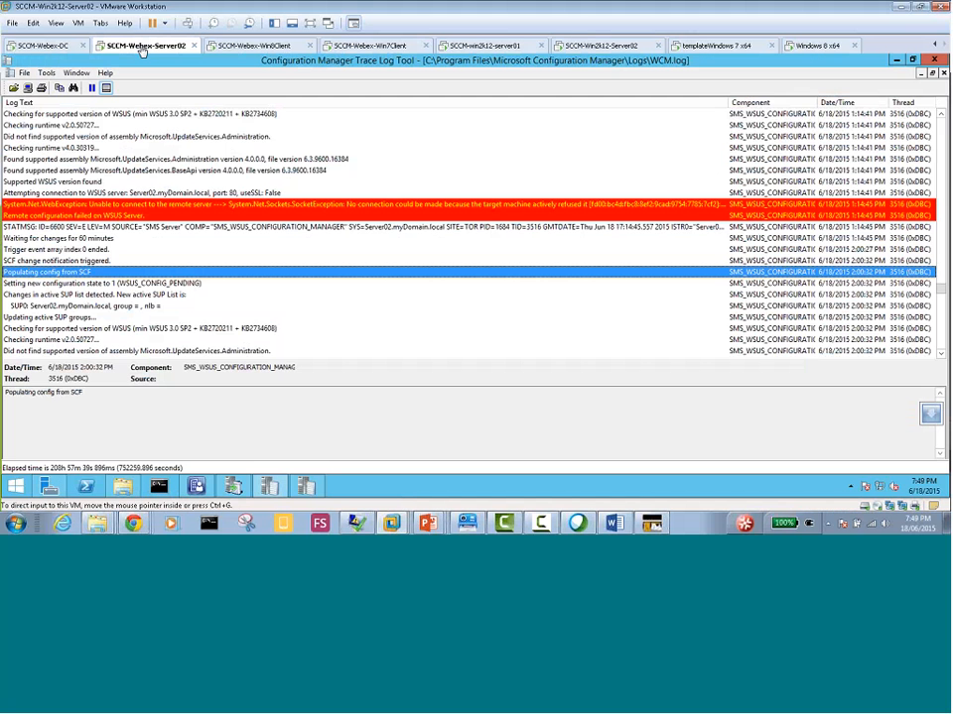
click(232, 486)
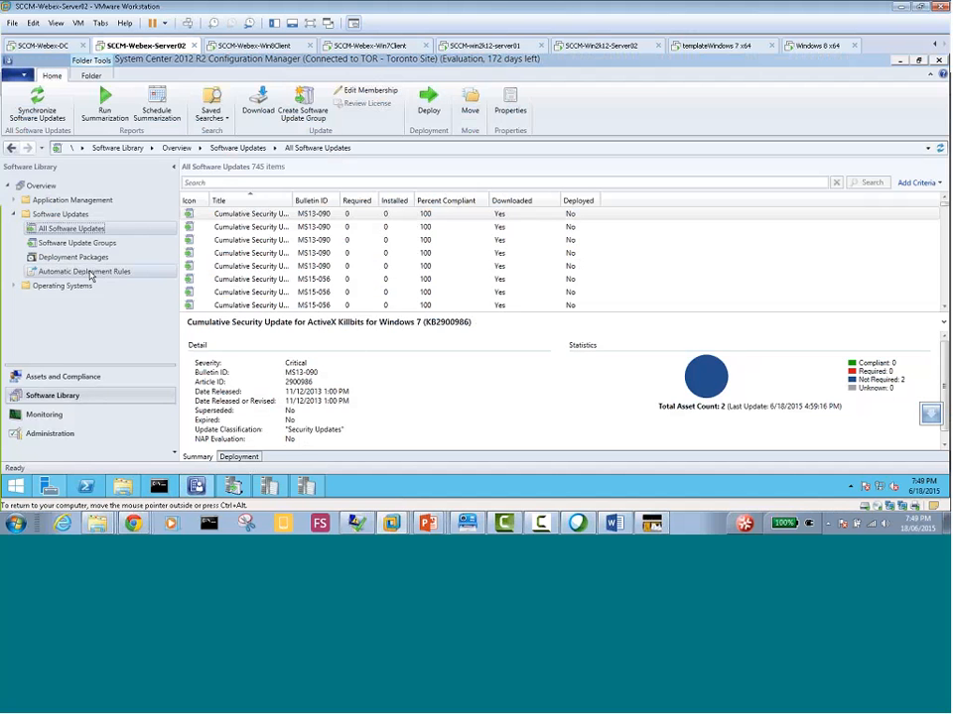
click(60, 417)
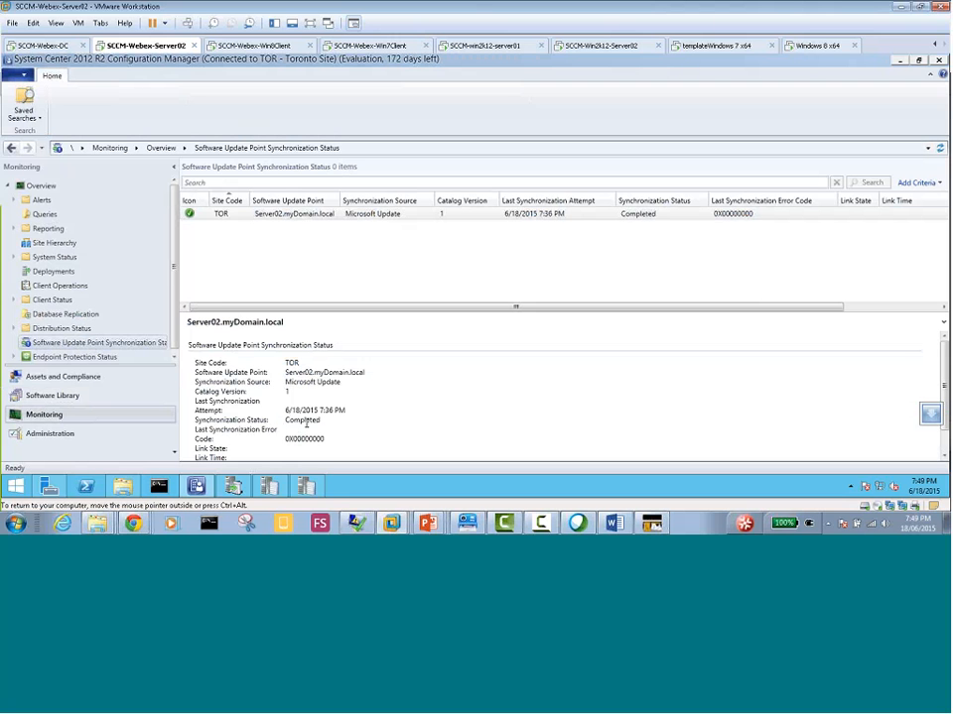
Start a site-wide synchronization of software updates from All Software Updates in the Software Library workspace and confirm it
drag(345, 410, 319, 410)
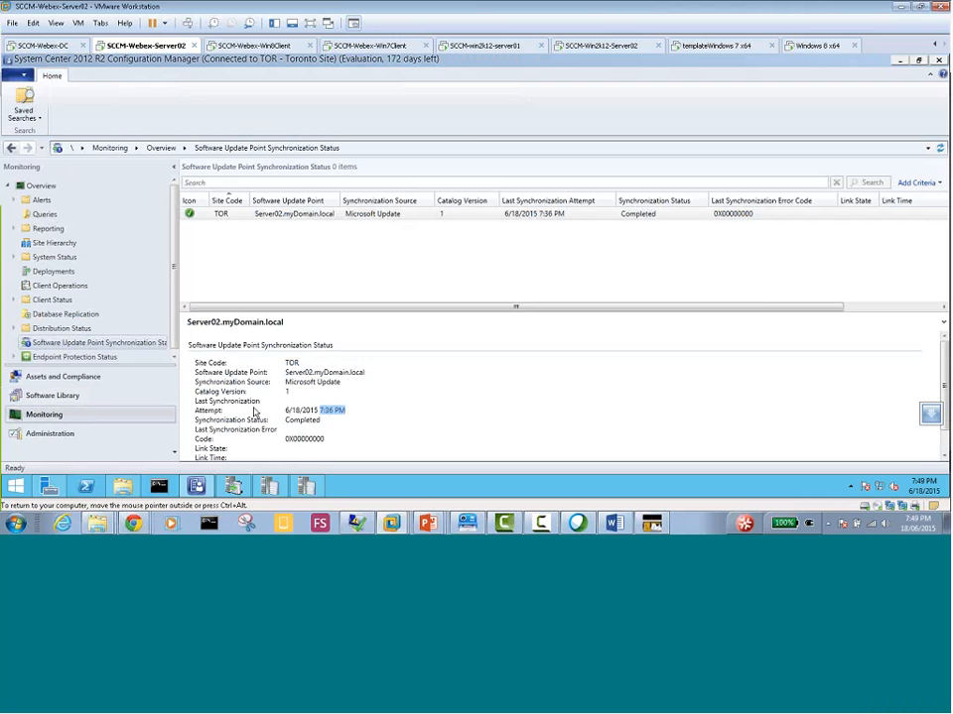
click(71, 401)
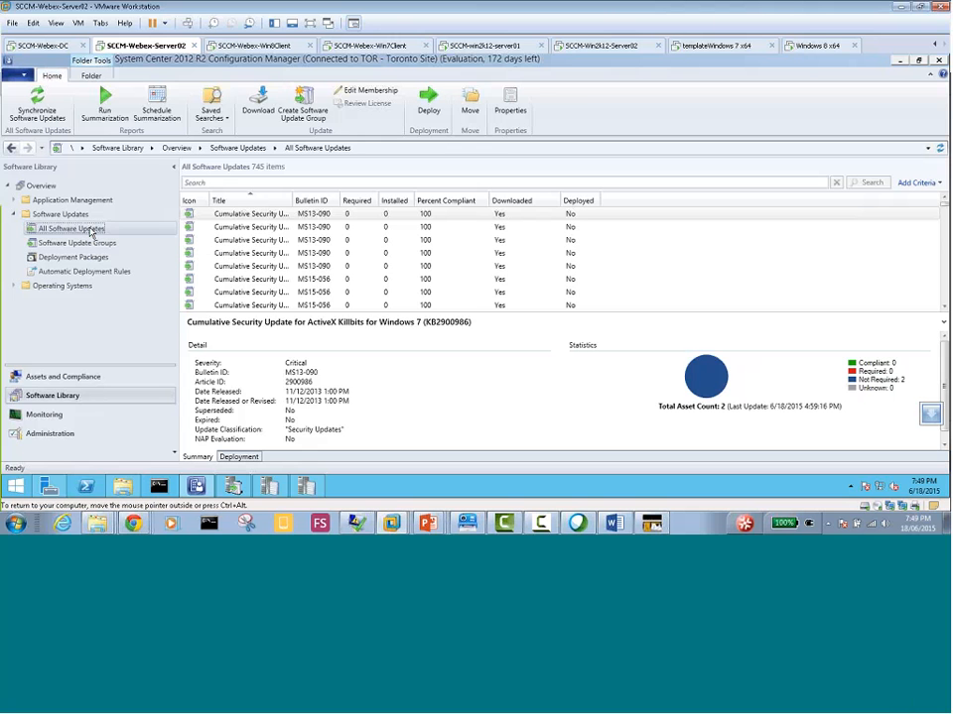
right_click(92, 232)
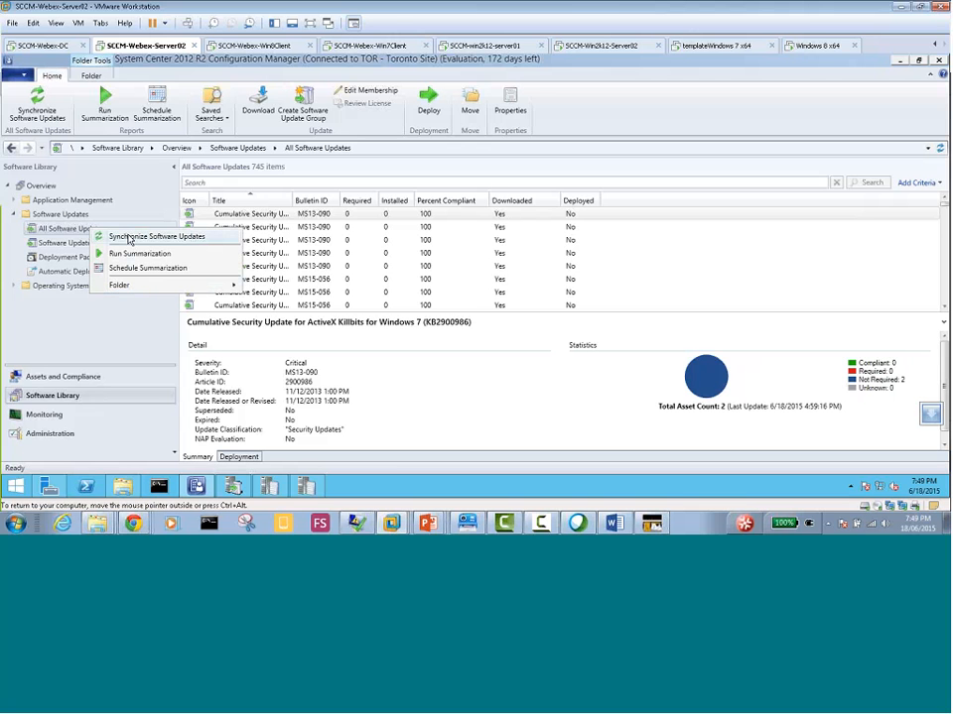
click(129, 237)
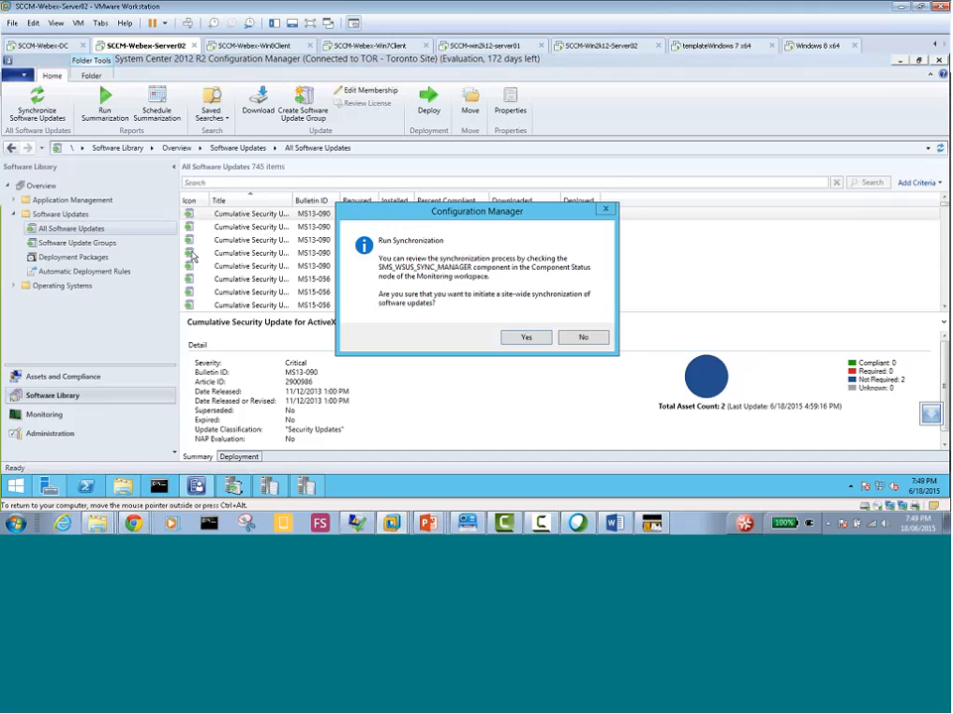
click(521, 396)
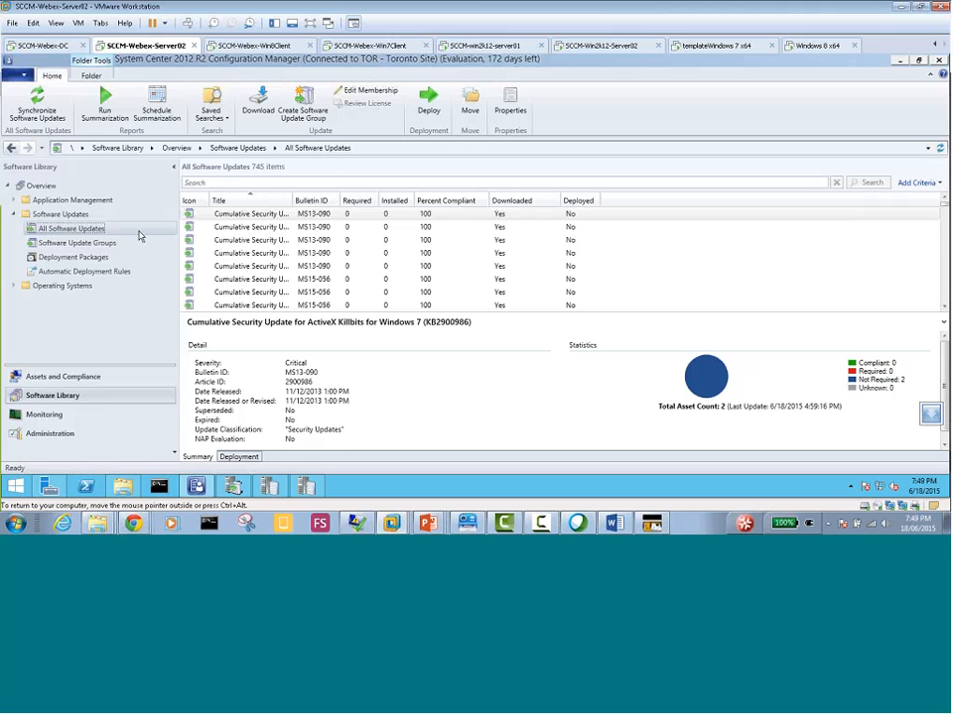
Recheck the Software Update Point Synchronization Status in the Monitoring workspace and examine the newest entries in wsyncmgr.log
click(46, 415)
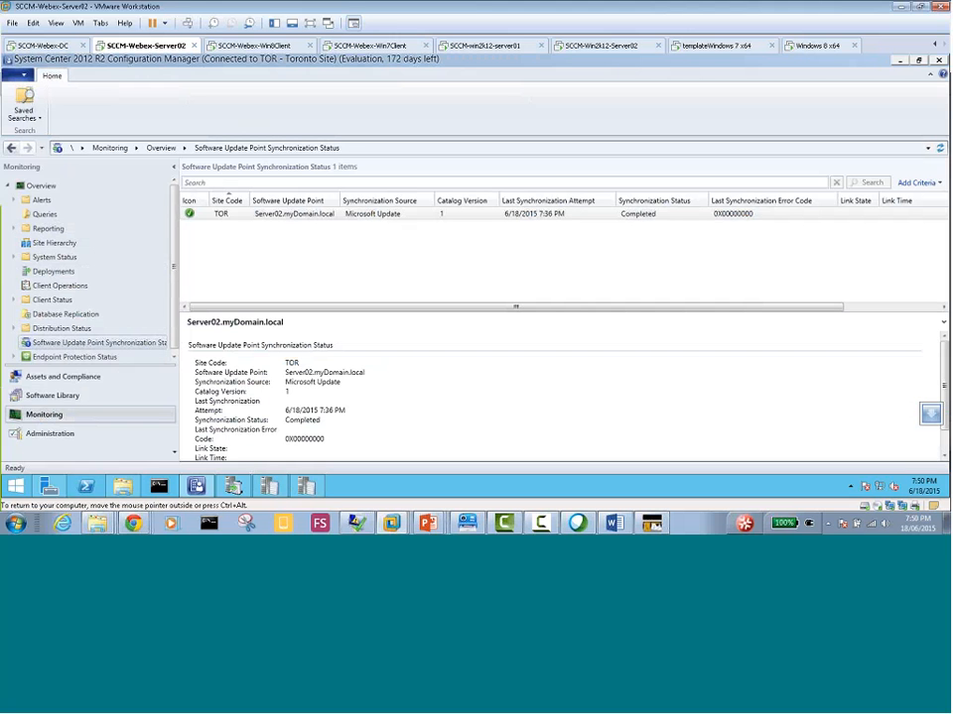
click(62, 396)
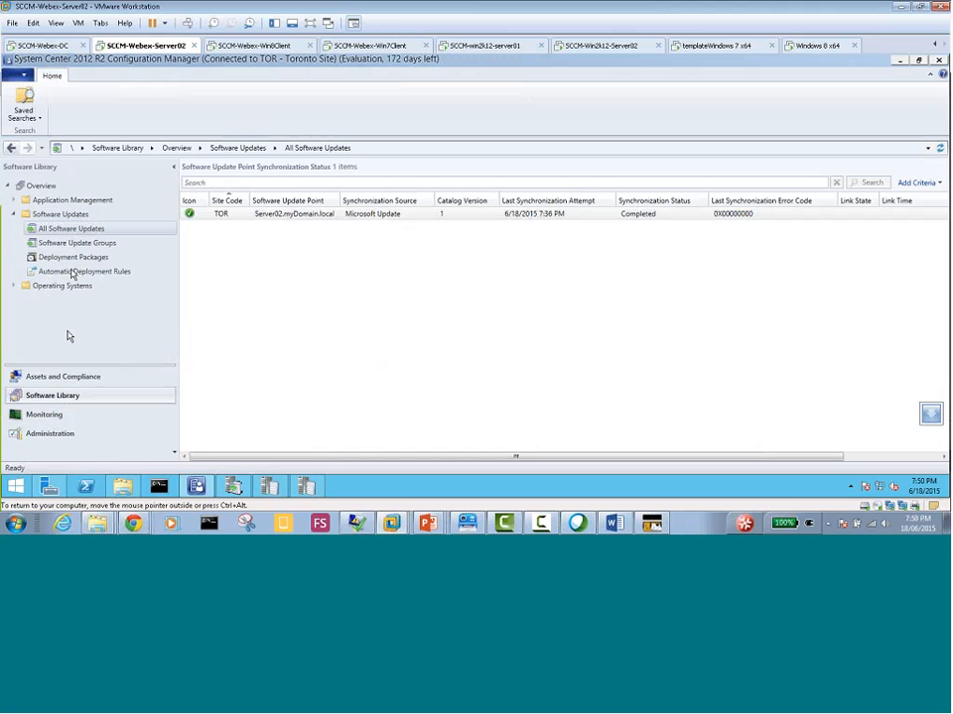
right_click(84, 232)
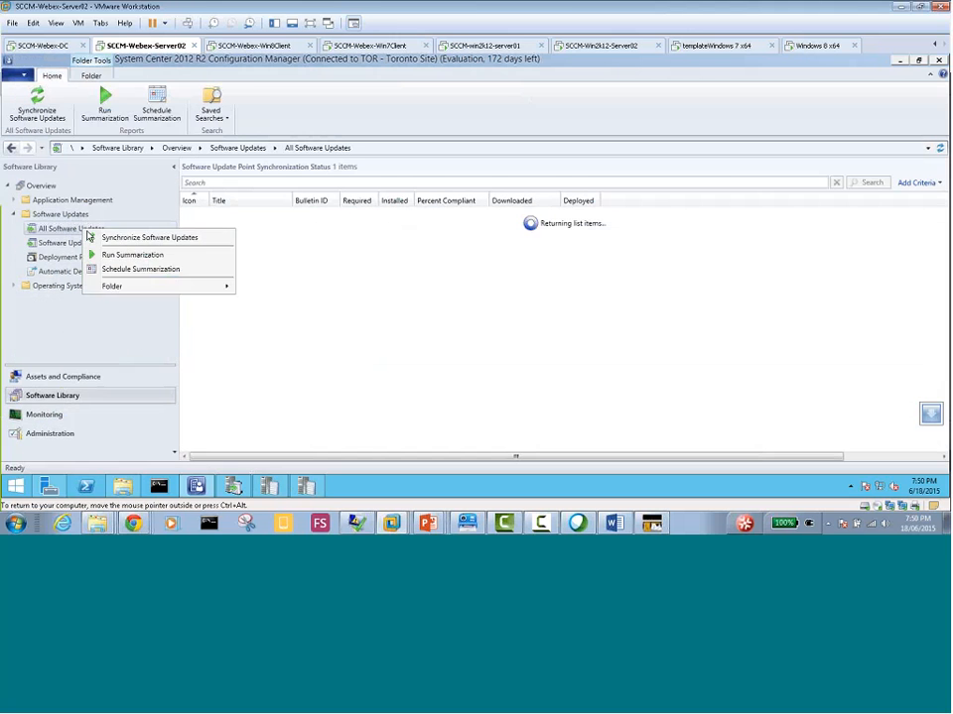
click(358, 360)
click(272, 486)
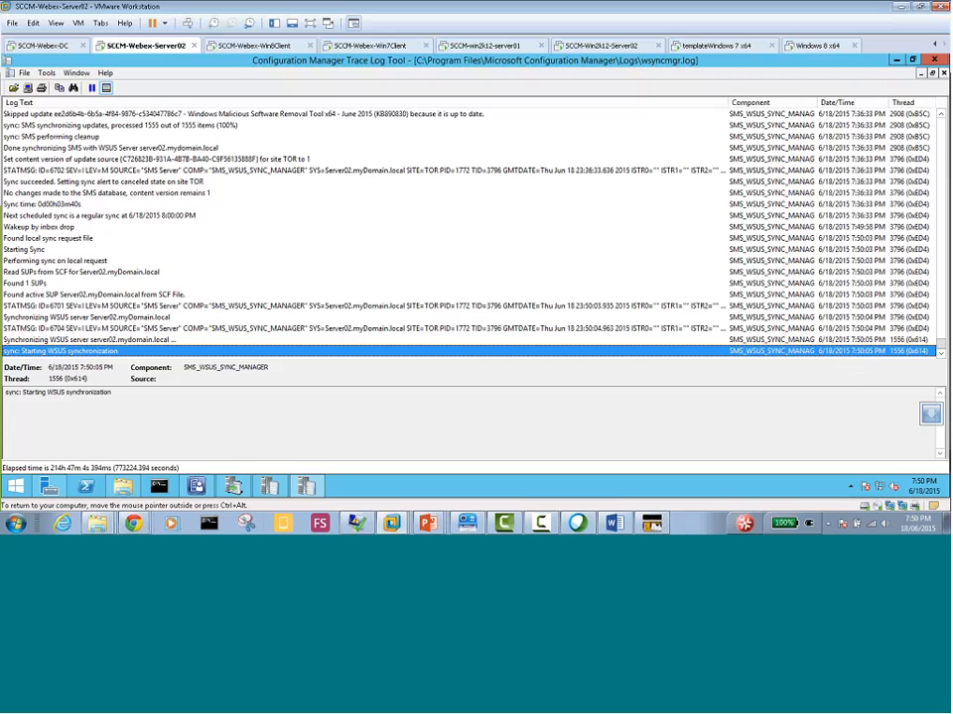
Examine the most recent entry in Update Services' Synchronizations list and view the WSUS configuration manager log in the trace log tool
click(233, 487)
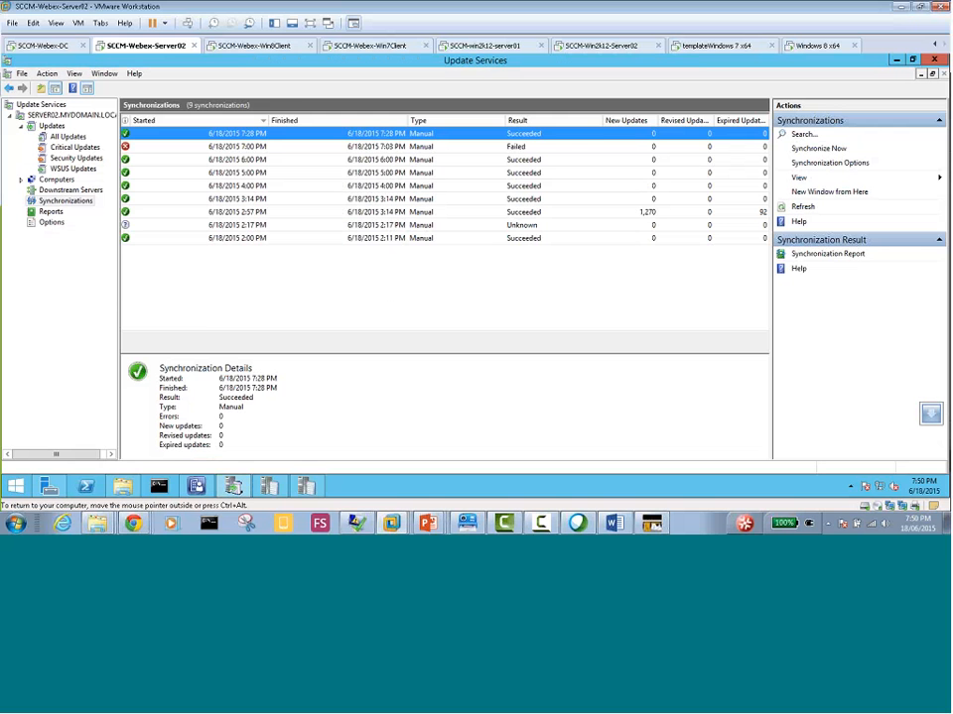
right_click(74, 203)
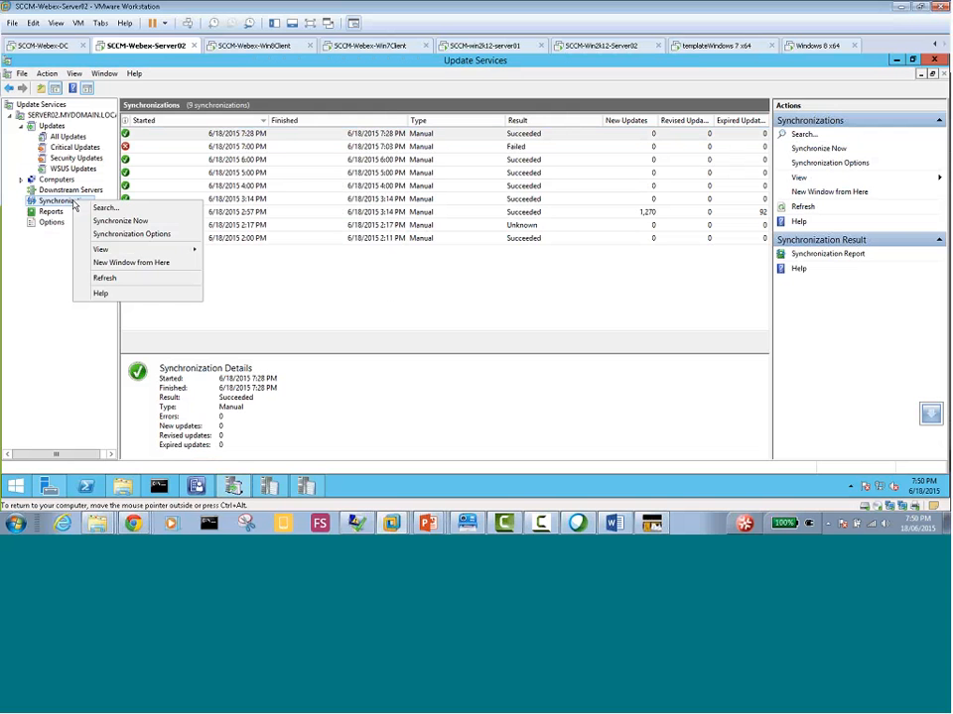
click(278, 301)
click(270, 133)
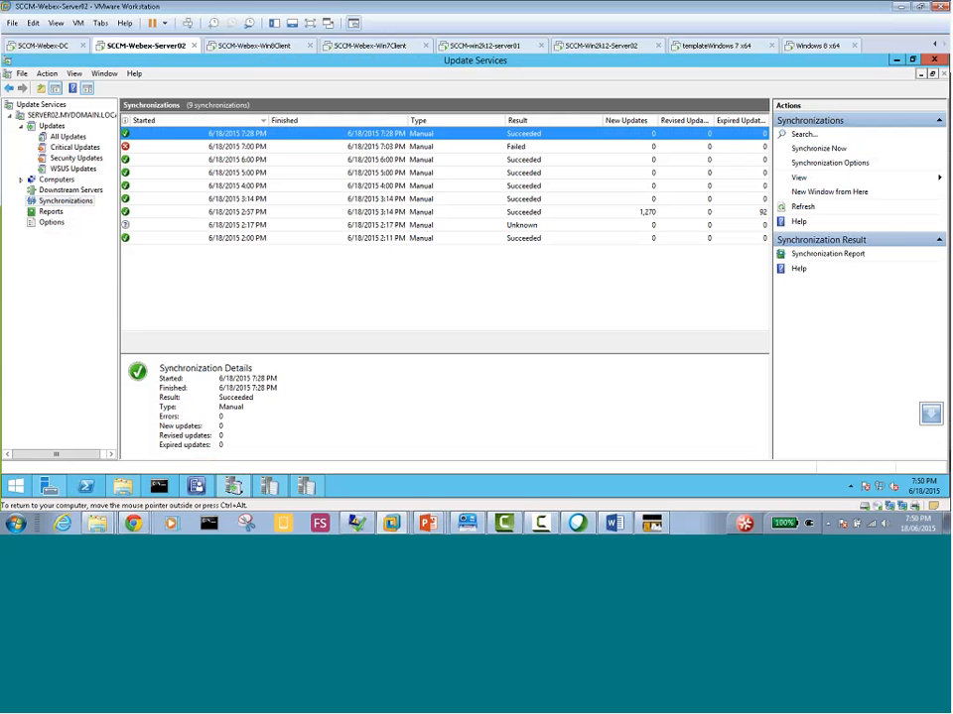
click(270, 486)
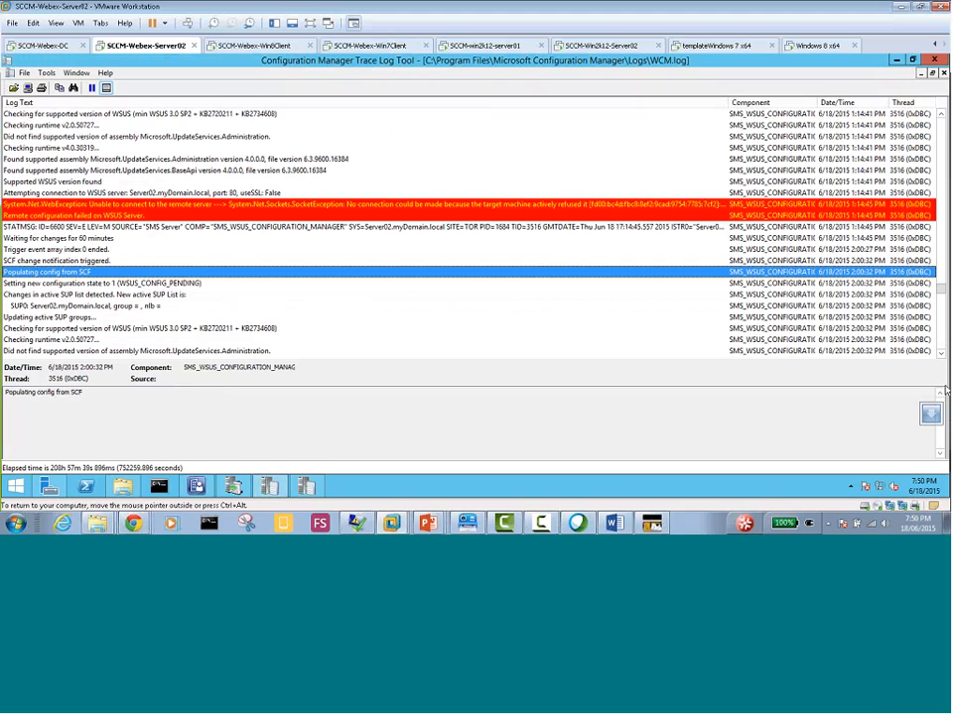
Switch to the SCCM-Win2k12-Server02 virtual machine and sign in to the locked session with the administrator account password
click(584, 52)
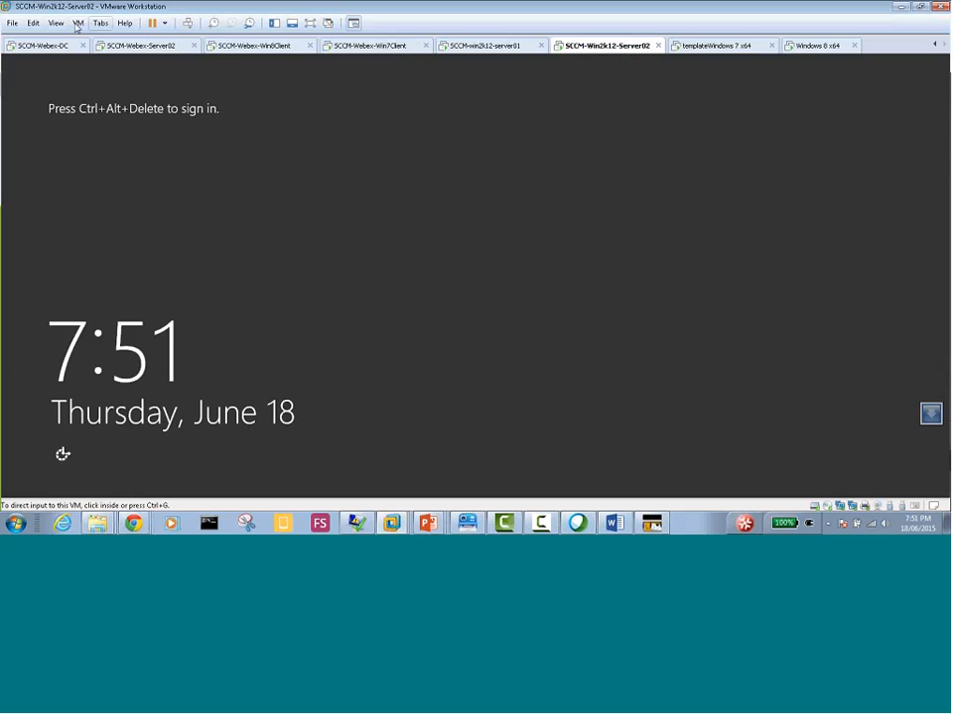
click(187, 22)
click(504, 193)
text(***)
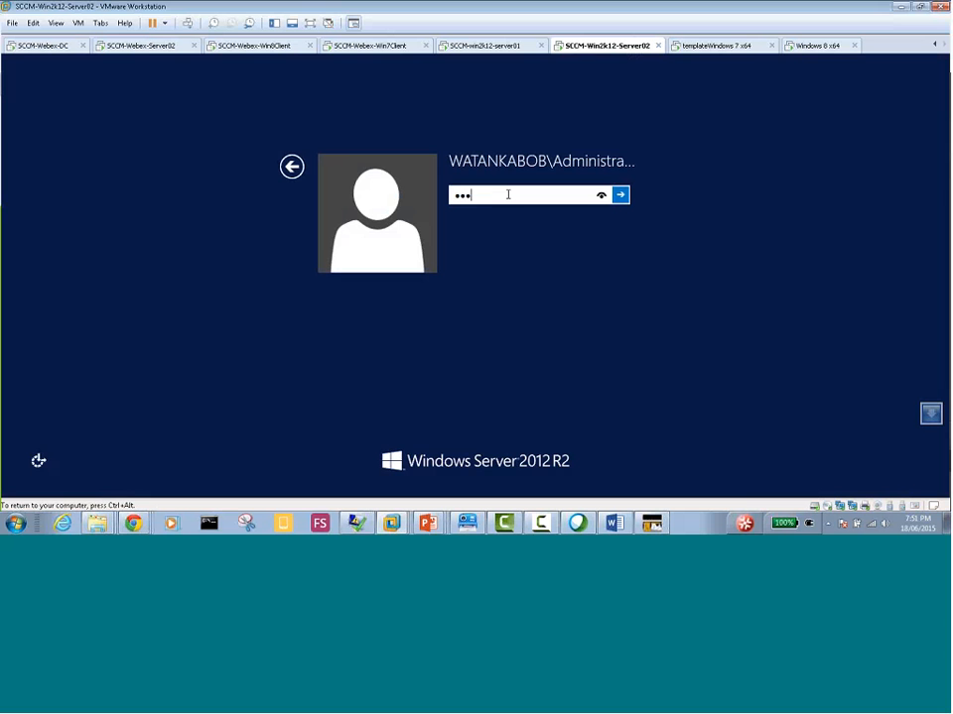
text(*****)
key(Return)
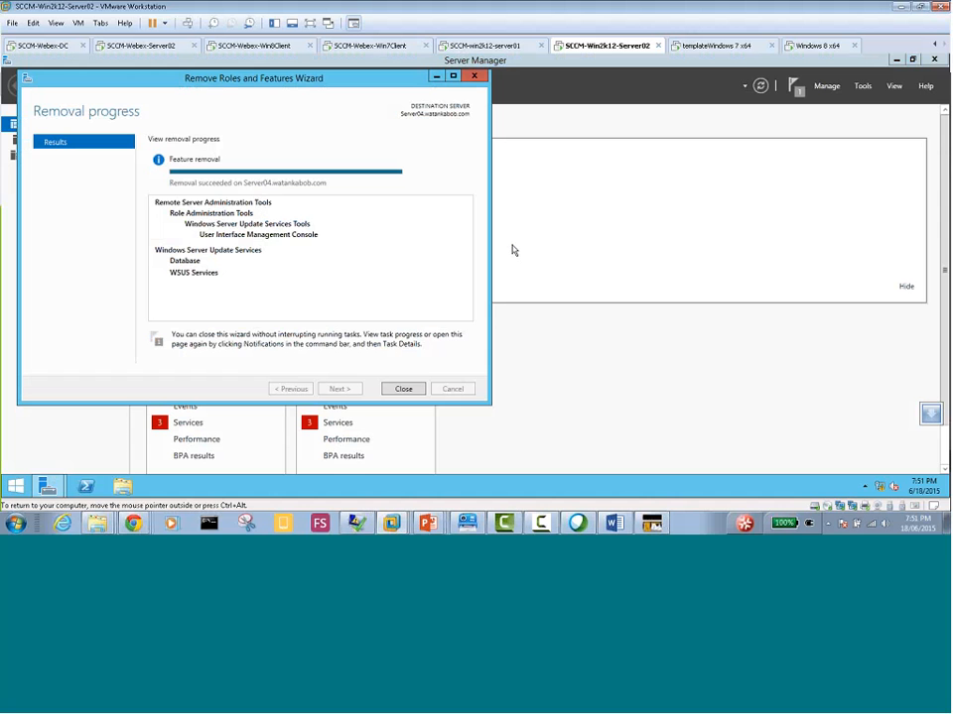
Close the removal wizard and start adding the Windows Server Update Services role with its required features on Server04.watankabob.com
click(403, 389)
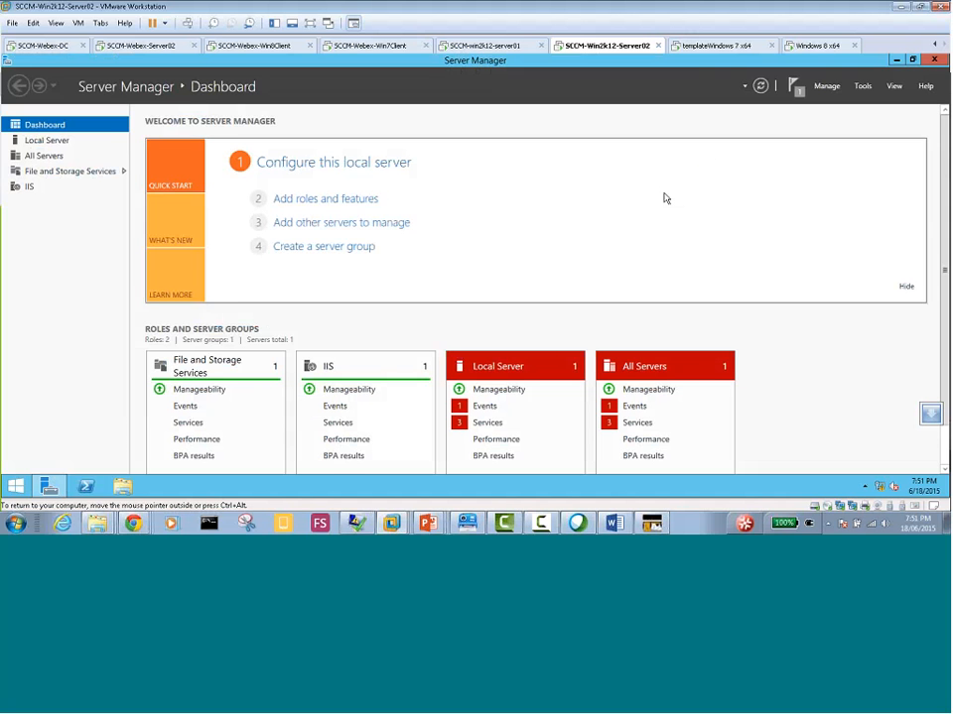
click(328, 200)
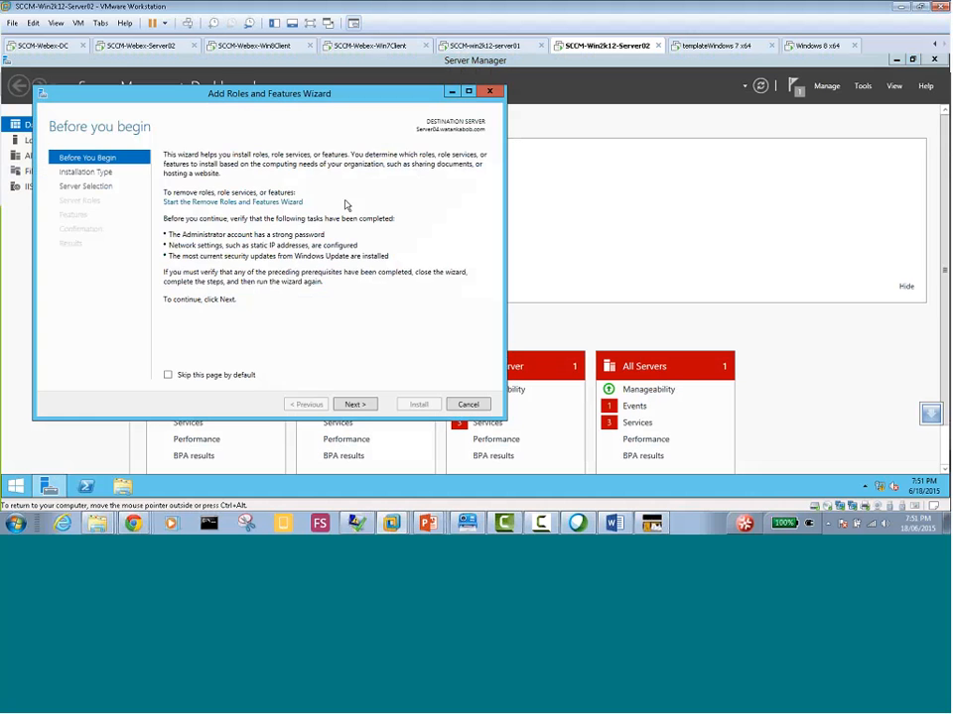
click(357, 406)
click(357, 407)
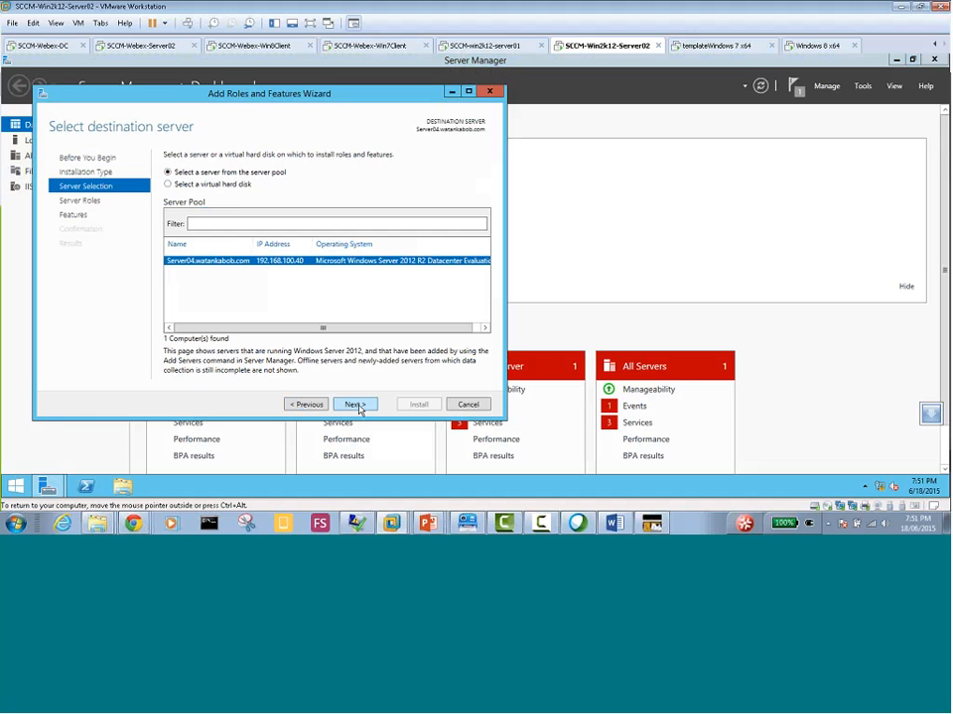
click(358, 407)
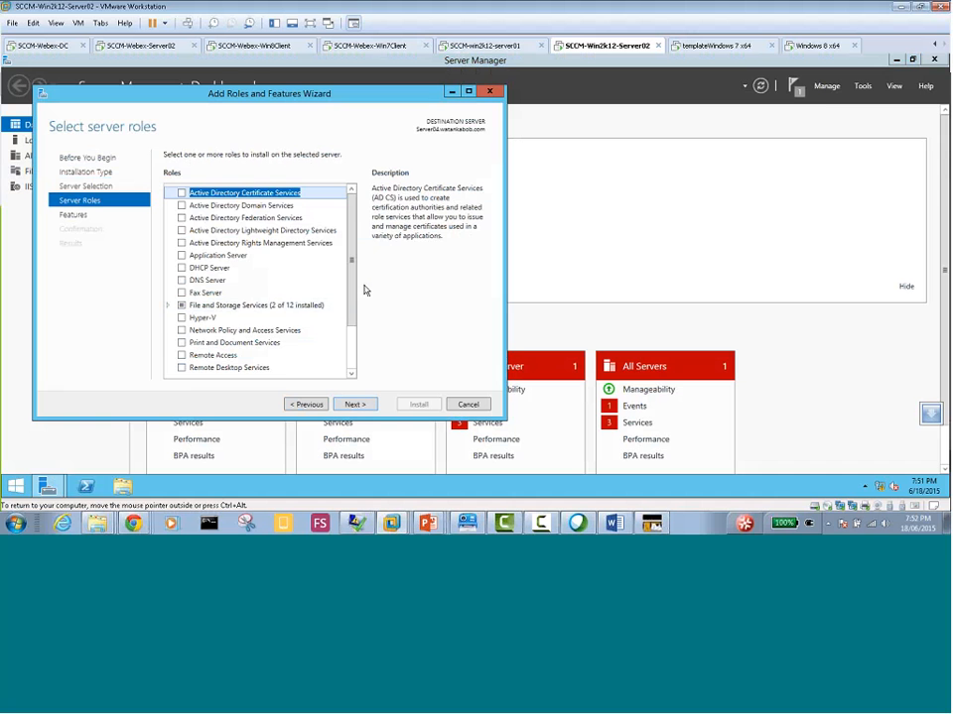
scroll(353, 367, down, 2)
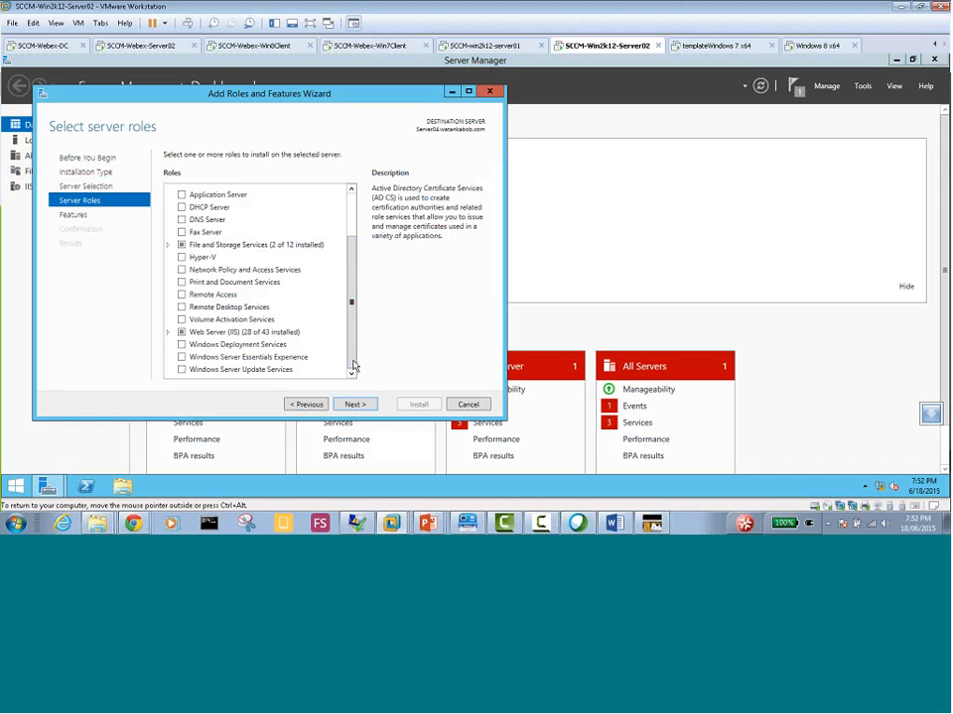
click(182, 369)
click(298, 356)
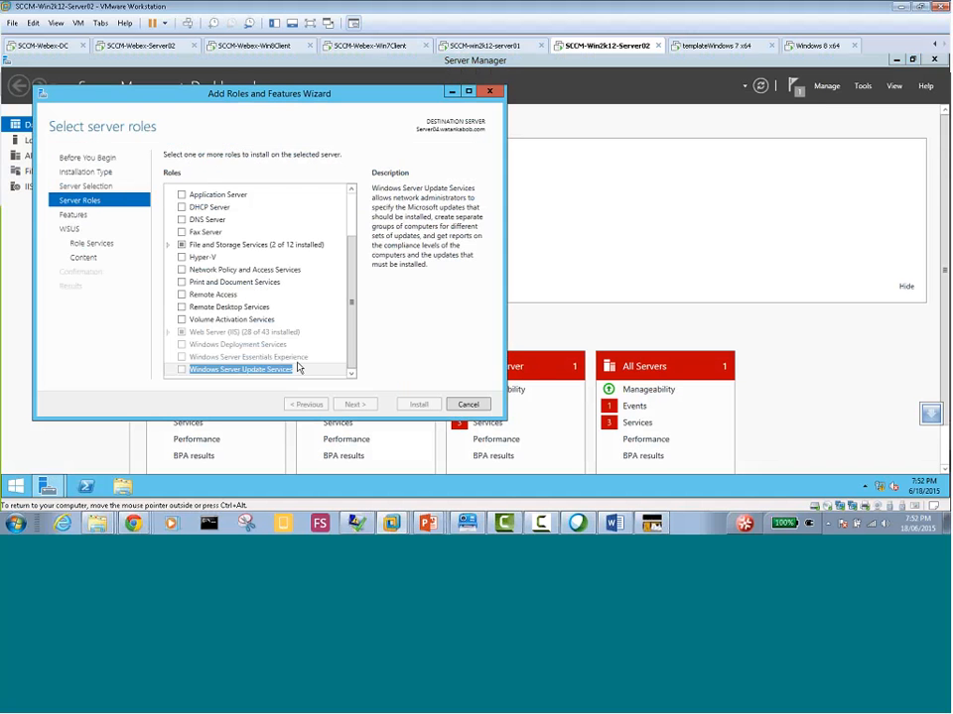
click(355, 405)
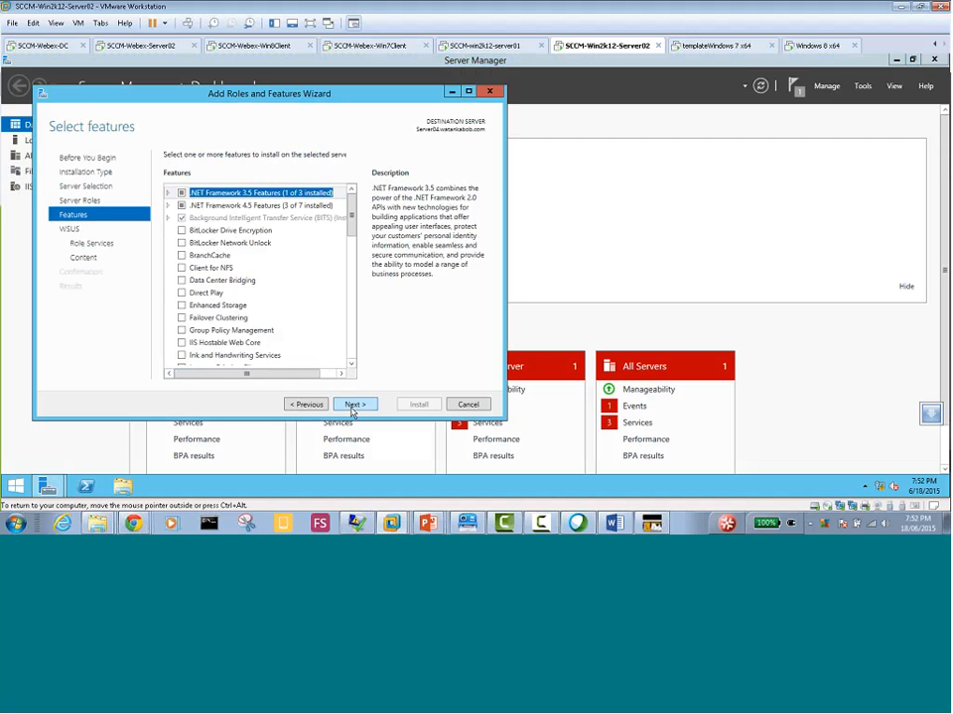
Keep the default features and choose the Database role service instead of WID Database alongside WSUS Services
click(353, 406)
click(354, 406)
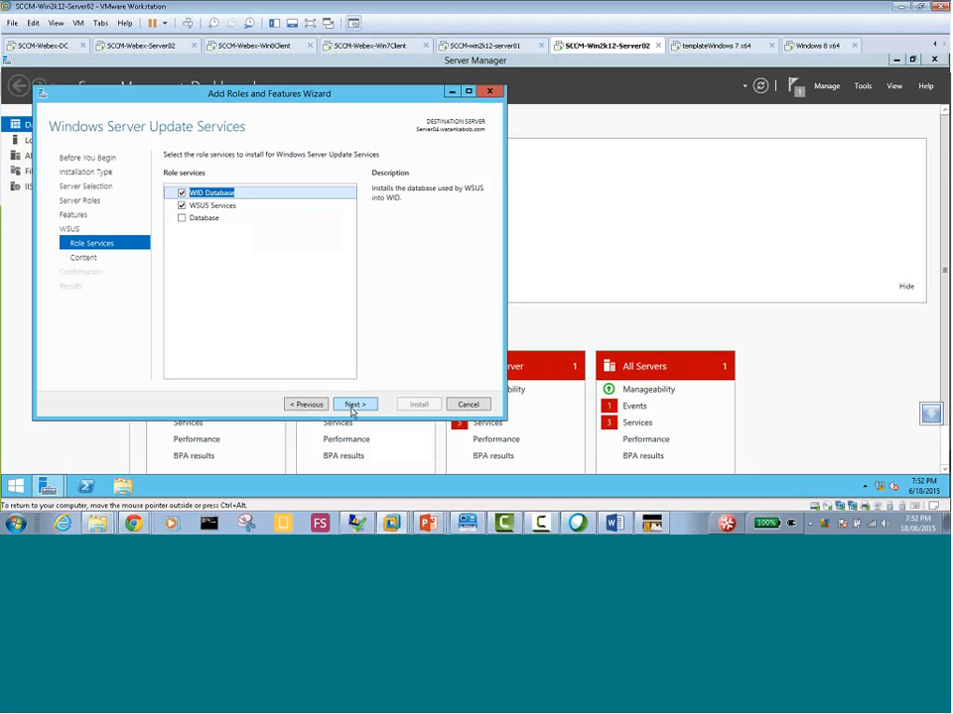
click(182, 193)
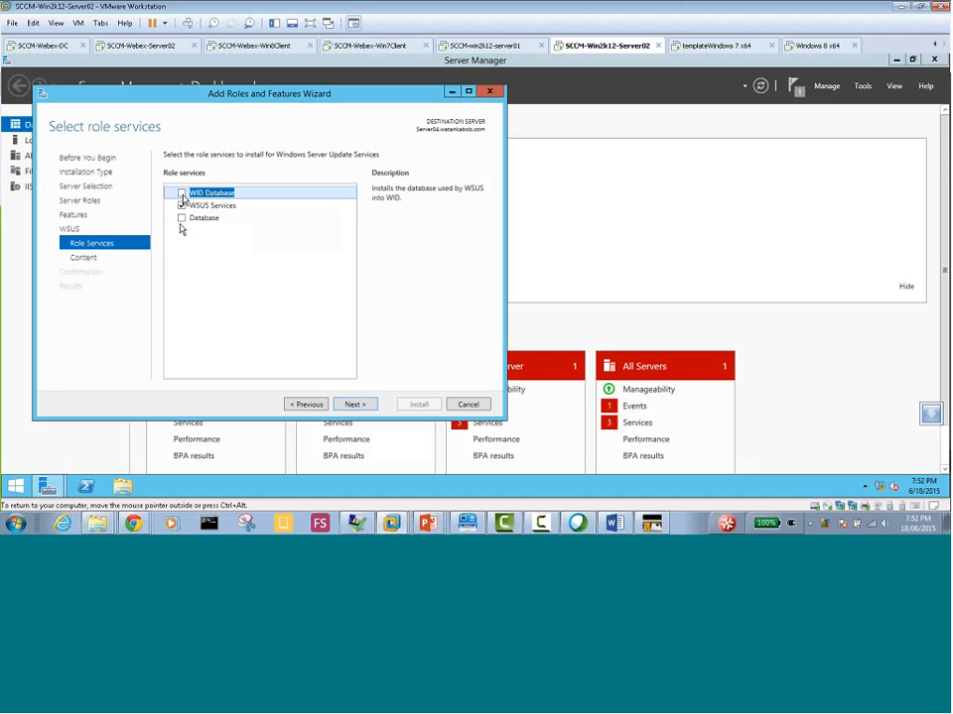
click(182, 219)
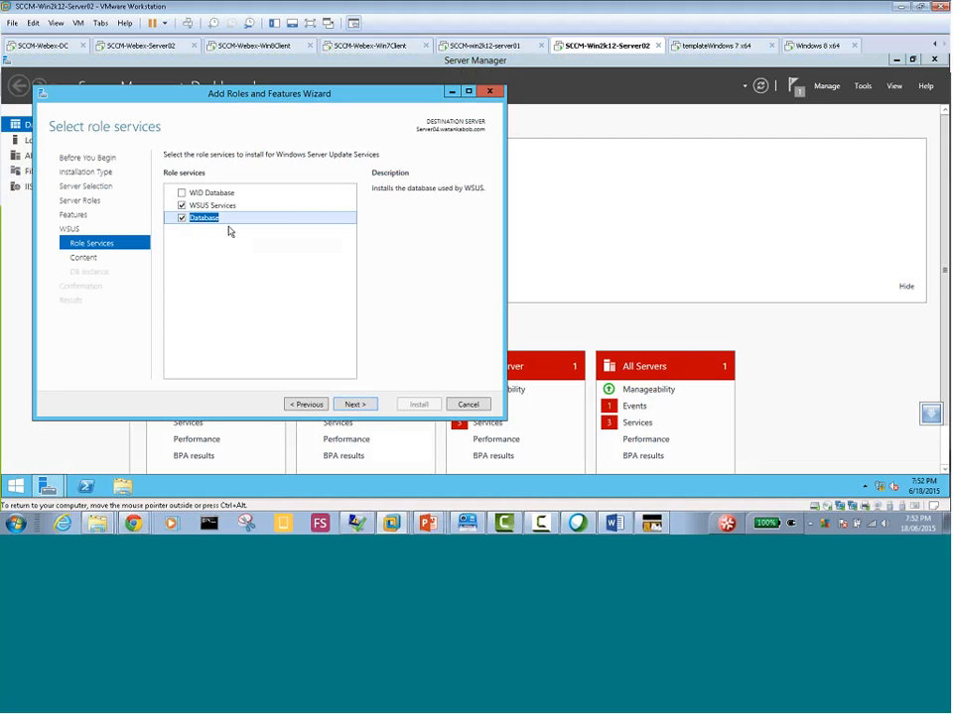
click(356, 405)
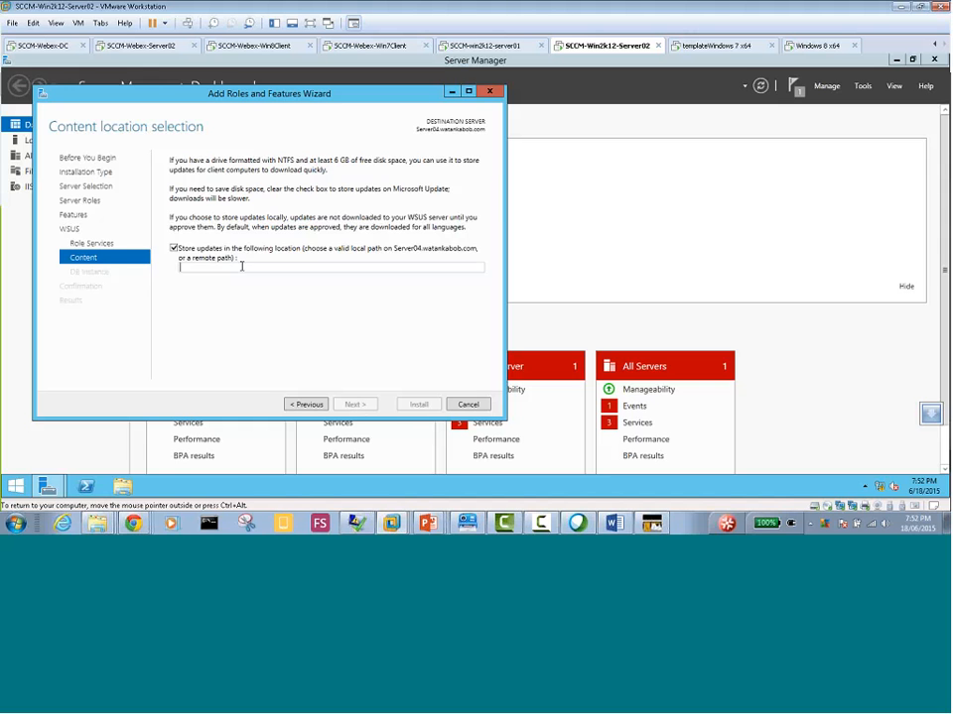
Set the local storage location for WSUS updates to c:\\WSUS and continue to the database instance page
text(c:\\WSU)
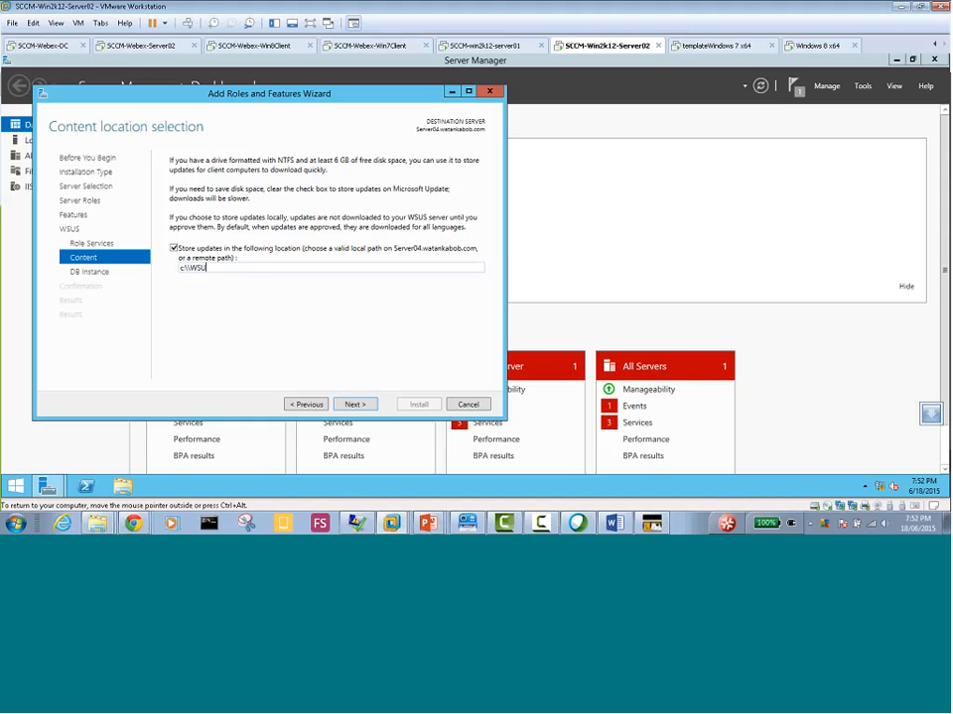
text(S1)
key(BackSpace)
click(354, 405)
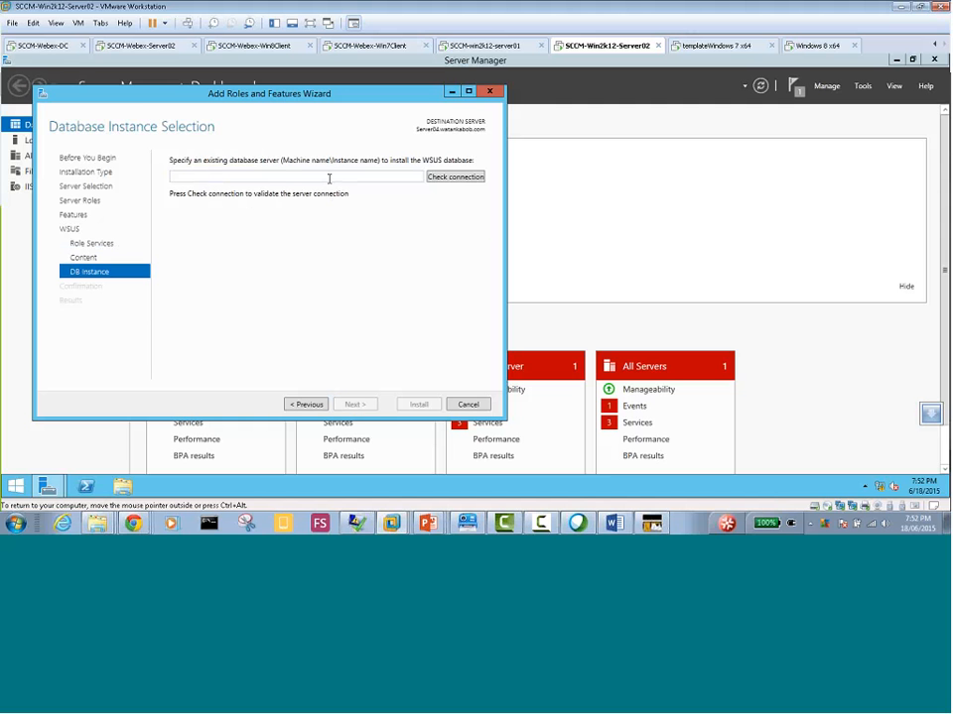
Specify server04.watankabob.com as the existing database server for the WSUS database and check the connection
drag(307, 92, 366, 130)
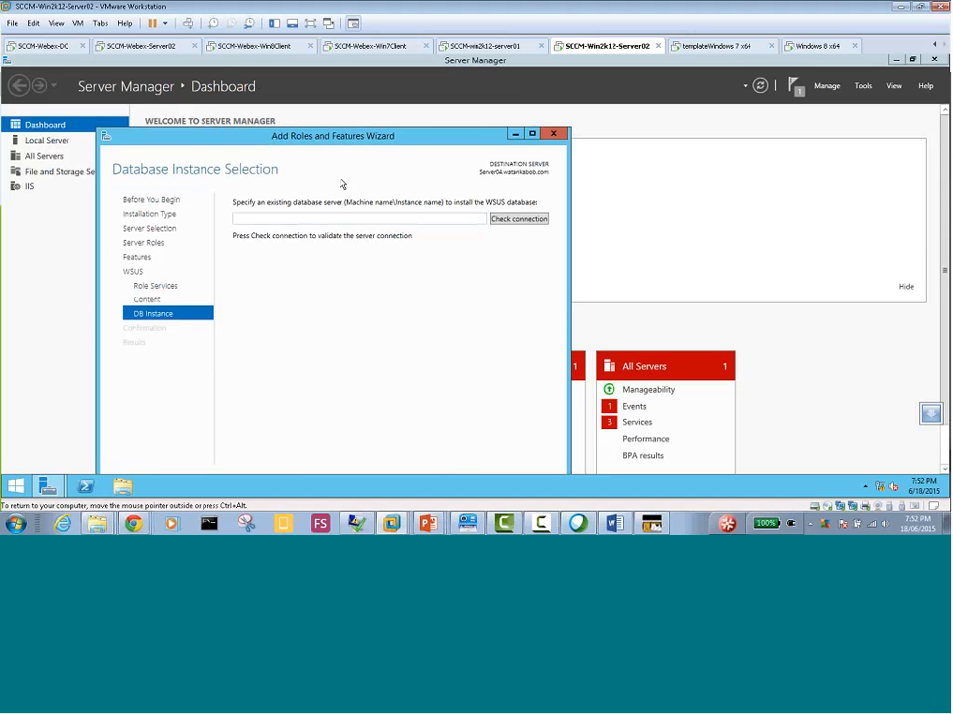
text(server04.watankabob.com)
click(490, 221)
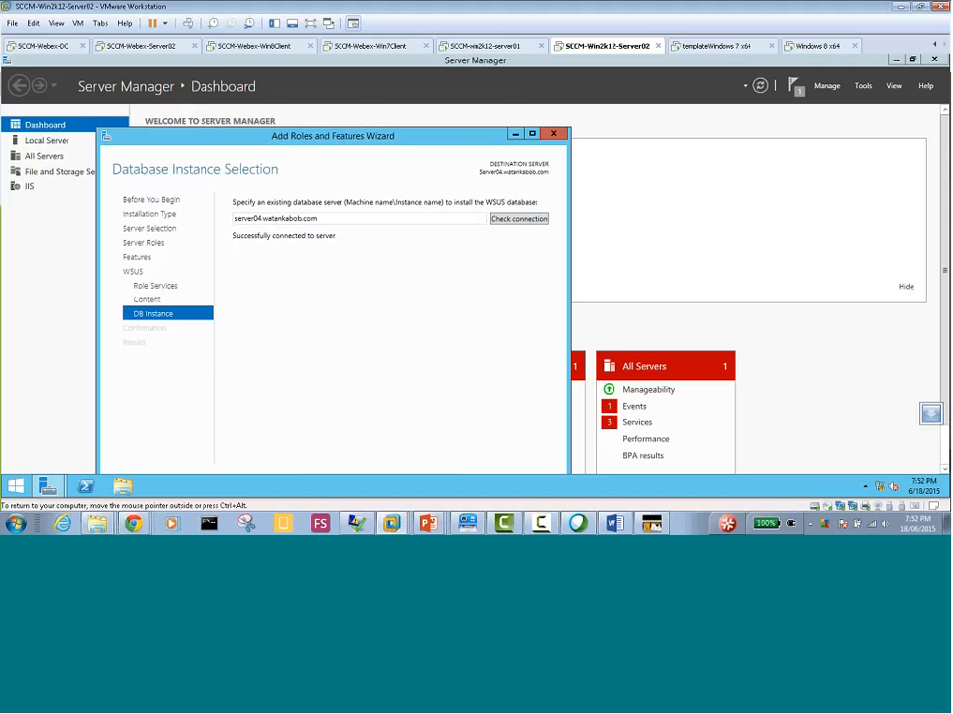
drag(355, 140, 366, 96)
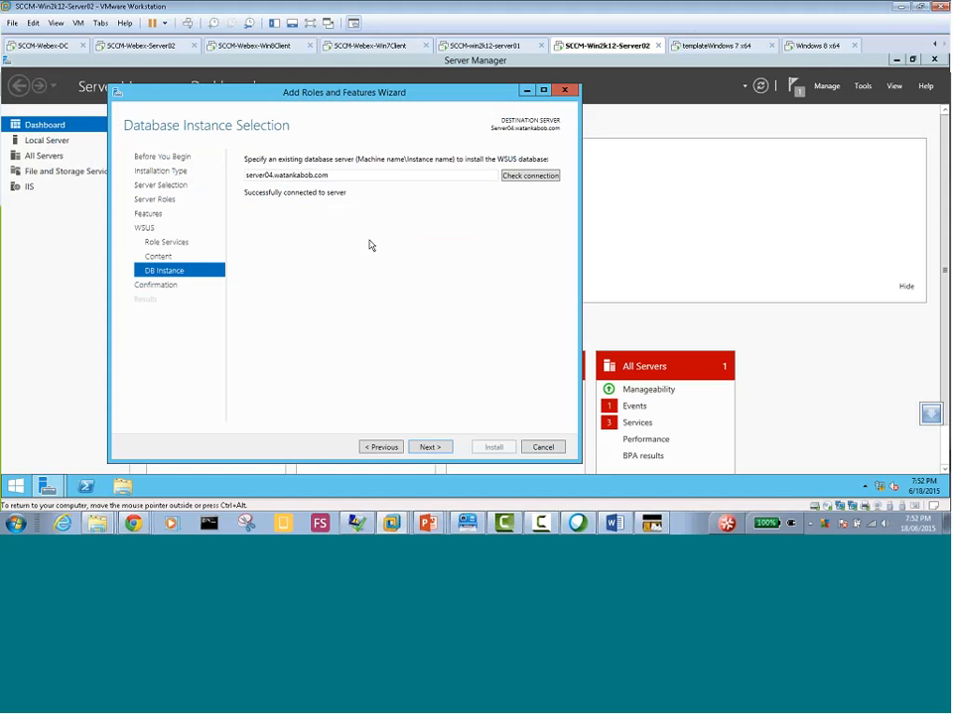
Continue to the confirmation page, allow automatic restart of the destination server, and start installing the WSUS role
click(427, 447)
click(242, 170)
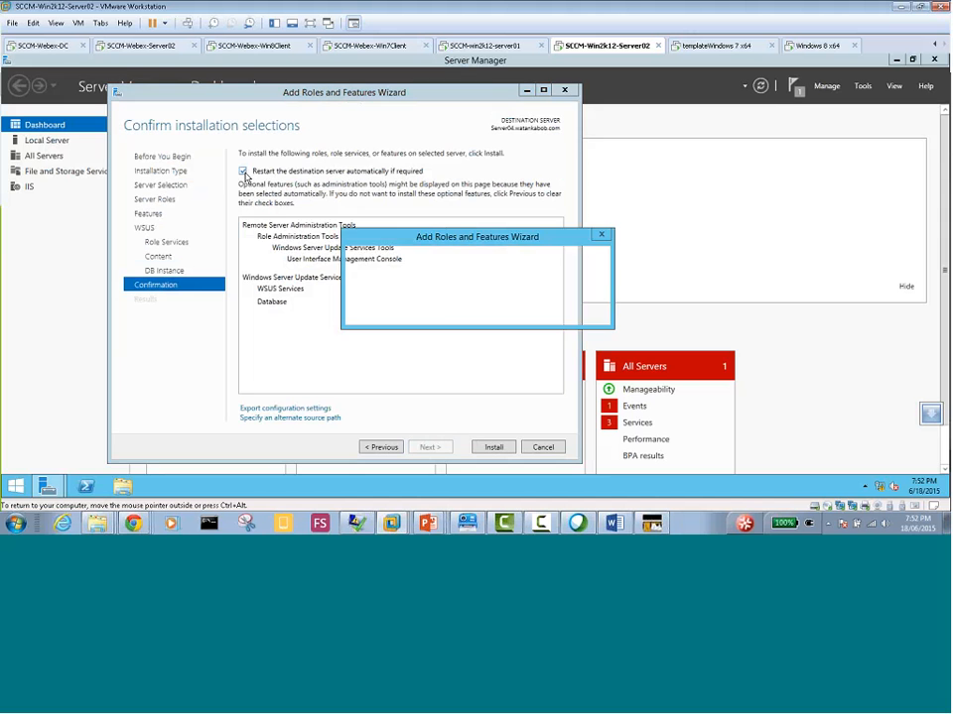
click(517, 313)
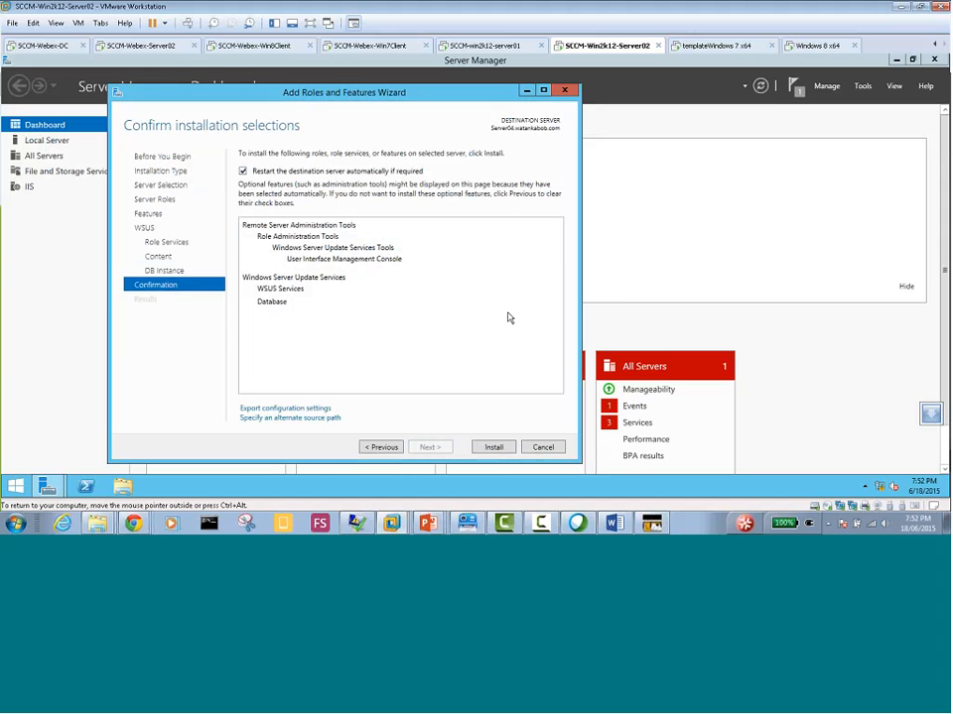
click(493, 446)
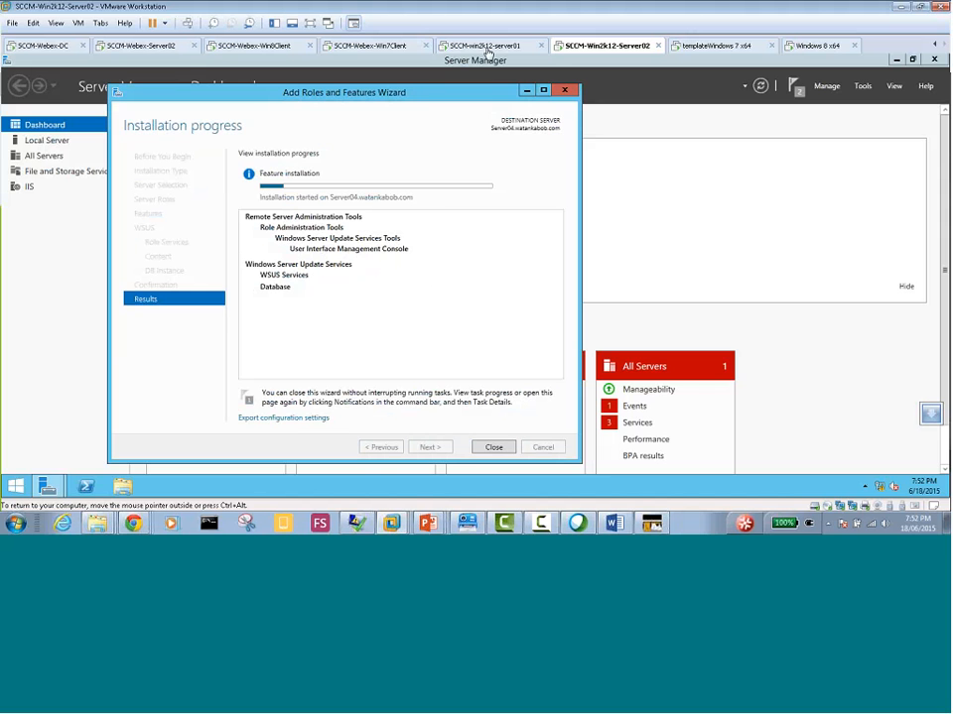
Check the Windows Firewall state and network connections of Server03 on the SCCM-win2k12-server01 virtual machine
click(492, 50)
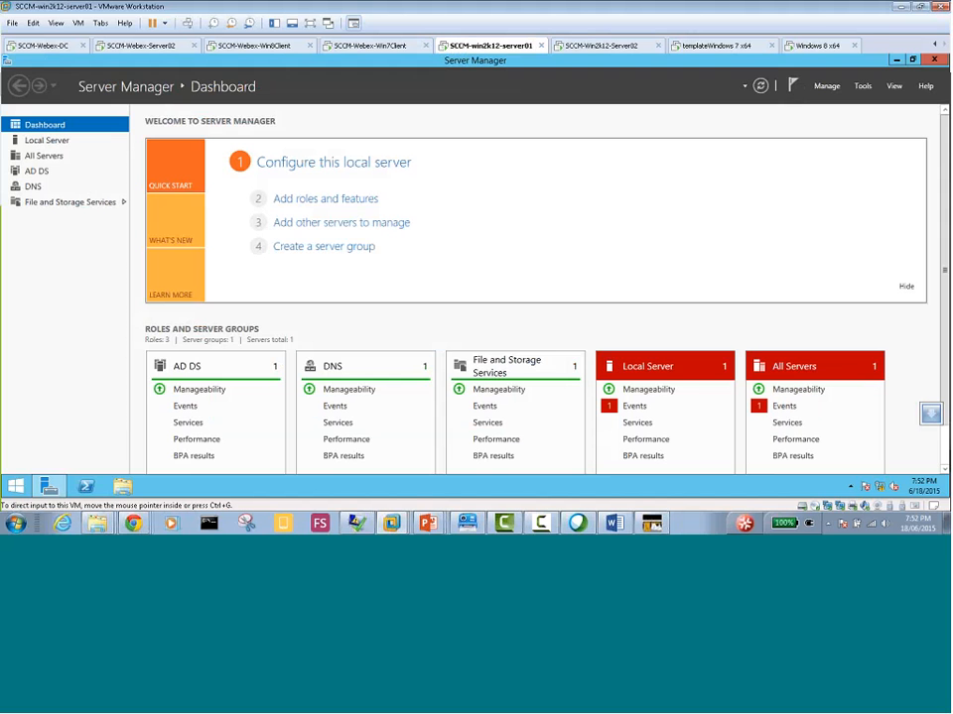
click(47, 141)
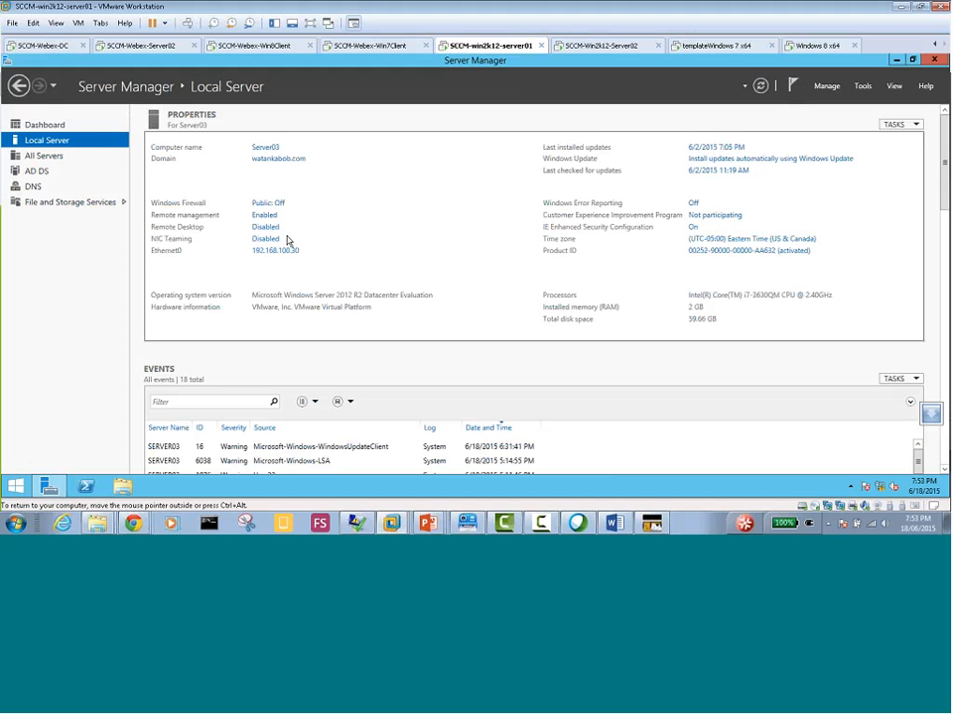
click(281, 205)
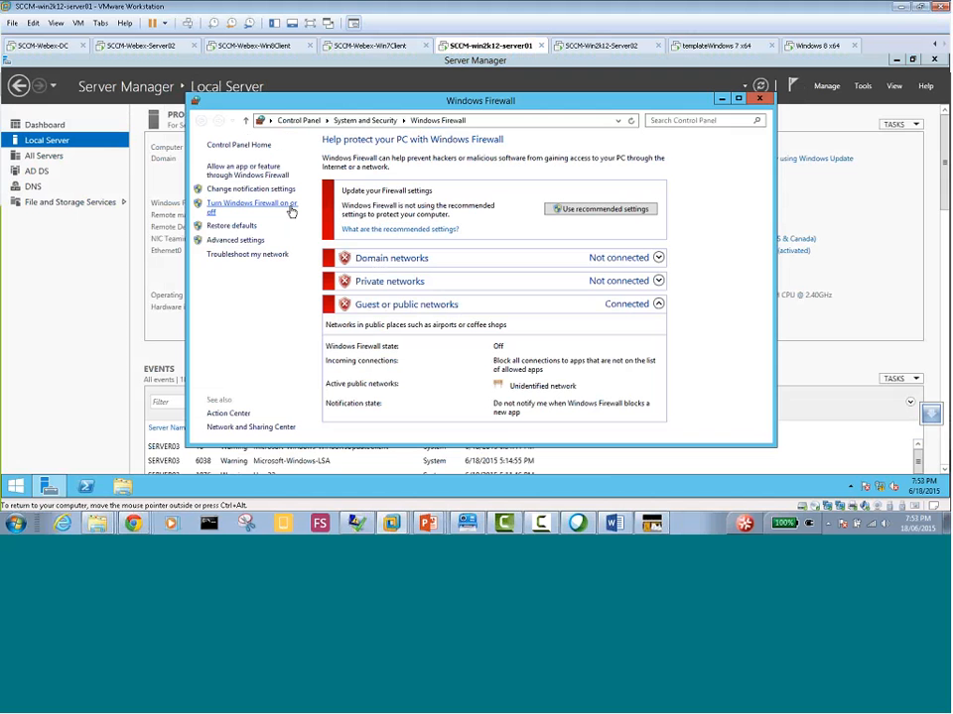
click(760, 100)
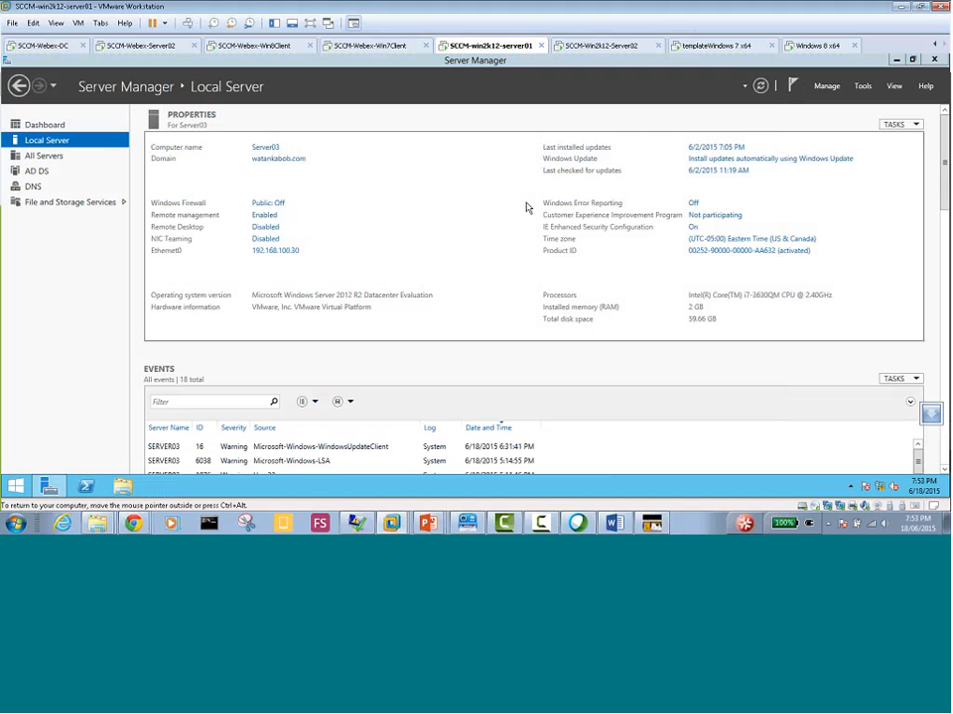
click(281, 250)
click(393, 177)
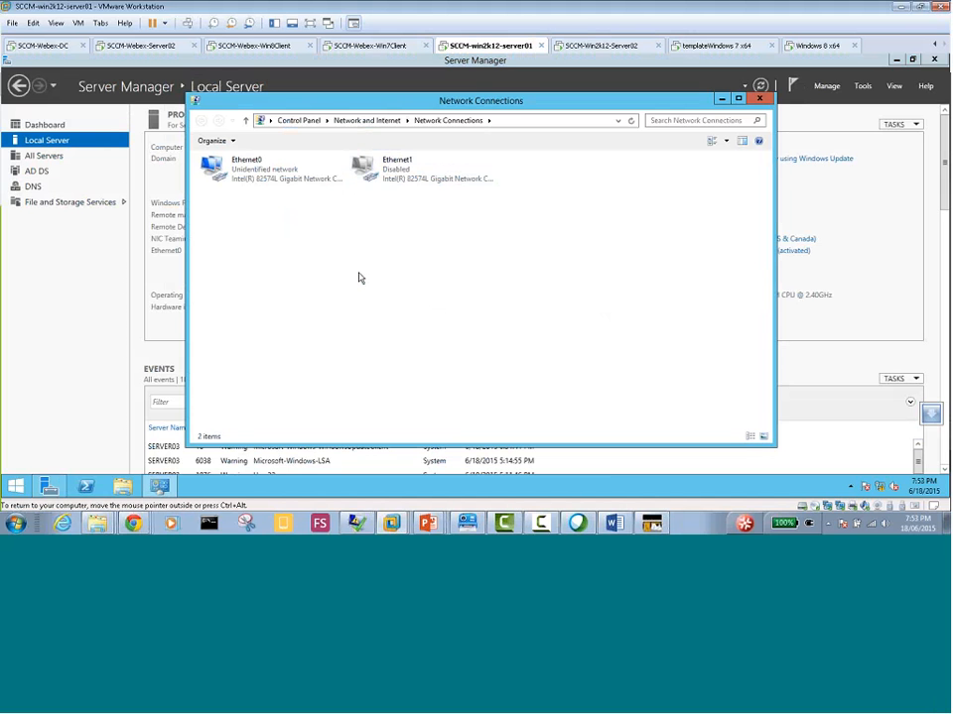
click(758, 101)
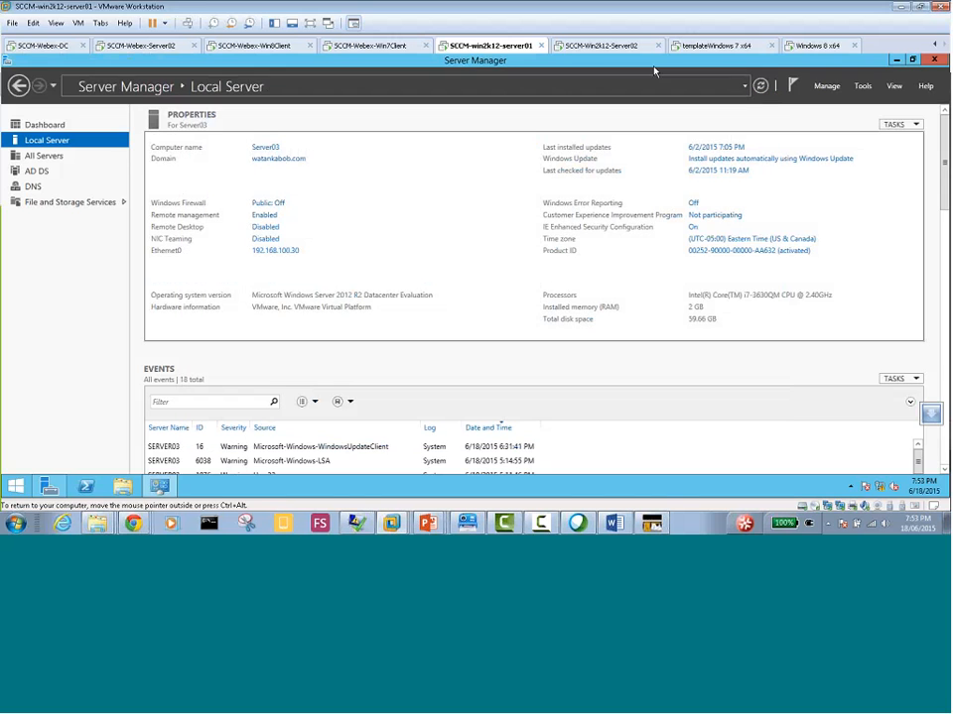
Return to the SCCM-Win2k12-Server02 virtual machine, close the finished role wizard and launch the WSUS post-installation tasks
click(605, 47)
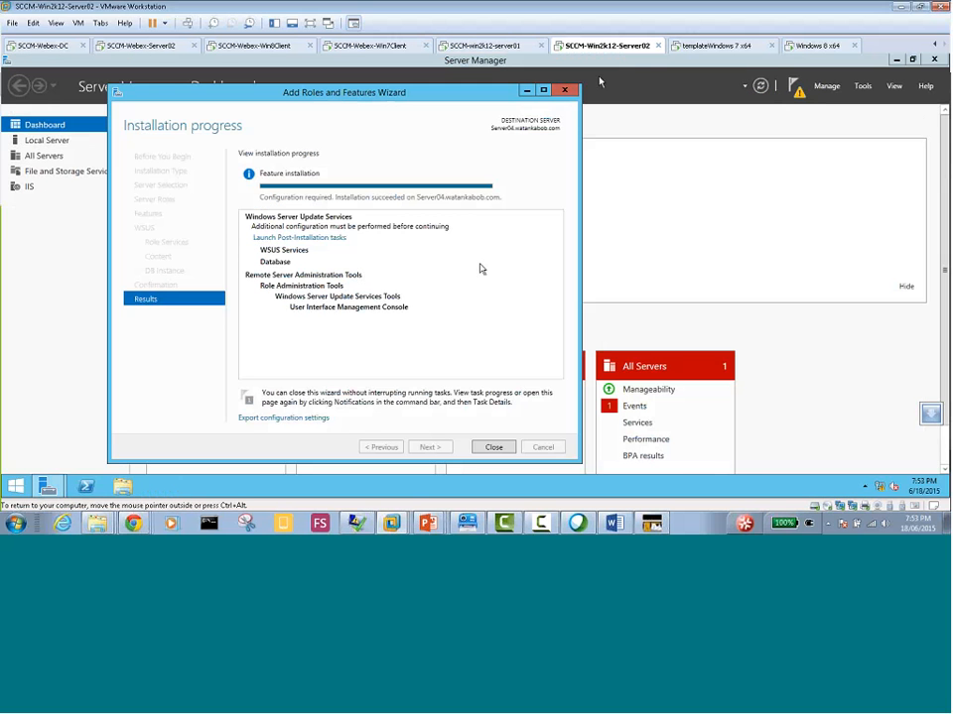
click(493, 447)
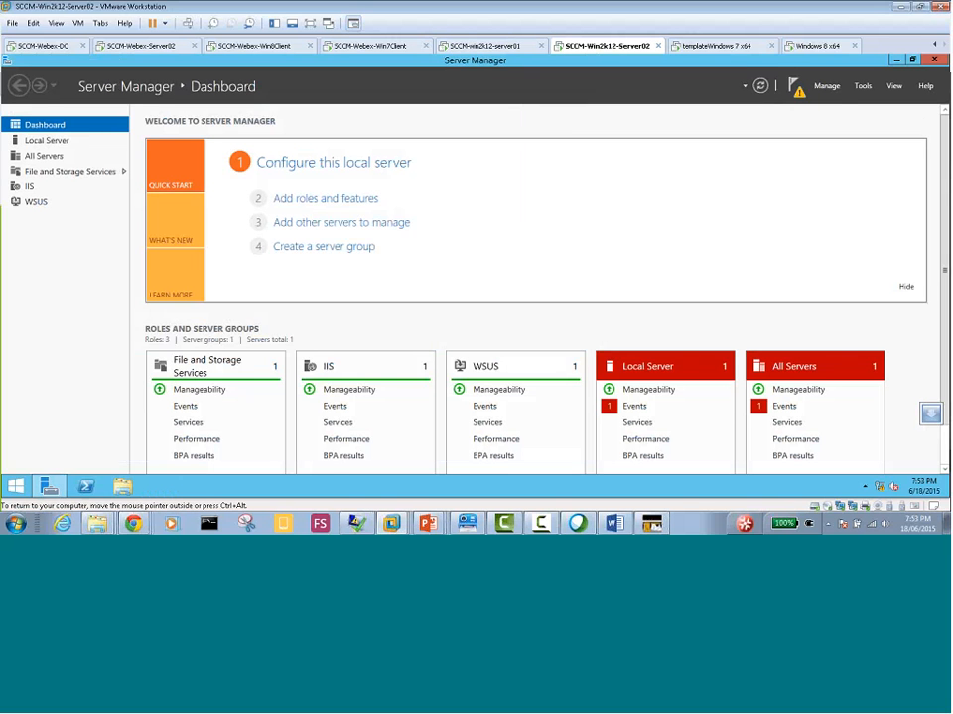
click(794, 88)
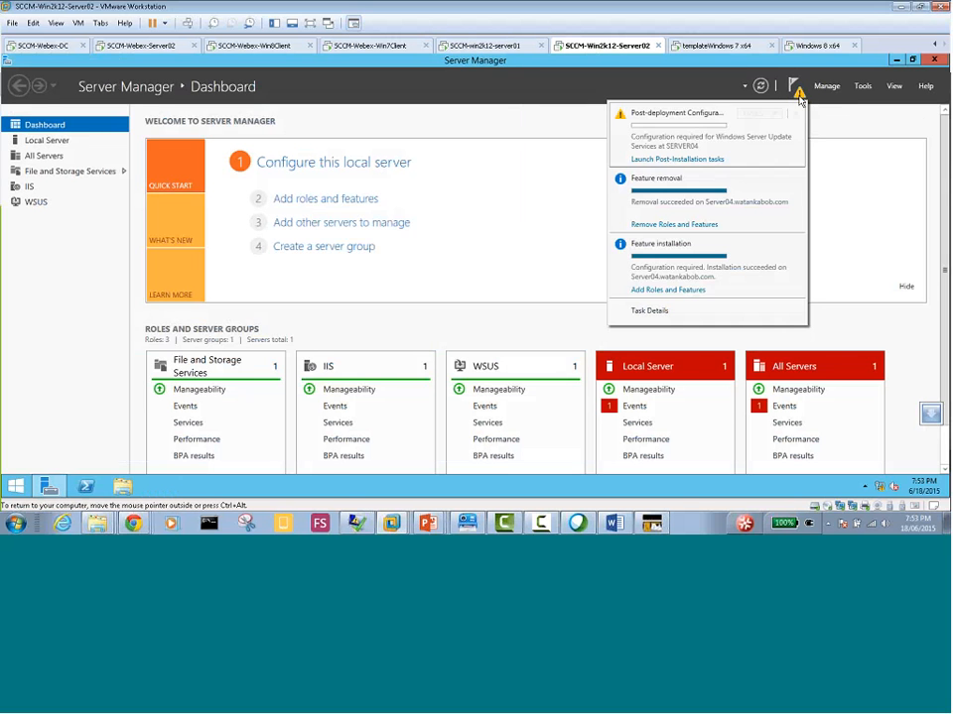
click(685, 162)
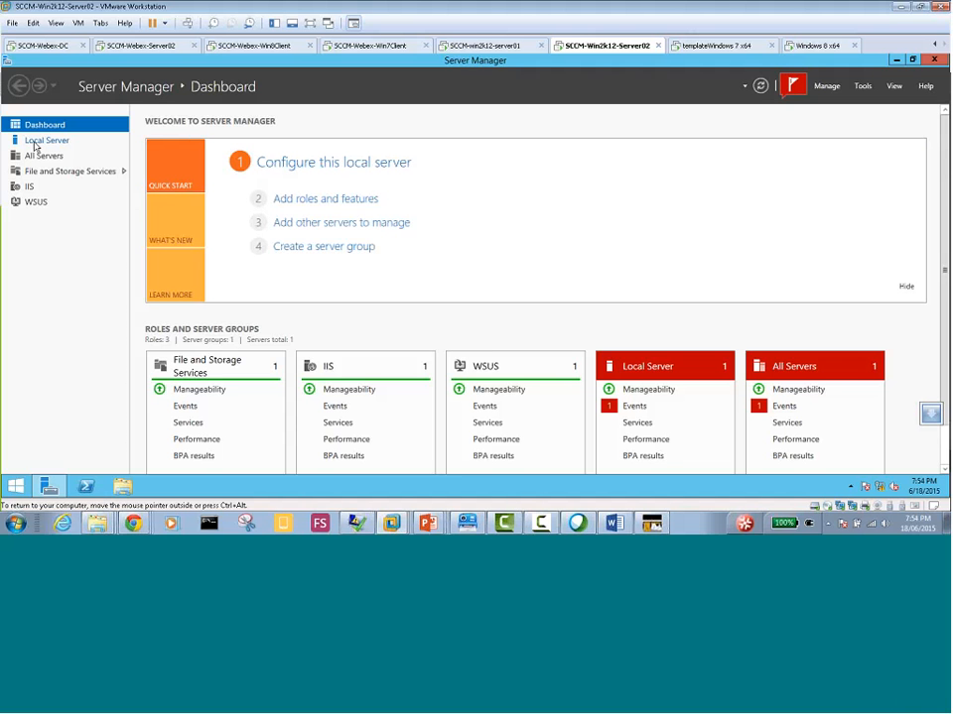
Open Windows Server Update Services for SERVER04 and run its post-installation with DB instance server04.watankabob.com and content directory c:\WSUS
click(40, 205)
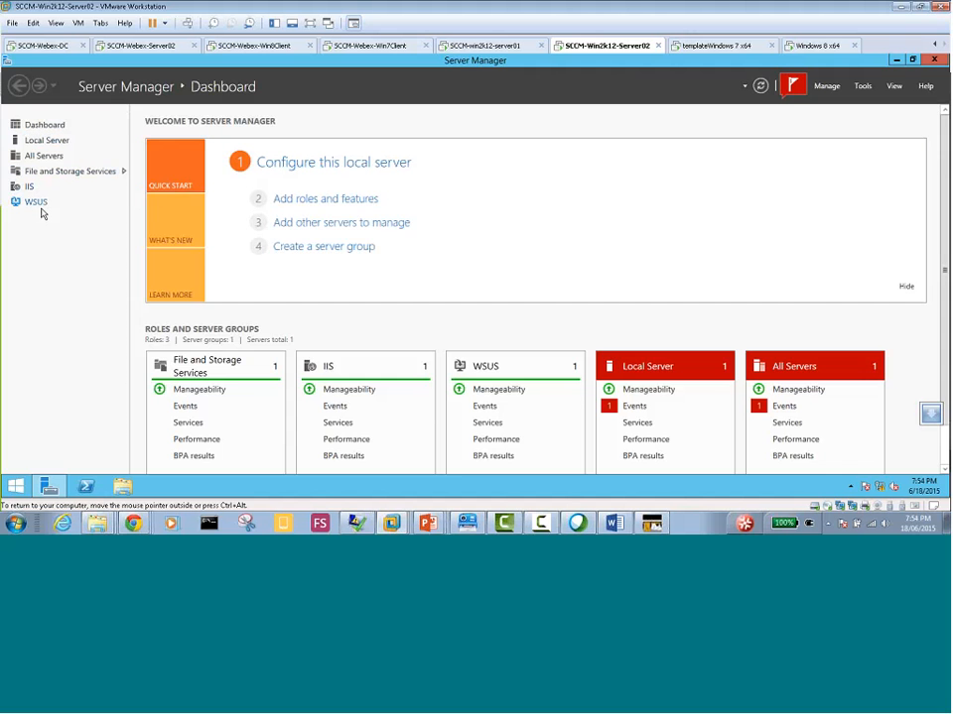
right_click(308, 207)
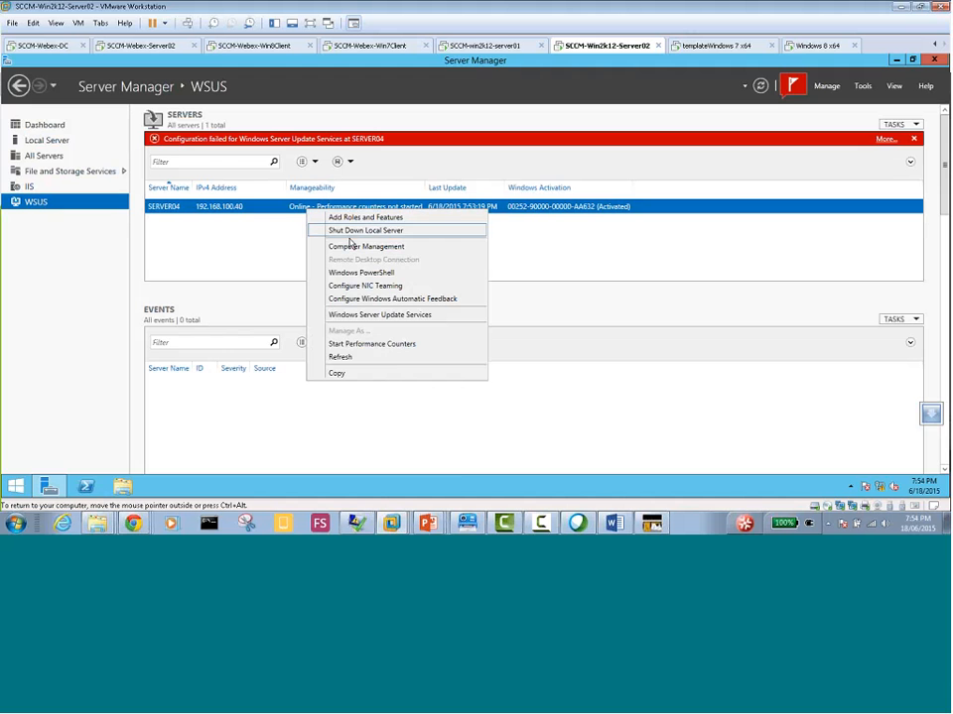
click(375, 315)
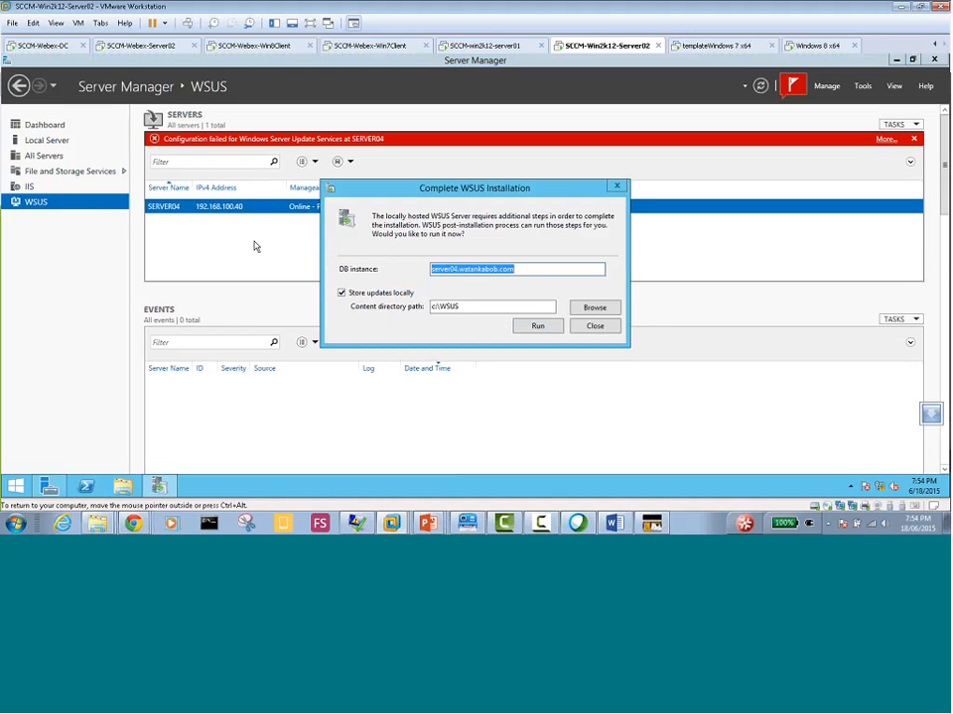
click(547, 330)
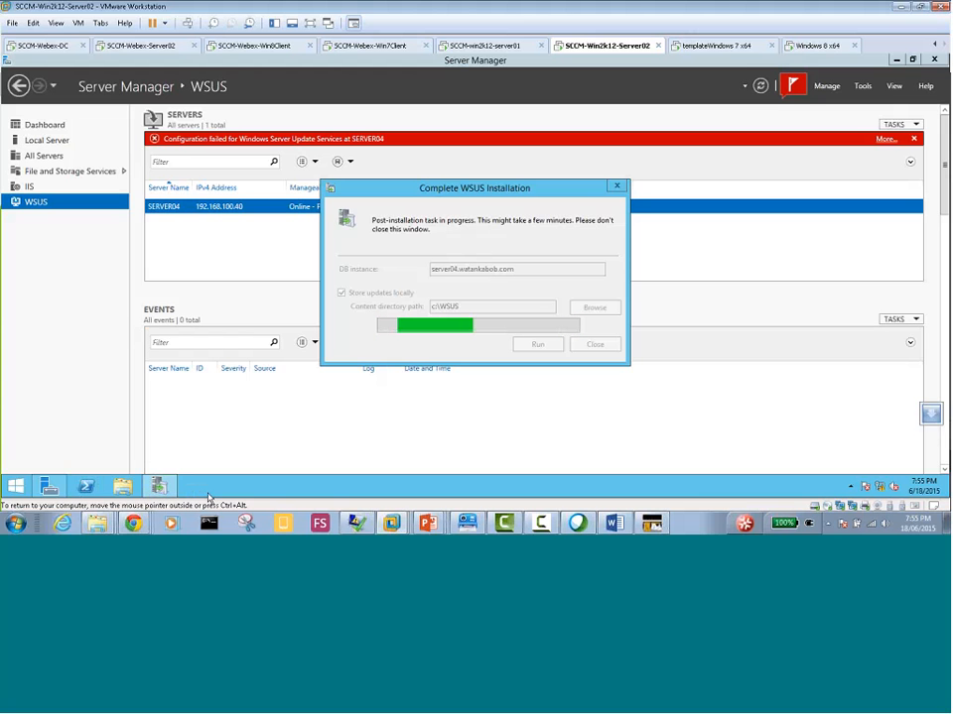
Switch to the Configuration Manager console on SCCM-Webex-Server02 and show the synchronization command for All Software Updates without running it
click(124, 45)
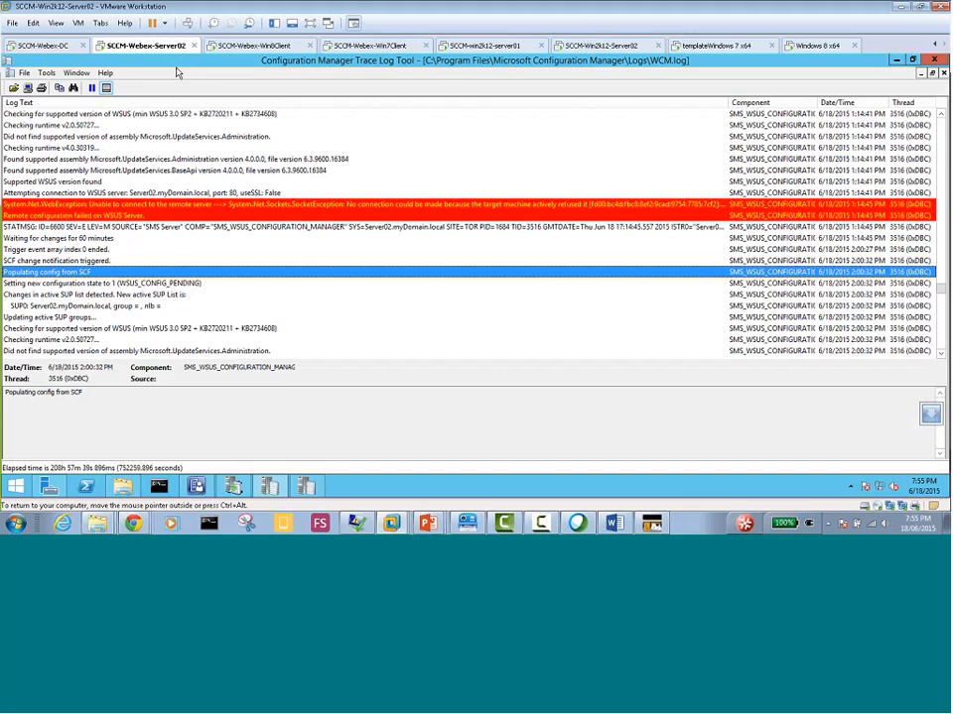
click(195, 486)
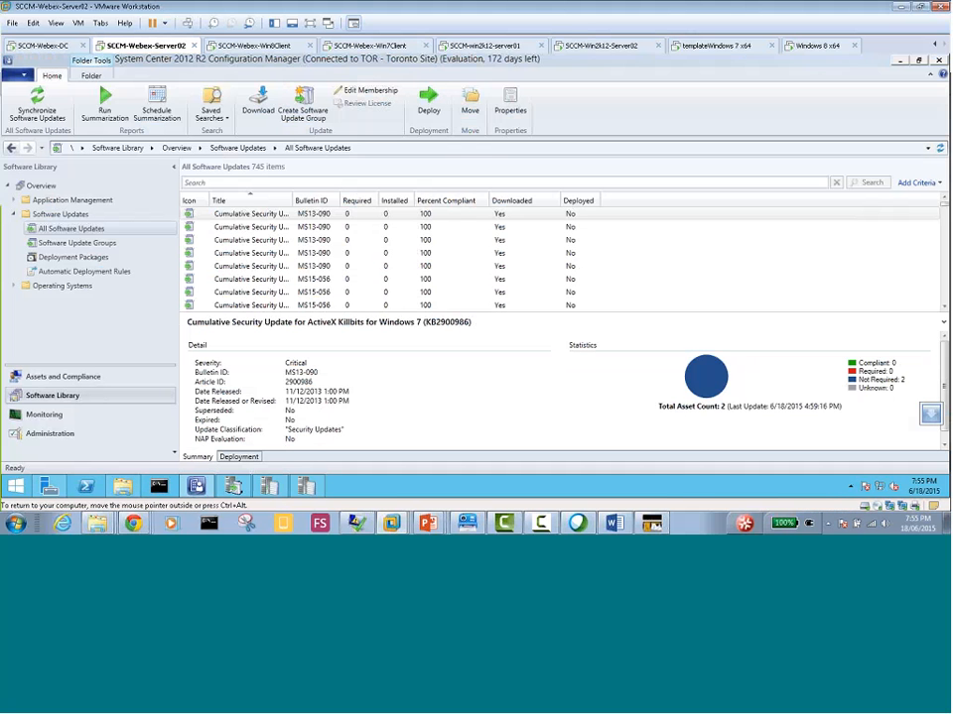
right_click(86, 231)
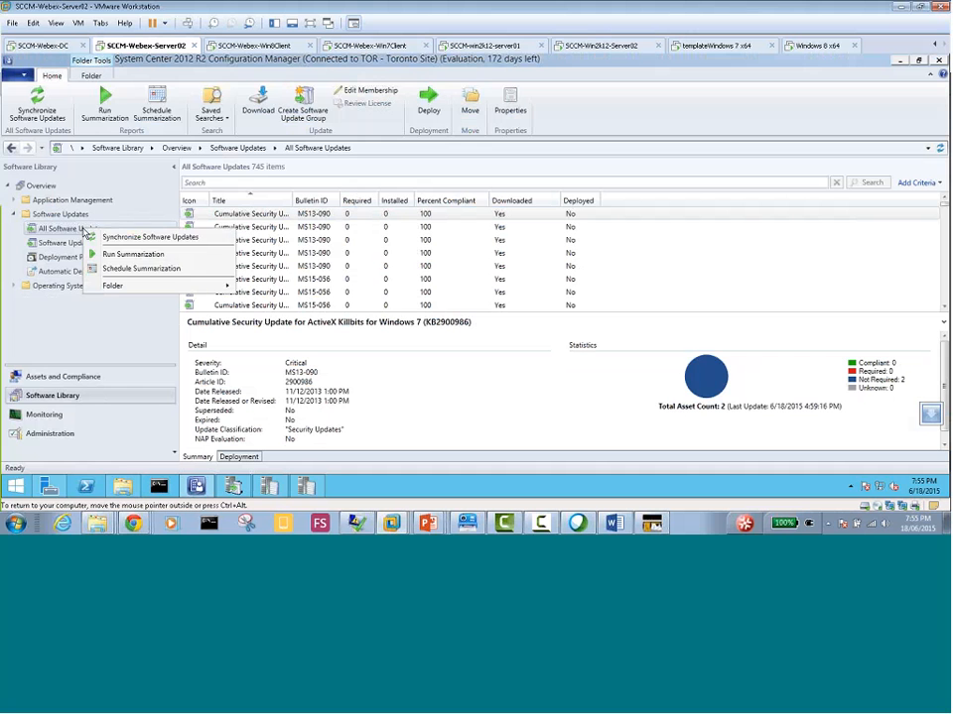
click(68, 396)
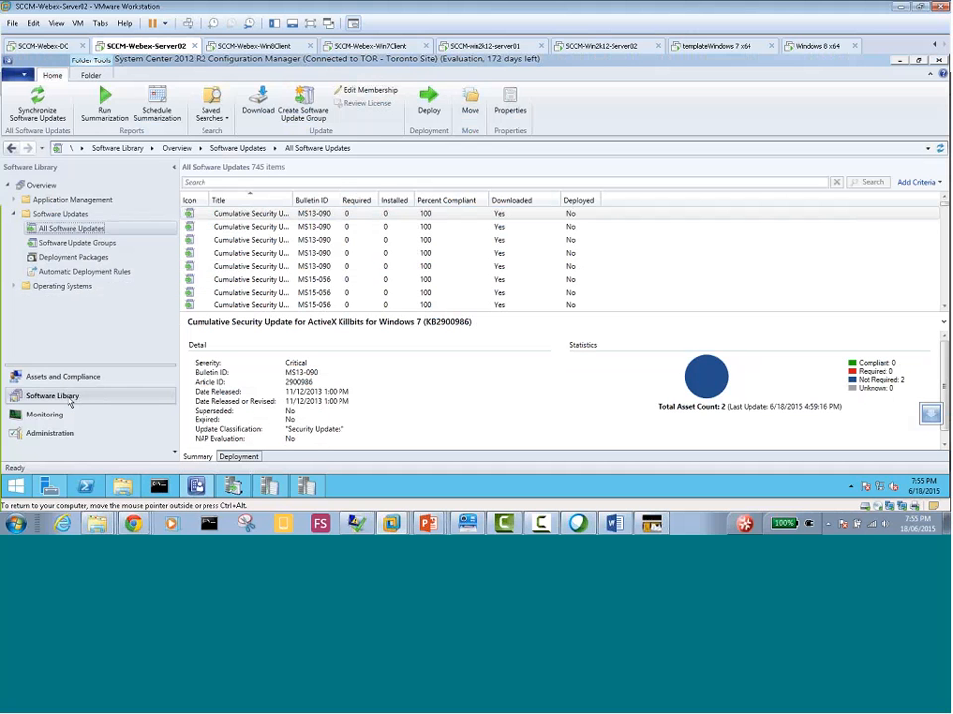
right_click(97, 235)
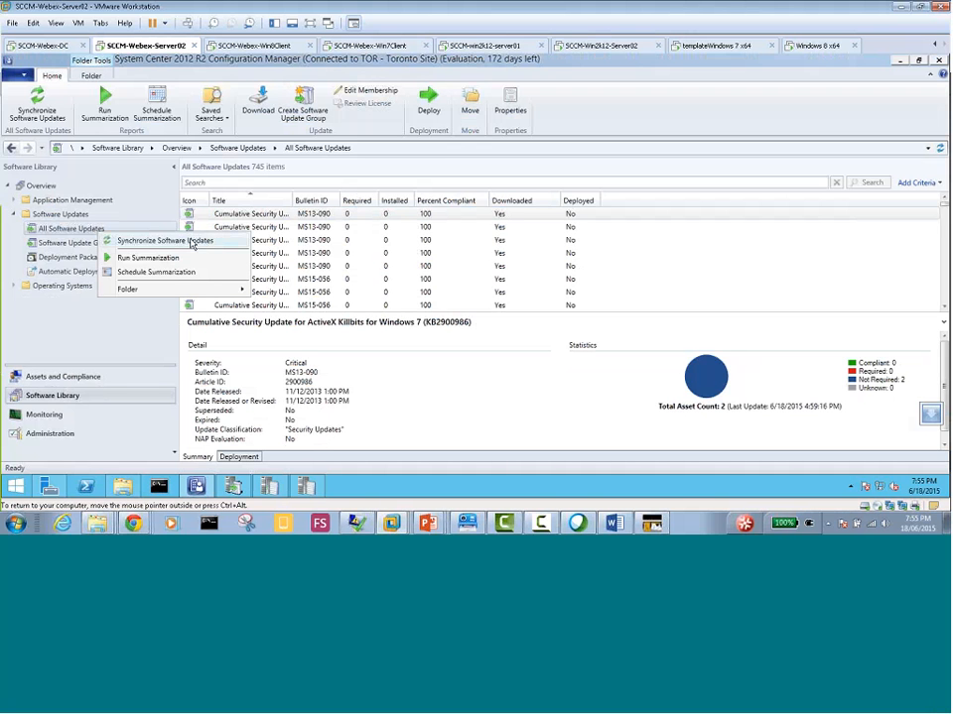
click(116, 335)
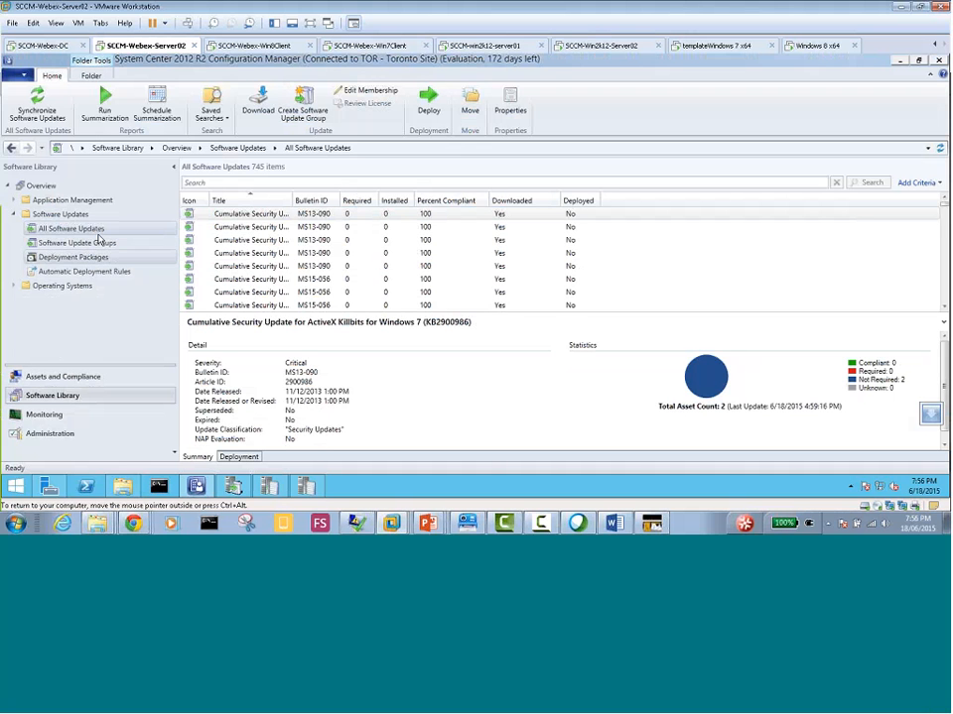
Review the software update point synchronization status of Server02.myDomain.local and return to the Assets and Compliance overview
click(82, 417)
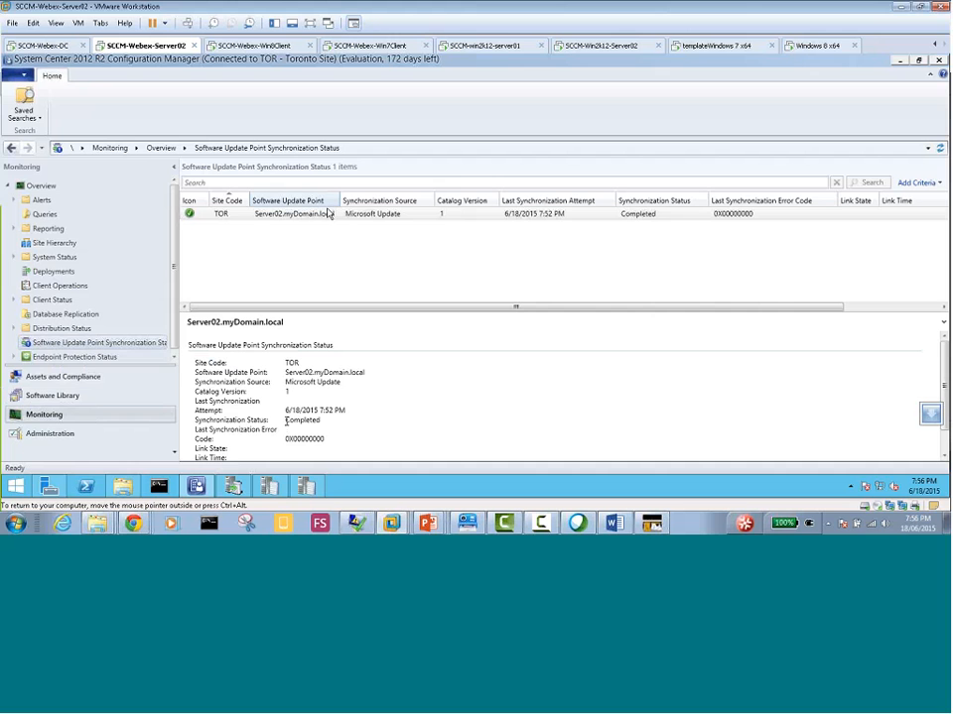
click(380, 218)
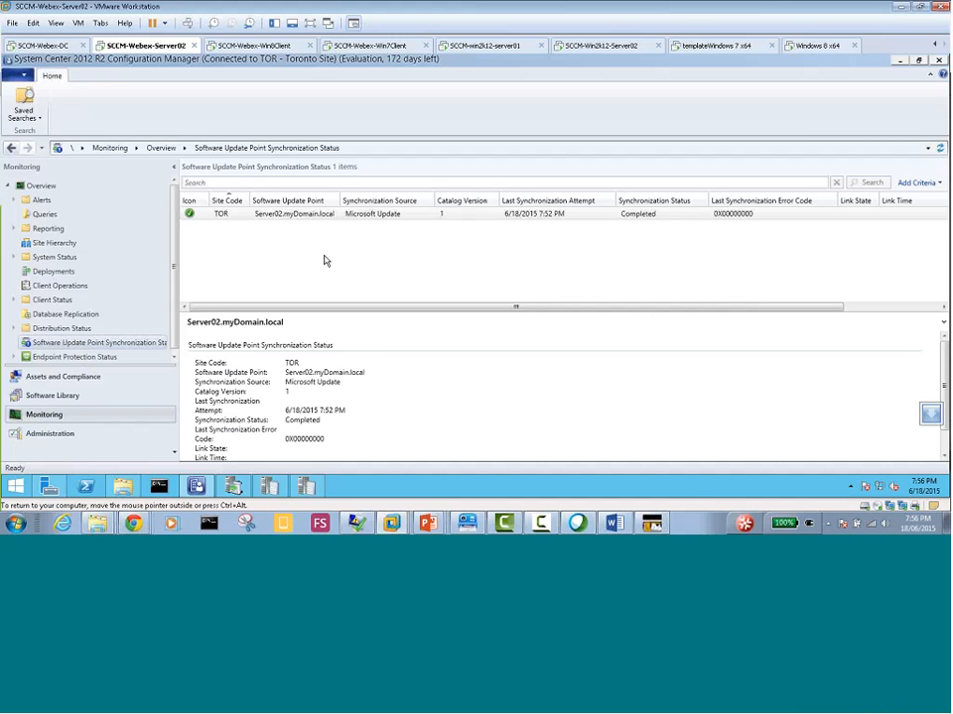
double_click(307, 420)
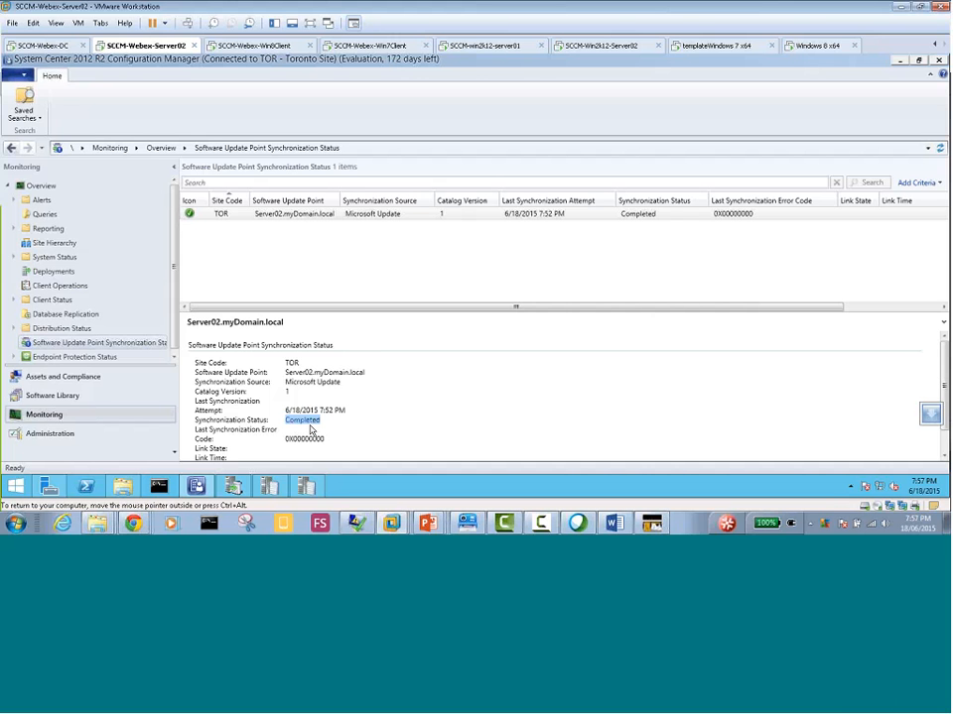
click(70, 382)
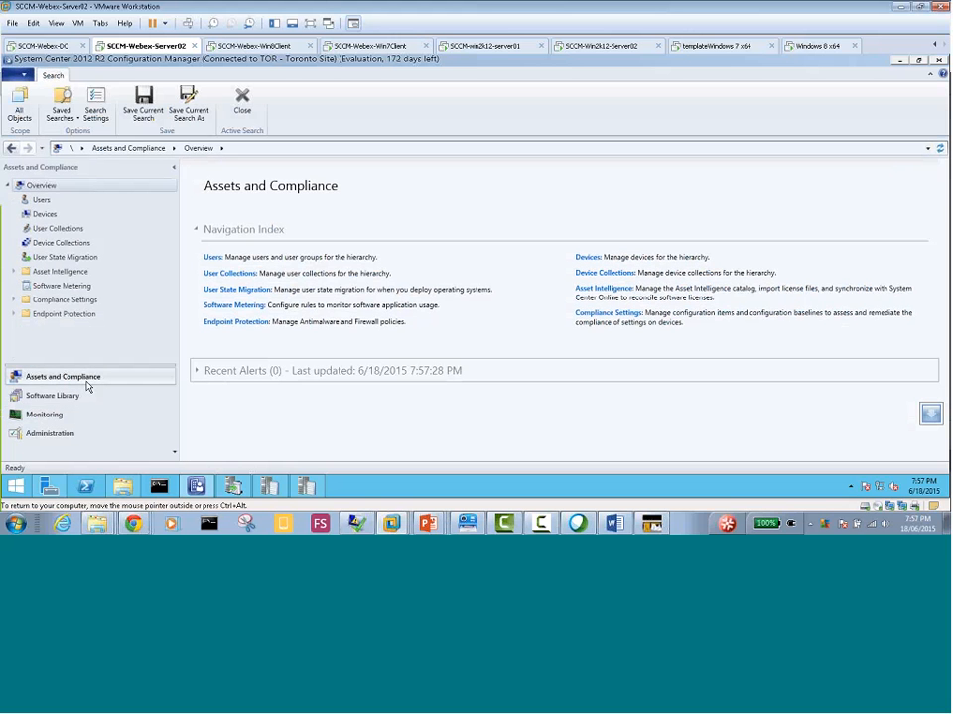
Examine the WSUS post-installation notification on SCCM-Win2k12-Server02 and the WSUS connection error entry in WCM.log on SCCM-Webex-Server02
click(612, 46)
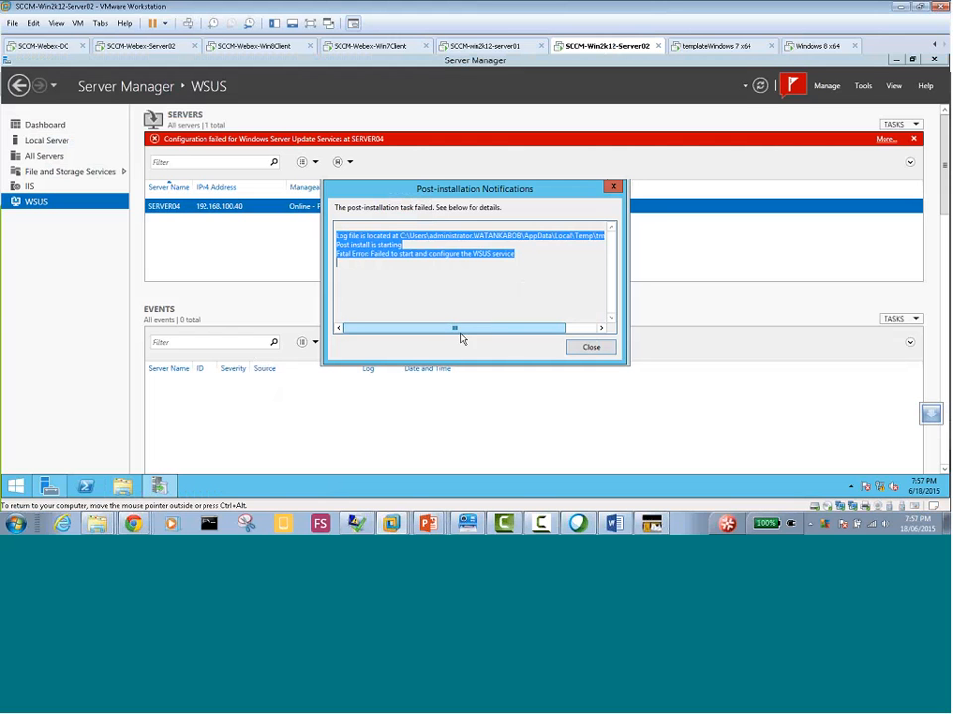
drag(461, 340, 383, 318)
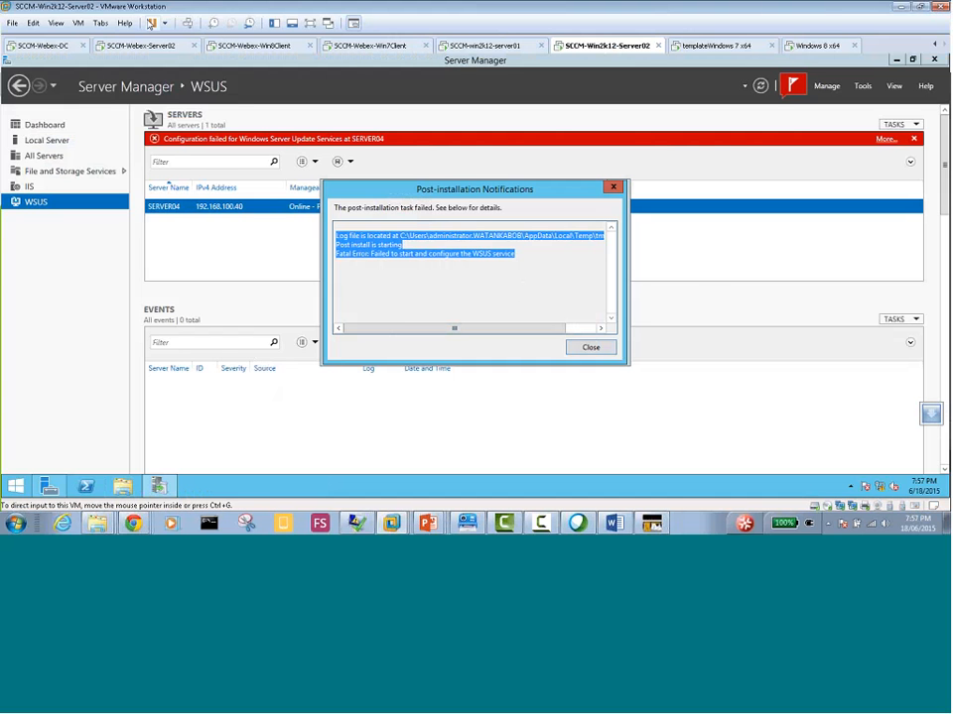
click(145, 46)
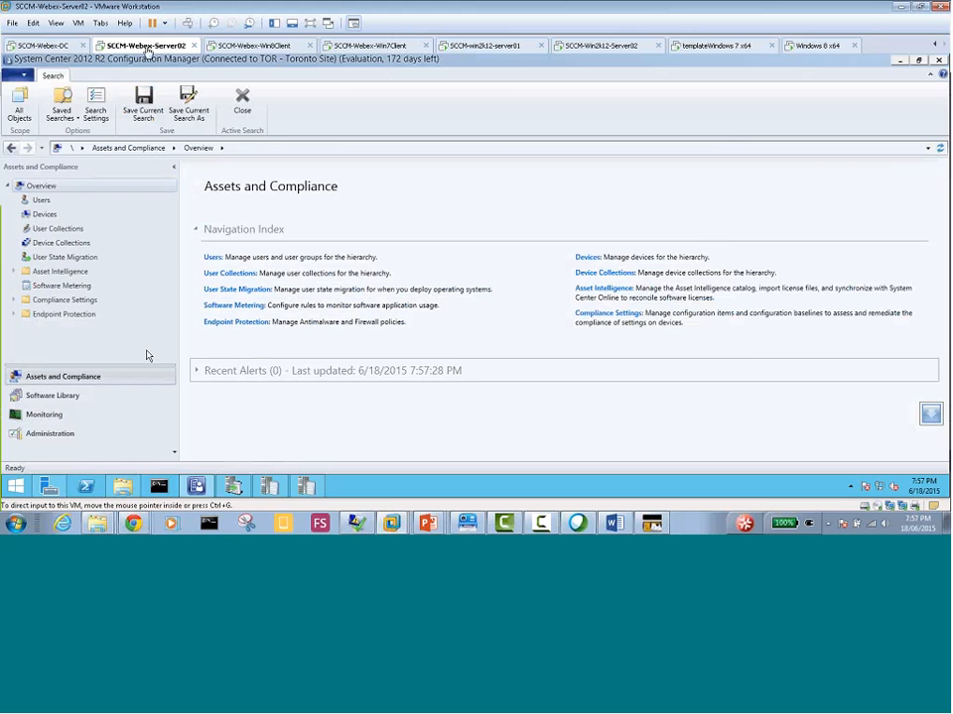
click(195, 486)
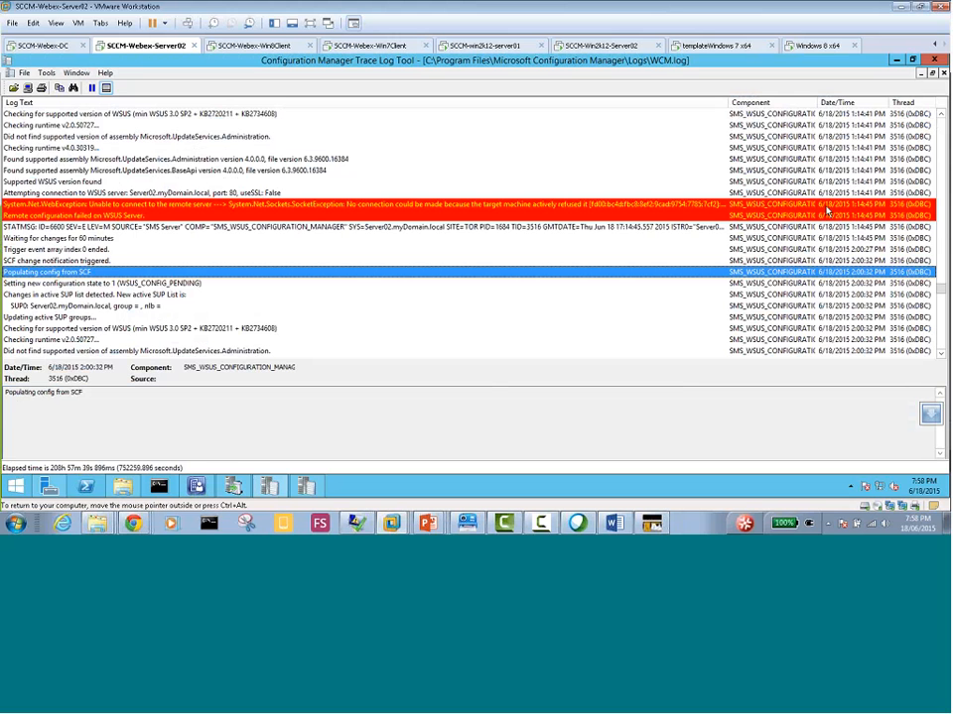
click(802, 206)
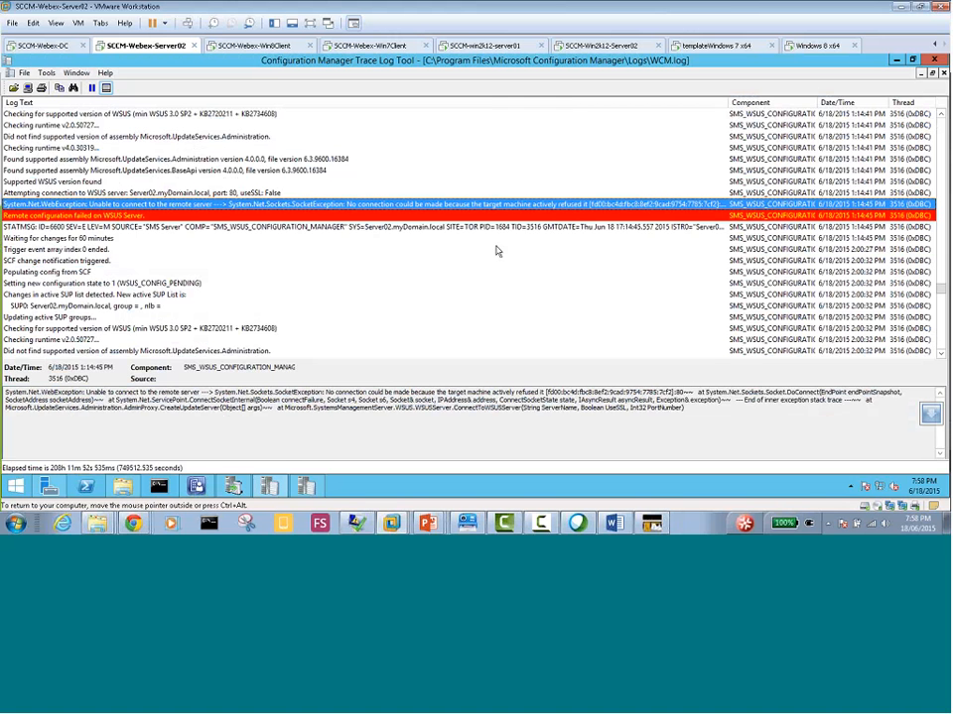
Go back to SCCM-Win2k12-Server02 and dismiss the WSUS post-installation notification
click(597, 50)
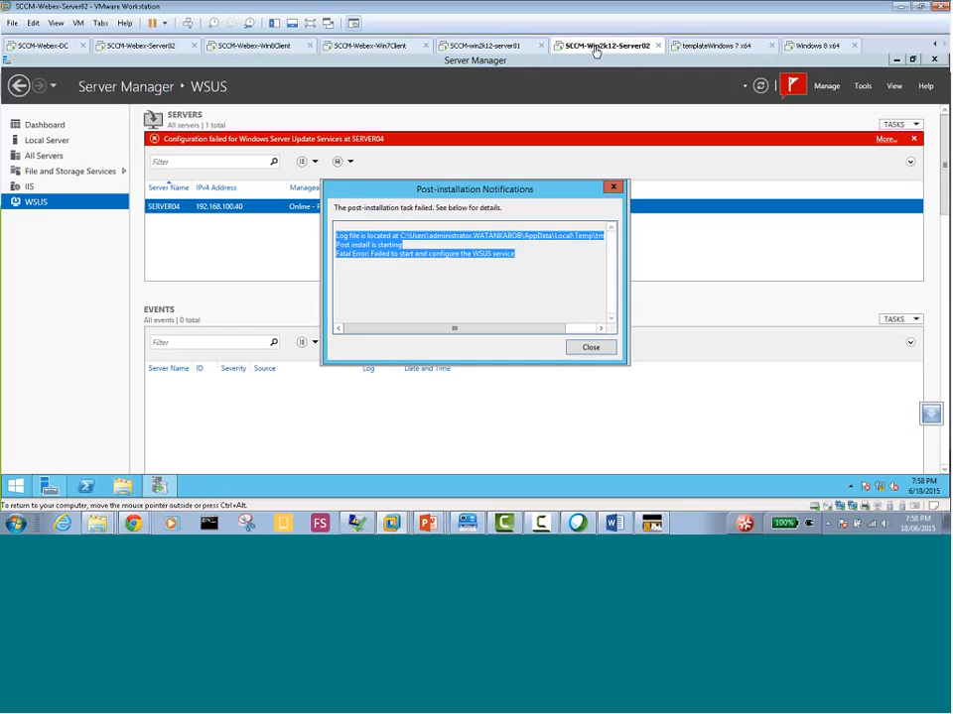
click(590, 348)
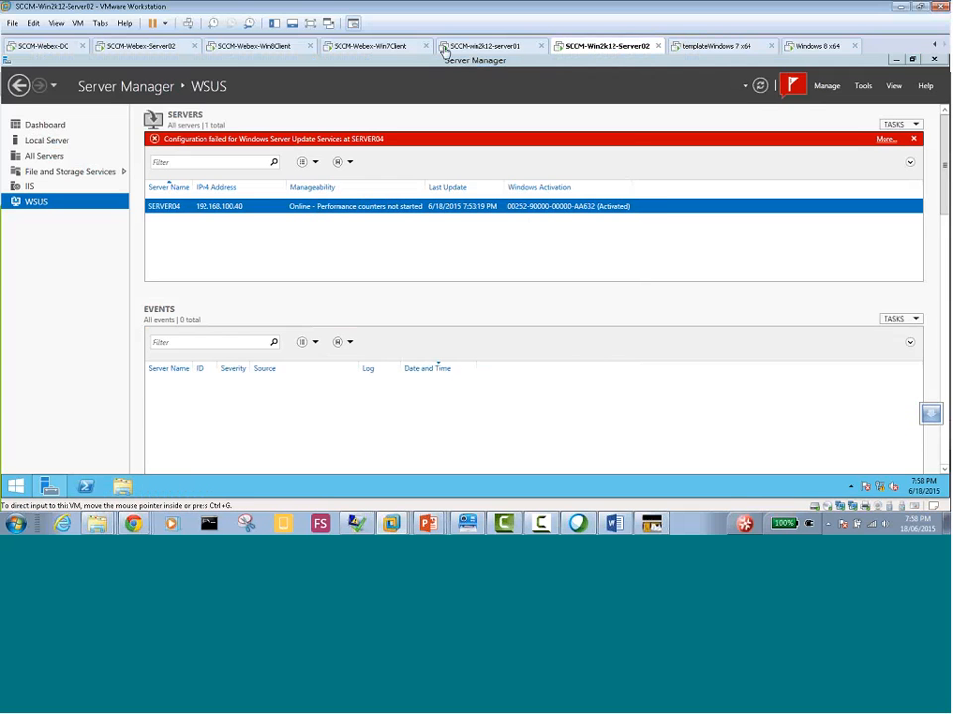
Look in on the SCCM-Webex-Win8Client and SCCM-Webex-Win7Client virtual machines and return to SCCM-Win2k12-Server02
click(236, 48)
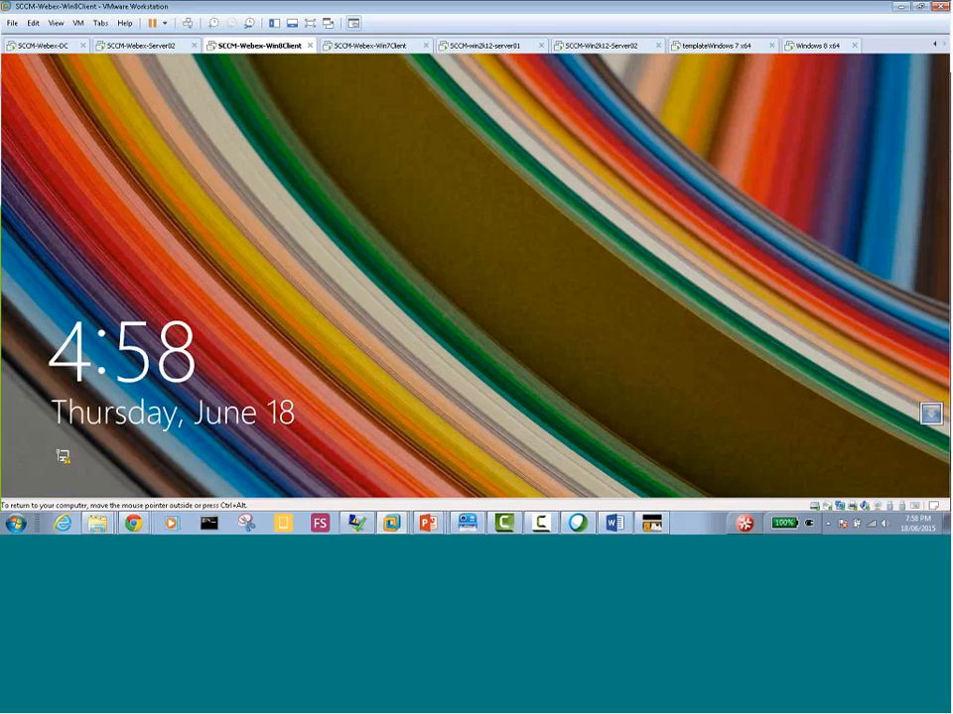
click(272, 219)
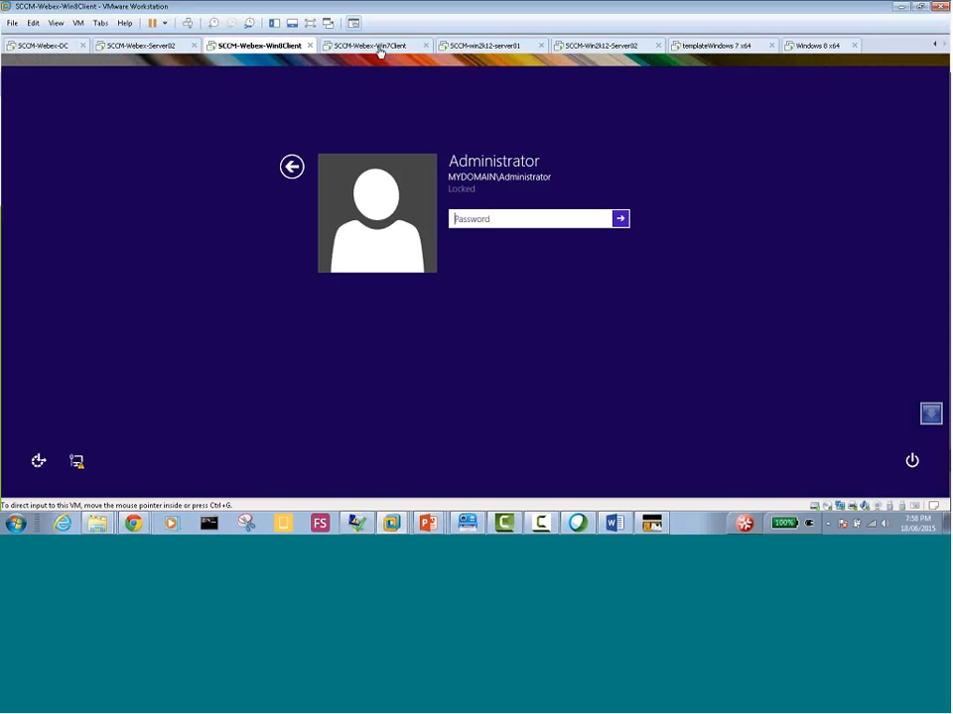
click(367, 45)
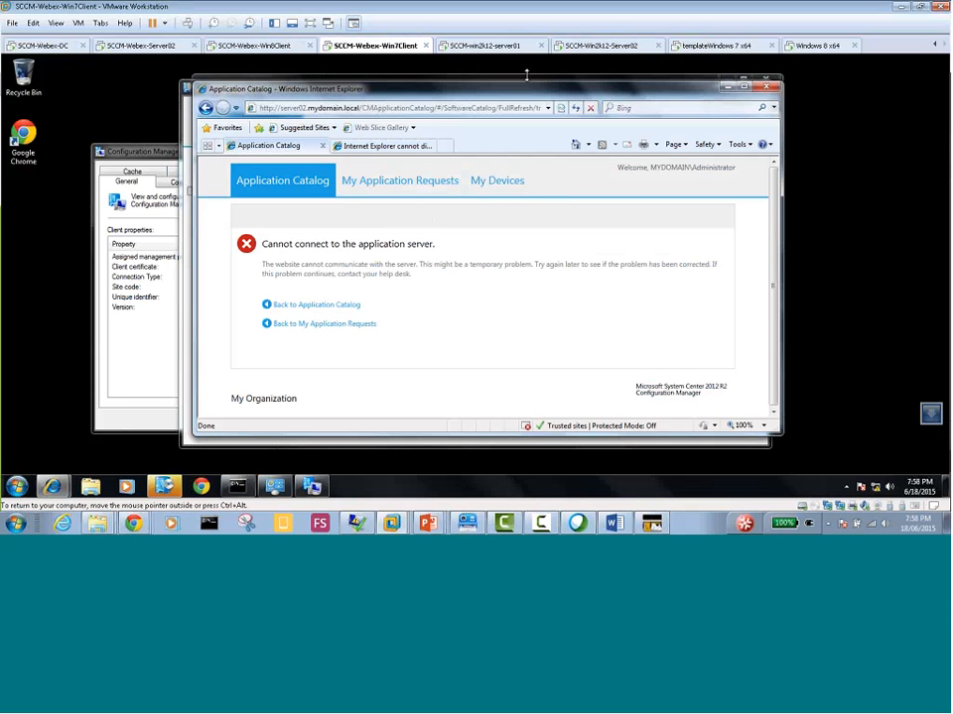
click(593, 48)
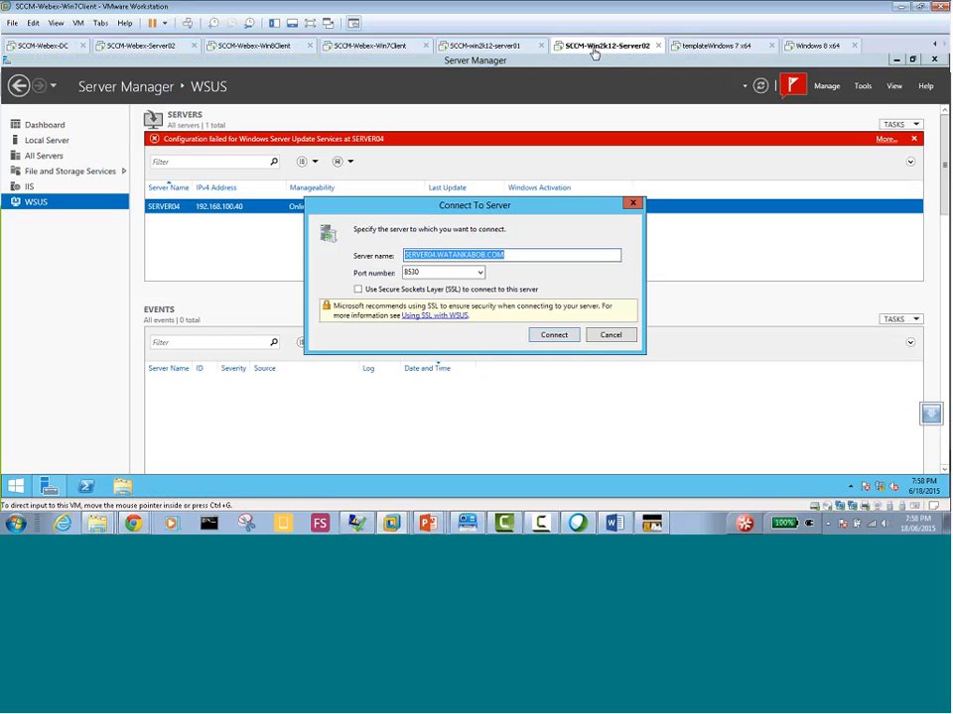
Connect to the WSUS server SERVER04.WATANKABOB.COM on port 8530 without SSL
click(479, 272)
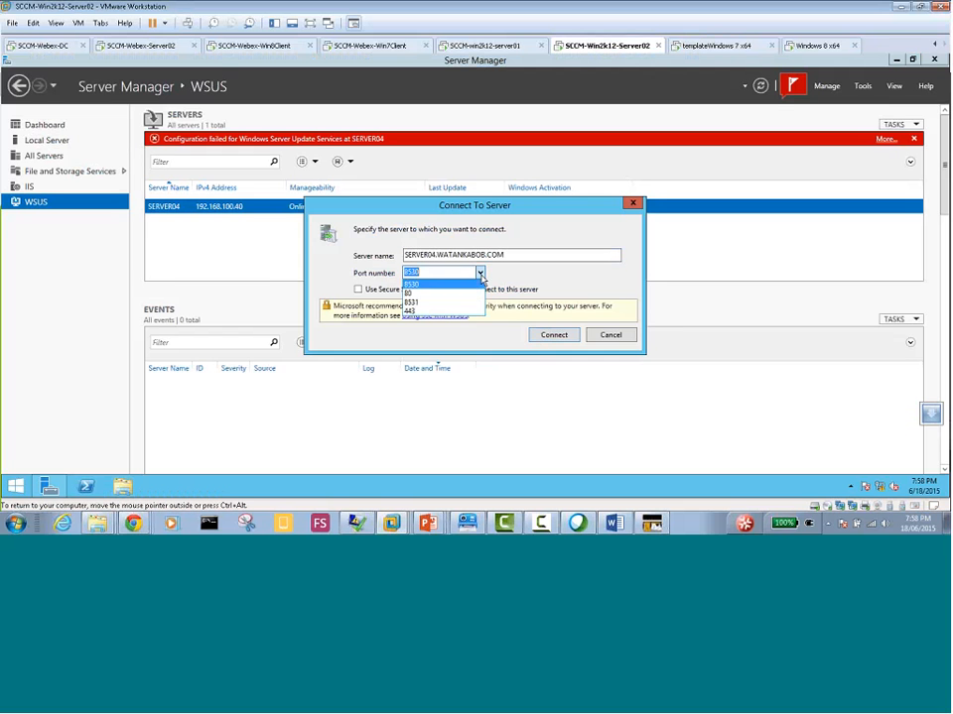
click(461, 304)
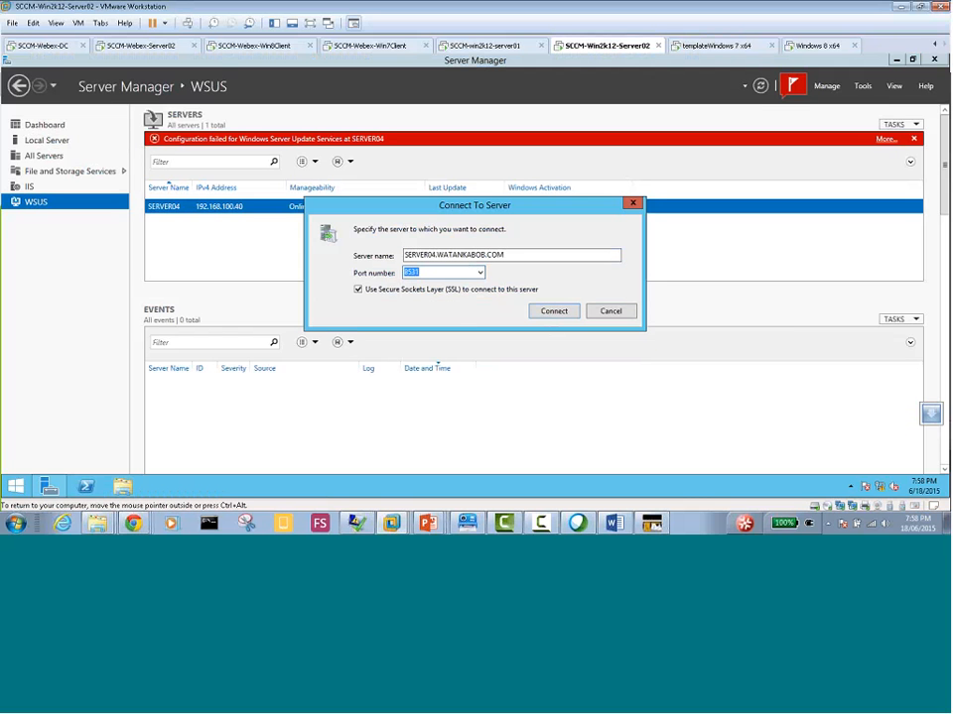
click(459, 272)
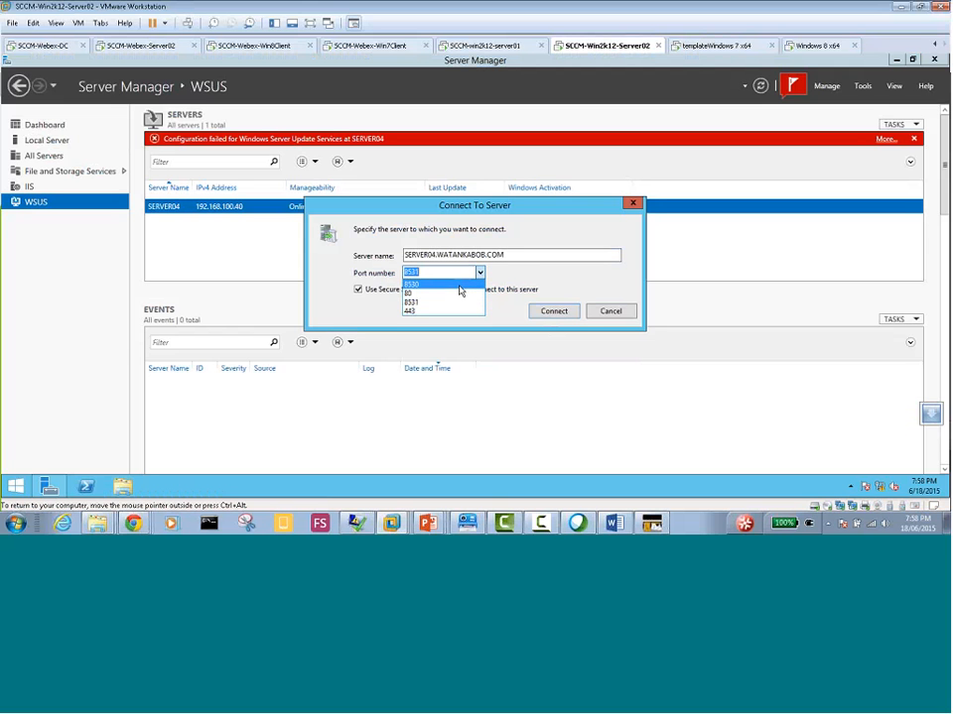
click(459, 285)
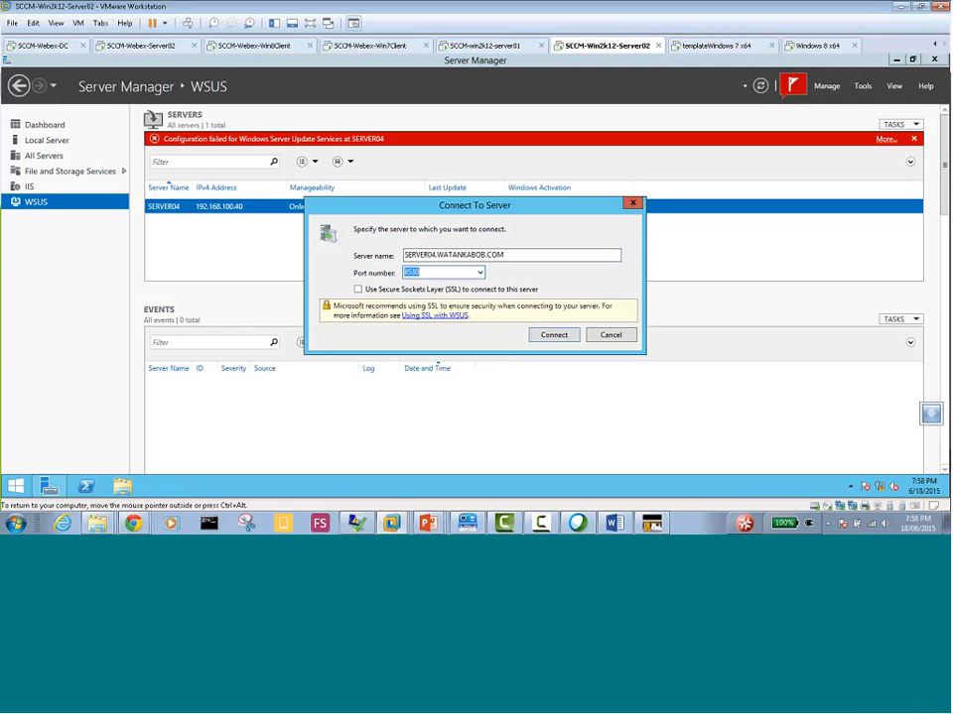
click(552, 336)
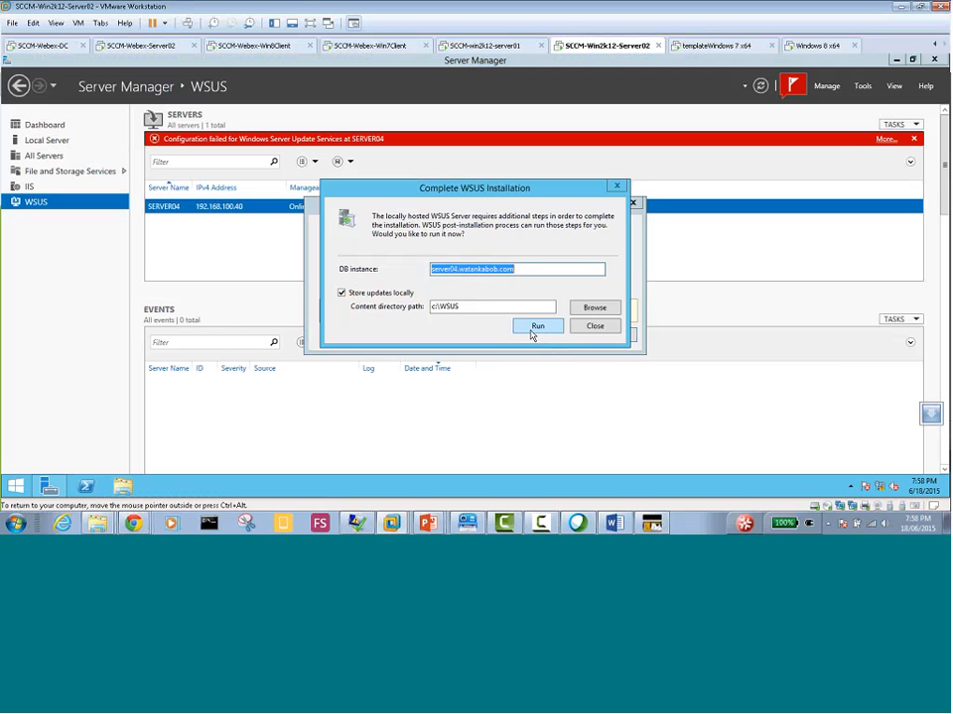
Set the WSUS content directory path to c:\WSUS1 and run the post-installation
click(472, 307)
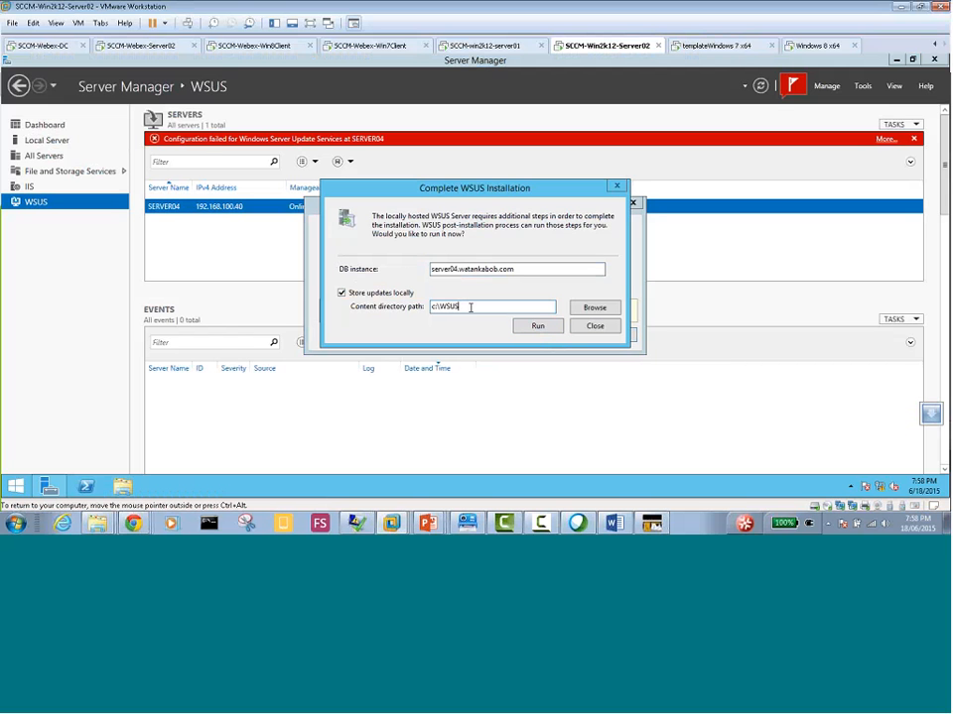
text(1)
click(531, 327)
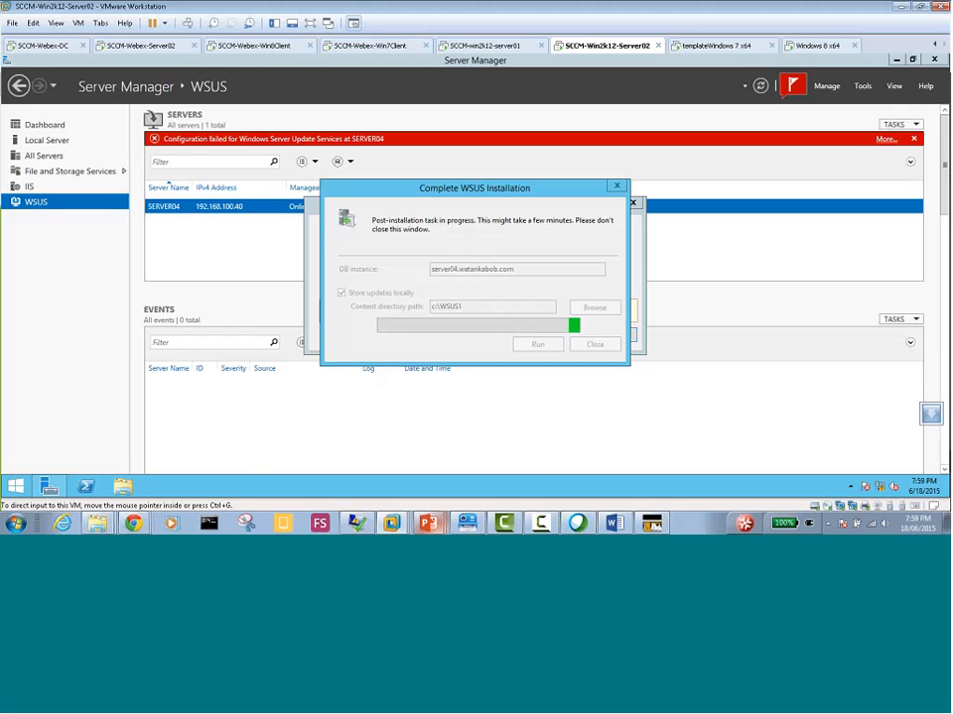
Look at the WSUS post-installation screenshots in the Untitled document and return to the SCCM-Win2k12-Server02 virtual machine
click(468, 526)
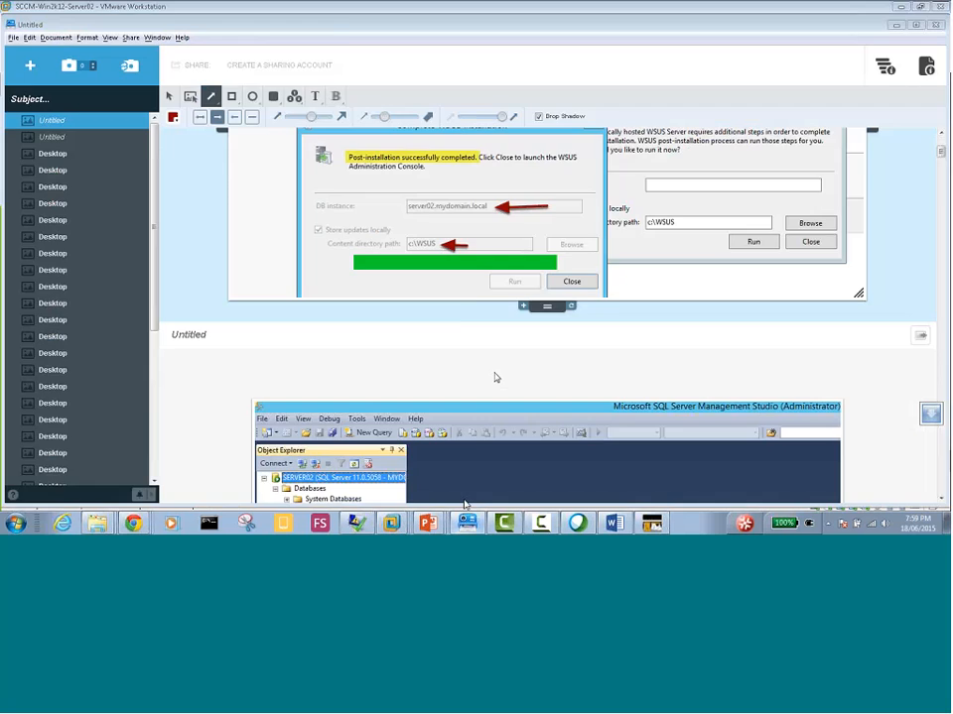
click(436, 7)
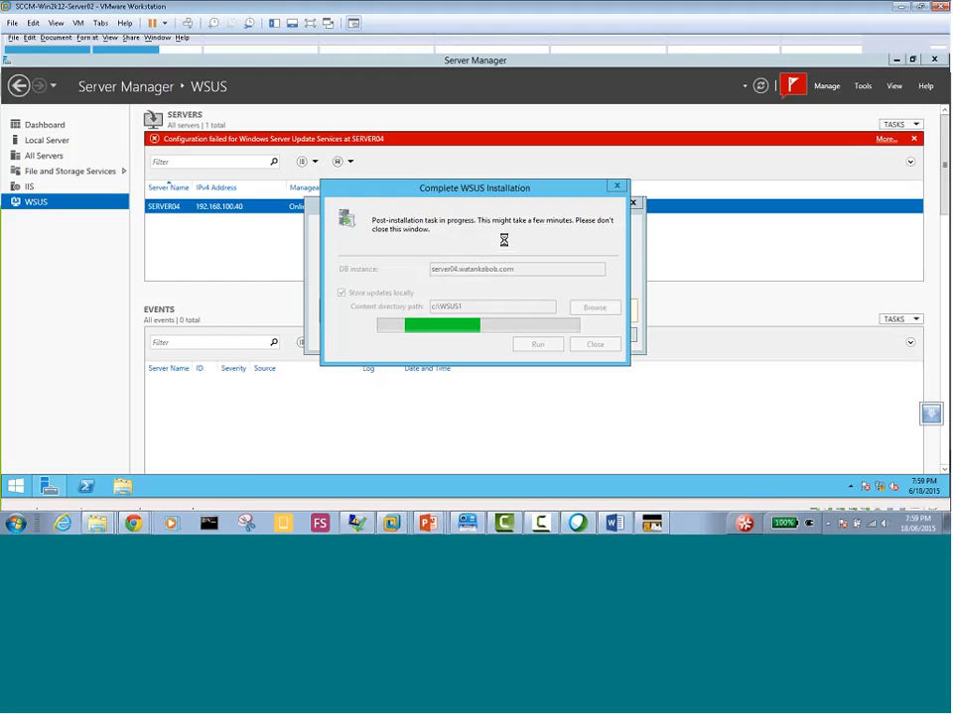
click(469, 524)
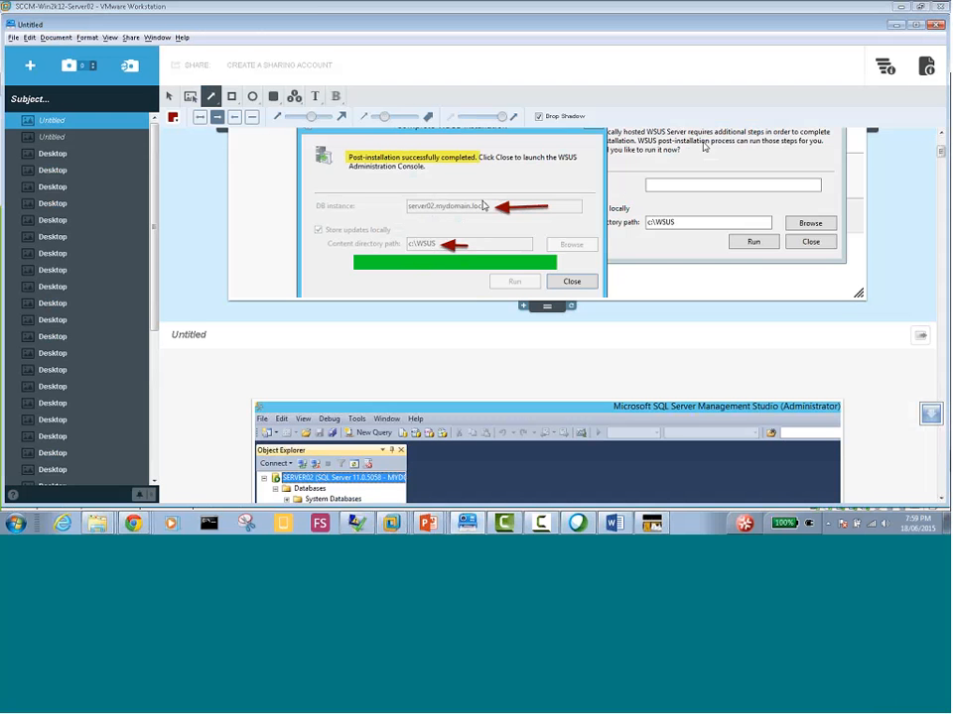
click(897, 25)
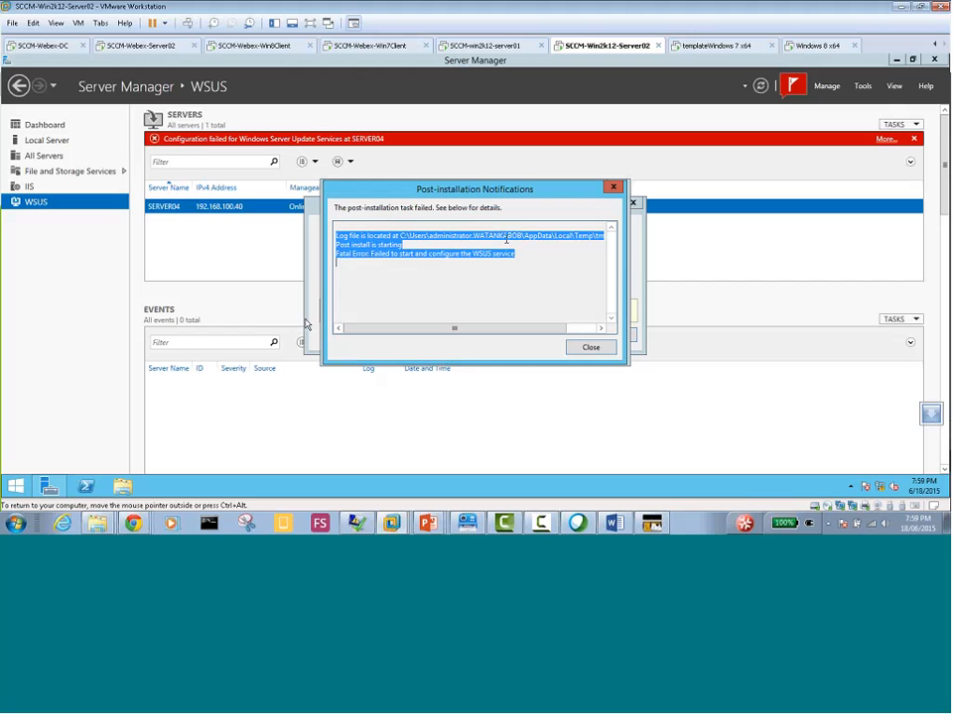
Copy the log folder path from the post-installation notification and open C:\Users\administrator.WATANKABOB\AppData\Local\Temp in a window of its own
drag(483, 331, 529, 338)
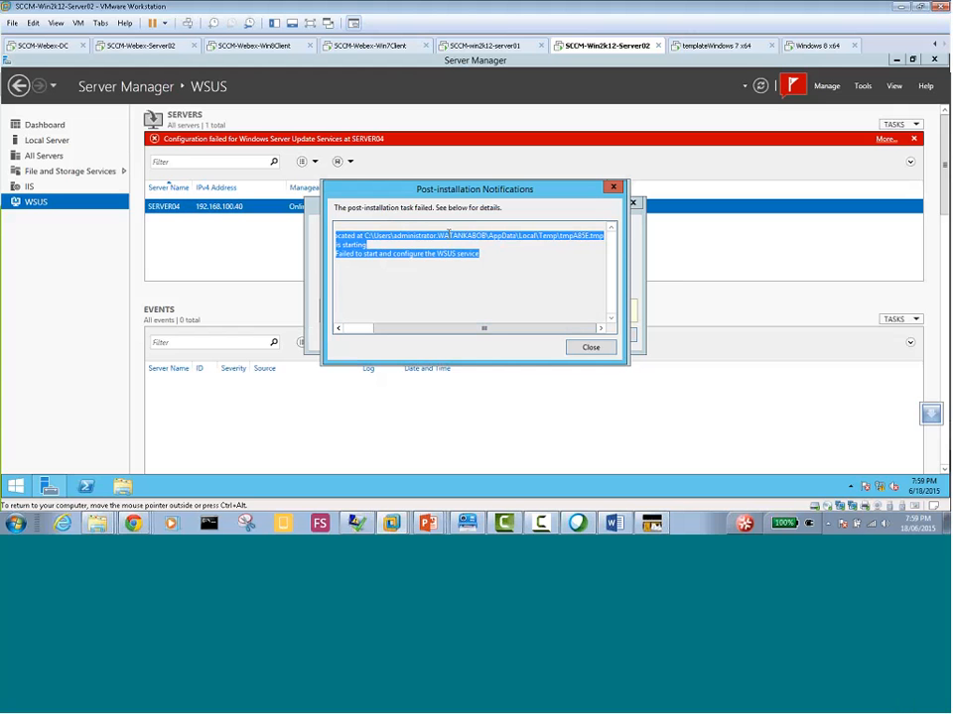
drag(363, 235, 560, 242)
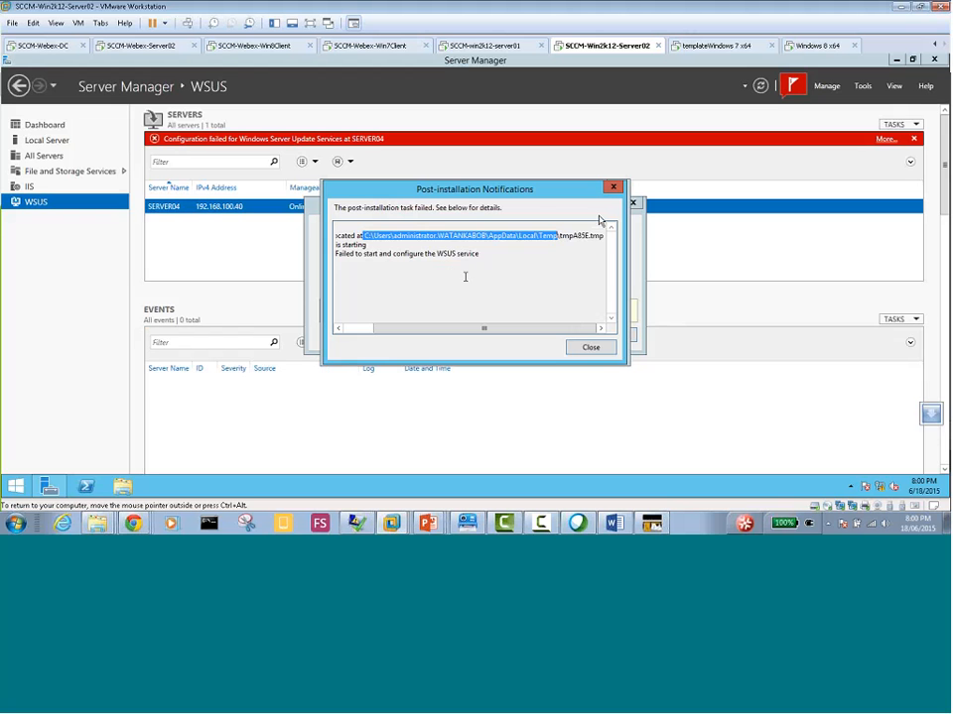
click(186, 484)
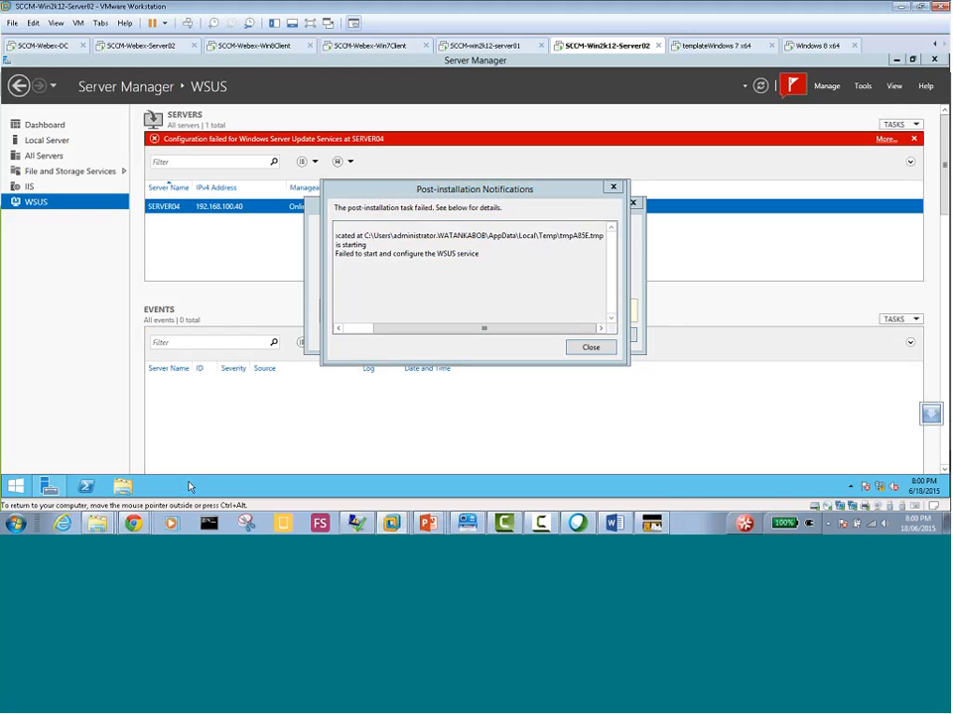
key(super+r)
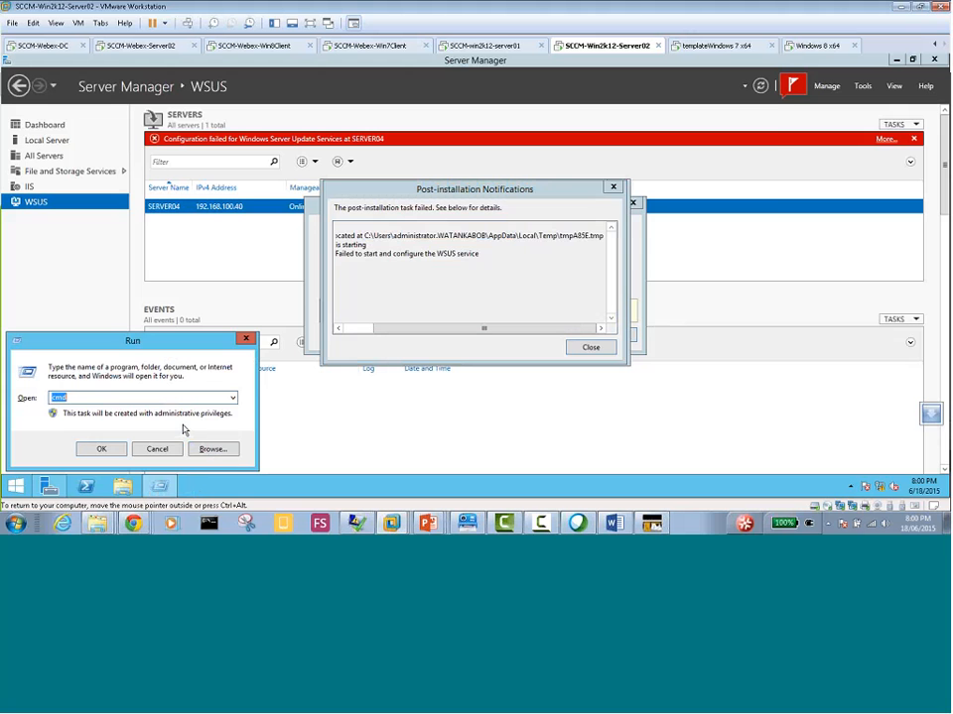
text(C:\Users\administrator.WATANKABOB\AppData\Local\Temp\tmpA85E.tmp)
key(Return)
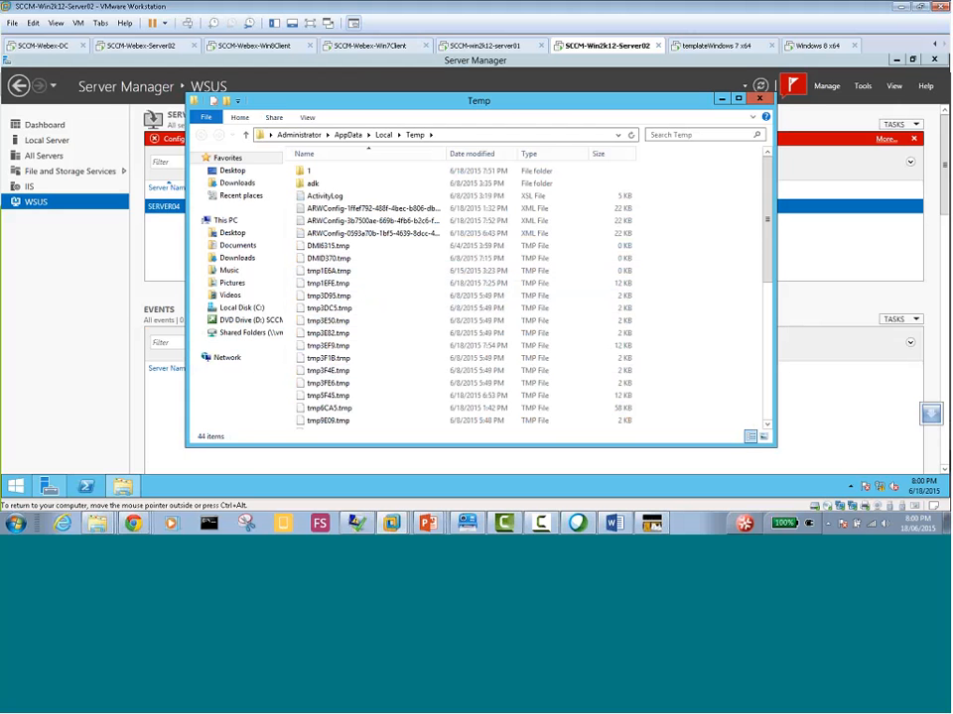
drag(347, 106, 389, 303)
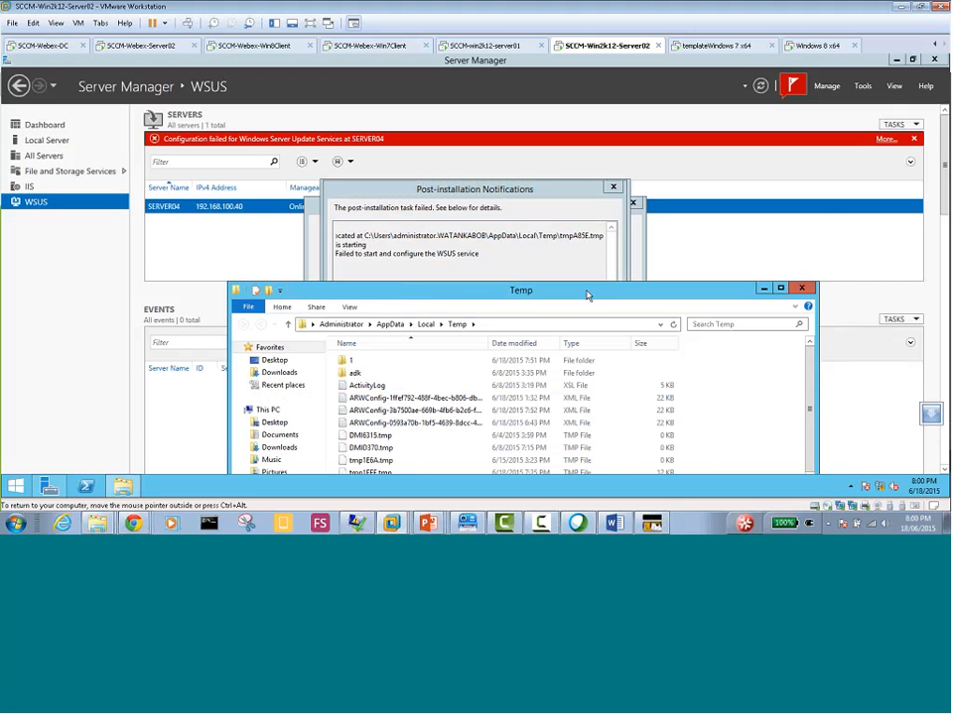
drag(586, 291, 538, 121)
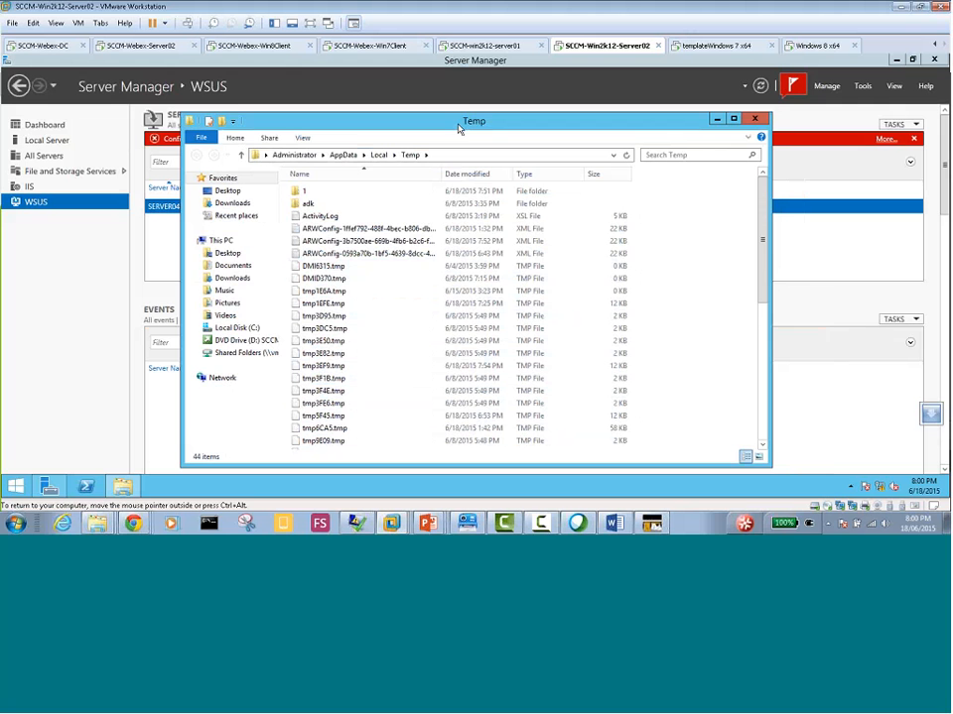
drag(458, 128, 519, 113)
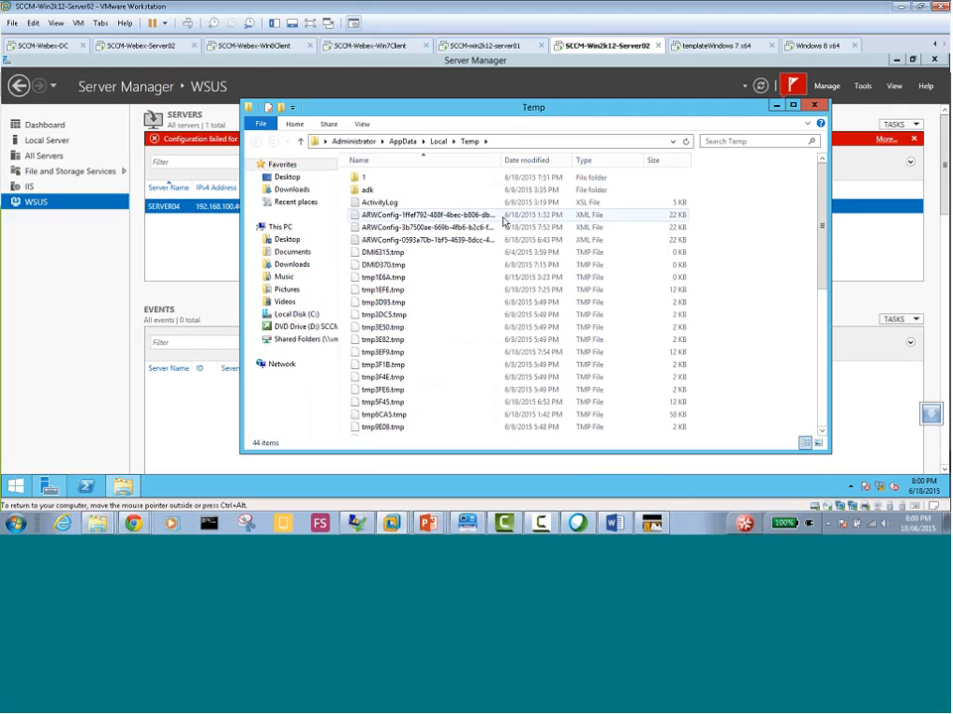
Switch to SCCM-Webex-Server02 and display All Software Updates in the Configuration Manager Software Library
click(162, 46)
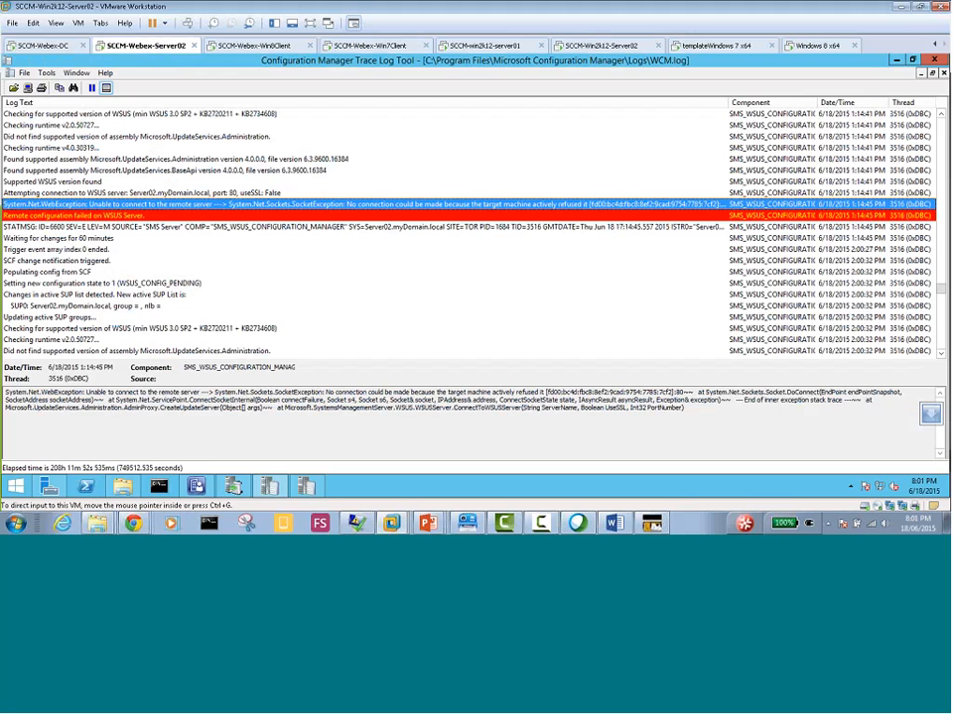
click(196, 488)
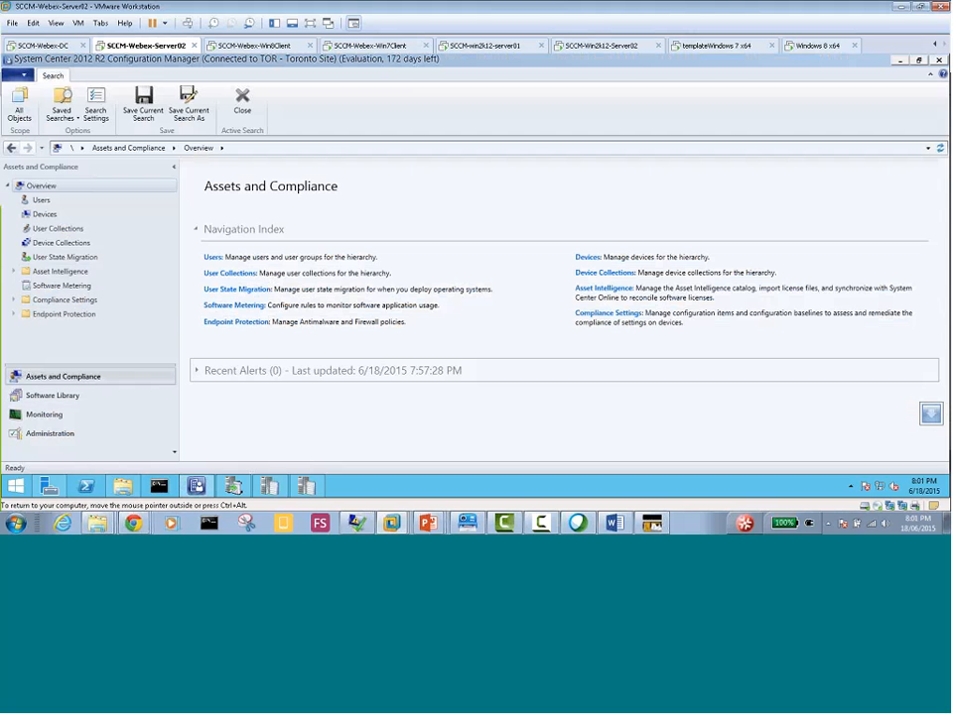
click(61, 398)
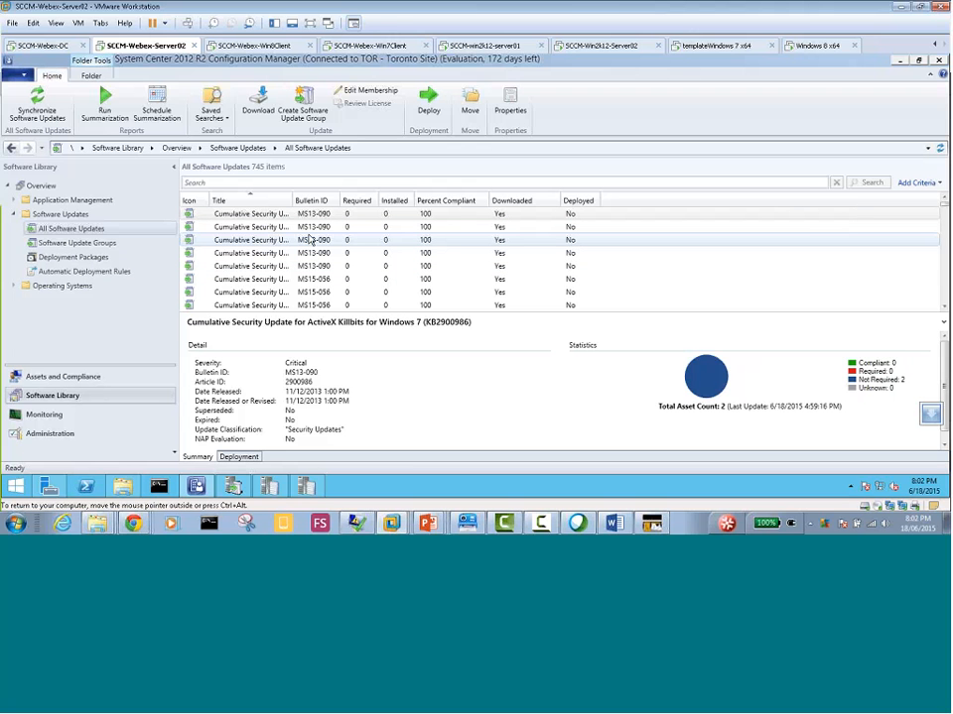
Switch to Update Services, view the details of the 6/18/2015 2:57 PM synchronization and start a manual synchronization
click(234, 487)
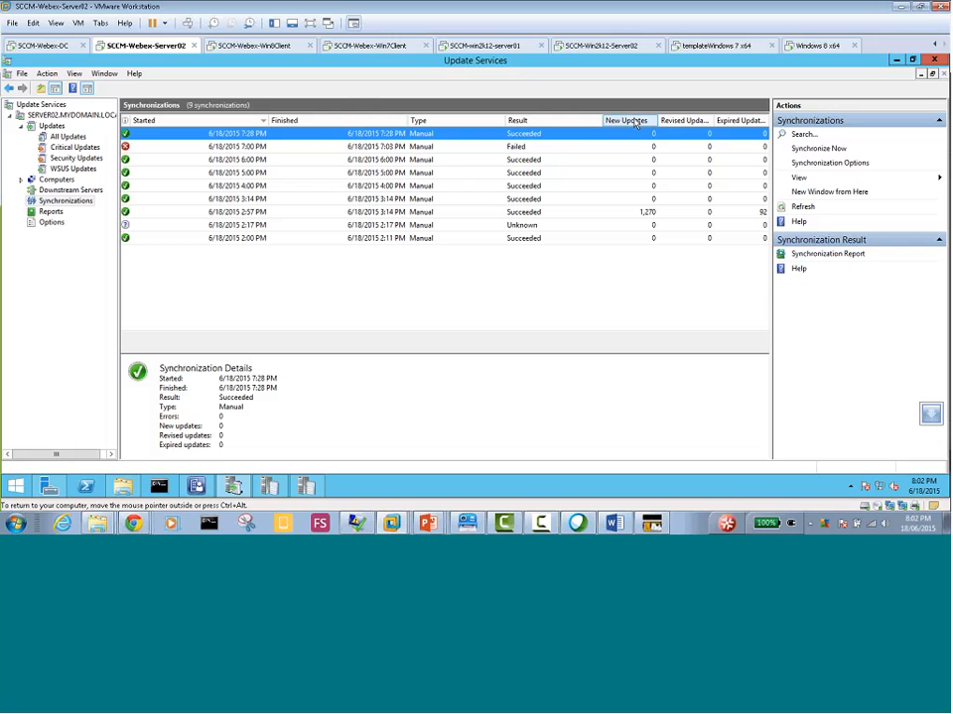
click(652, 213)
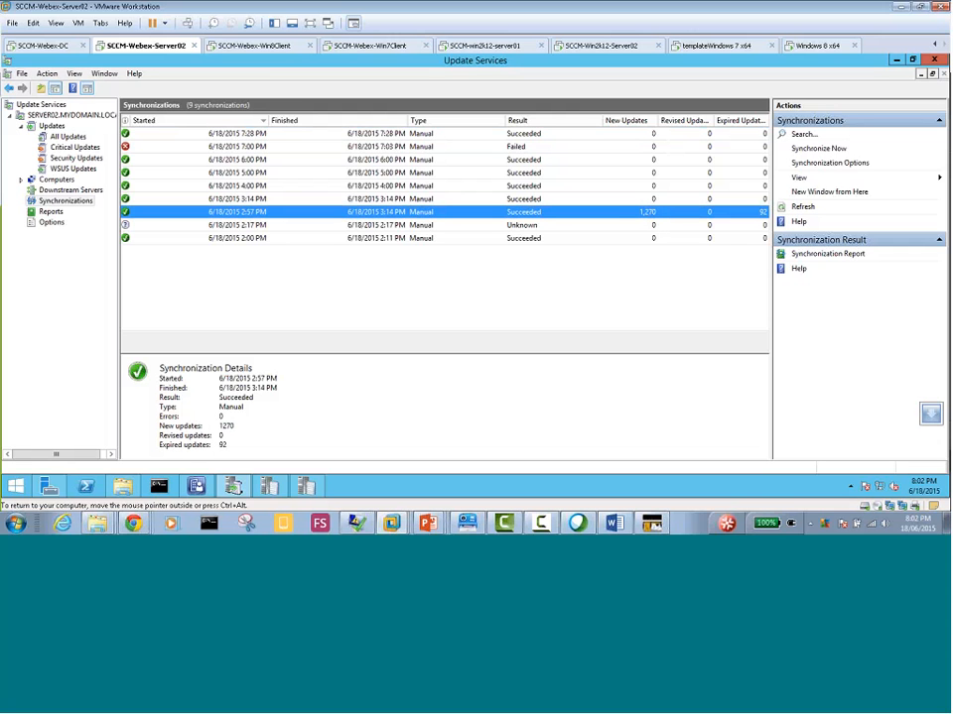
right_click(64, 203)
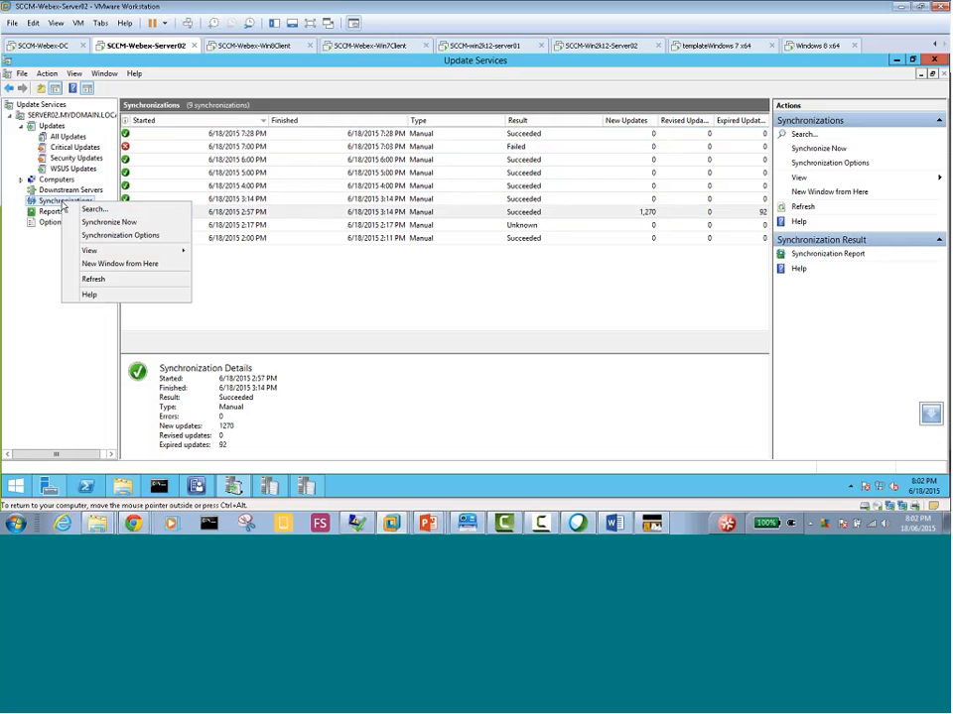
click(114, 235)
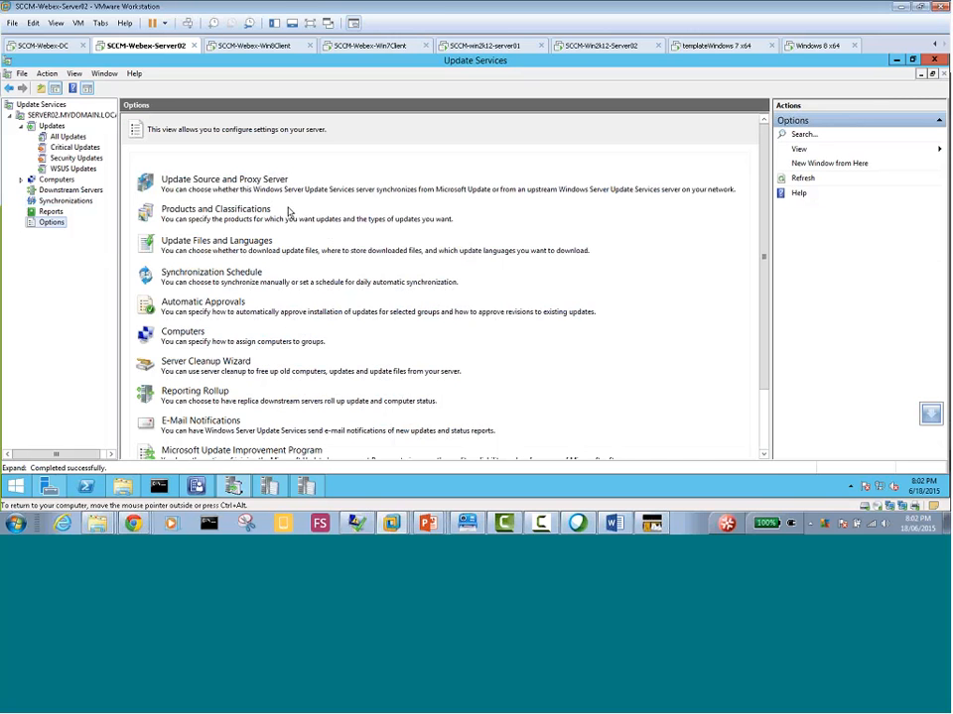
click(62, 202)
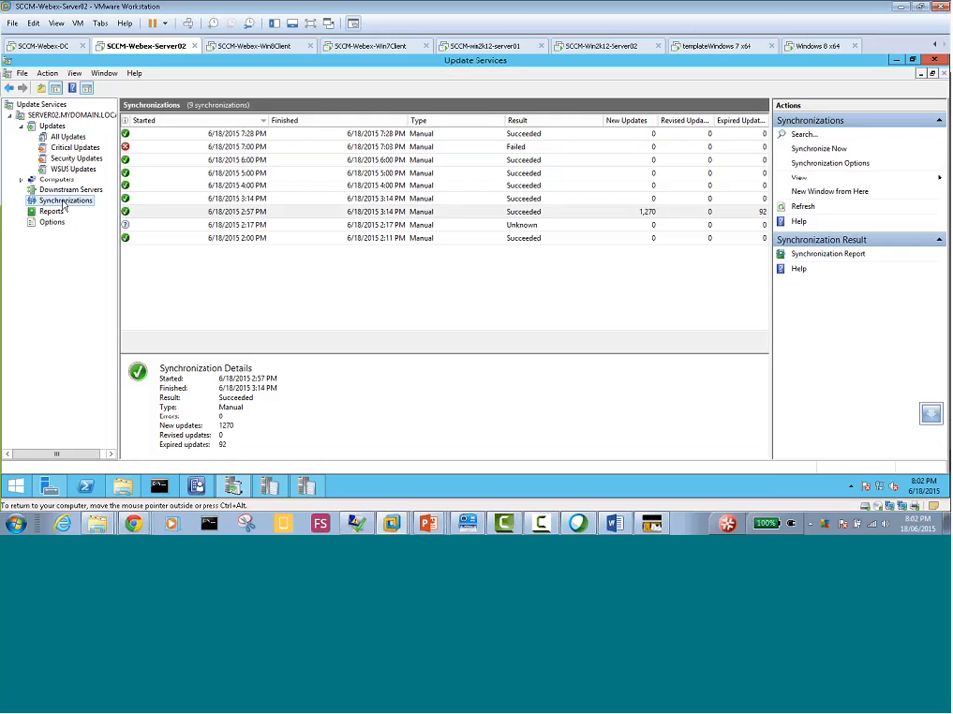
right_click(63, 202)
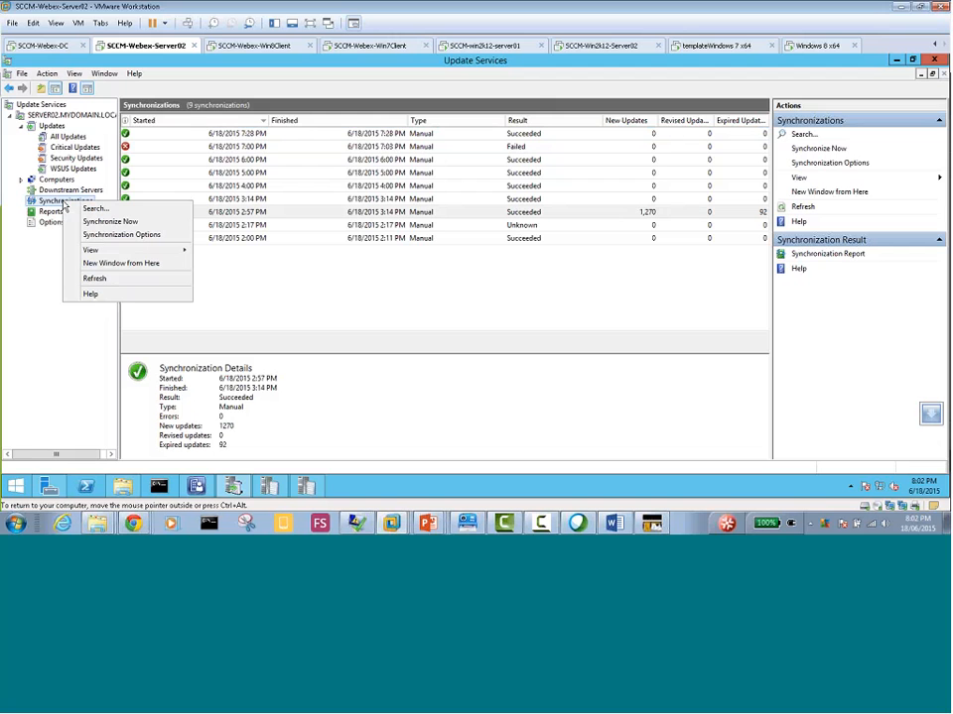
click(113, 223)
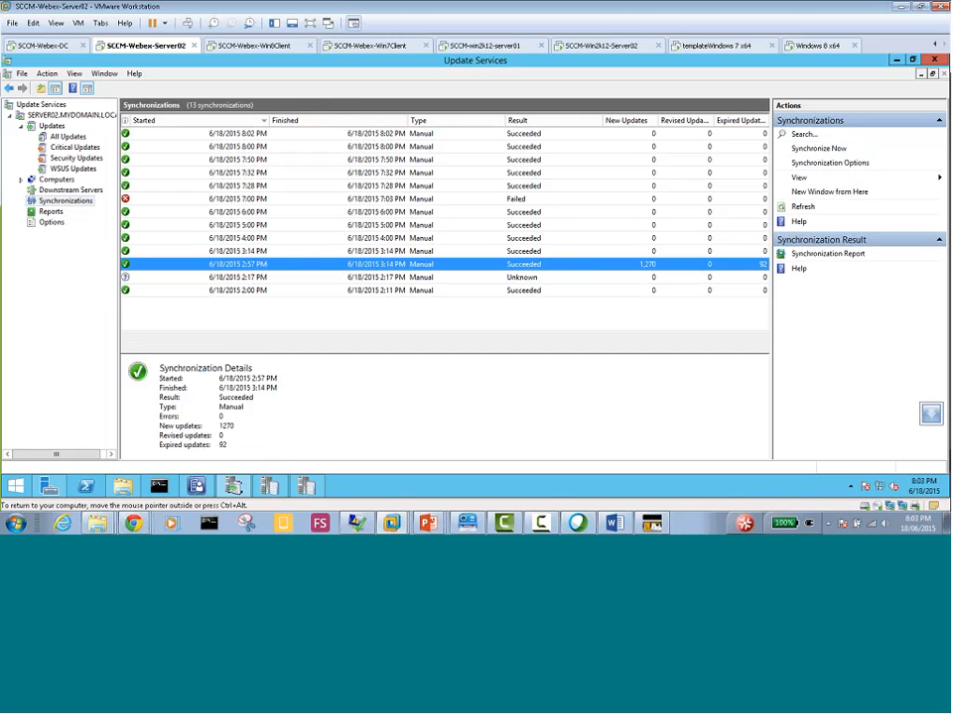
Return to Configuration Manager and fit the Title column of All Software Updates to its contents
click(197, 486)
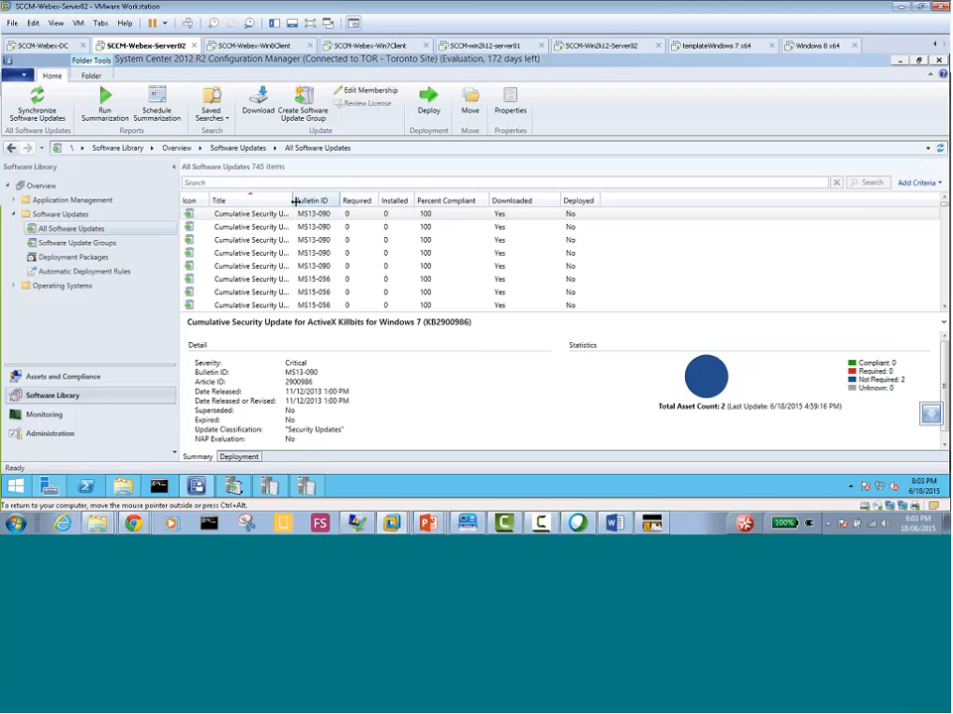
double_click(294, 200)
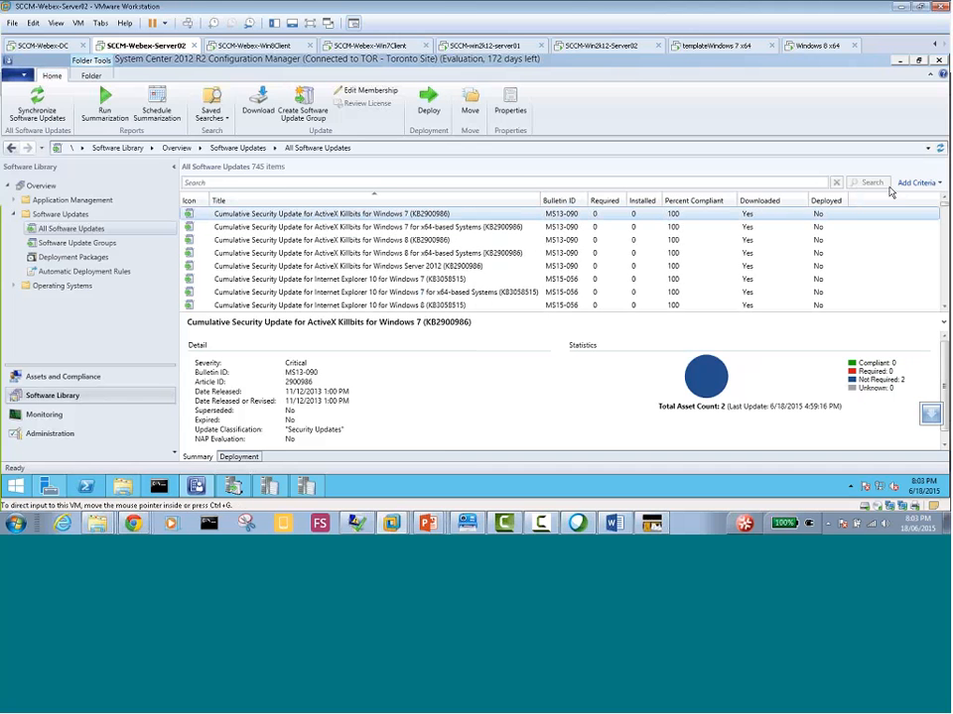
Look through the available search criteria for All Software Updates and add the Installed criterion
click(938, 185)
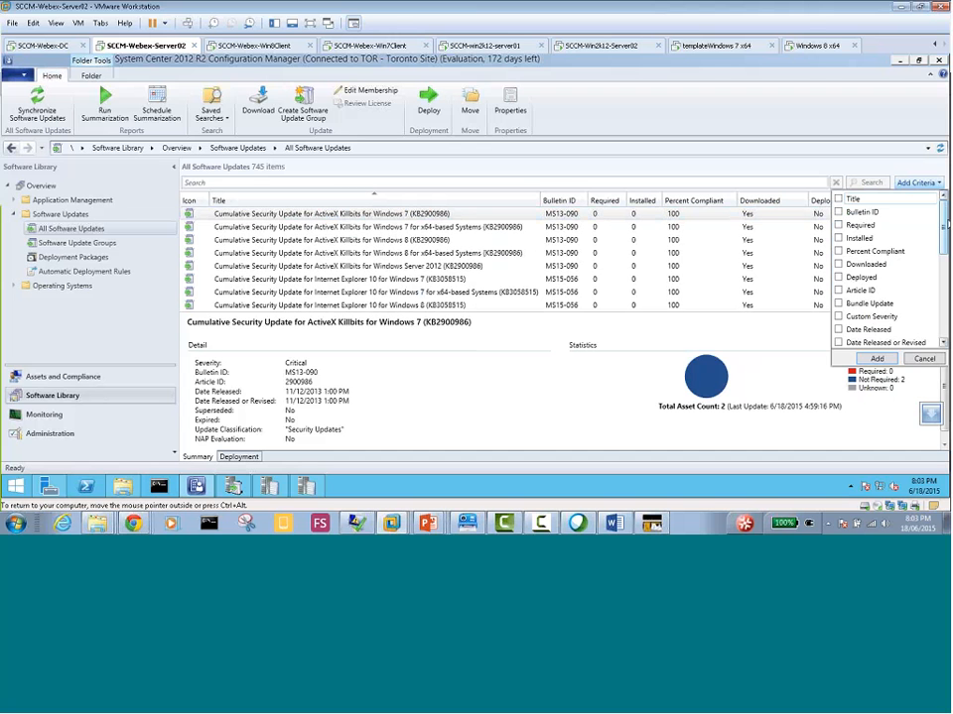
scroll(942, 220, down, 1)
drag(945, 230, 947, 307)
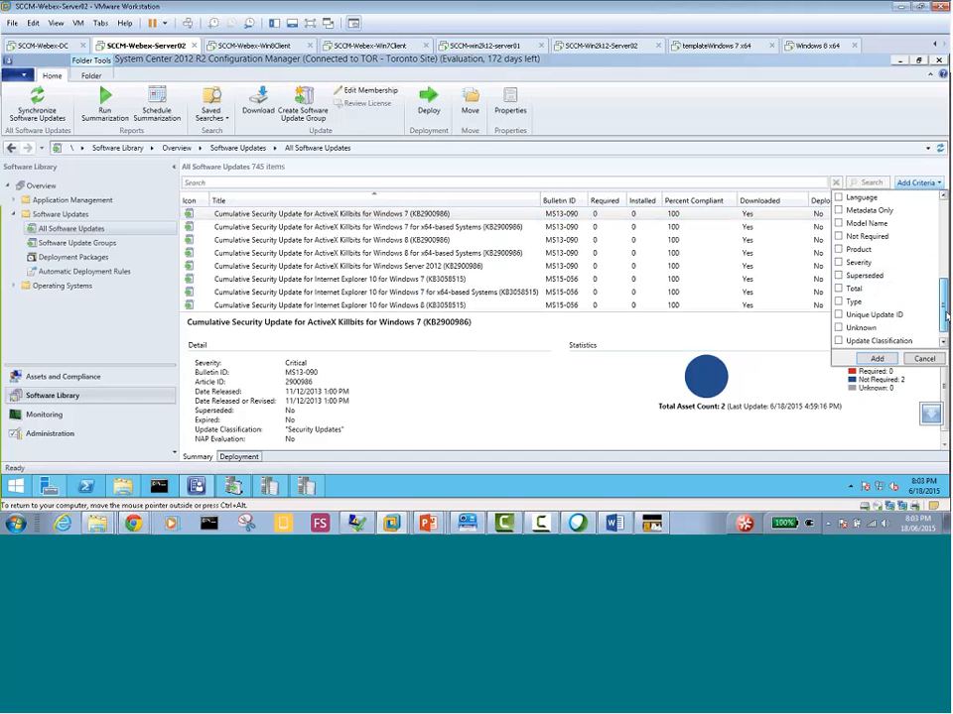
drag(946, 318, 949, 309)
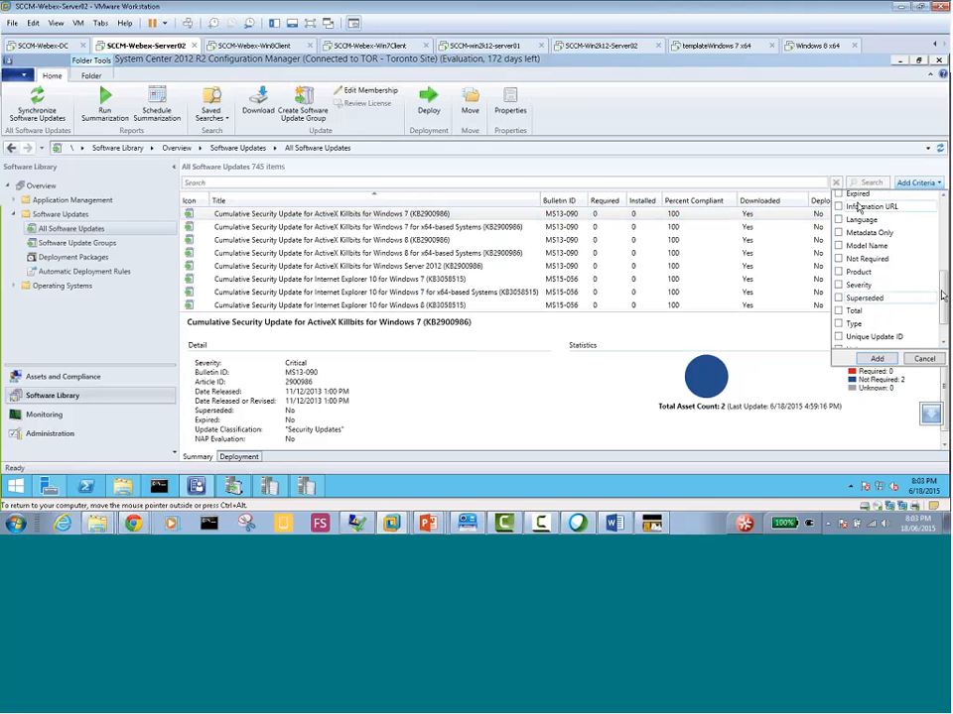
drag(945, 292, 944, 203)
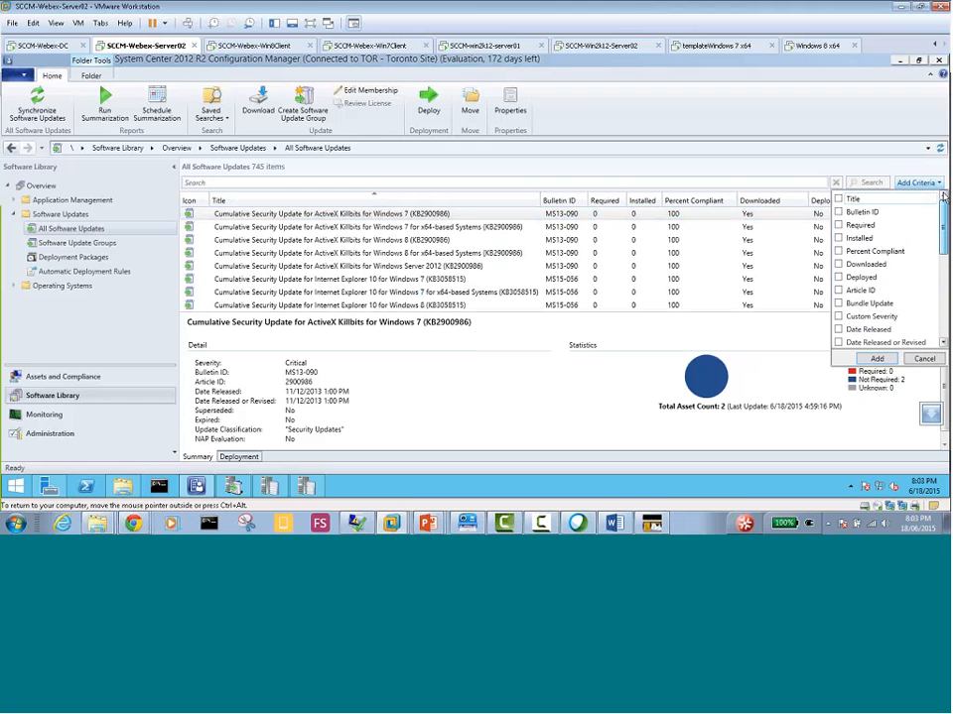
click(837, 240)
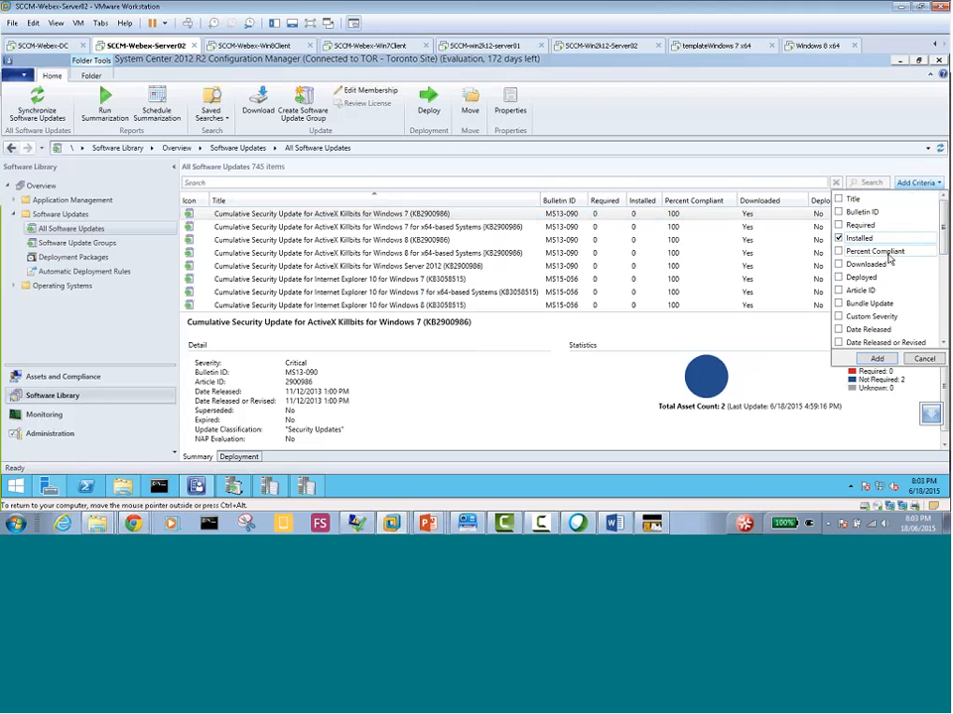
click(876, 358)
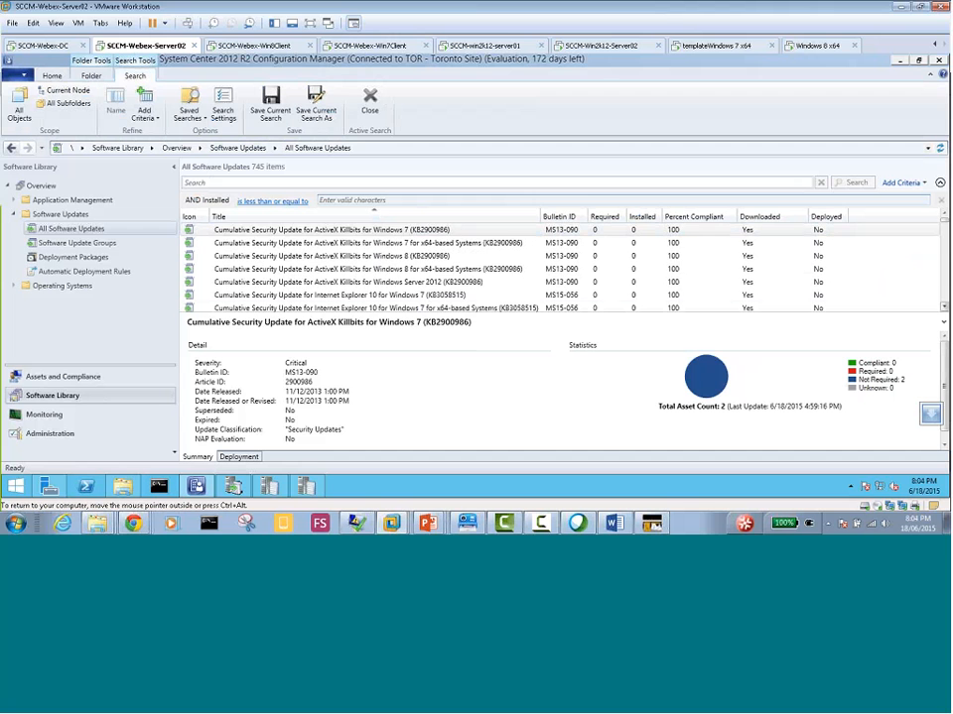
click(944, 306)
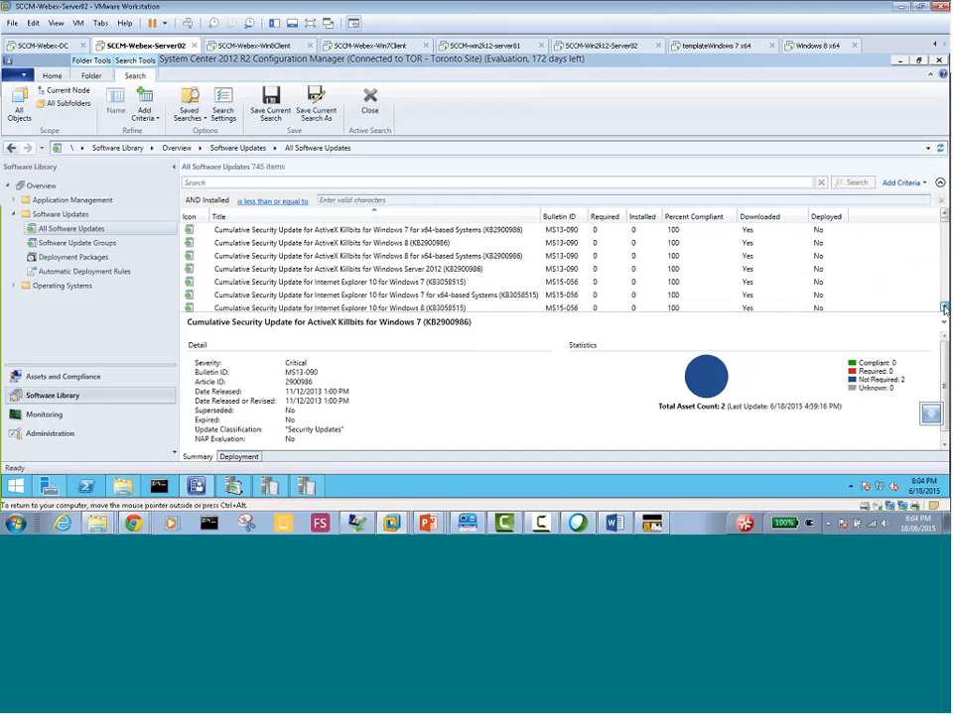
click(752, 236)
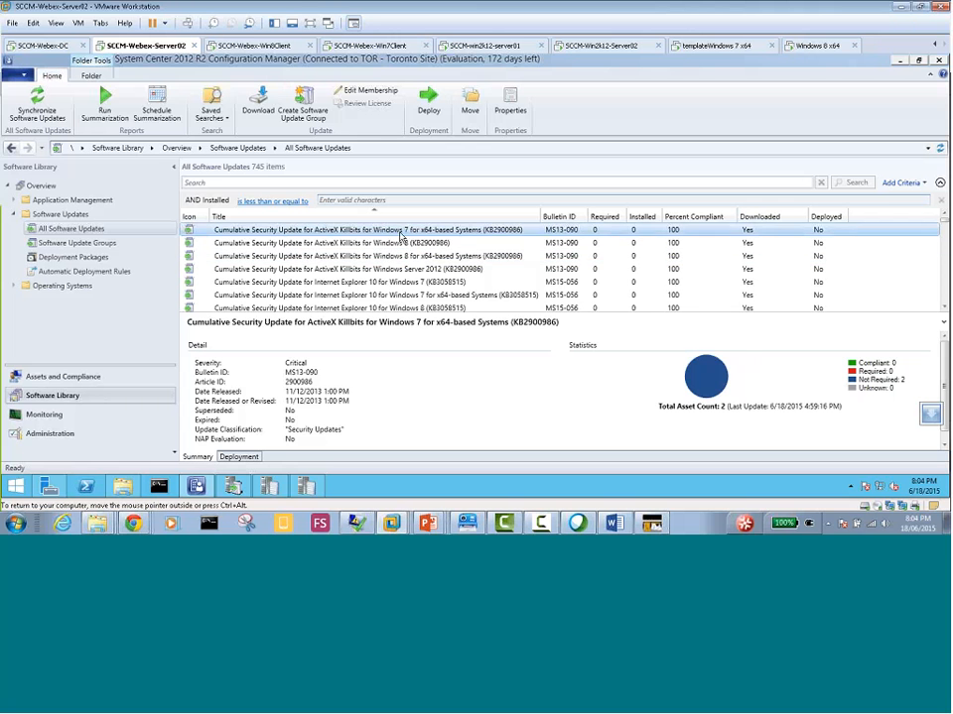
shift+click(400, 310)
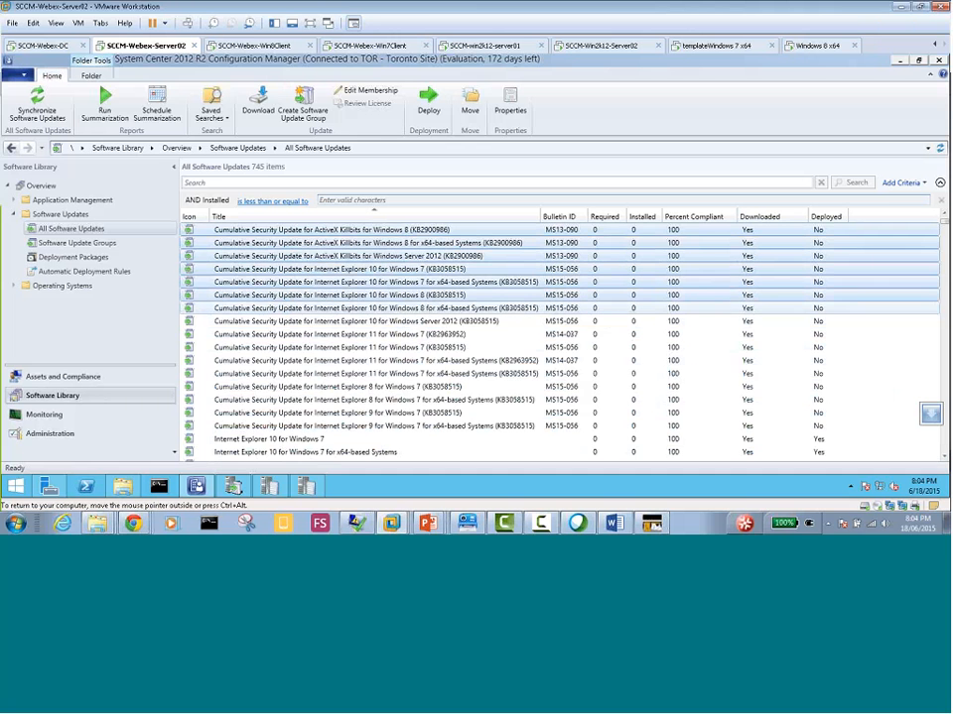
shift+click(363, 454)
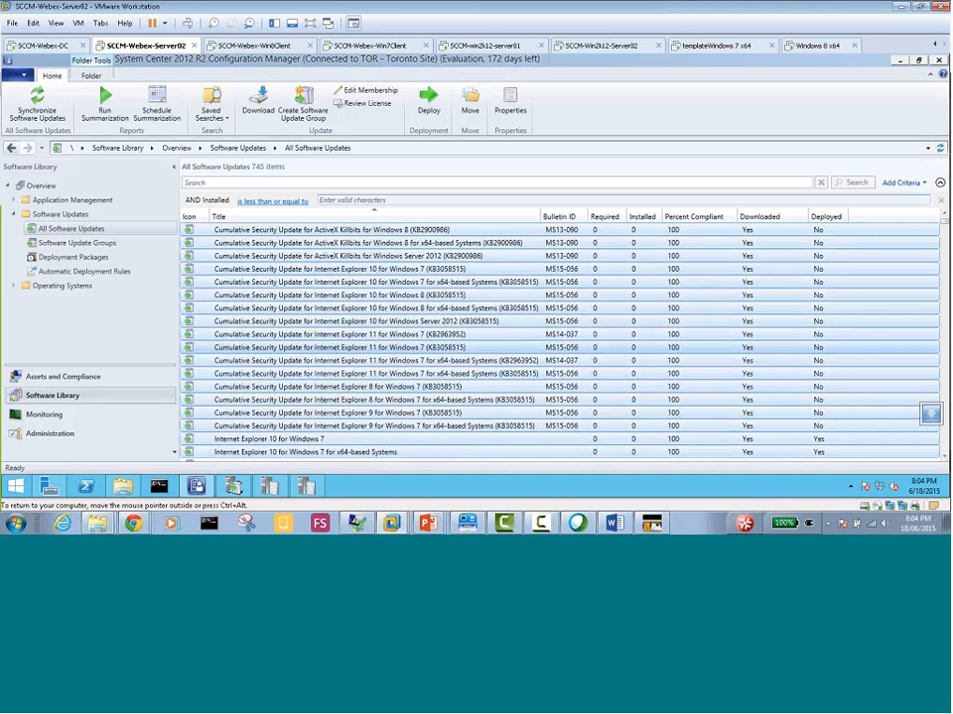
right_click(347, 276)
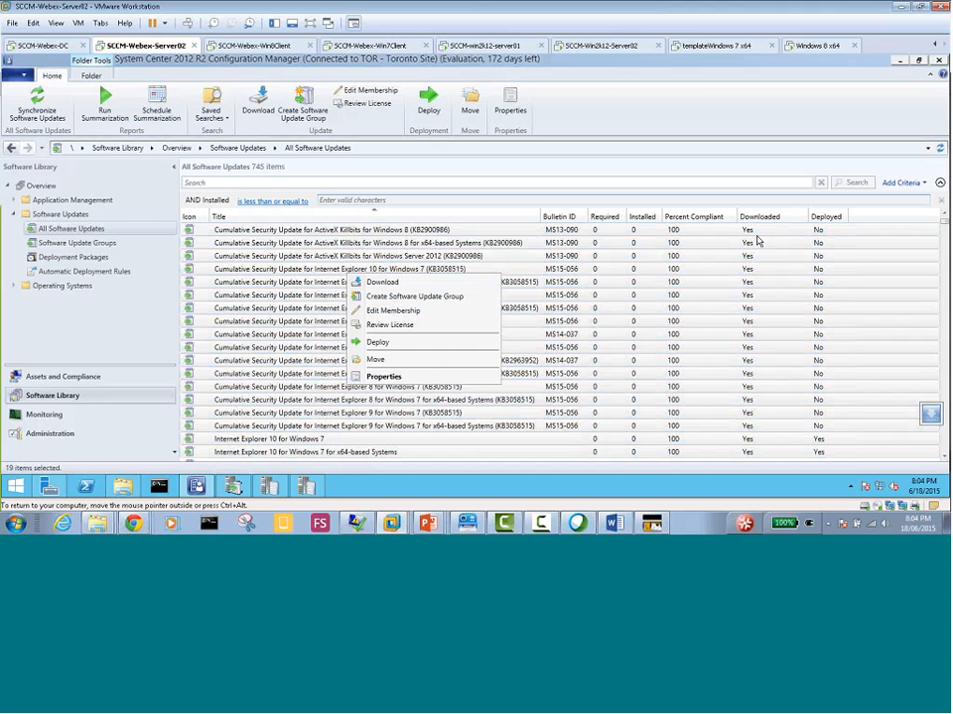
click(322, 245)
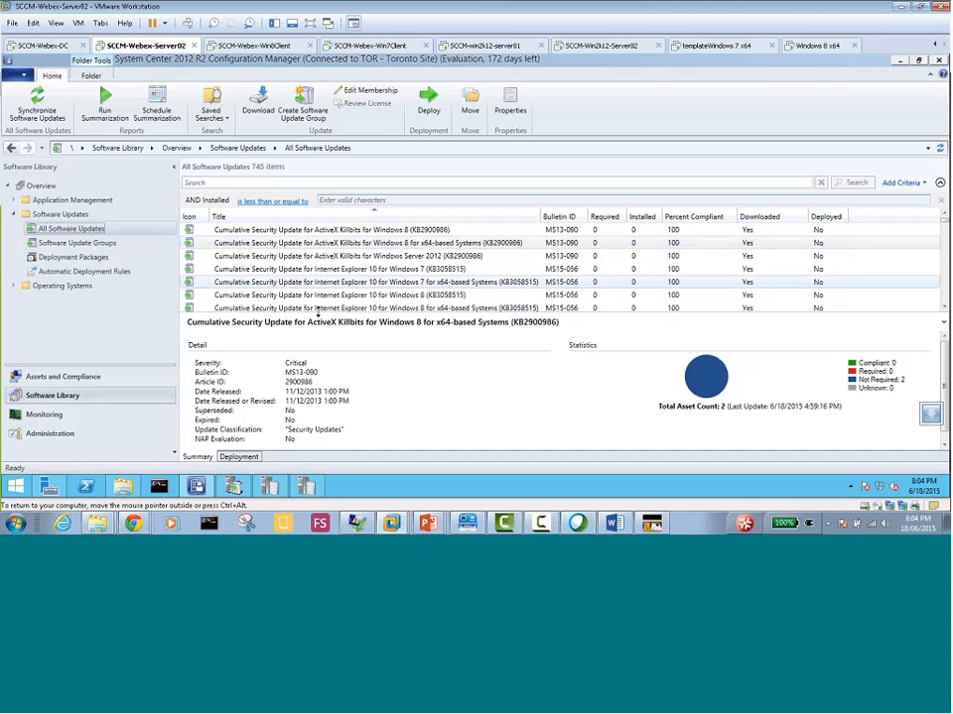
click(369, 269)
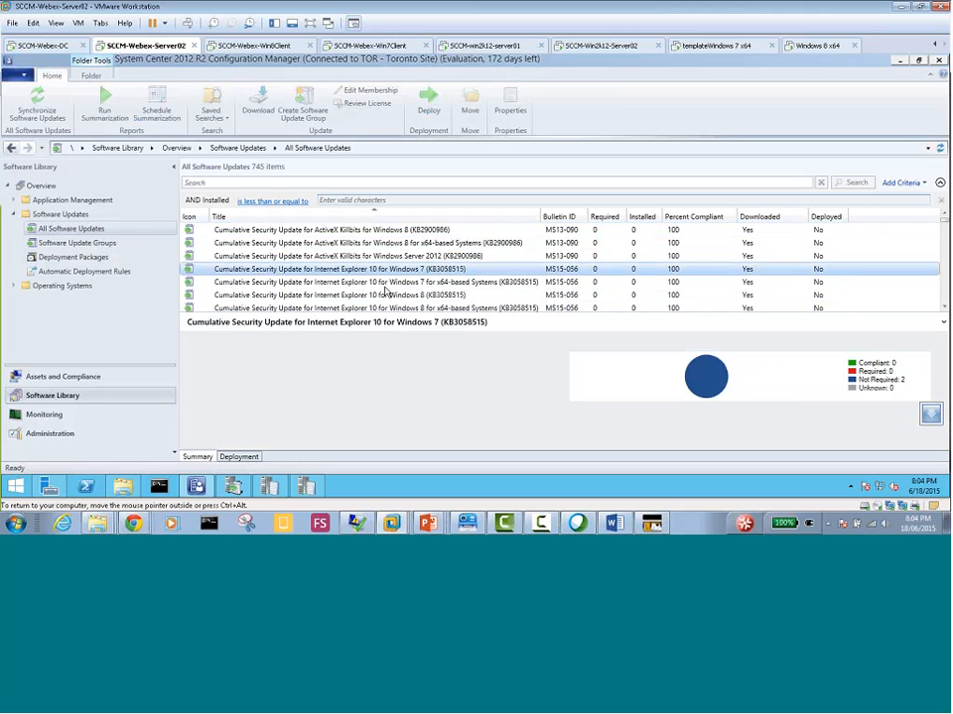
Select the Internet Explorer 10 KB3058515 updates for Windows 8 and Windows 8 x64-based Systems and start deploying them
click(385, 293)
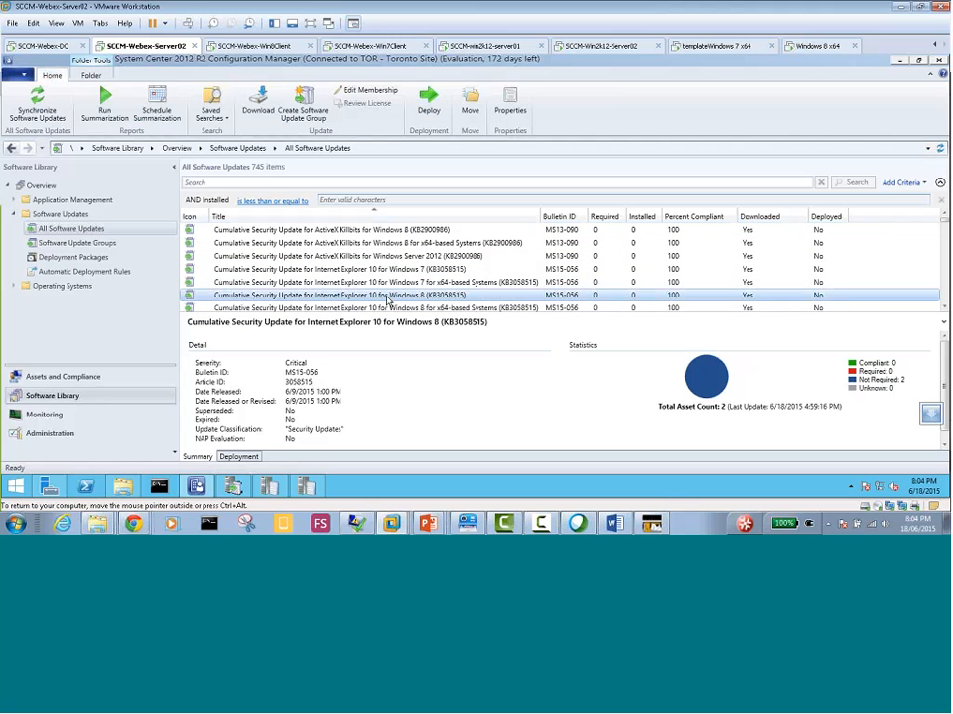
ctrl+click(392, 310)
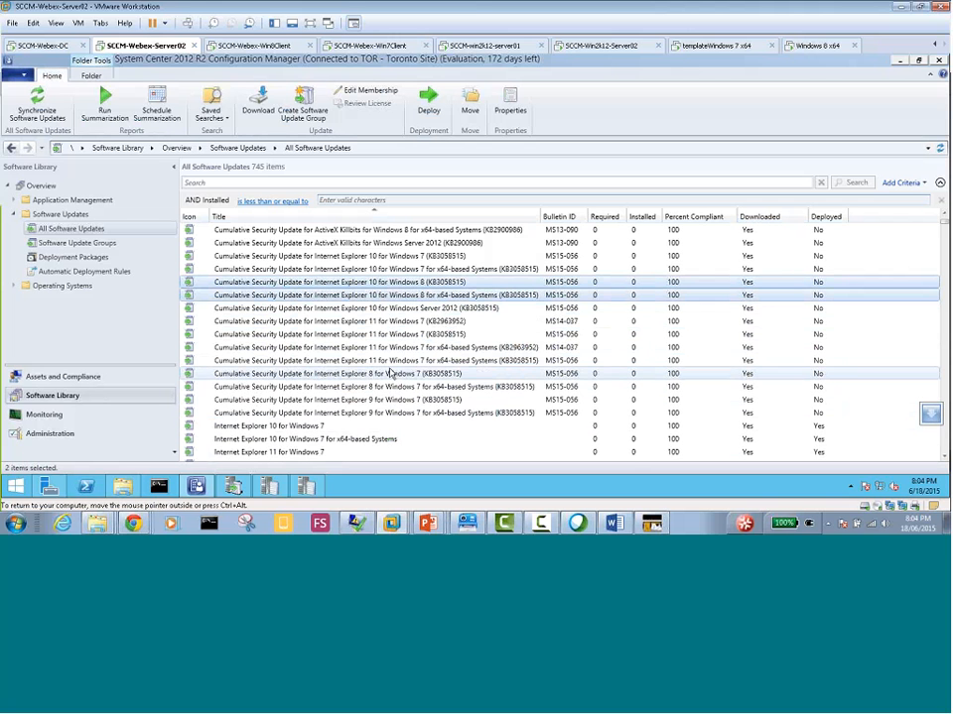
ctrl+click(390, 373)
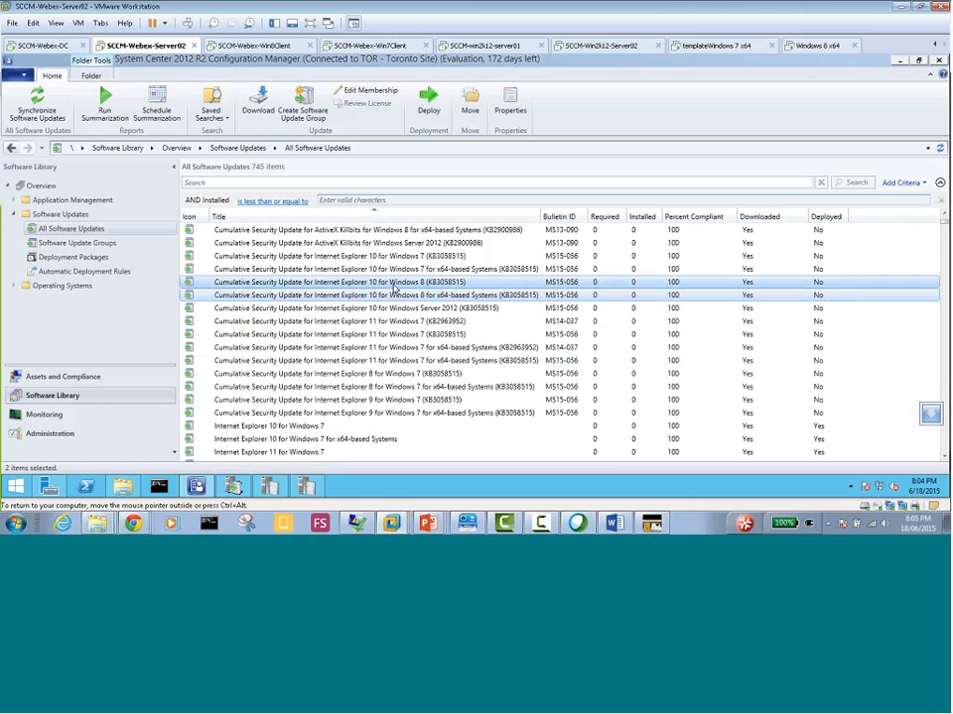
right_click(393, 286)
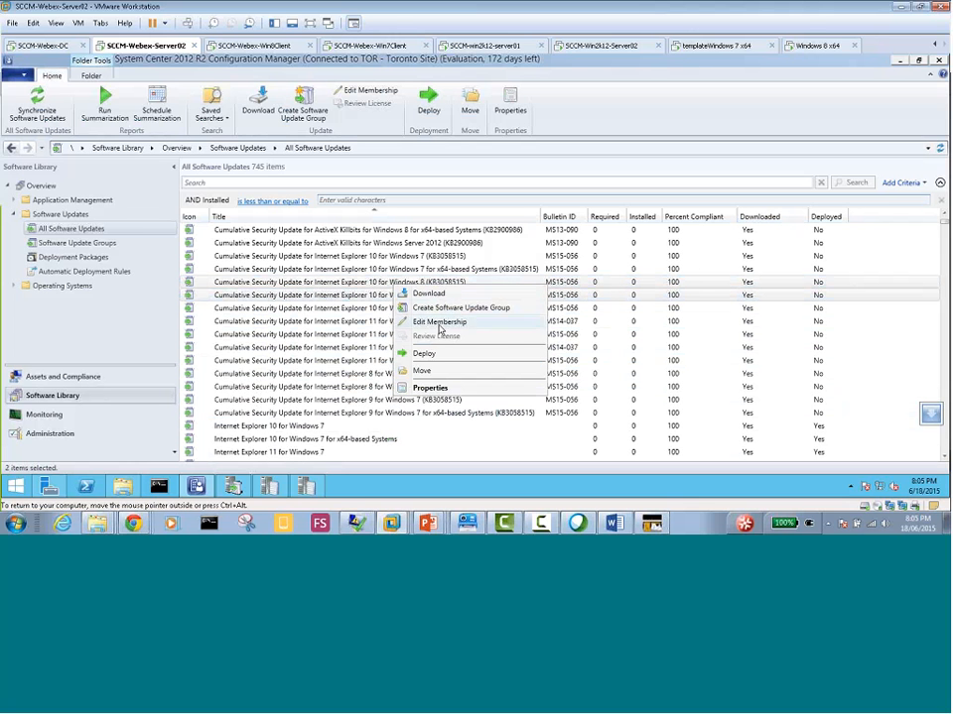
click(434, 357)
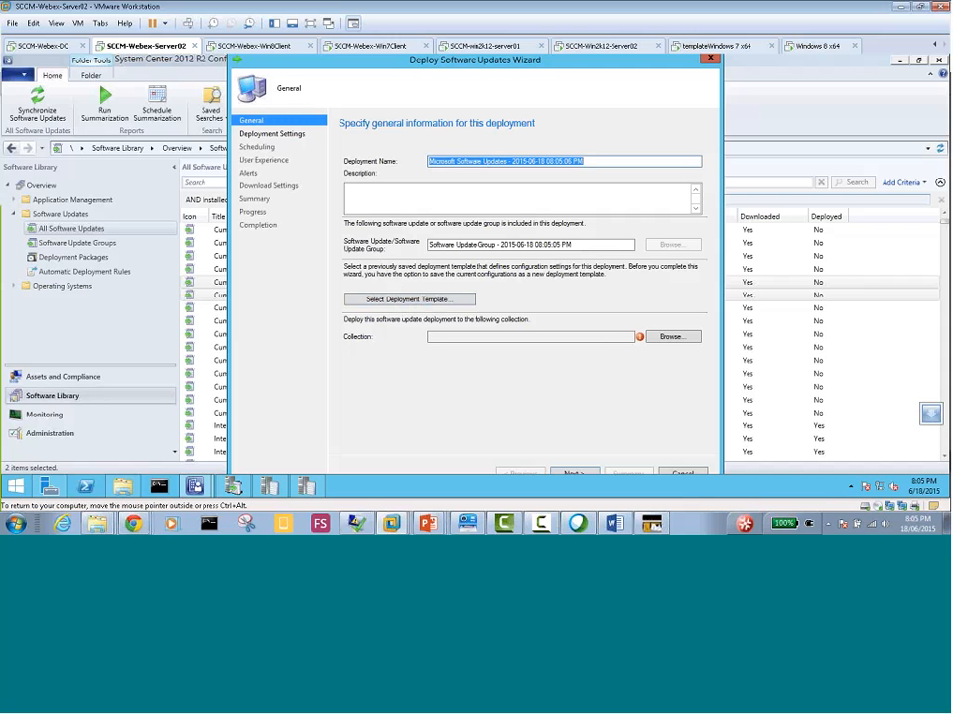
Target the deployment at the All Toronto Devices collection and continue to the deployment settings
click(670, 339)
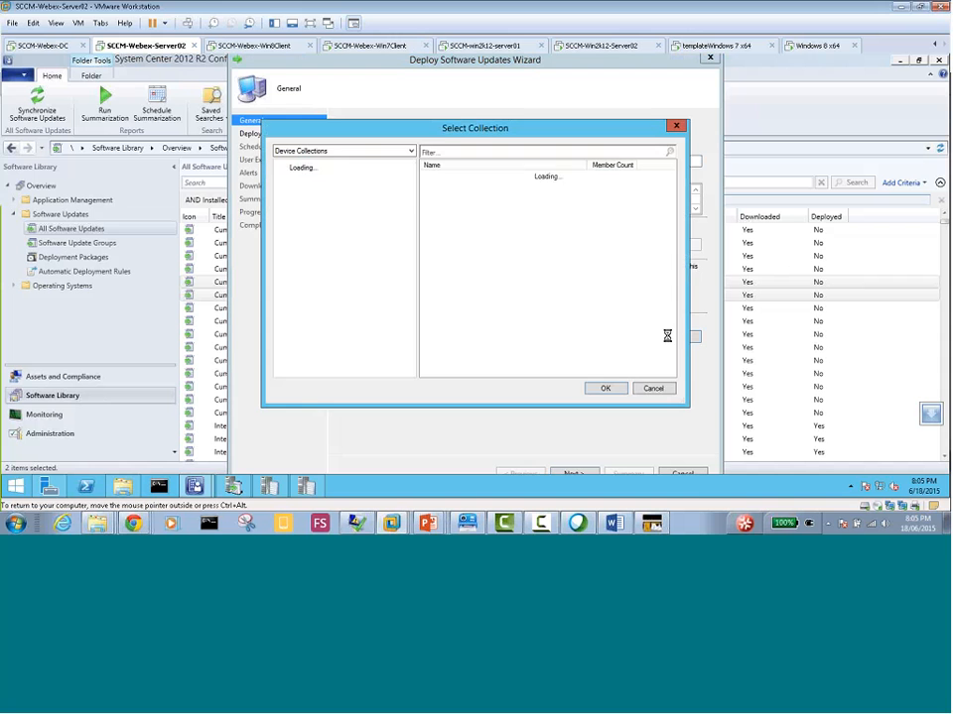
click(470, 206)
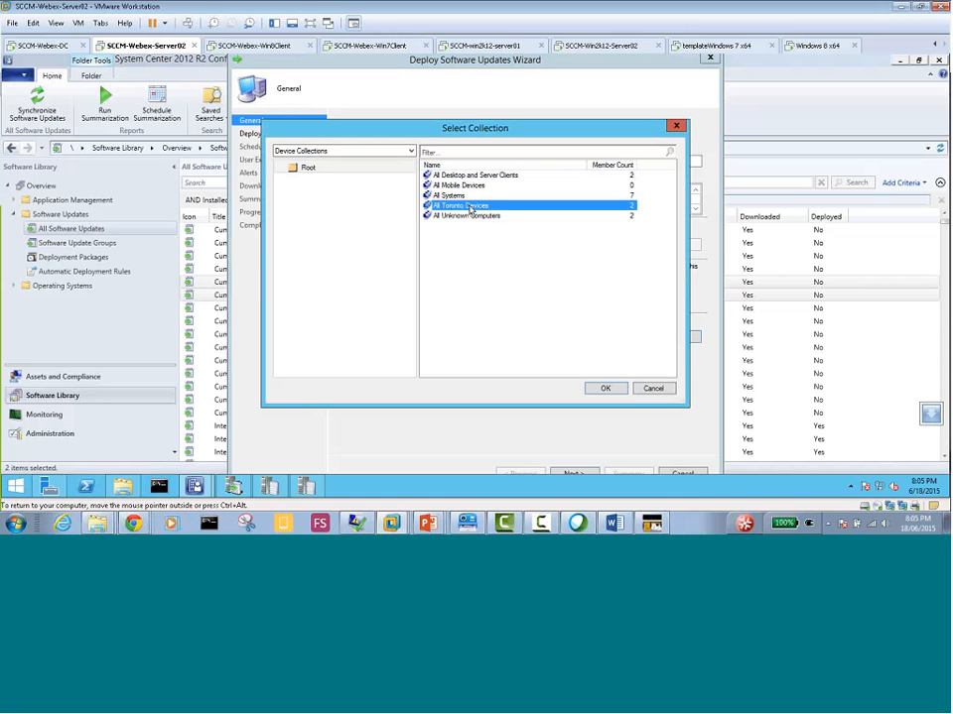
click(597, 388)
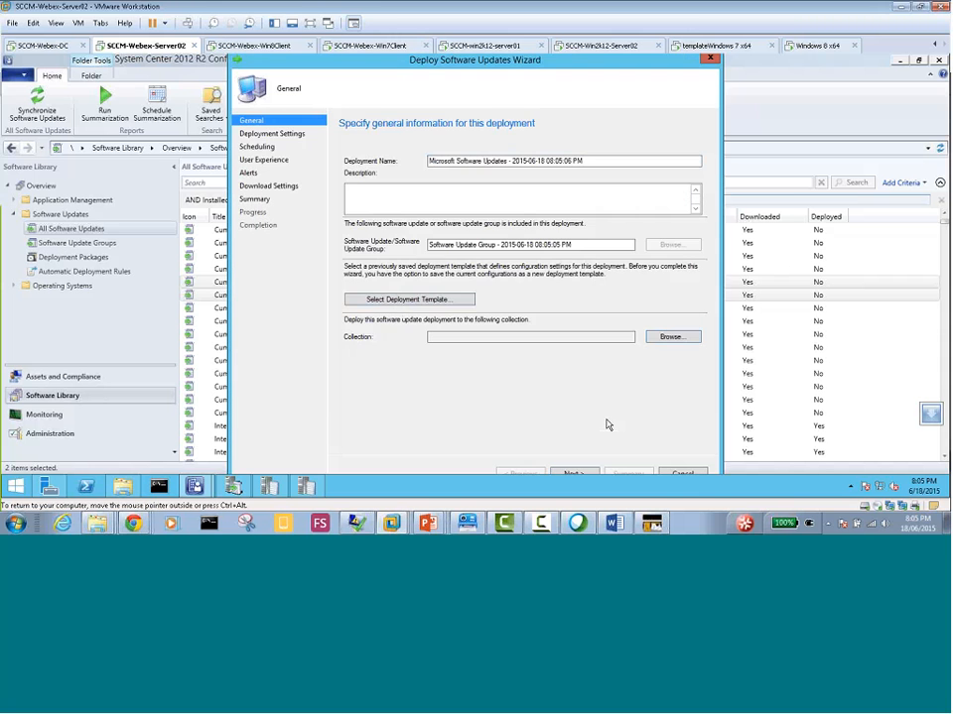
click(586, 473)
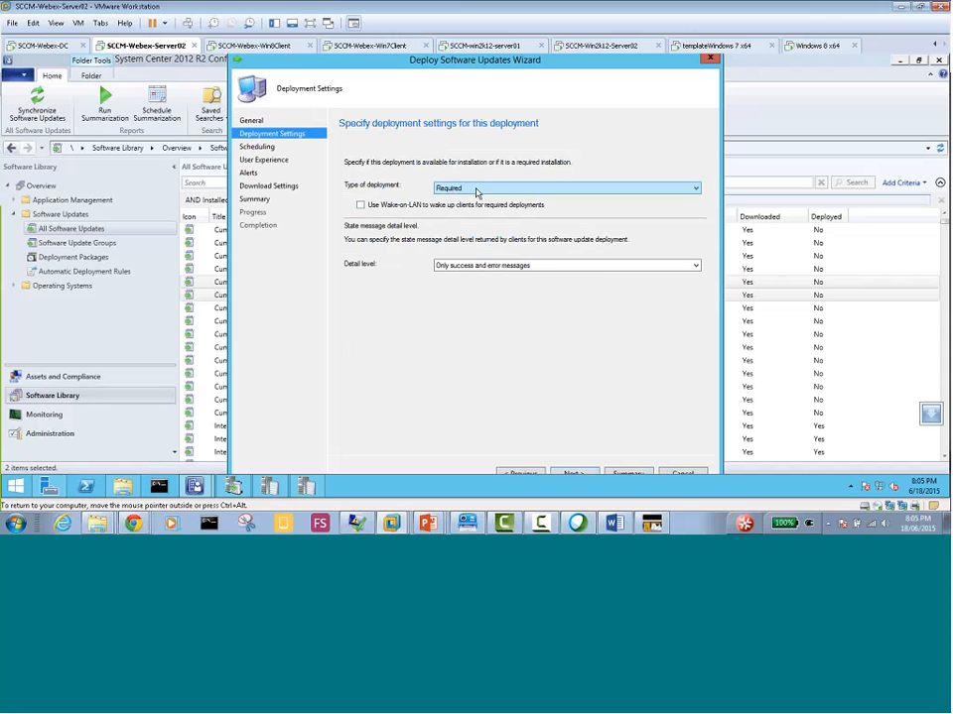
Set the deployment's state message detail level to All messages and continue to scheduling
click(506, 271)
click(499, 278)
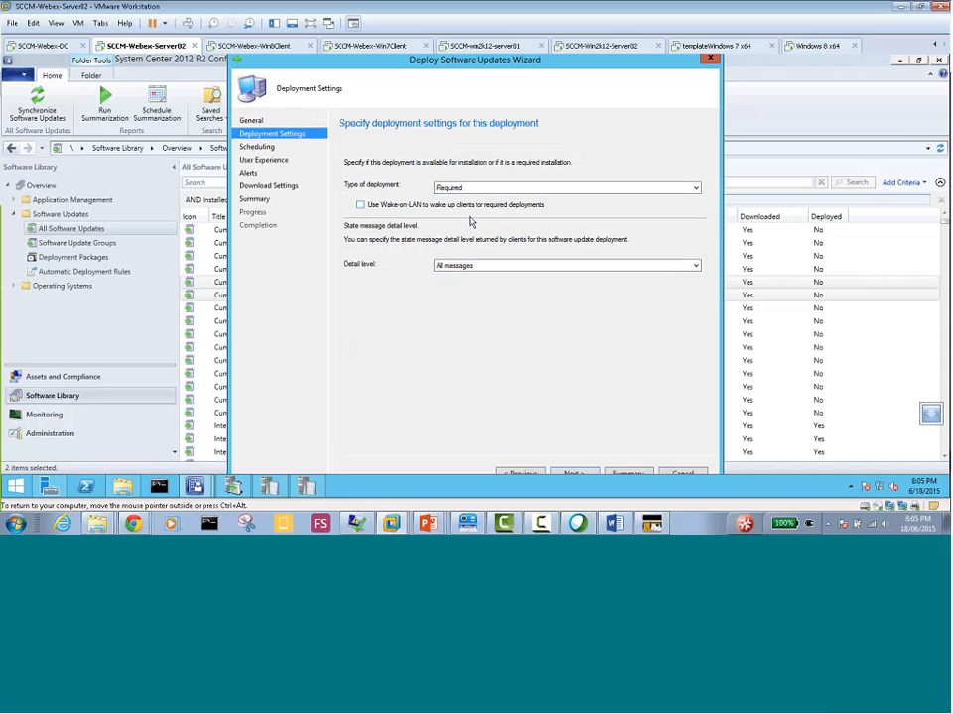
click(578, 474)
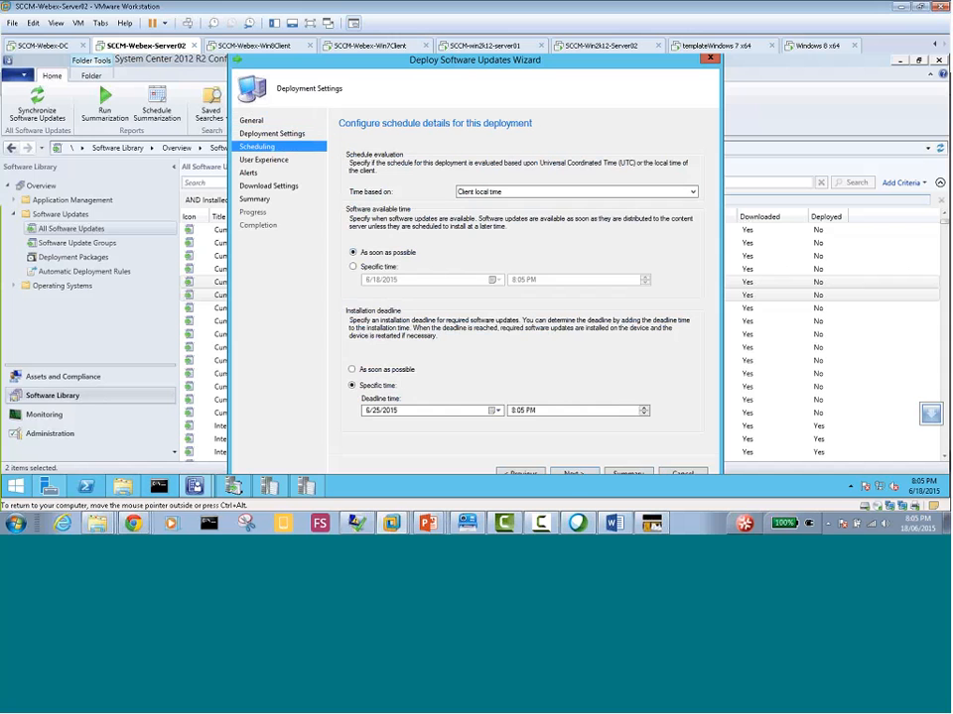
Base the deployment schedule on UTC and set the installation deadline to As soon as possible
click(486, 193)
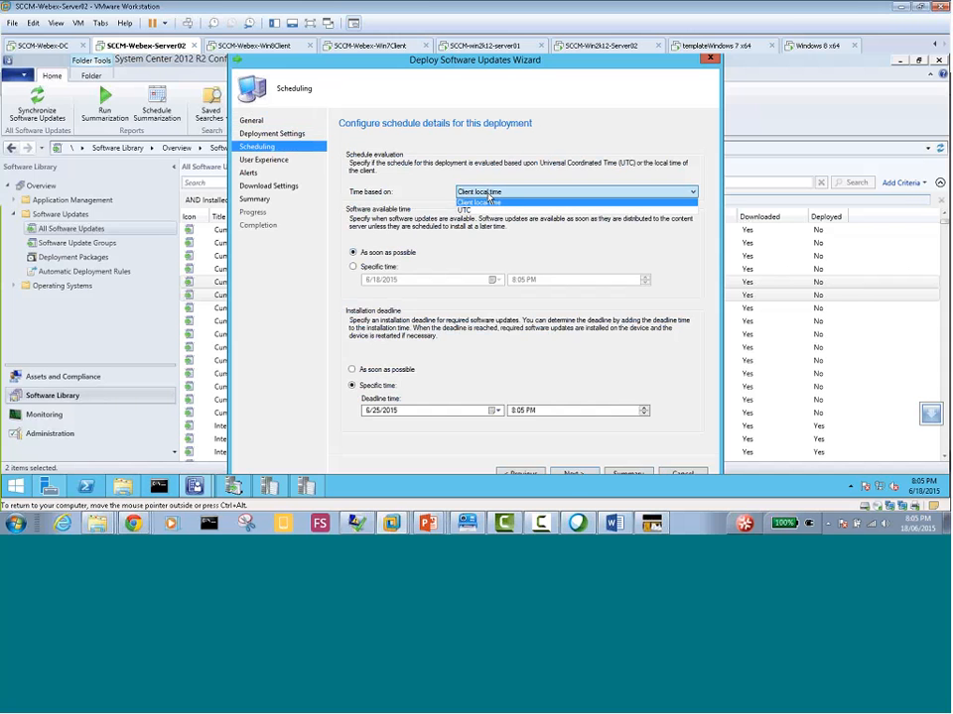
click(486, 211)
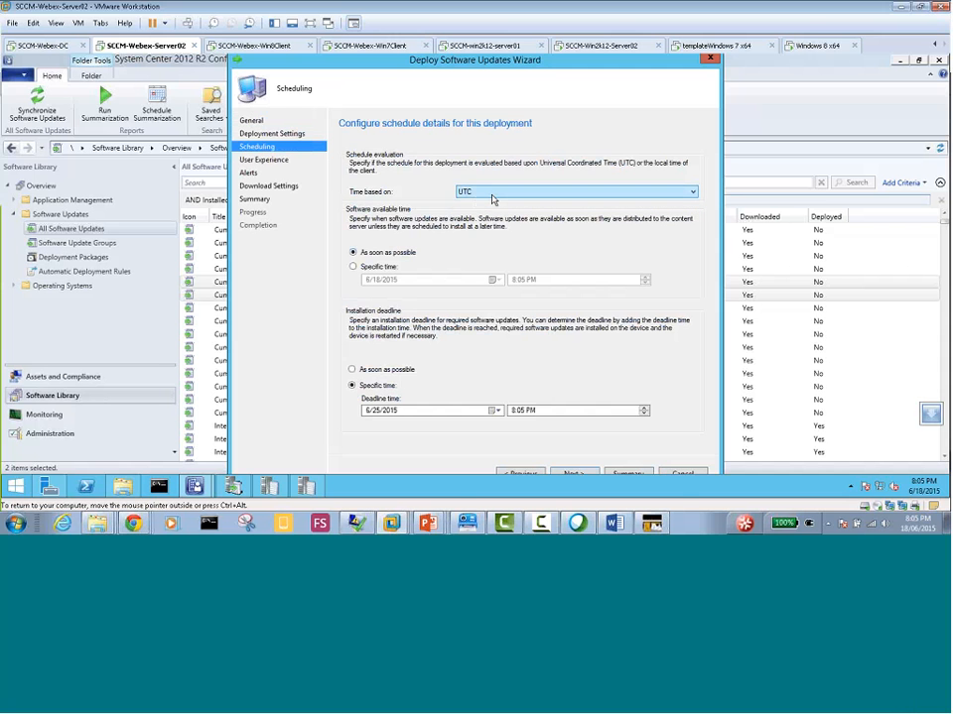
click(363, 369)
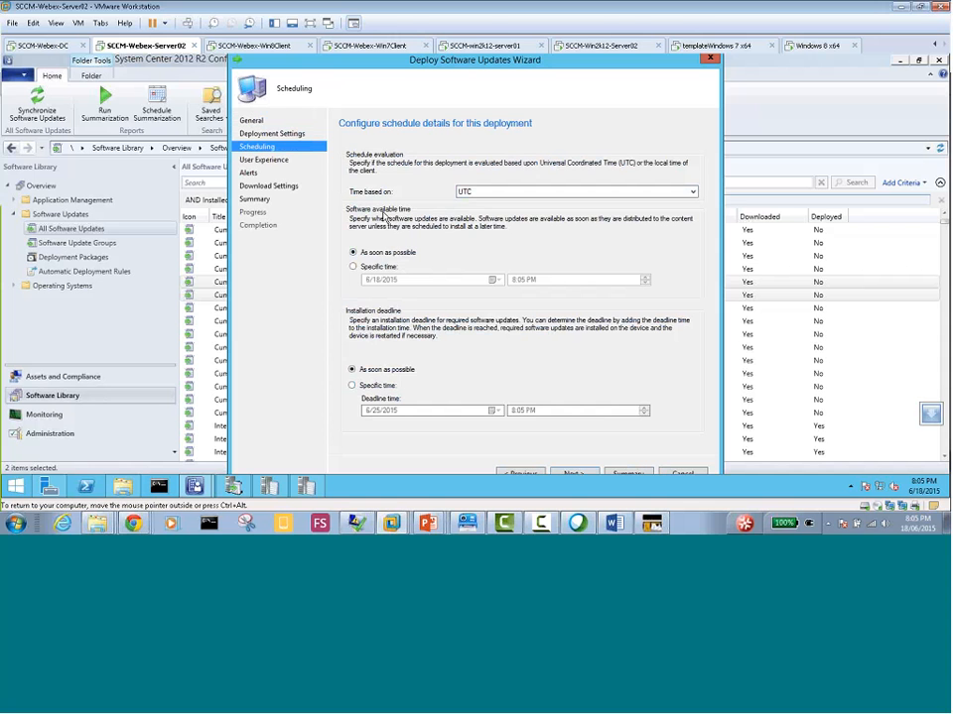
click(572, 473)
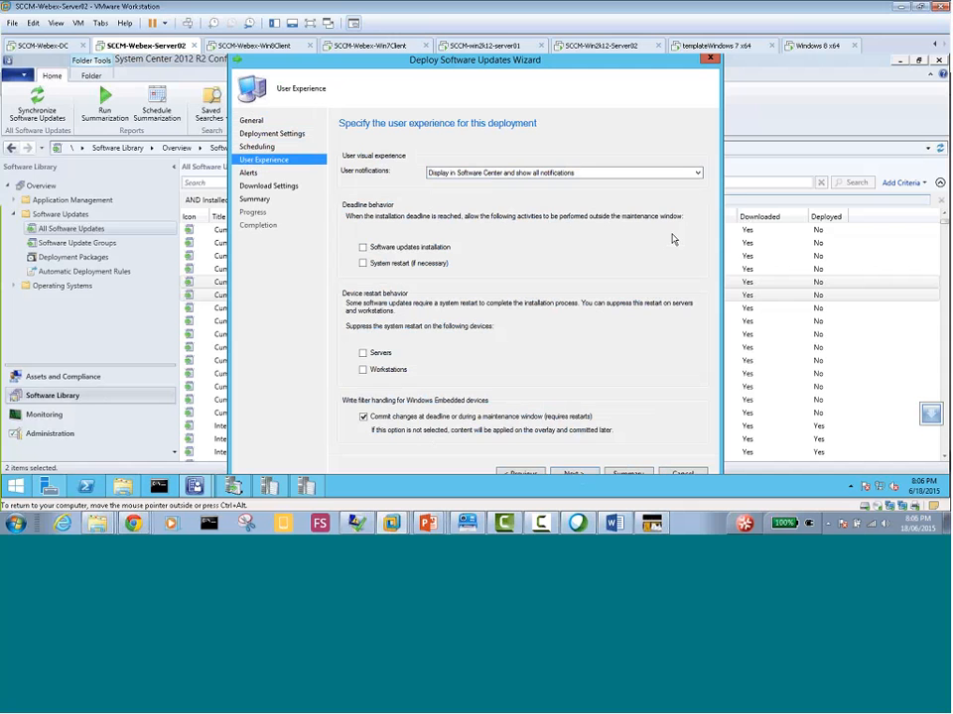
Allow software updates installation outside the maintenance window and enable the Configuration Manager client compliance alert
click(364, 247)
click(585, 474)
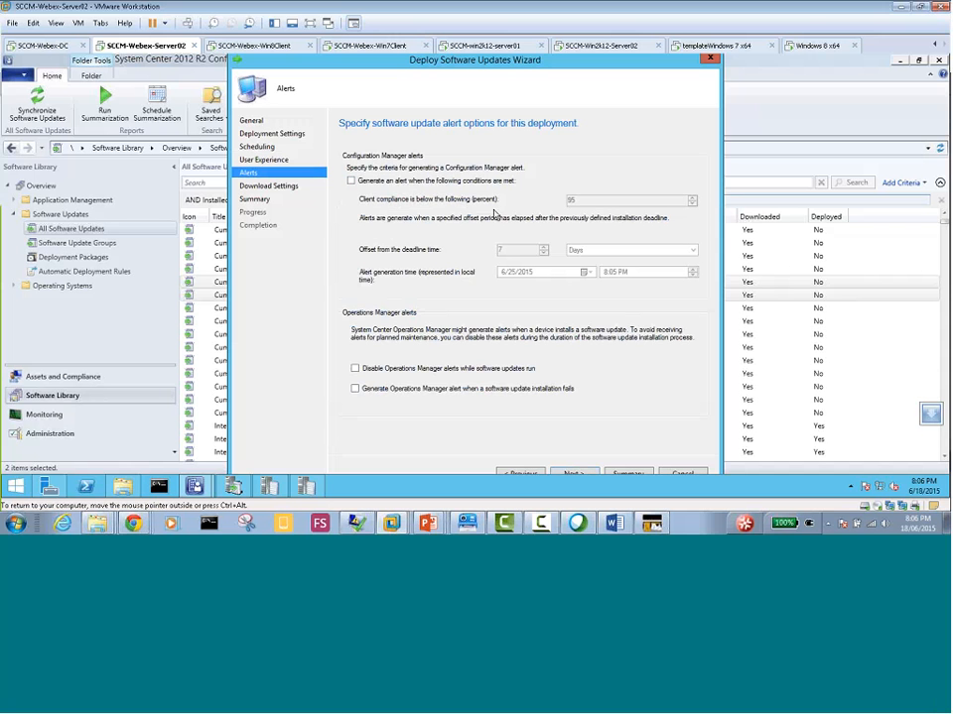
click(414, 182)
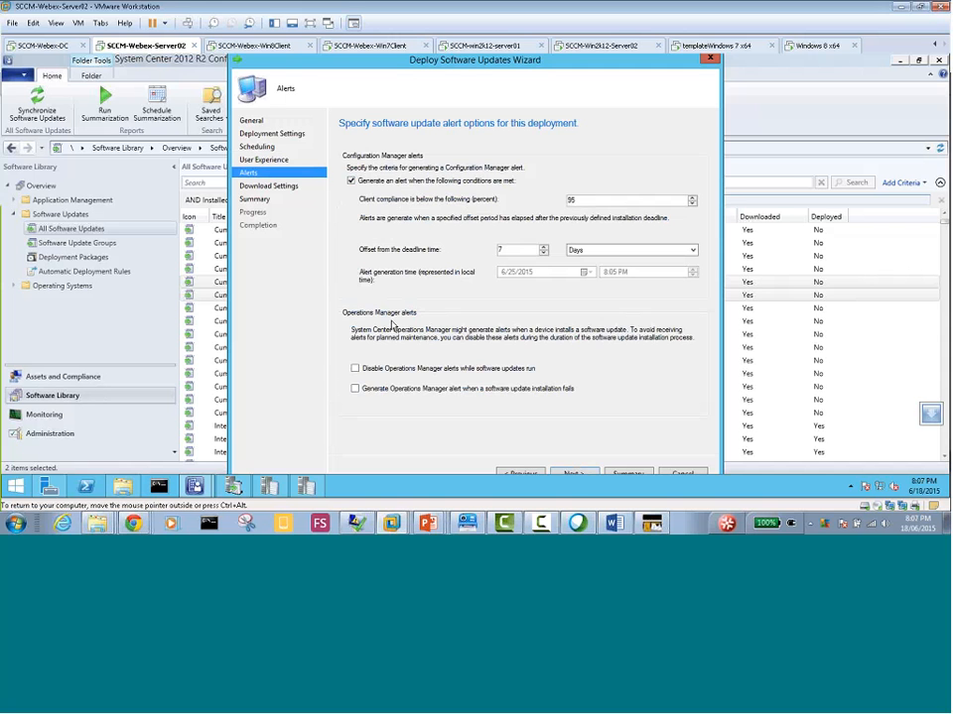
click(571, 474)
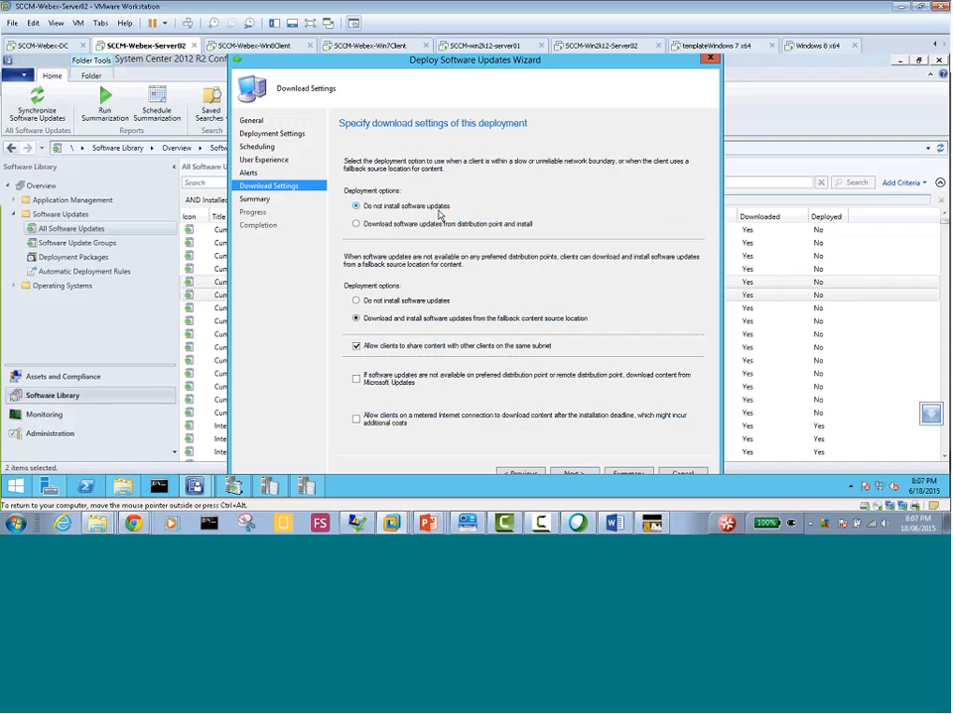
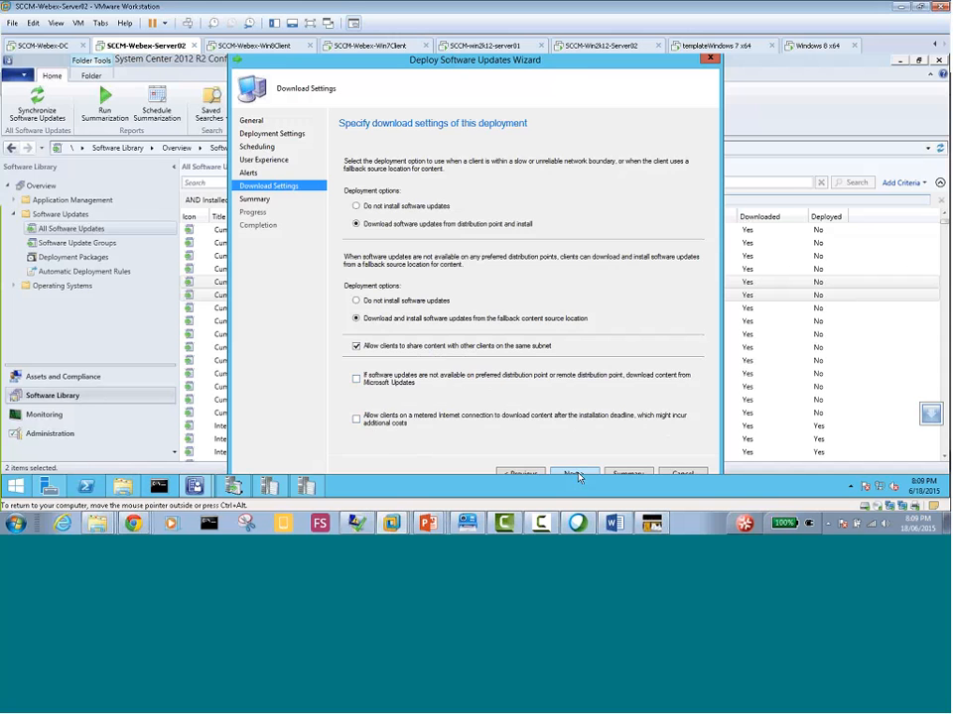
Accept the download settings, confirm the deployment summary, and close the completed Deploy Software Updates Wizard
click(579, 476)
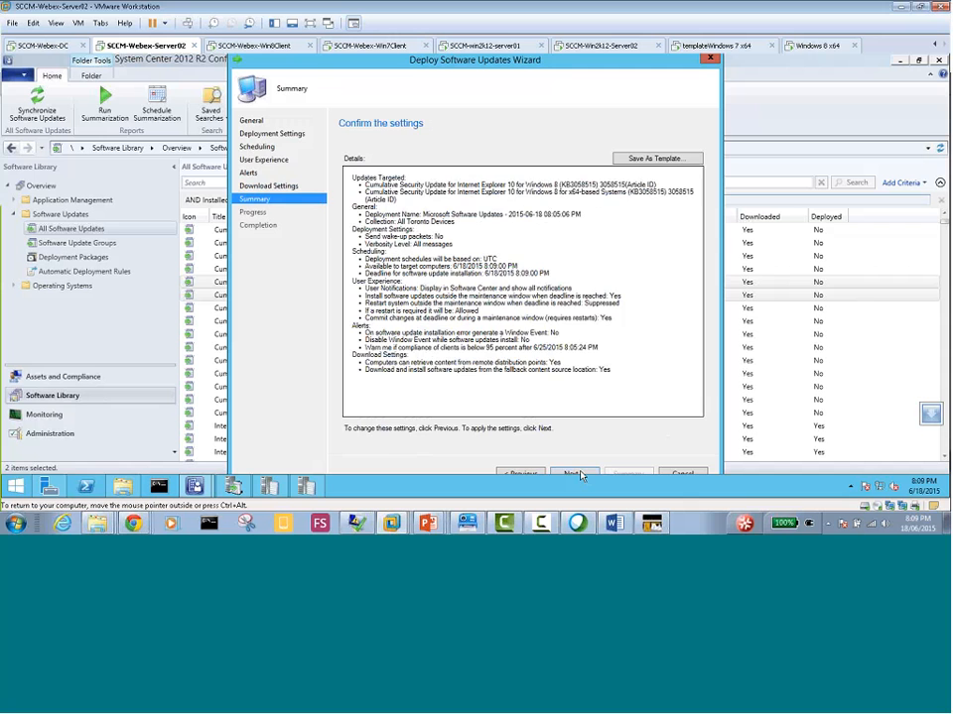
click(578, 475)
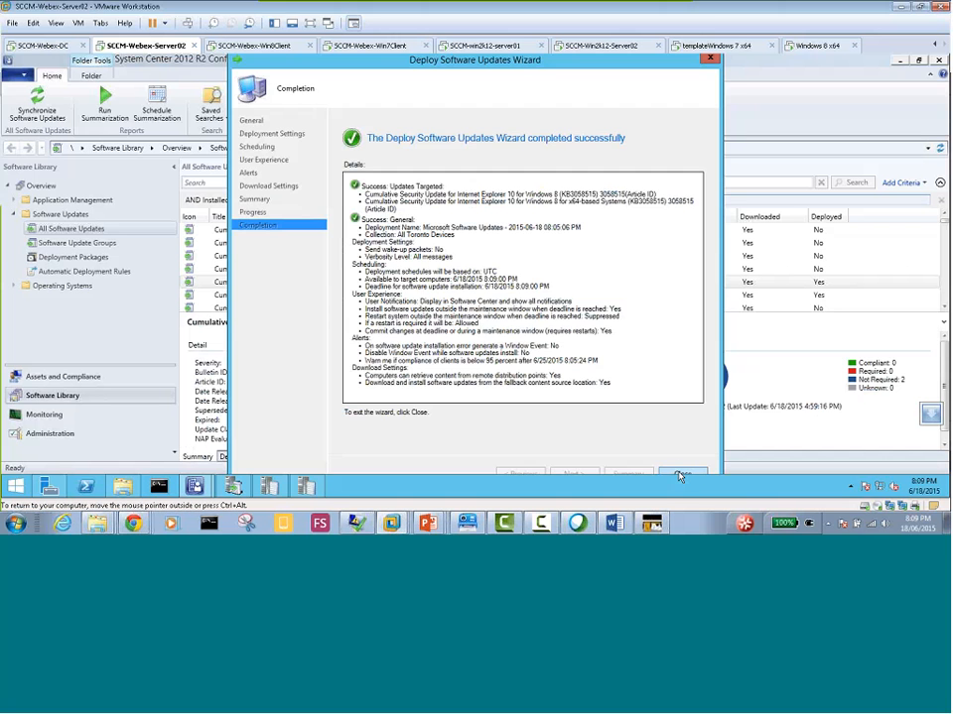
click(679, 474)
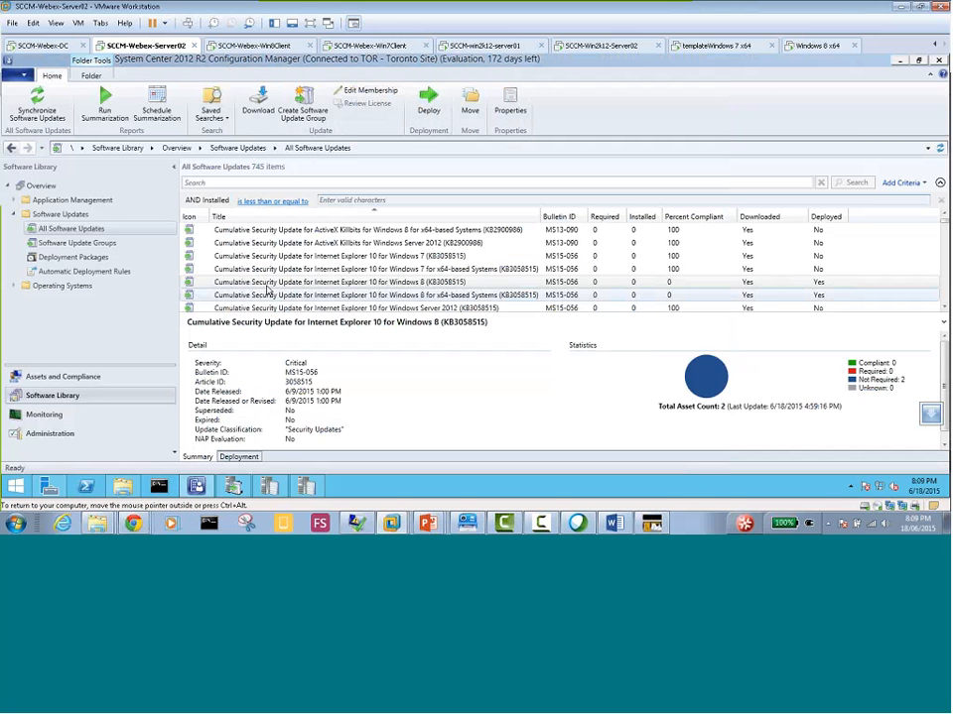
Display the Software Update Groups and widen the Name column to show the full group names
click(99, 244)
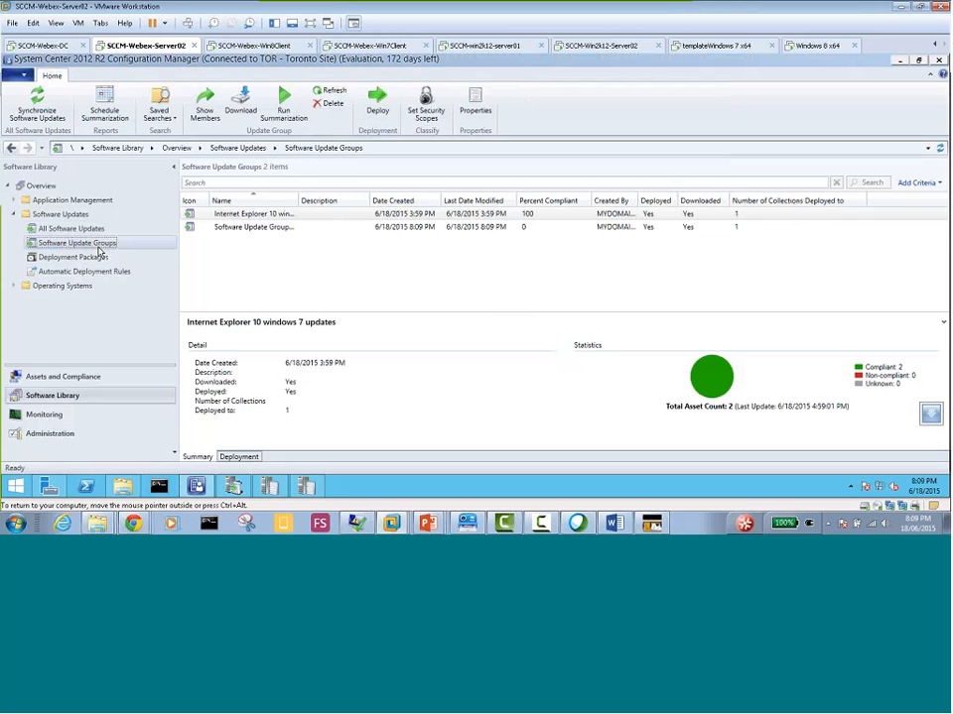
click(300, 202)
drag(299, 202, 372, 204)
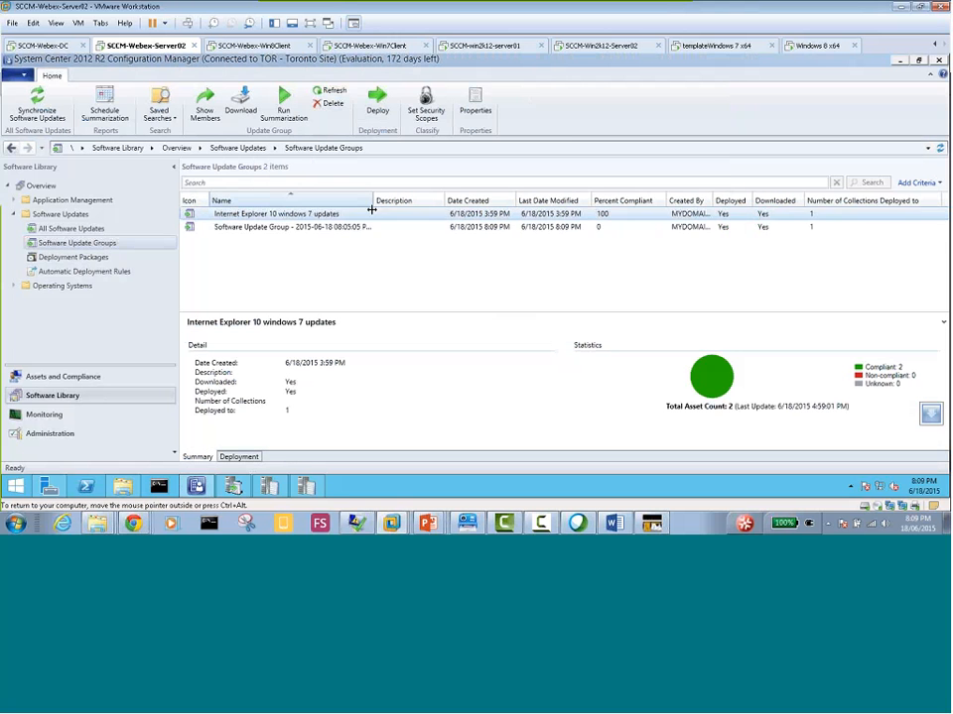
Select all Internet Explorer 11 updates for Windows 7 in an enlarged All Software Updates list and view their available actions
click(85, 230)
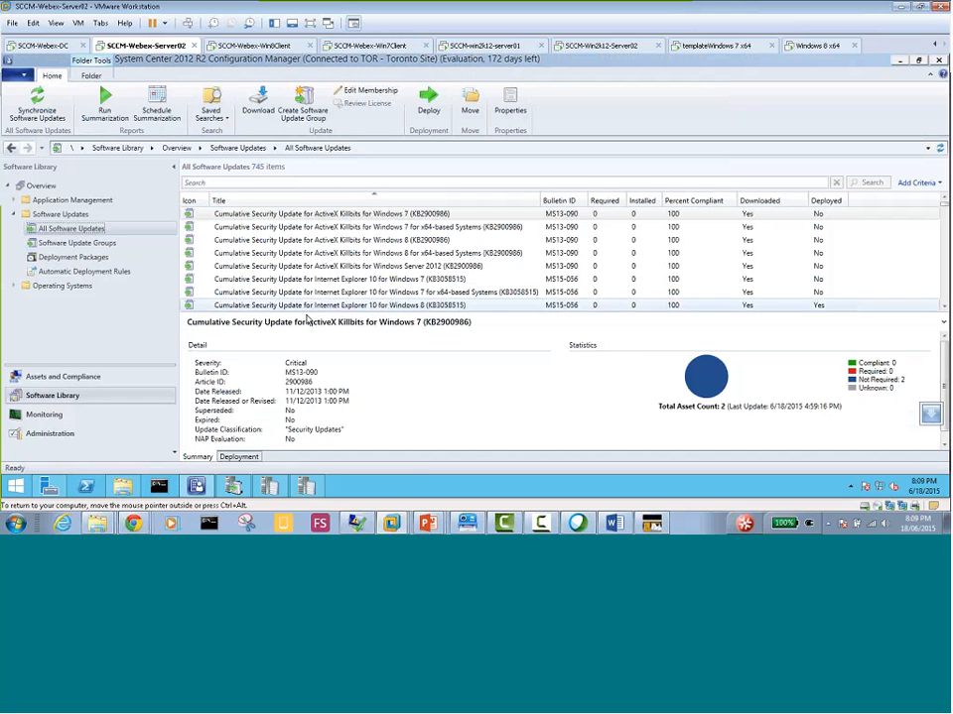
drag(367, 313, 371, 447)
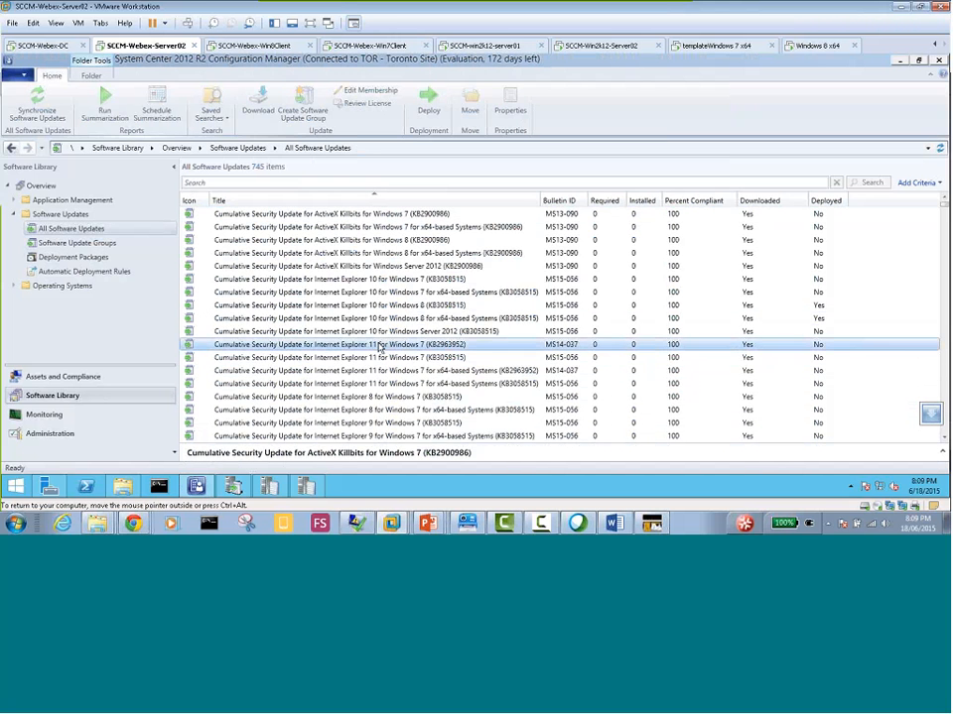
click(390, 344)
shift+click(421, 383)
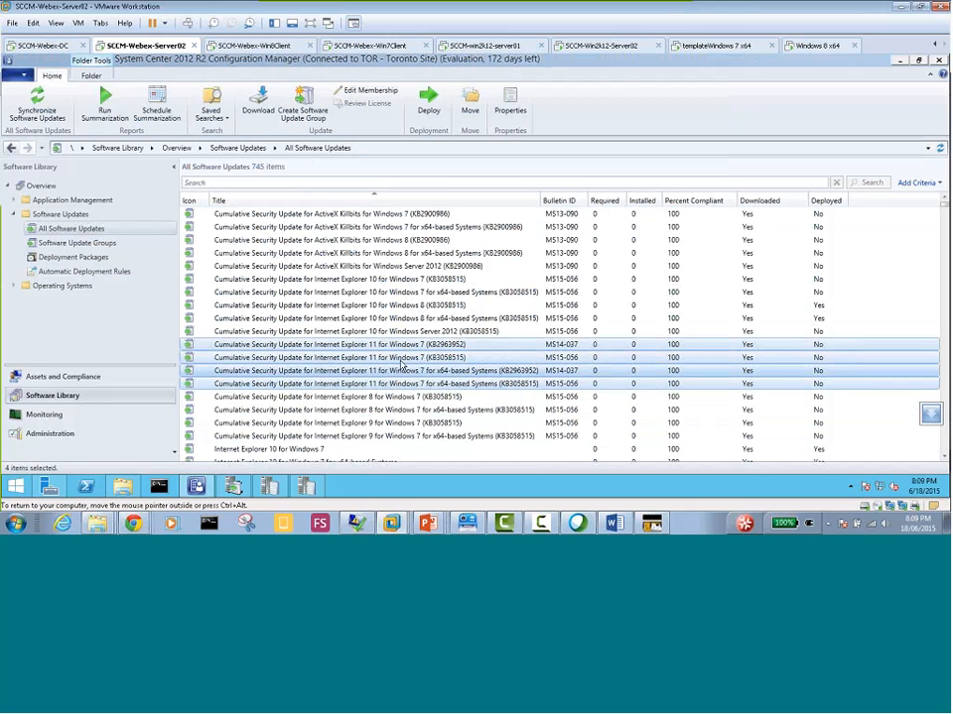
right_click(386, 361)
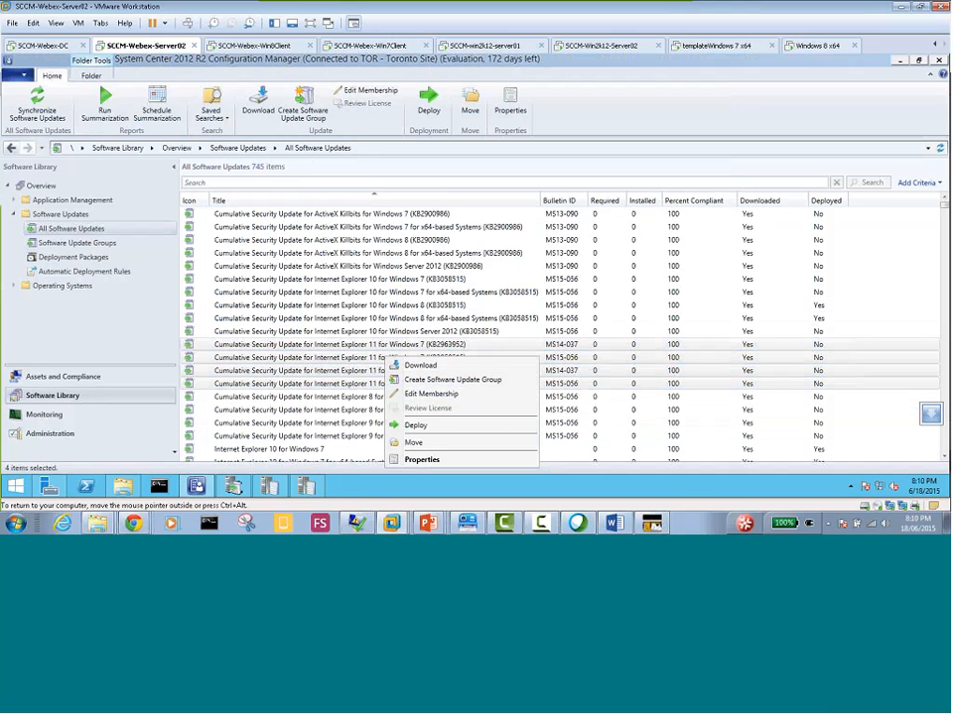
key(Escape)
Search All Software Updates for "Windows 7"
click(389, 184)
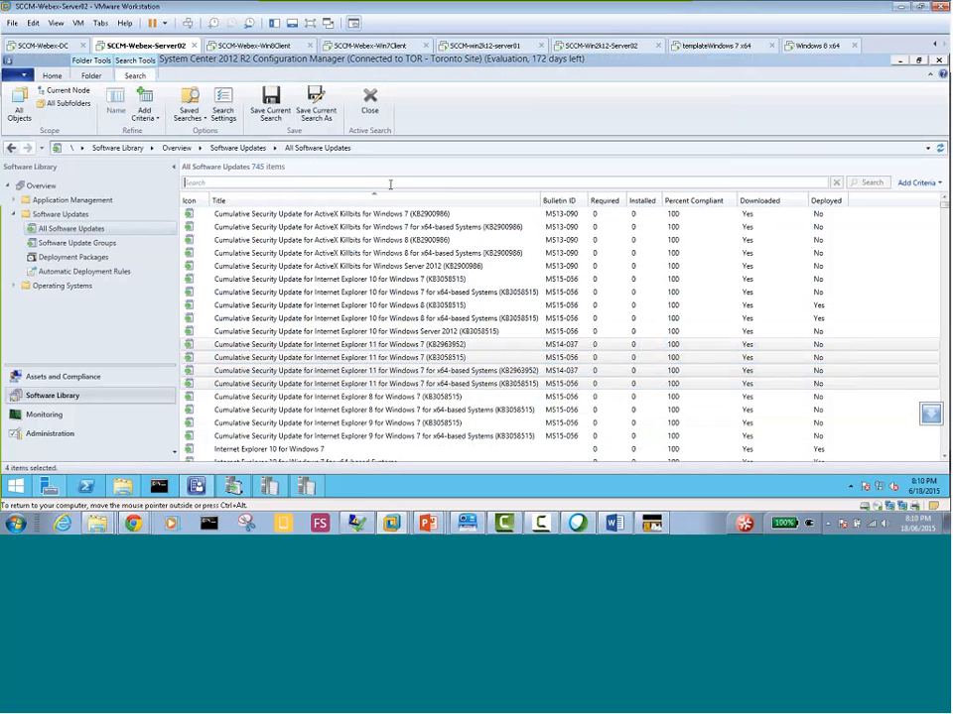
text(Windows 7)
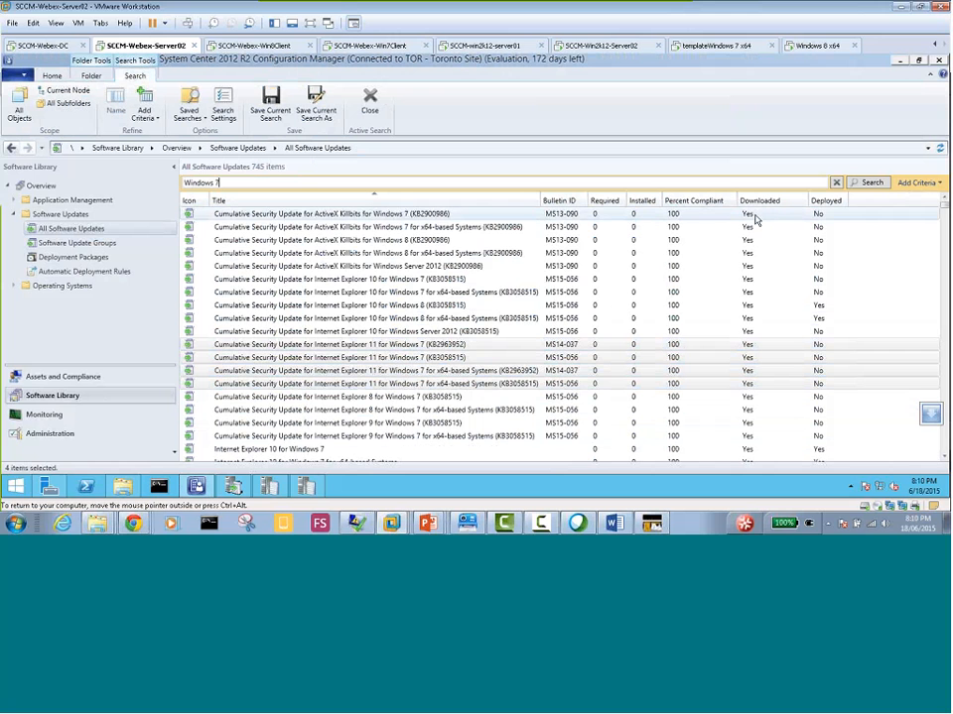
click(868, 186)
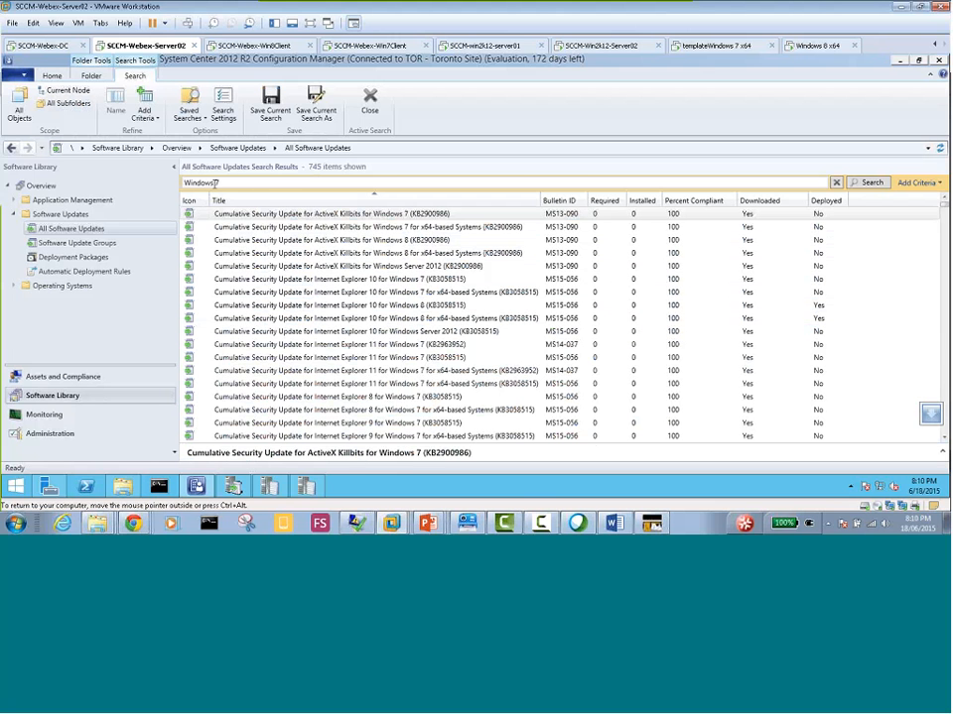
Add the Required and Downloaded search criteria and enter "Windows 7" as the Required value
click(932, 184)
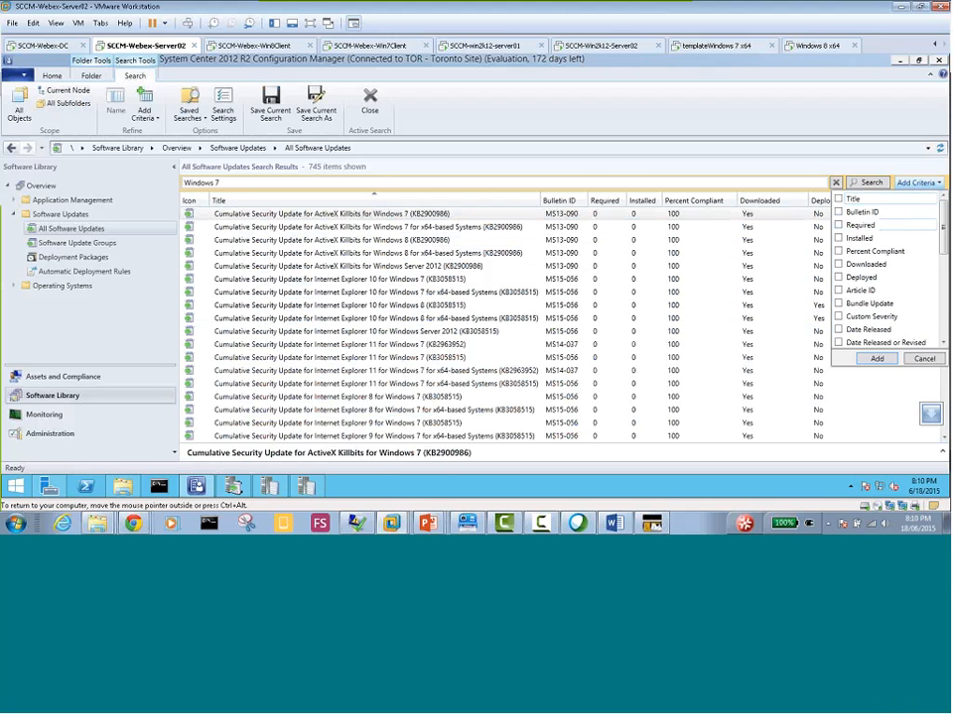
click(838, 265)
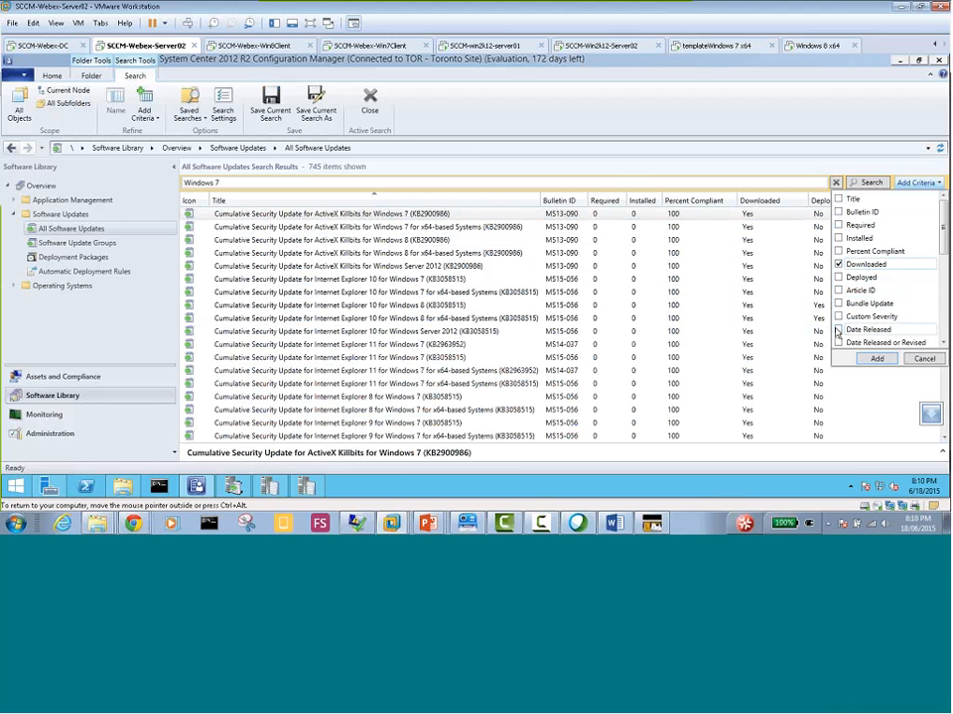
click(839, 239)
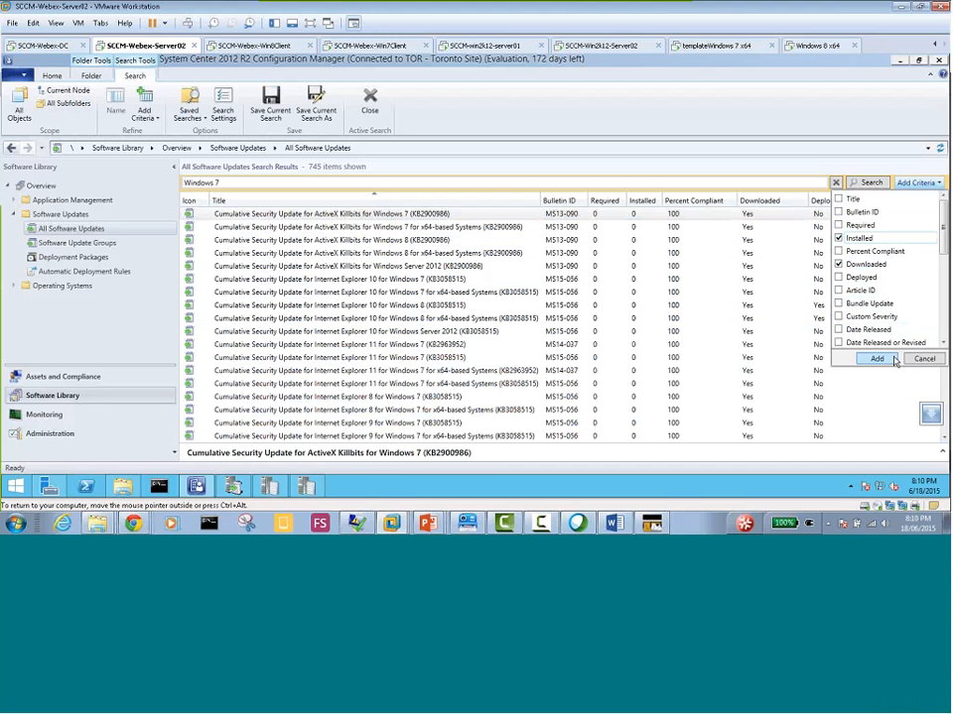
click(838, 239)
click(838, 225)
click(876, 359)
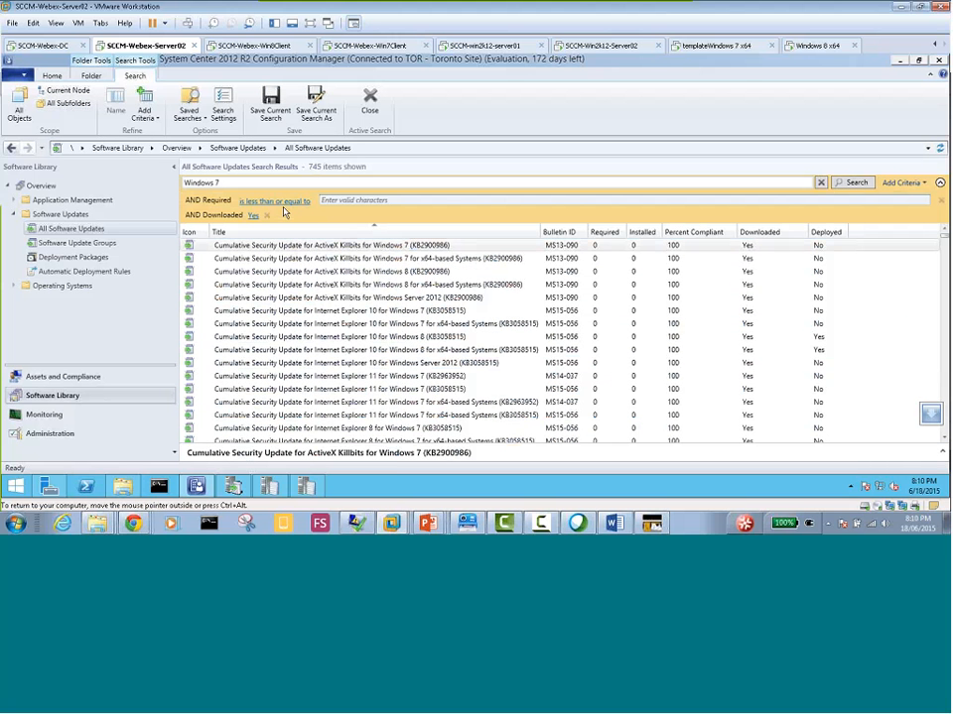
click(334, 201)
text(Windows 7)
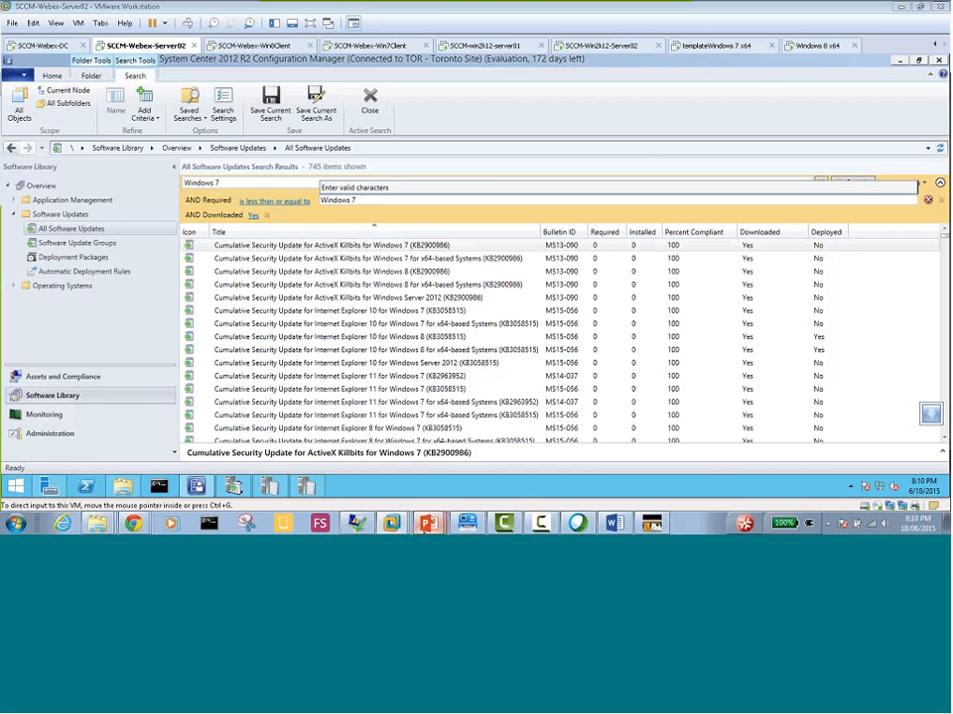
Switch to the PowerPoint slide show
mouse_move(429, 526)
click(437, 478)
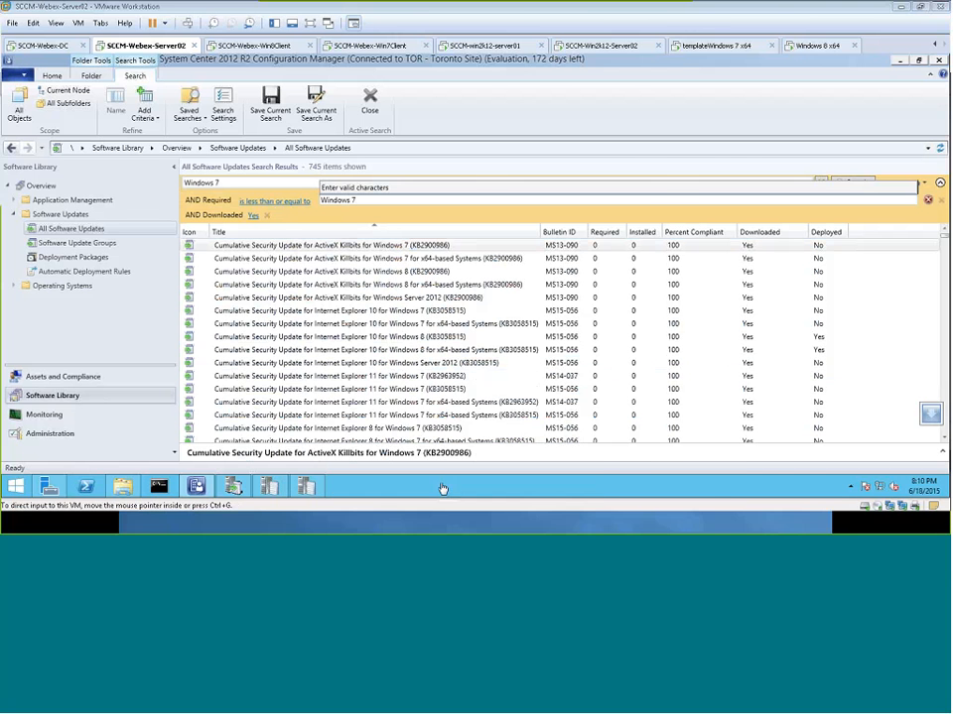
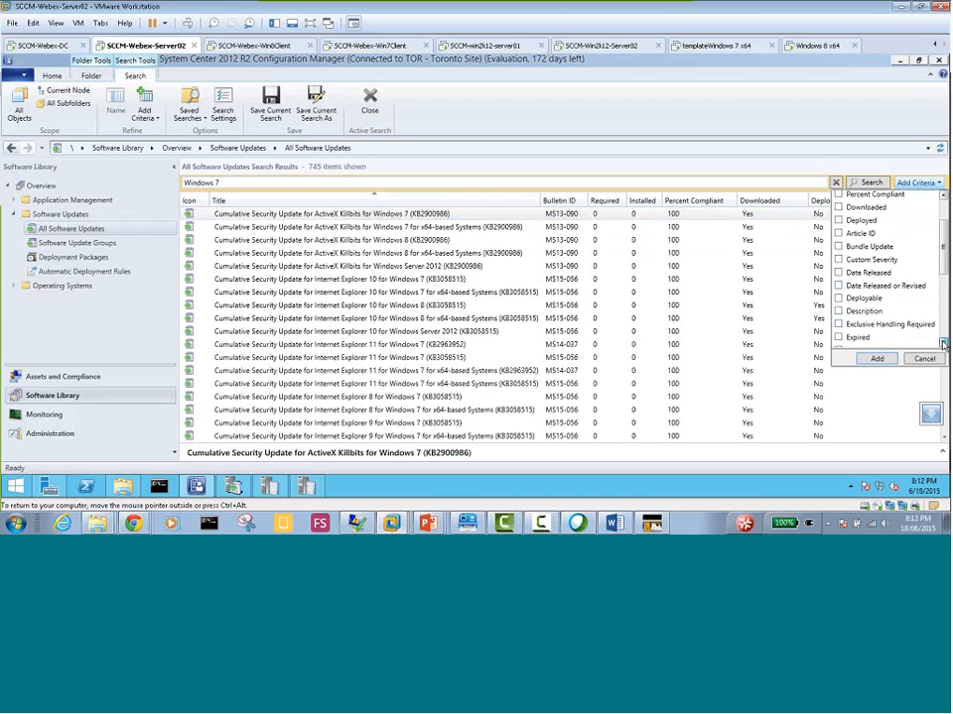
Add the Expired, Product and Superseded criteria, together with Bulletin ID, to the "Windows 7" search of All Software Updates
click(943, 342)
click(846, 281)
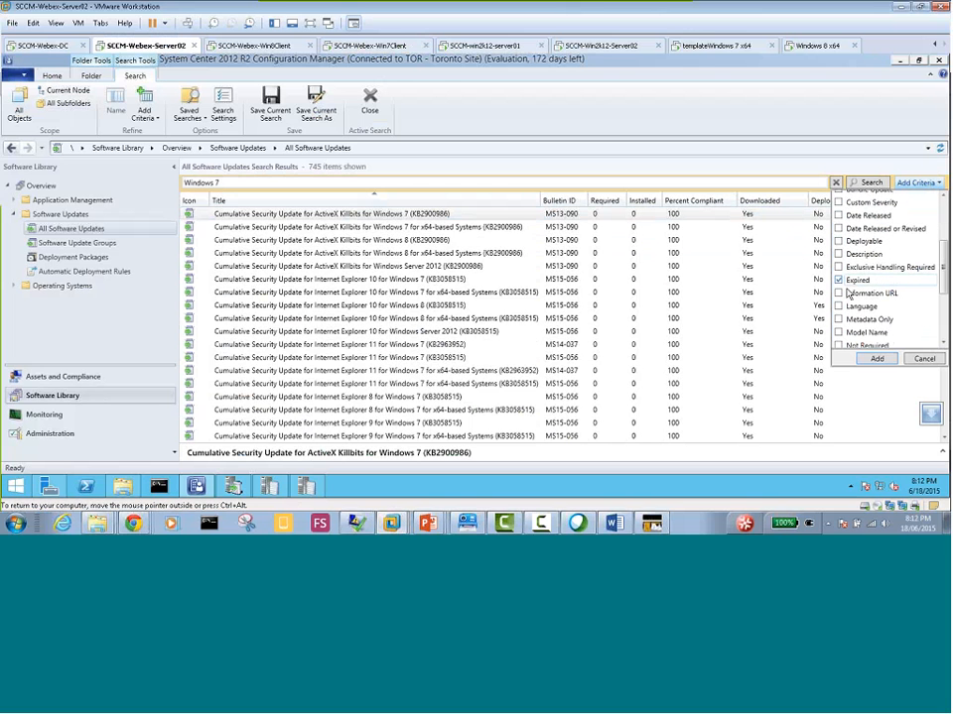
click(942, 342)
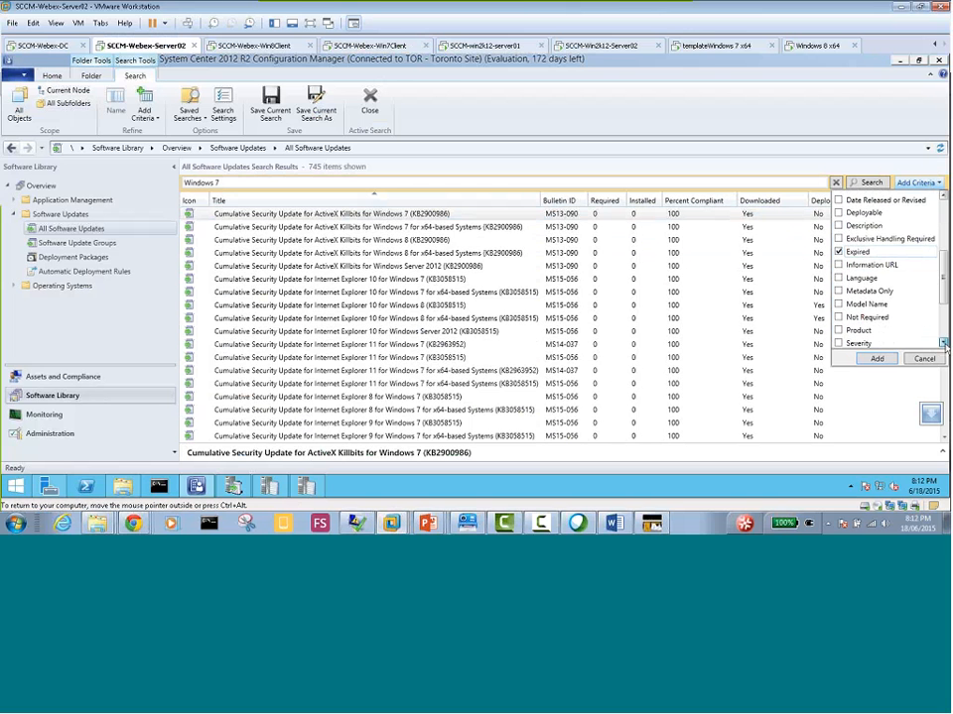
click(943, 342)
click(942, 342)
click(943, 343)
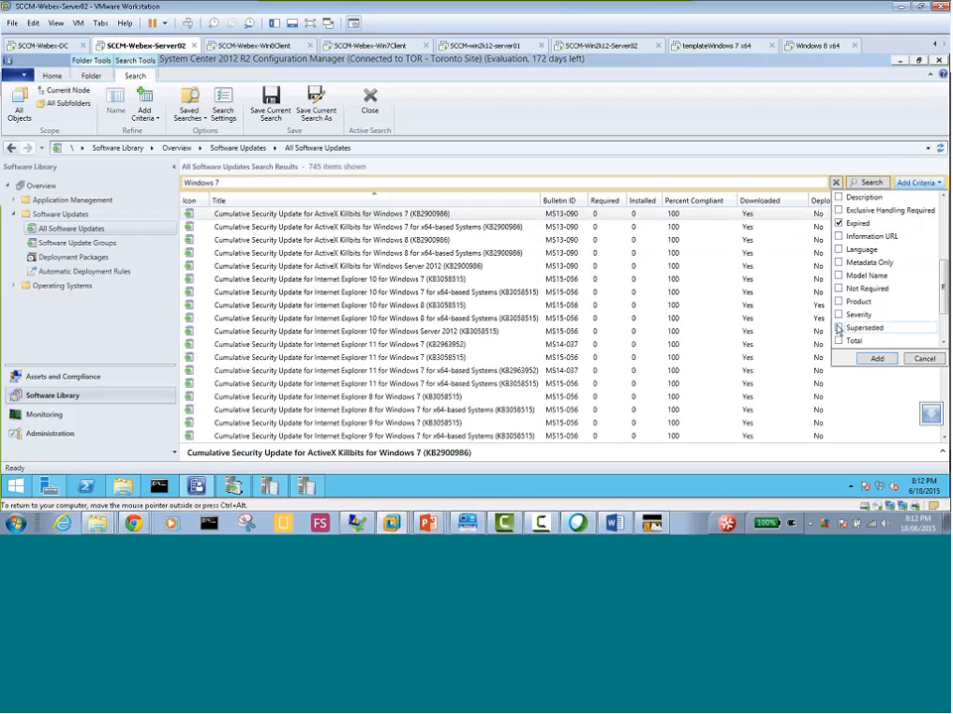
click(838, 327)
click(839, 301)
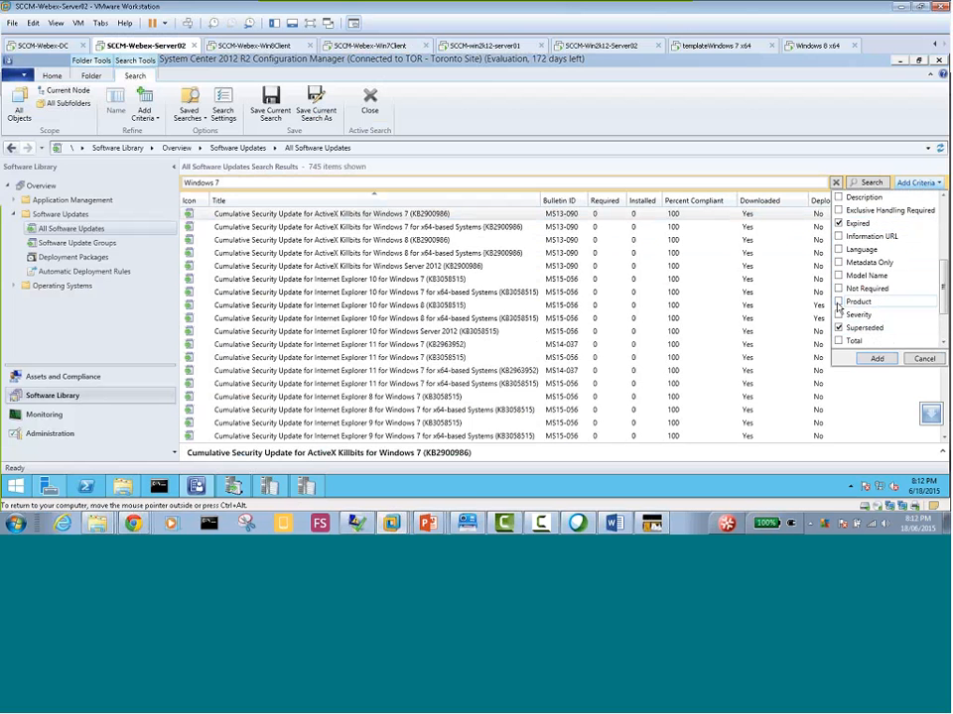
click(876, 363)
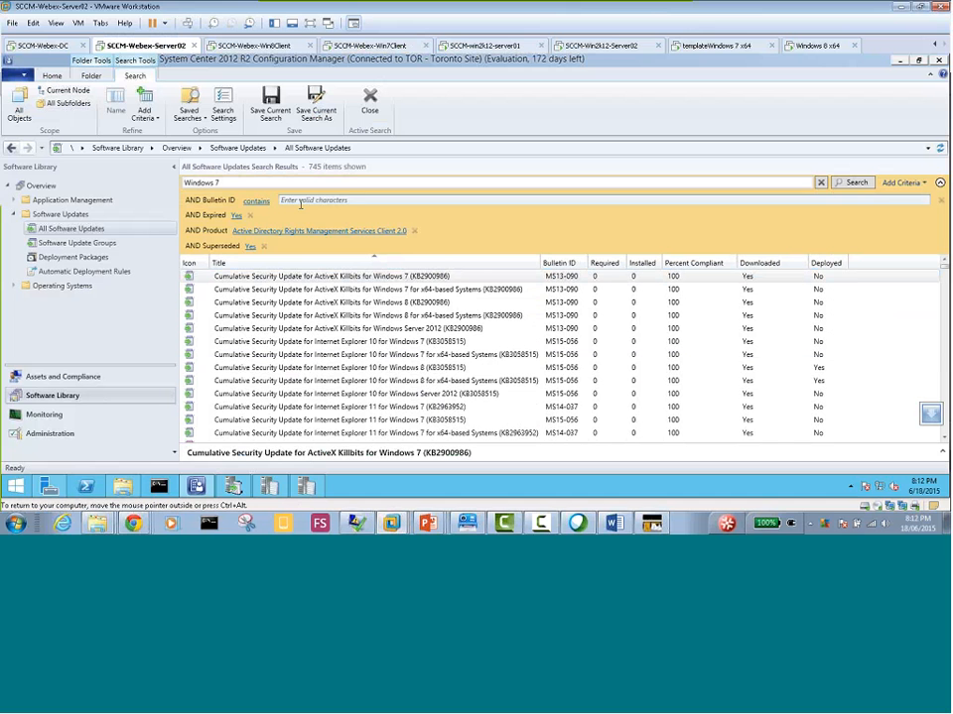
Set the search criteria to Bulletin ID contains "Ms", Expired No, Product Windows 7 and Superseded No
click(296, 201)
text(M)
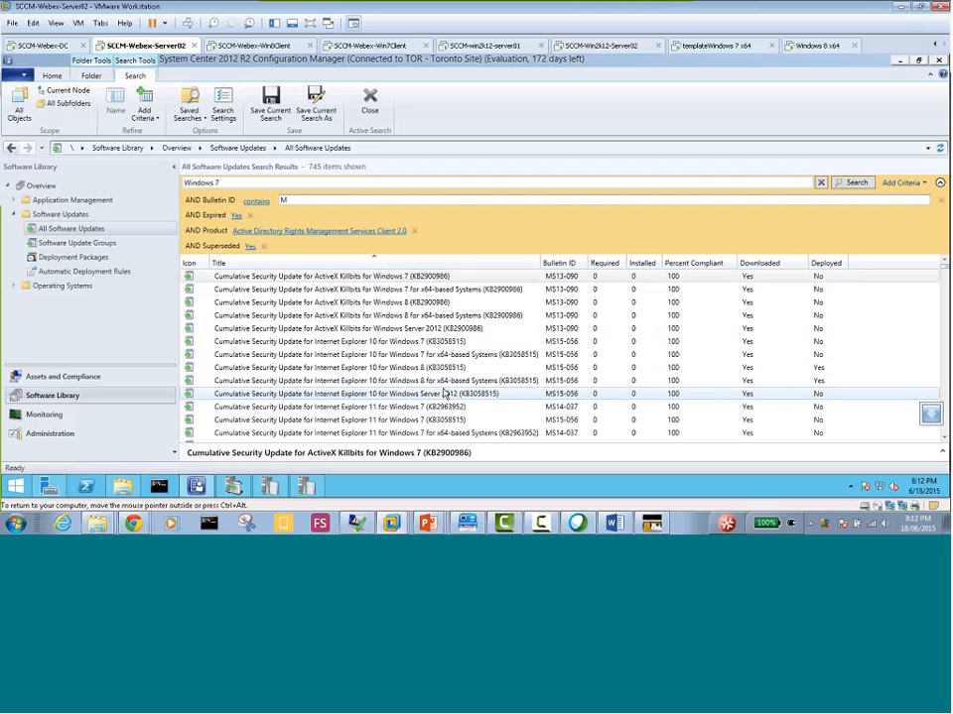
text(s)
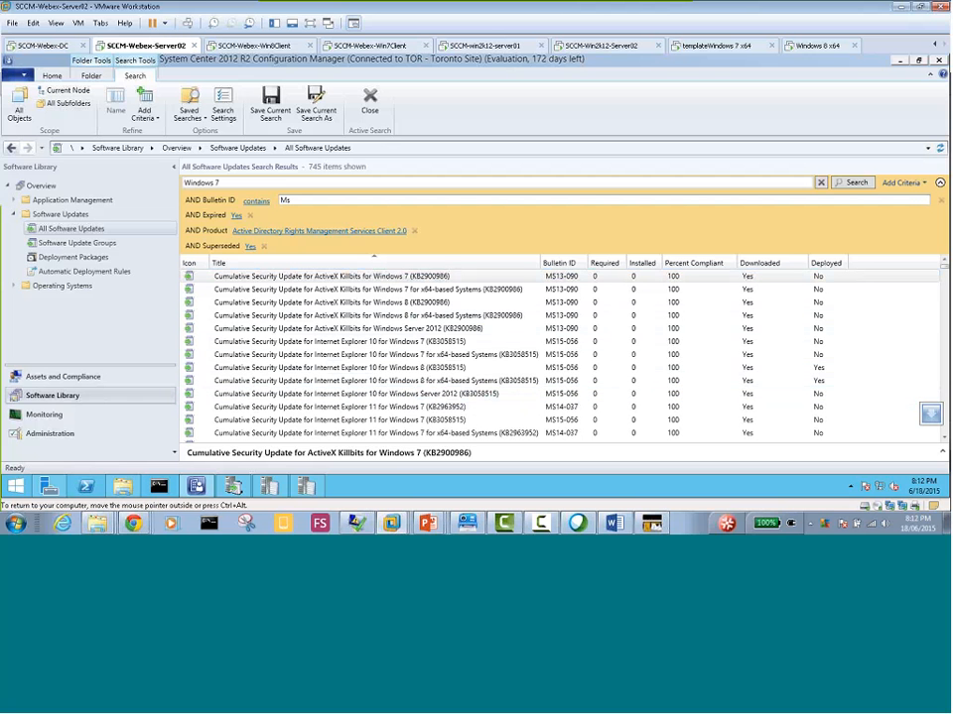
click(236, 217)
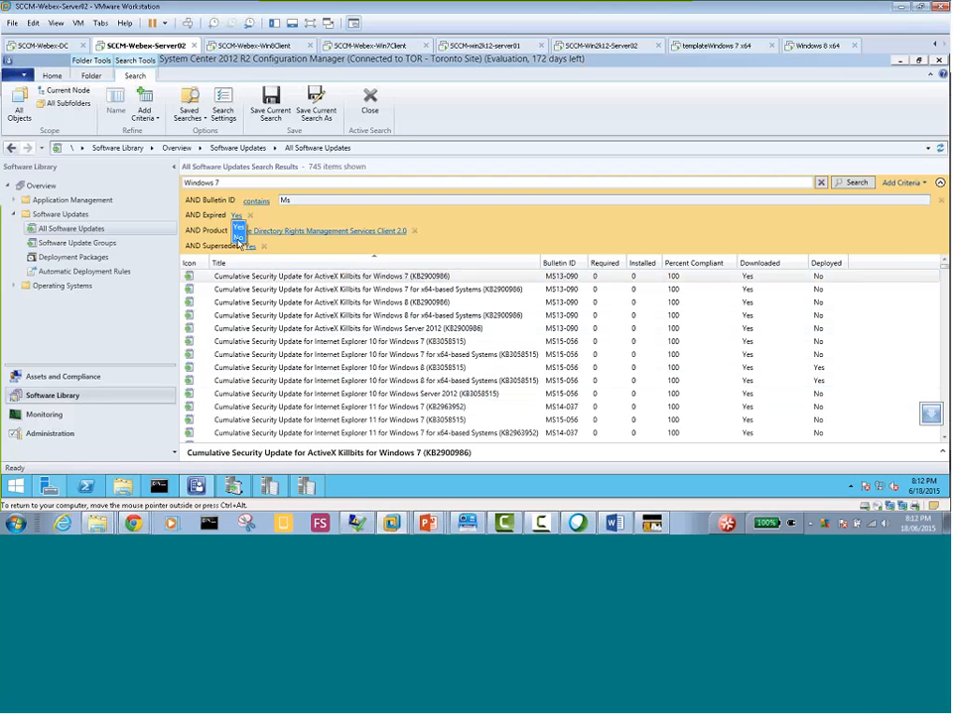
click(239, 239)
click(276, 232)
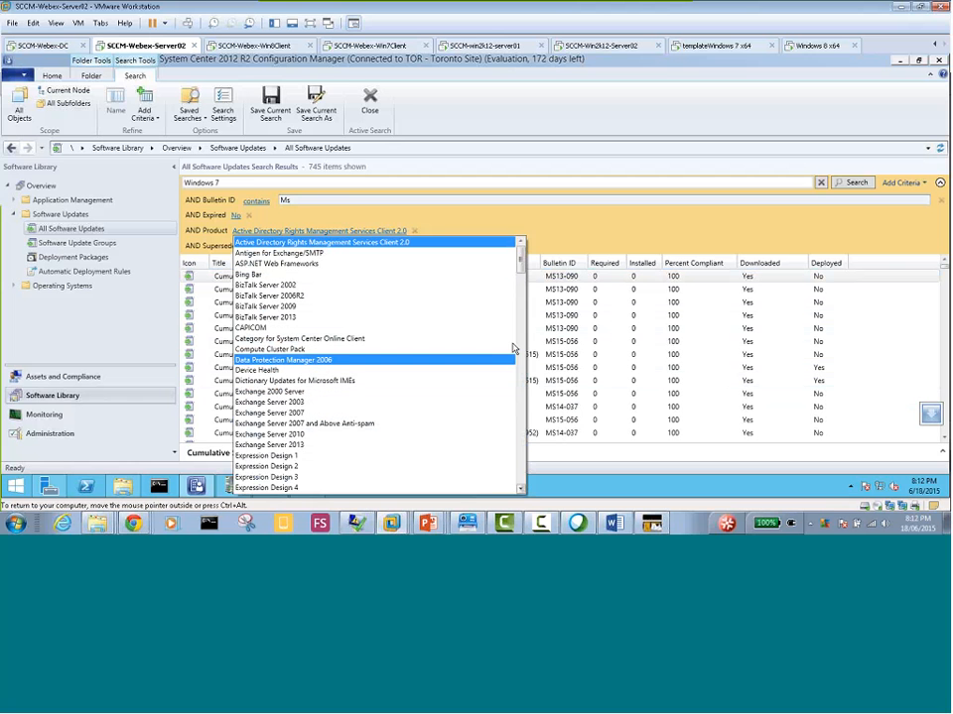
drag(516, 270, 527, 405)
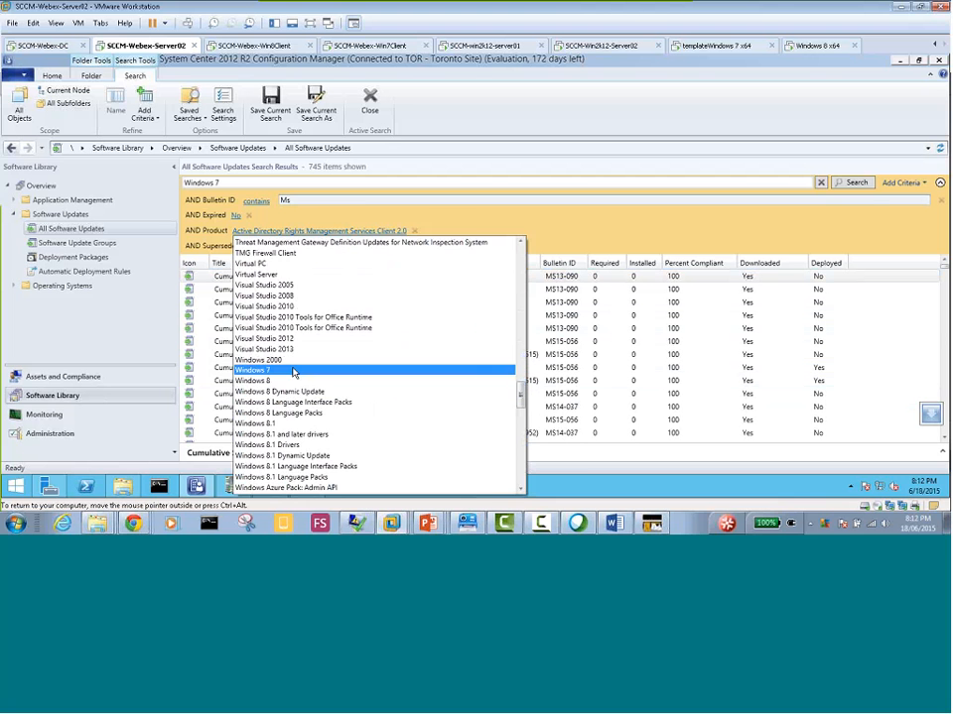
click(293, 372)
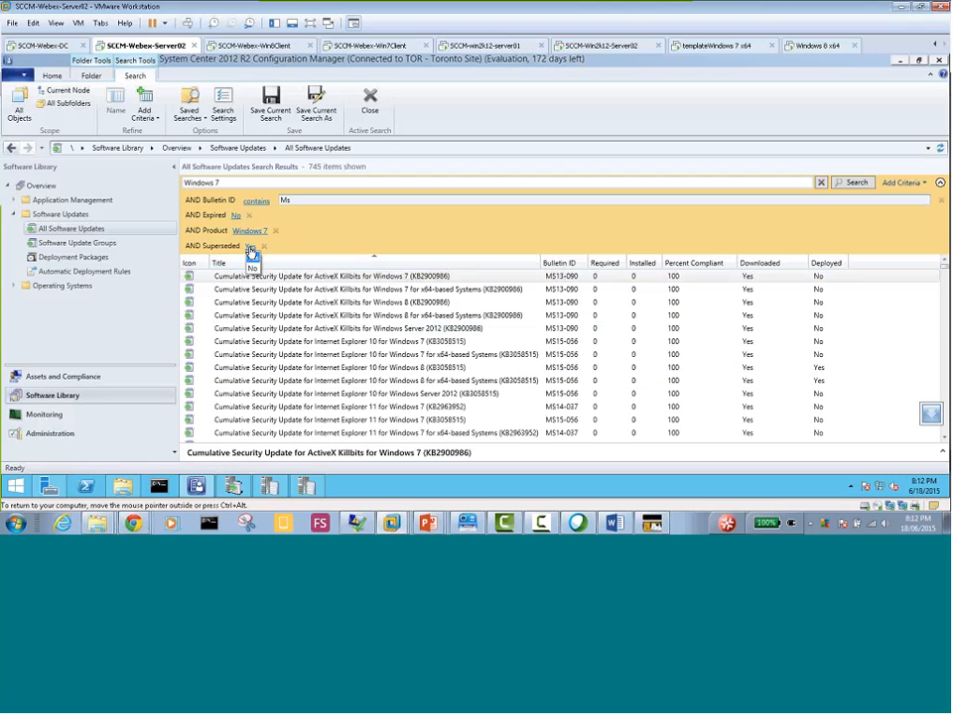
click(254, 268)
Clear the "Windows 7" search and add the Bulletin ID, Expired, Product and Superseded criteria to an empty search
click(820, 183)
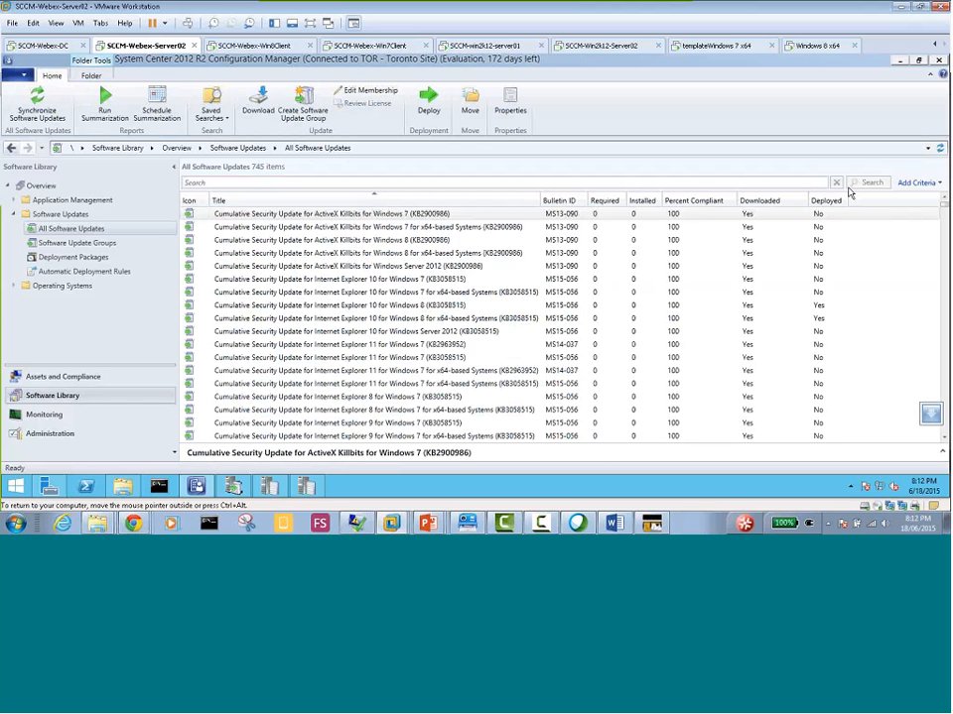
click(925, 184)
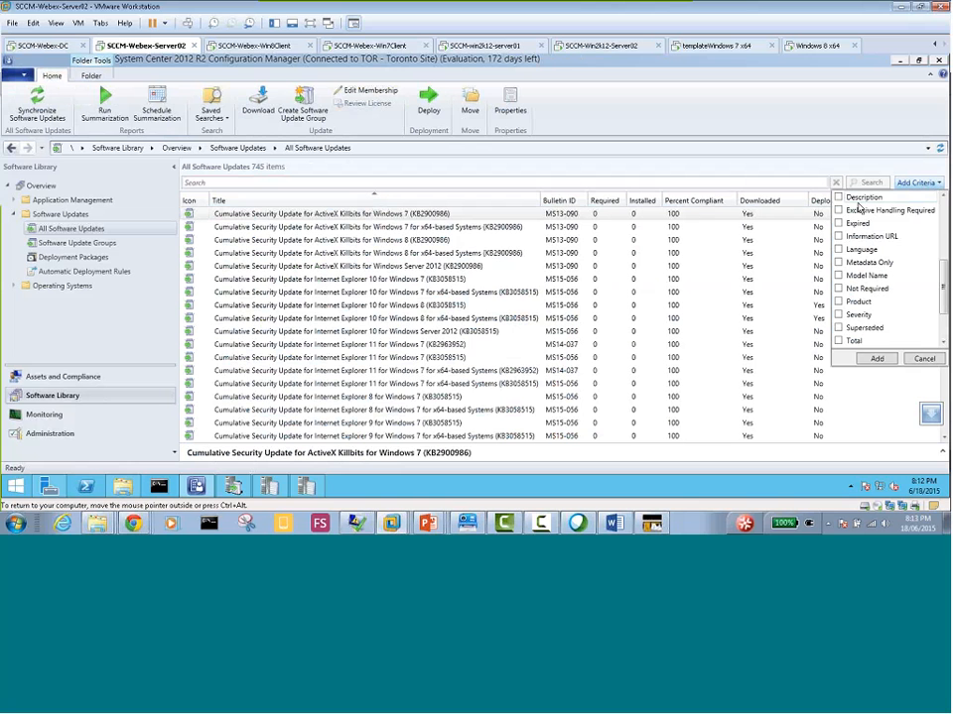
click(839, 302)
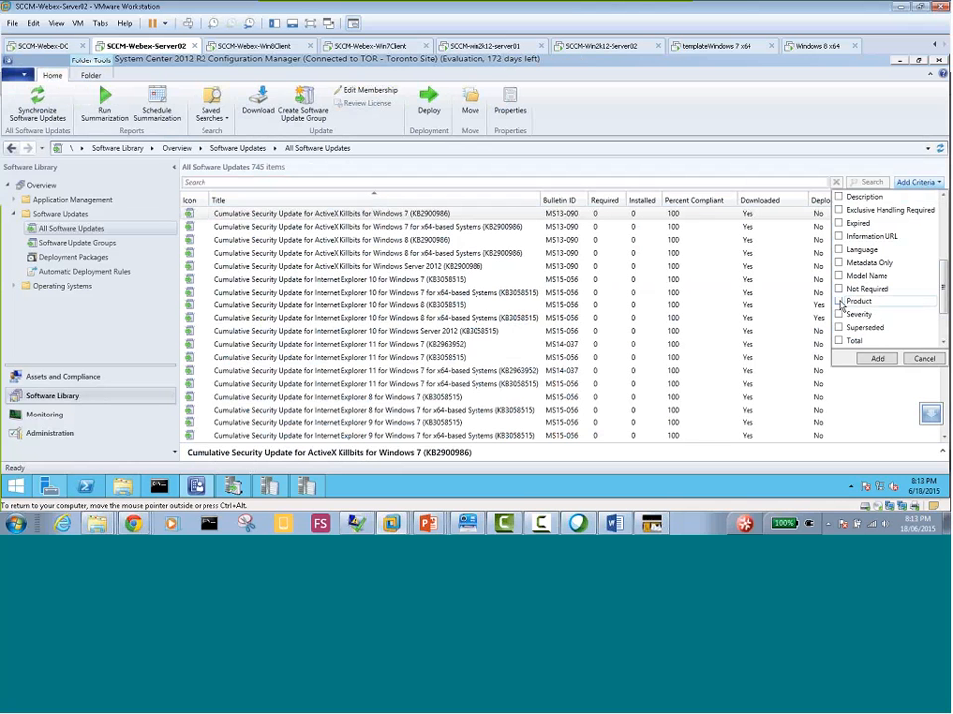
click(838, 328)
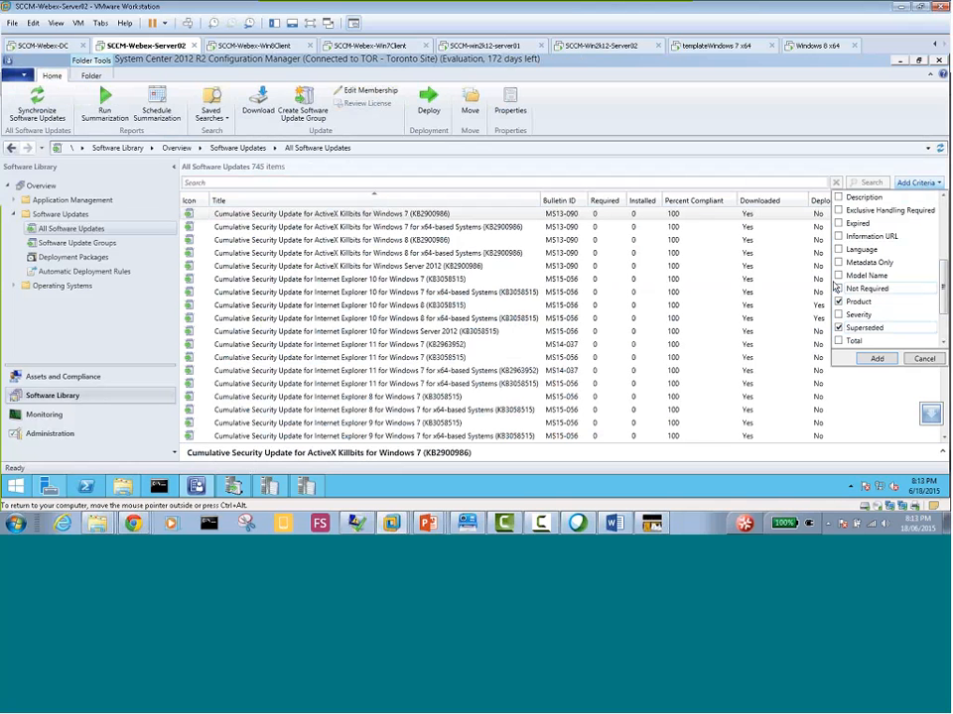
click(838, 224)
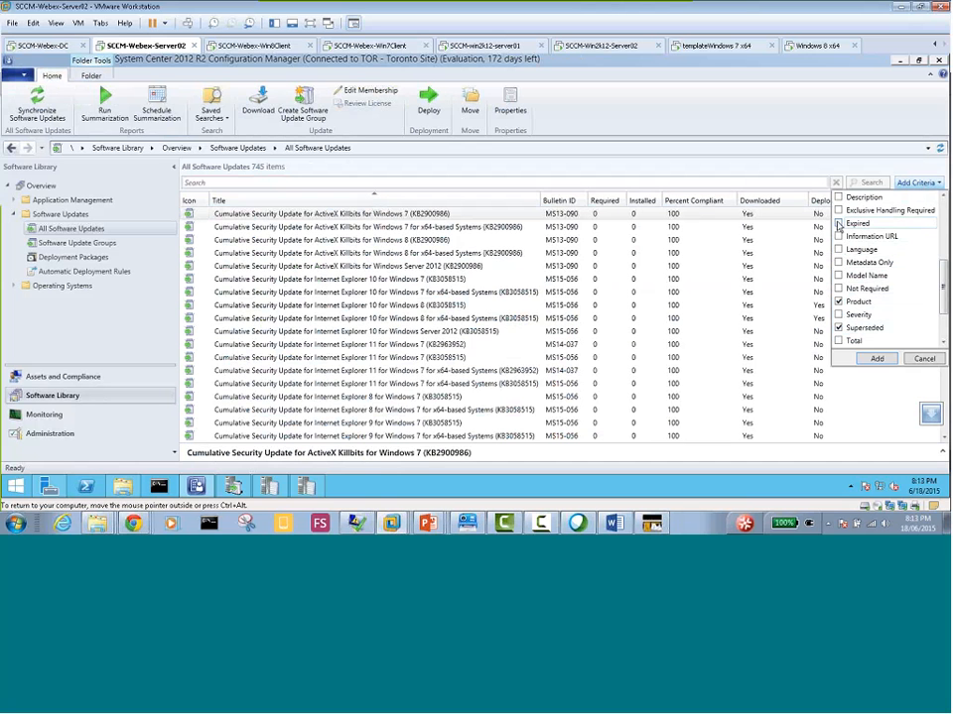
click(944, 206)
click(943, 206)
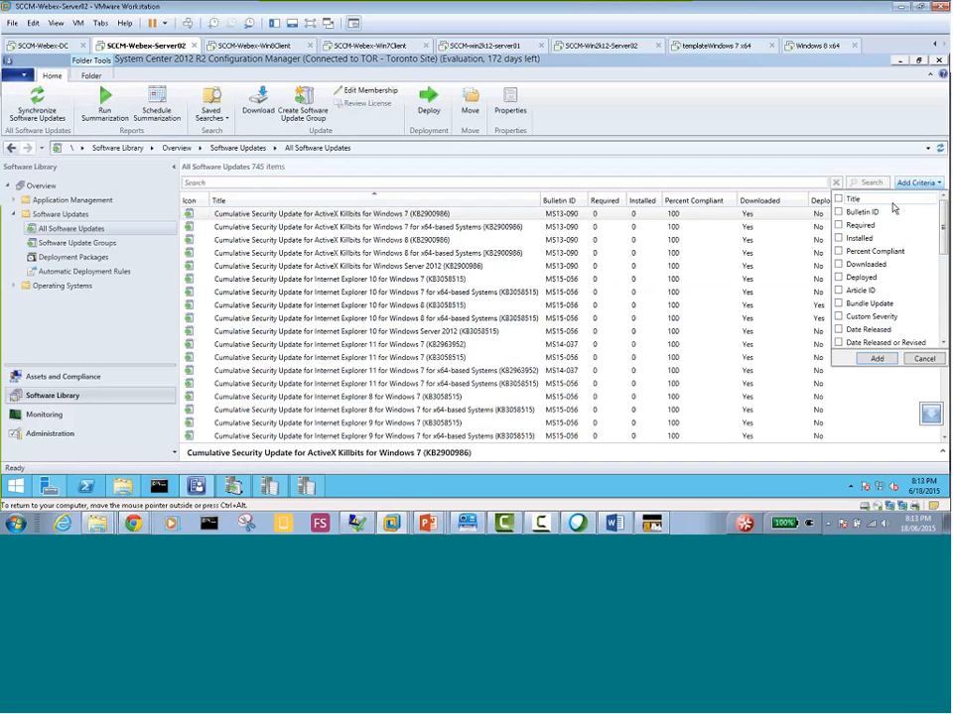
click(838, 212)
click(865, 356)
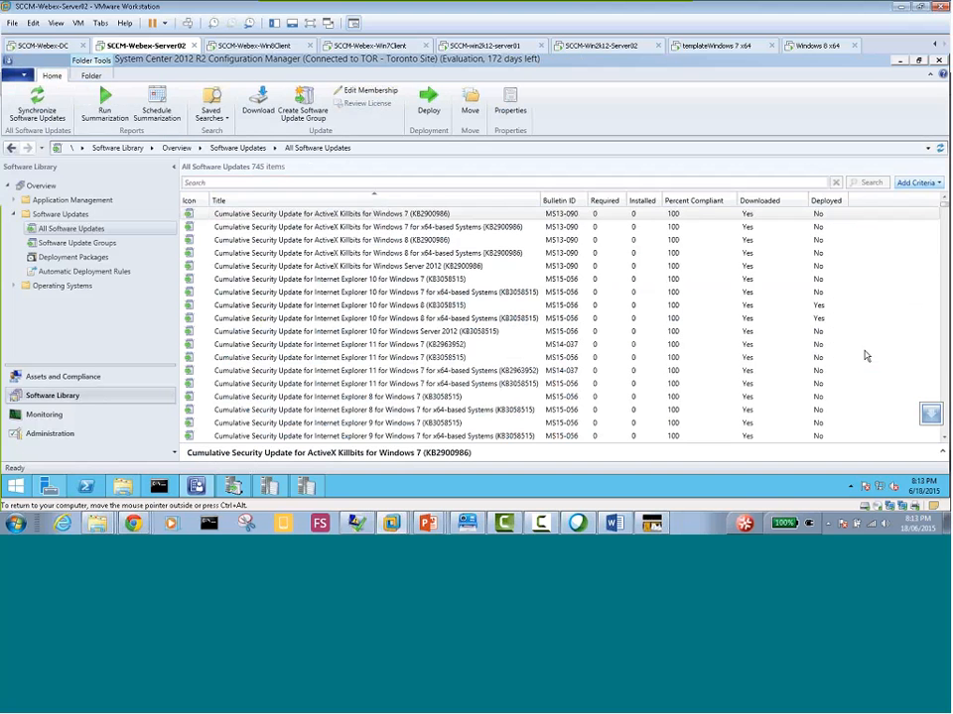
Set the Bulletin ID criterion to contain "Ms" and the Expired criterion to No
click(256, 201)
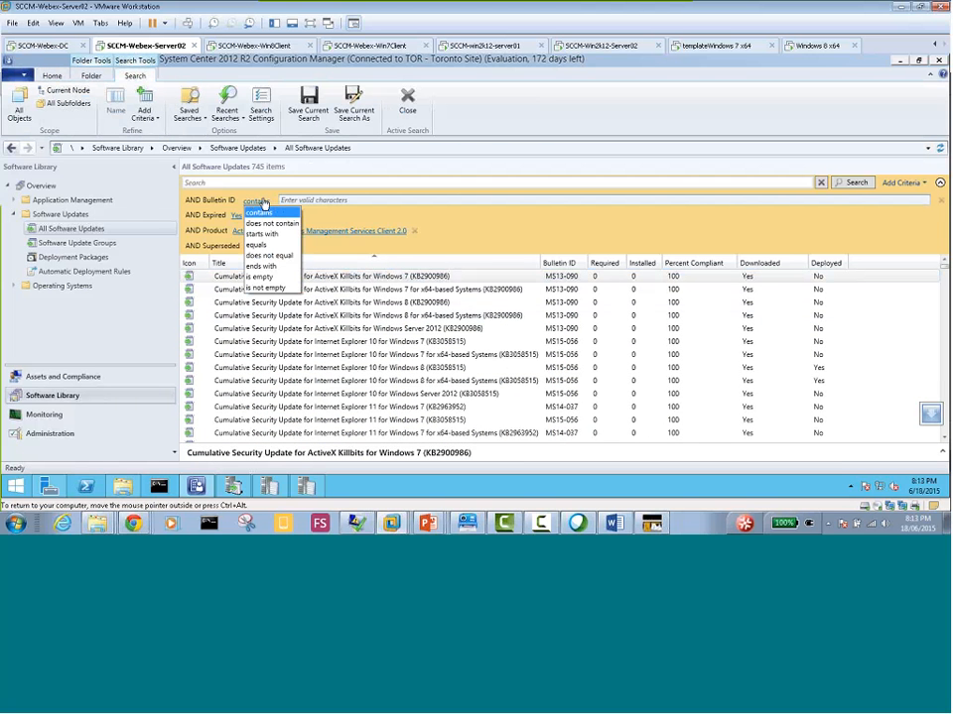
click(308, 200)
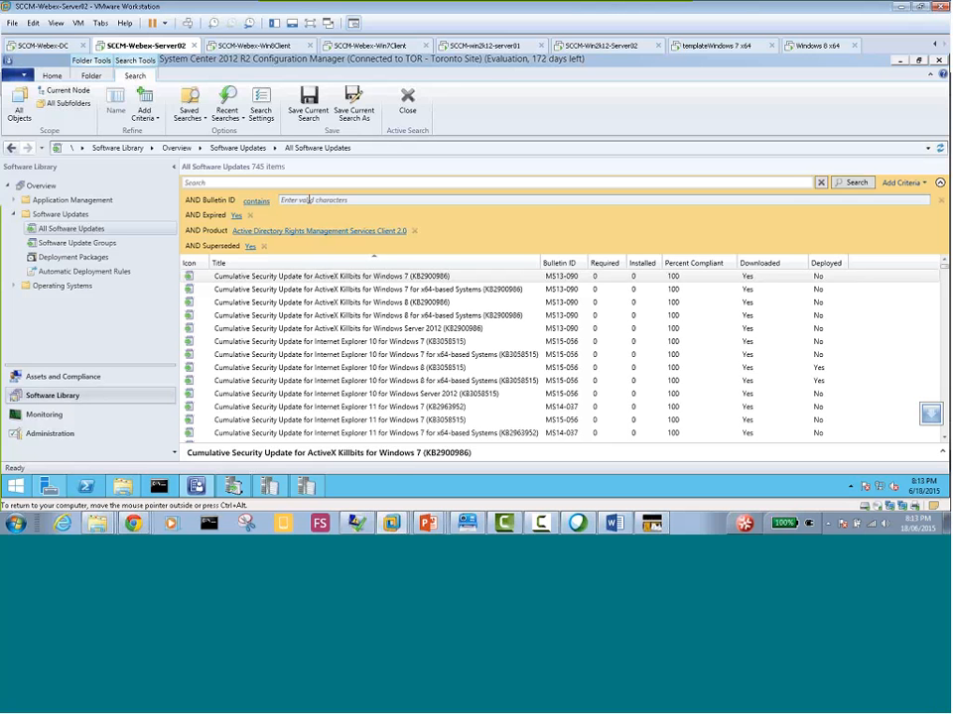
text(Ms)
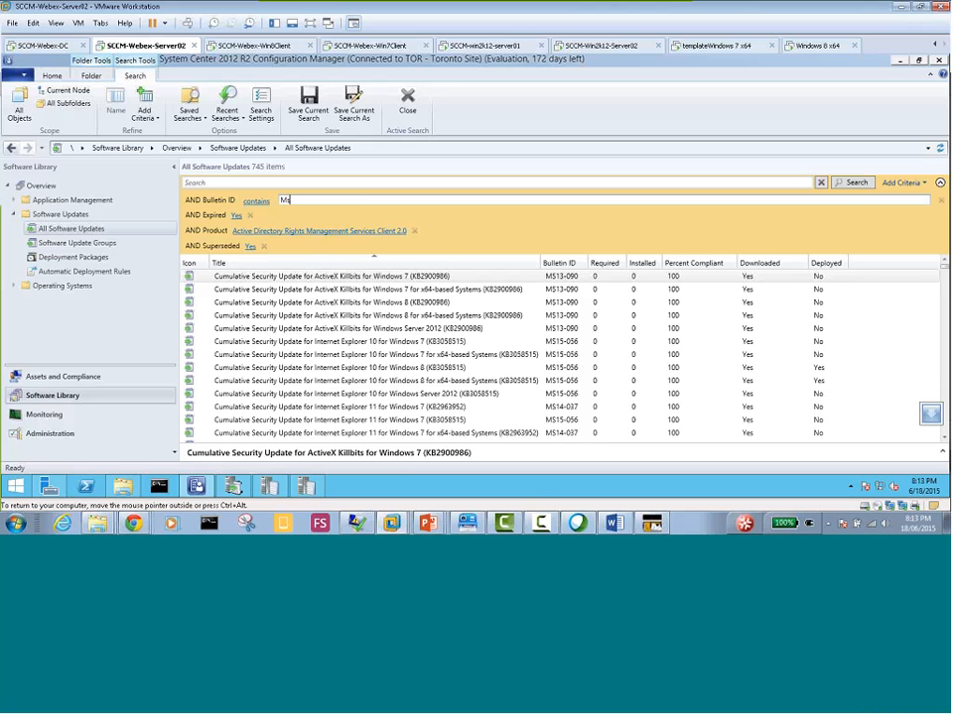
click(235, 215)
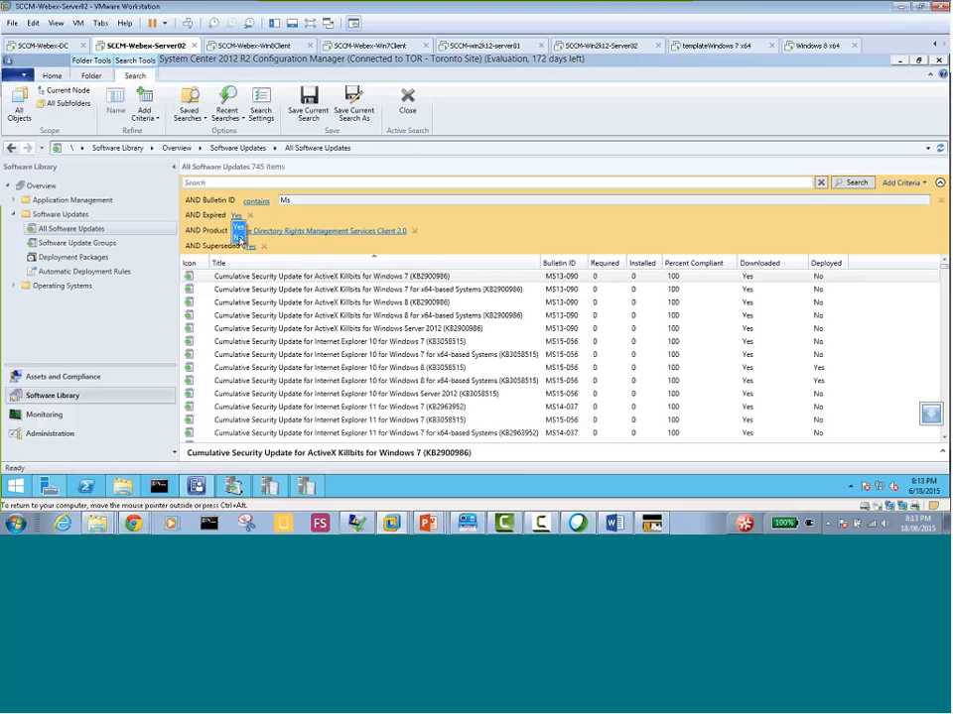
click(245, 240)
Run the update search with the Product criterion set to Windows 7 and Superseded set to No
click(250, 232)
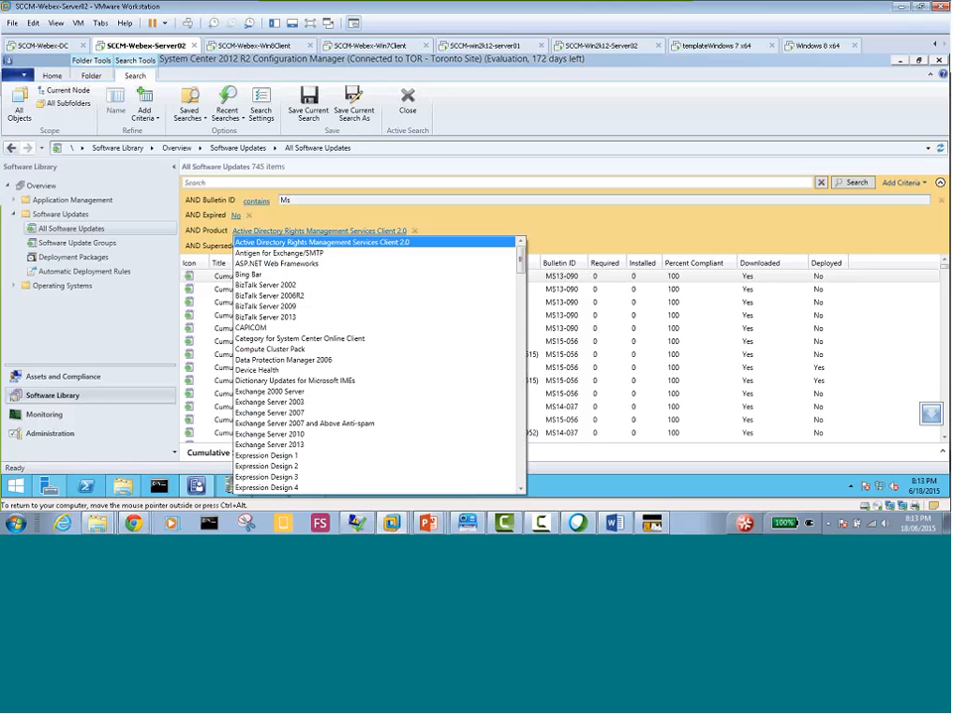
scroll(523, 446, down, 10)
scroll(523, 446, down, 10)
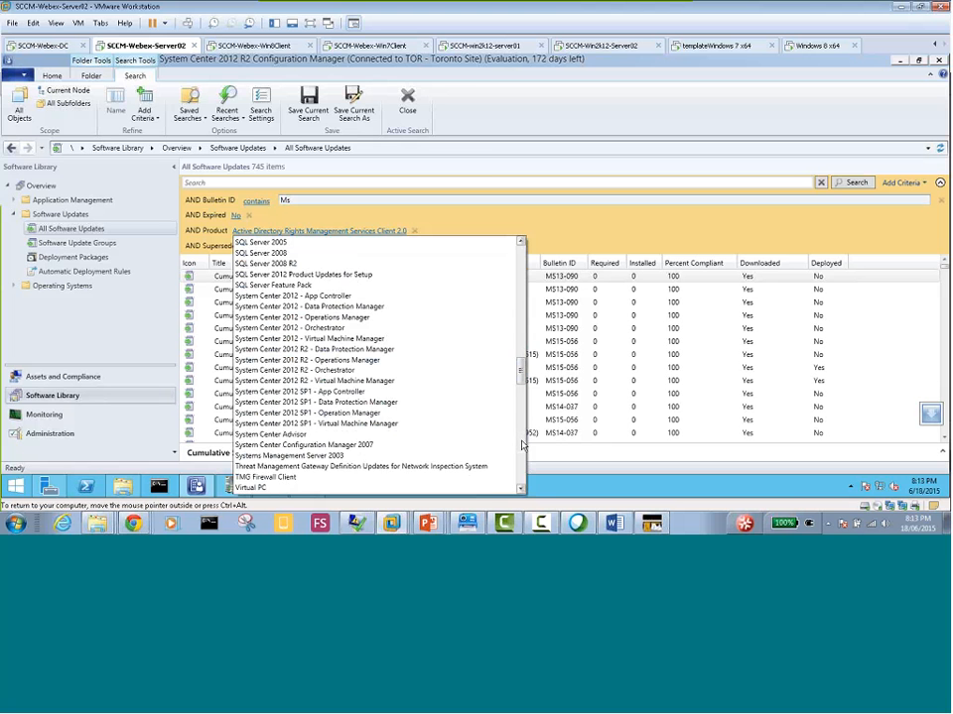
scroll(523, 446, down, 8)
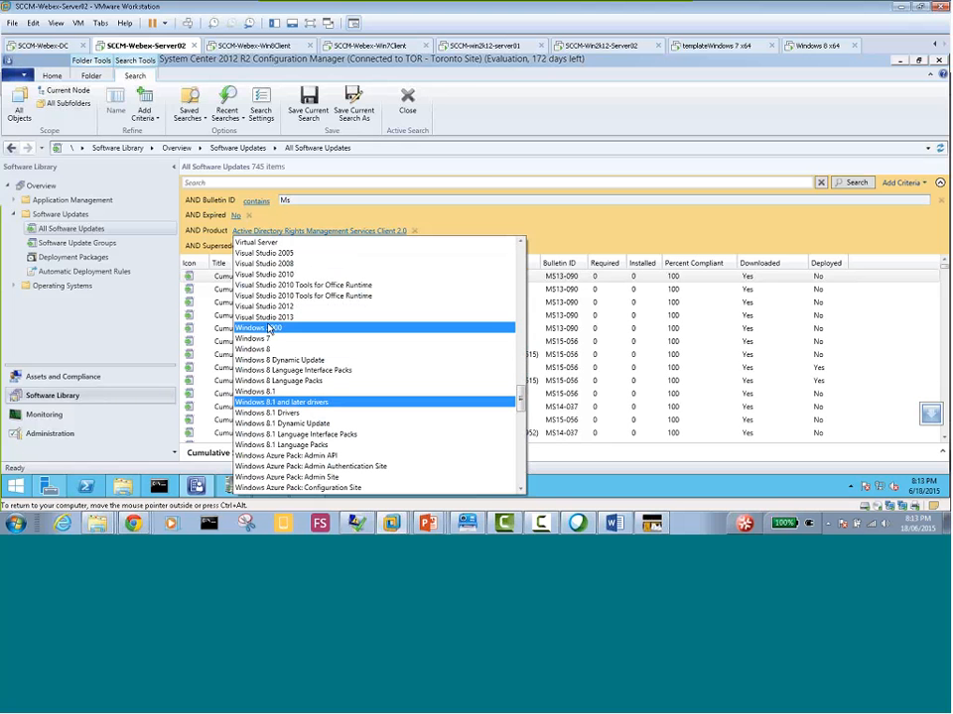
click(253, 340)
click(249, 247)
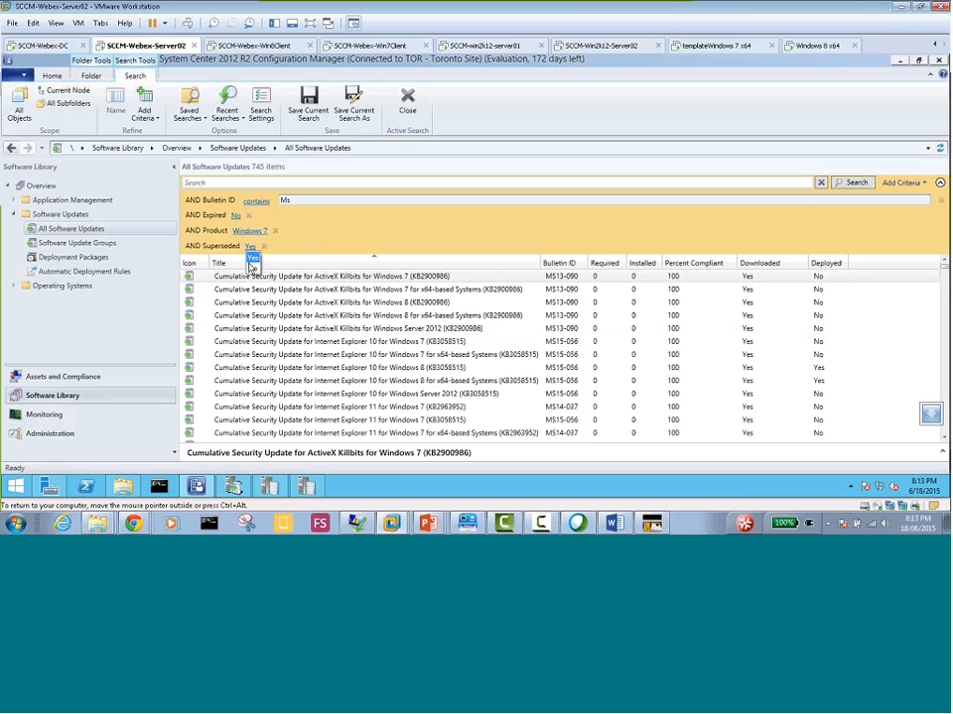
click(251, 266)
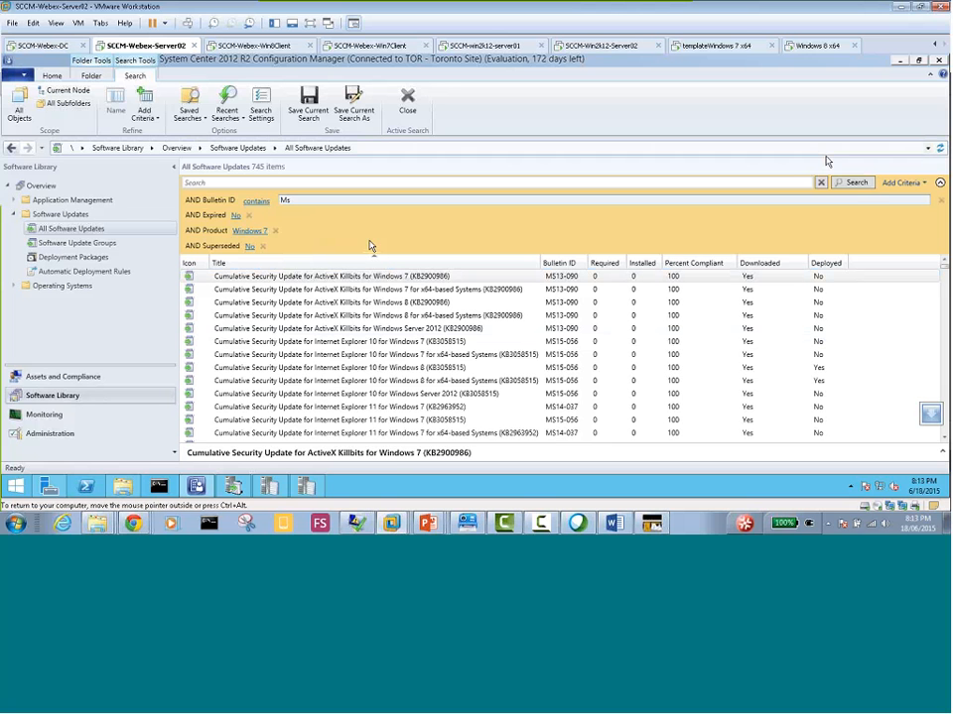
click(854, 184)
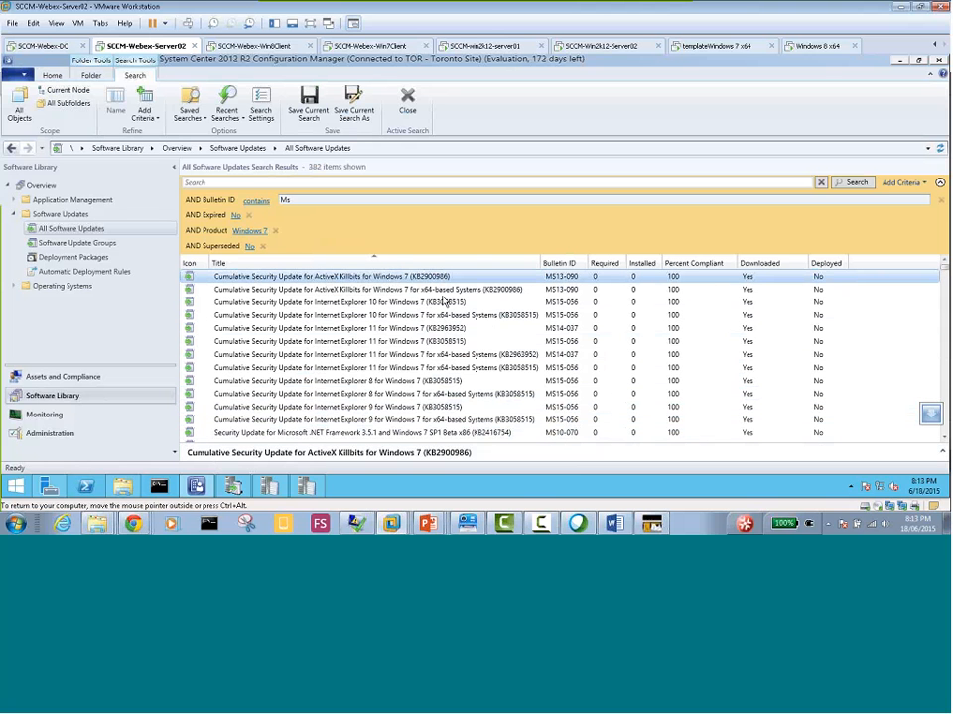
Create a software update group named "All Windows 7 Related" from the listed updates ActiveX Killbits (KB2900986) through .NET Framework 3.5.1 SP1 Beta x86 (KB2416754)
key(ctrl+a)
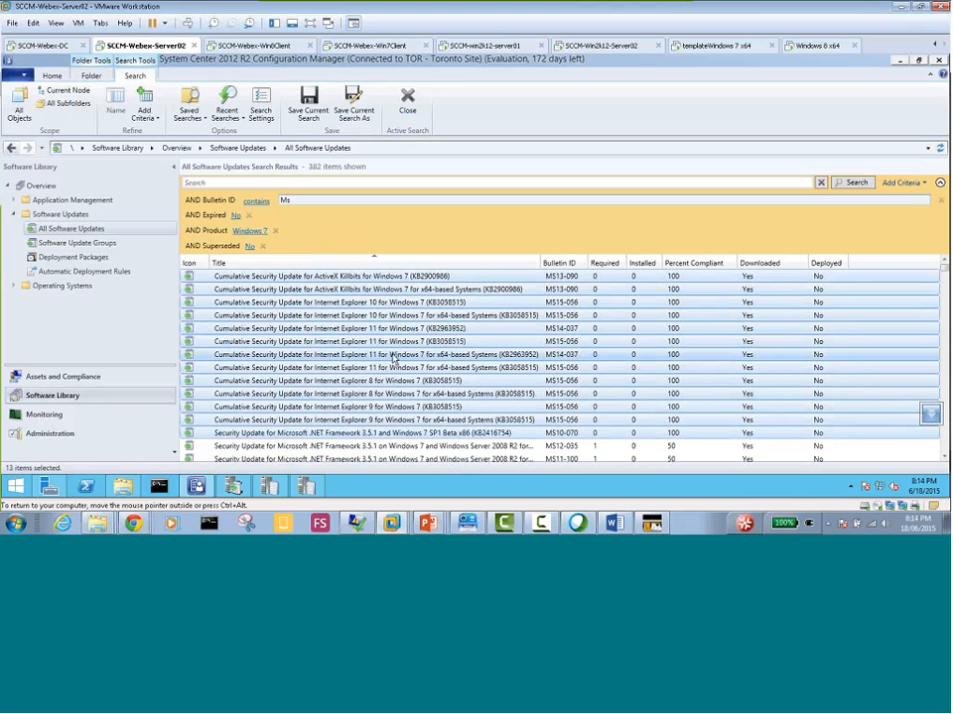
right_click(394, 359)
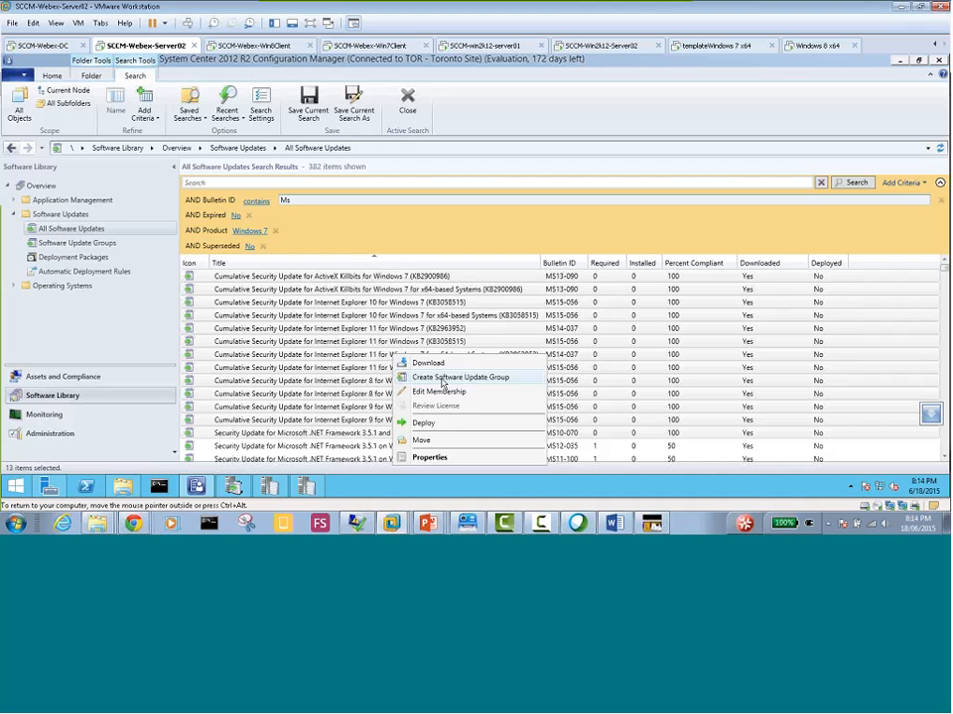
click(268, 281)
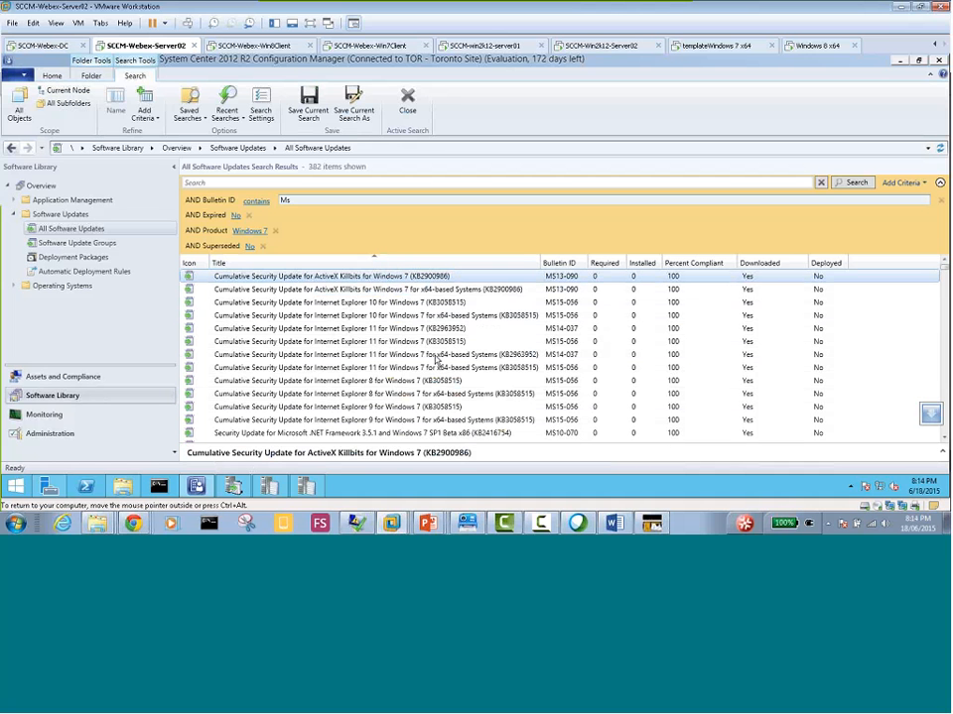
shift+click(437, 440)
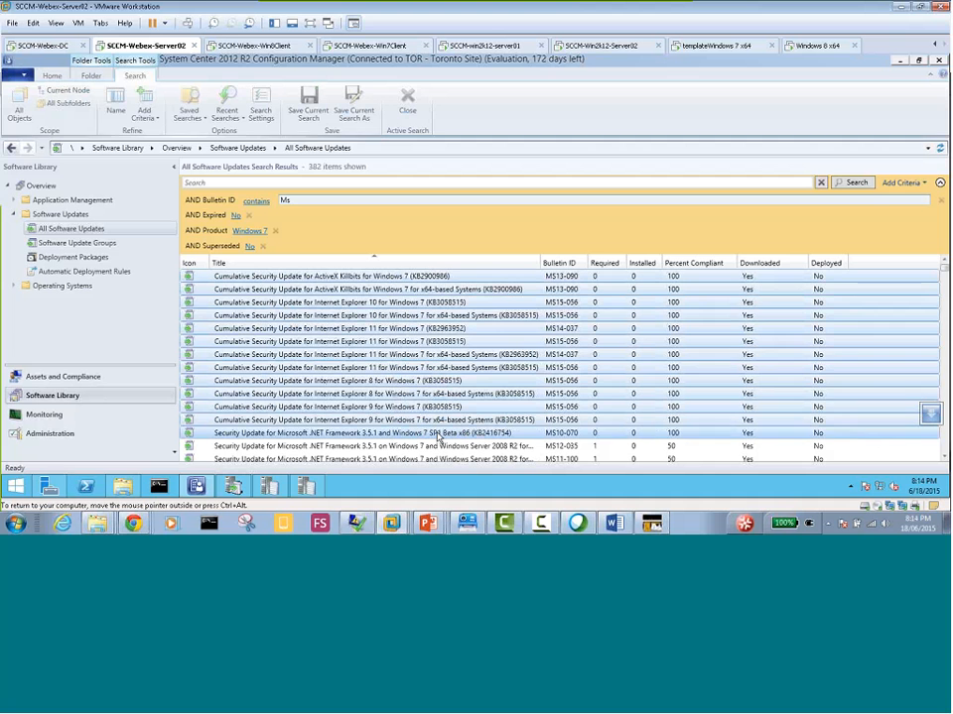
right_click(409, 305)
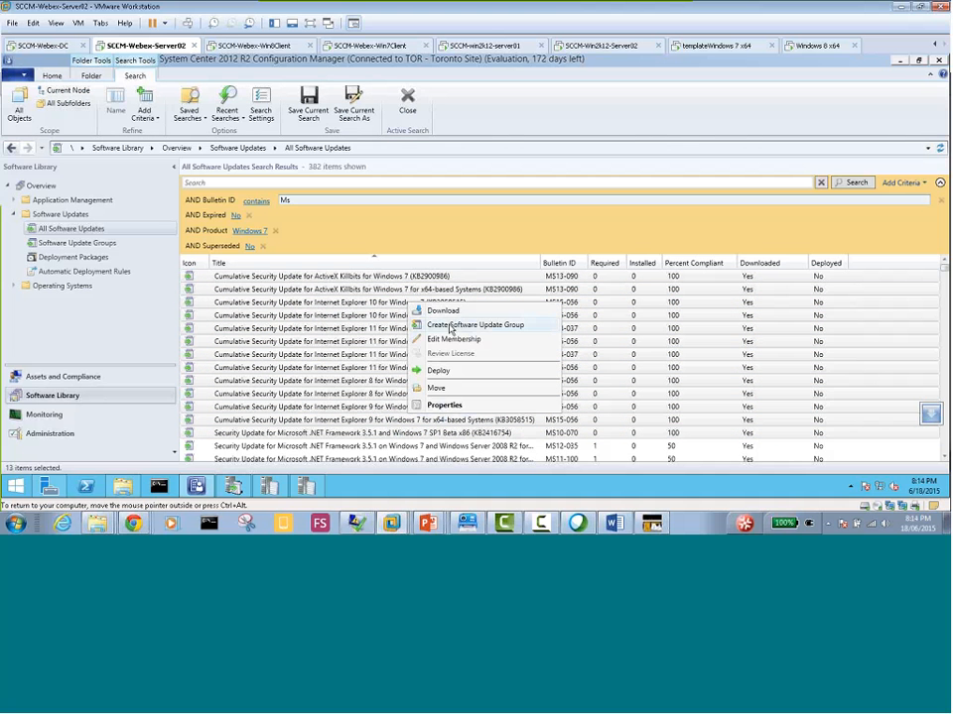
click(442, 325)
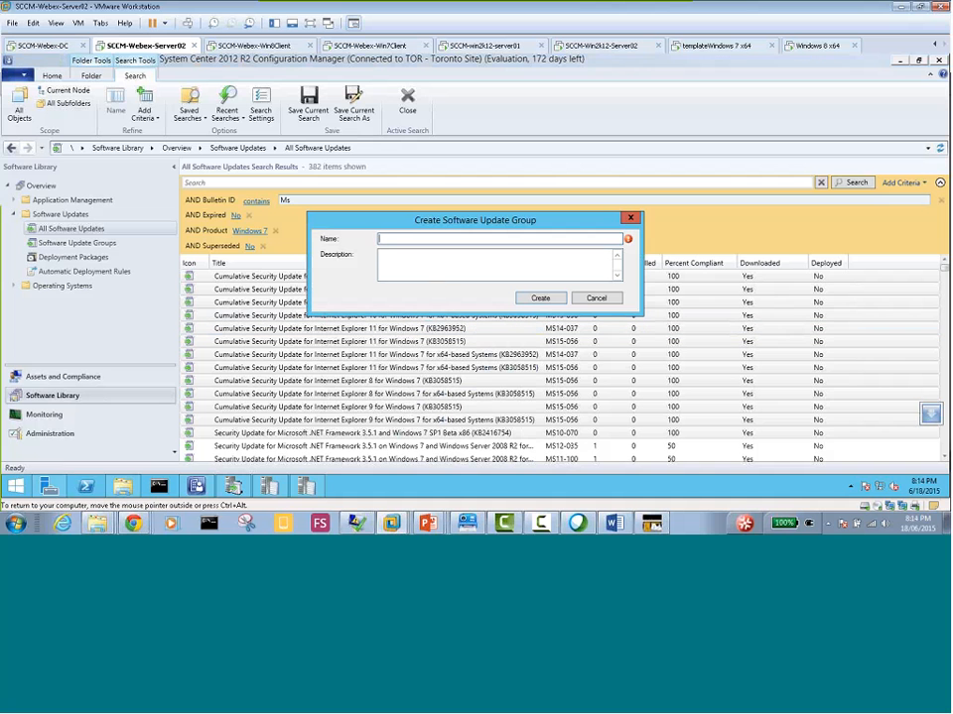
text(All Windows 7 R)
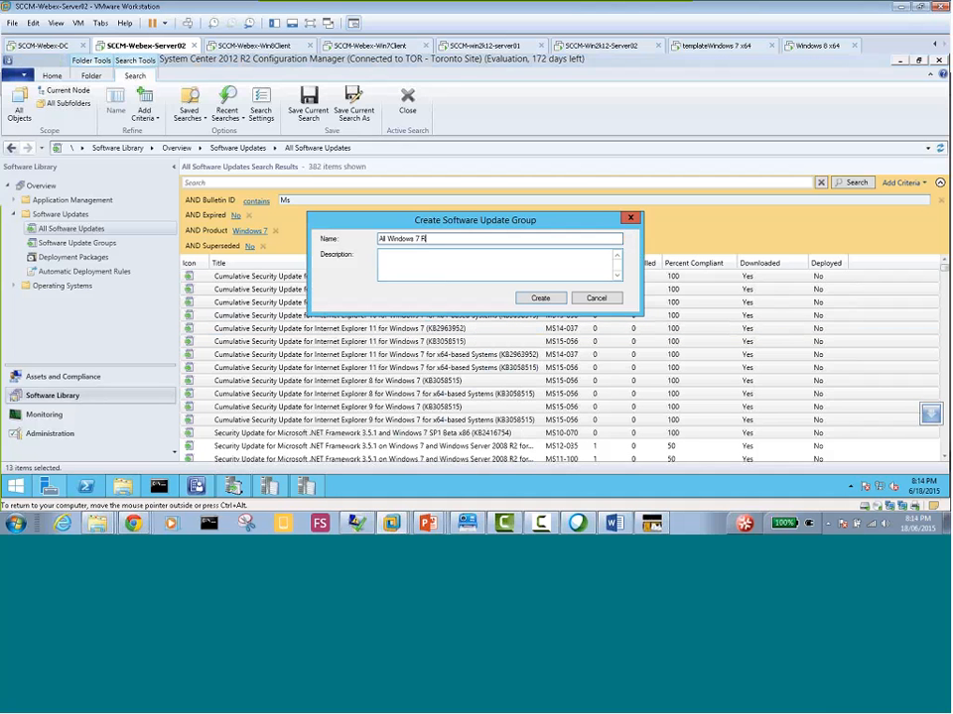
text(elated)
click(541, 298)
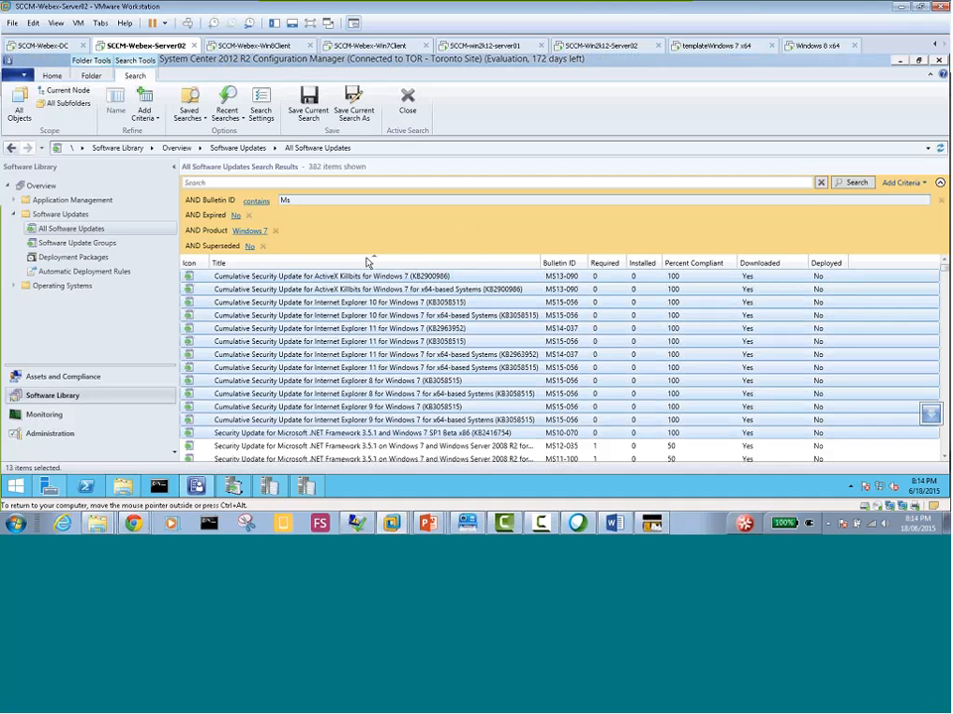
Show the members of the All Windows 7 Related software update group
click(87, 246)
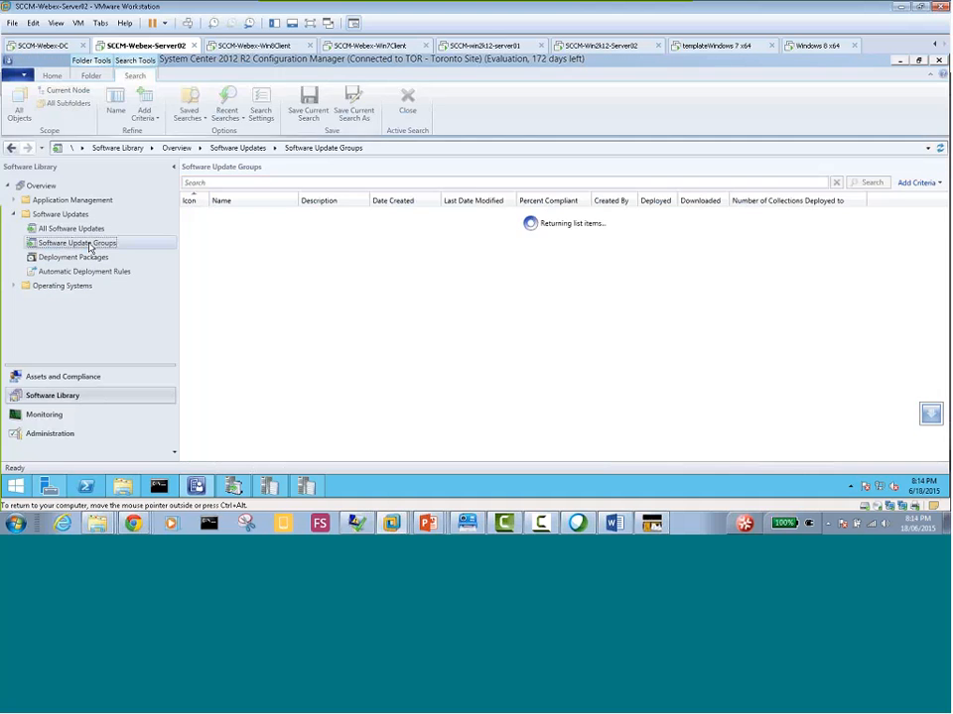
click(255, 216)
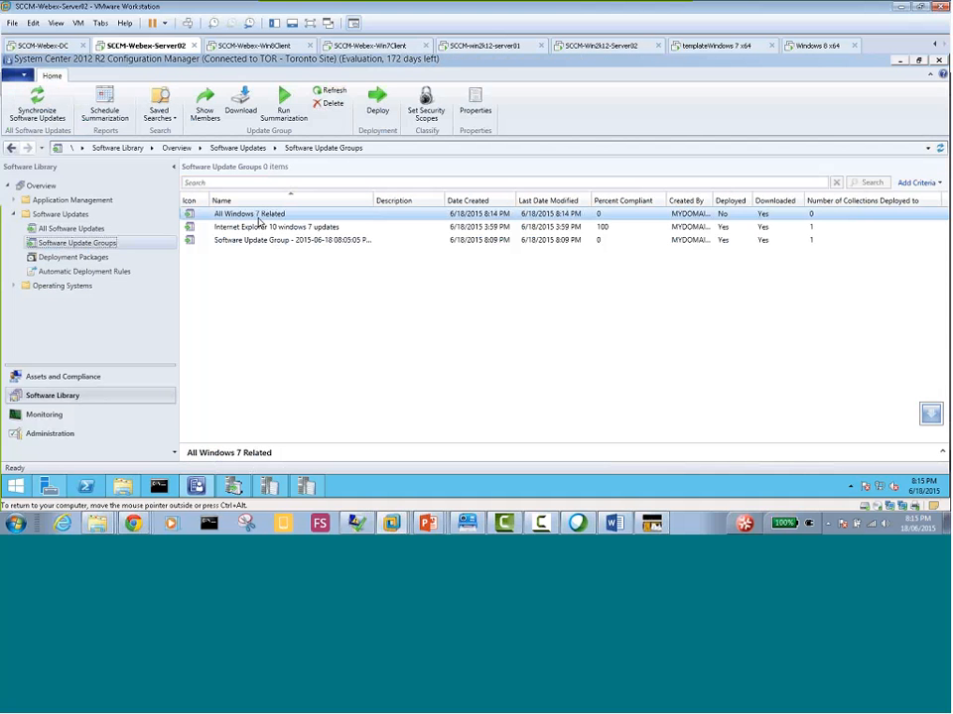
right_click(266, 218)
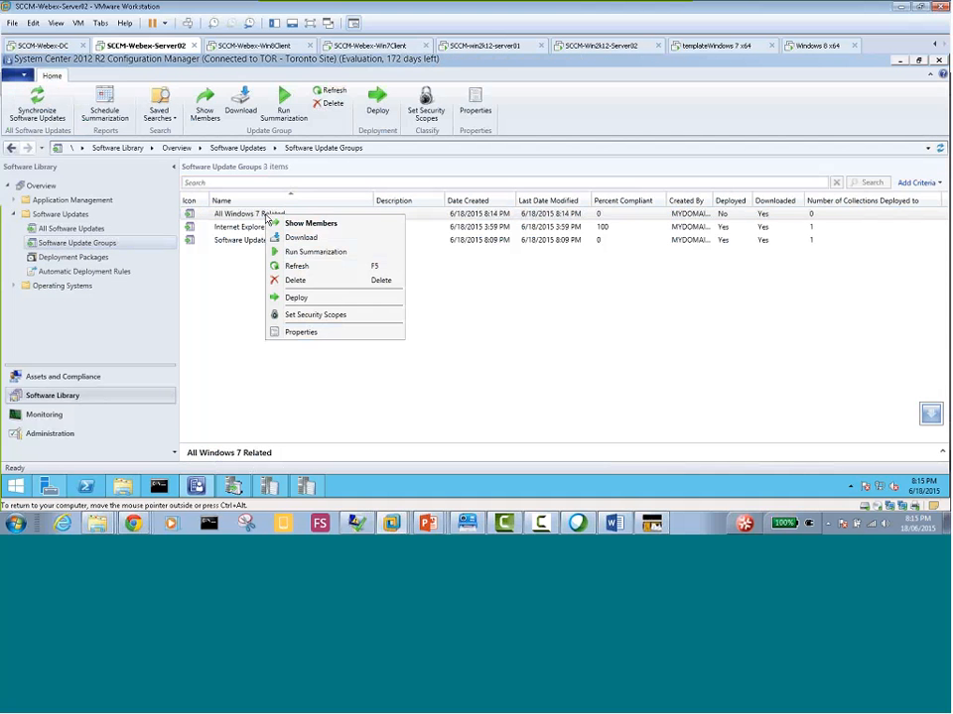
click(316, 228)
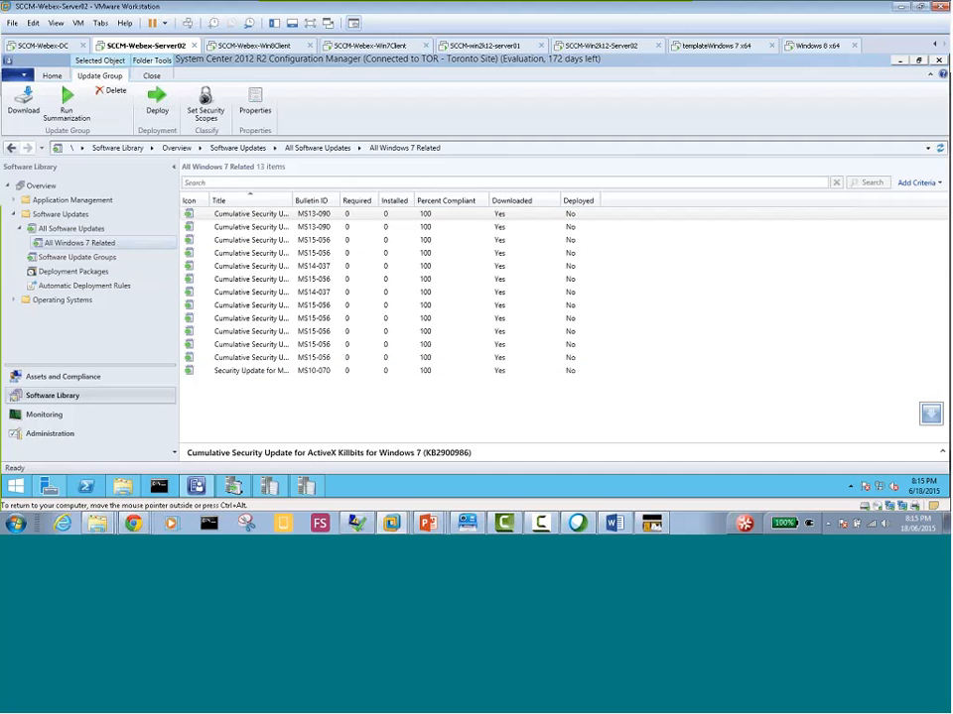
Start deploying the All Windows 7 Related update group with All Toronto Devices as the target collection
right_click(92, 248)
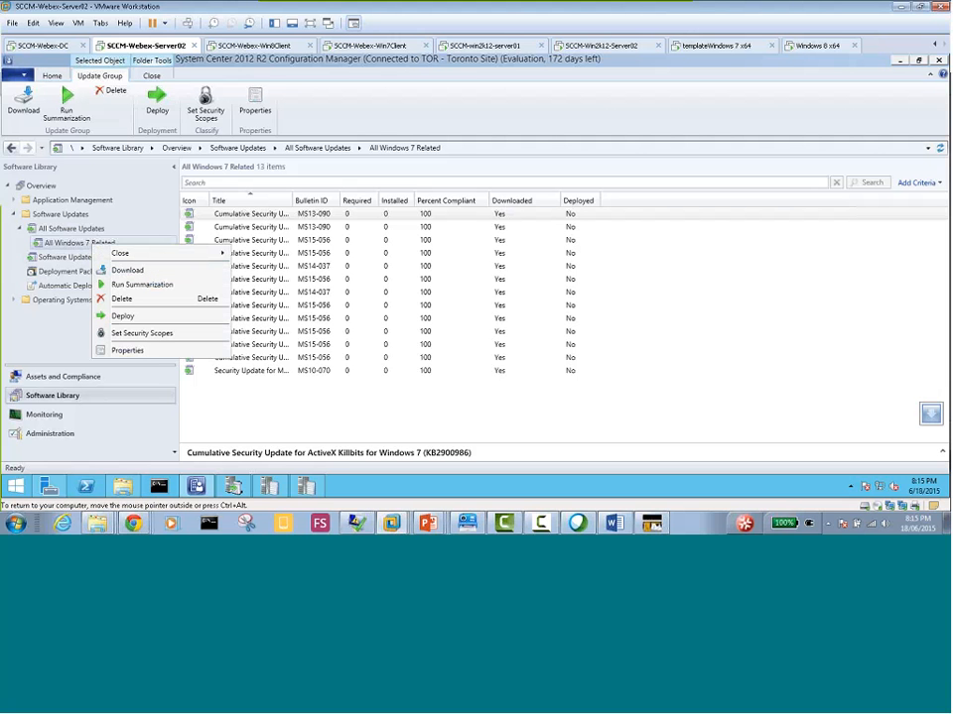
click(145, 319)
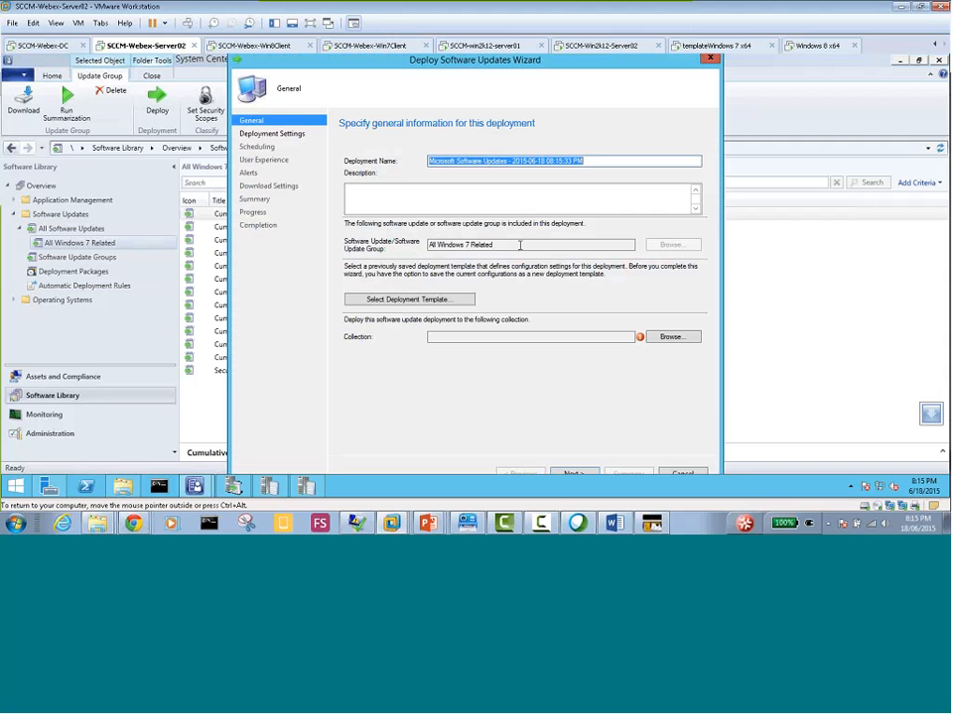
click(662, 338)
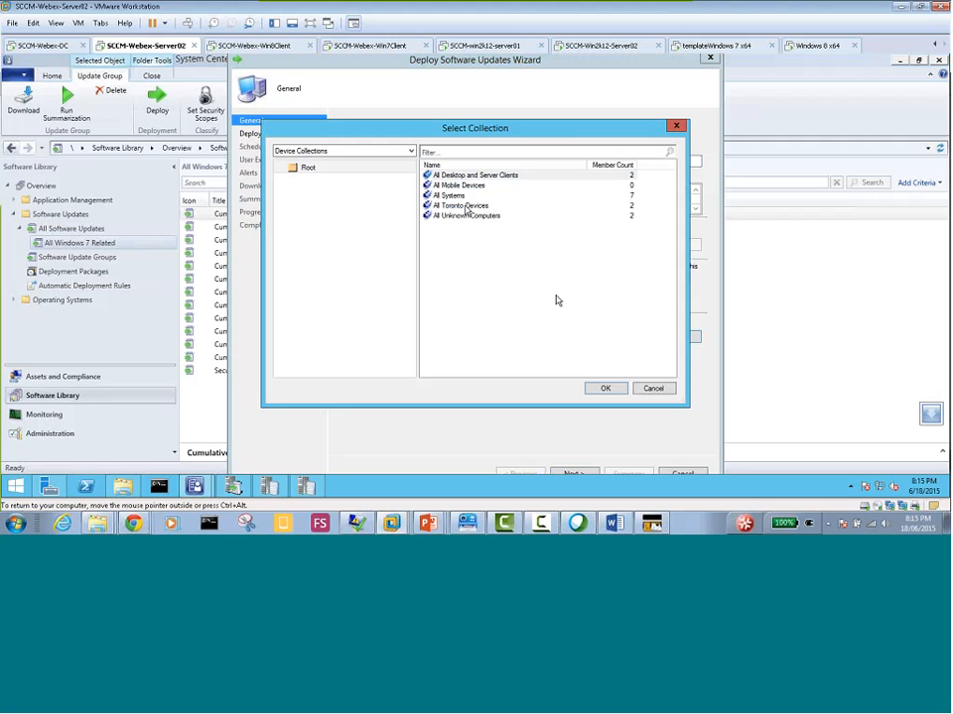
click(465, 208)
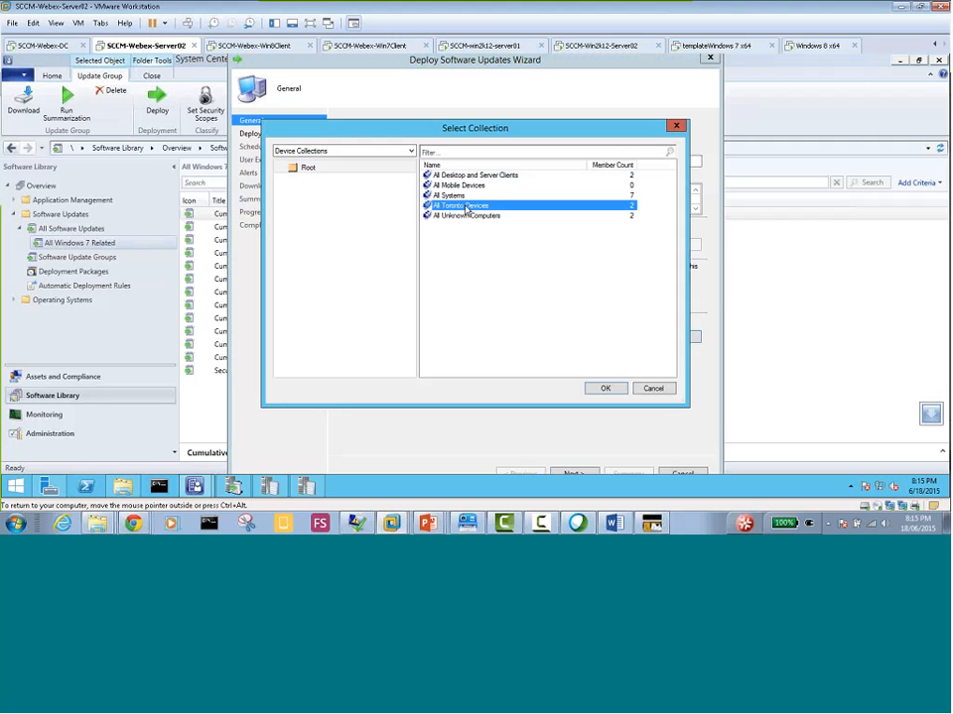
click(605, 389)
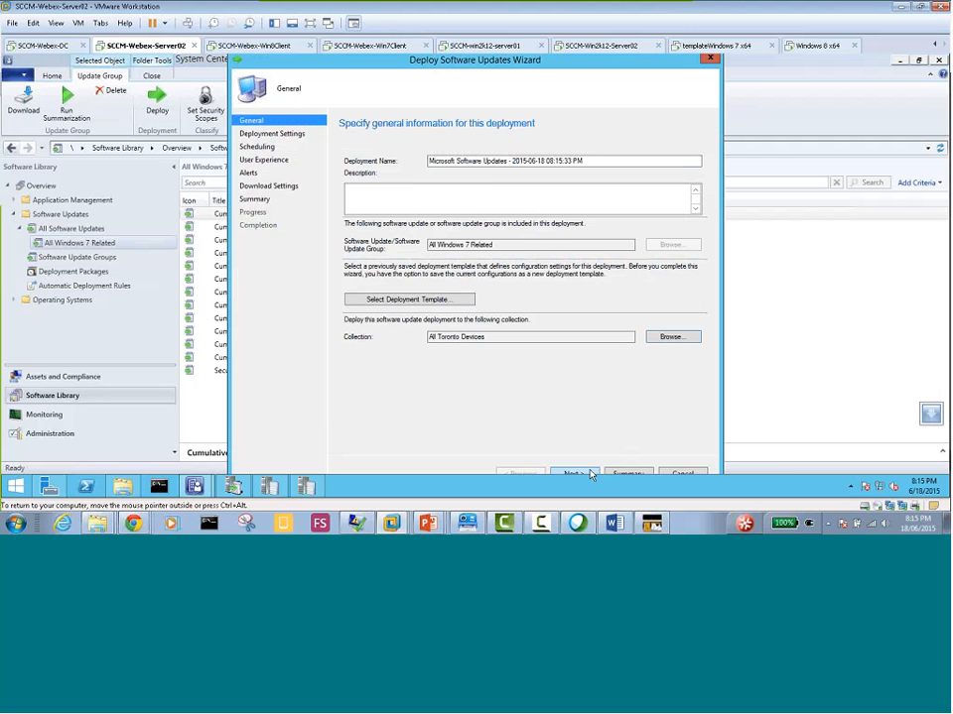
click(590, 475)
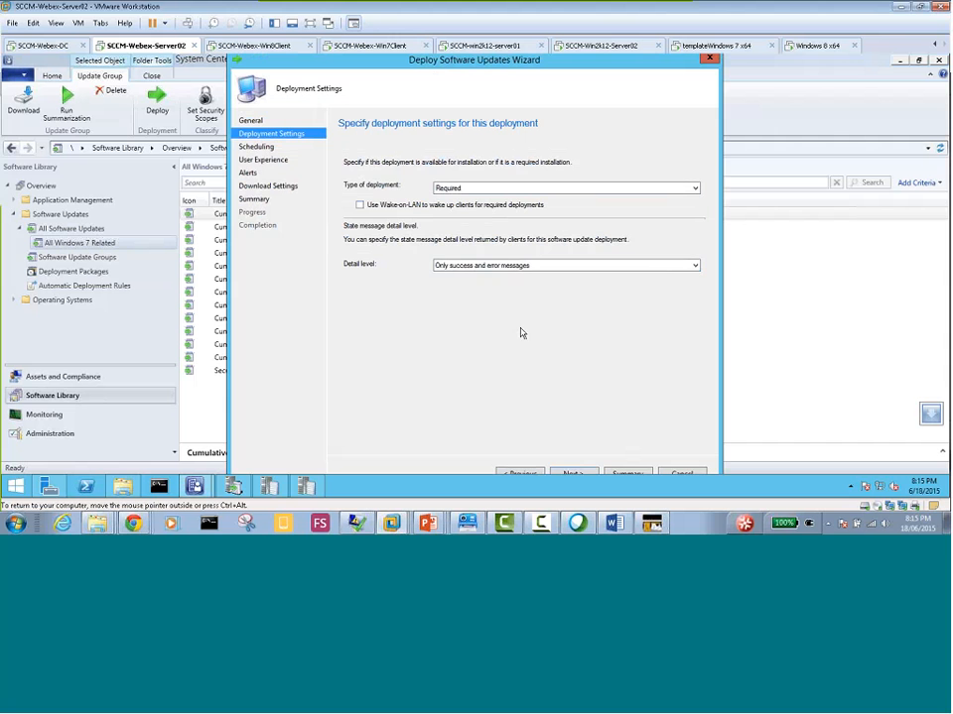
Set the deployment's installation deadline to as soon as possible and enable the alert for client compliance below 95 percent
click(566, 475)
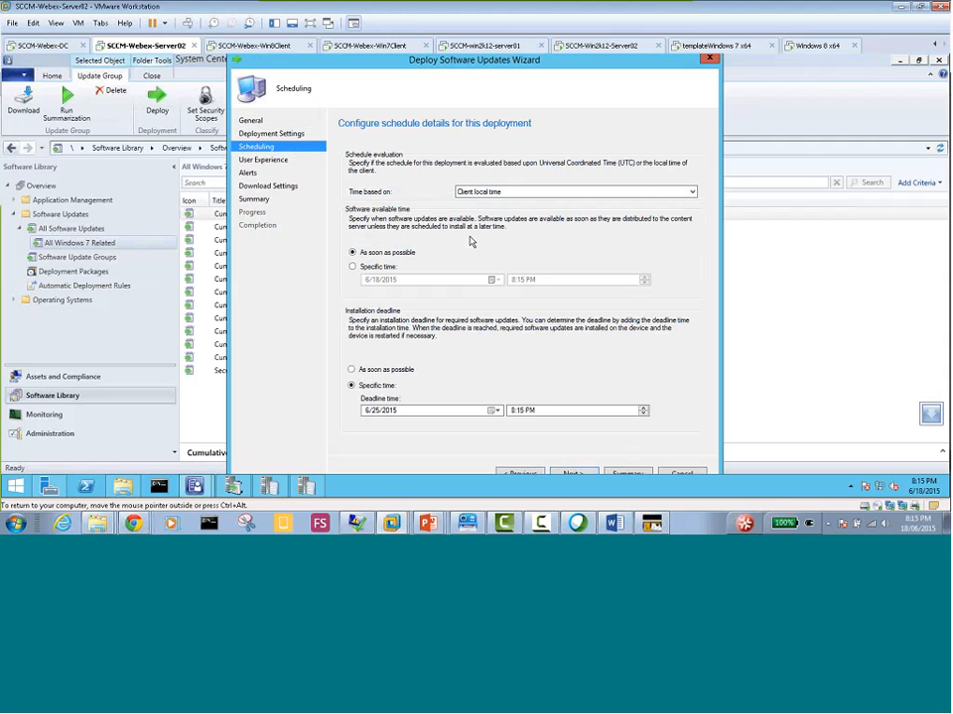
click(361, 370)
click(573, 475)
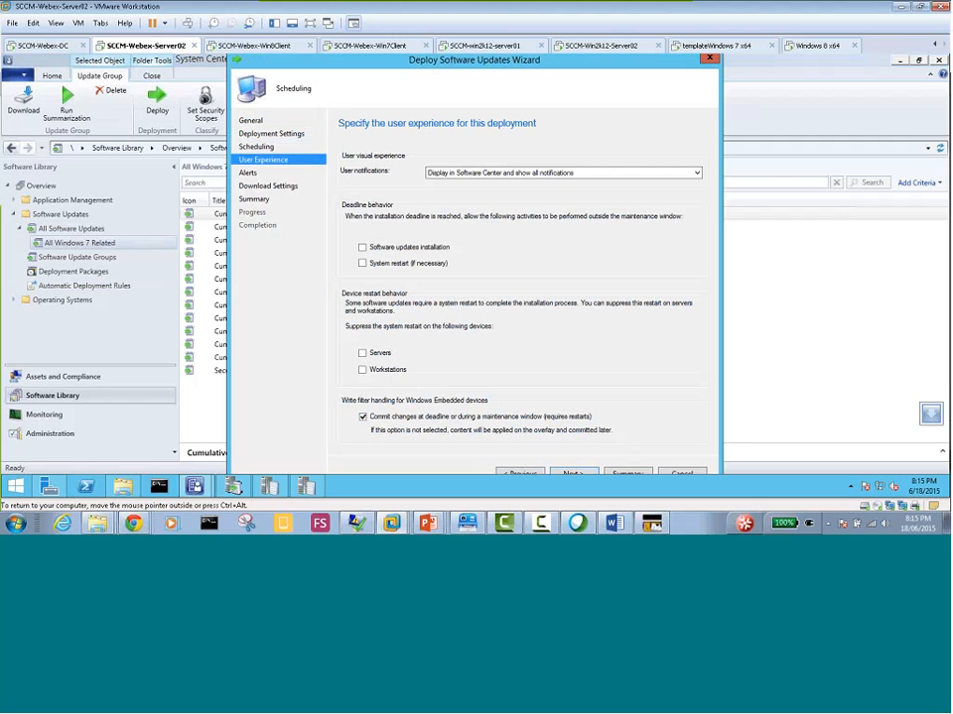
click(573, 475)
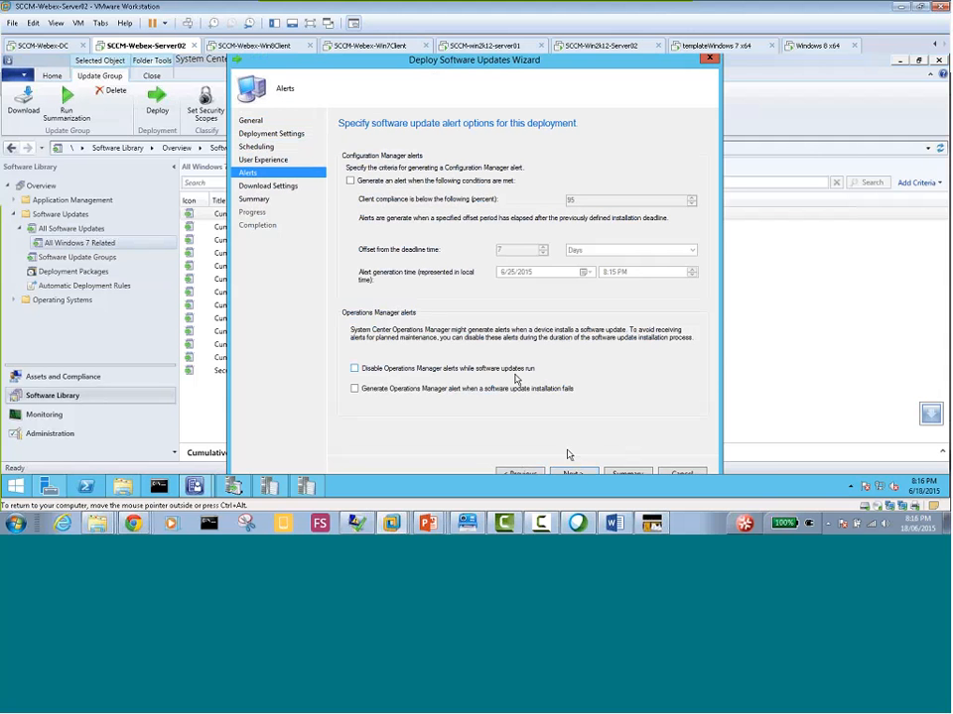
click(350, 180)
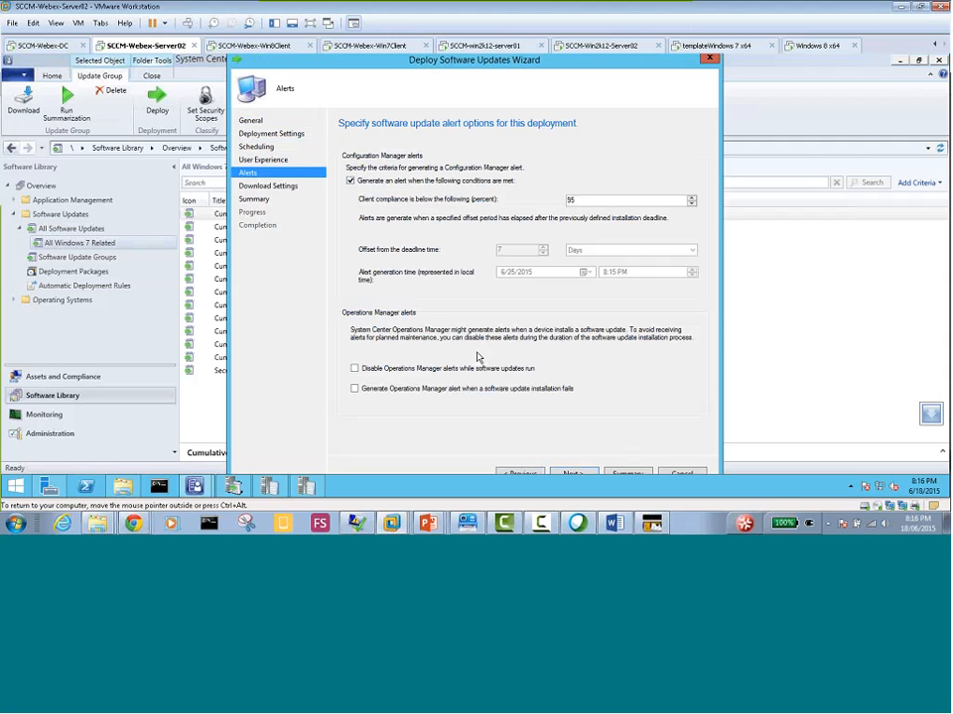
click(572, 474)
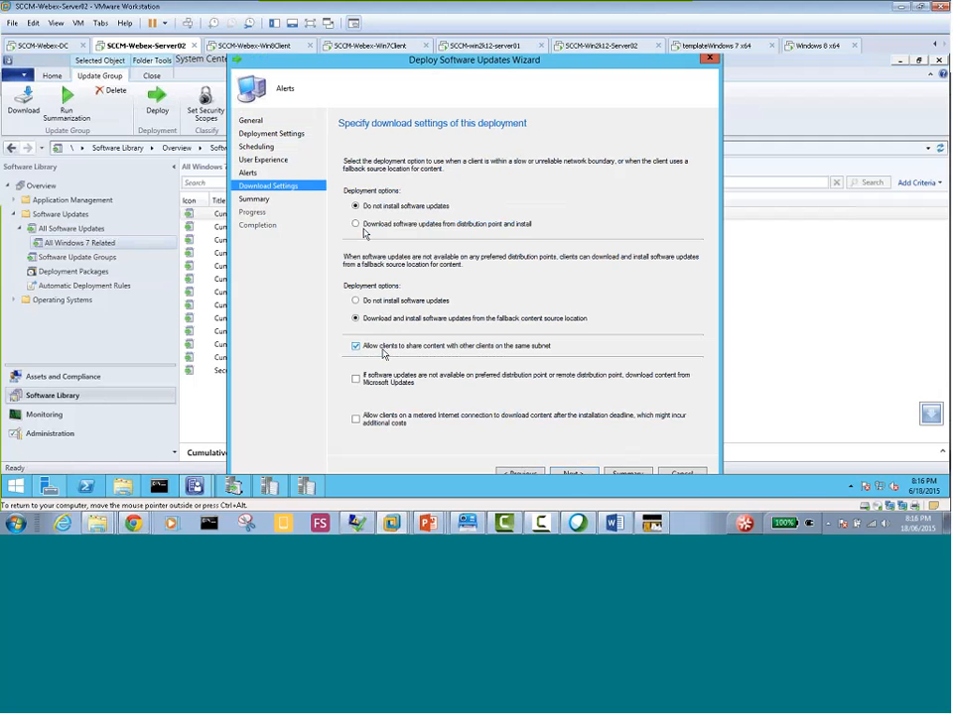
Choose to download software updates from the distribution point and install them for slow network boundaries, and complete the deployment
click(403, 225)
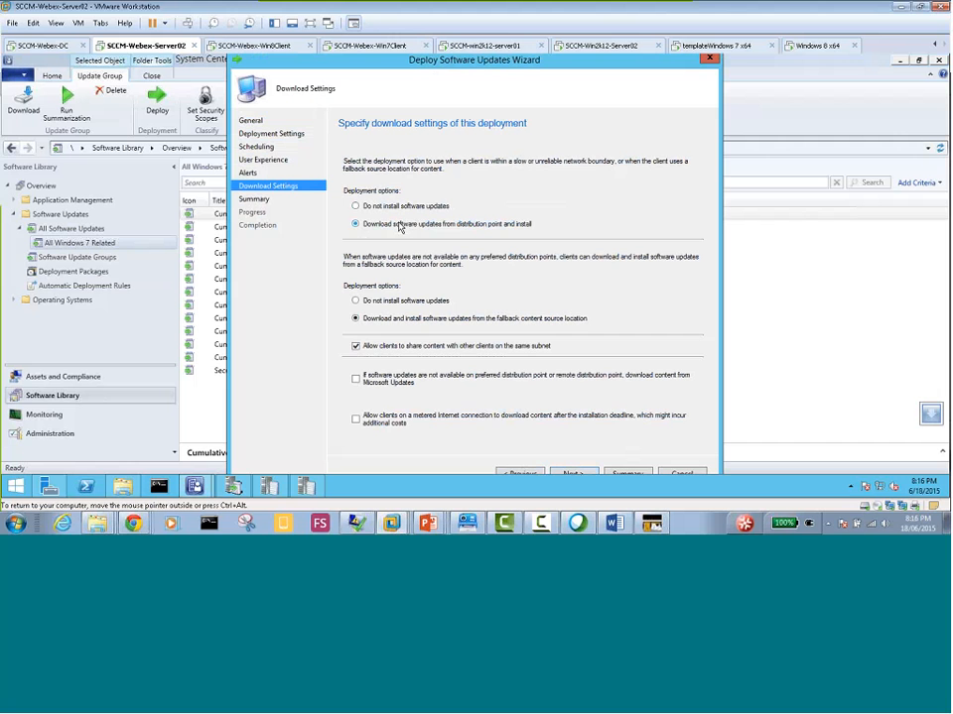
click(571, 473)
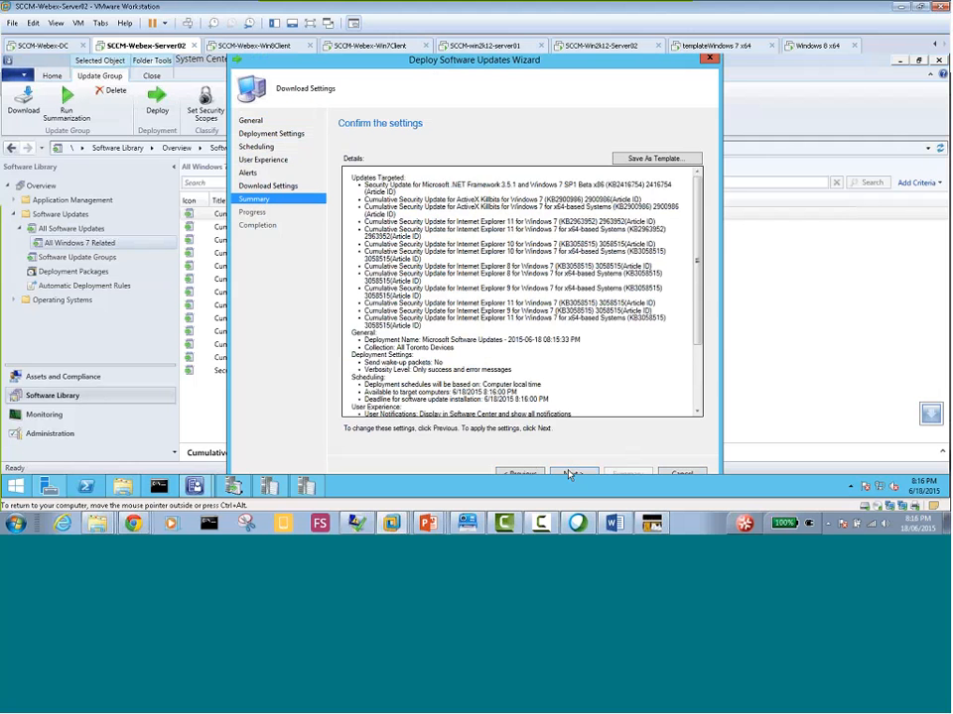
click(569, 474)
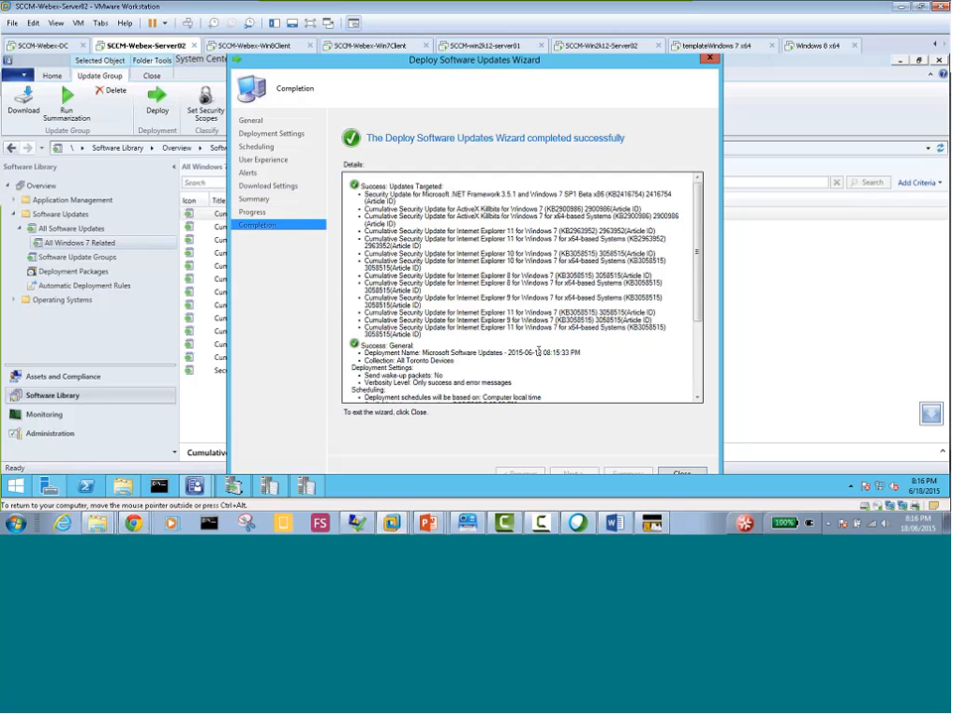
click(688, 476)
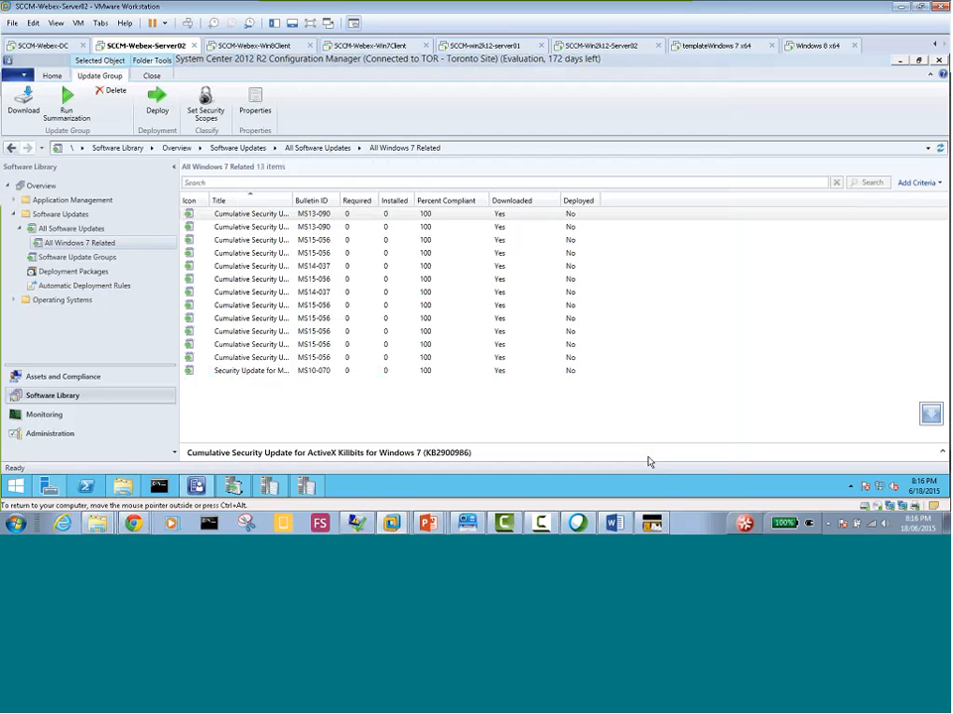
right_click(100, 252)
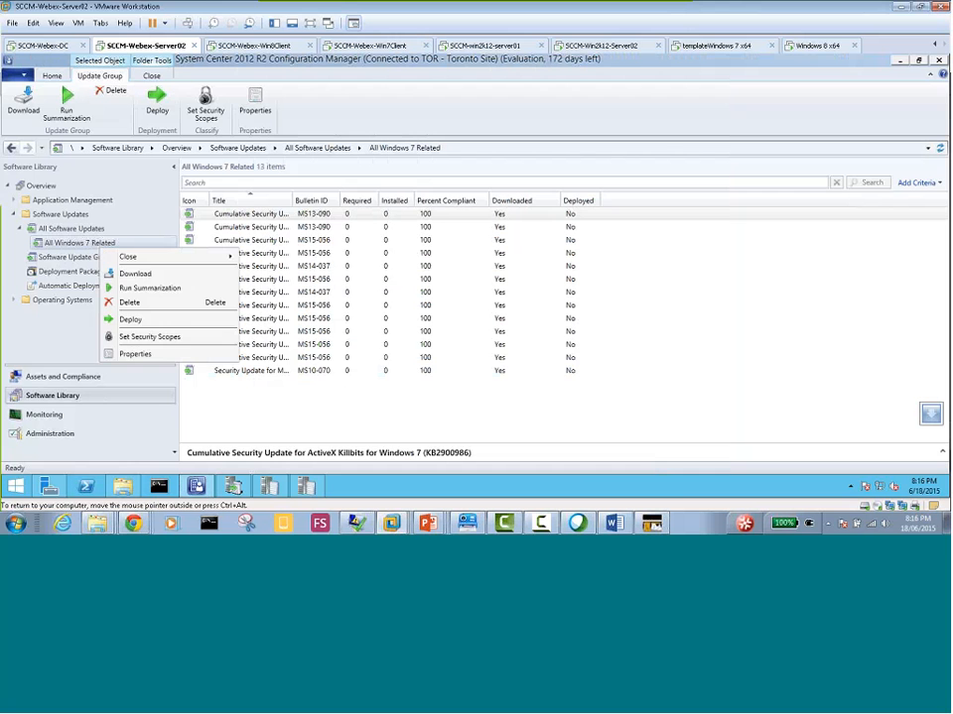
click(674, 320)
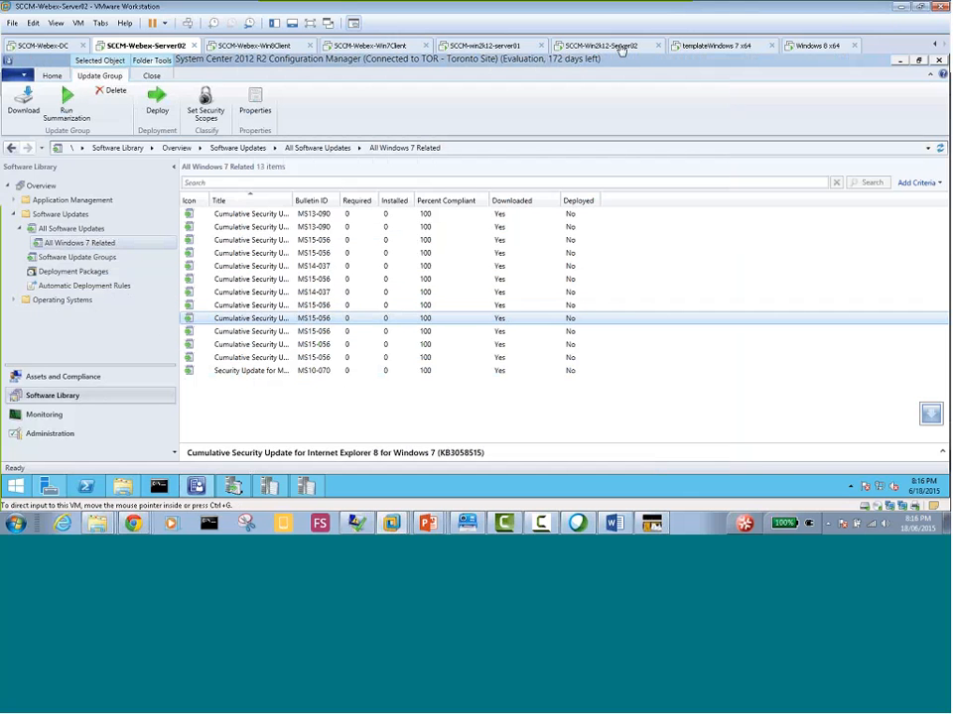
Switch to the SCCM-Webex-Win8Client virtual machine and unlock its Administrator session with the account password
click(258, 46)
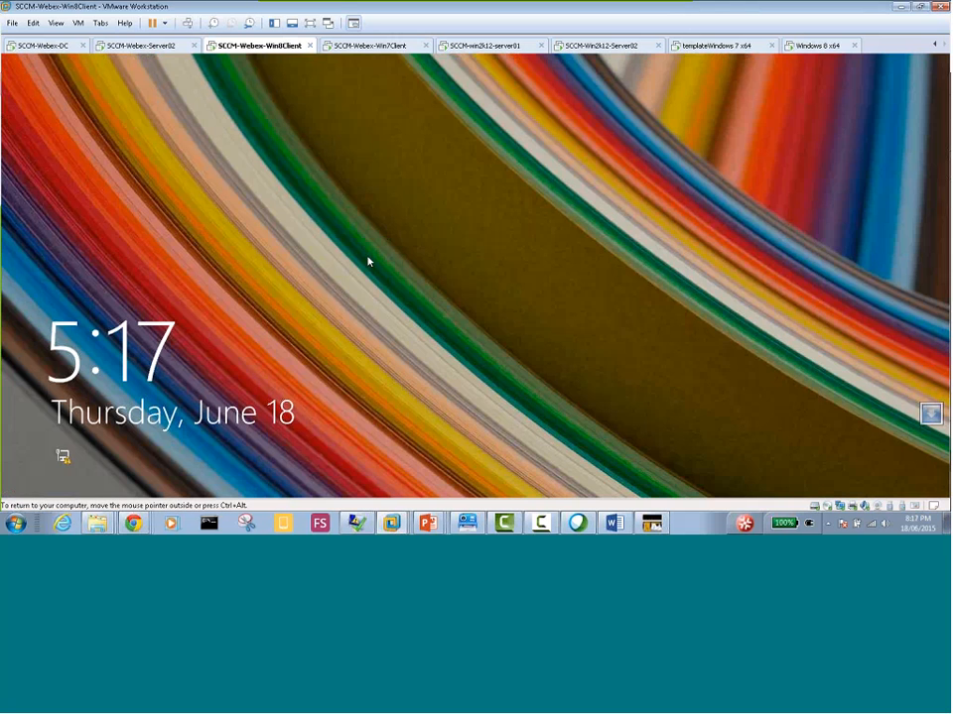
click(372, 260)
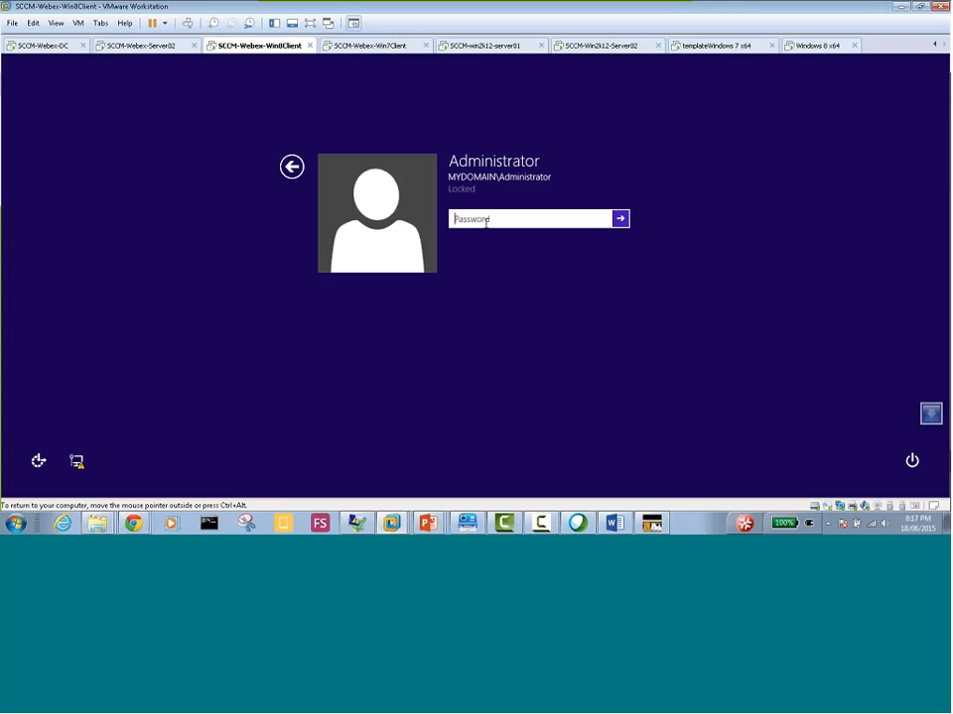
text(********)
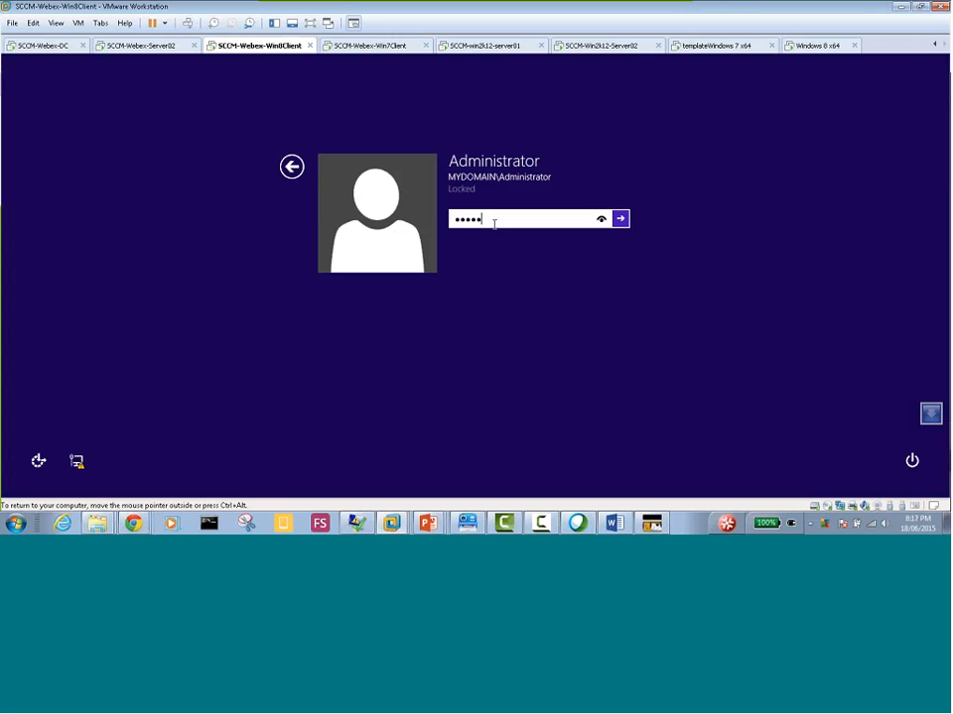
key(Return)
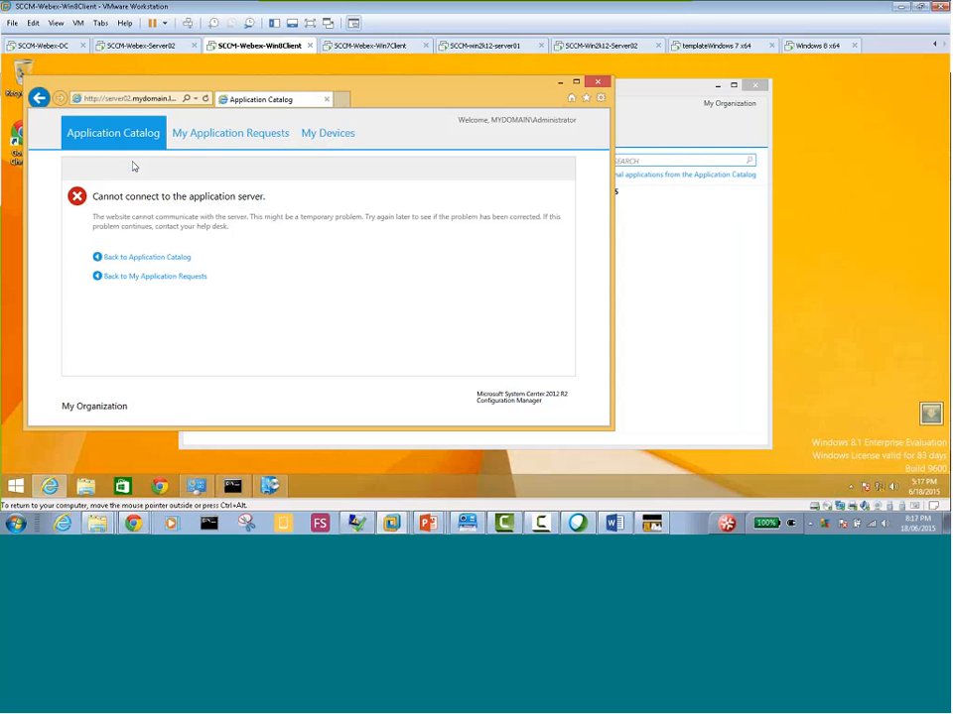
Bring Software Center to the front on the Windows 8 client and examine its installed software
click(688, 242)
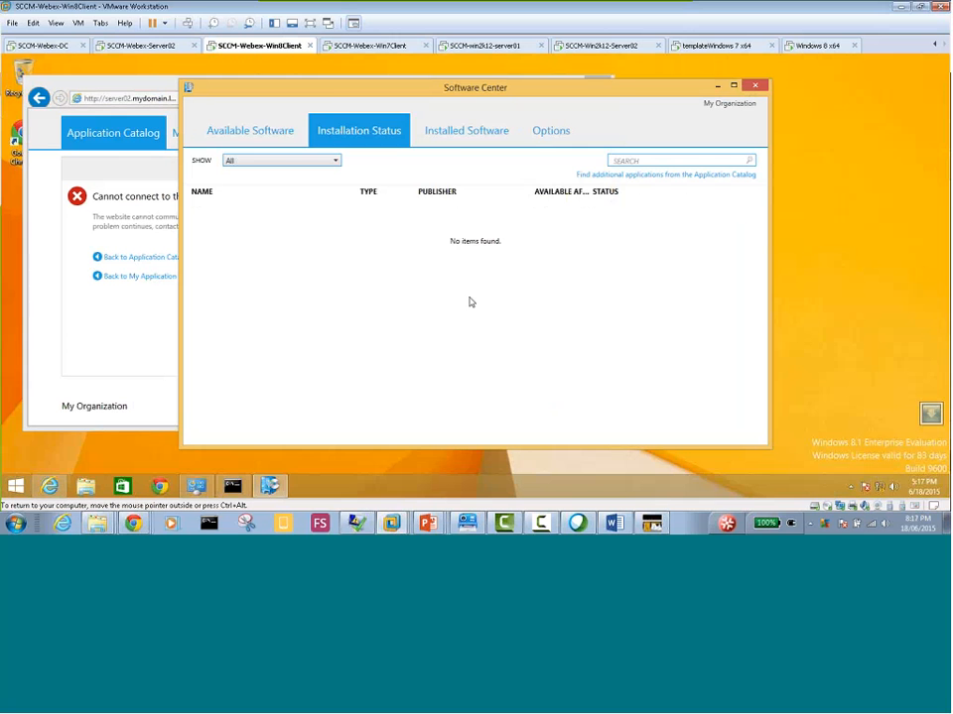
click(460, 133)
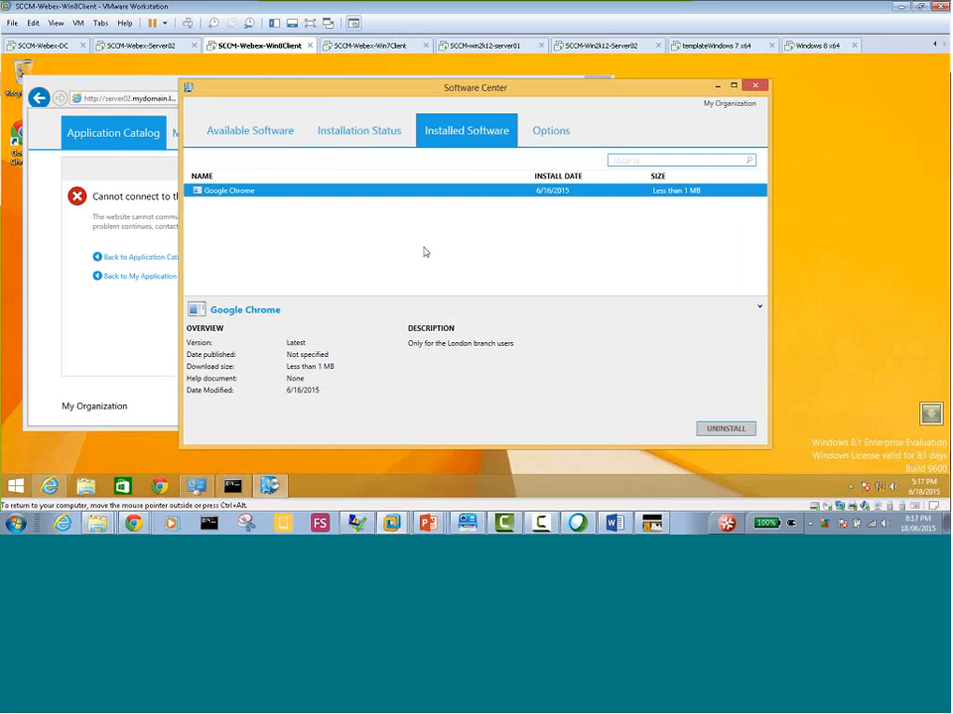
Check the installation status in Software Center, and review the Windows Update history in the client's Control Panel
click(341, 123)
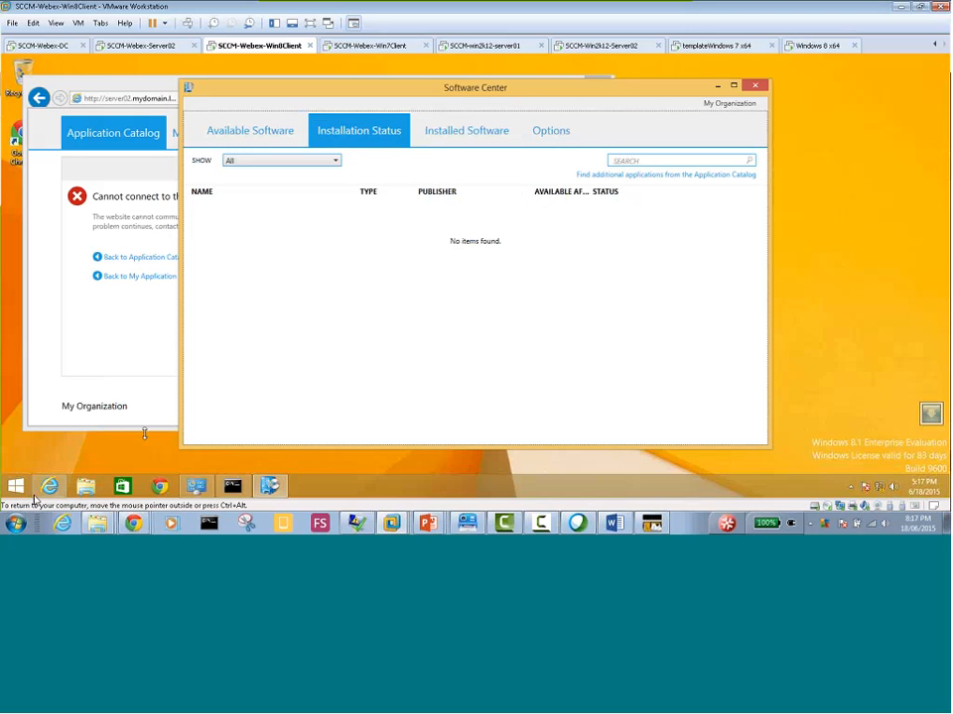
click(197, 485)
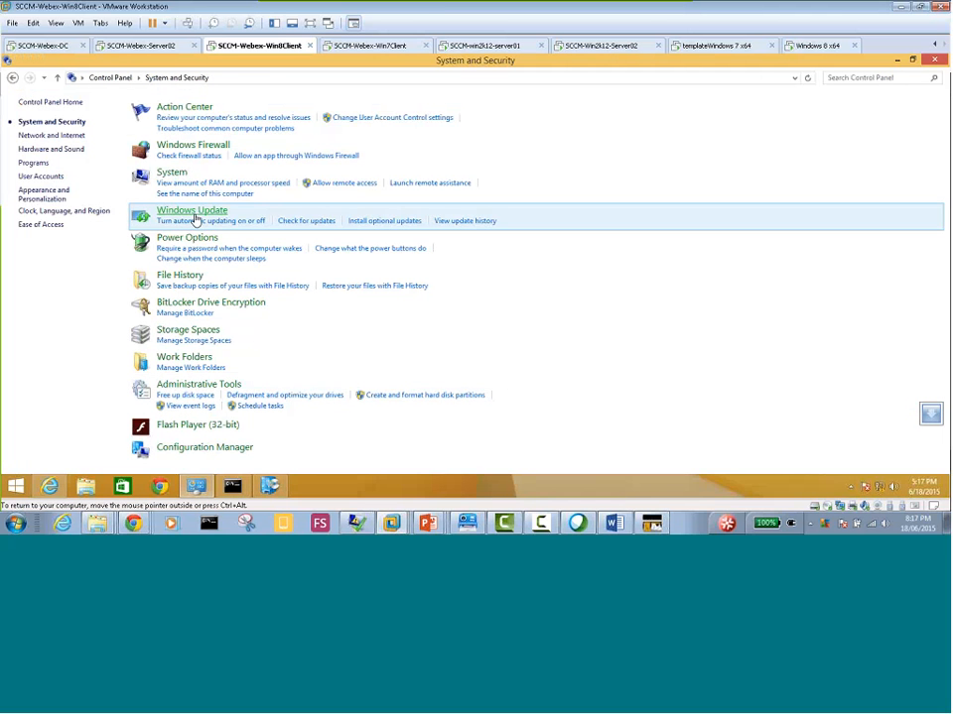
click(194, 215)
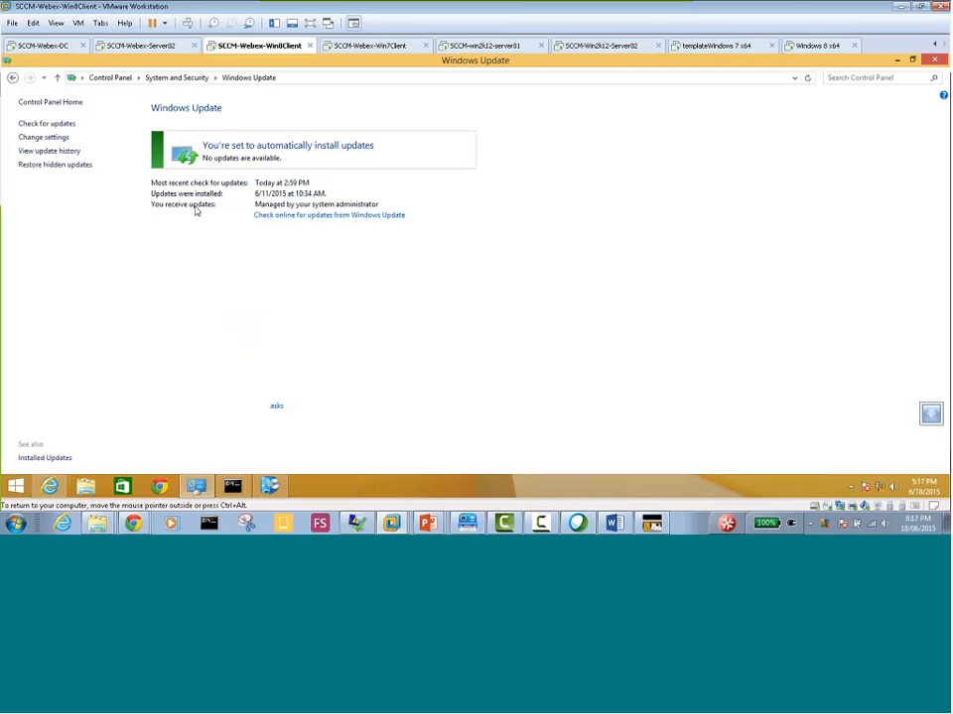
click(44, 151)
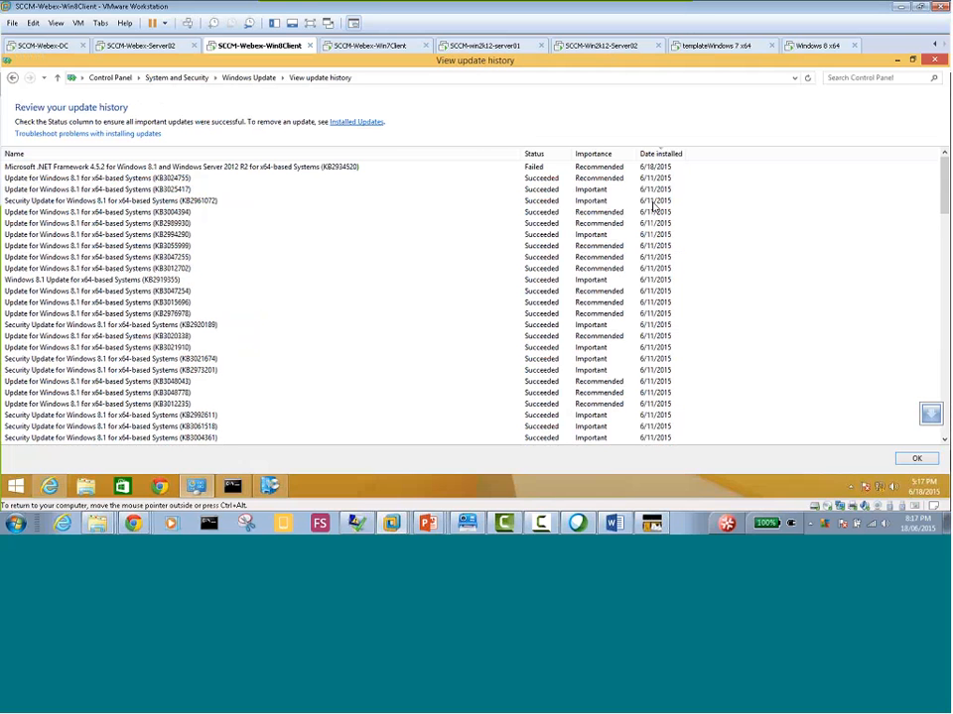
click(653, 202)
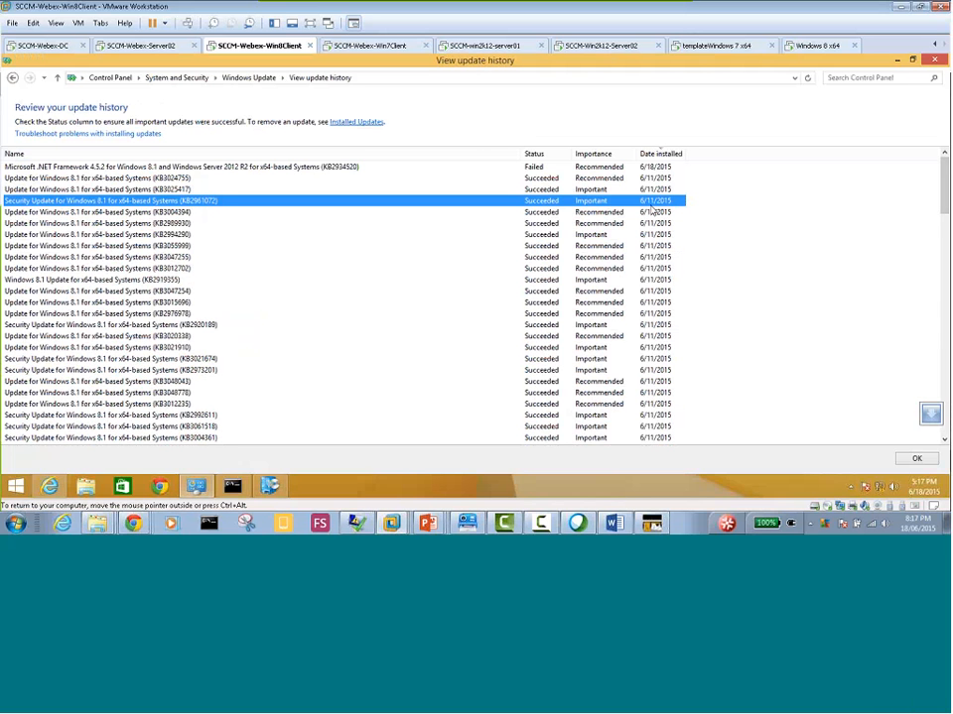
drag(944, 193, 944, 154)
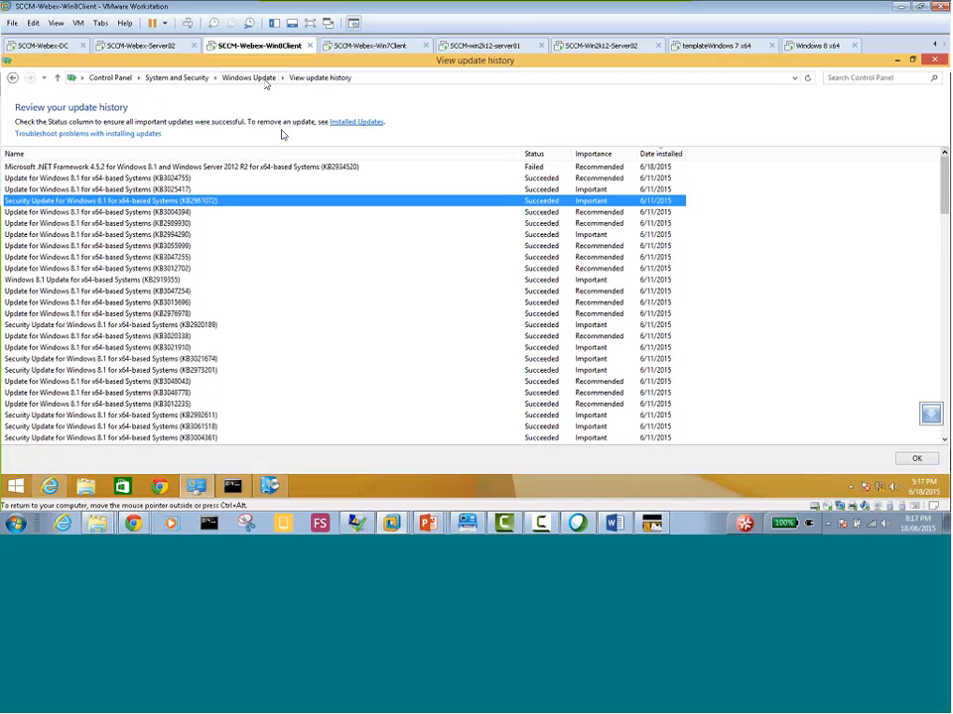
Review how Windows Update is set to install updates on the Windows 8 client, leaving the settings as they are
click(244, 79)
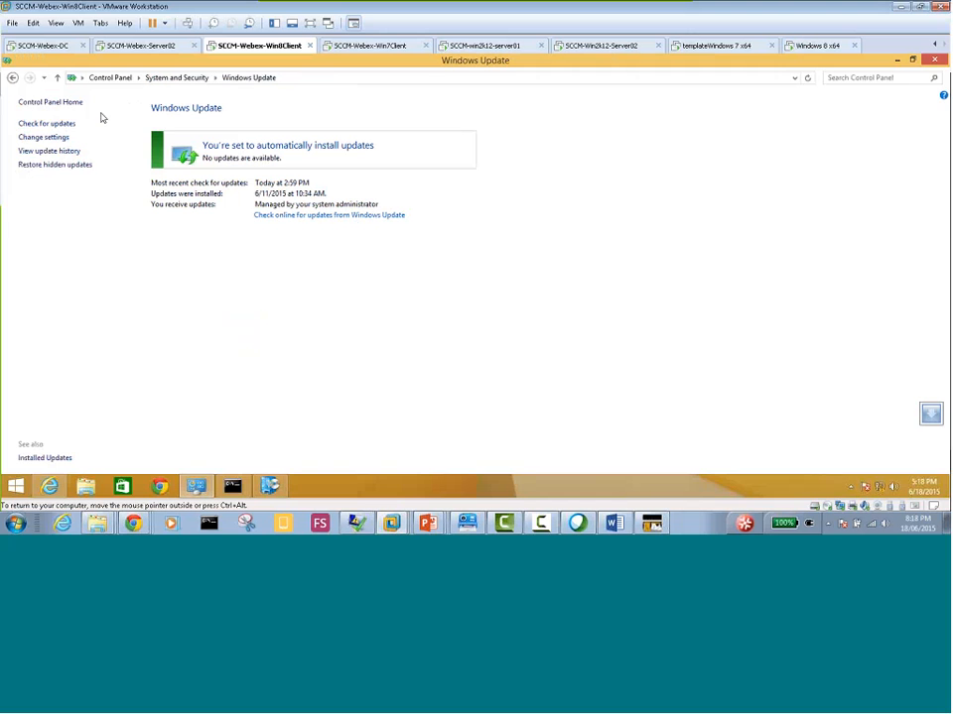
click(43, 139)
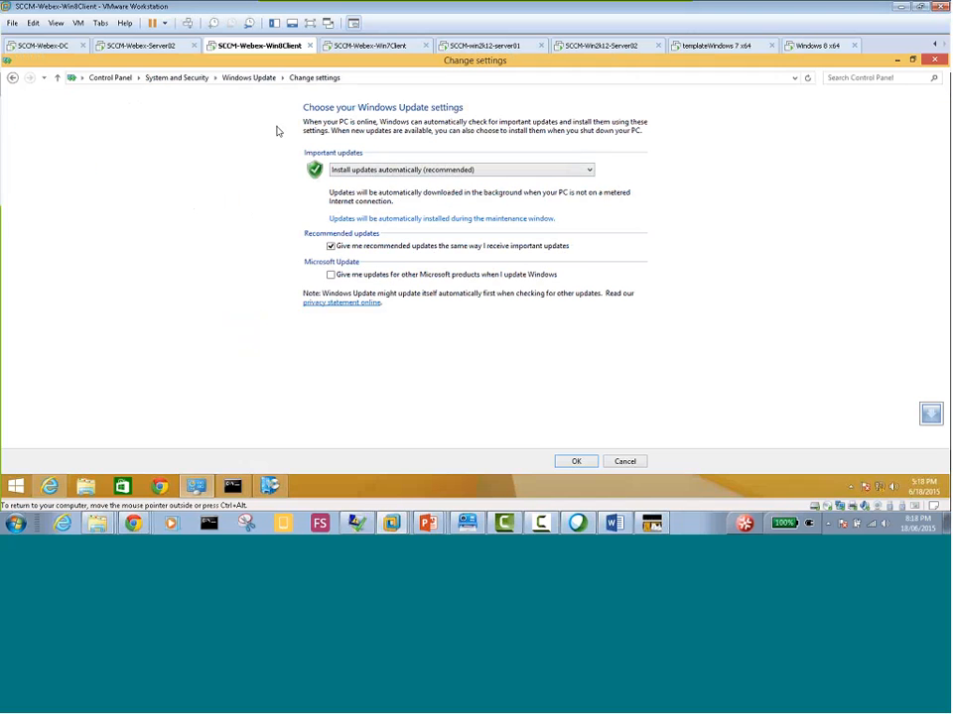
click(248, 78)
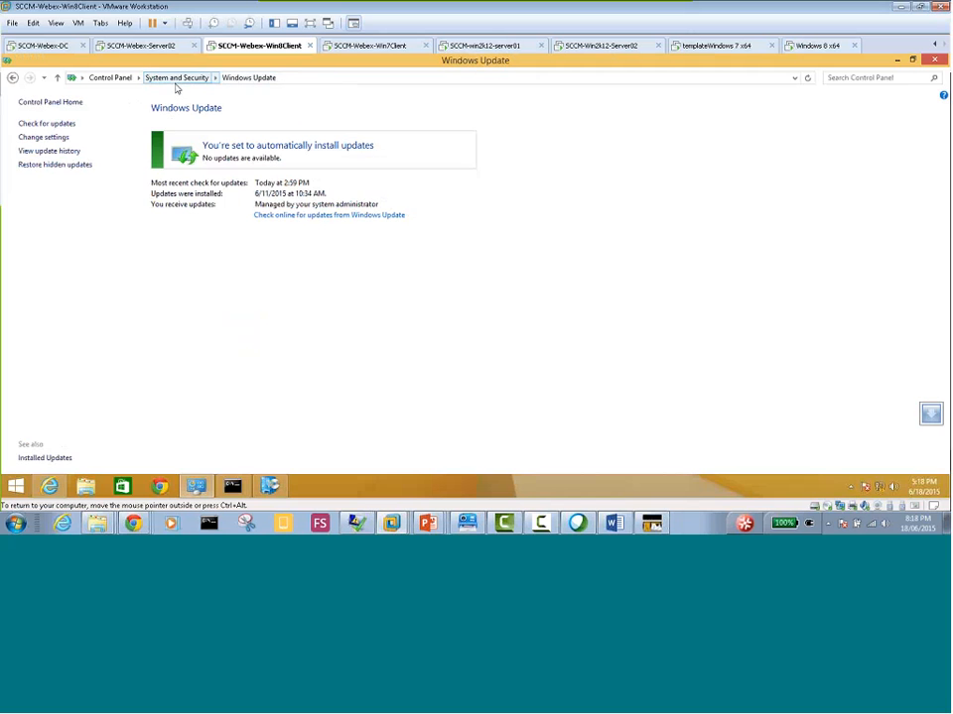
Run the Software Updates Deployment Evaluation Cycle from the Configuration Manager client properties under System and Security
click(186, 83)
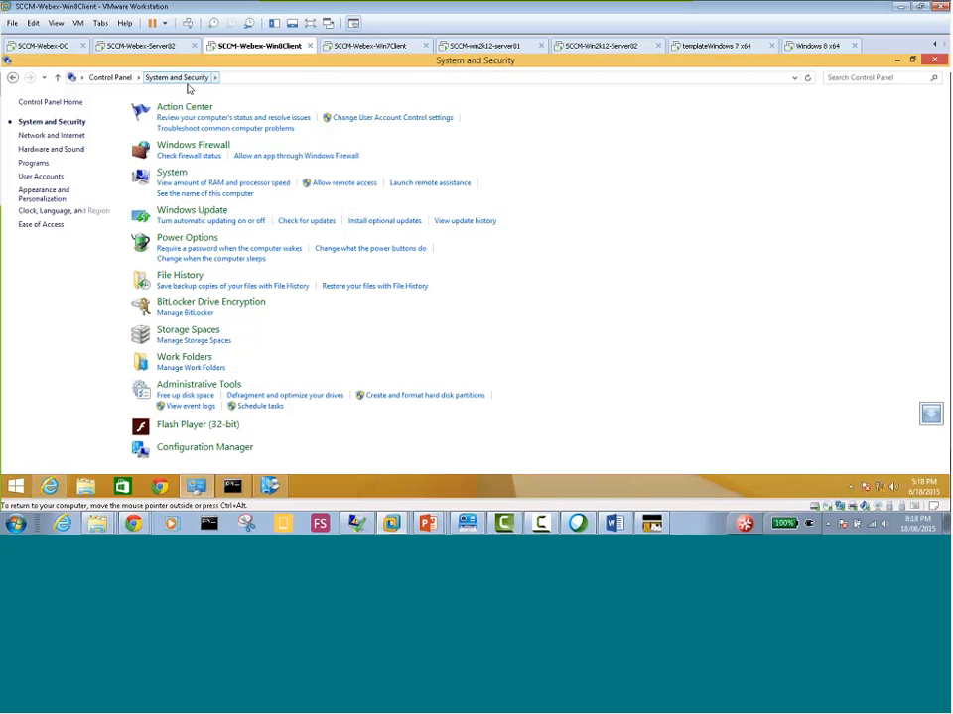
click(223, 448)
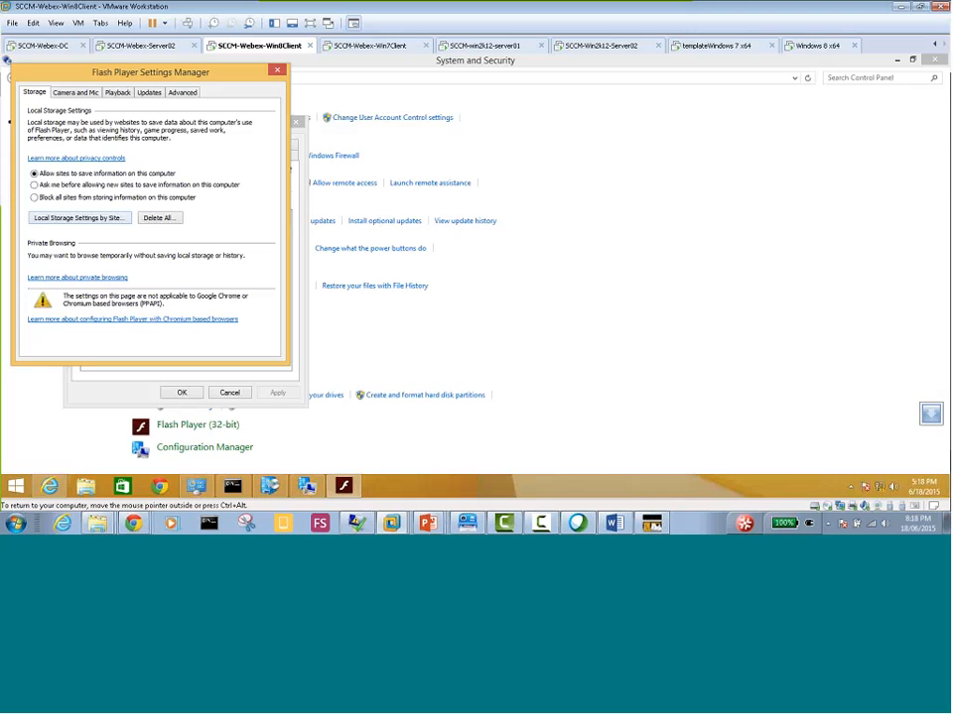
click(277, 69)
click(177, 158)
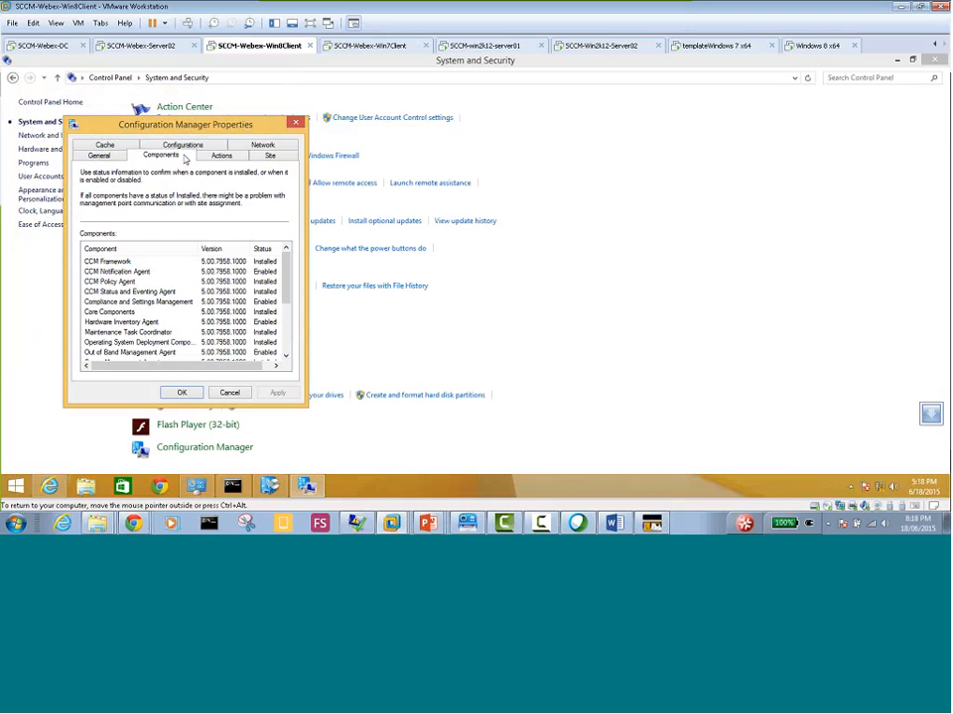
click(219, 157)
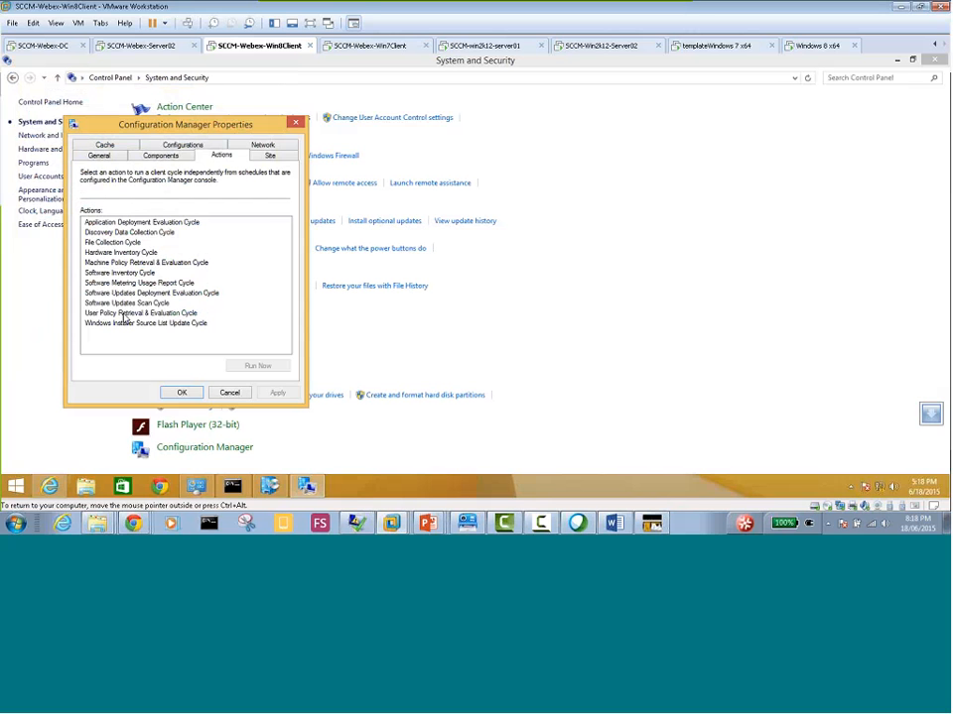
click(125, 303)
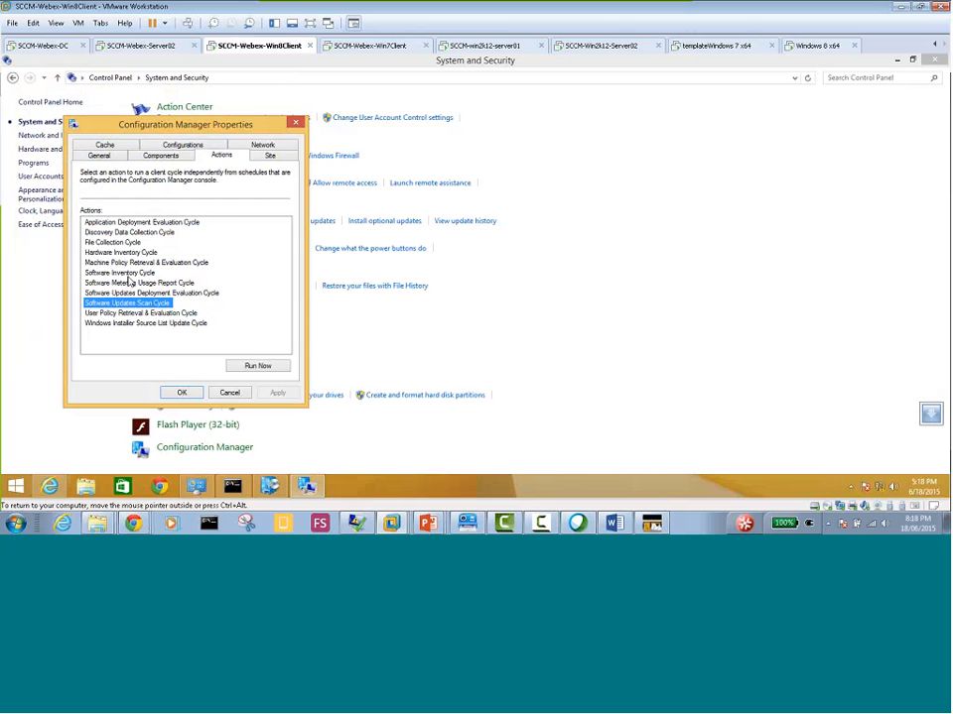
click(129, 293)
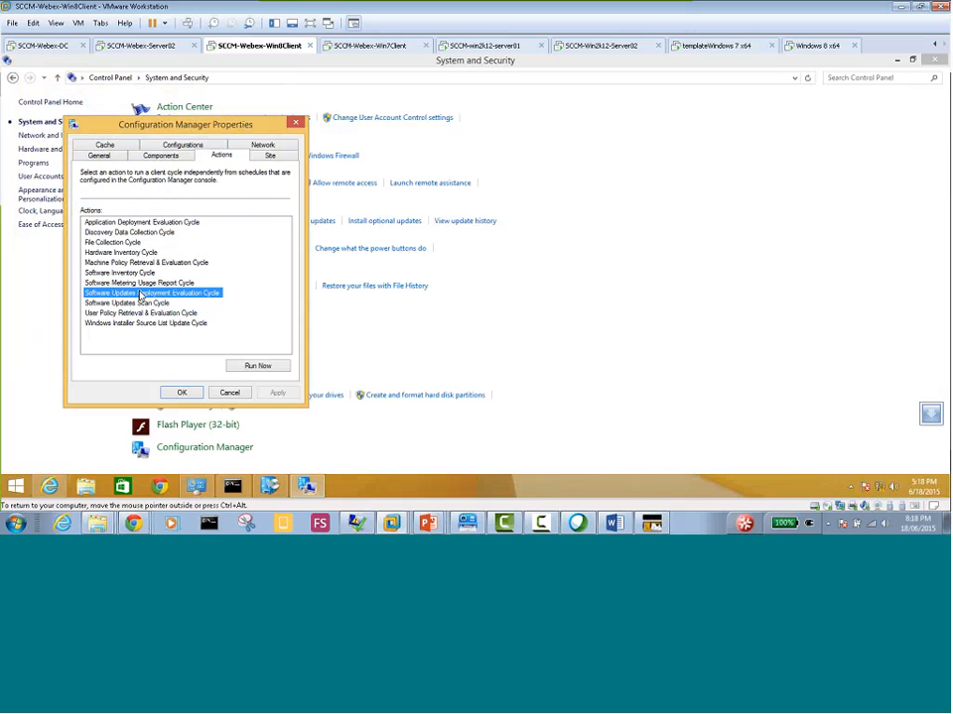
click(257, 366)
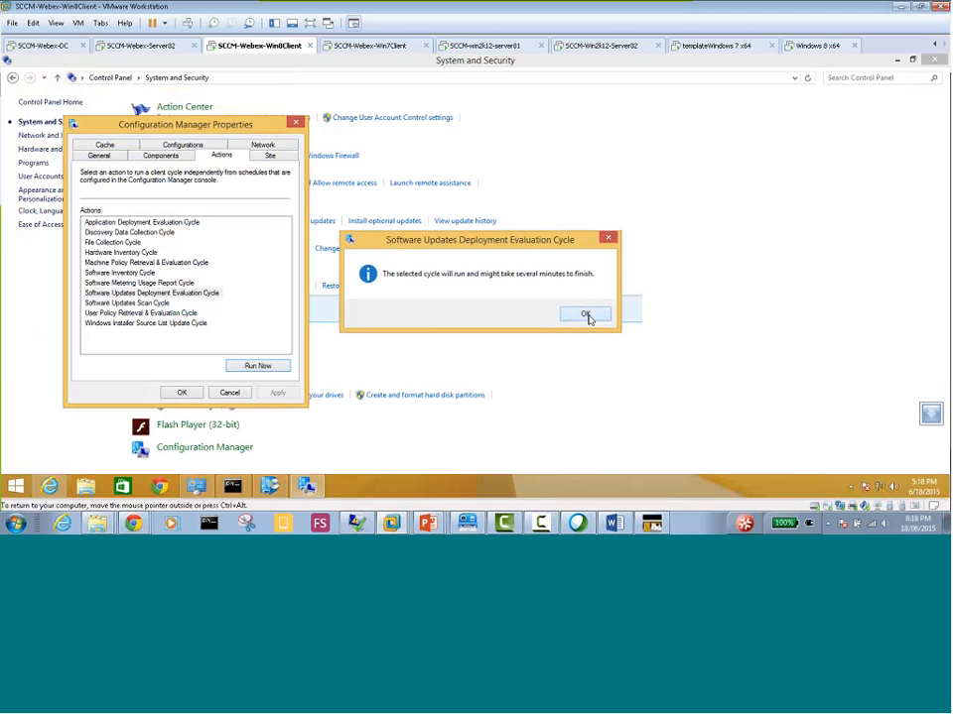
click(584, 315)
Run the Software Updates Scan Cycle and close the Configuration Manager properties
click(138, 303)
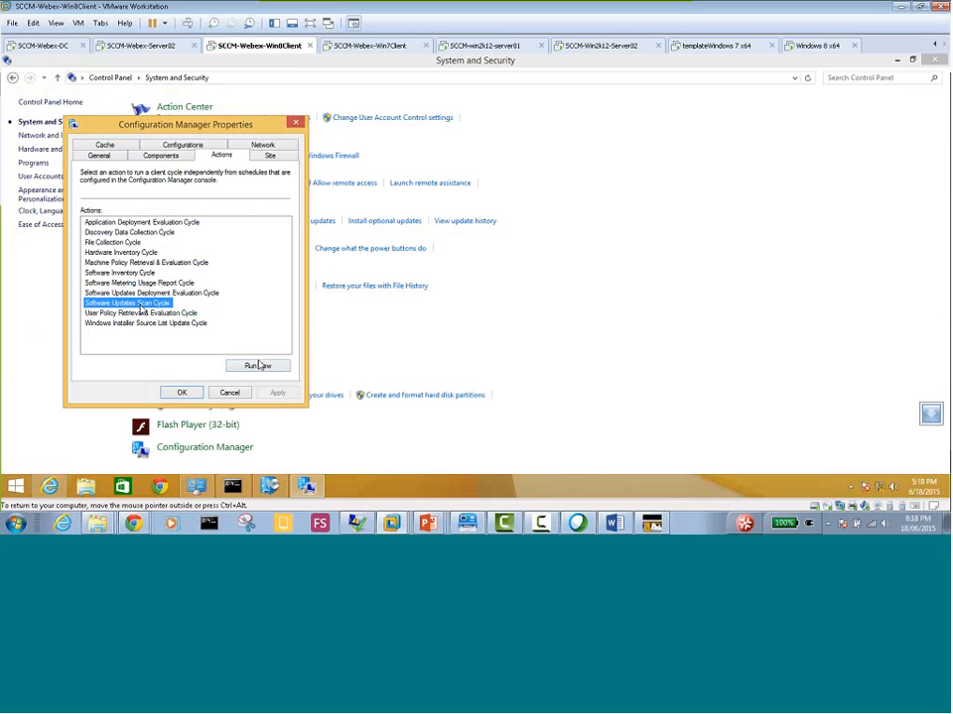
click(258, 366)
click(569, 313)
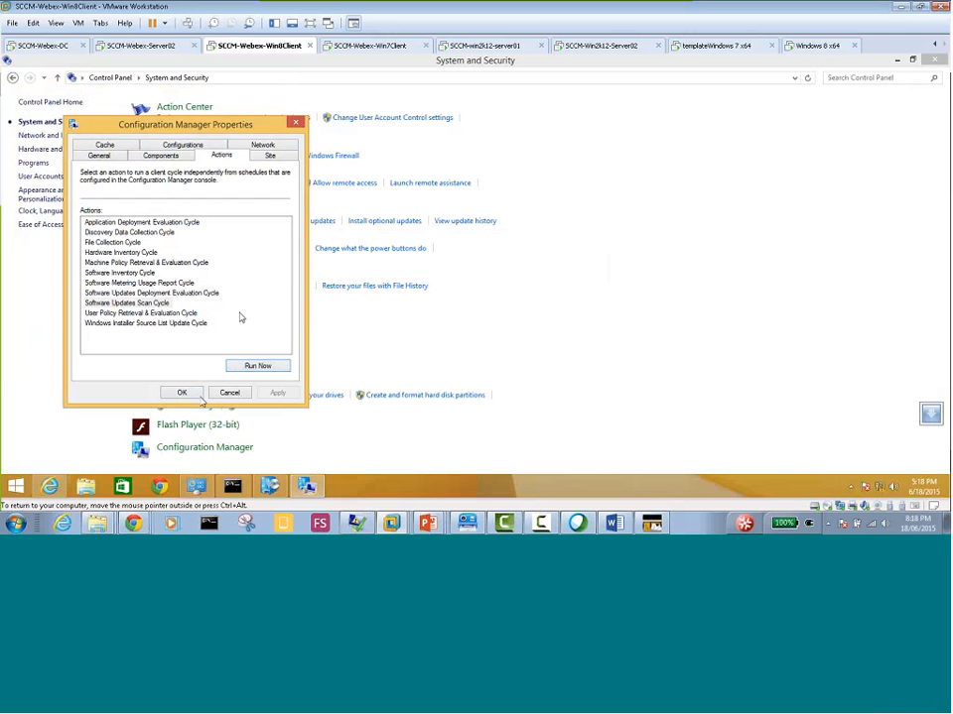
click(182, 393)
Switch to the SCCM-Webex-Win7Client virtual machine and examine Software Center's installation status, installed software and options
click(363, 46)
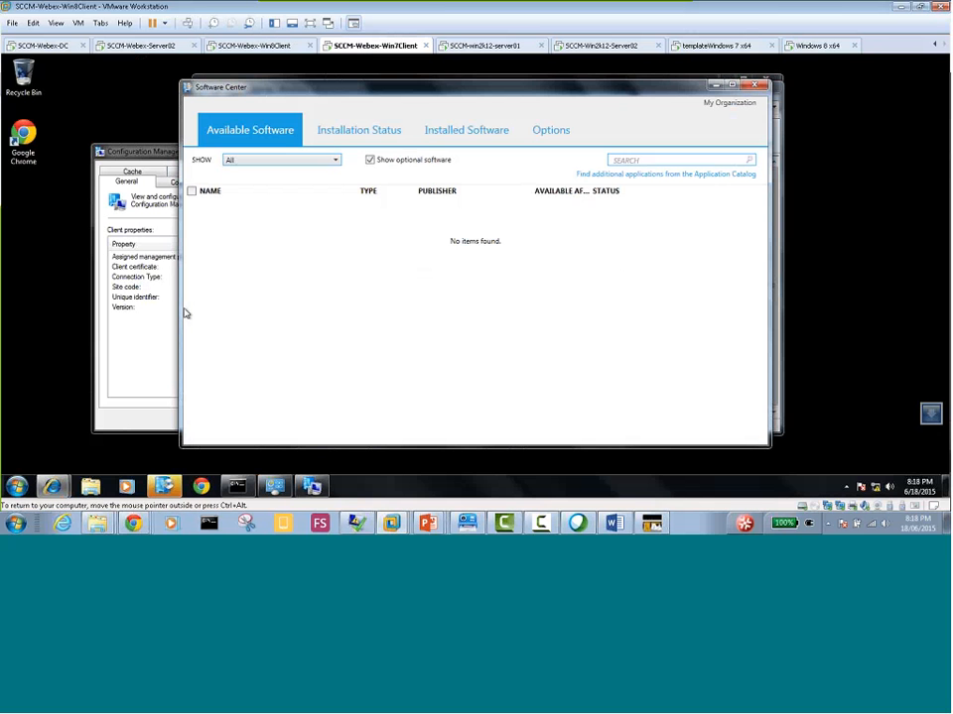
click(363, 132)
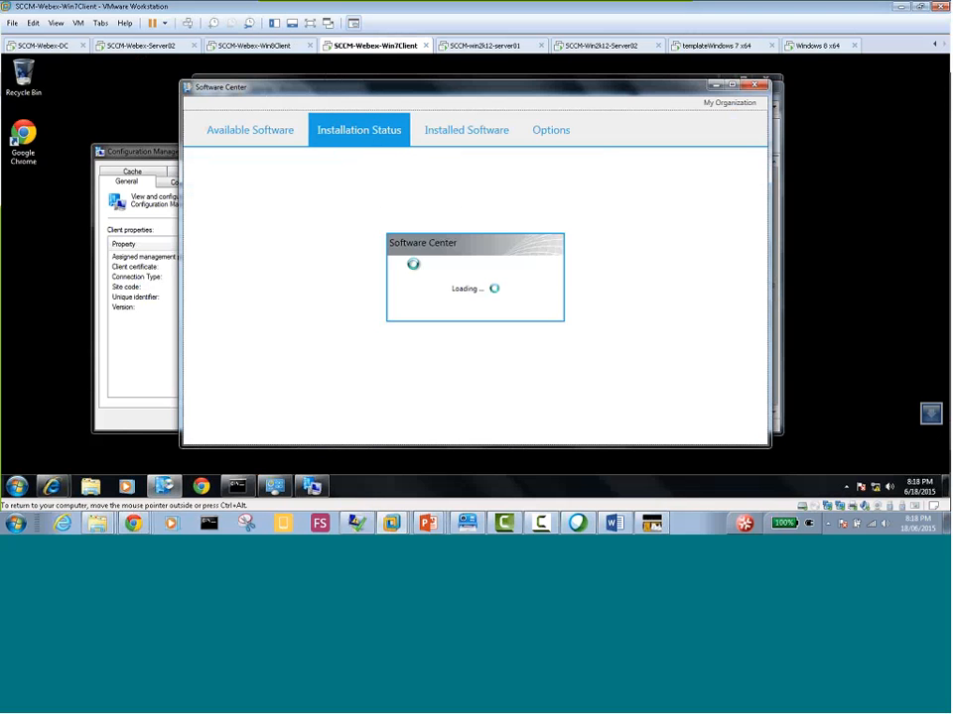
click(474, 133)
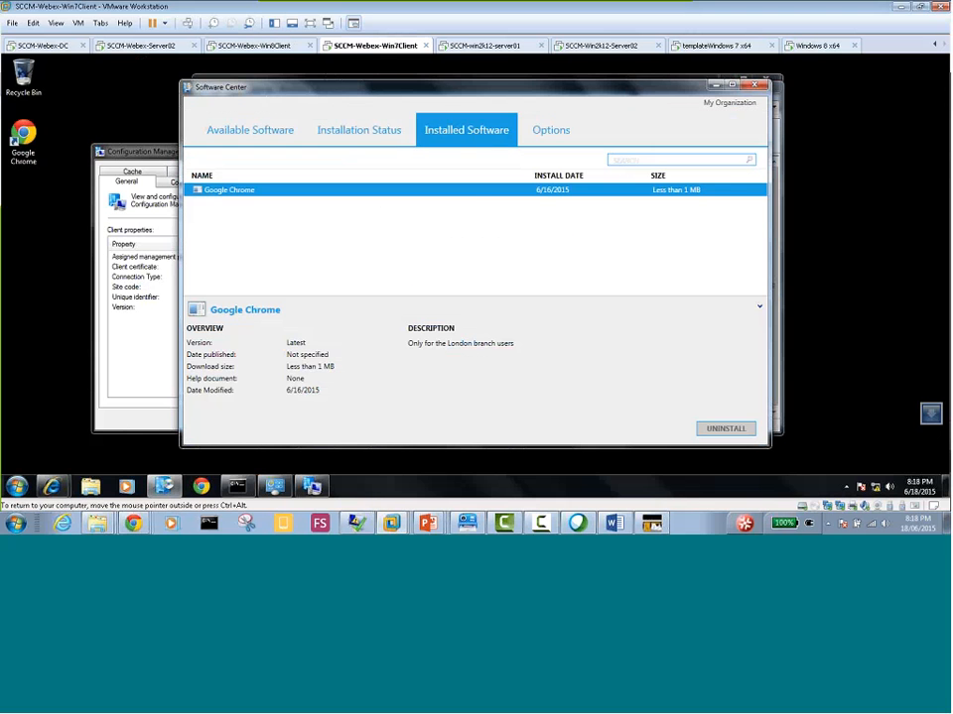
click(550, 138)
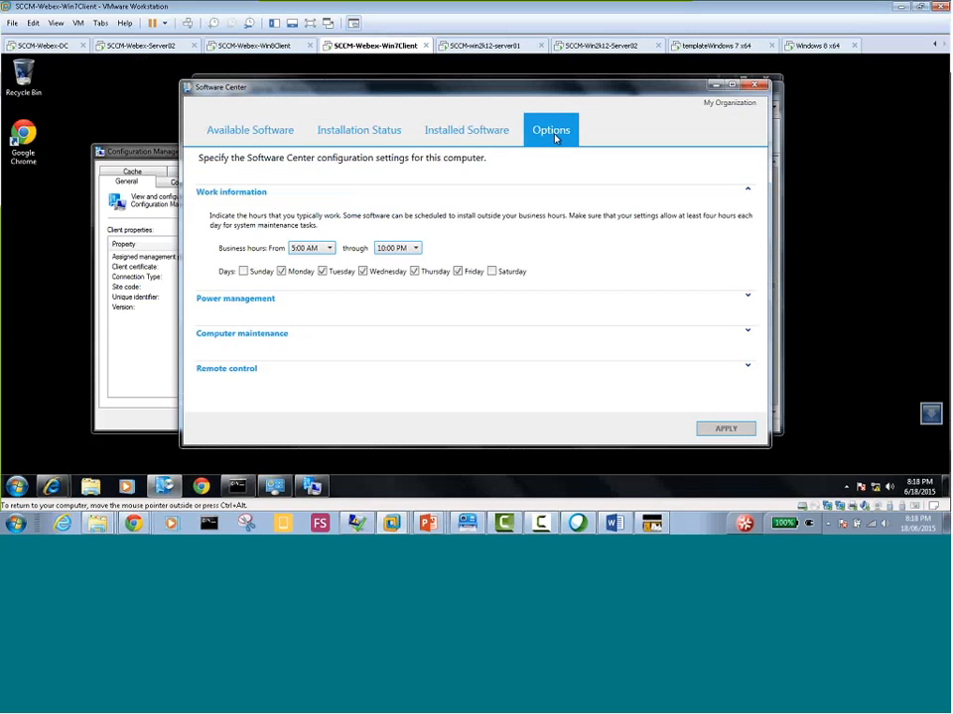
click(476, 132)
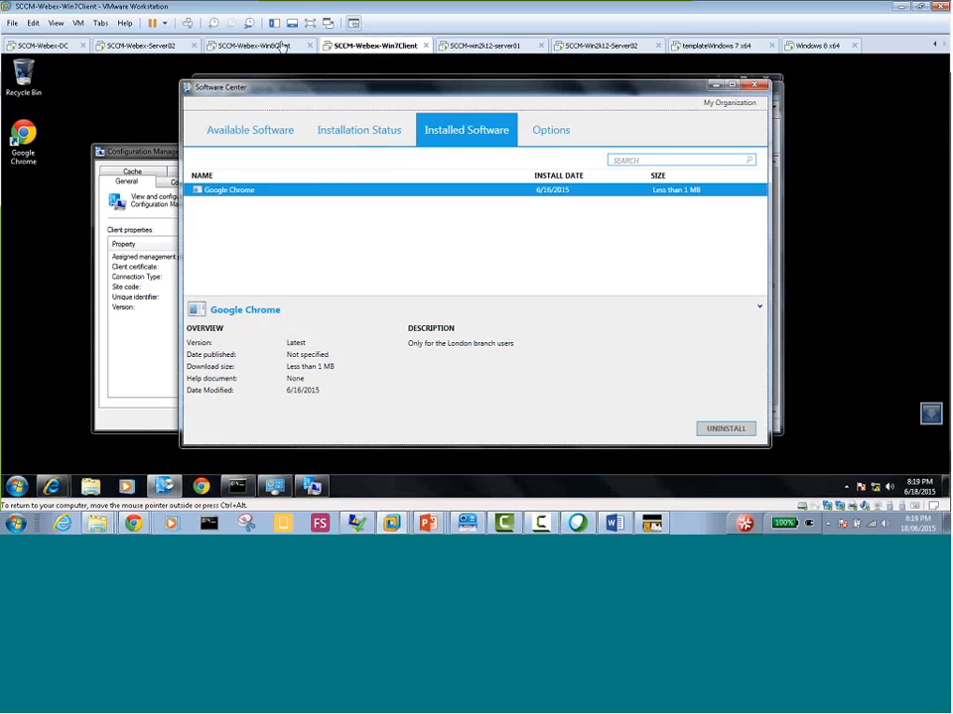
Switch to the IT_Prof_Courses_SCCM_2012_R2_Day04 PowerPoint slide show and go through the update deployment slides up to the restart notification
mouse_move(427, 522)
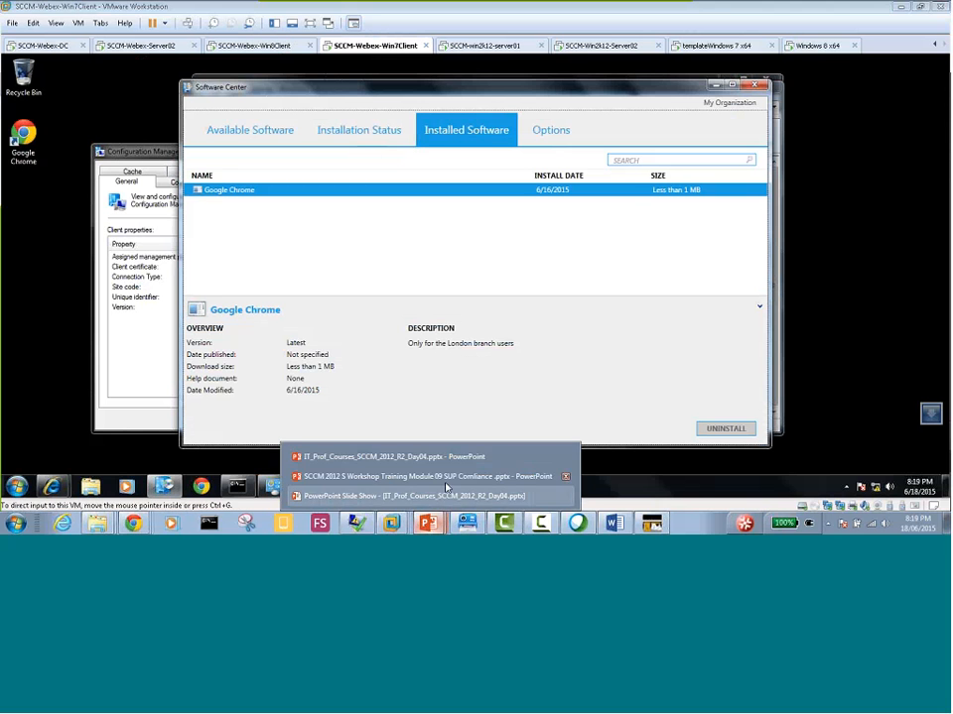
click(447, 490)
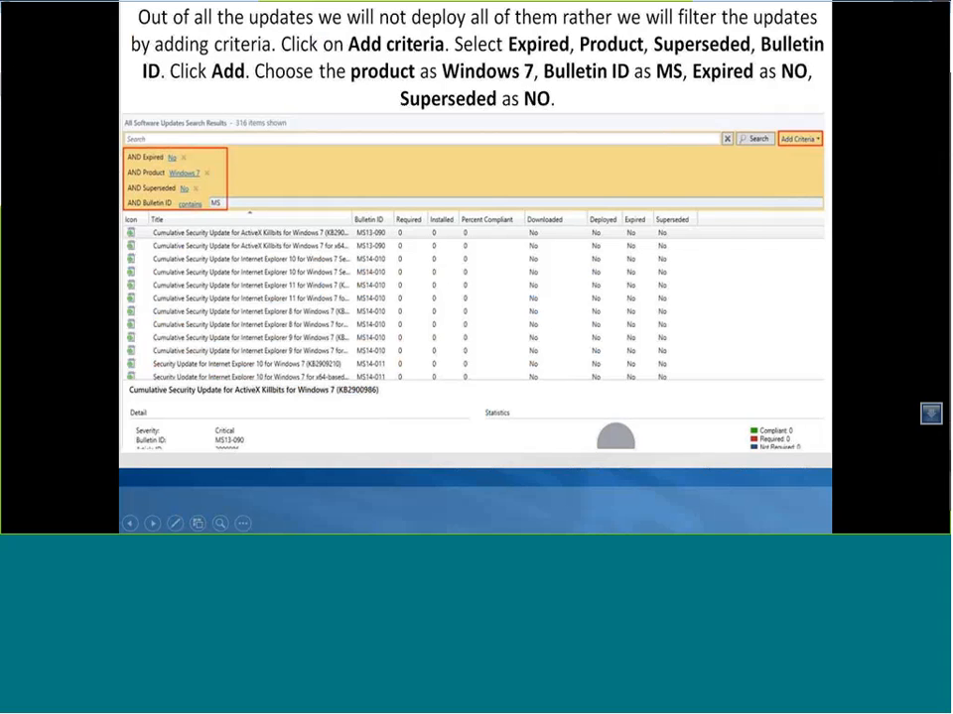
click(566, 367)
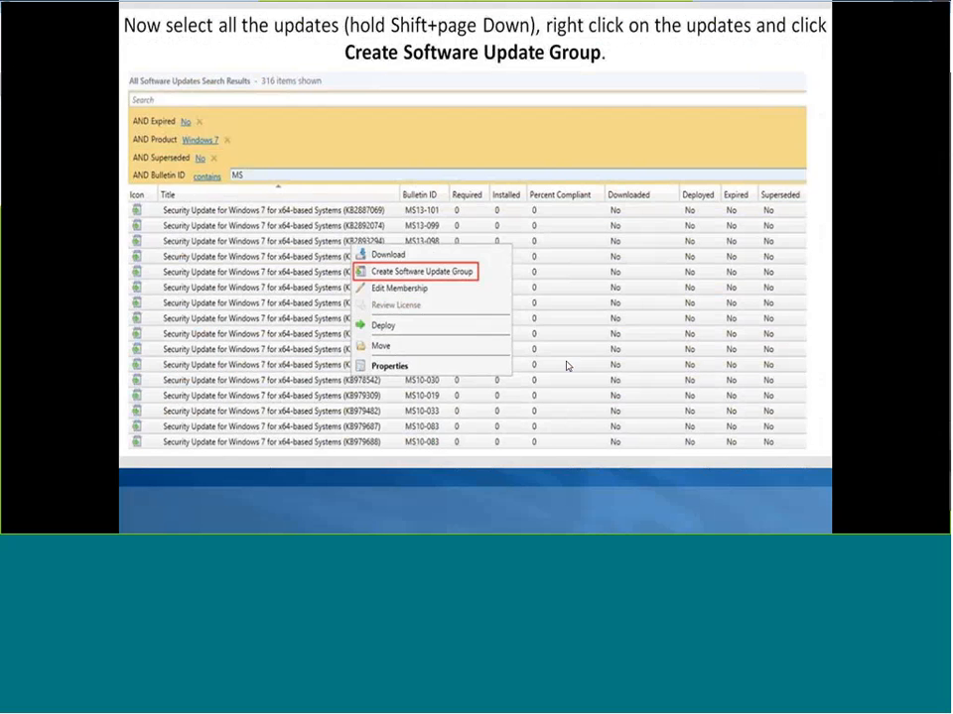
click(566, 366)
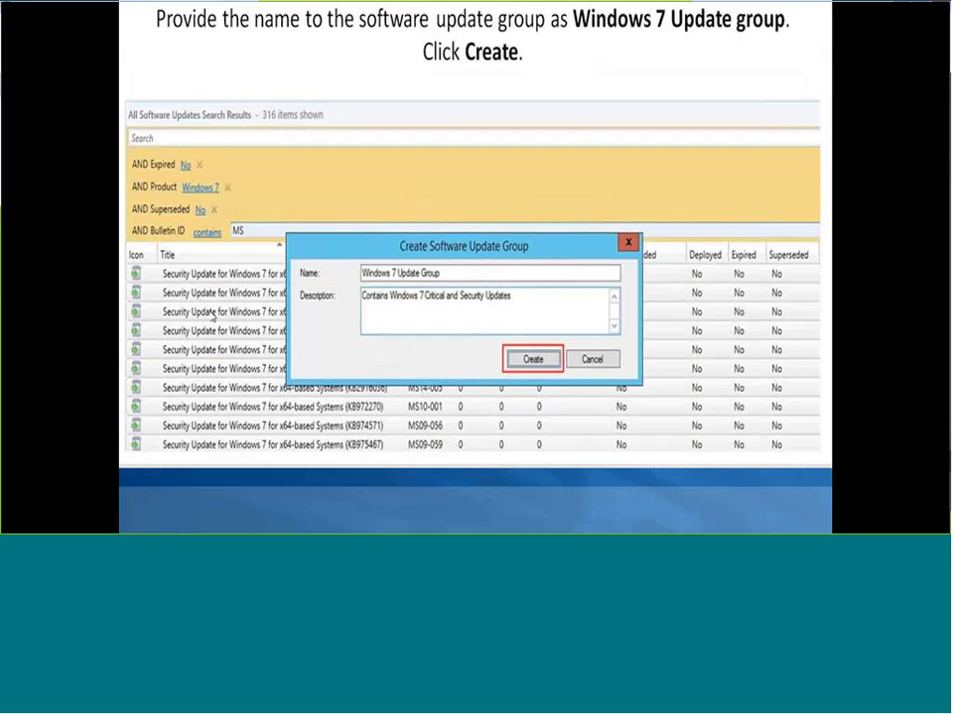
click(209, 318)
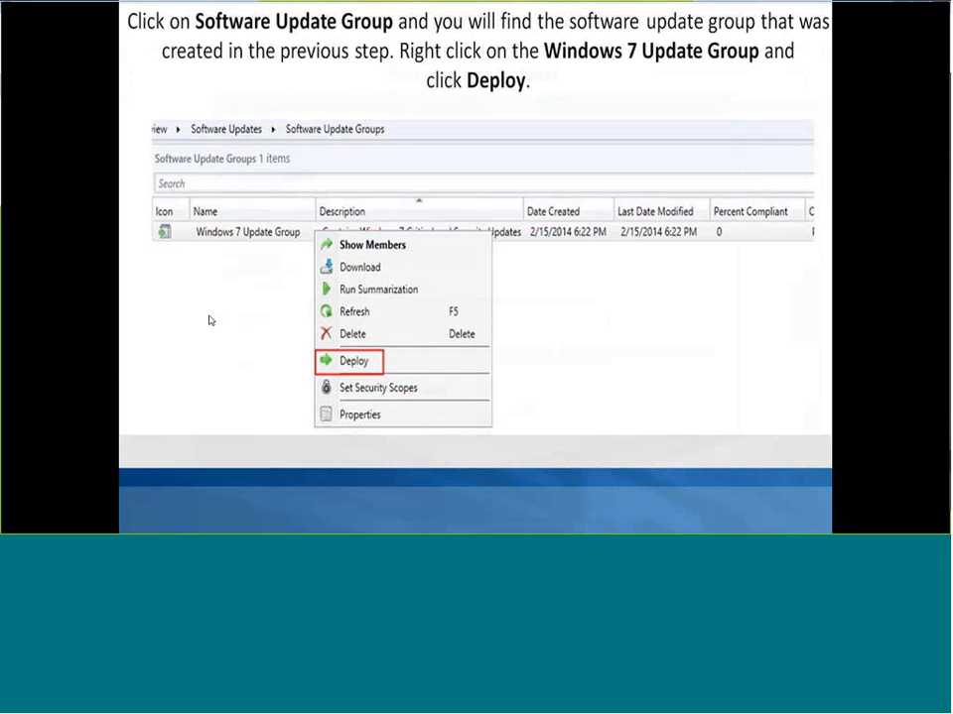
click(209, 320)
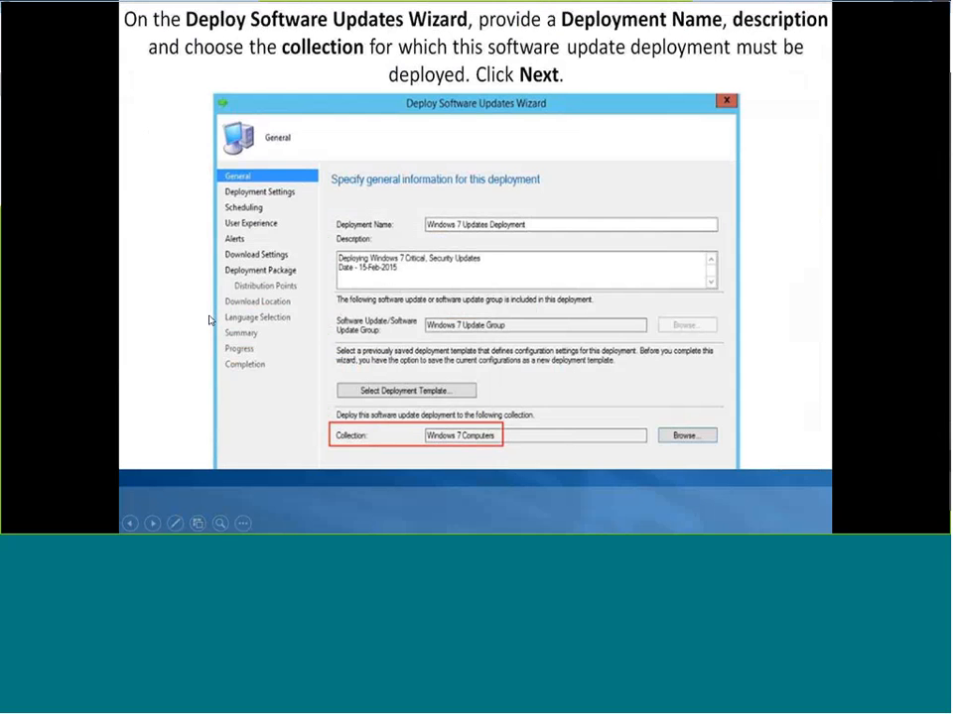
click(210, 319)
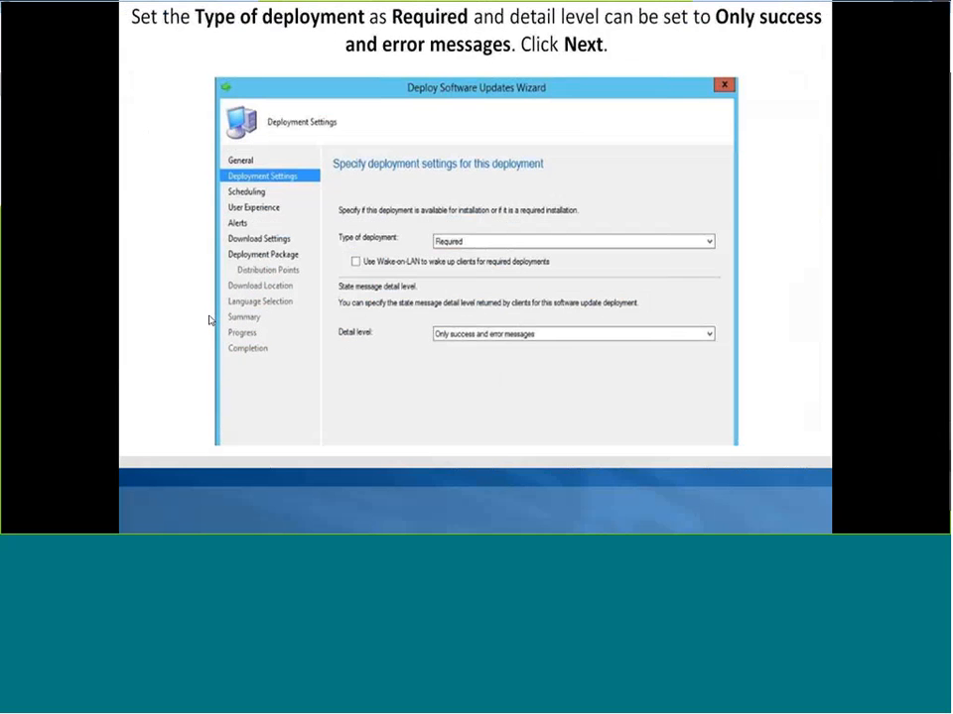
click(210, 319)
click(210, 319)
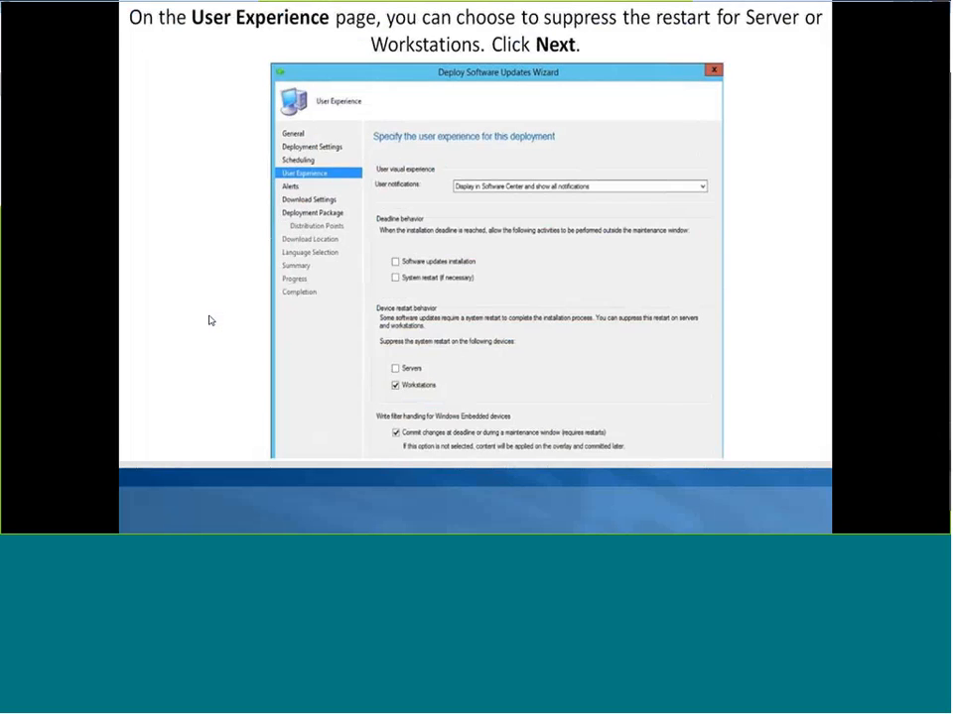
click(209, 319)
click(210, 320)
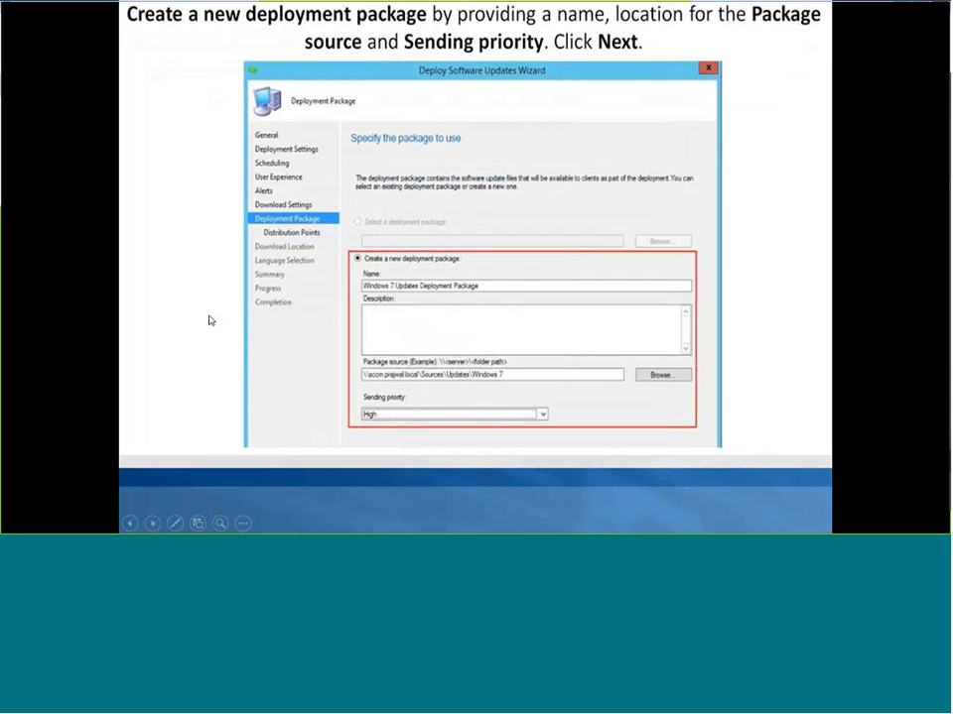
click(209, 319)
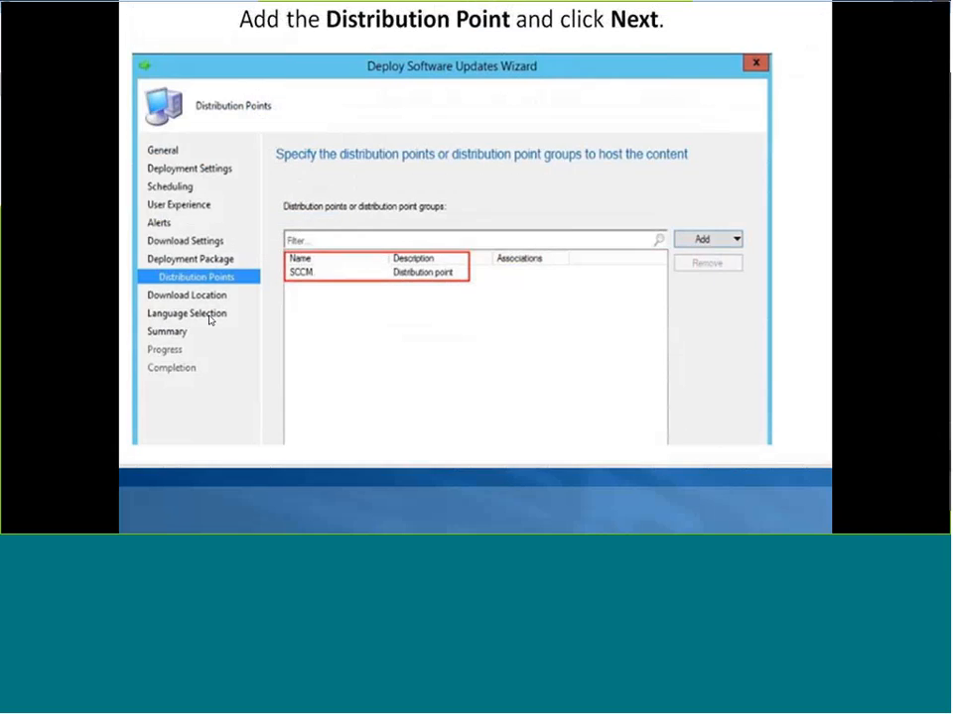
click(210, 319)
click(210, 319)
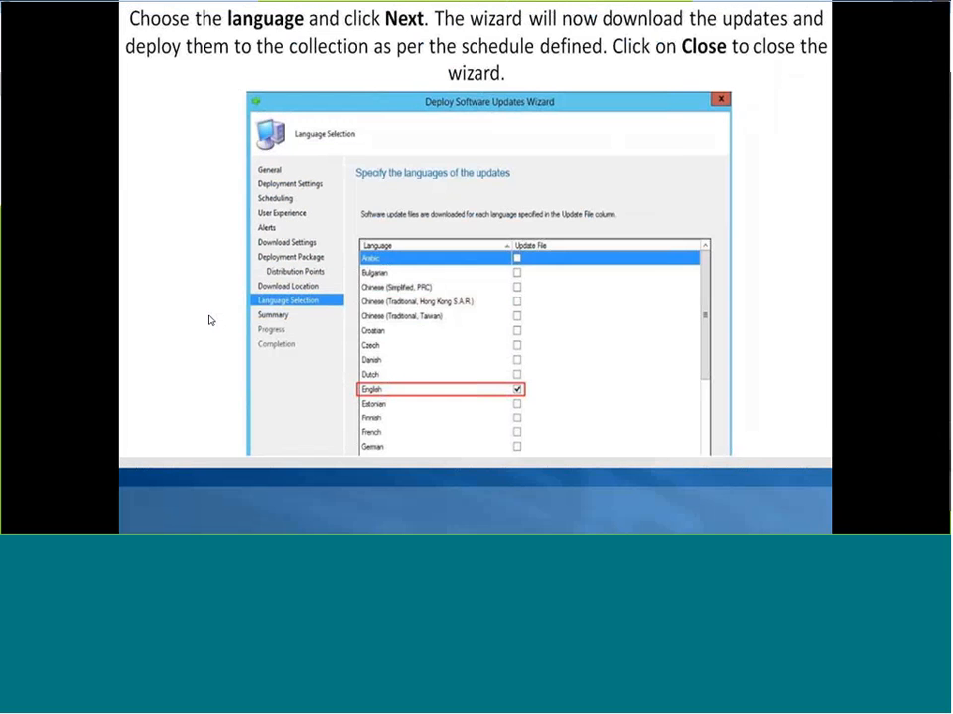
click(210, 320)
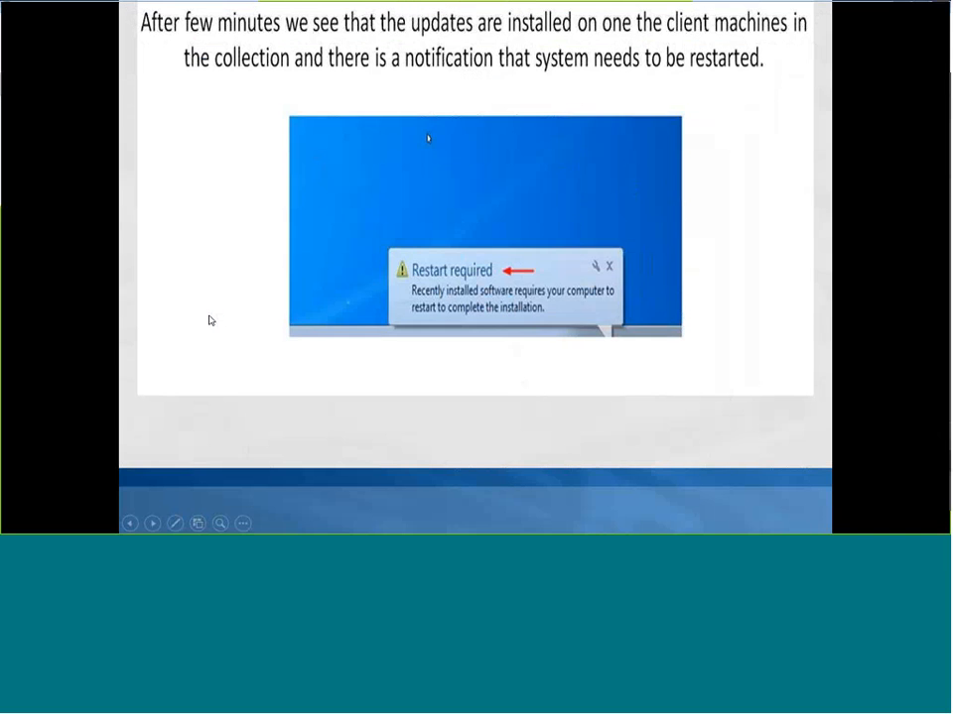
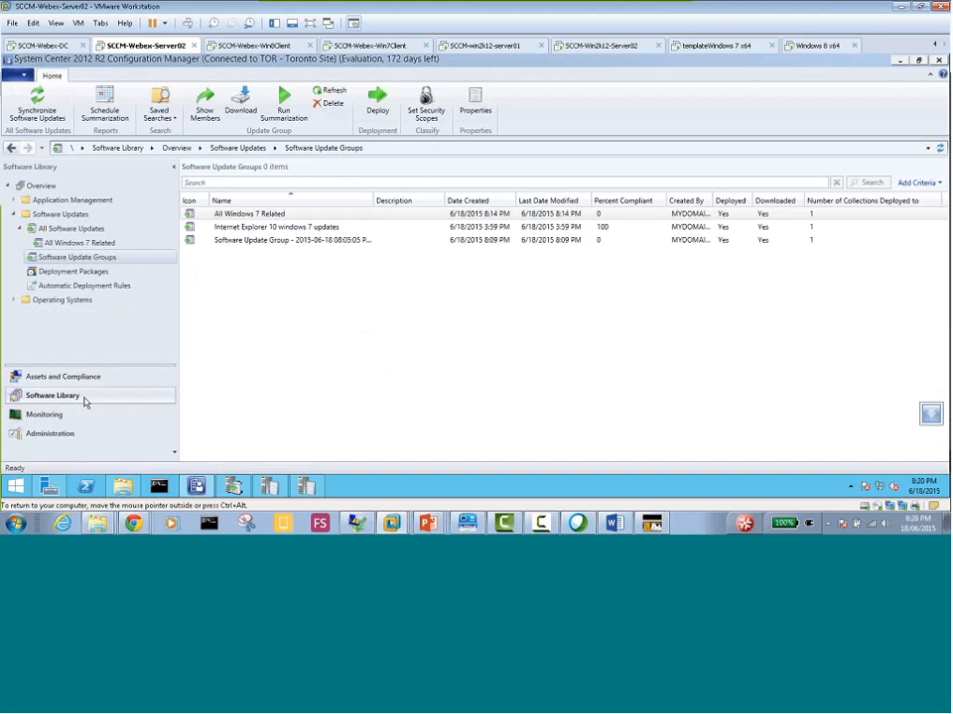
Start a site-wide synchronization of All Software Updates in the Software Library and confirm it
click(61, 417)
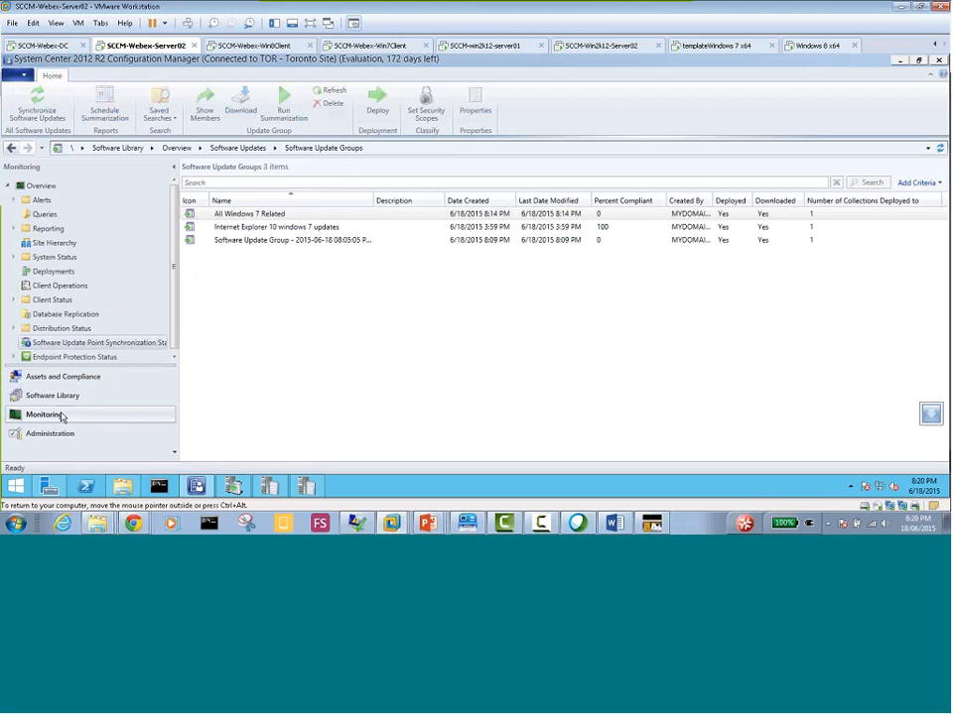
click(79, 396)
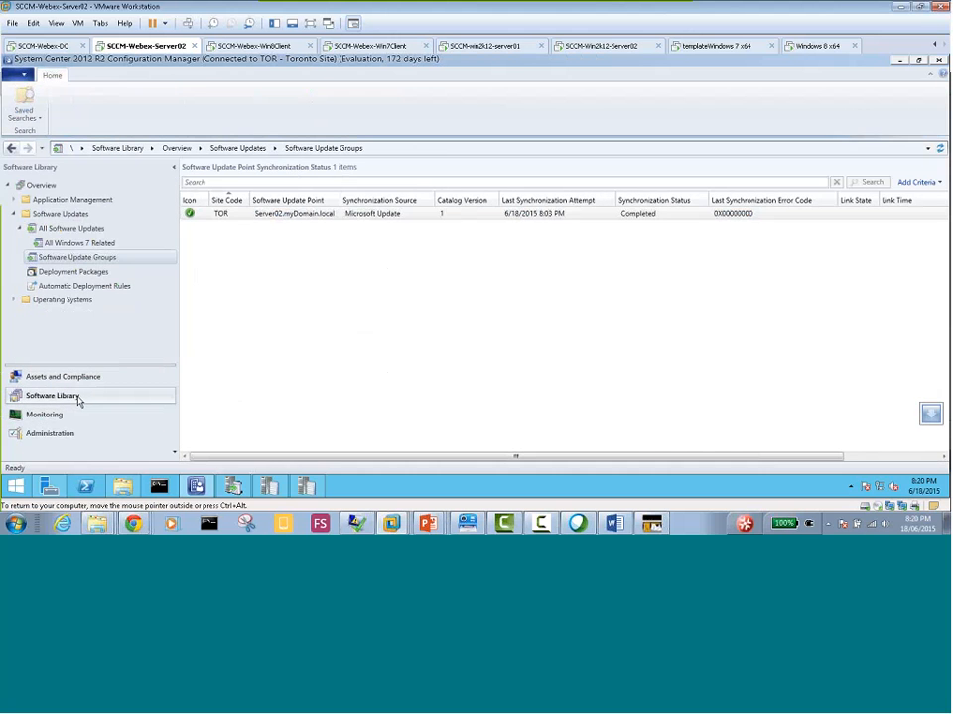
click(78, 230)
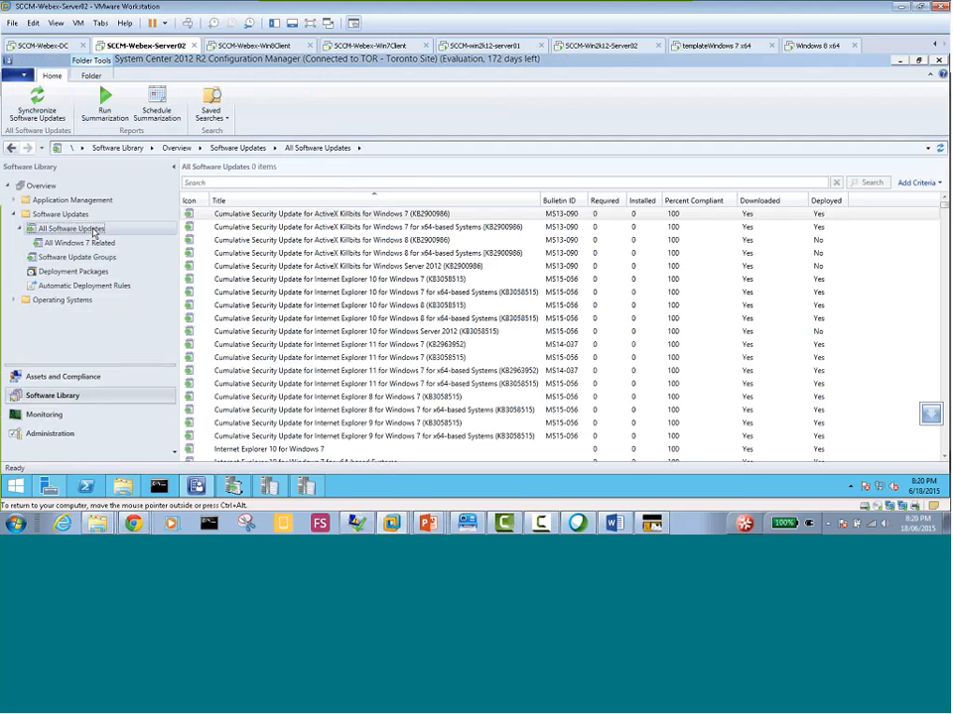
right_click(94, 231)
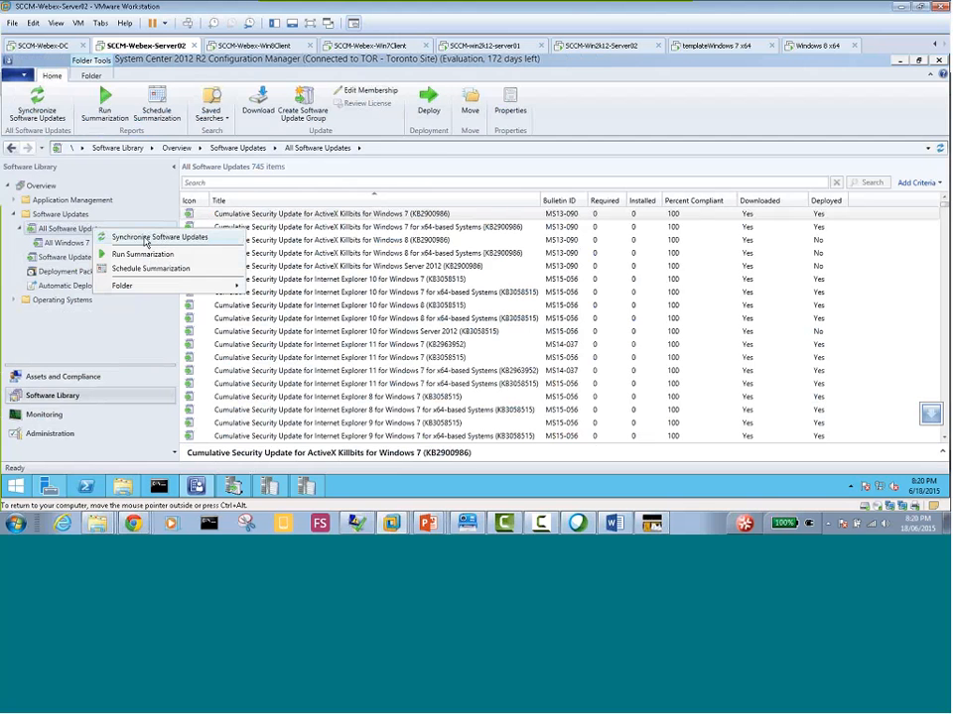
click(146, 239)
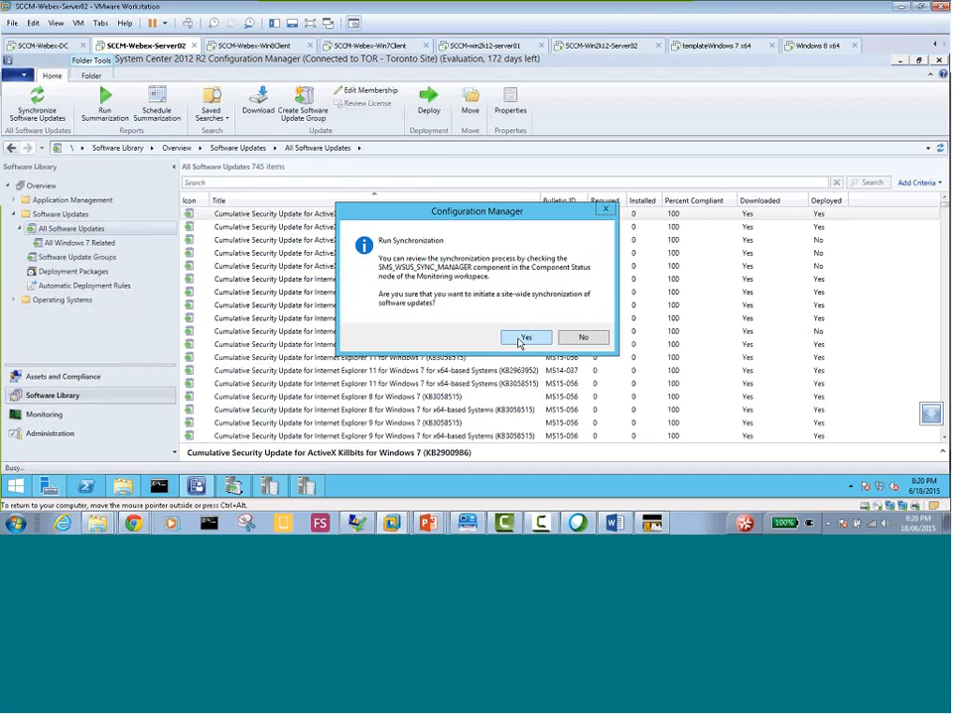
click(520, 339)
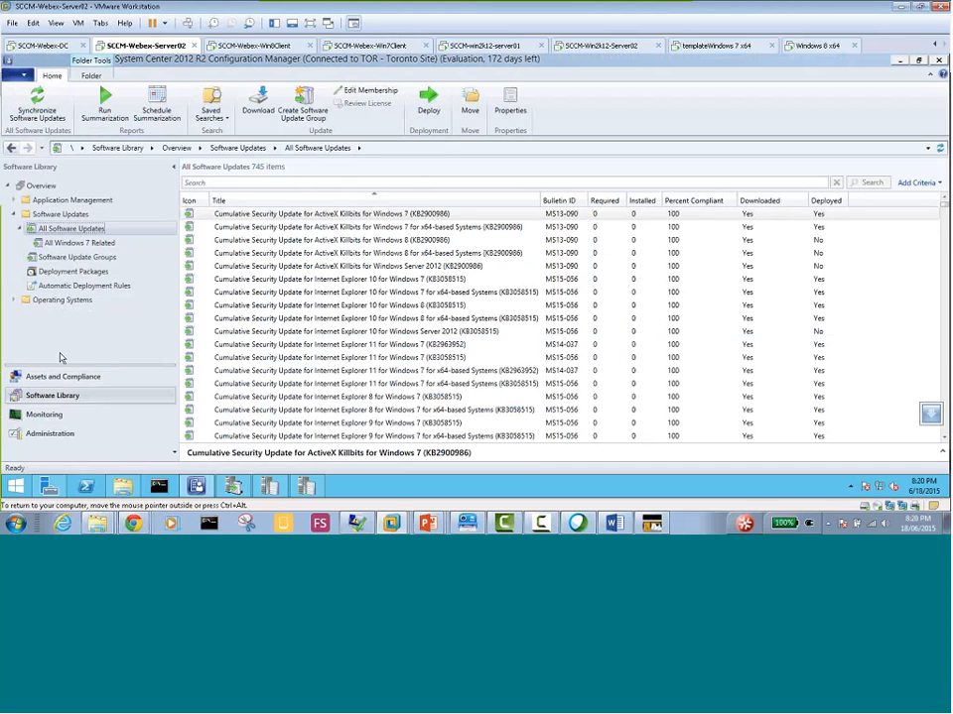
Check the Software Update Point Synchronization Status details for Server02.myDomain.local, including the synchronization status value
click(59, 414)
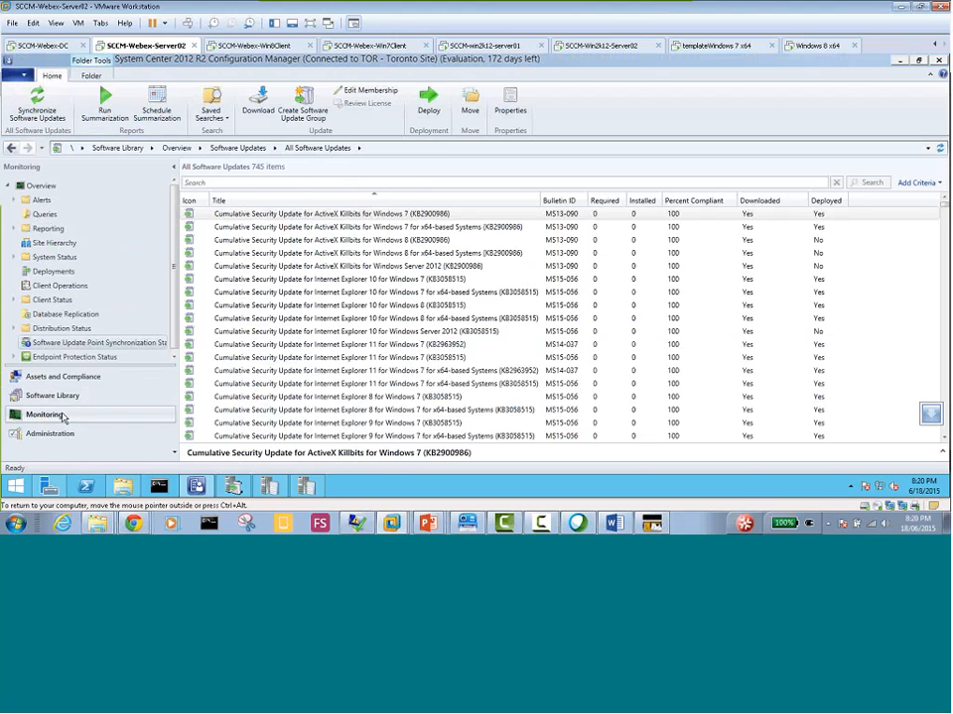
click(99, 342)
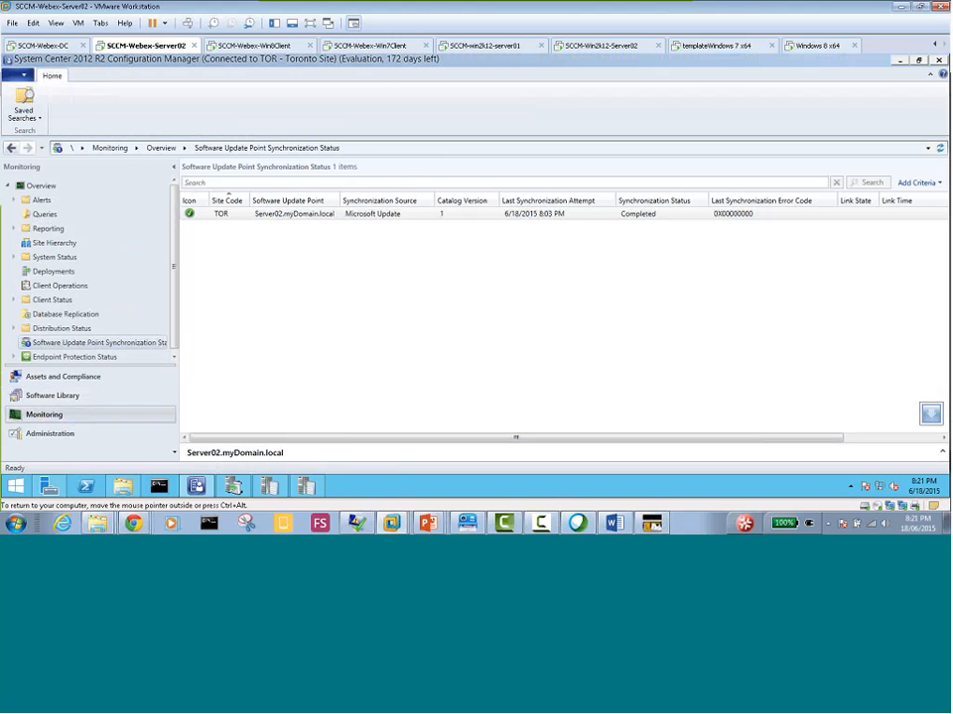
click(289, 216)
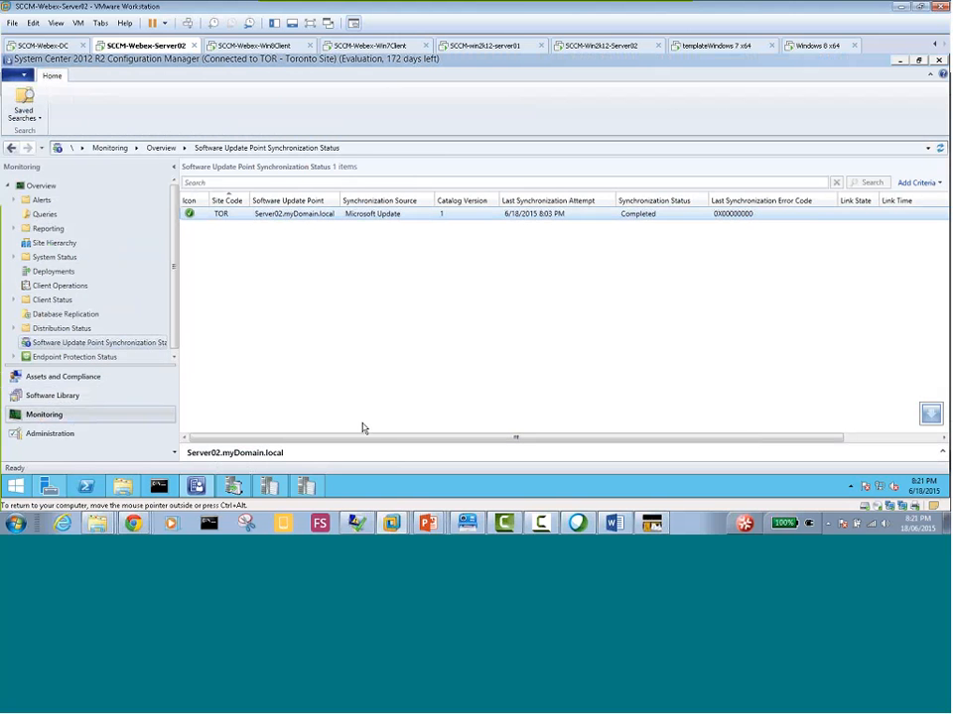
drag(368, 440, 368, 295)
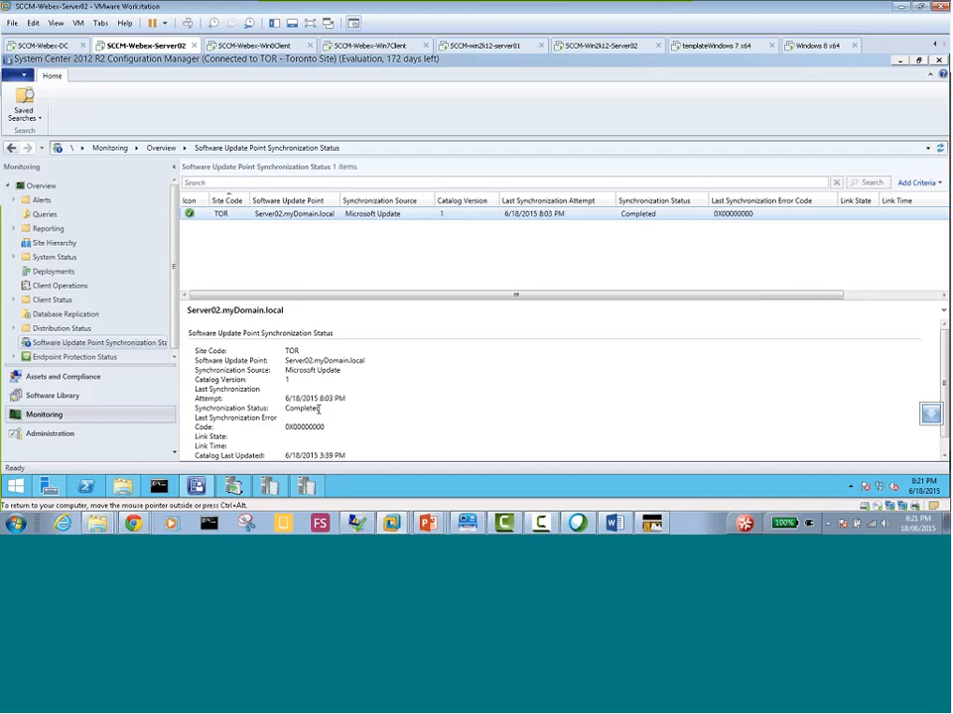
drag(320, 409, 283, 410)
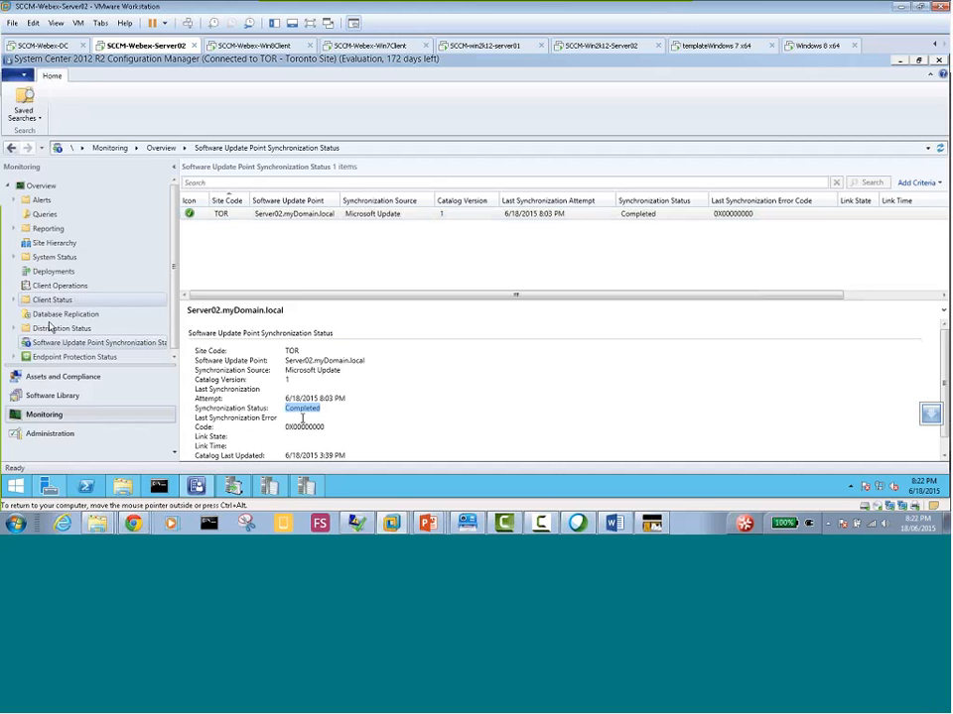
Review the latest synchronization entries in WCM.log and wsyncmgr.log in the Configuration Manager Trace Log Tool
click(62, 398)
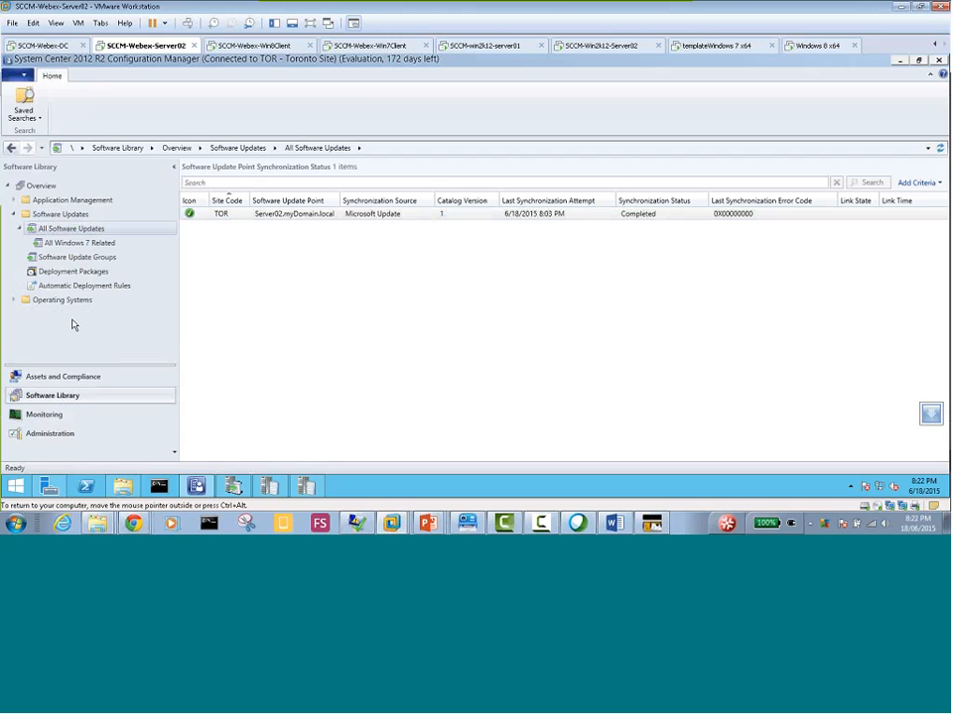
right_click(93, 229)
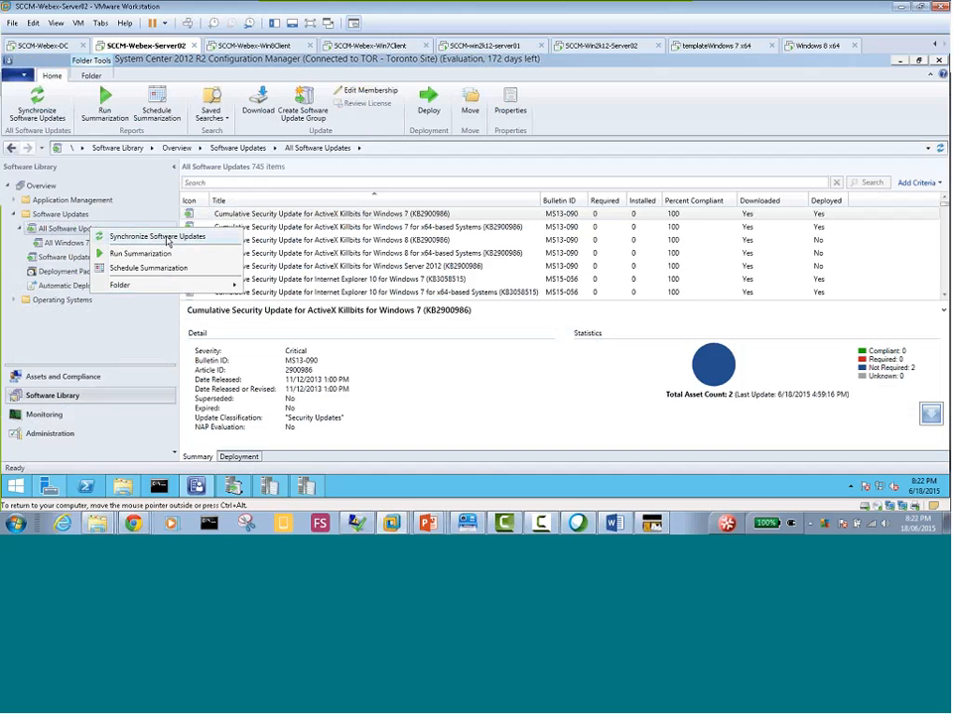
click(287, 488)
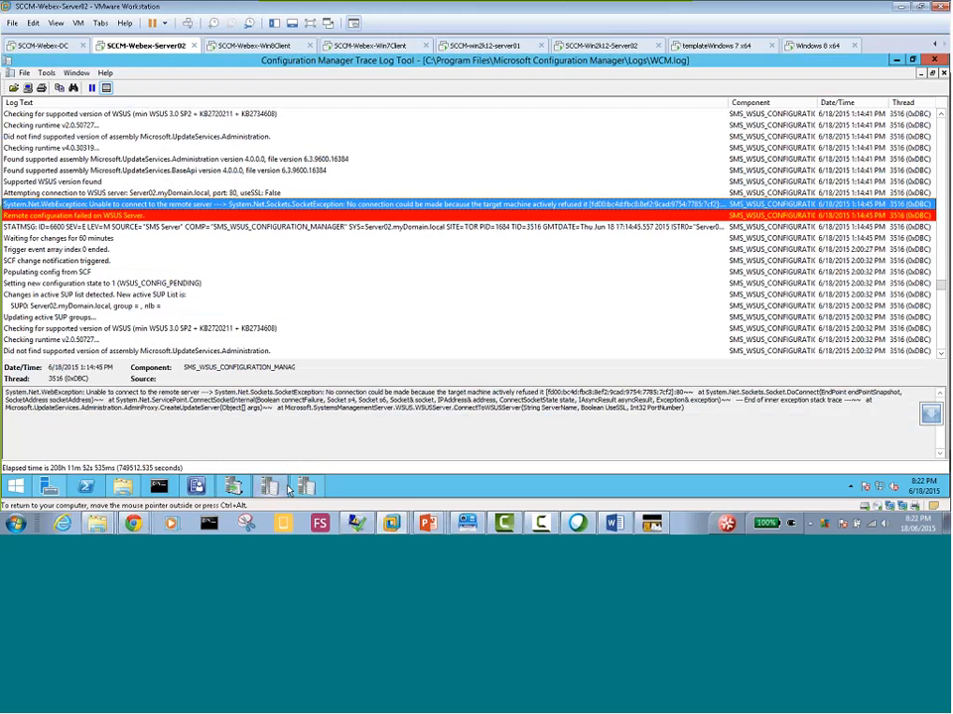
mouse_move(310, 490)
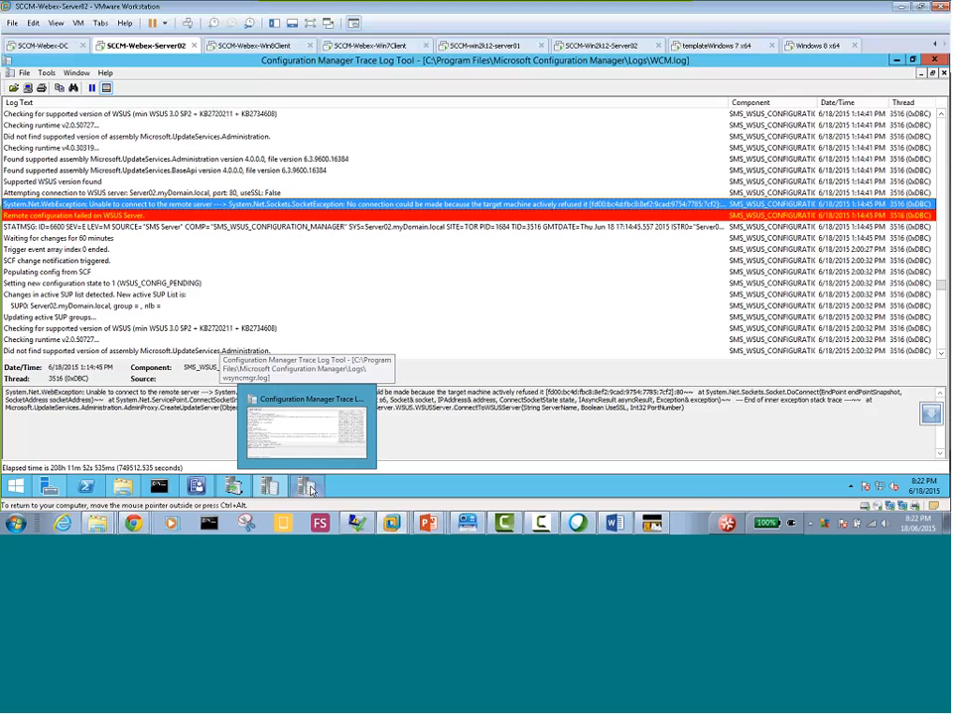
click(305, 426)
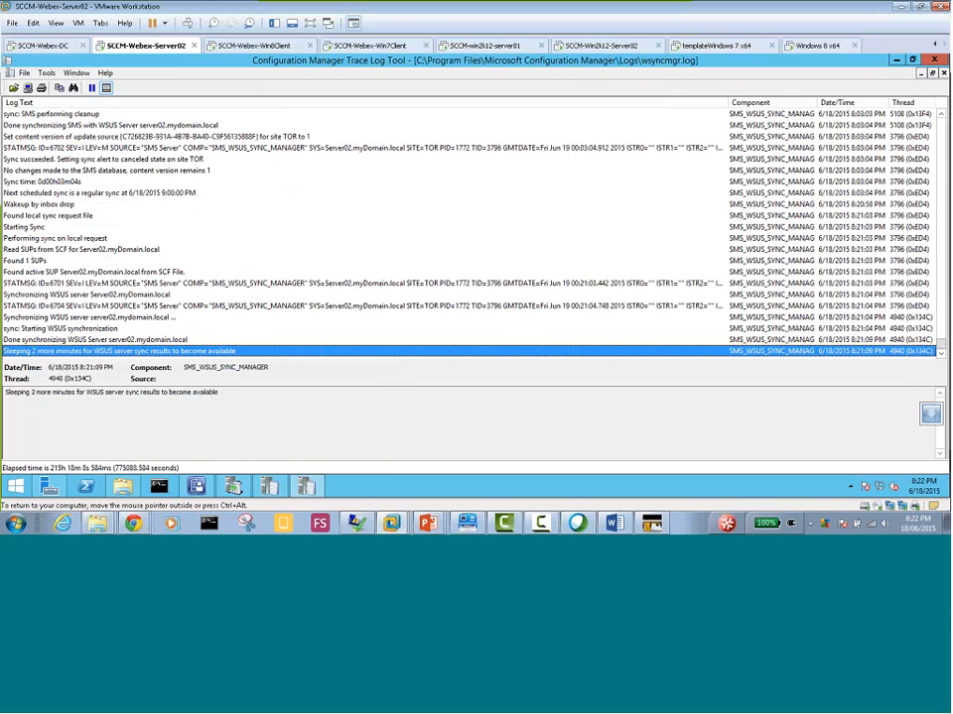
mouse_move(308, 487)
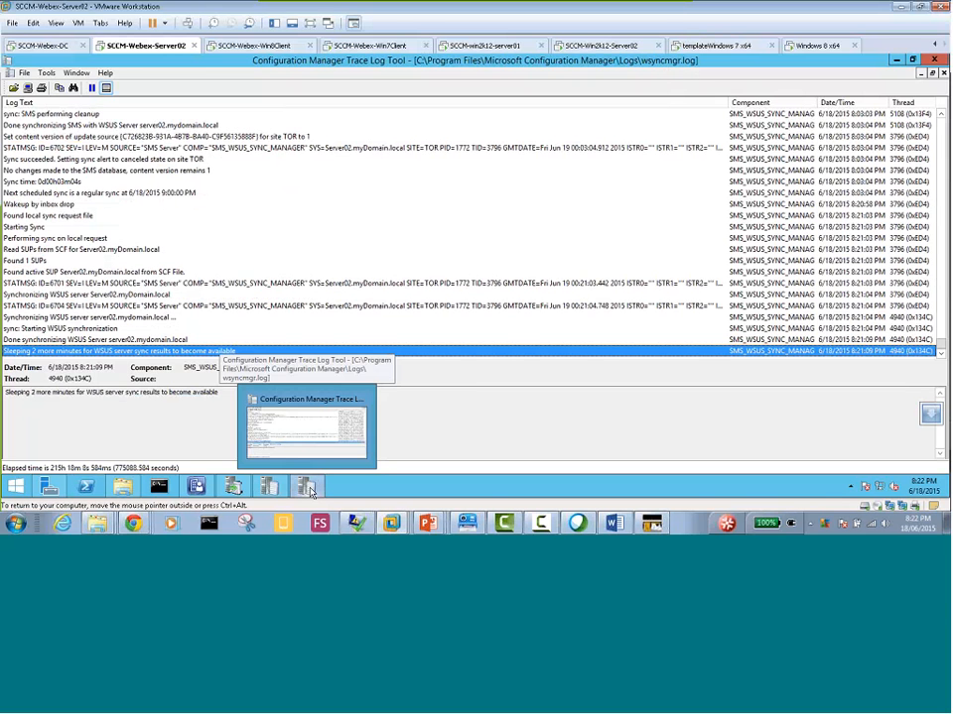
click(309, 488)
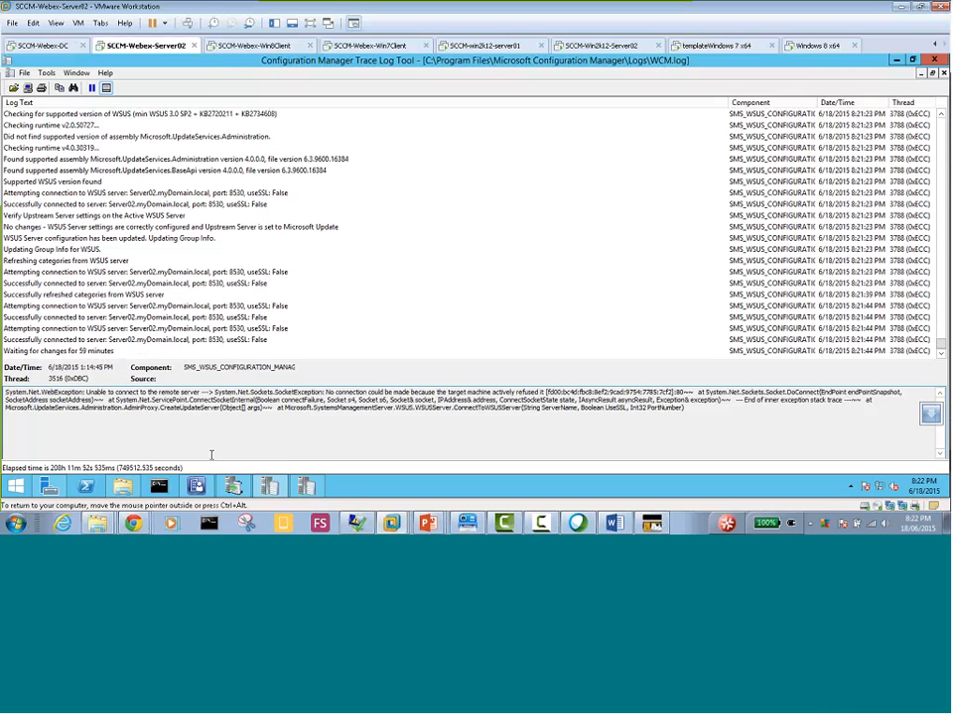
click(306, 493)
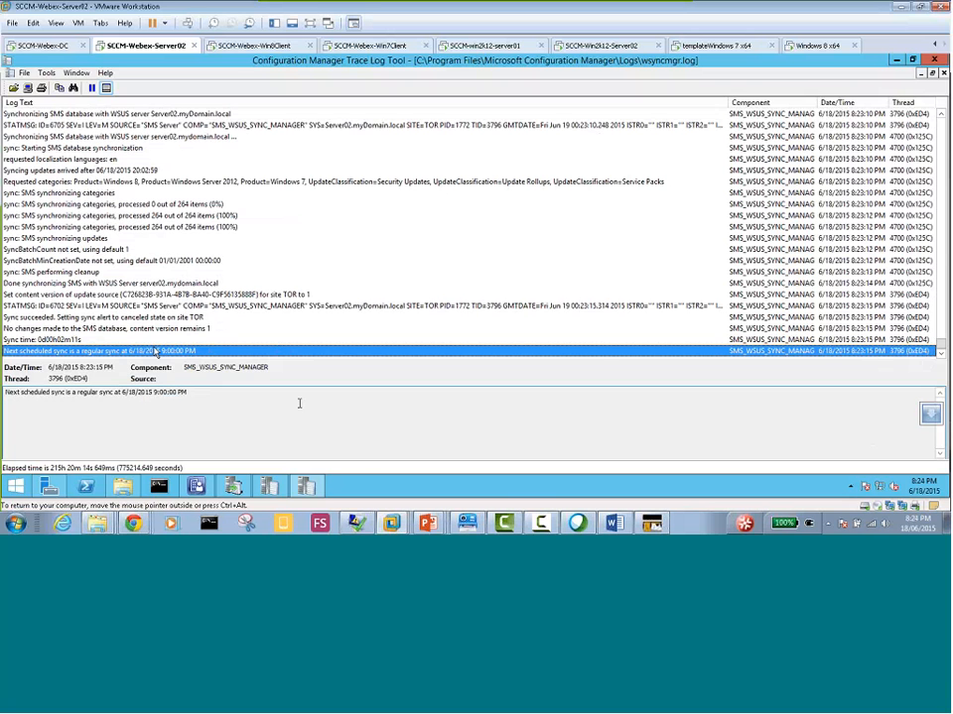
click(271, 487)
mouse_move(308, 489)
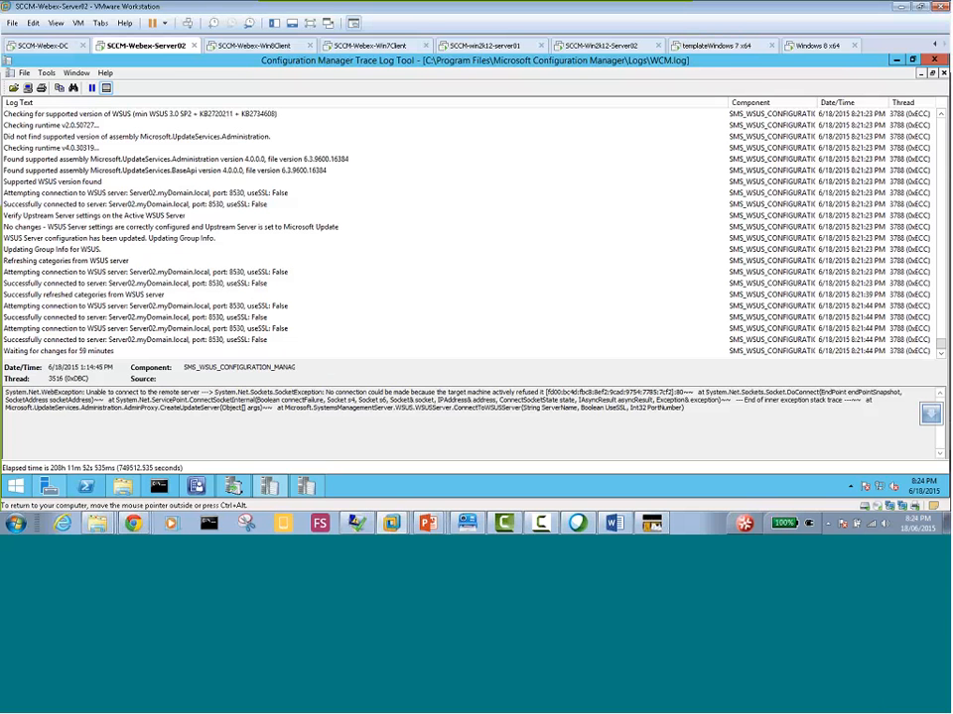
Switch to the SCCM-Win2k12-Server02 virtual machine and restart it with the reason Hardware: Maintenance (Planned)
click(610, 47)
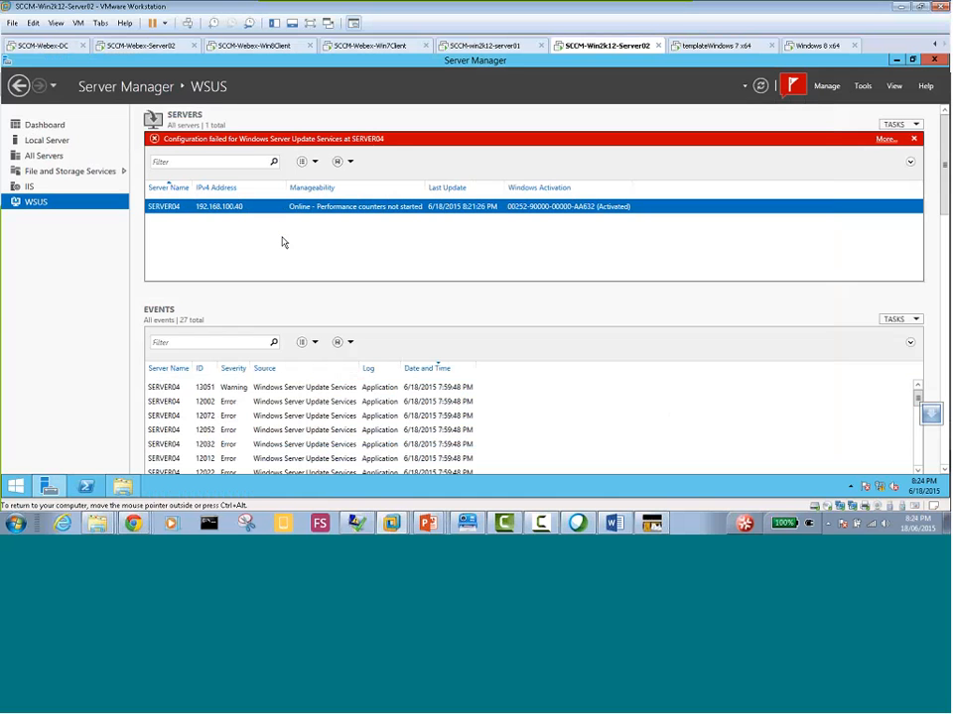
click(16, 486)
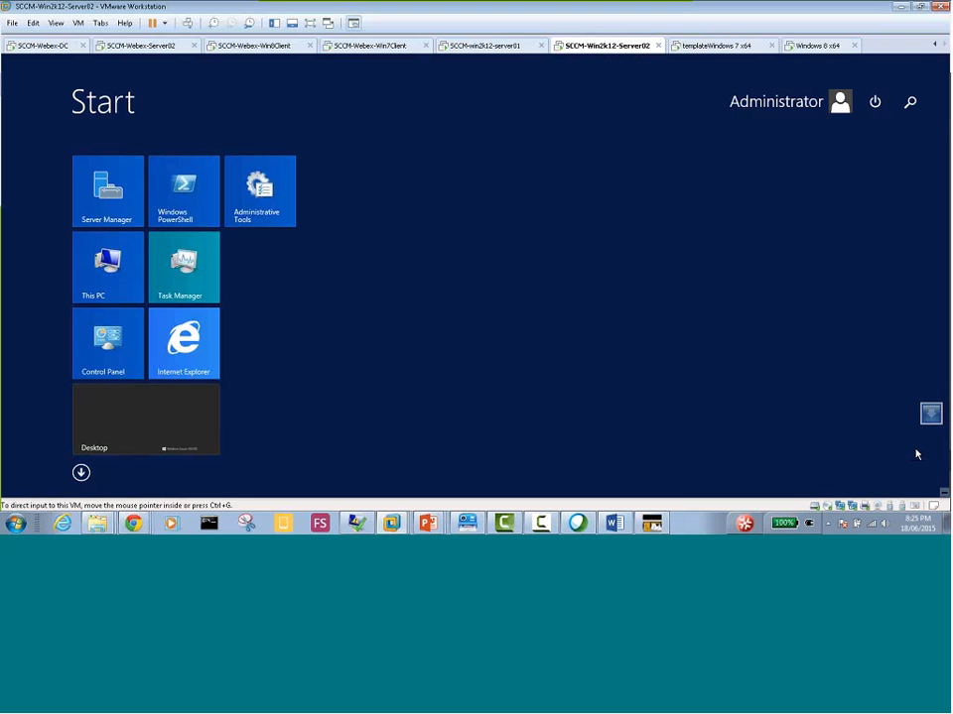
click(943, 494)
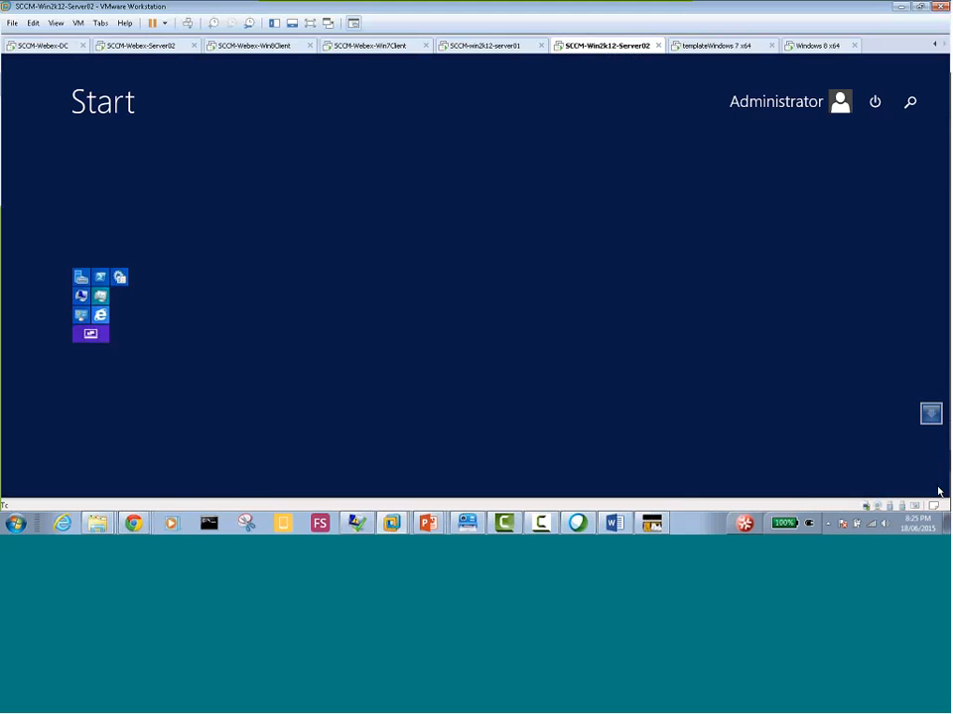
mouse_move(939, 490)
click(924, 330)
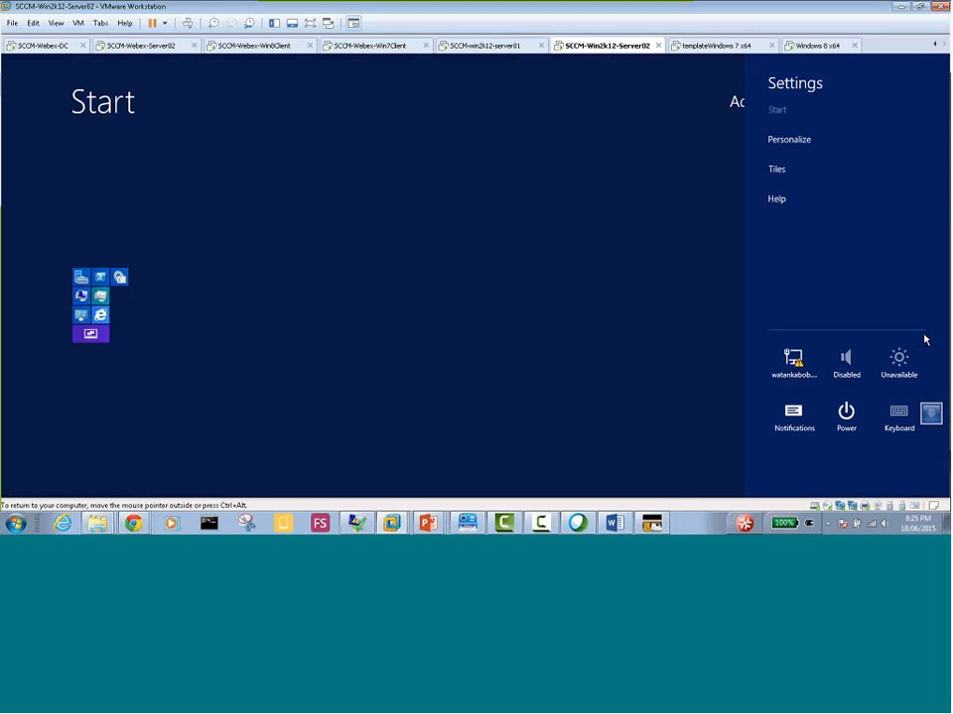
click(845, 415)
click(843, 354)
click(814, 342)
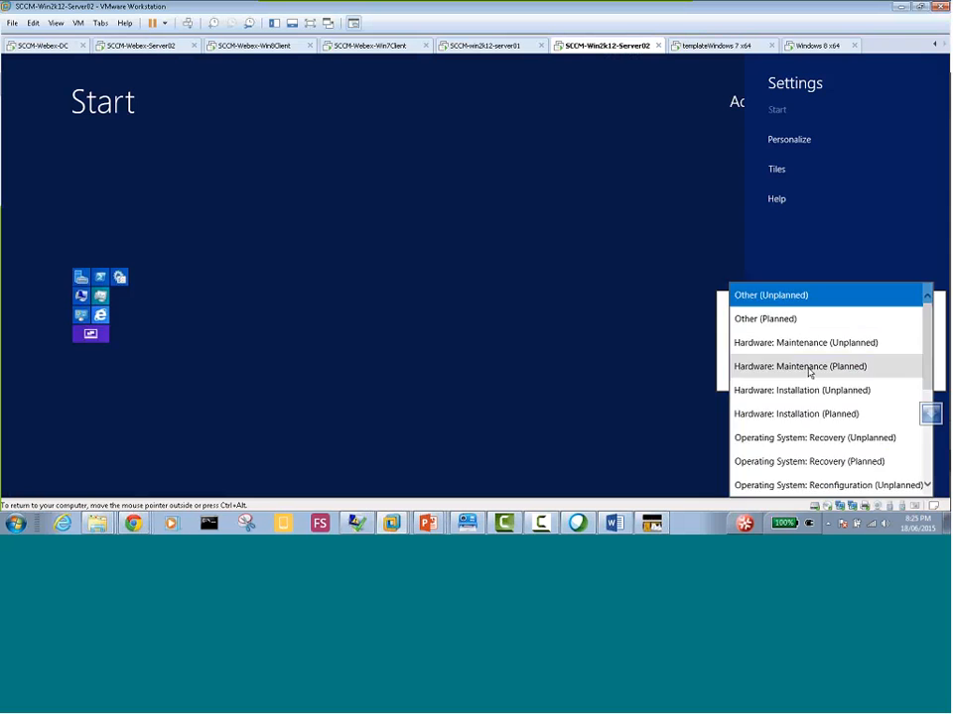
click(783, 366)
click(892, 375)
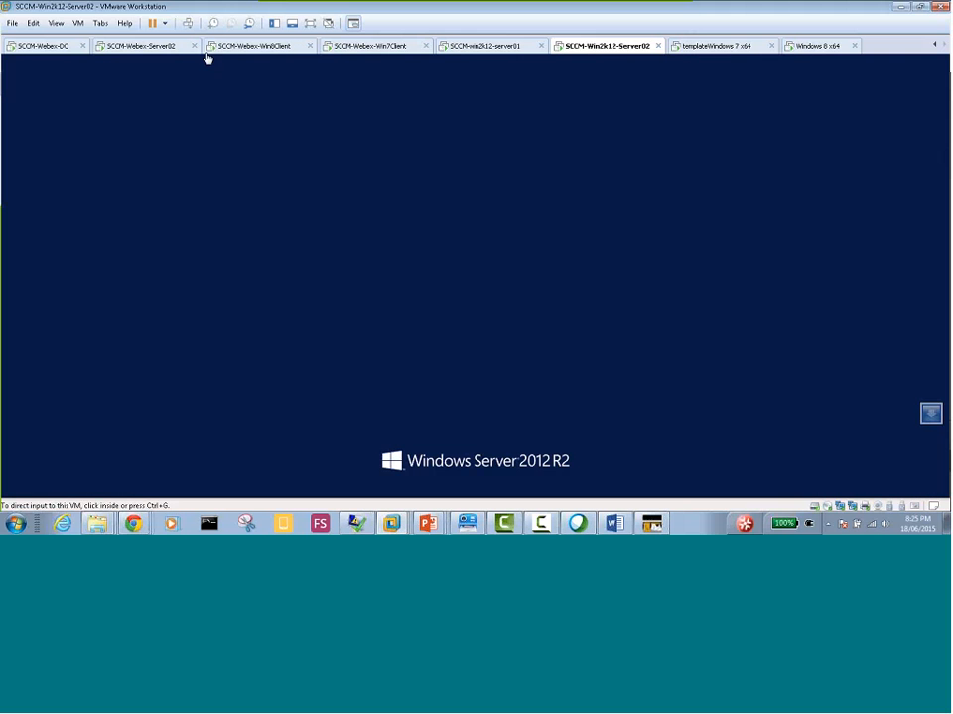
Sign back in to the server with the administrator account password
click(526, 225)
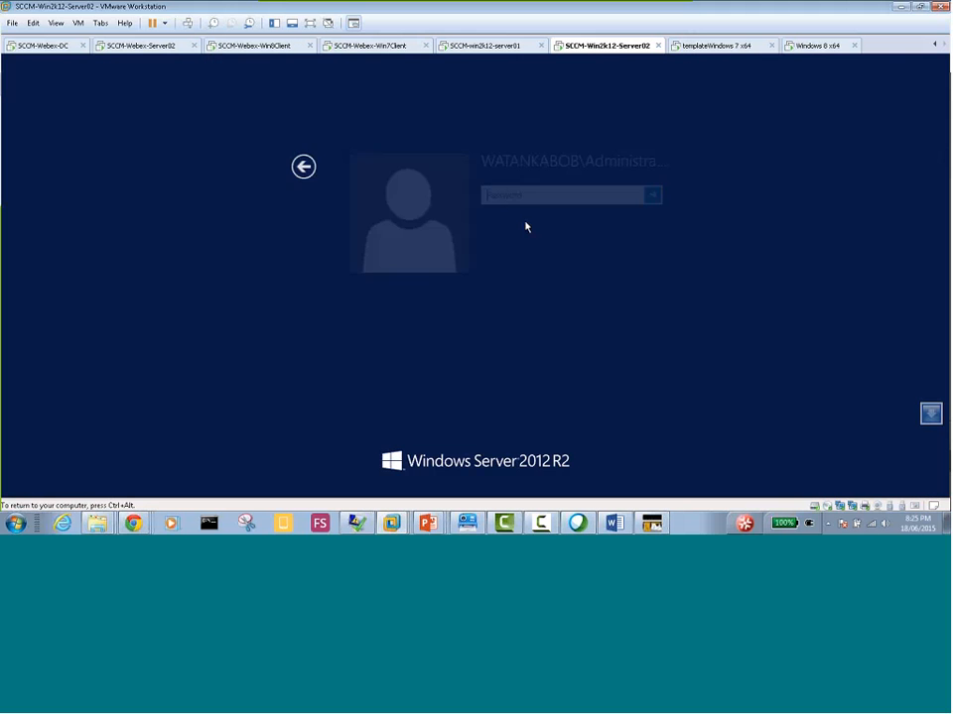
text(•)
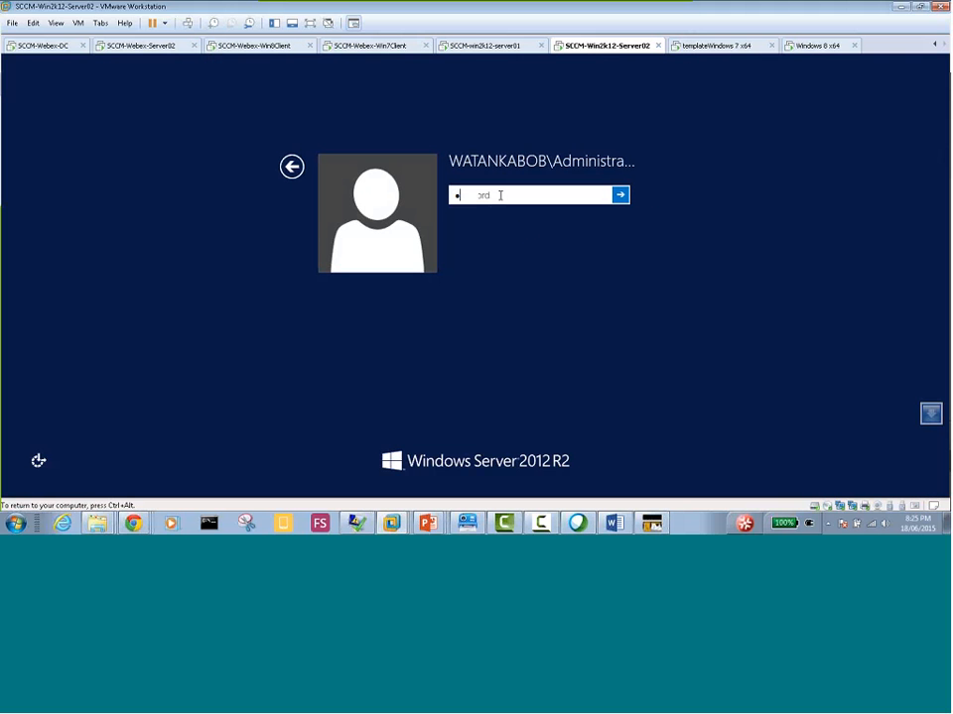
text(••••••••)
key(Return)
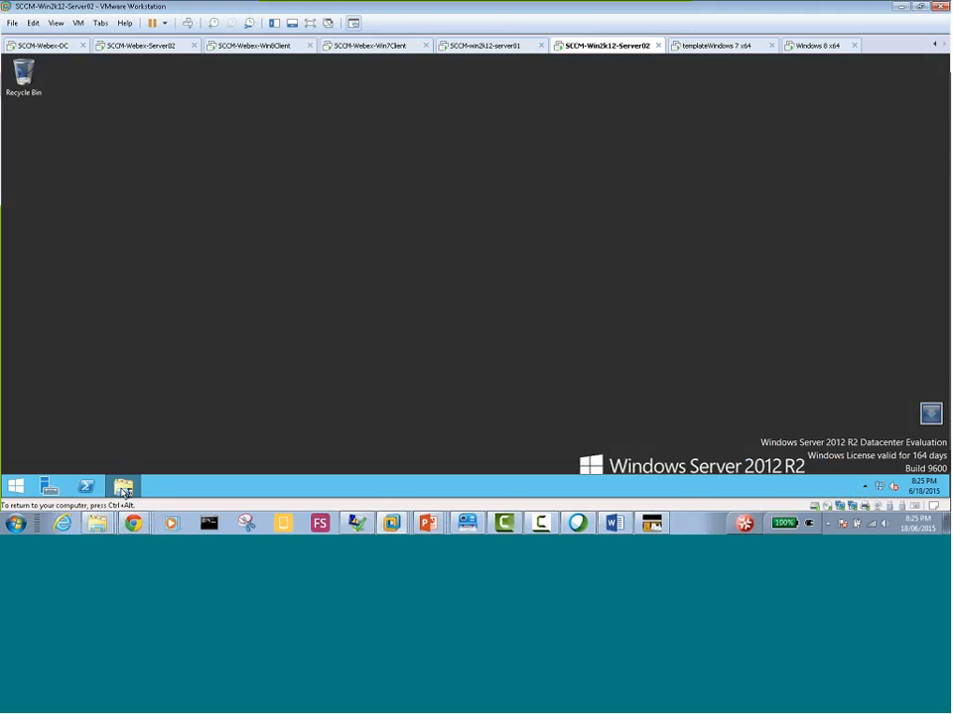
Browse to C:\Program Files\Microsoft Configuration Manager\Logs and select the wsyncmgr log file
click(123, 488)
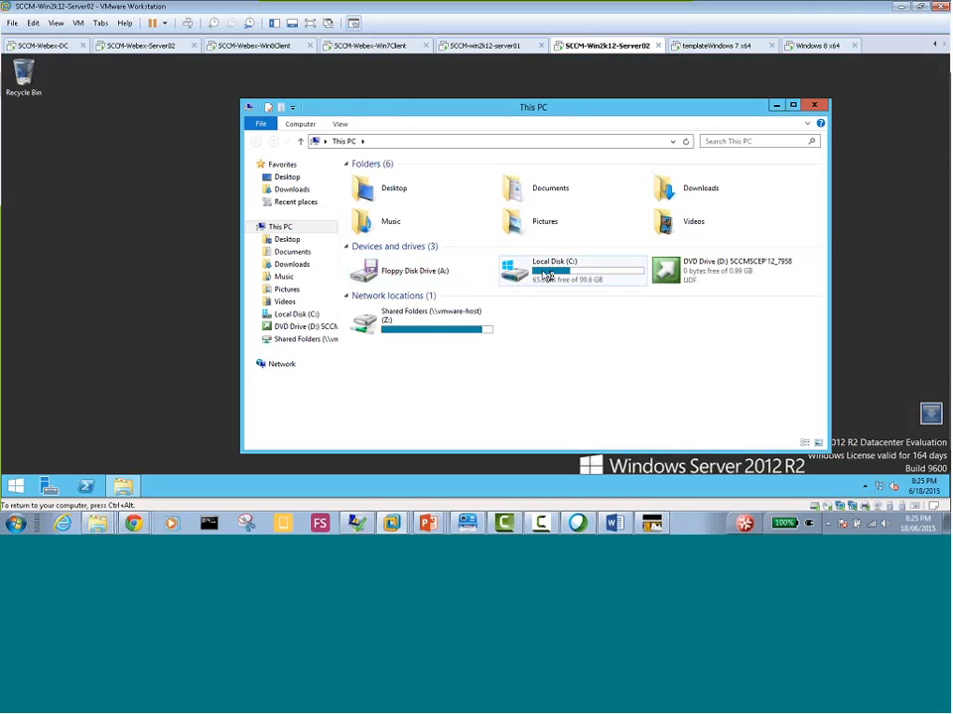
click(545, 274)
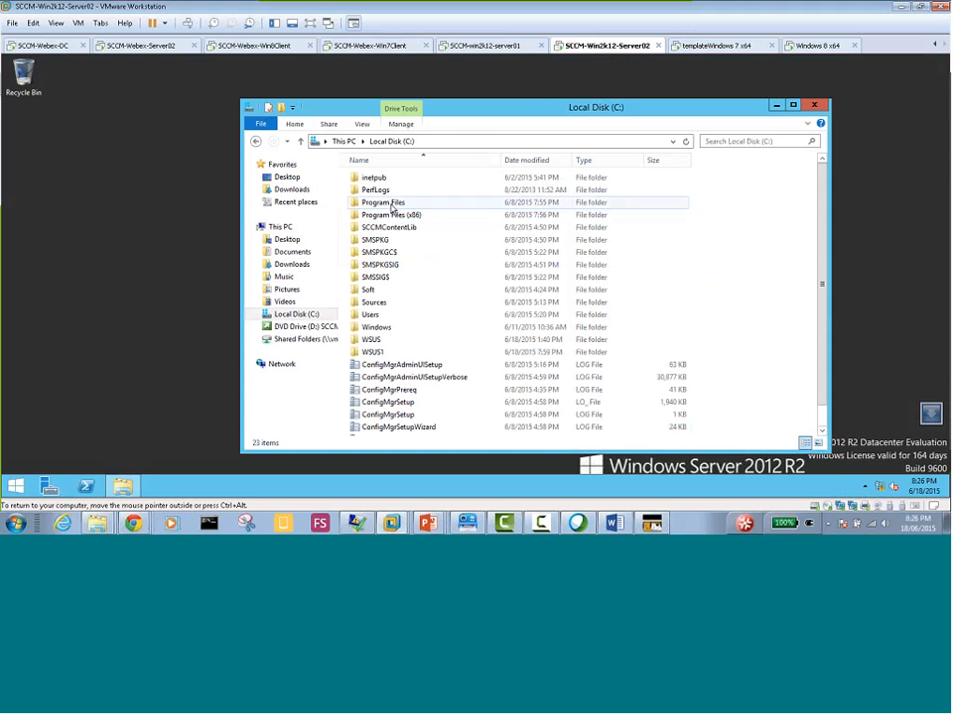
double_click(391, 204)
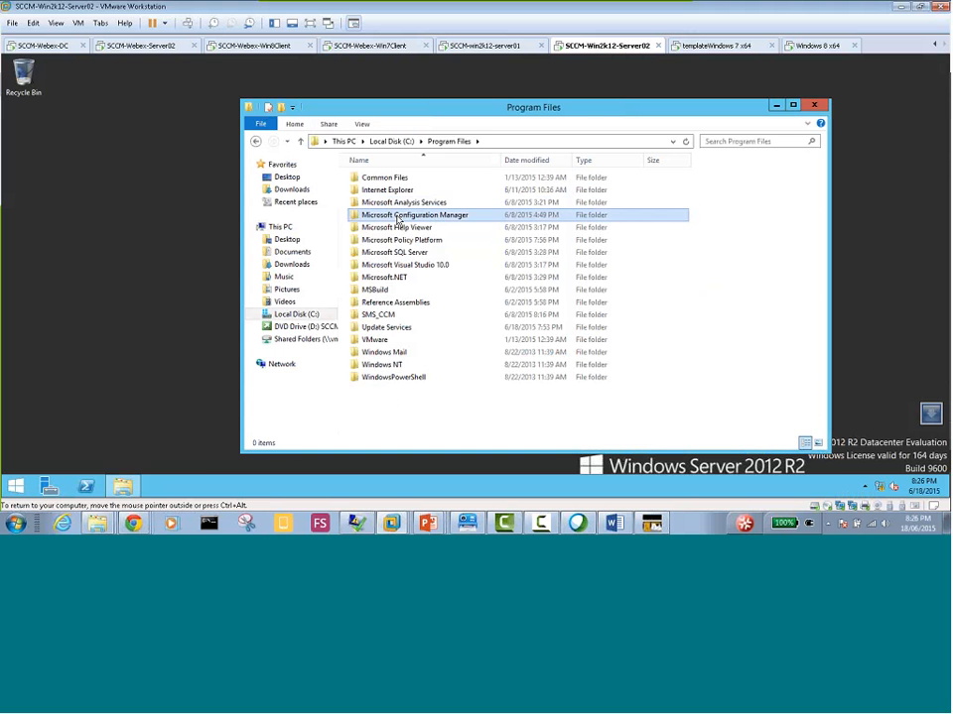
double_click(399, 217)
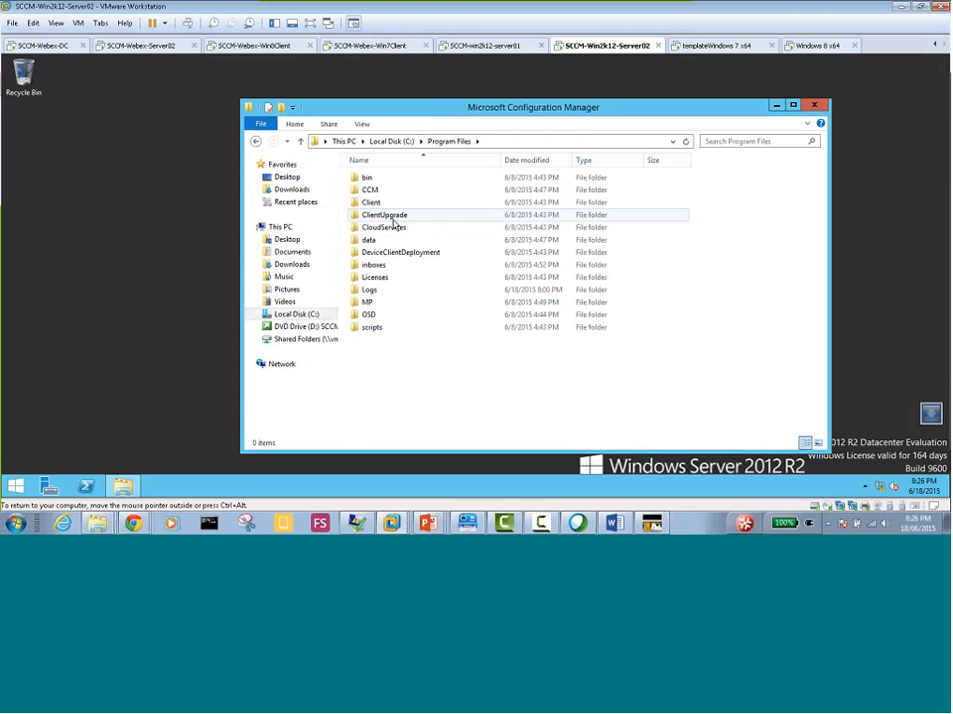
double_click(371, 291)
click(396, 389)
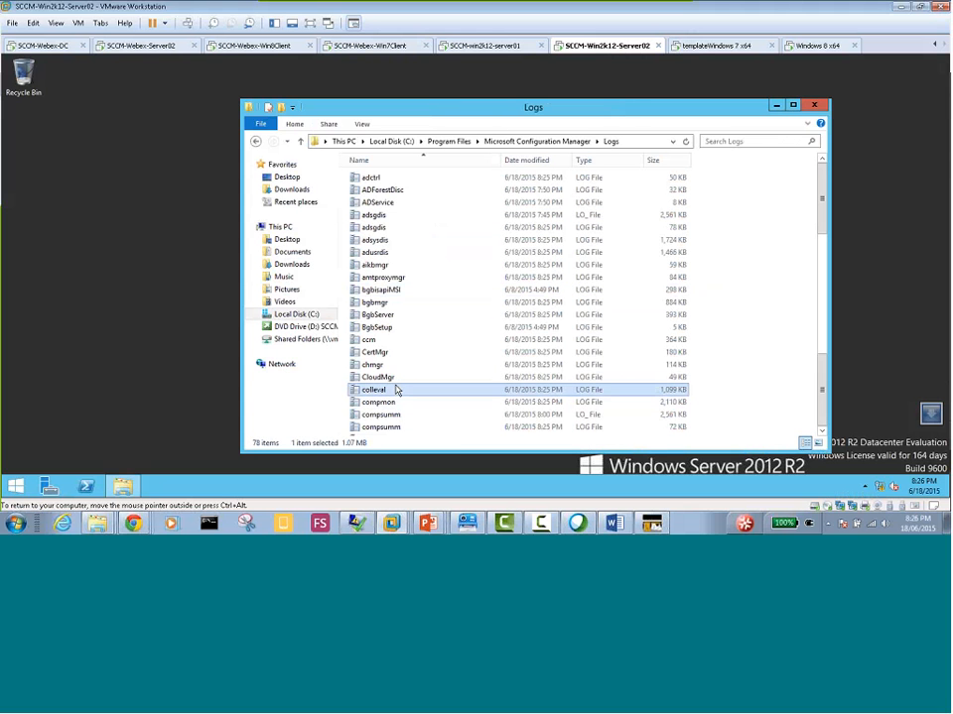
scroll(396, 388, down, 19)
click(382, 430)
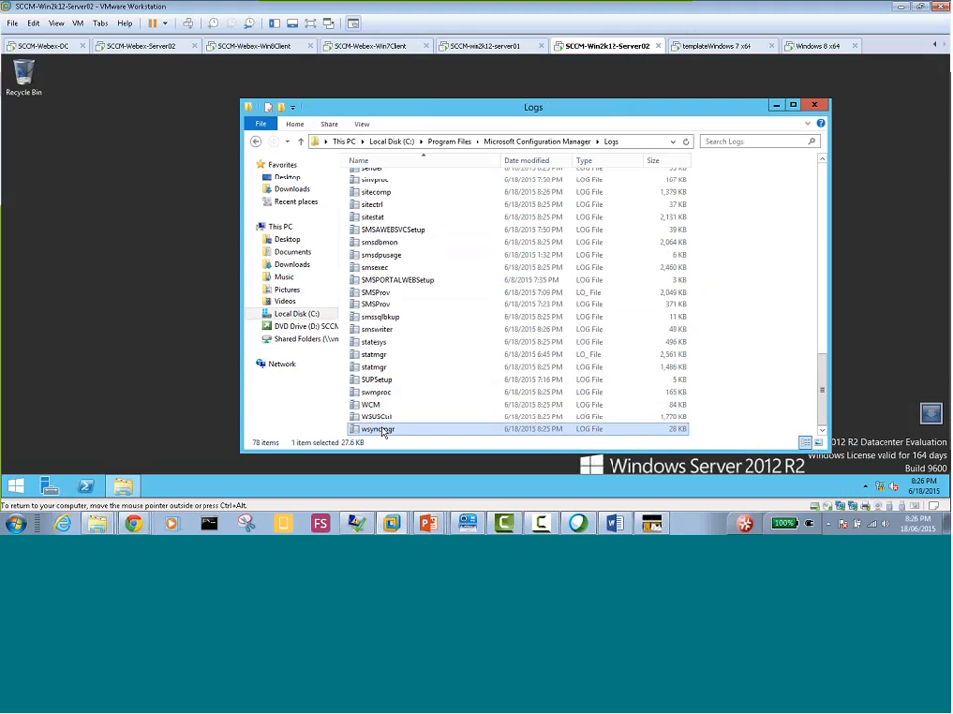
Review the latest entries in wsyncmgr.log and WCM.log in the Configuration Manager Trace Log Tool, and minimize the log and folder windows
double_click(380, 425)
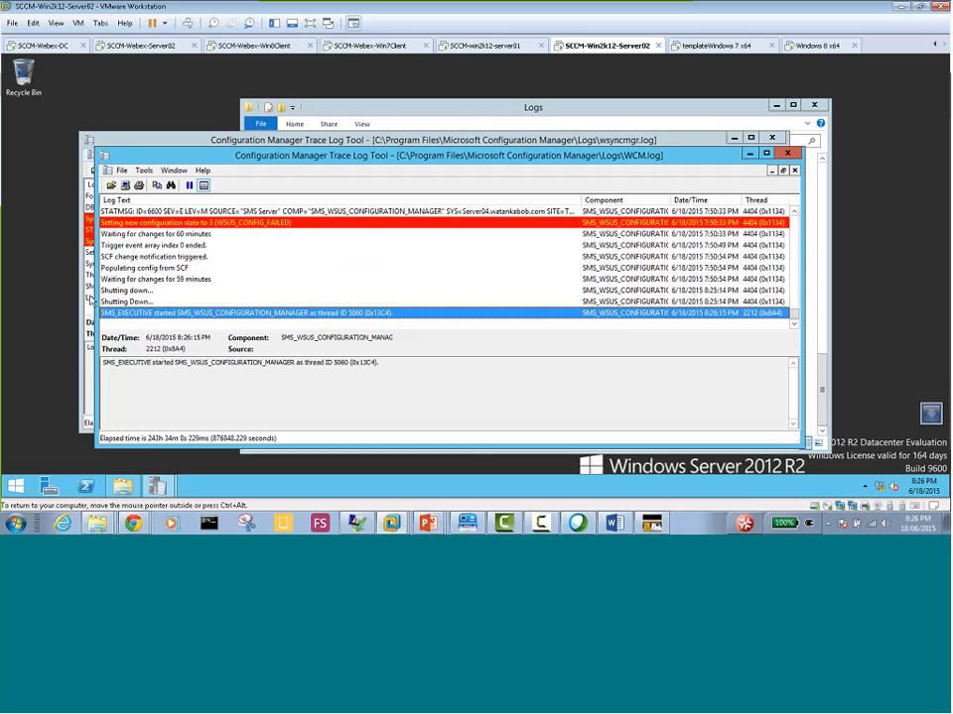
click(89, 298)
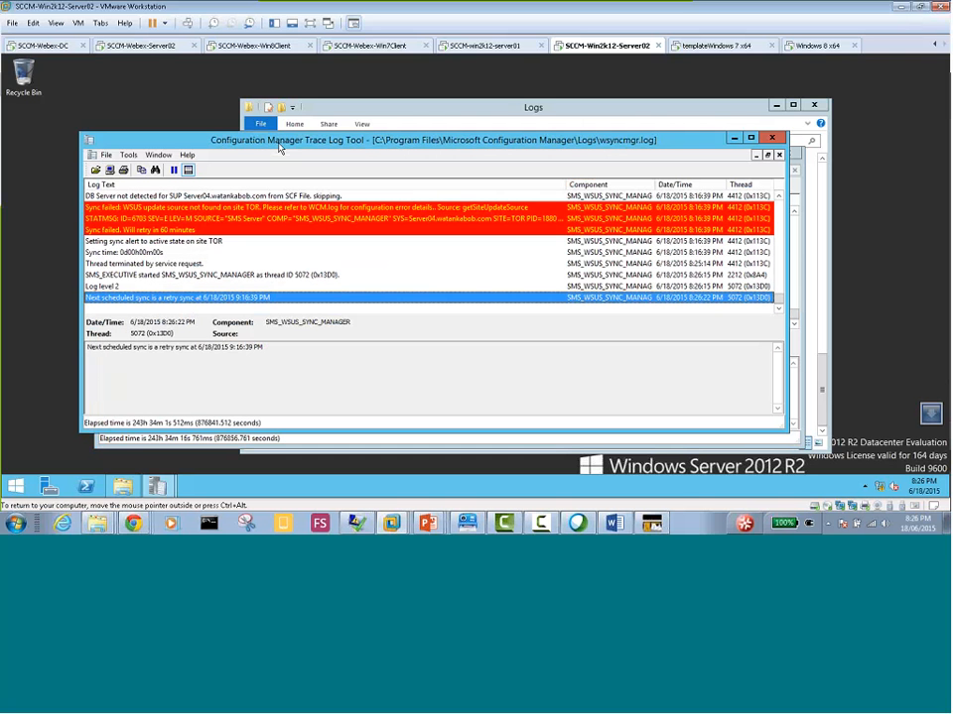
double_click(279, 140)
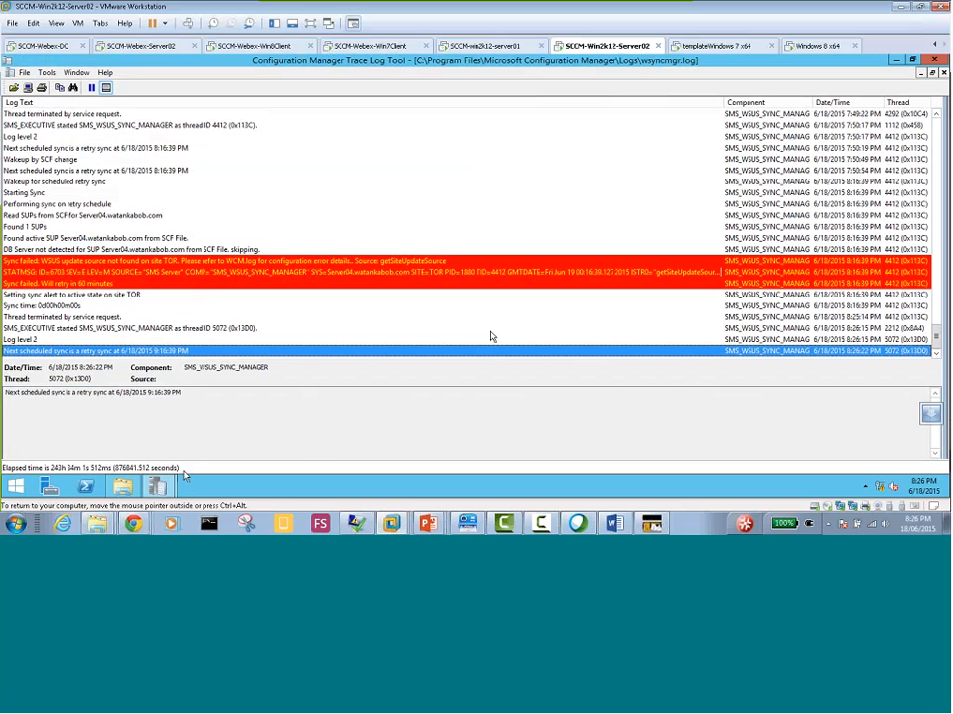
click(42, 490)
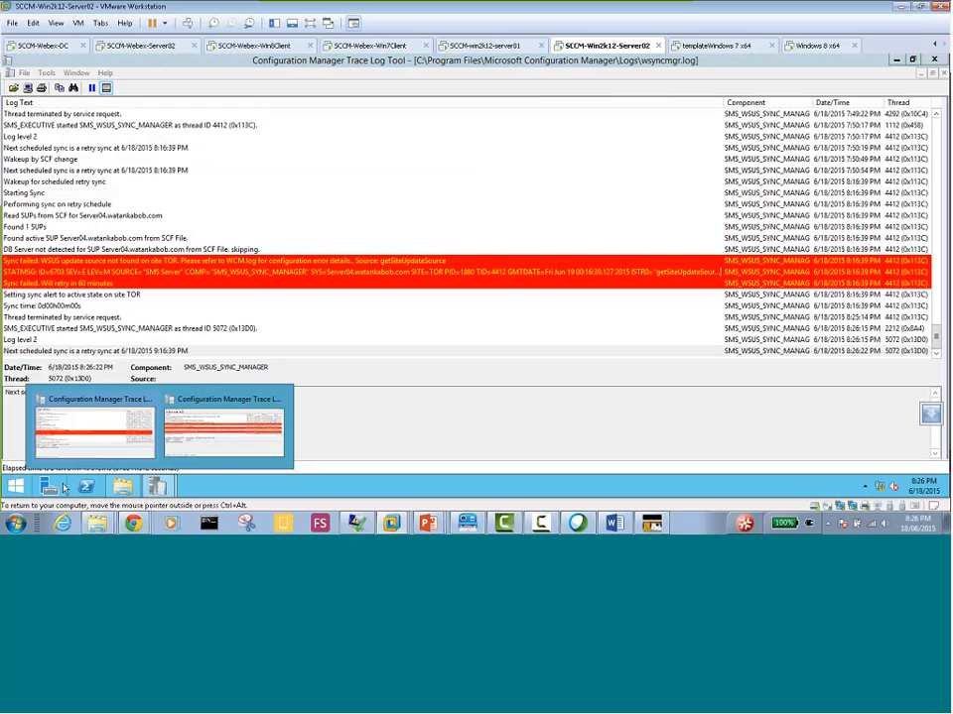
click(223, 427)
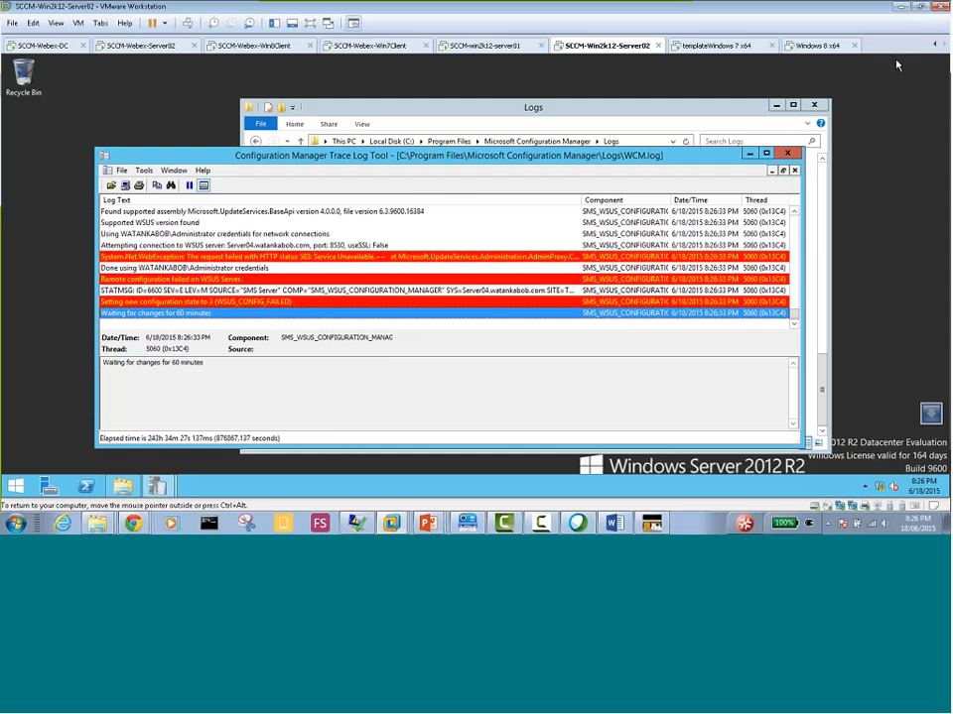
click(749, 156)
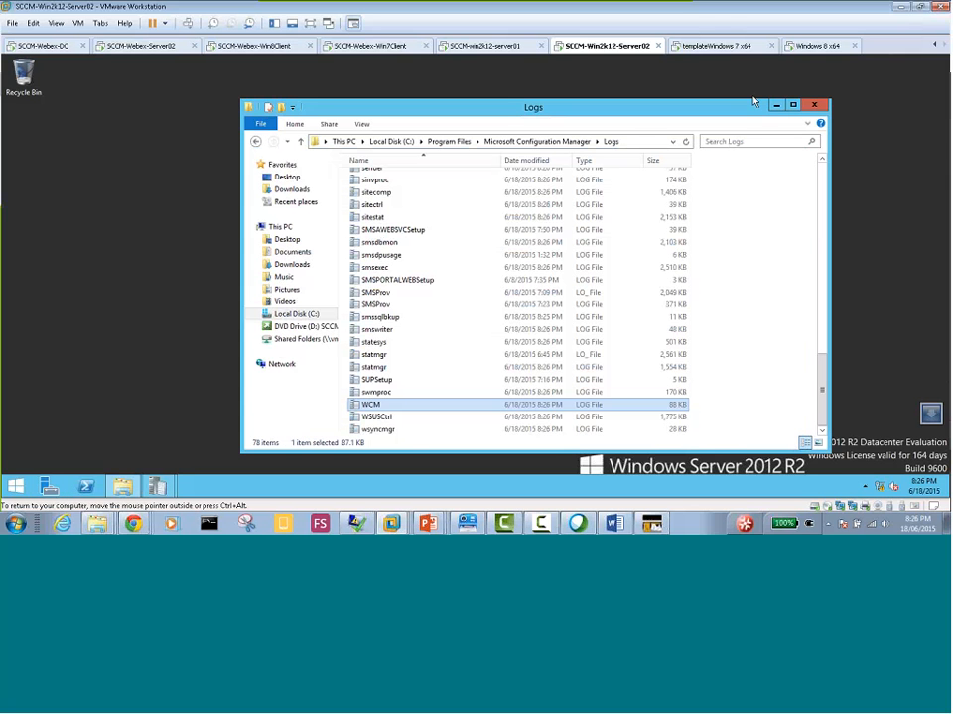
click(776, 107)
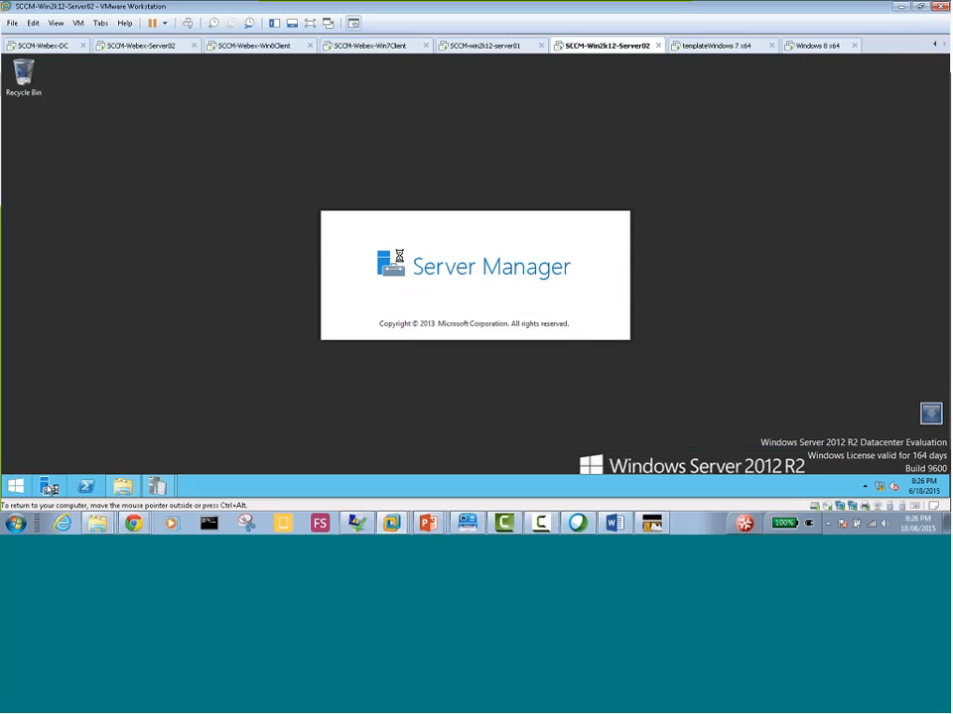
Launch the Configuration Manager Console from the installed apps under Microsoft System Center 2012 R2
click(16, 486)
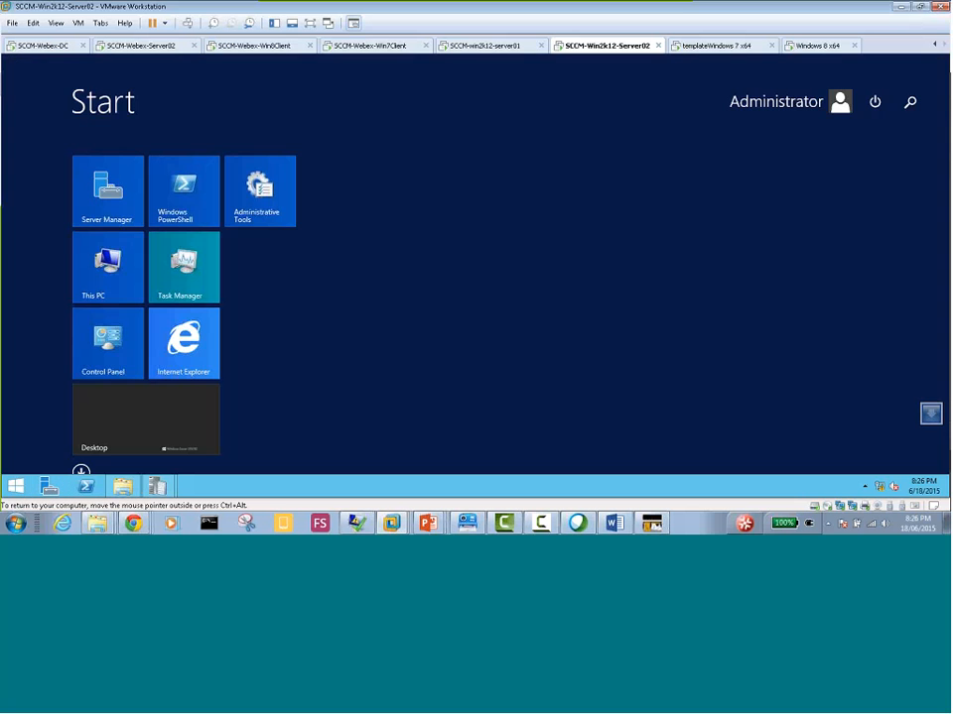
click(82, 472)
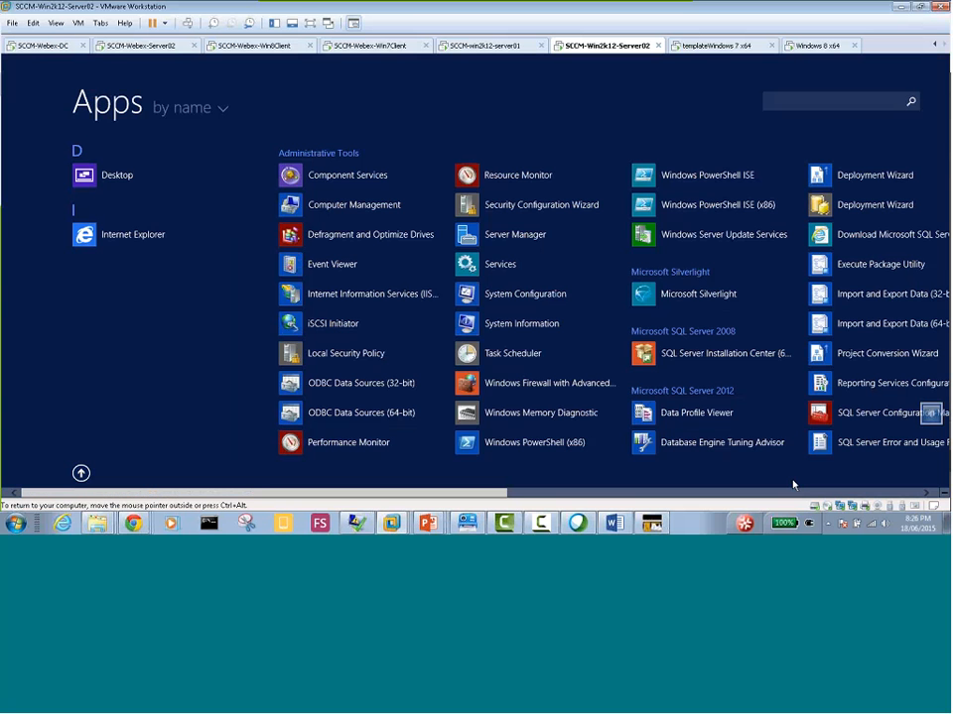
click(685, 494)
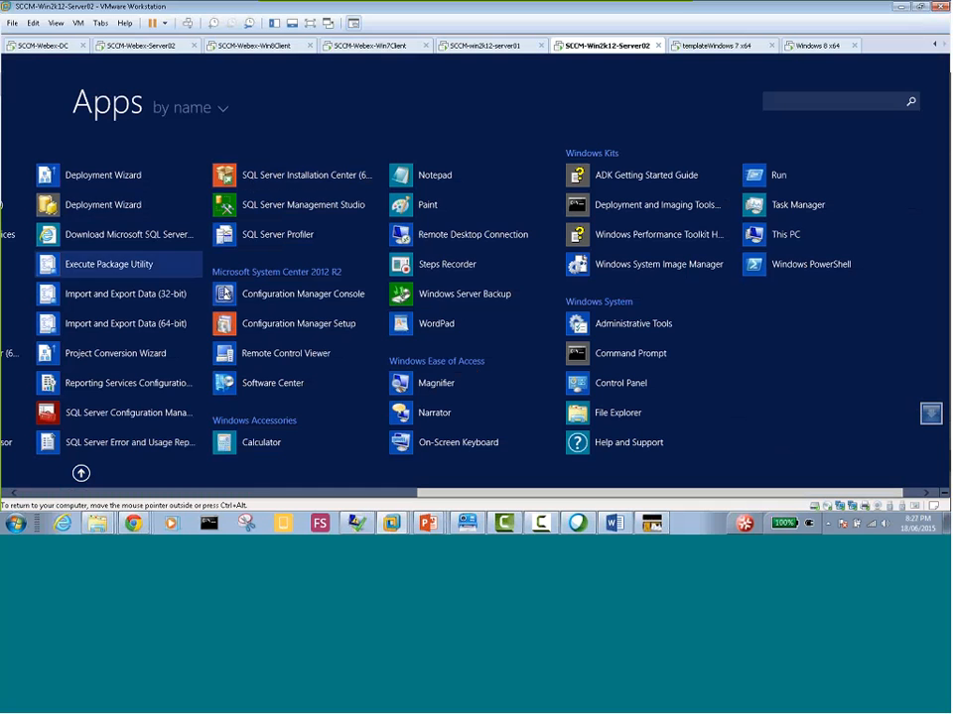
click(287, 294)
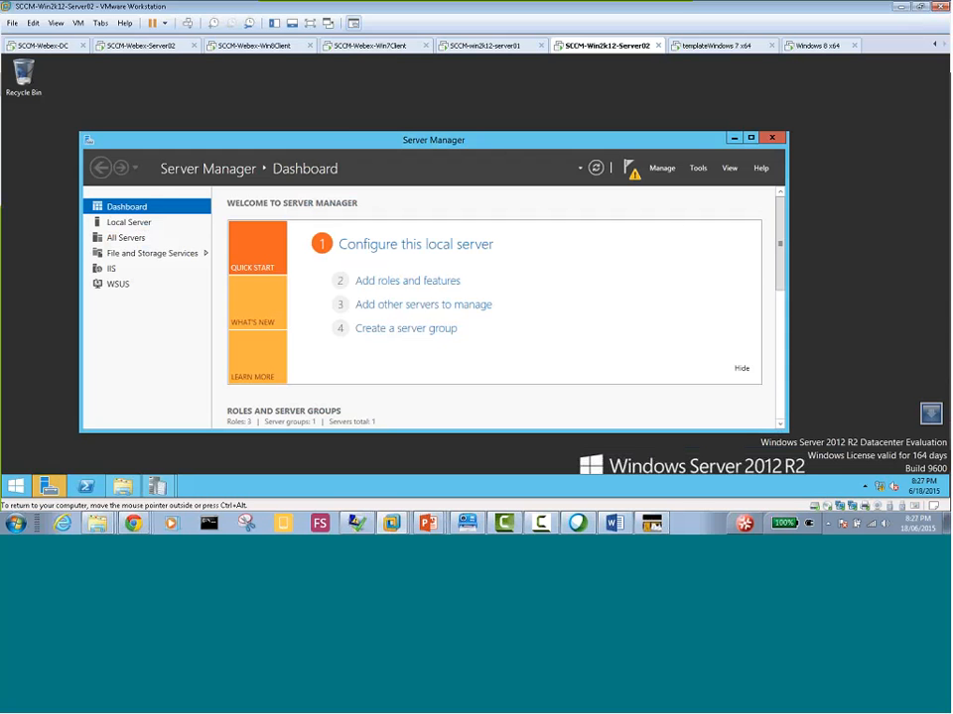
Try to complete the WSUS post-installation from Server Manager with DB instance server04.watankabob.com and updates stored locally in c:\WSUS
double_click(349, 141)
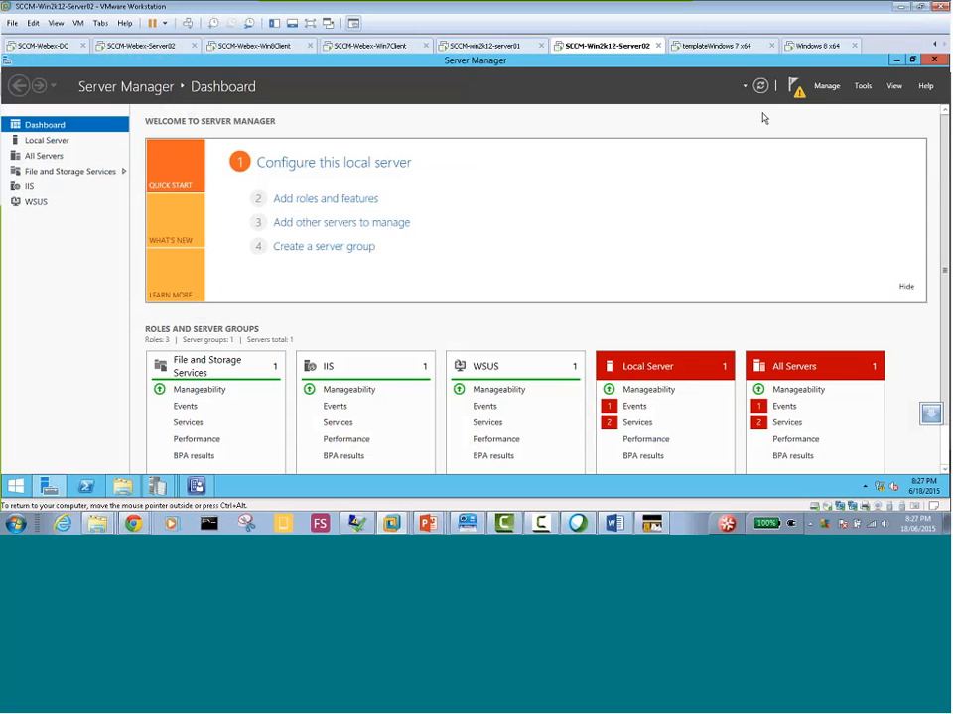
click(35, 203)
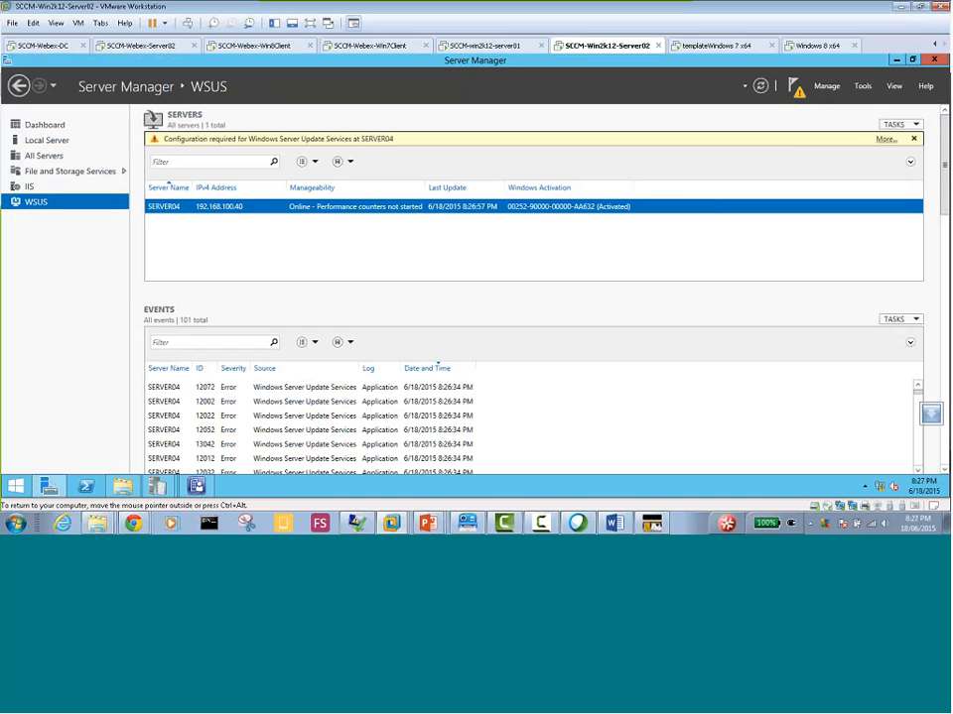
click(863, 87)
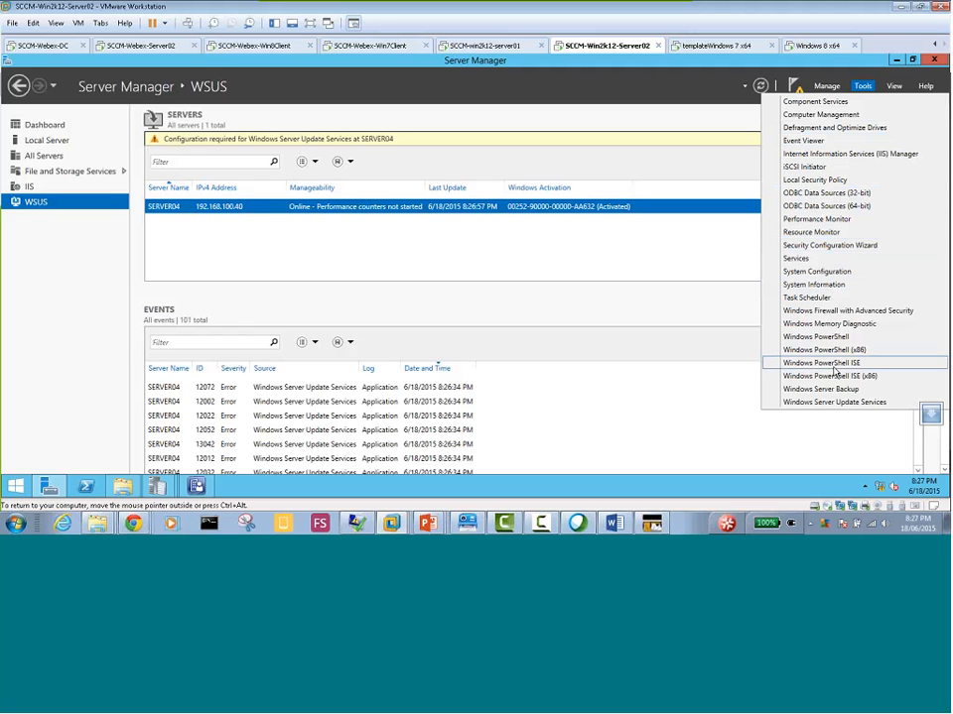
click(834, 402)
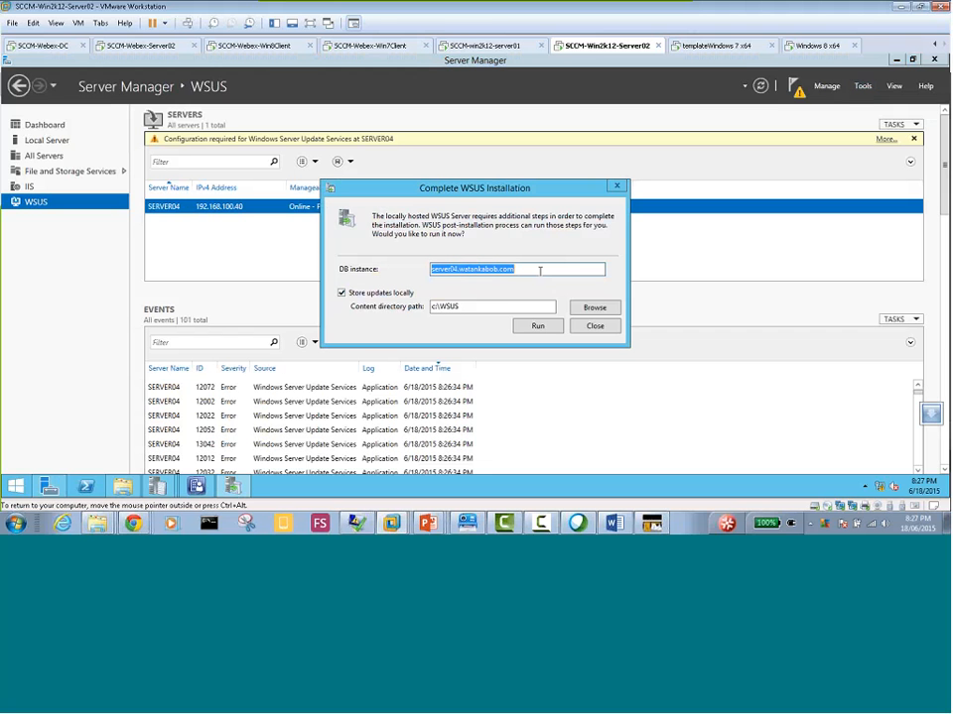
click(538, 327)
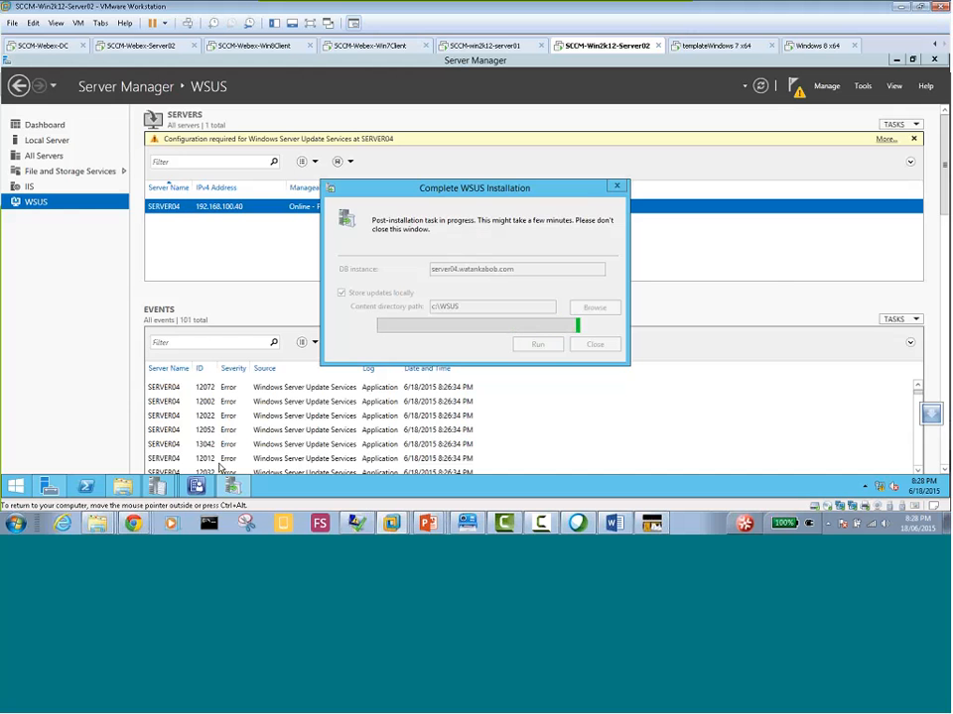
Check WCM.log and wsyncmgr.log for new entries while the WSUS post-installation task runs
mouse_move(156, 486)
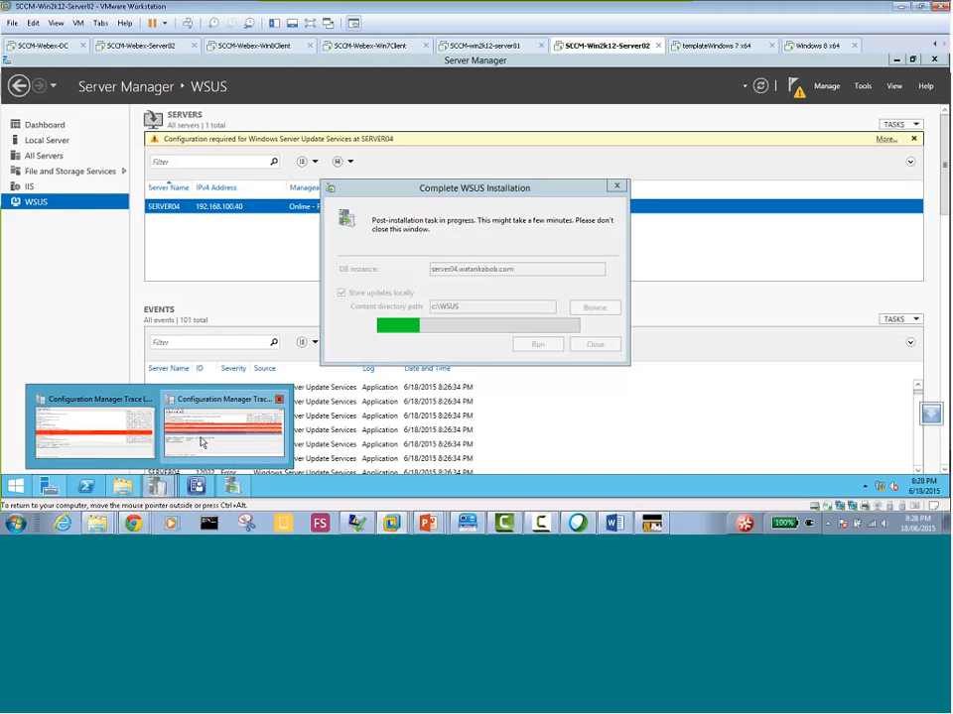
click(204, 442)
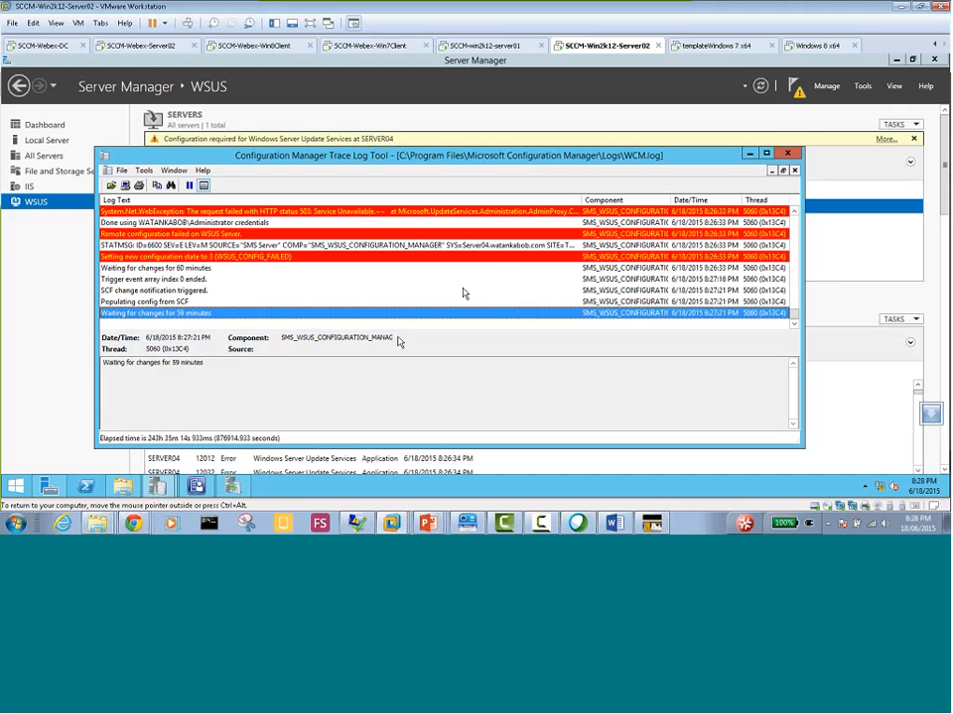
mouse_move(155, 486)
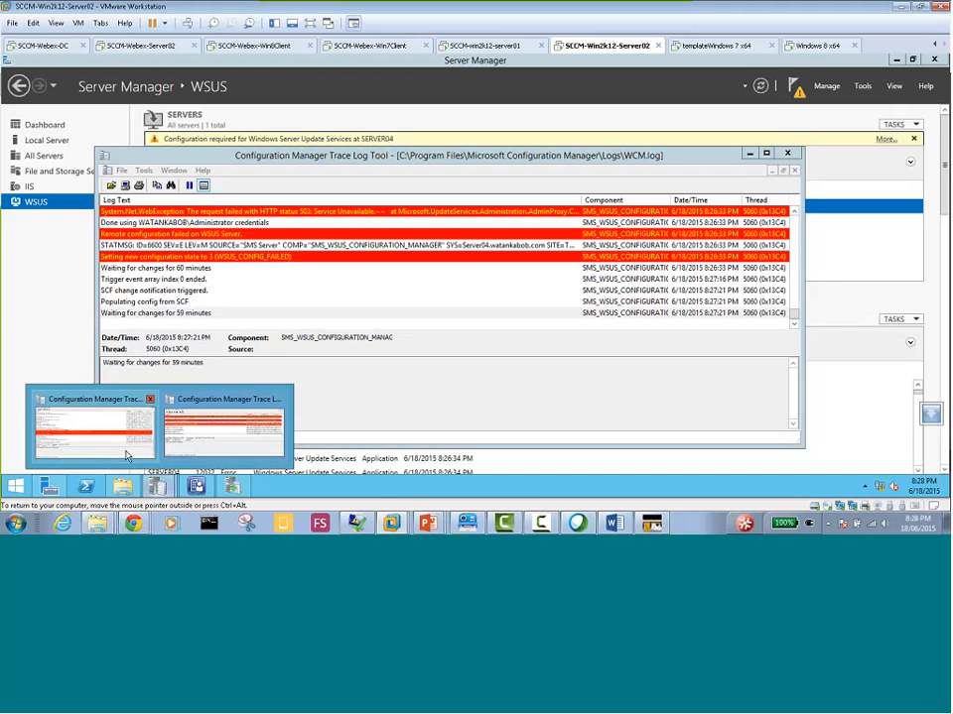
click(115, 428)
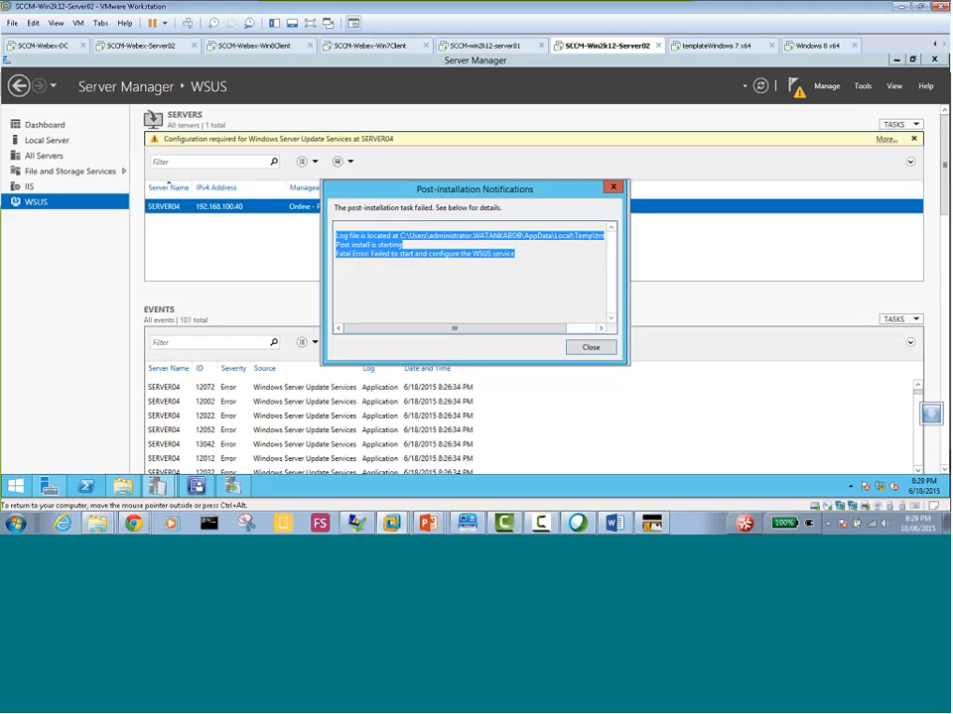
Relaunch Windows Server Update Services from Server Manager and open the Services console with services.msc
click(862, 86)
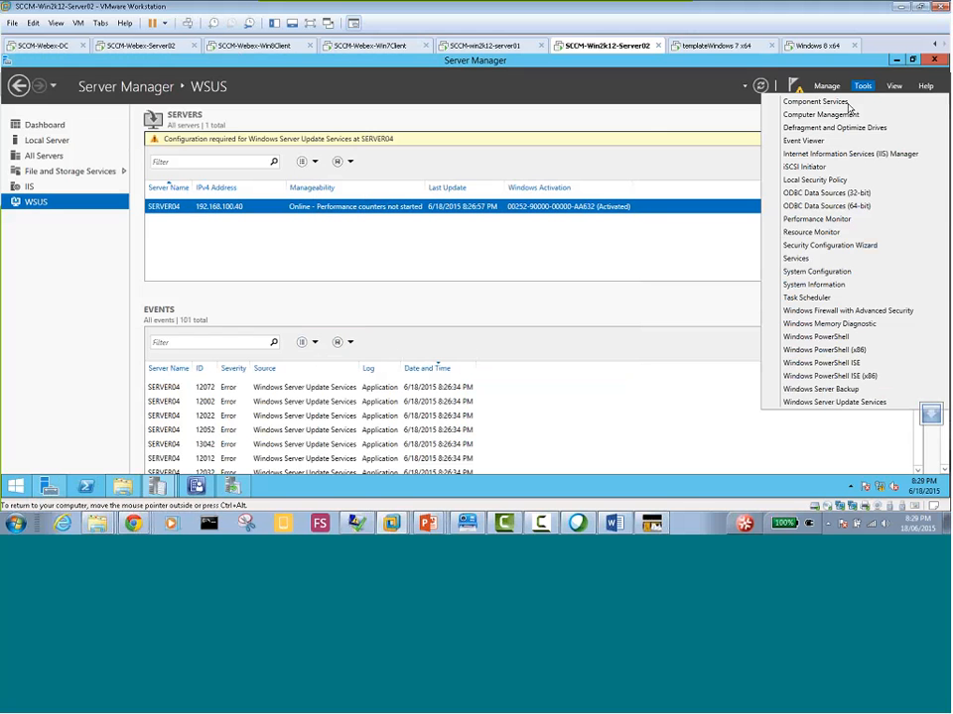
click(834, 402)
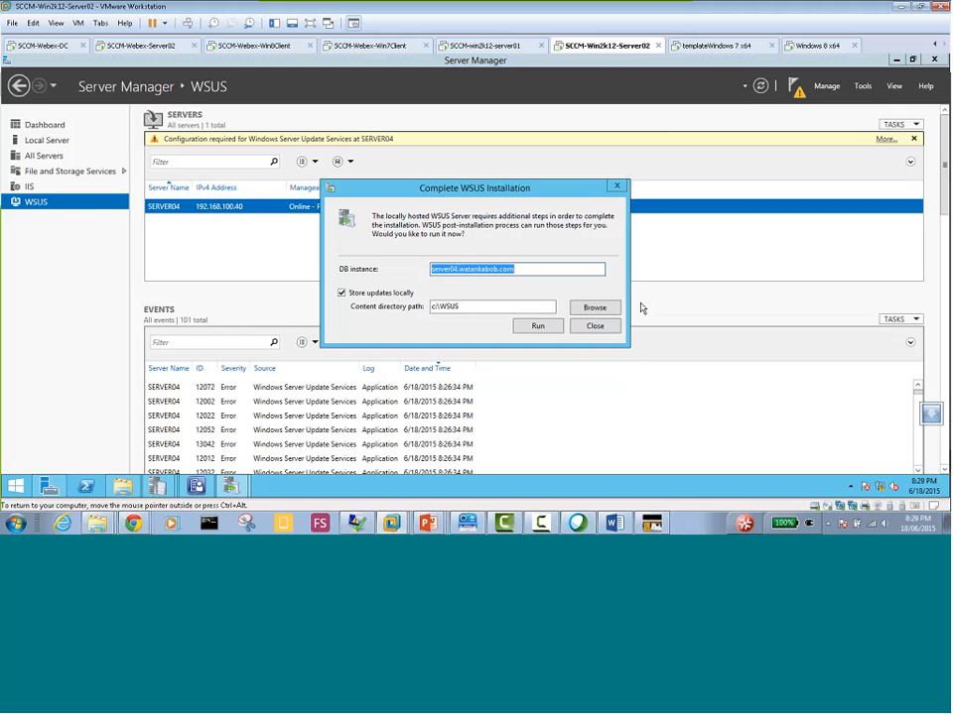
key(super+r)
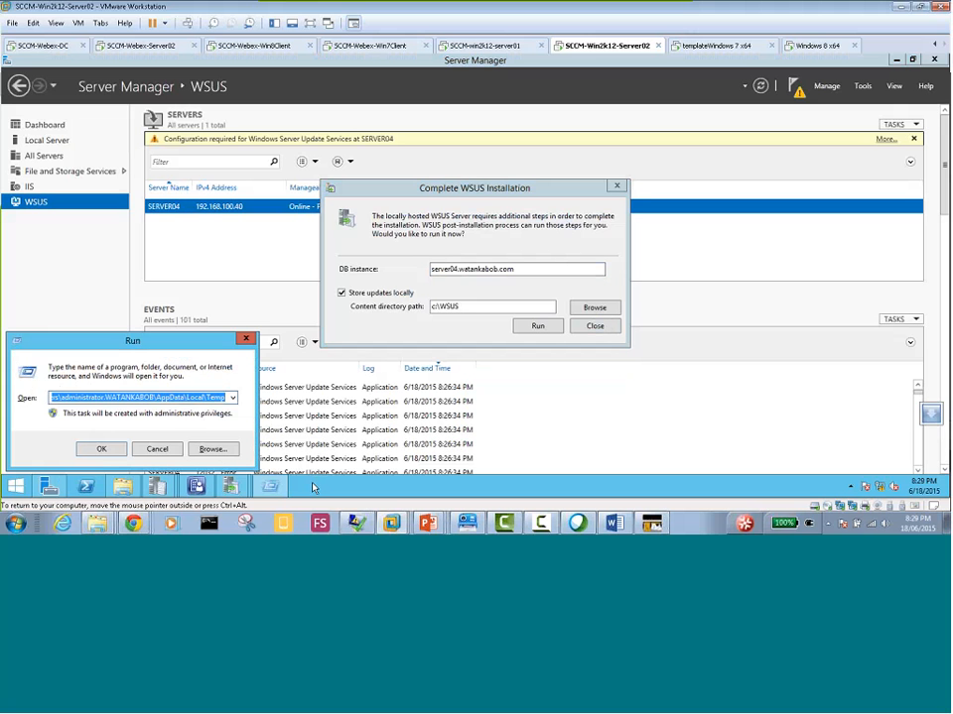
text(servic)
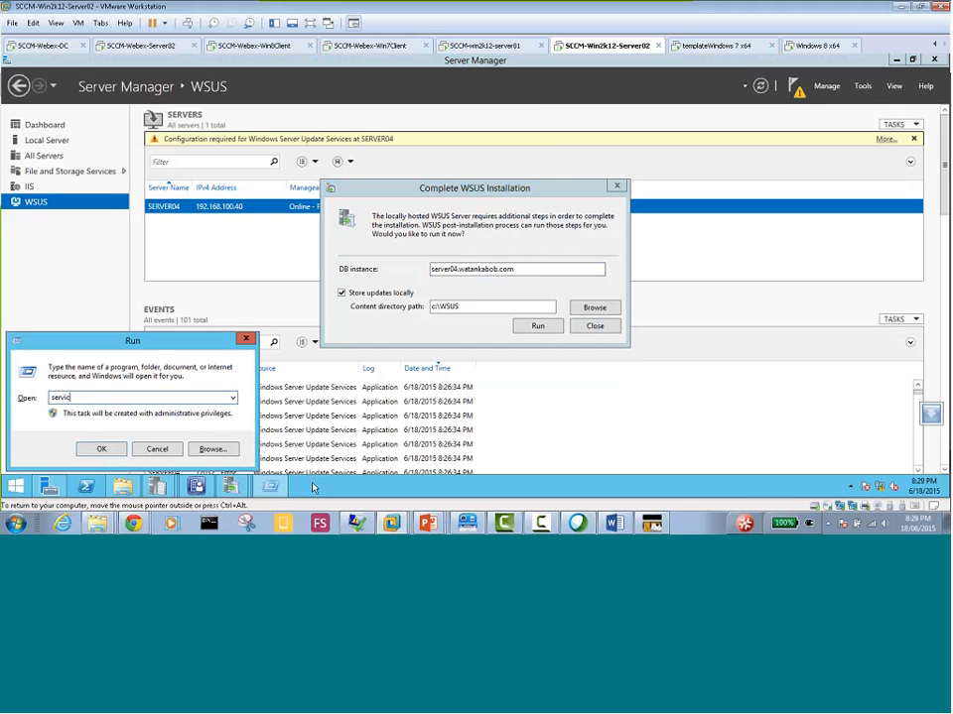
text(es.msc)
key(Return)
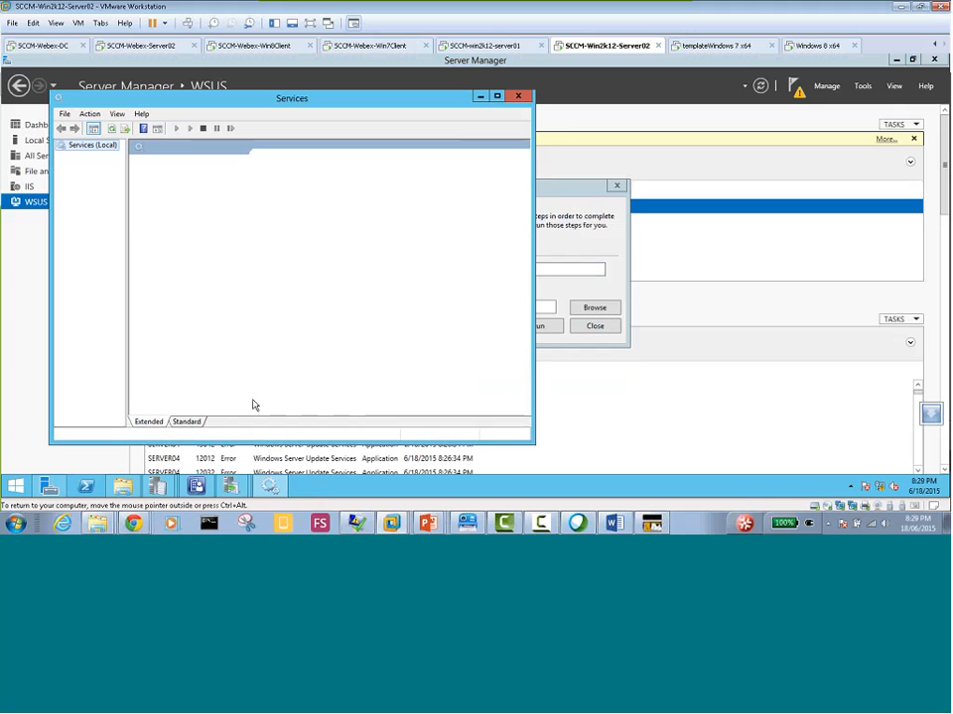
Find WSUS Service in the maximized Services console and open its properties
click(318, 262)
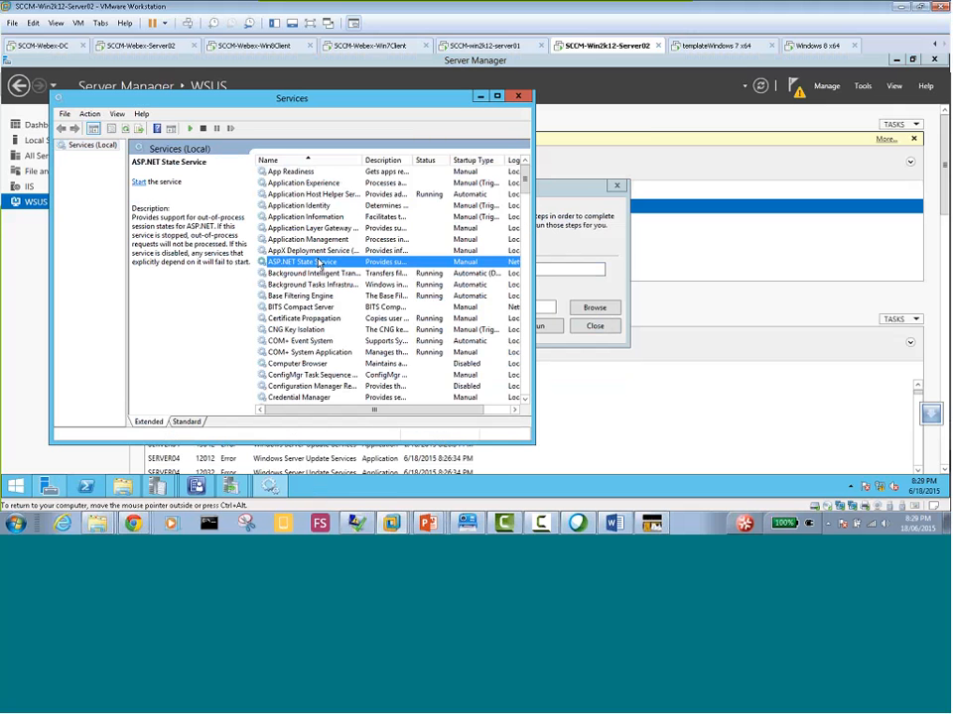
key(w)
scroll(315, 397, down, 4)
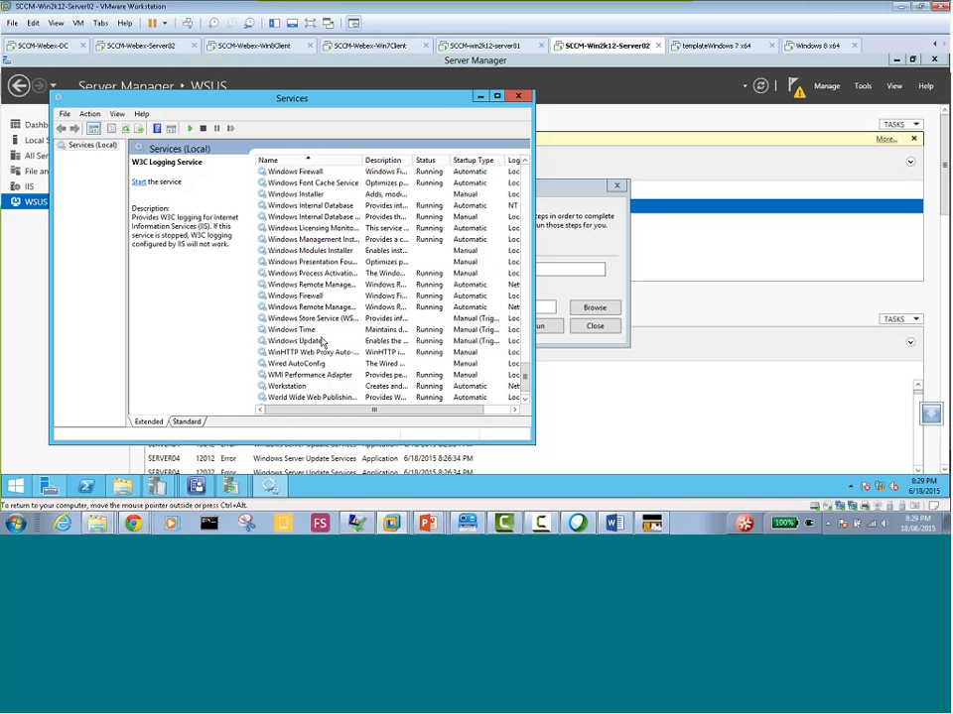
double_click(361, 99)
click(240, 438)
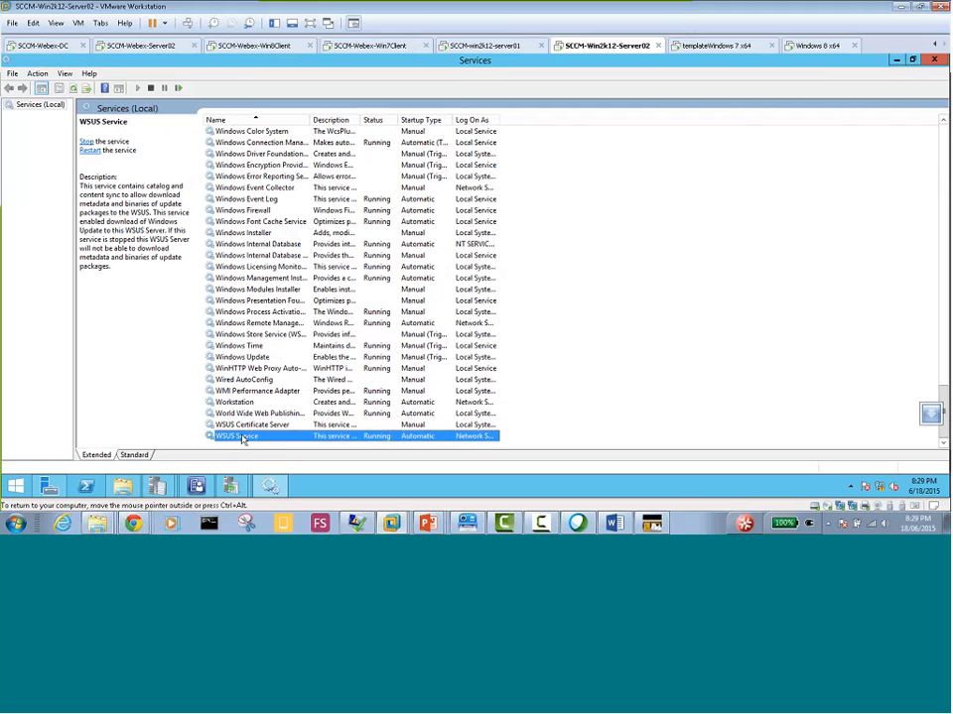
right_click(241, 439)
click(281, 409)
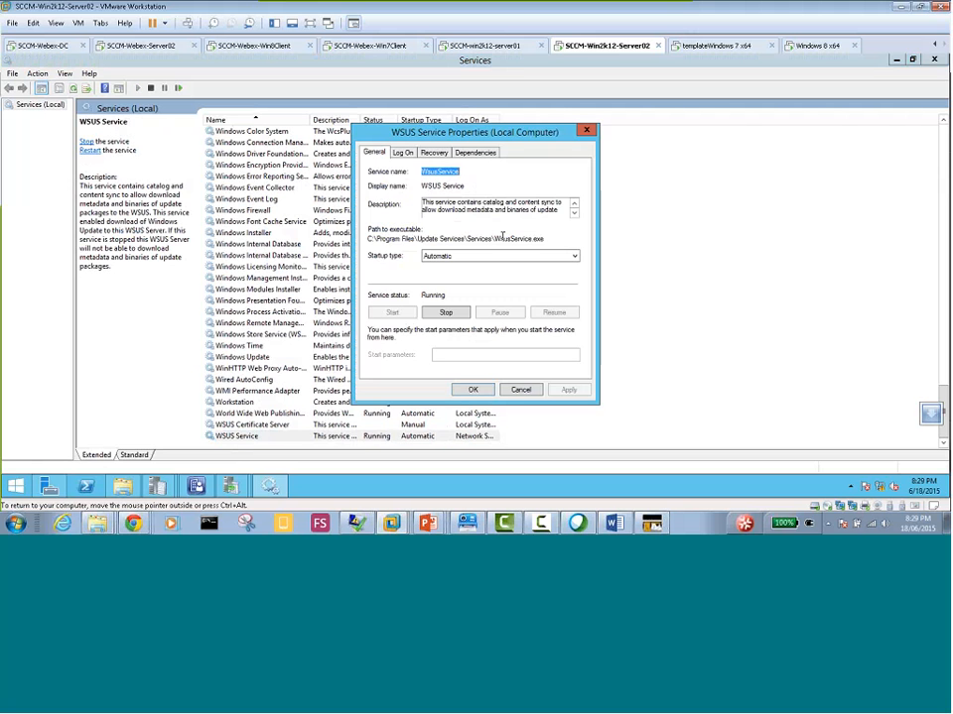
Examine the WSUS Service's logon account, recovery actions and dependencies, expanding Background Intelligent Transfer Service
click(402, 155)
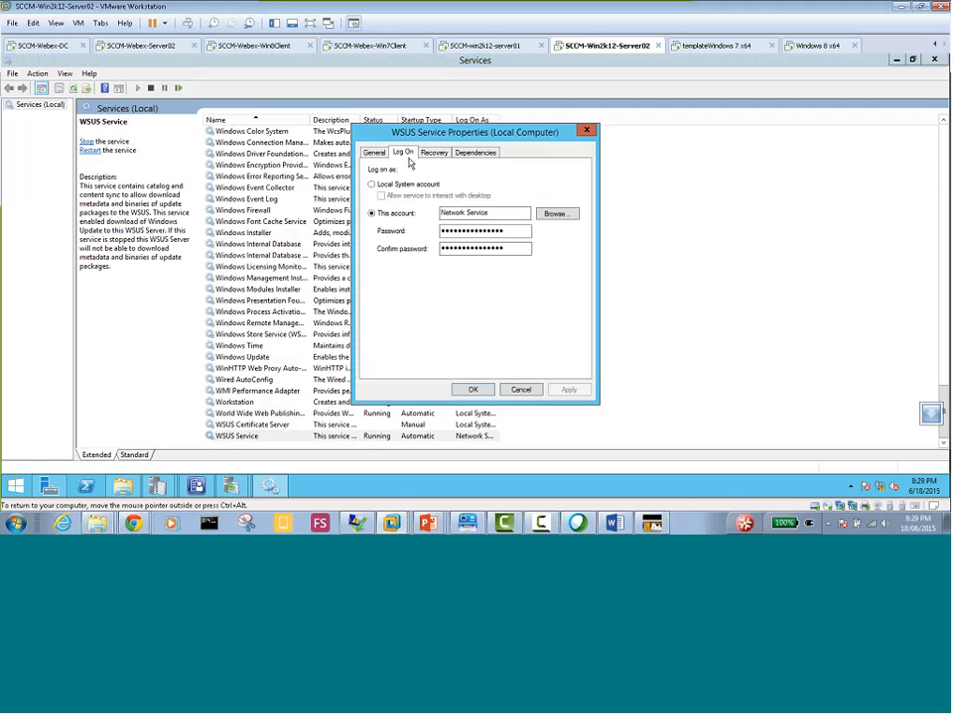
click(435, 154)
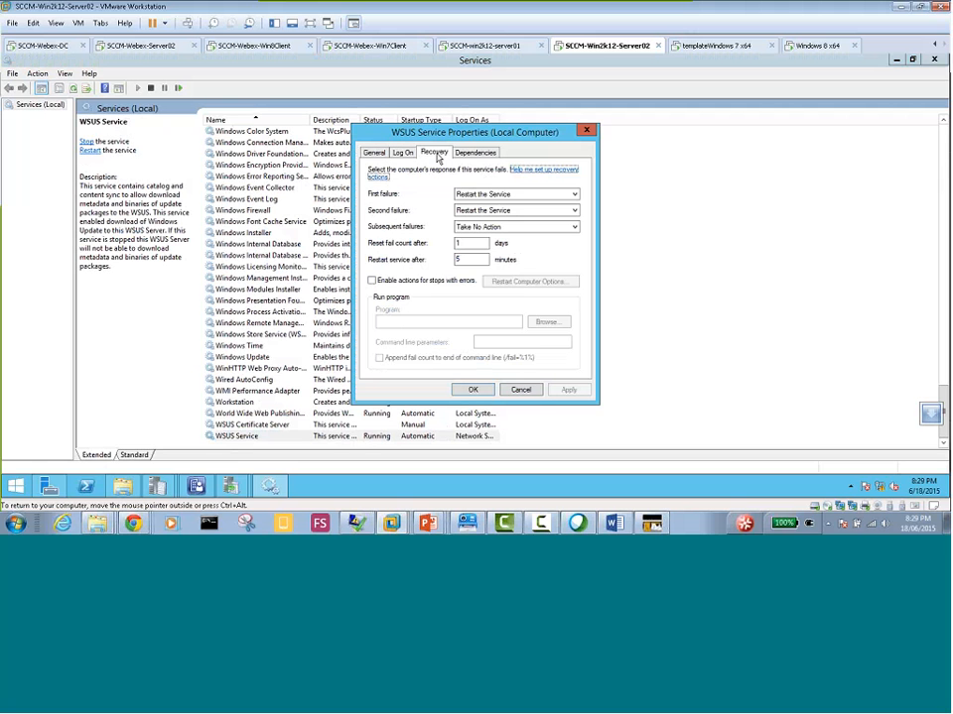
click(474, 153)
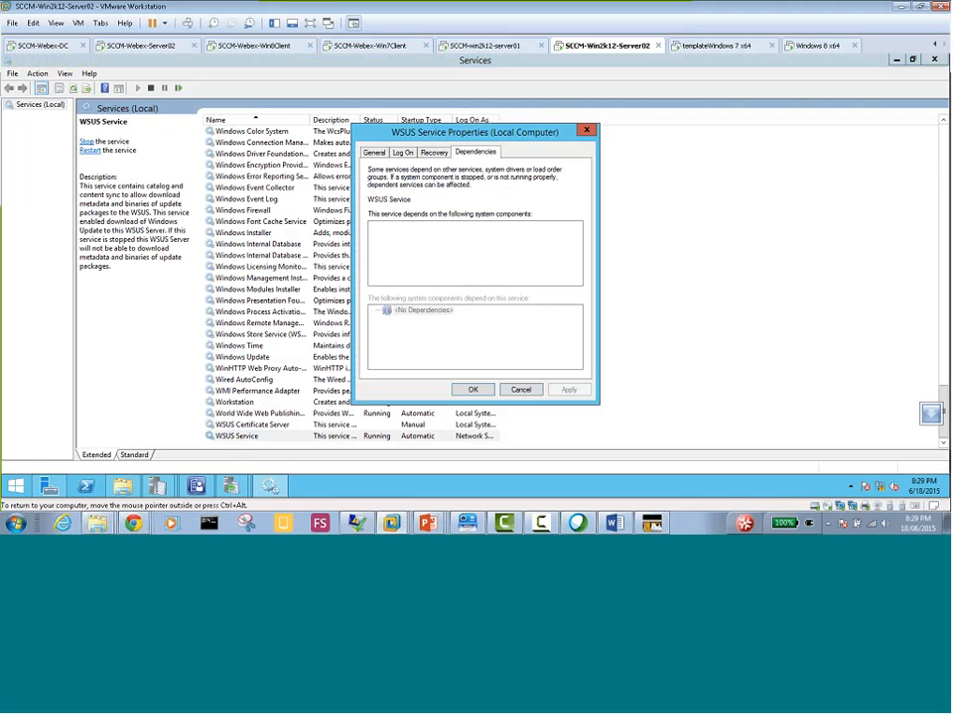
click(376, 227)
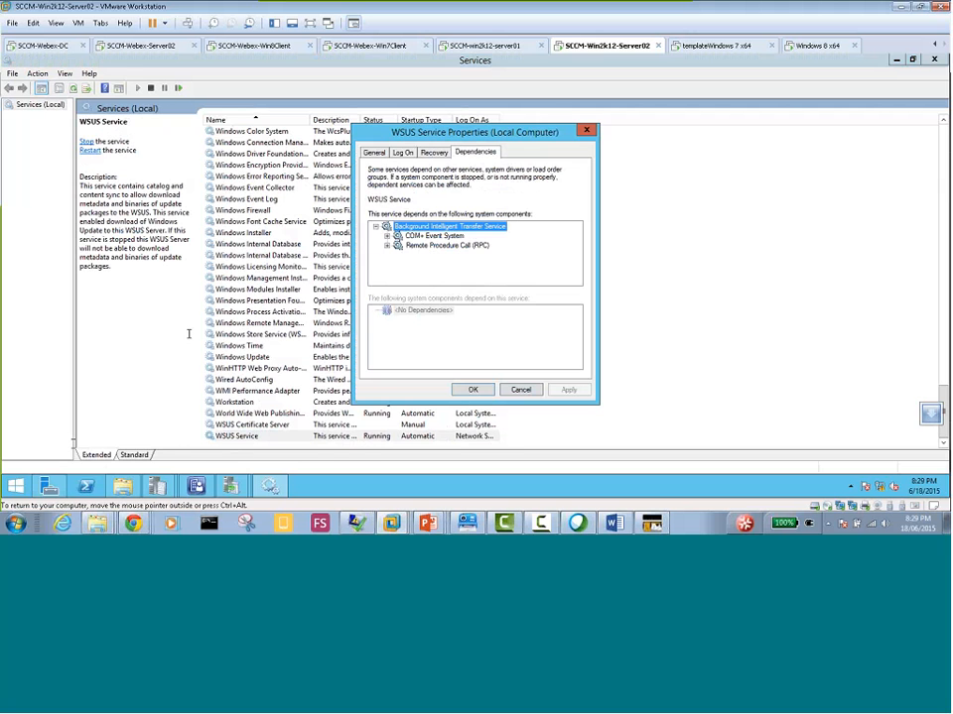
Check the Background Intelligent Transfer Service feature in Server Manager's Add Roles and Features Wizard, and cancel the wizard without installing anything
click(47, 487)
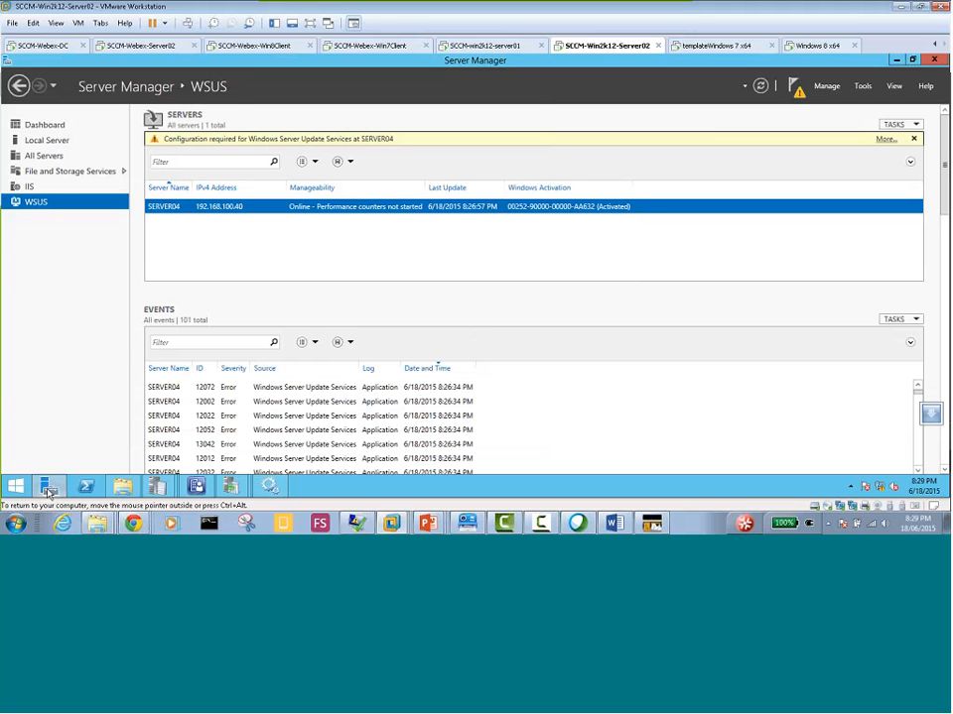
click(18, 126)
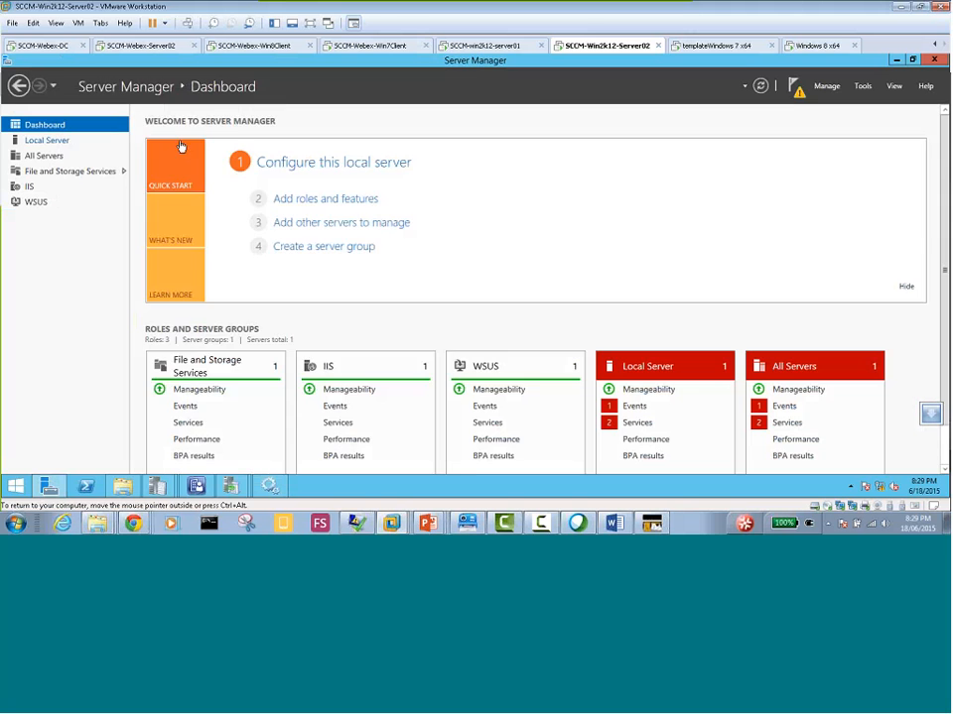
click(321, 201)
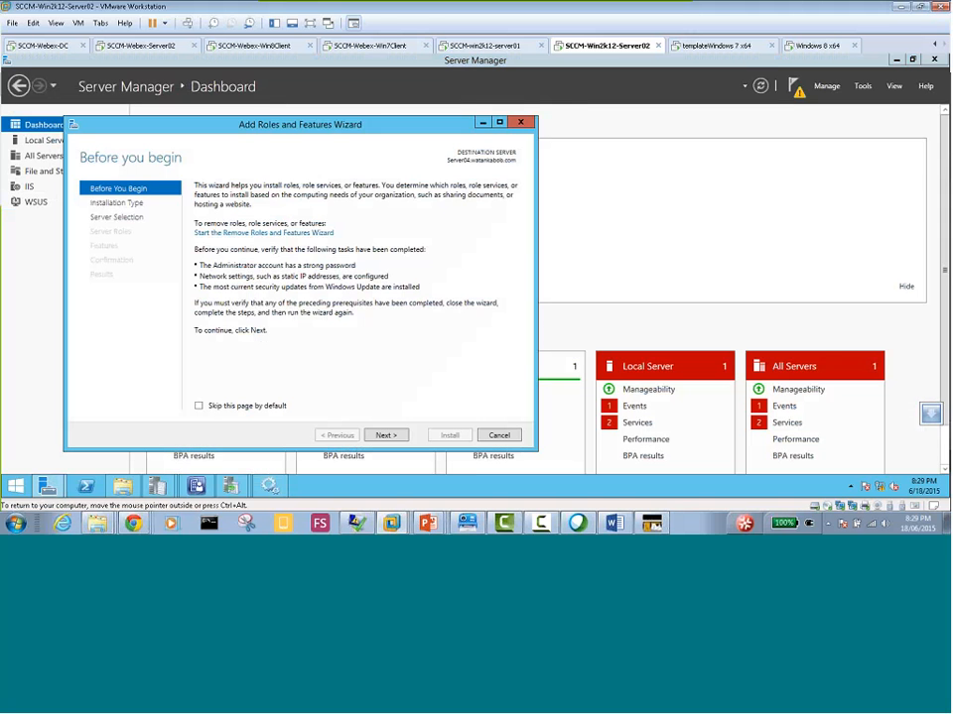
click(385, 435)
click(385, 436)
click(385, 435)
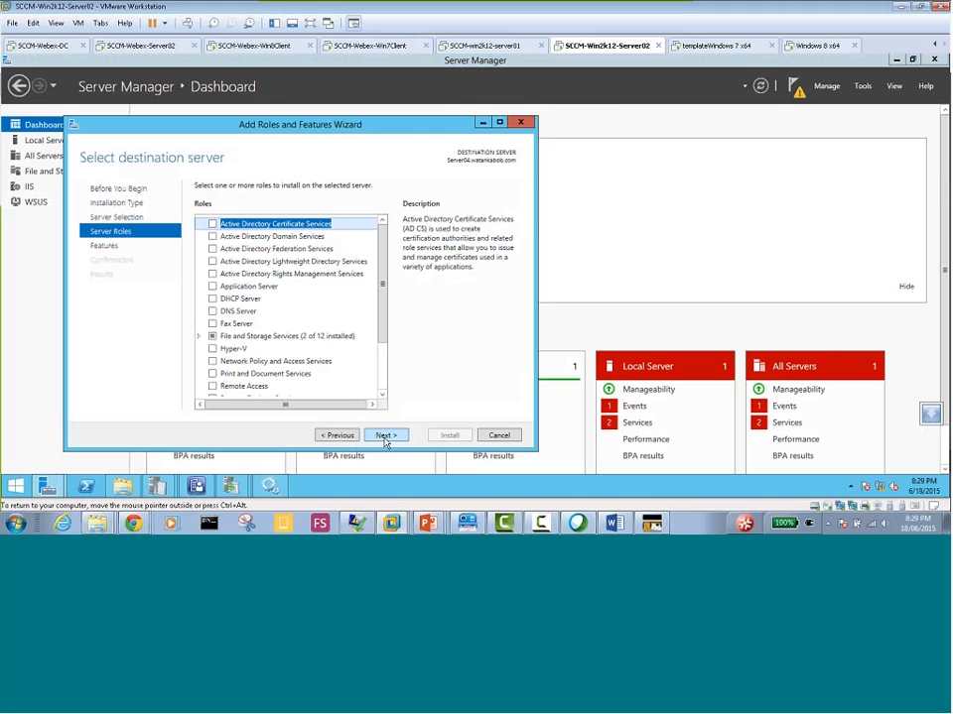
click(385, 435)
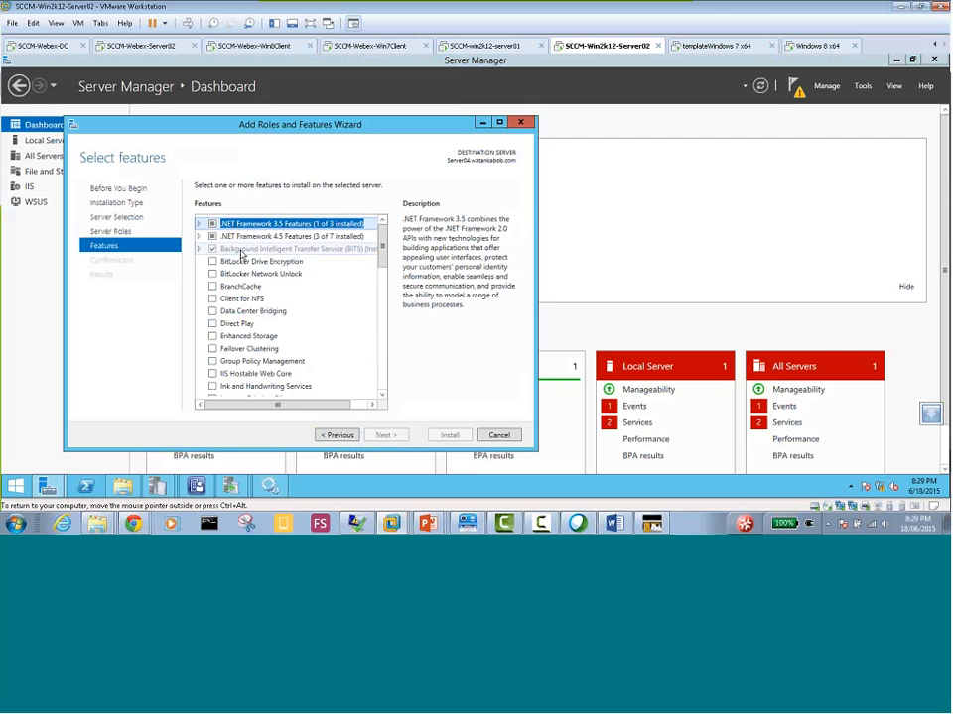
click(198, 250)
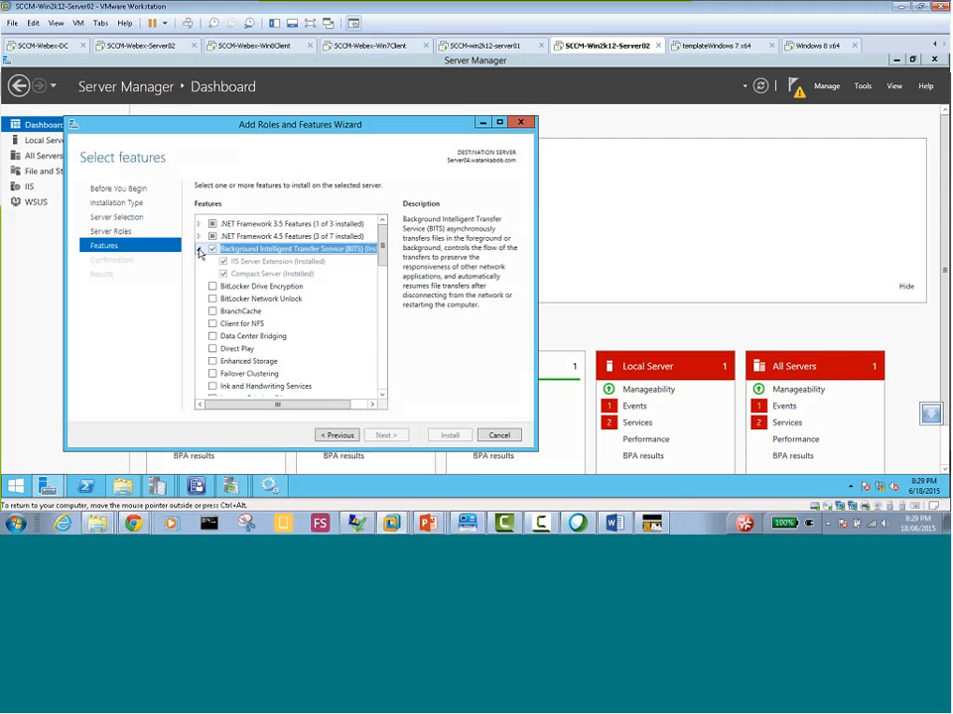
click(500, 436)
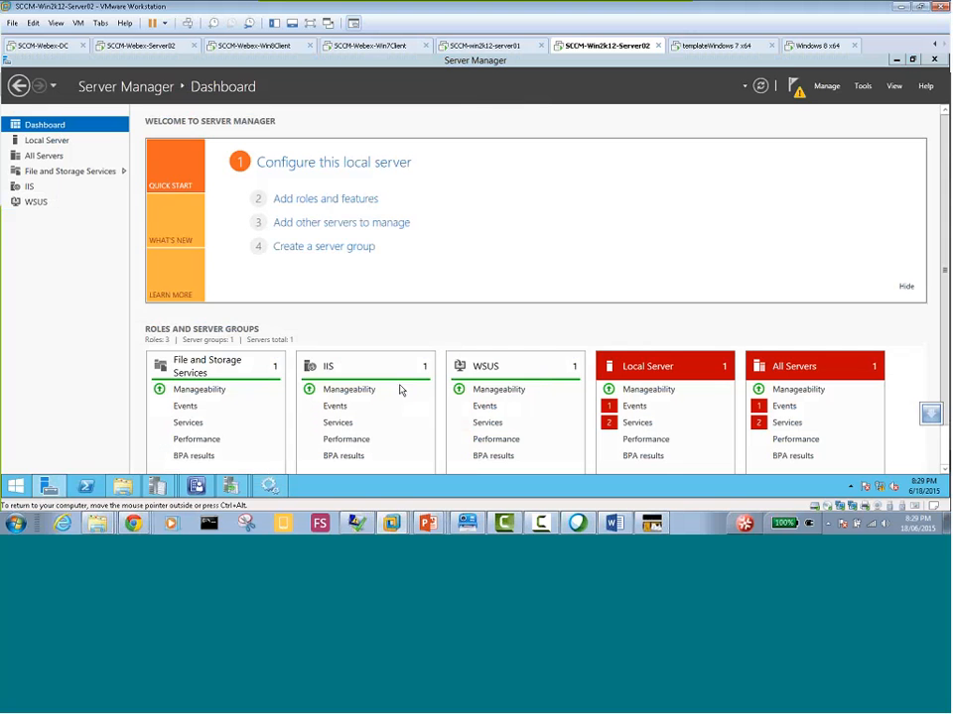
Check Server Manager's notifications and the WCM.log on the SCCM-Webex-Server02 machine, and return to SCCM-Win2k12-Server02
click(800, 97)
click(698, 159)
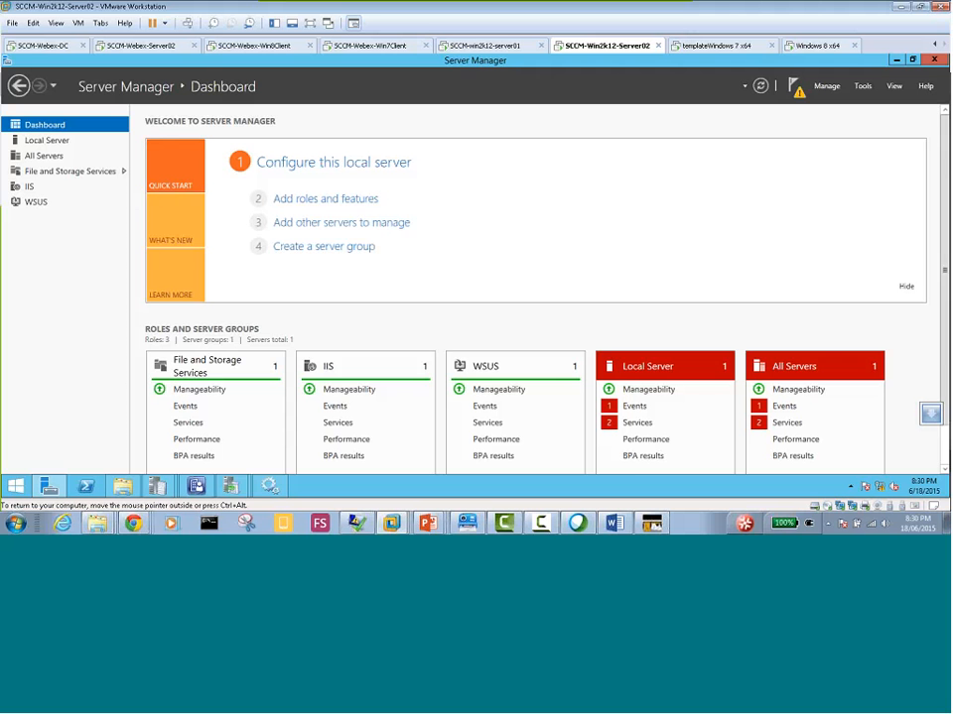
click(156, 46)
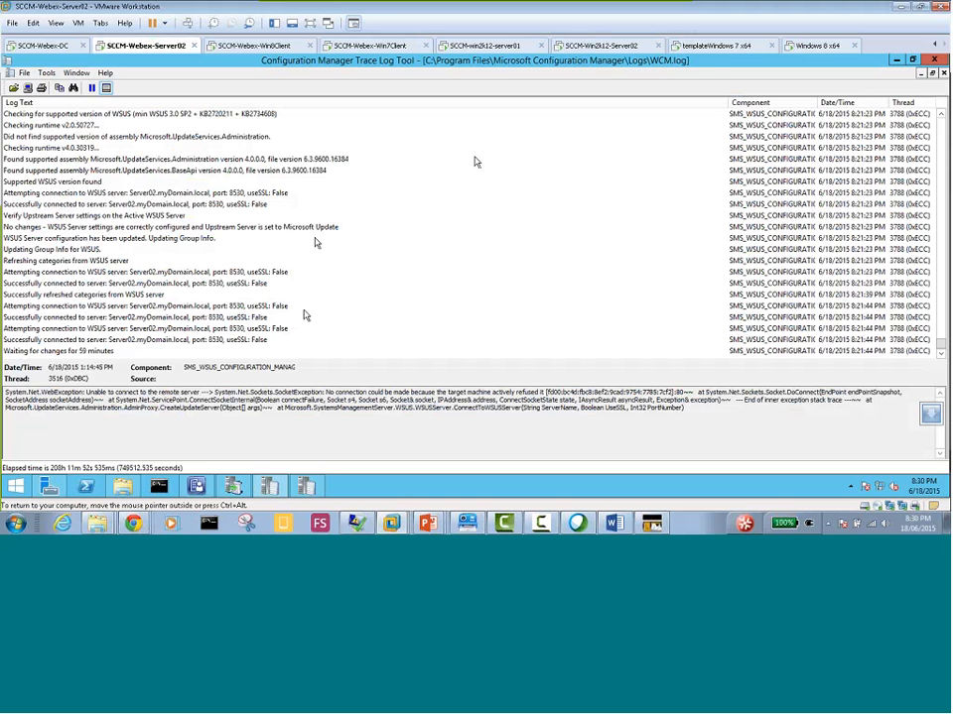
click(600, 45)
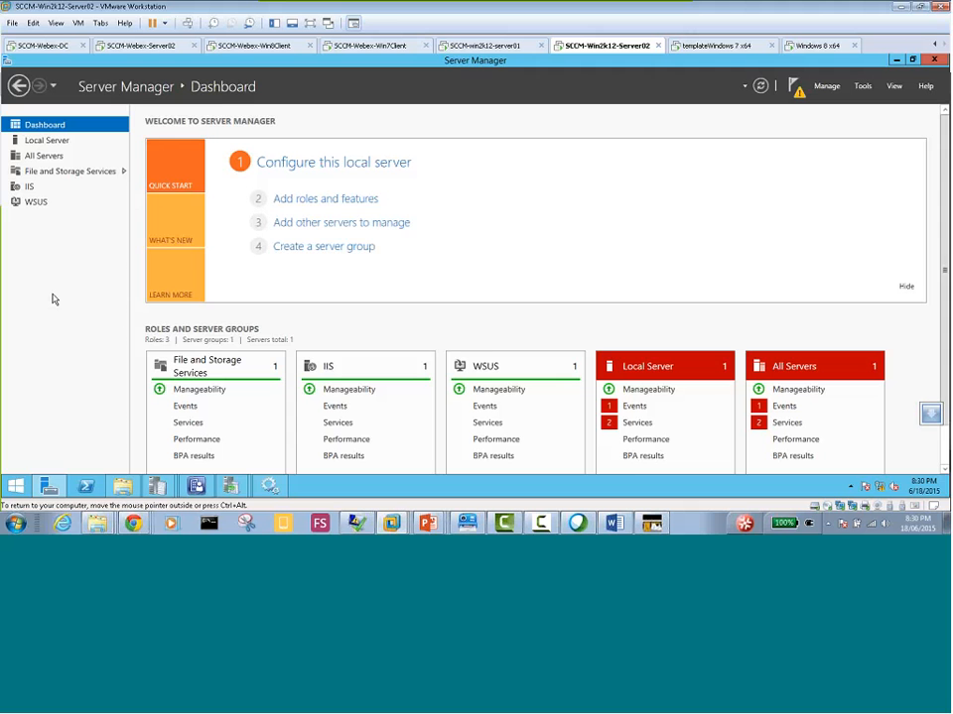